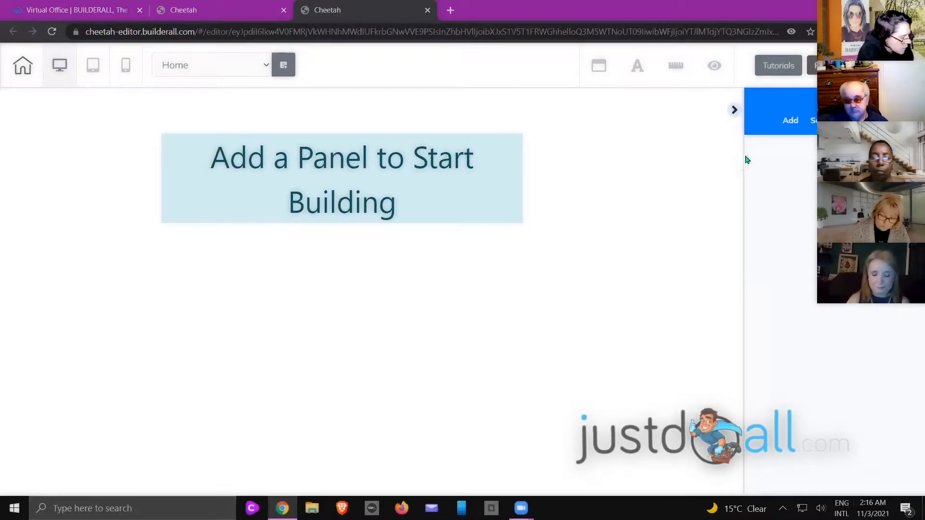
Add a blank panel to the empty page
click(787, 122)
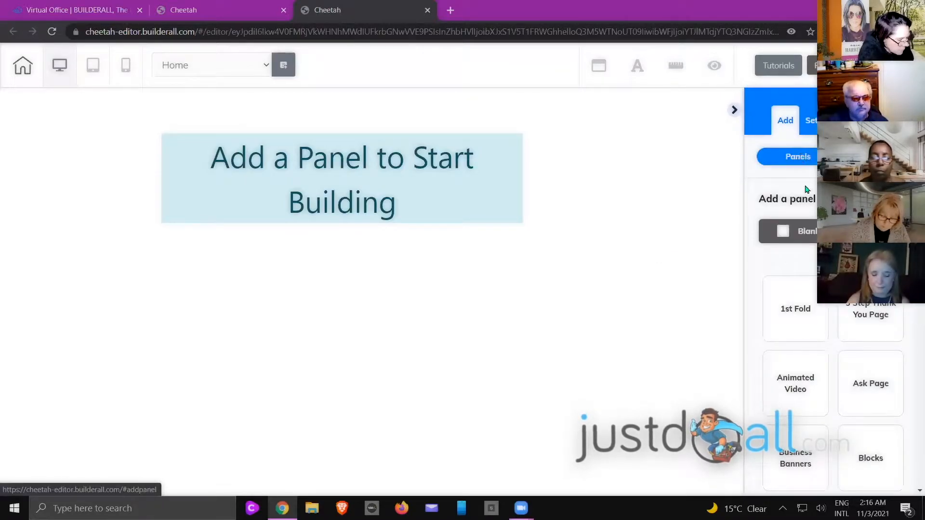
click(782, 232)
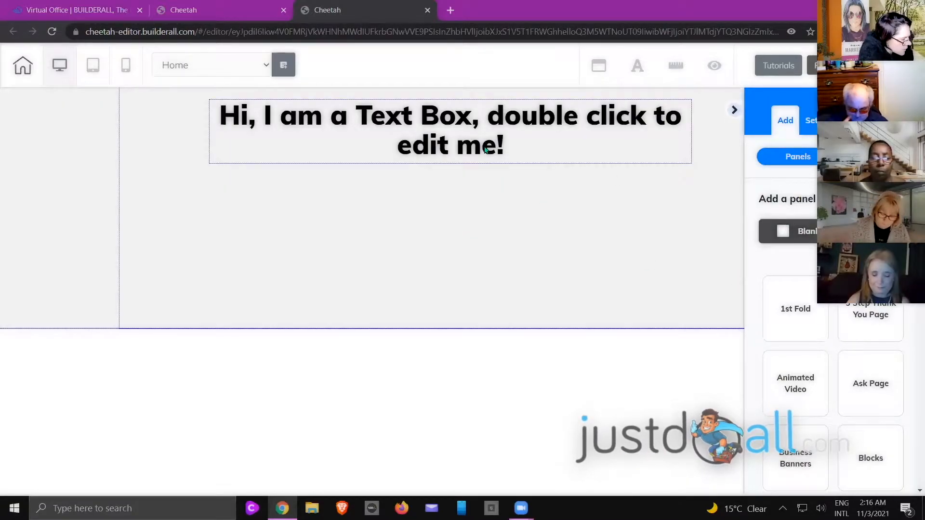
Delete the panel's placeholder text box and shorten the panel to about half its height
click(298, 117)
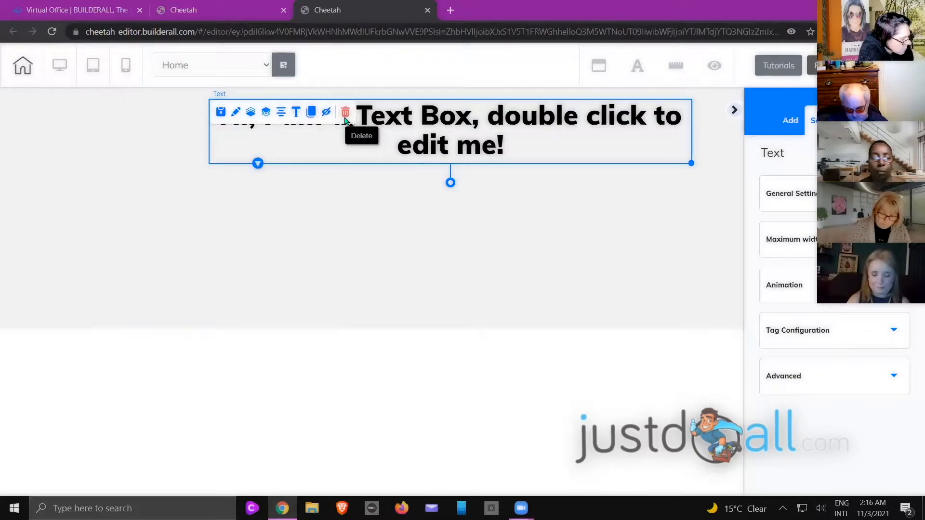
click(344, 114)
click(532, 305)
drag(466, 329, 470, 207)
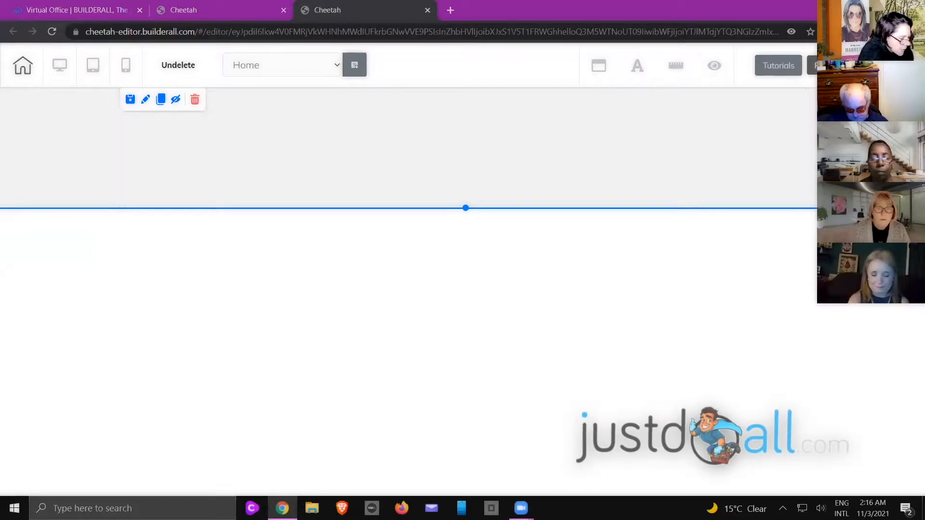
Add the first Big Menu element to the panel and position it in the panel's upper right area
click(915, 110)
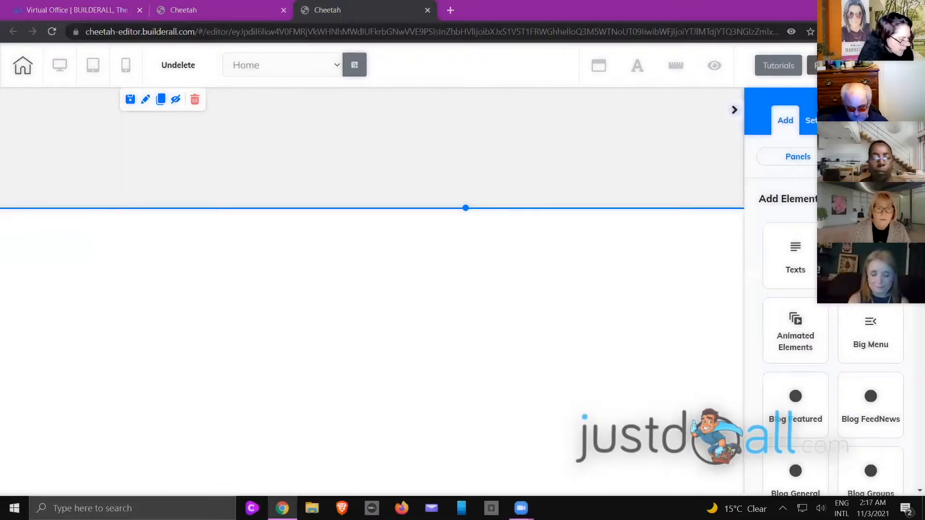
scroll(833, 289, down, 3)
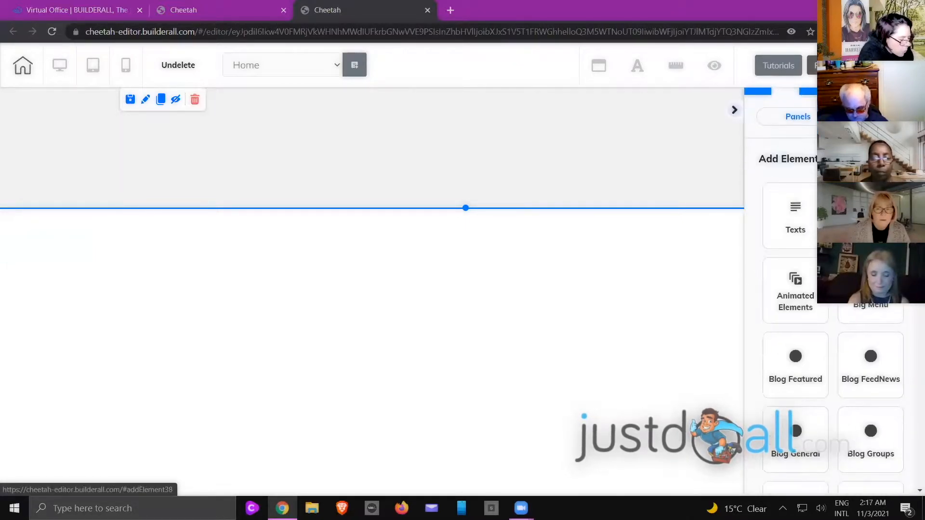
click(870, 210)
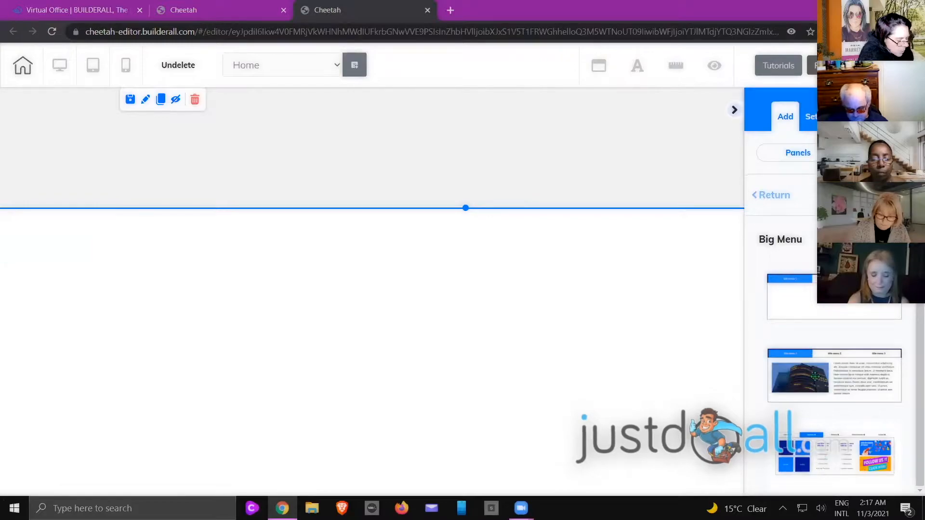
drag(795, 296, 535, 138)
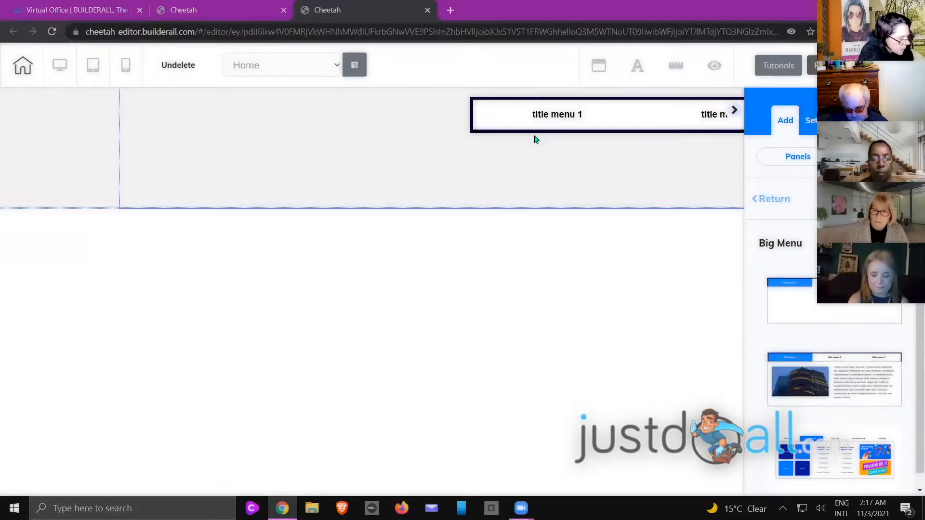
drag(675, 133, 557, 144)
Add a horizontal image element to the panel, beside the menu at the panel's left end
click(914, 110)
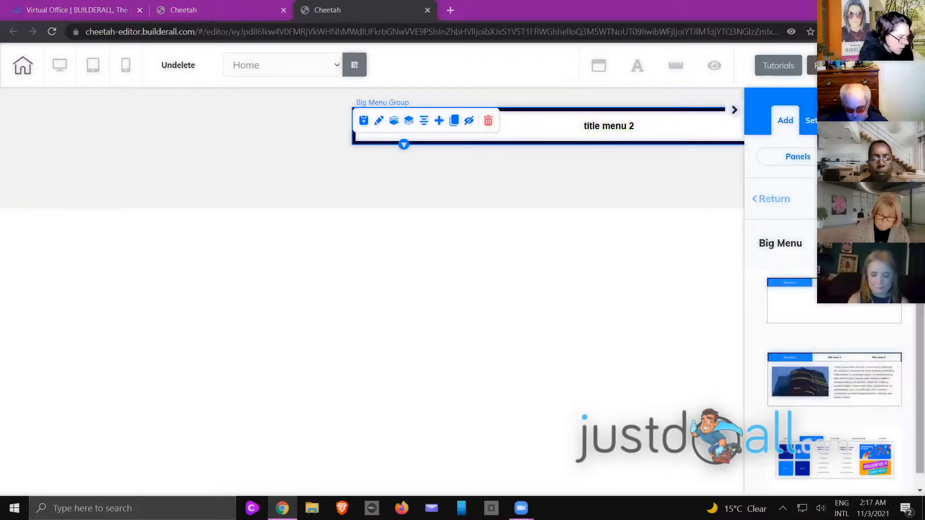
click(766, 199)
scroll(818, 241, down, 5)
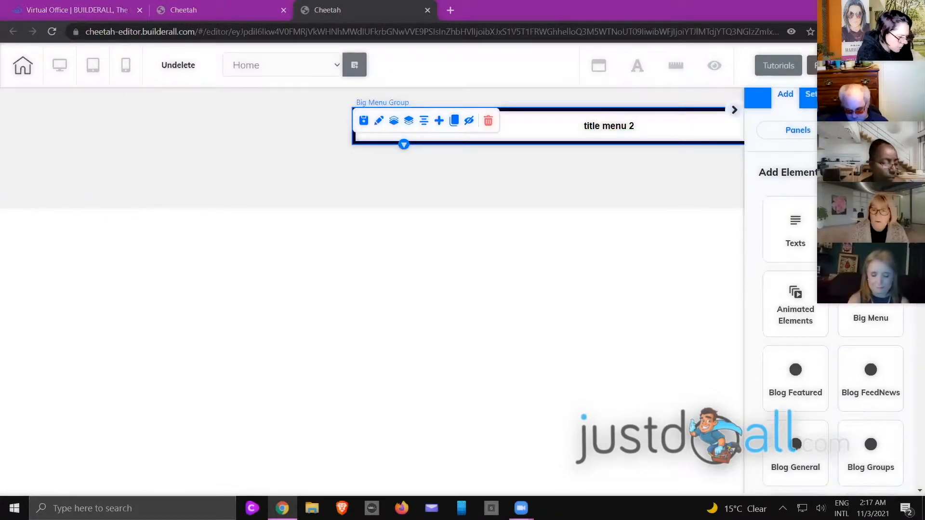
scroll(834, 289, down, 4)
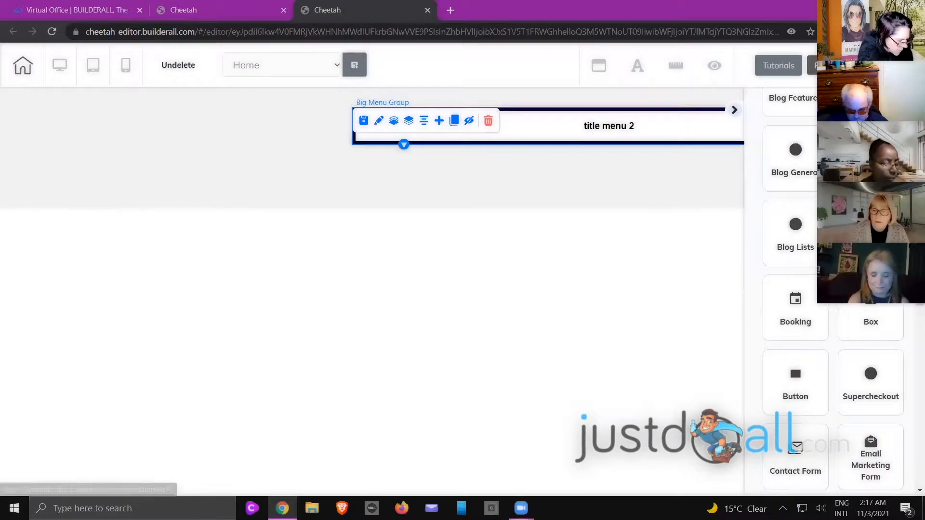
scroll(862, 260, down, 6)
click(867, 250)
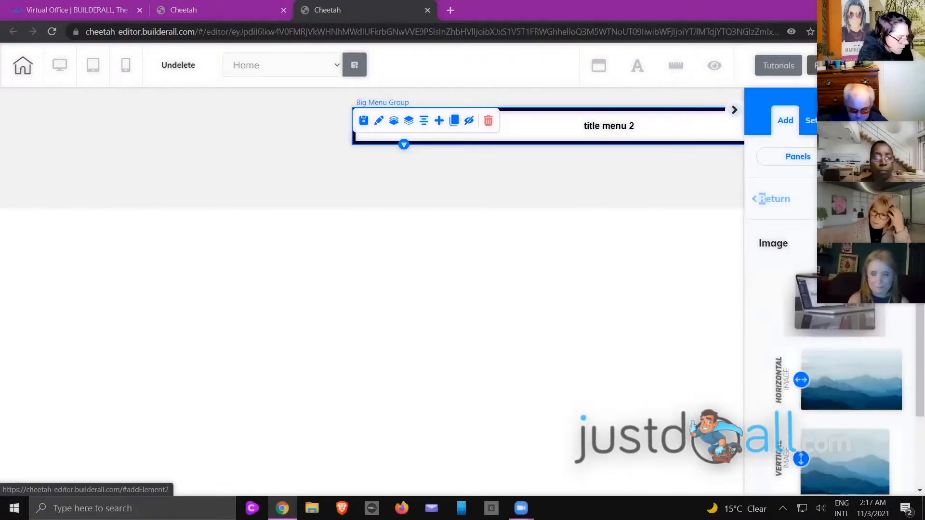
drag(827, 401, 218, 141)
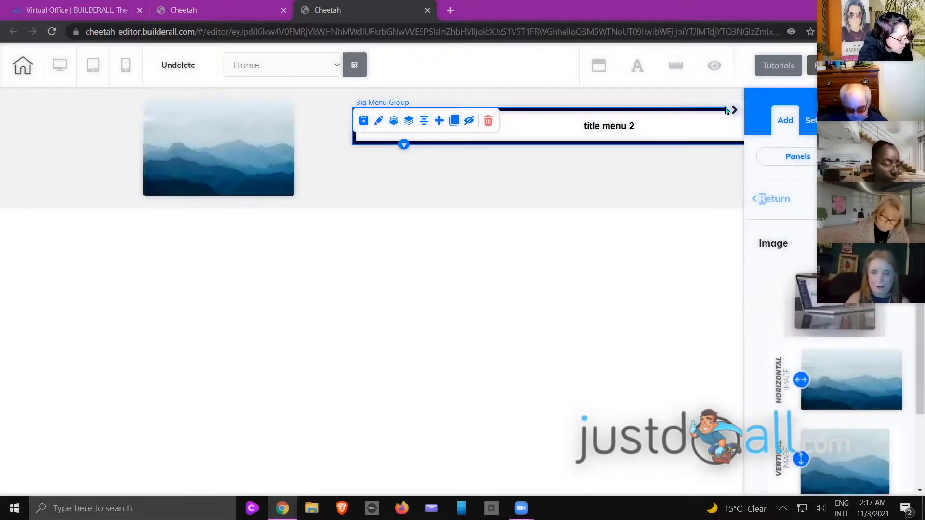
Replace the placeholder image with the Batman logo from the user files and shrink it to about half its width to fit the panel
click(234, 133)
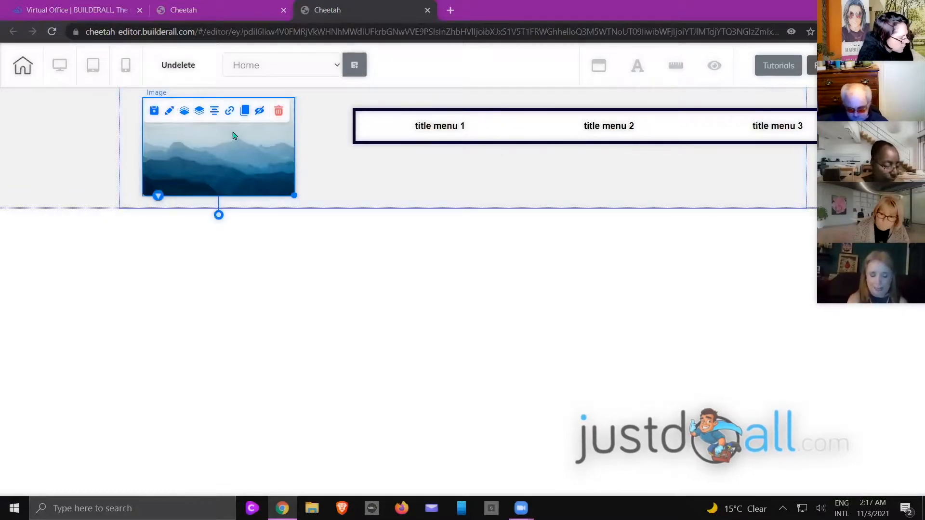
double_click(233, 135)
drag(479, 118, 740, 98)
click(640, 169)
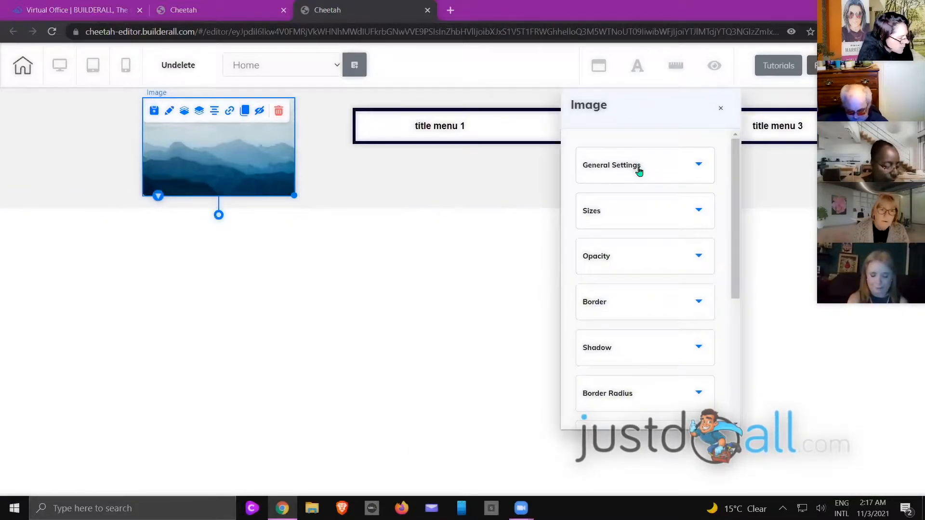
scroll(640, 226, down, 3)
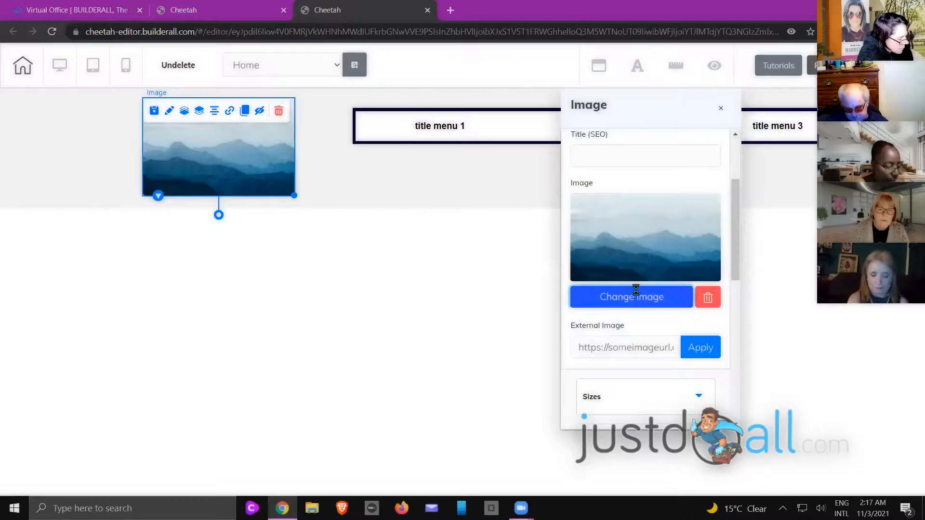
click(636, 293)
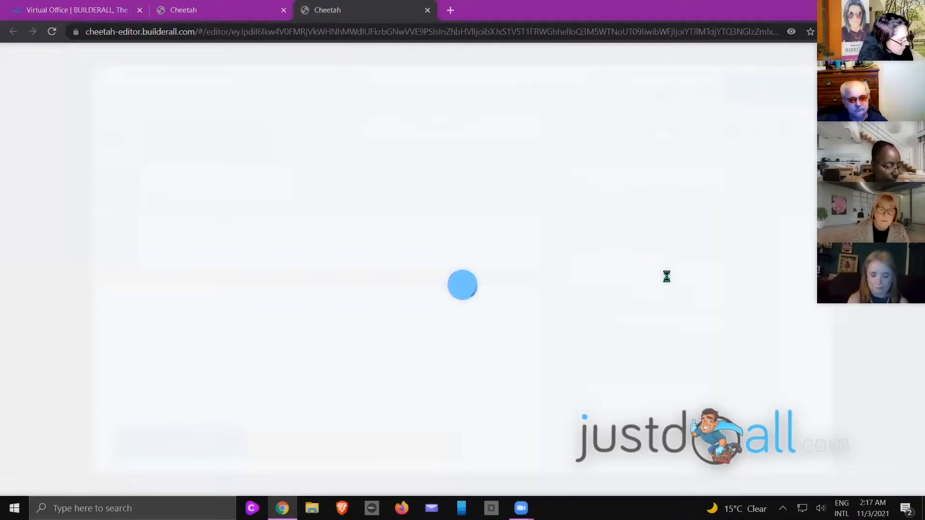
scroll(623, 299, down, 10)
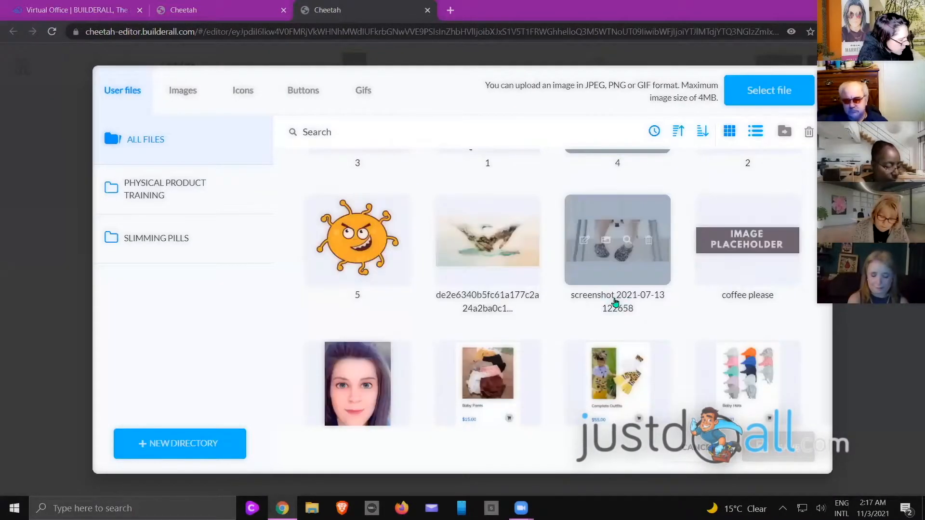
scroll(623, 304, down, 15)
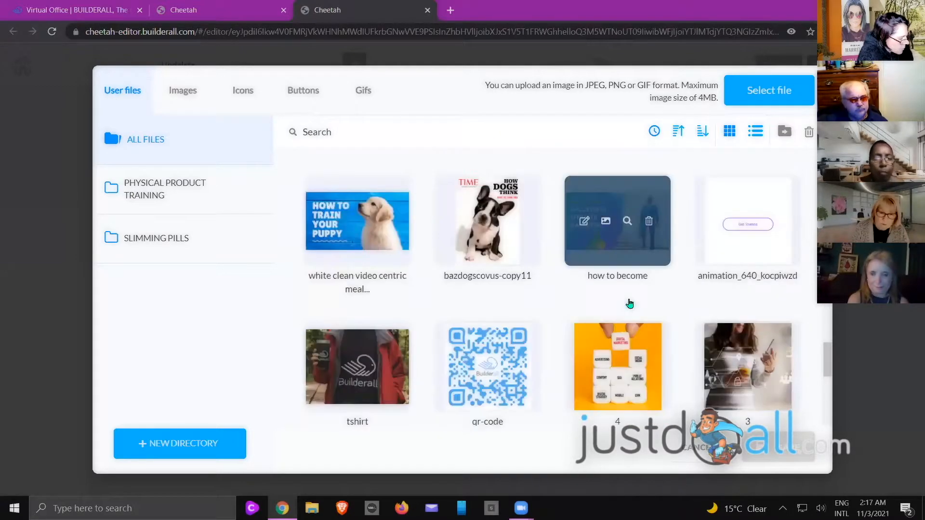
scroll(655, 295, down, 10)
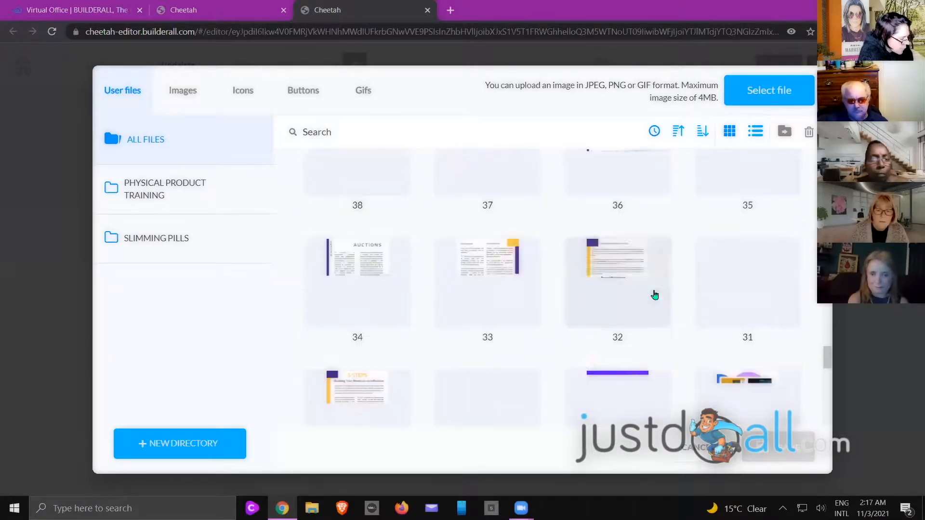
scroll(659, 295, down, 12)
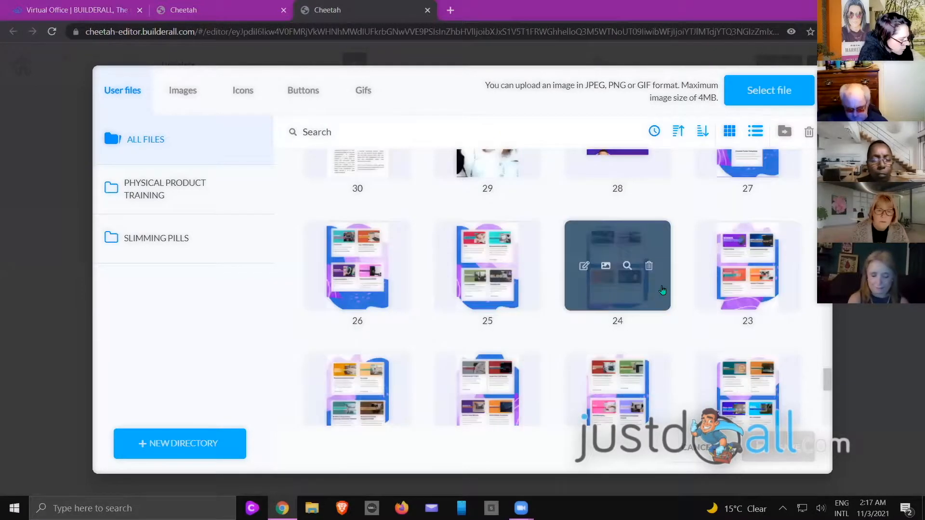
scroll(669, 294, down, 10)
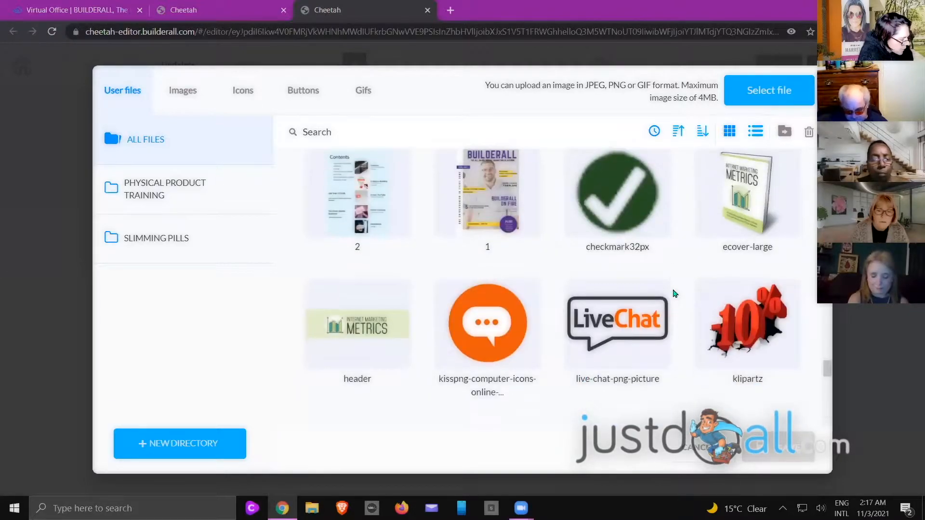
scroll(674, 293, down, 12)
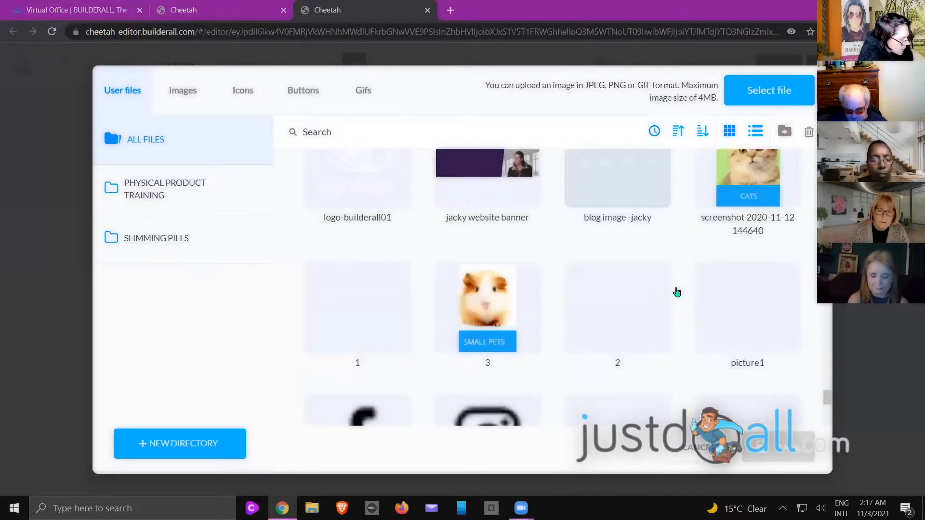
scroll(682, 289, down, 5)
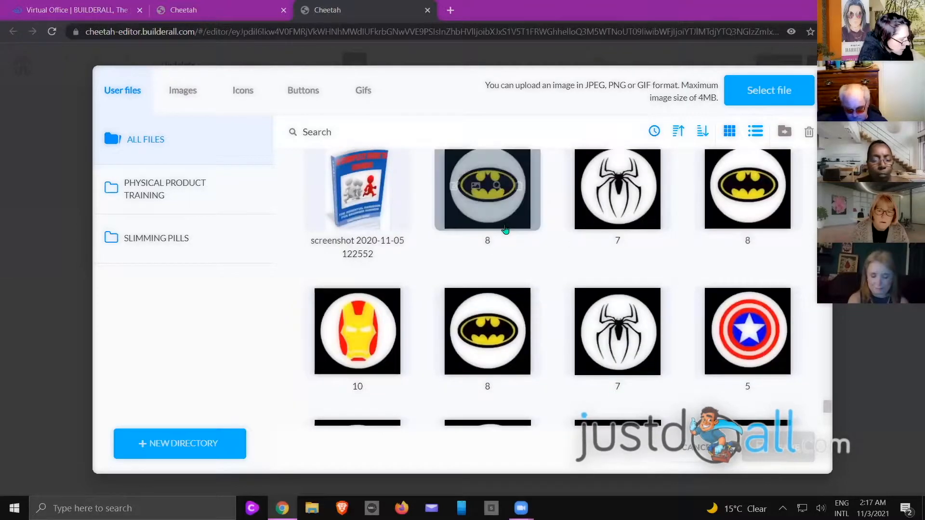
click(488, 193)
click(778, 446)
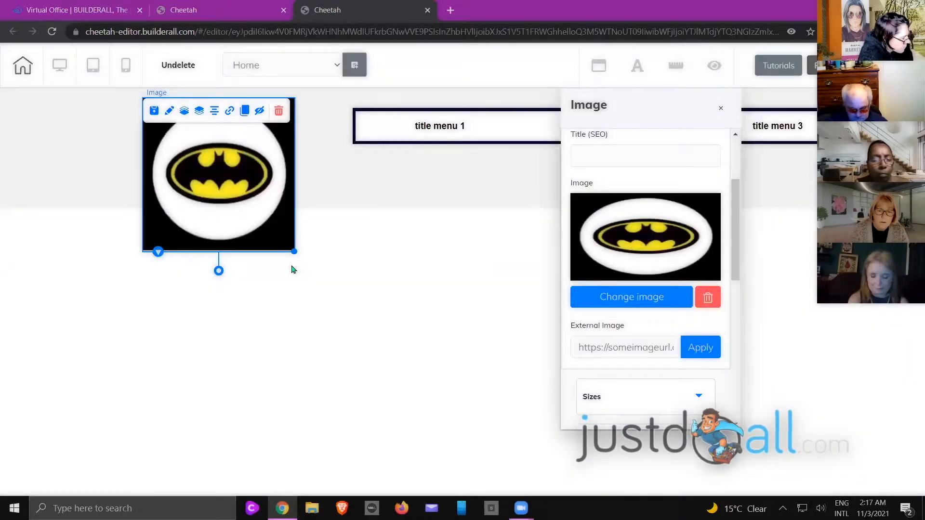
click(244, 176)
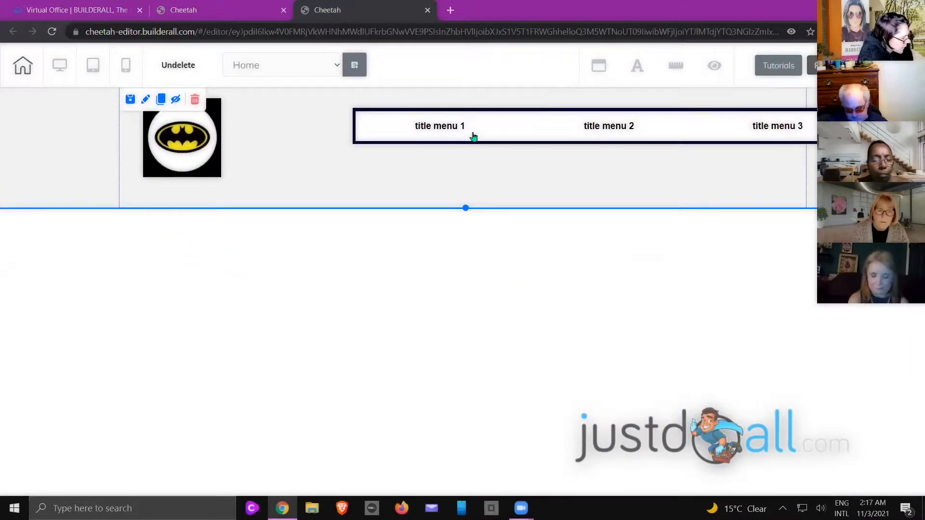
Set the panel's solid background color to black (000000)
double_click(296, 150)
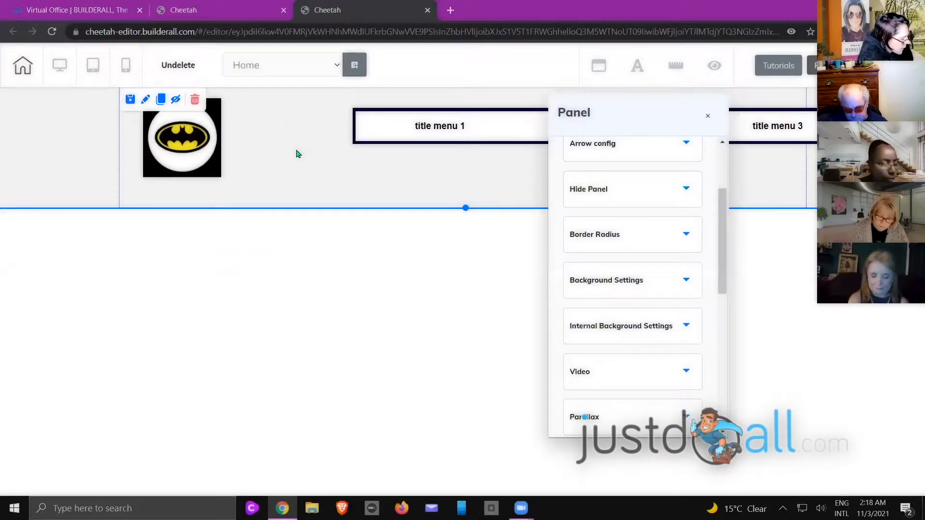
click(618, 278)
scroll(607, 274, down, 2)
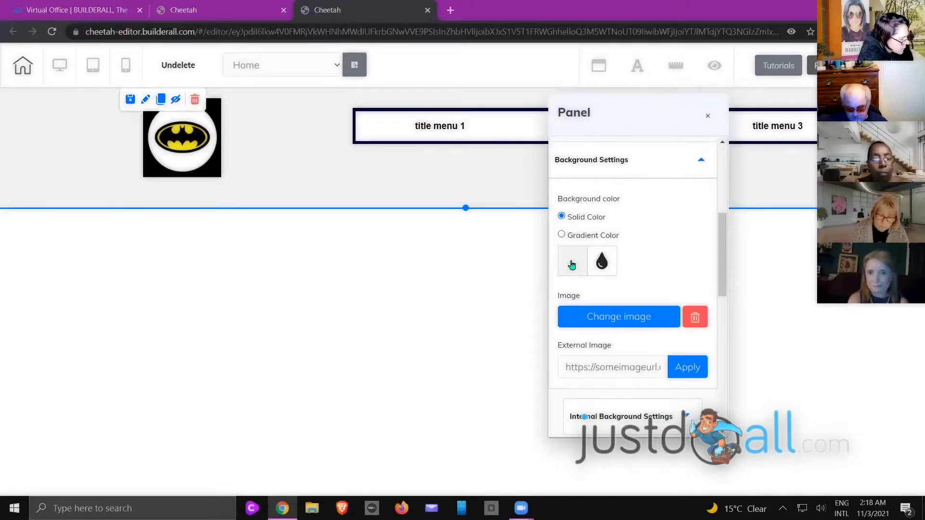
click(572, 264)
drag(588, 304, 552, 407)
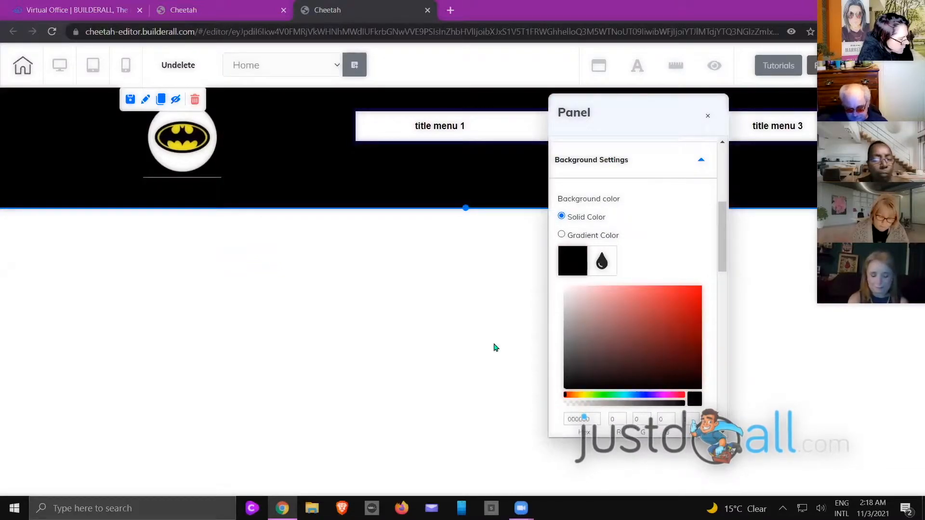
click(484, 177)
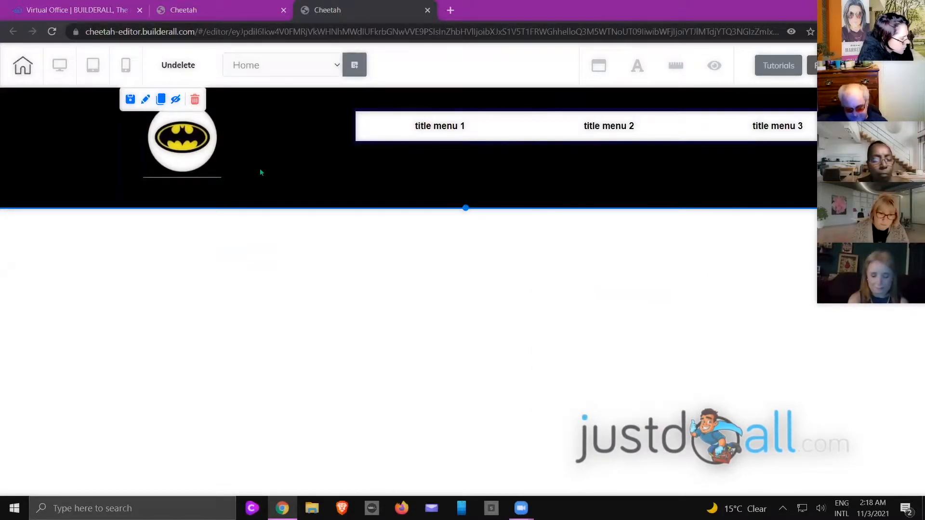
Shrink the Batman logo further, to roughly three quarters of its size
click(213, 166)
drag(221, 176, 199, 156)
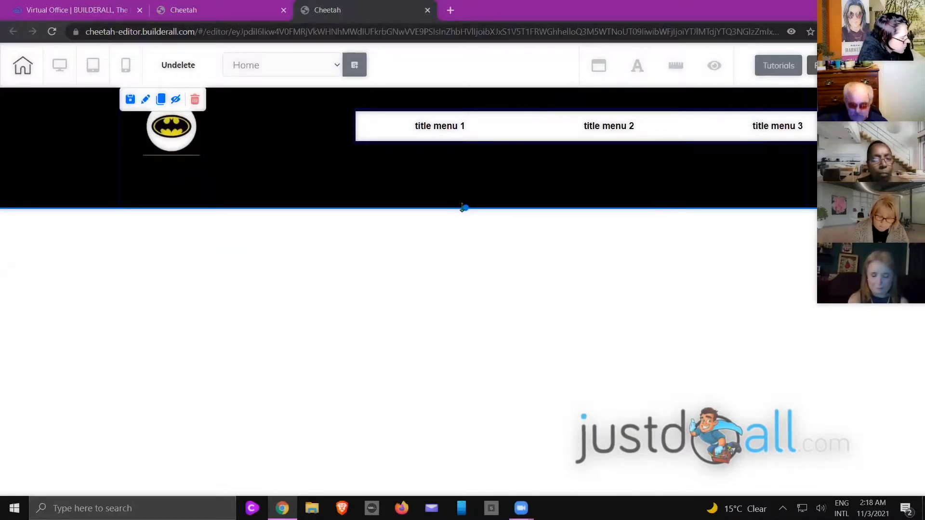
Move the Big Menu group closer to the logo and slightly up so it fits within the panel
click(363, 142)
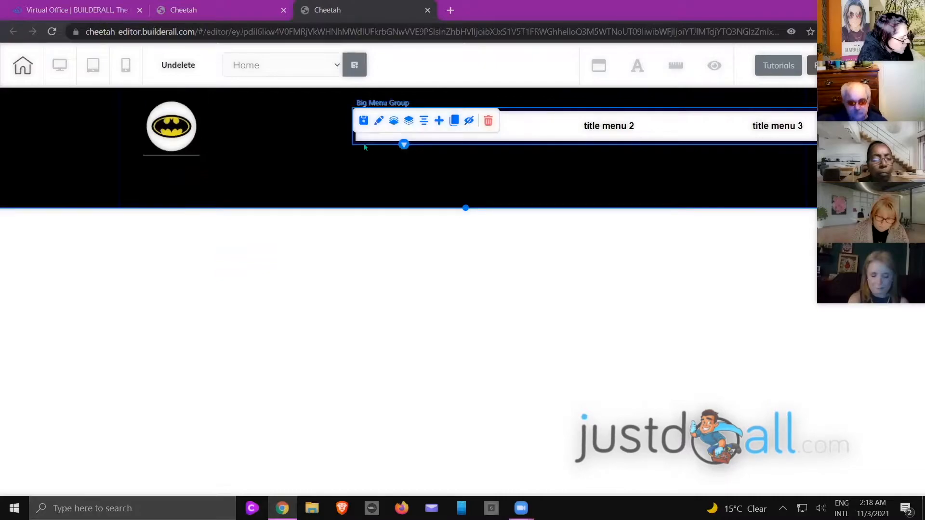
drag(346, 146, 301, 136)
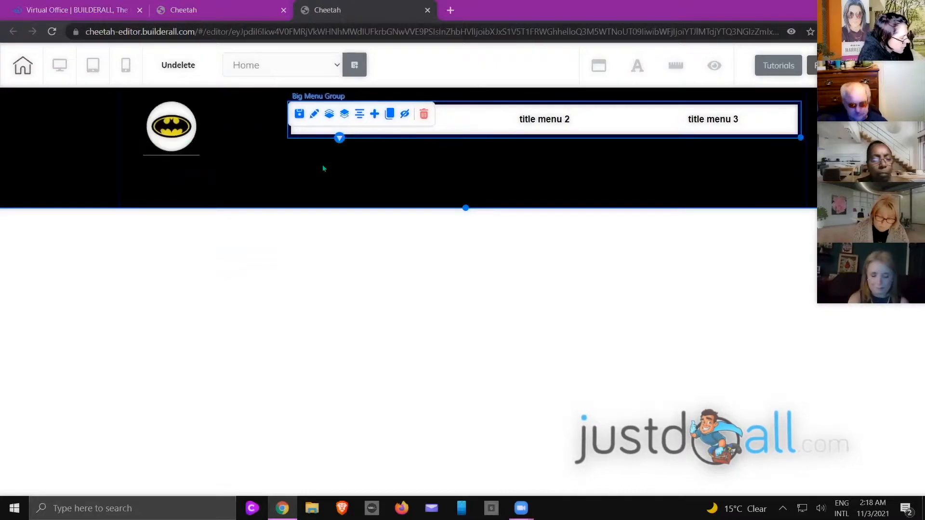
click(298, 188)
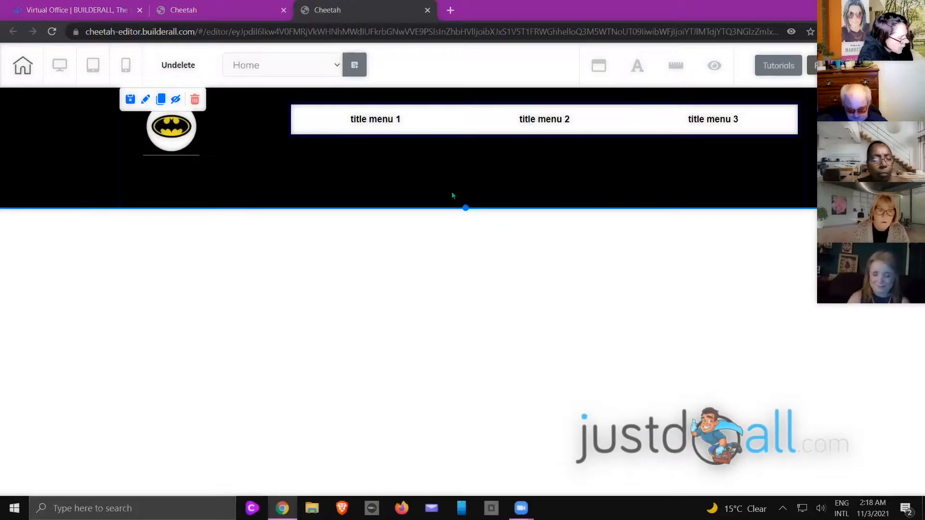
Reduce the black header panel's height so that it ends just below the logo
double_click(456, 163)
scroll(659, 192, up, 5)
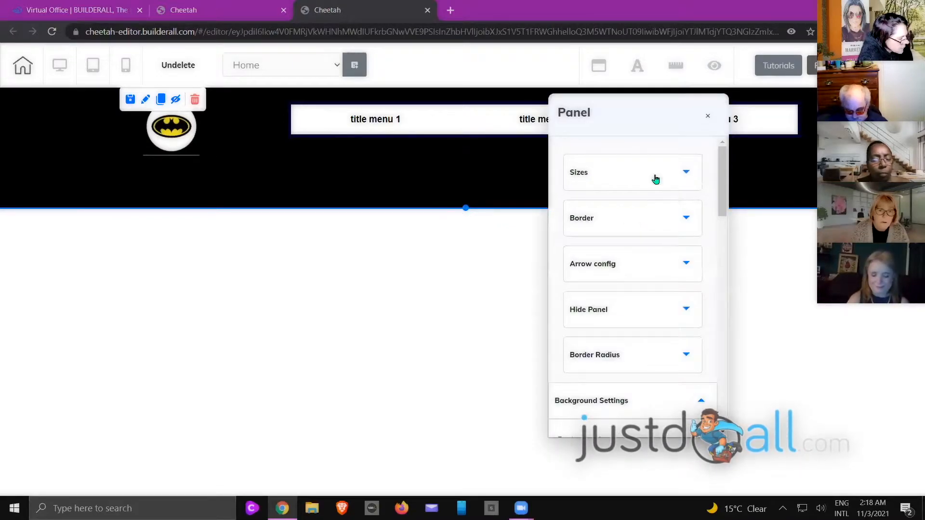
click(641, 173)
drag(586, 315, 563, 320)
drag(465, 208, 465, 155)
click(459, 188)
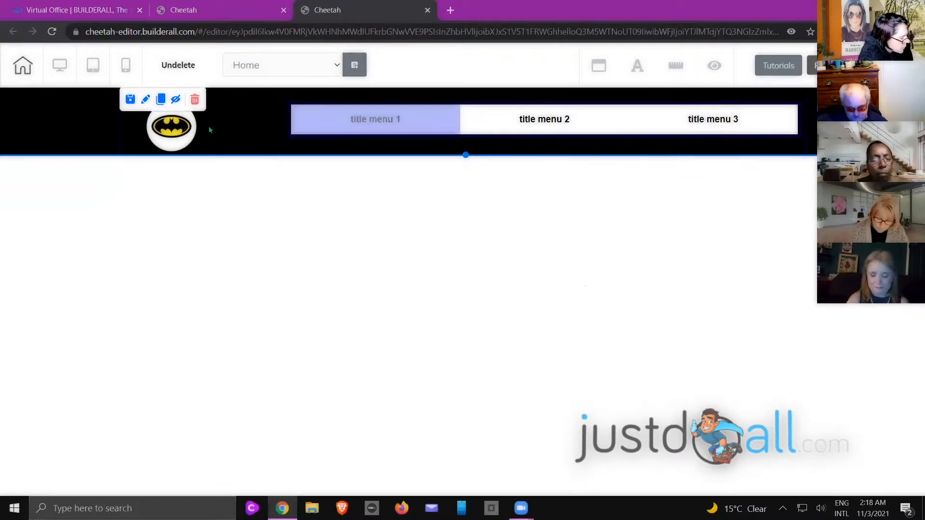
Enlarge the Batman logo slightly and shift it up so that it fills the header panel's height
click(190, 143)
mouse_move(197, 149)
mouse_down()
mouse_move(182, 126)
mouse_move(194, 158)
mouse_up()
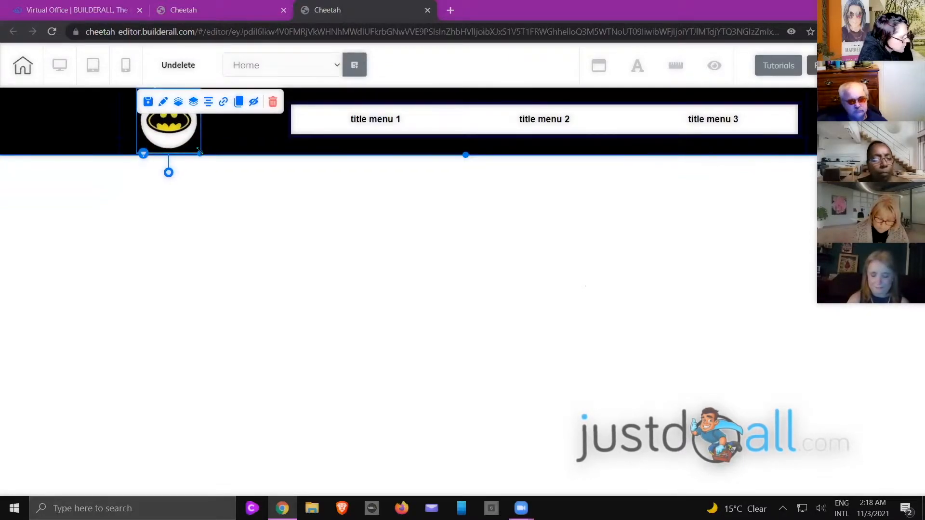
click(231, 137)
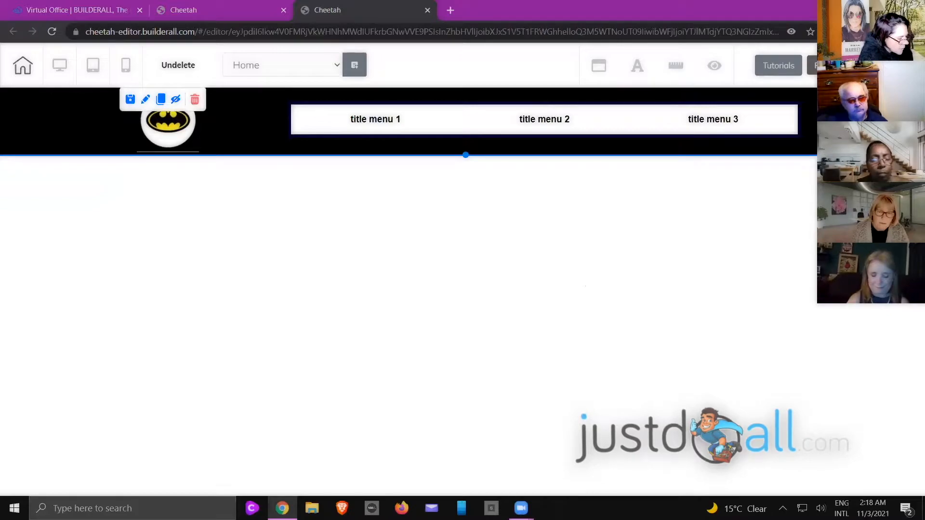
Add a blank panel below the header and delete its default text box
click(915, 110)
click(800, 160)
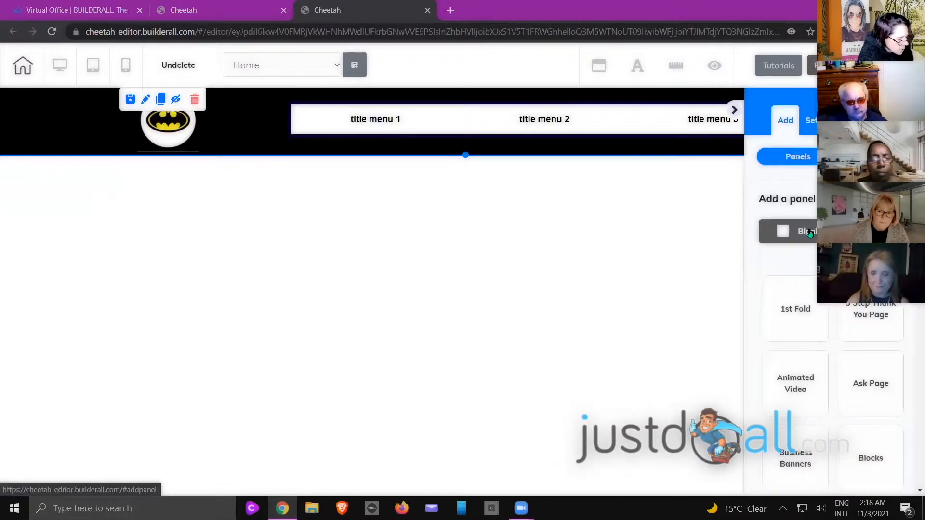
click(809, 233)
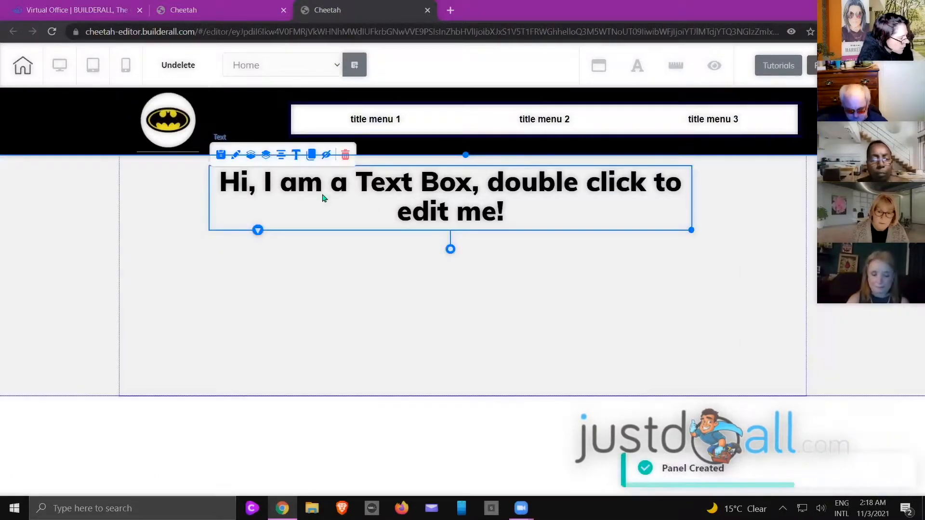
click(345, 154)
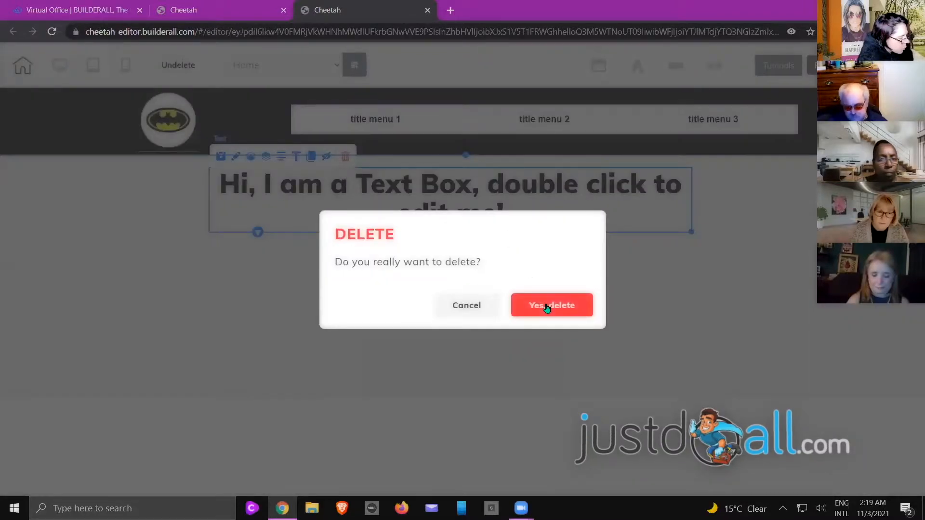
click(547, 308)
Move the Big Menu from the header into the blank panel and make that panel slightly taller
drag(289, 138, 228, 272)
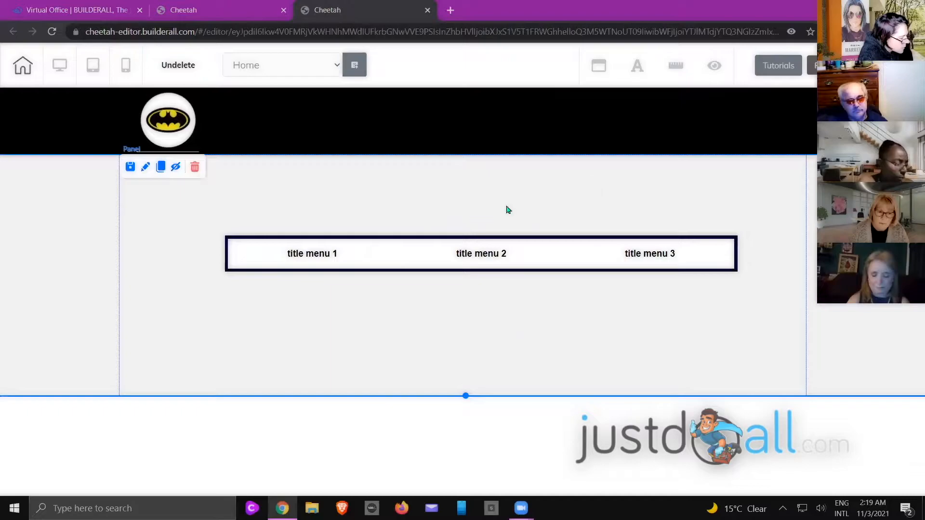
drag(466, 396, 465, 439)
drag(276, 271, 260, 300)
click(405, 358)
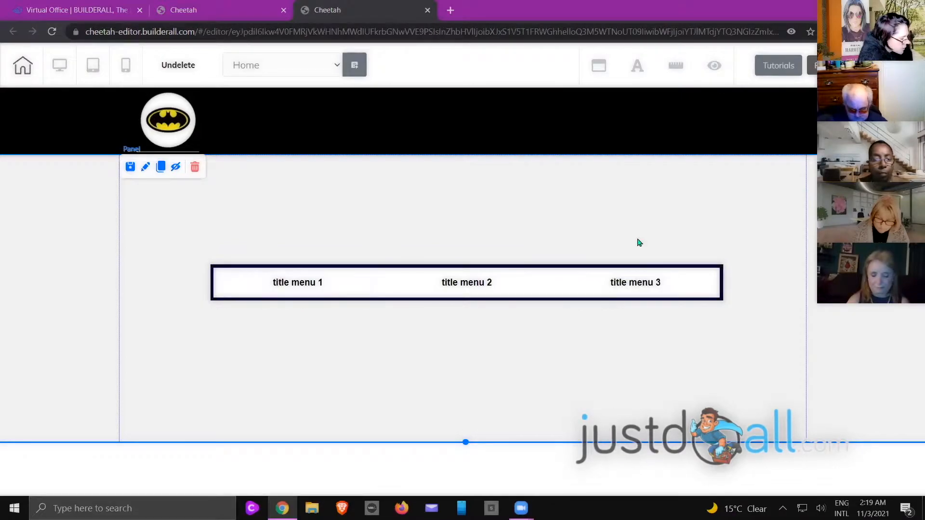
Shift the Big Menu group slightly up and to the left within the blank panel
click(154, 124)
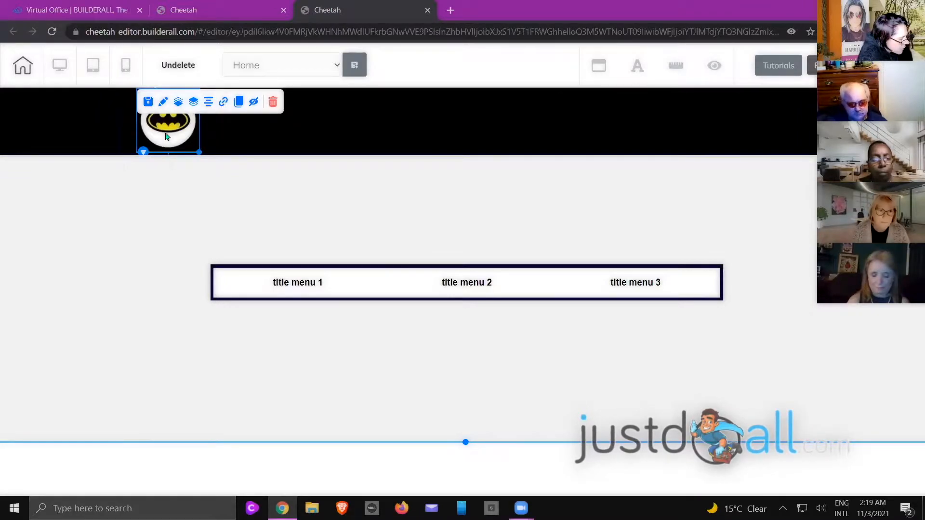
click(312, 269)
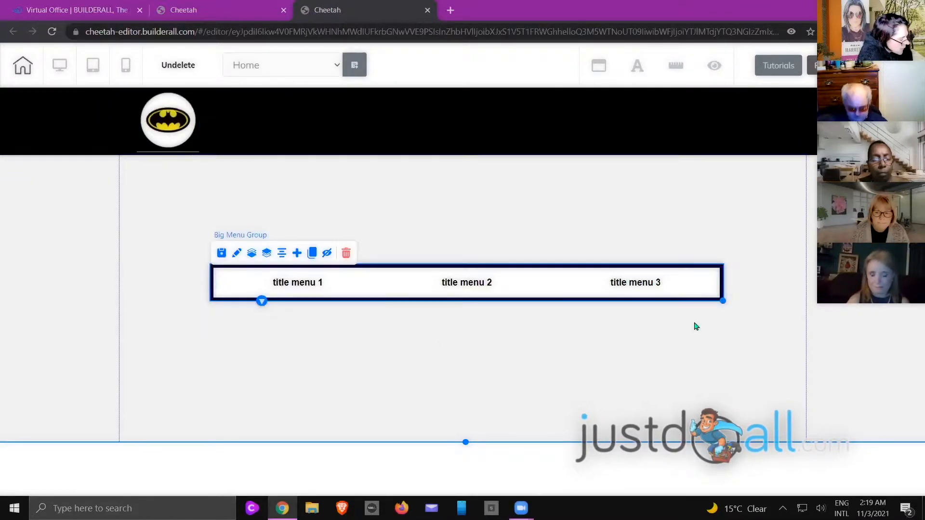
drag(658, 304, 604, 267)
click(631, 360)
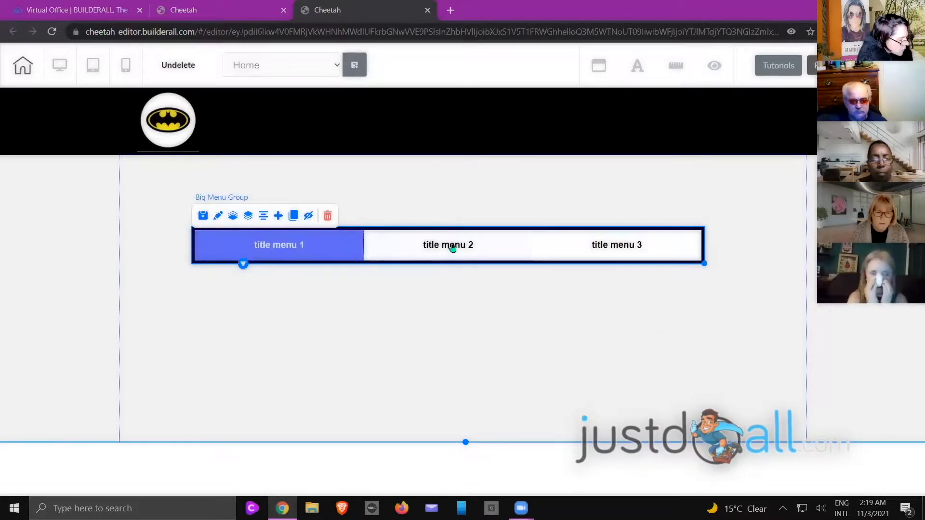
Delete the title menu 1 and title menu 2 pages from the Big Menu
click(280, 251)
click(358, 196)
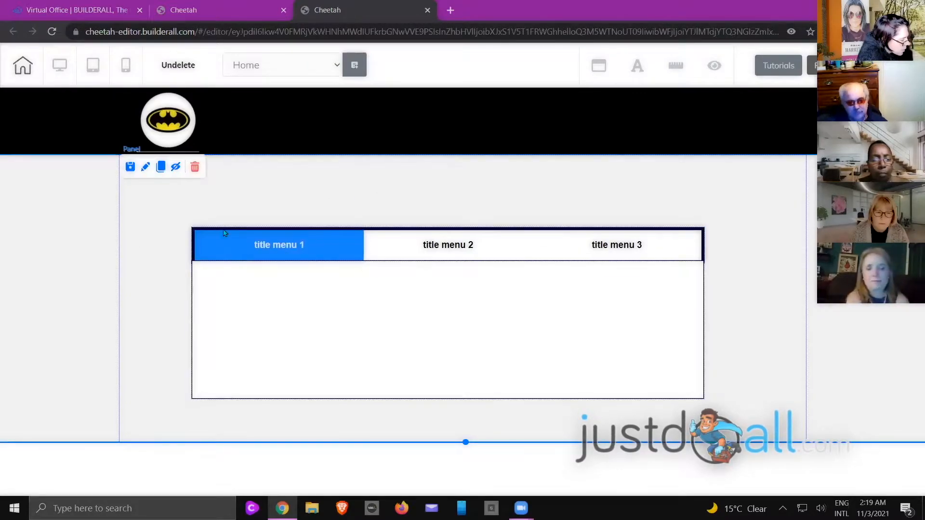
click(200, 230)
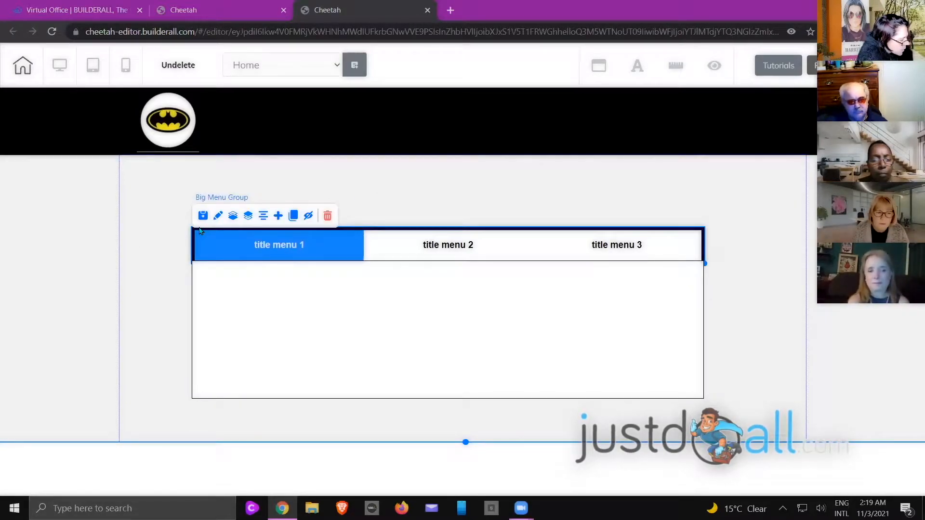
click(330, 255)
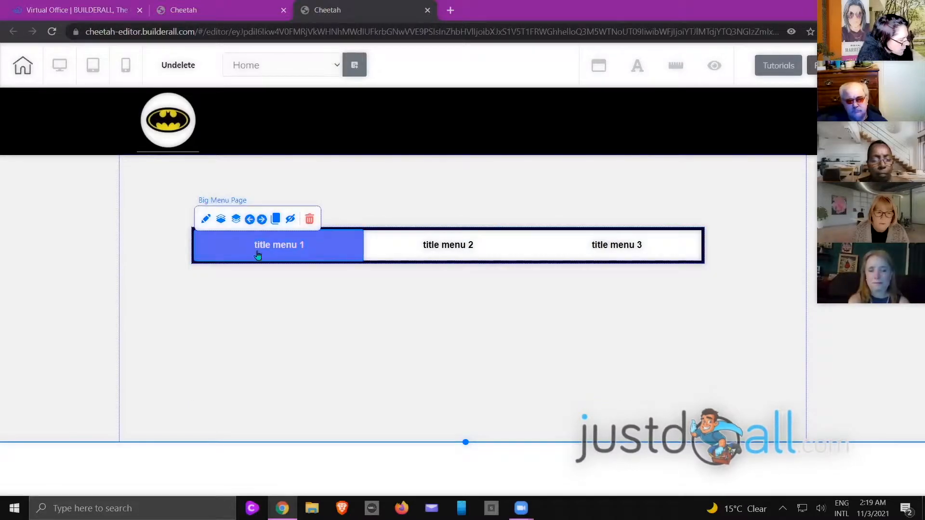
click(309, 219)
click(540, 308)
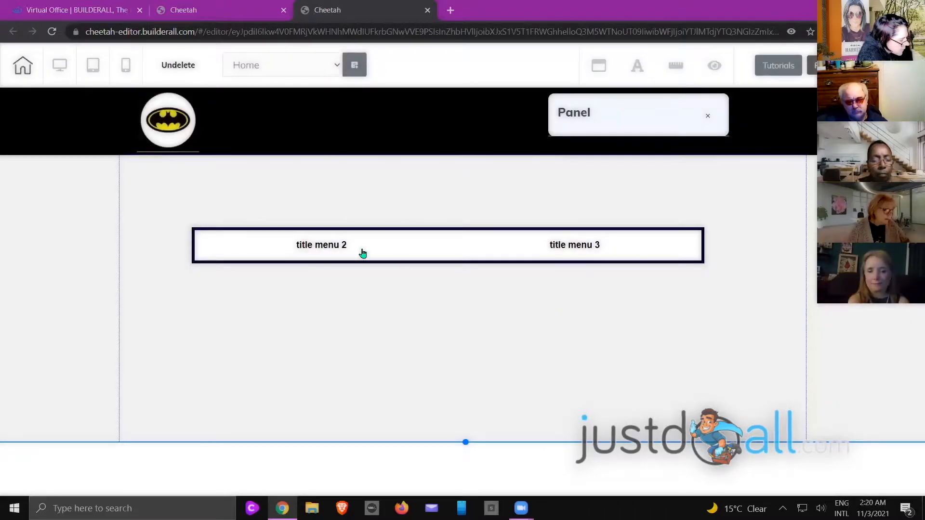
click(355, 247)
click(310, 221)
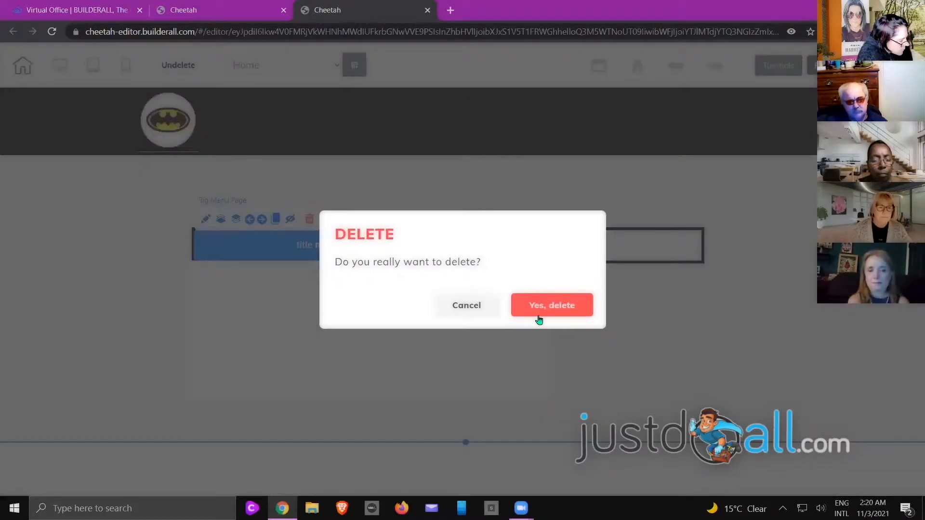
click(542, 308)
Open the size settings of the title menu 3 page and set its height to 48
click(485, 261)
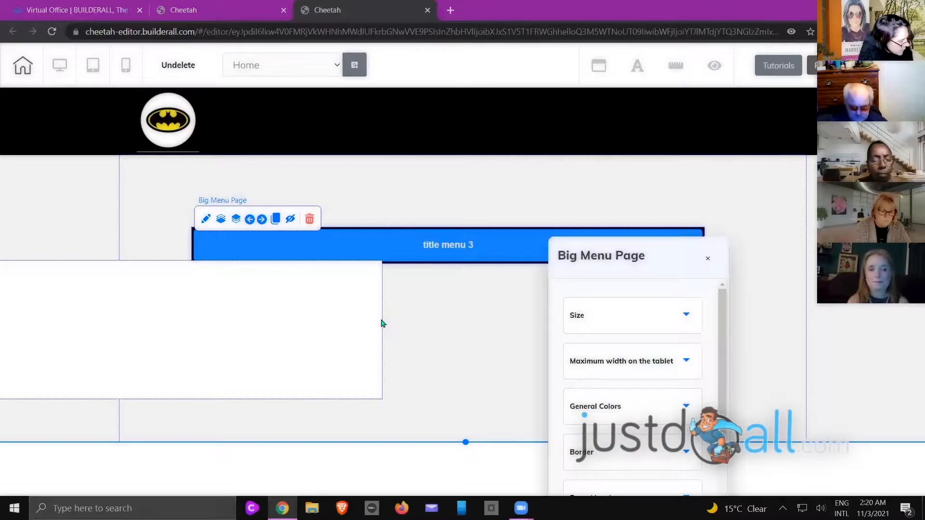
drag(668, 260, 775, 153)
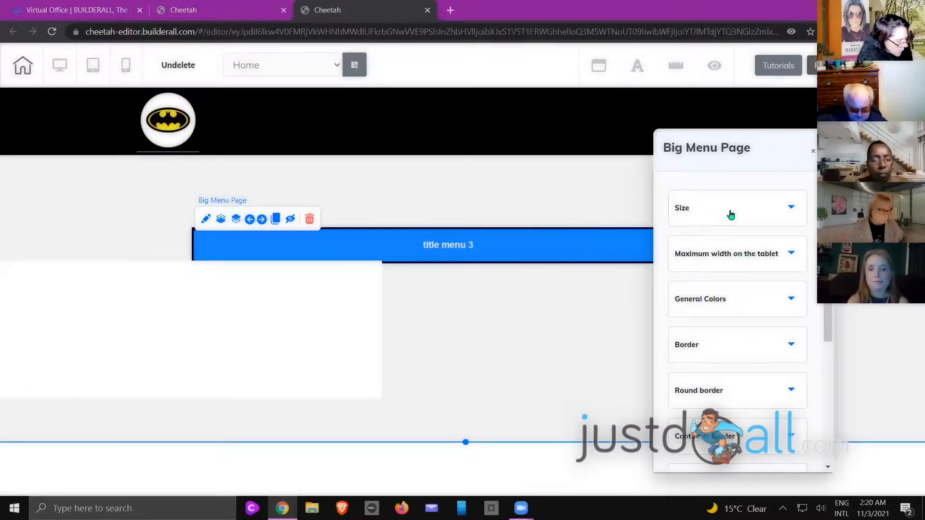
click(731, 215)
click(731, 215)
click(731, 215)
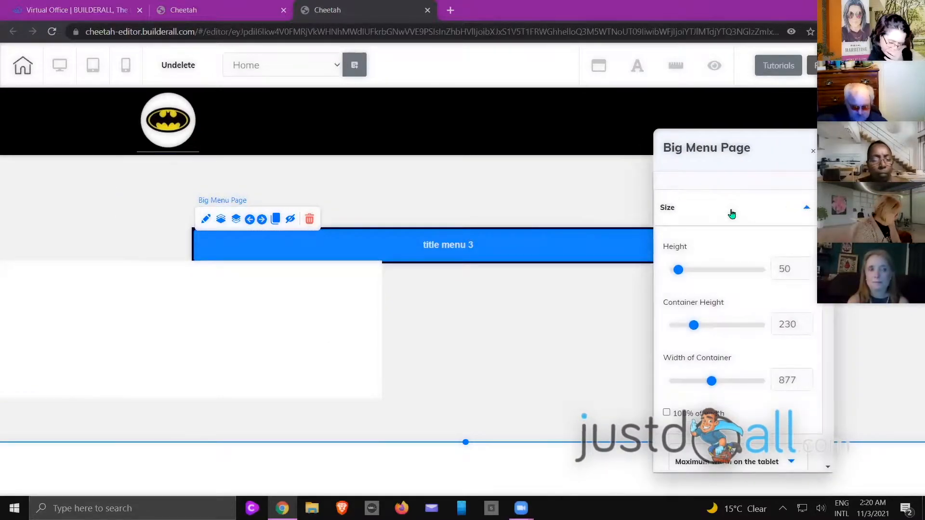
click(805, 272)
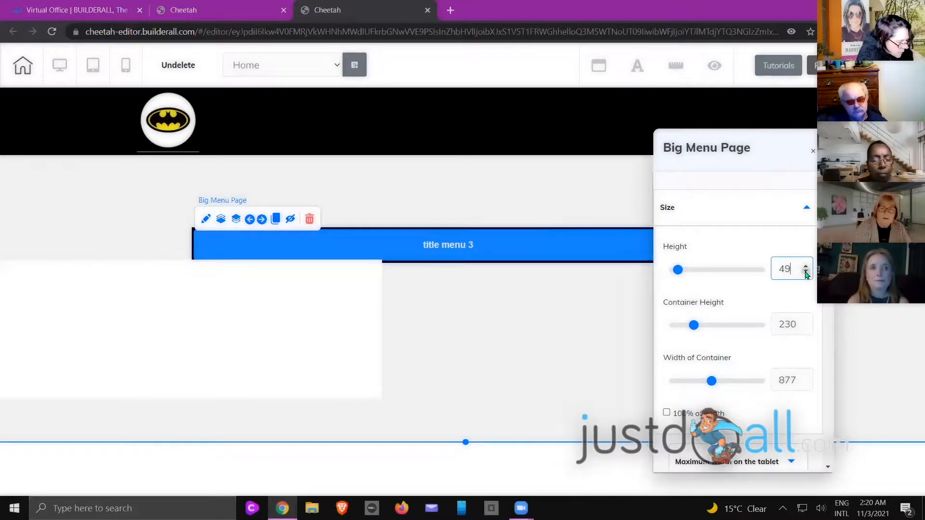
click(805, 273)
click(805, 273)
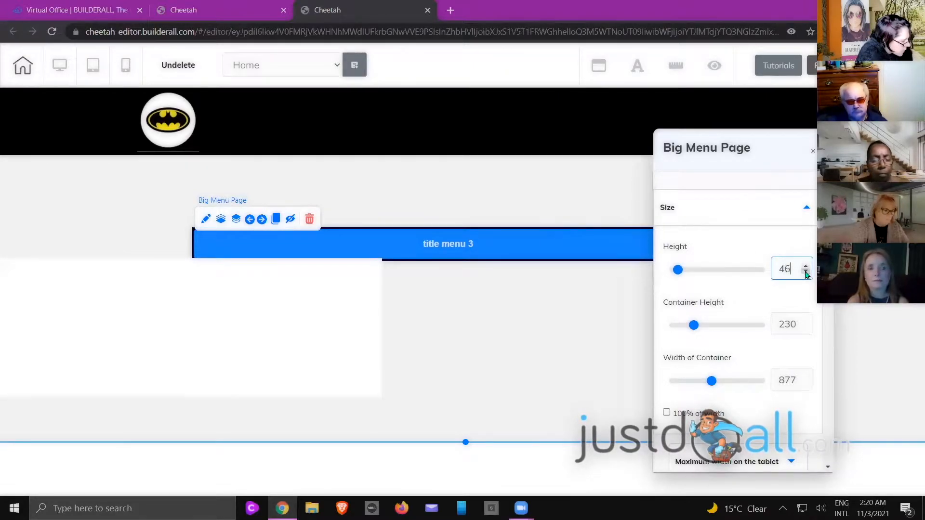
click(805, 273)
click(806, 272)
click(804, 266)
click(803, 265)
click(804, 266)
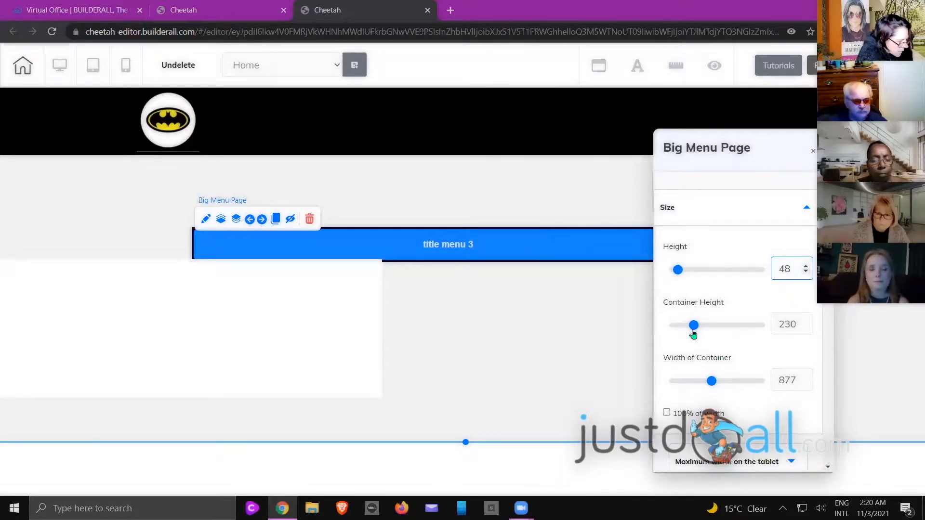
Set the container height of the title menu 3 page to 283
mouse_move(692, 328)
mouse_down()
mouse_move(723, 334)
mouse_move(702, 338)
mouse_up()
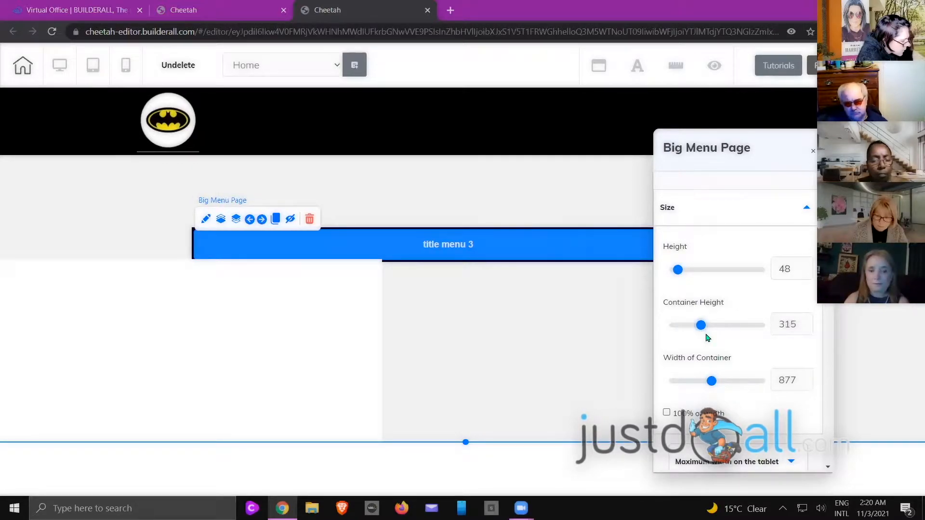
drag(798, 328, 771, 325)
text(2)
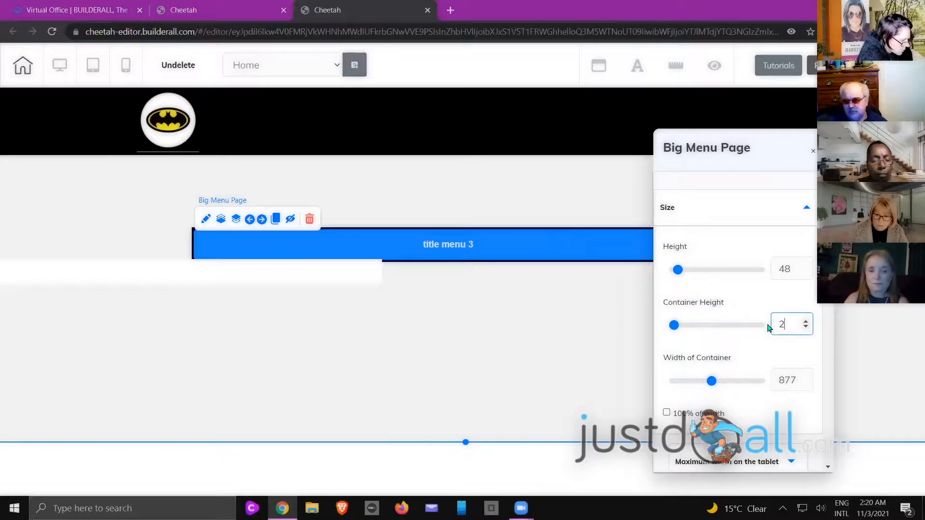
text(83)
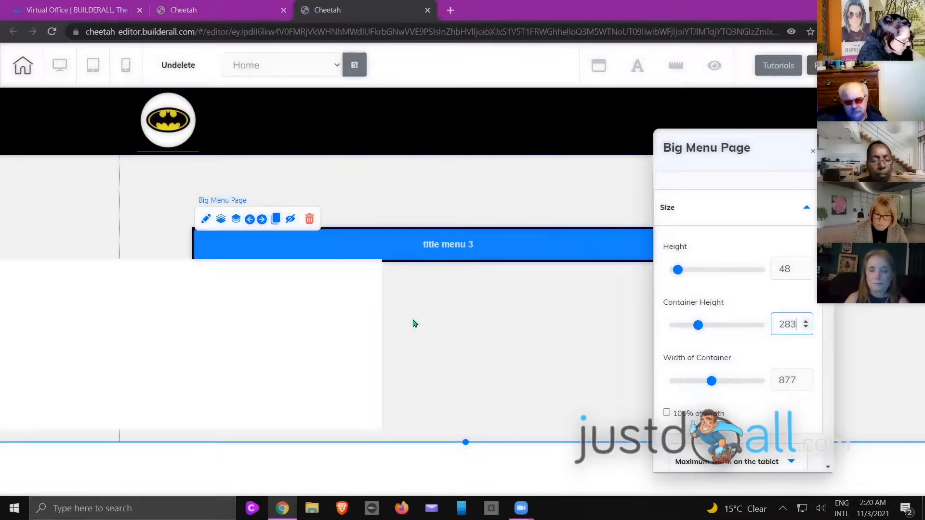
click(627, 390)
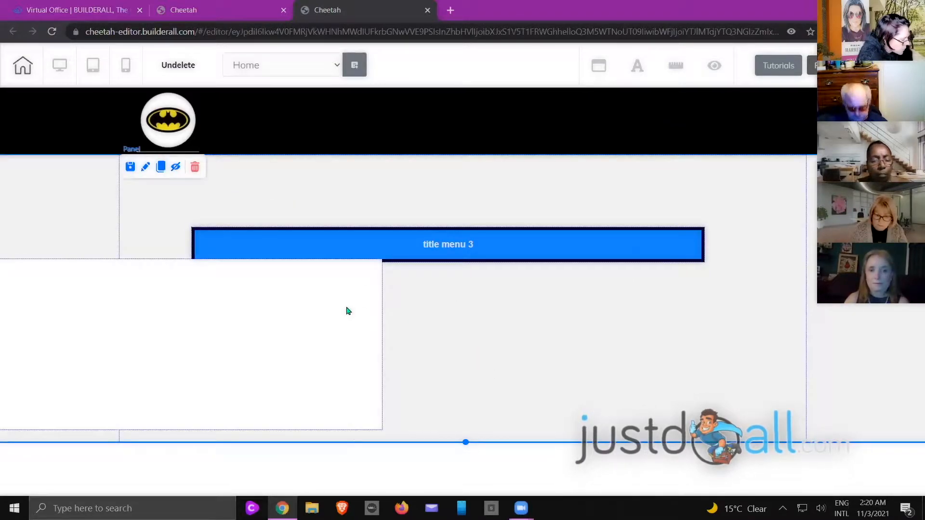
Set the container width of the title menu 3 page to 288
click(678, 243)
drag(662, 263, 707, 128)
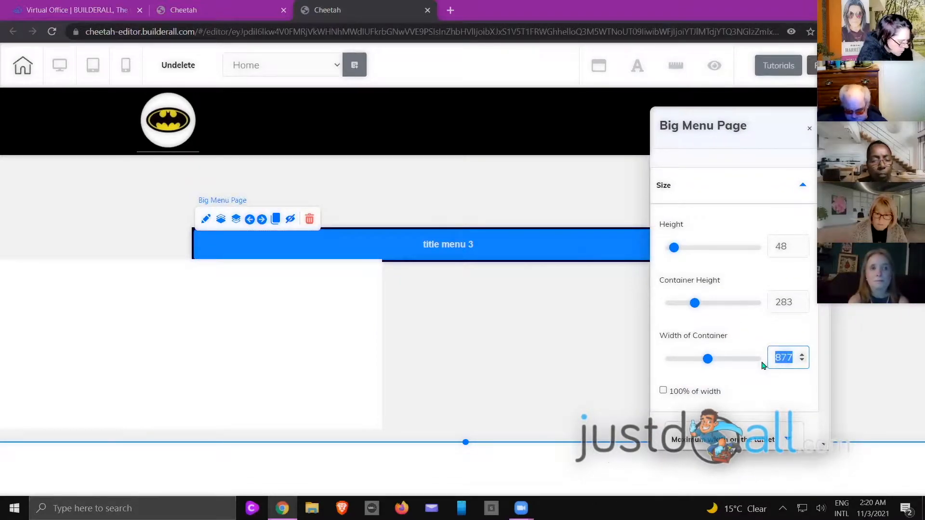
text(288)
click(485, 367)
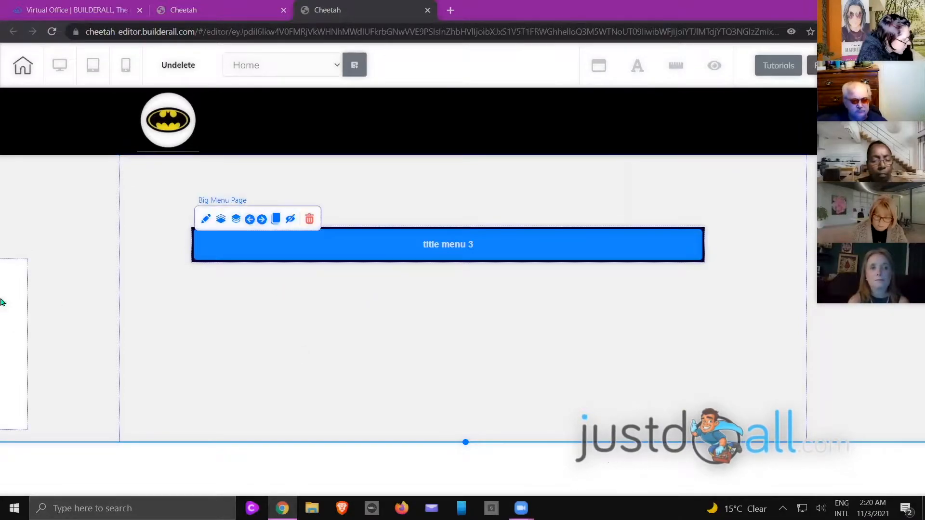
Reopen the title menu 3 page's size settings and widen its container slightly
click(11, 309)
drag(642, 254, 722, 201)
mouse_move(682, 445)
mouse_down()
mouse_move(703, 437)
mouse_move(672, 444)
mouse_up()
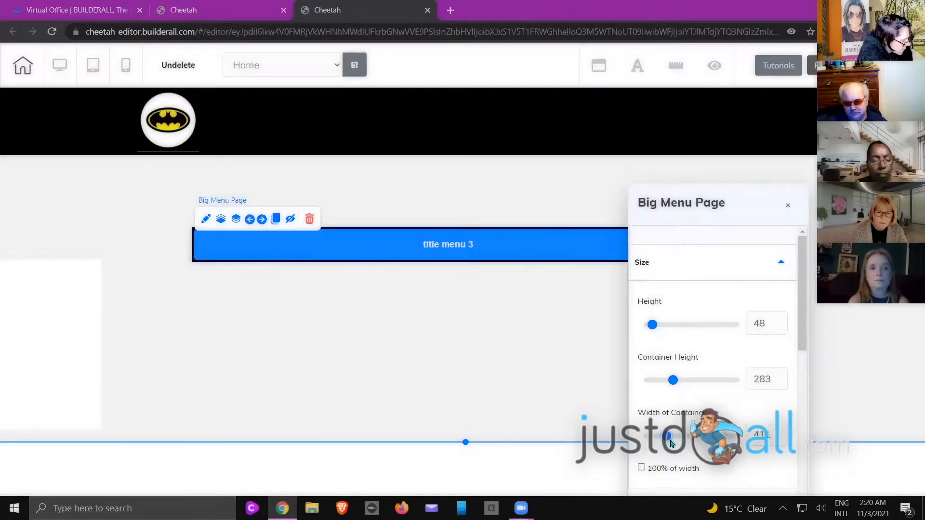
click(303, 388)
Widen the title menu 3 page's container to 1779
click(456, 248)
double_click(456, 248)
drag(694, 263, 764, 150)
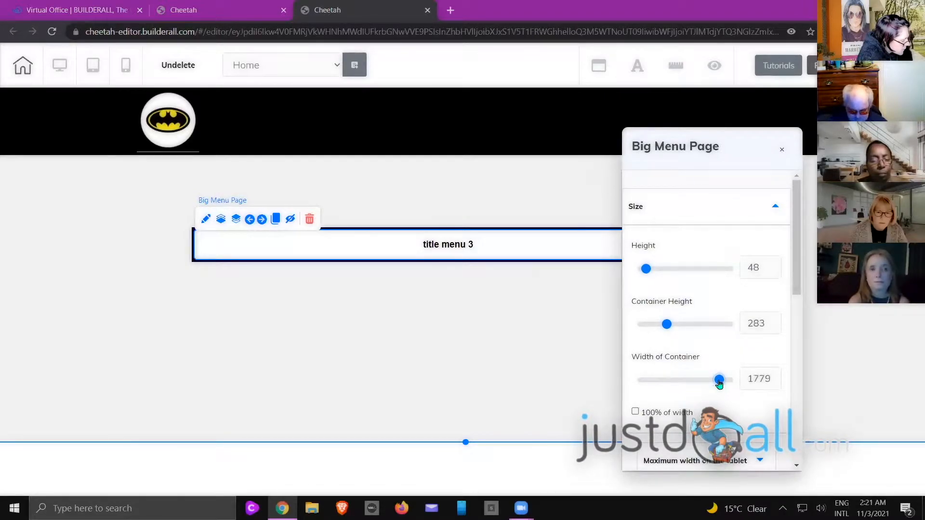
click(568, 252)
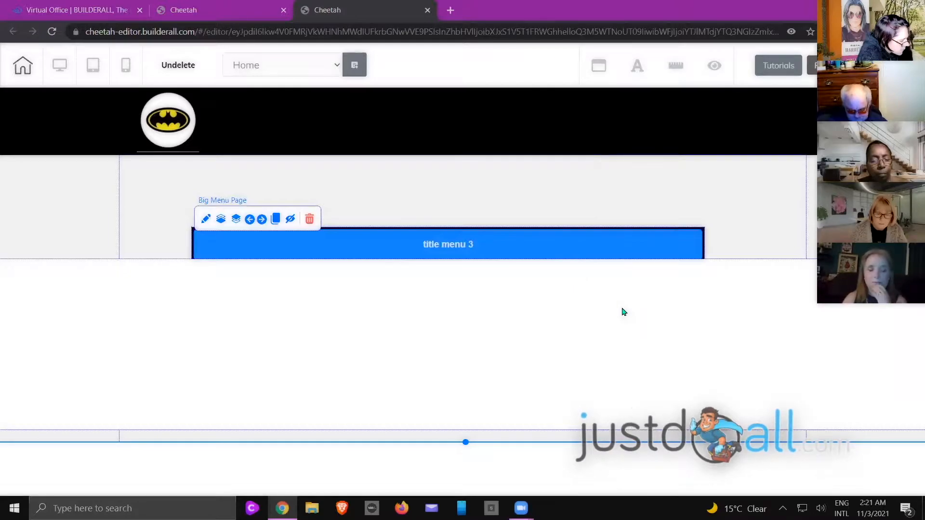
Re-enter 288 as the title menu 3 page's container width and move the menu higher in the panel
drag(649, 259, 731, 146)
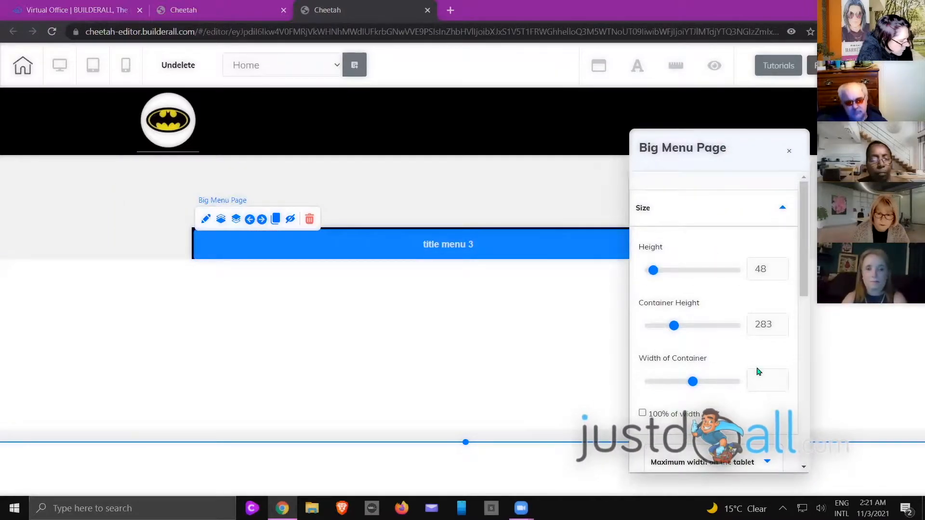
click(780, 382)
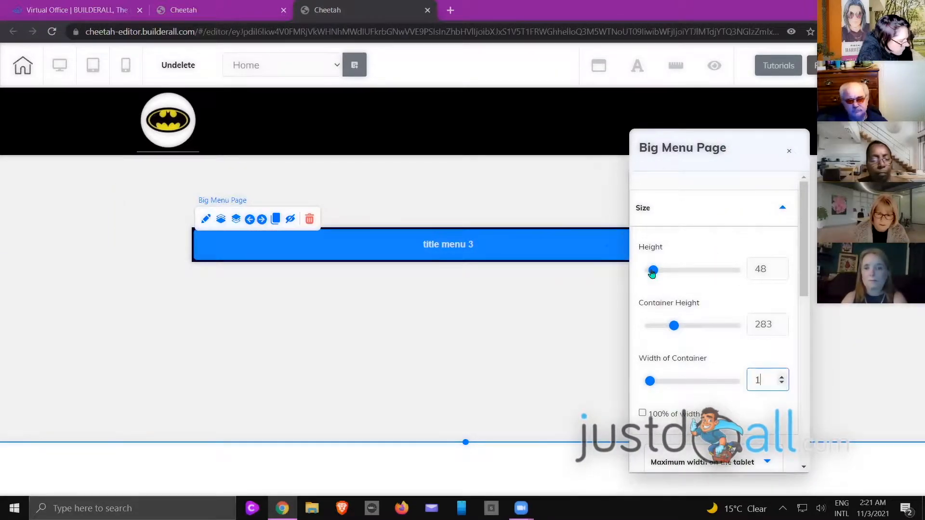
click(605, 246)
click(605, 247)
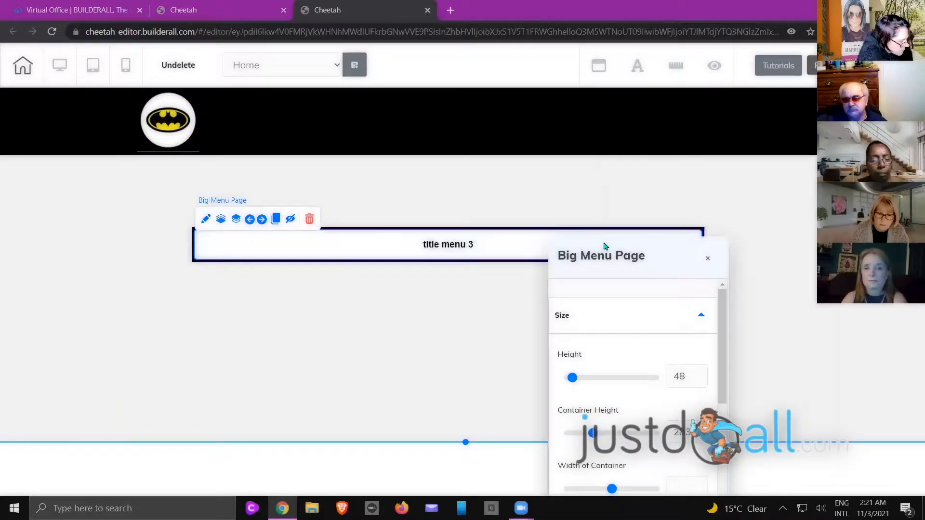
drag(664, 261, 733, 134)
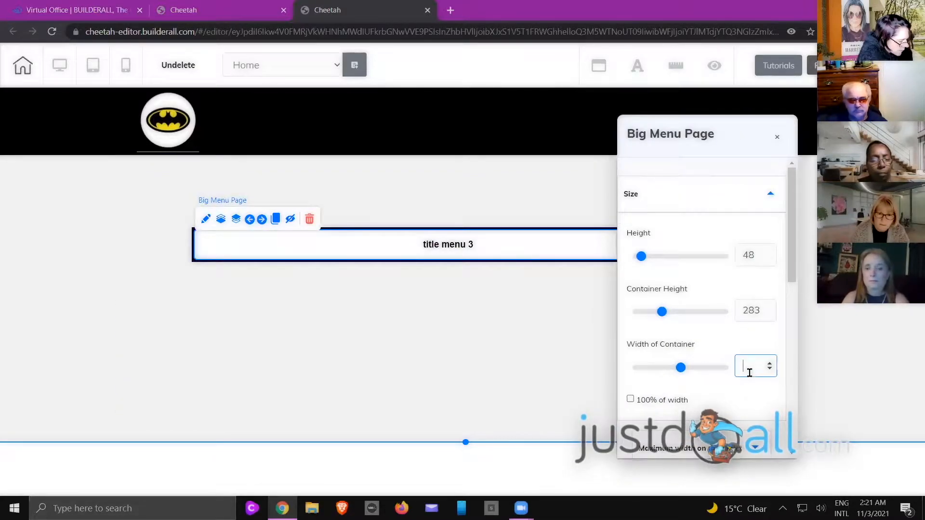
text(88)
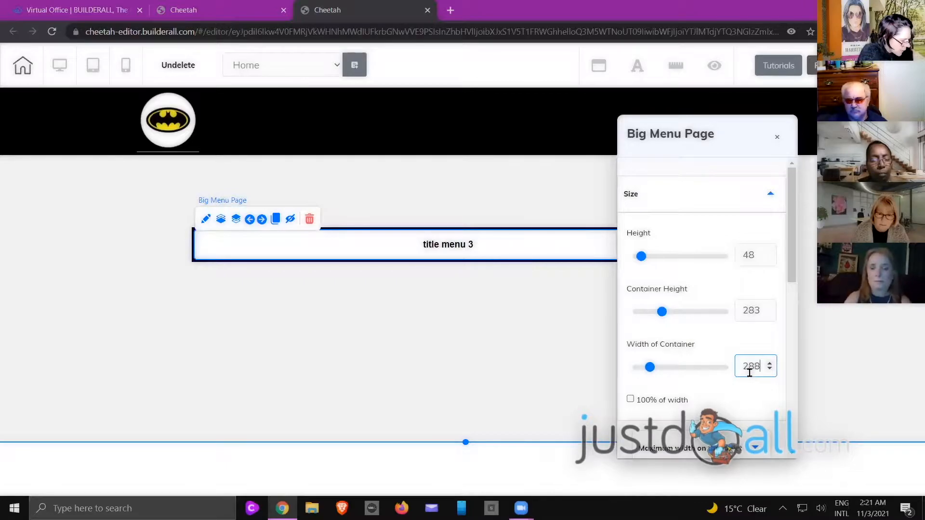
click(545, 258)
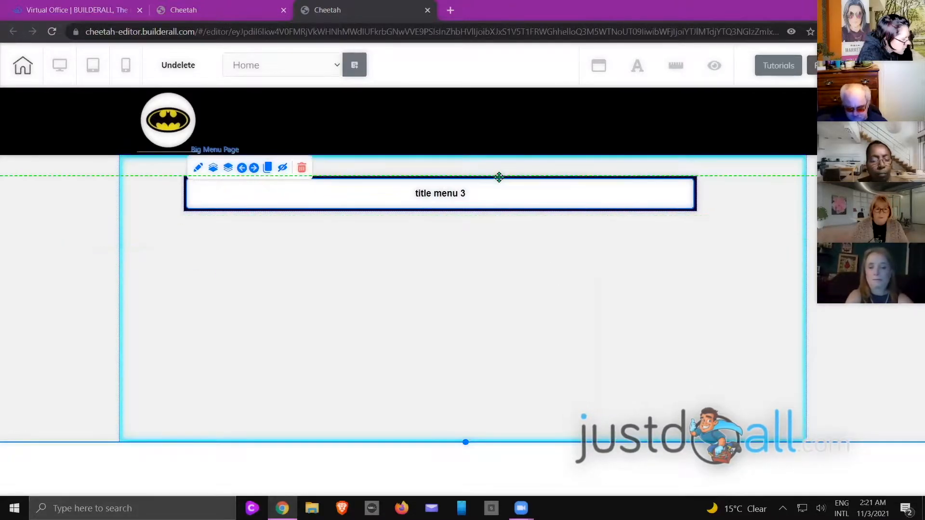
click(507, 201)
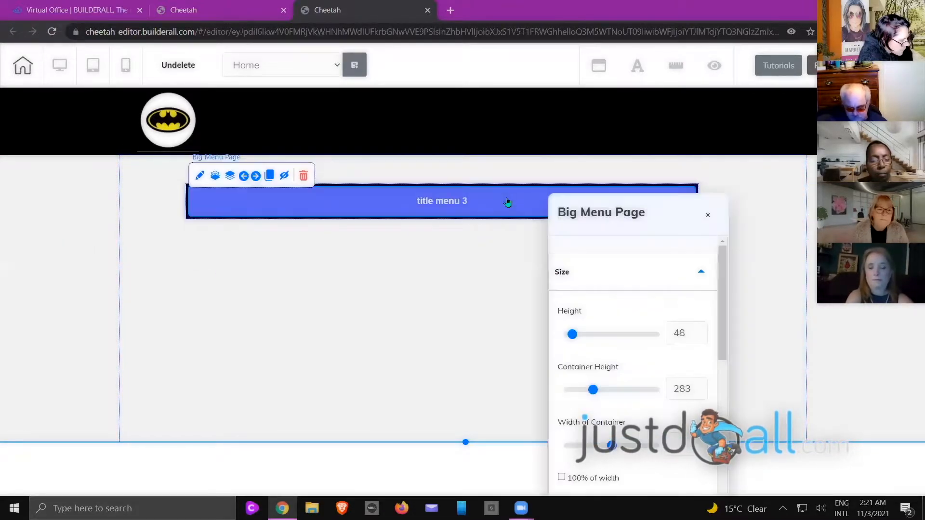
click(708, 215)
Delete the title menu 3 page and the remaining Big Menu group from the panel
click(294, 212)
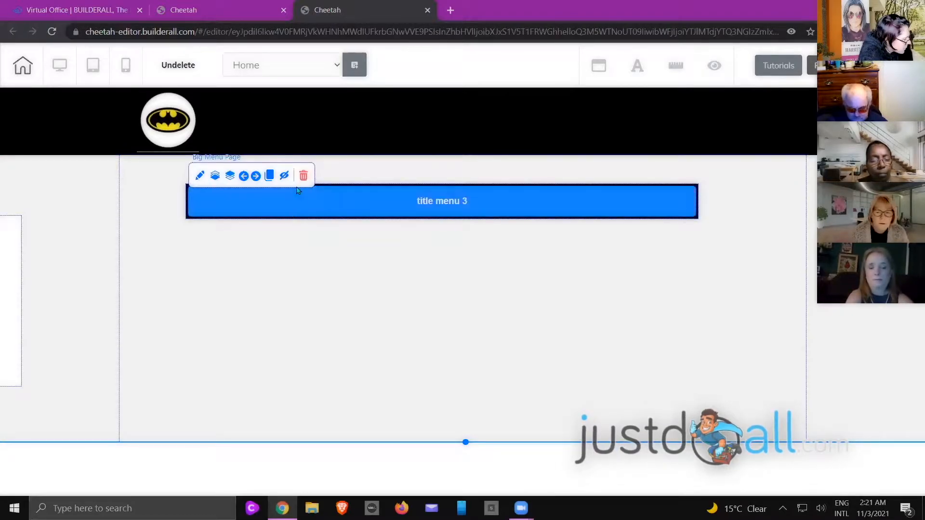
click(303, 174)
click(552, 306)
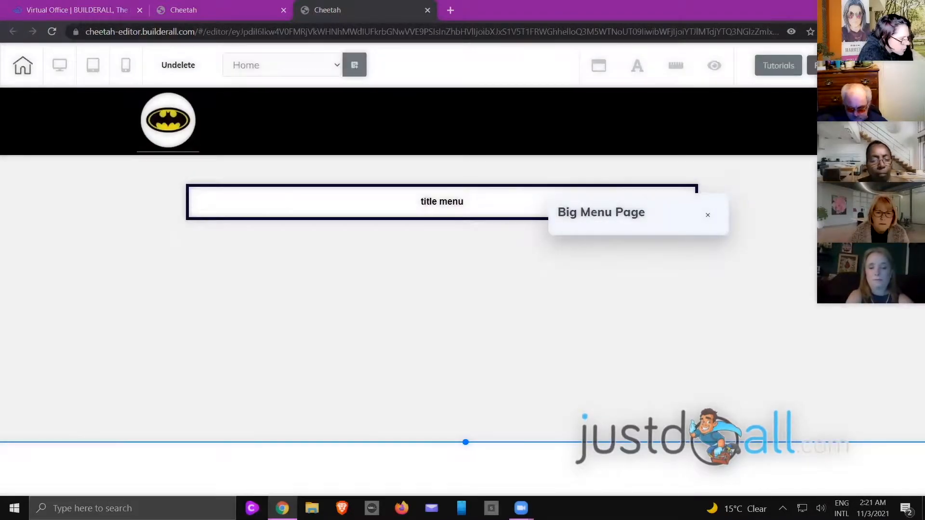
click(431, 188)
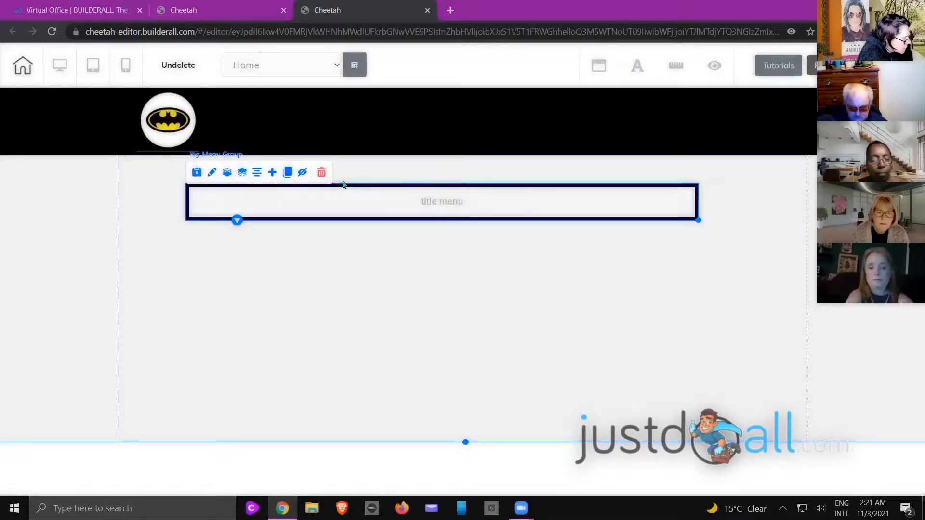
click(320, 172)
click(563, 306)
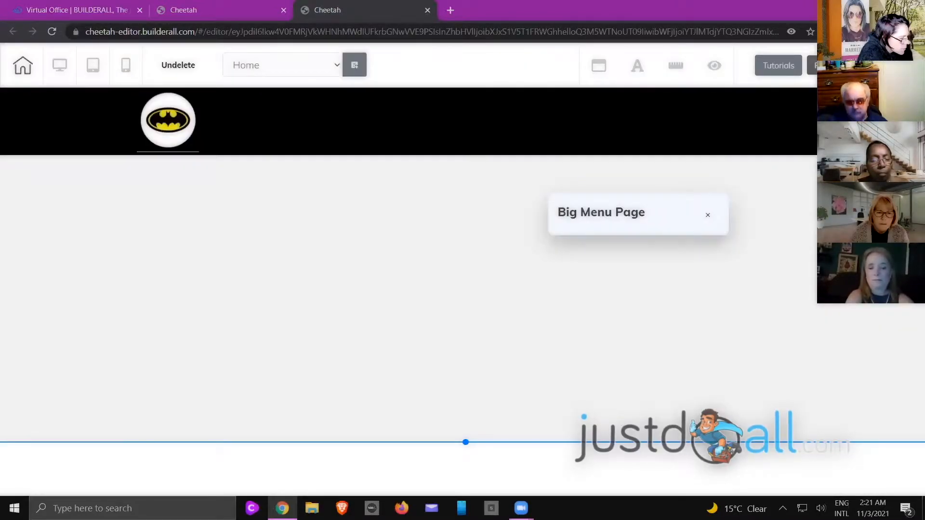
click(708, 215)
Add a new three-page Big Menu to the empty panel below the header and centre it horizontally
click(765, 197)
scroll(857, 270, down, 4)
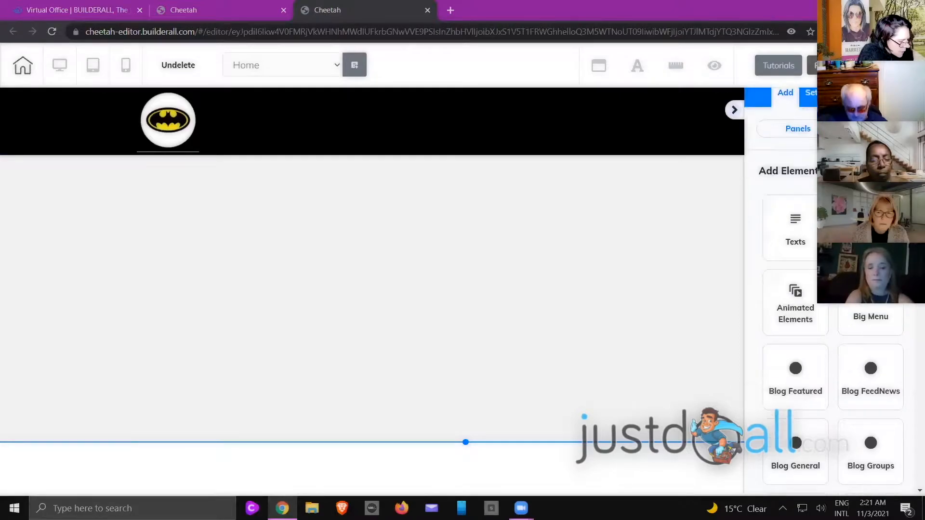
scroll(857, 269, up, 2)
click(864, 263)
drag(790, 298, 448, 250)
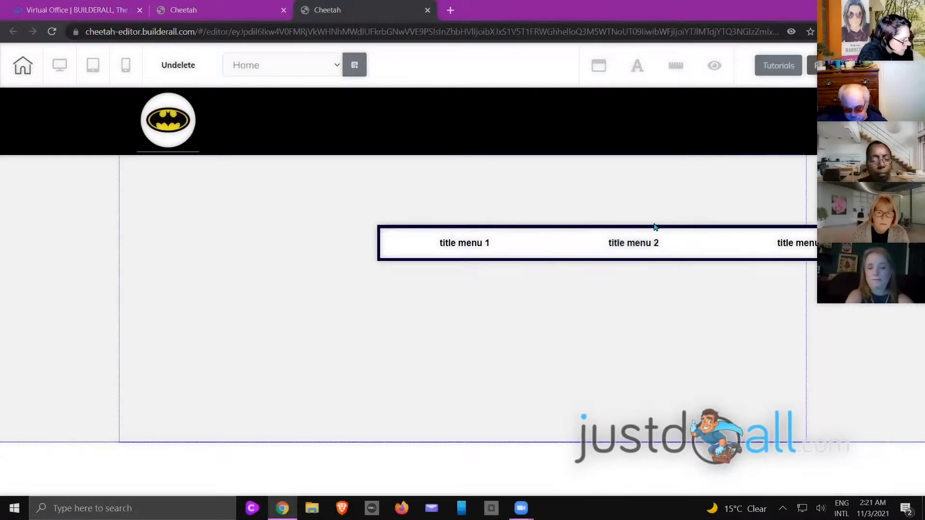
drag(655, 228, 559, 231)
Delete the title menu 3 and title menu 2 pages so the Big Menu keeps only title menu 1
mouse_move(629, 221)
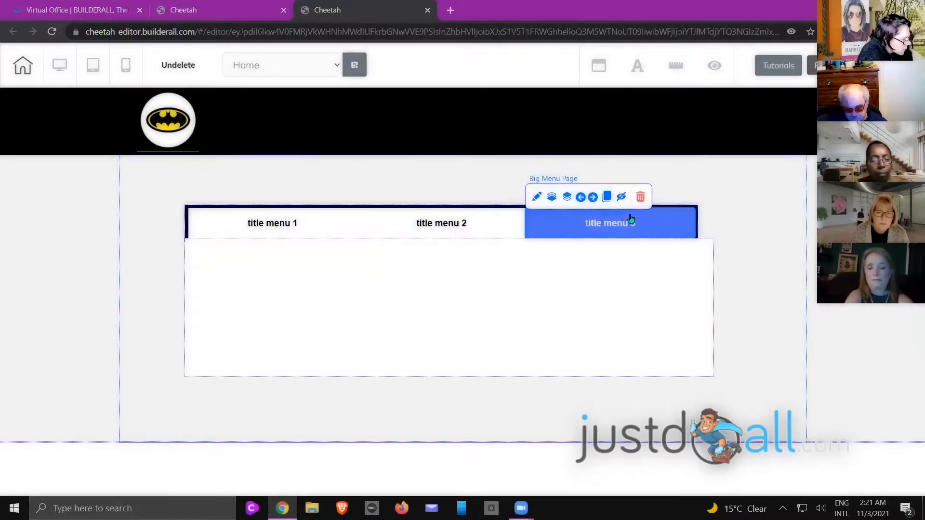
click(640, 202)
click(552, 305)
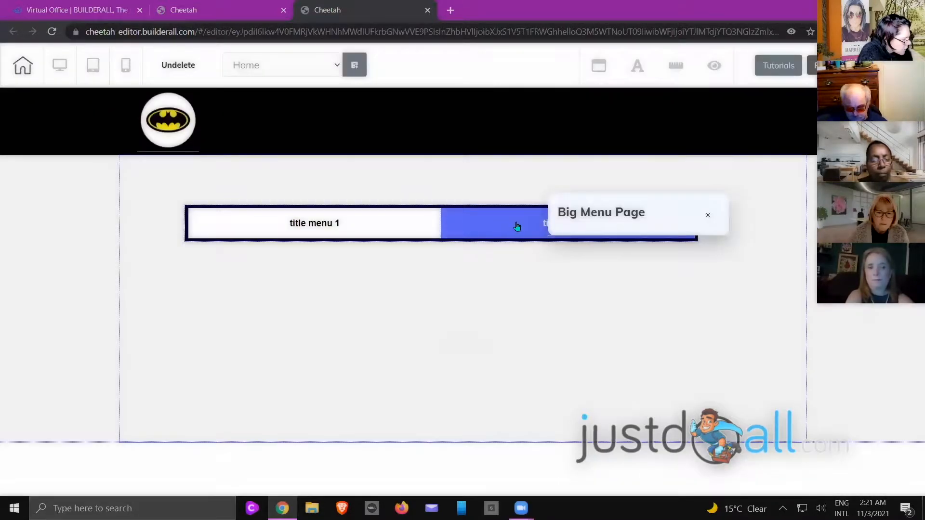
click(556, 196)
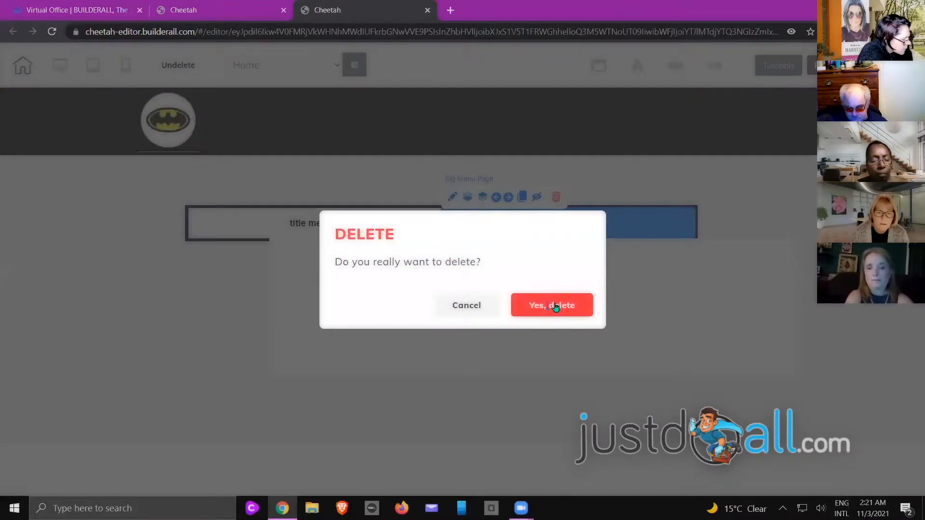
click(552, 306)
click(413, 227)
click(749, 276)
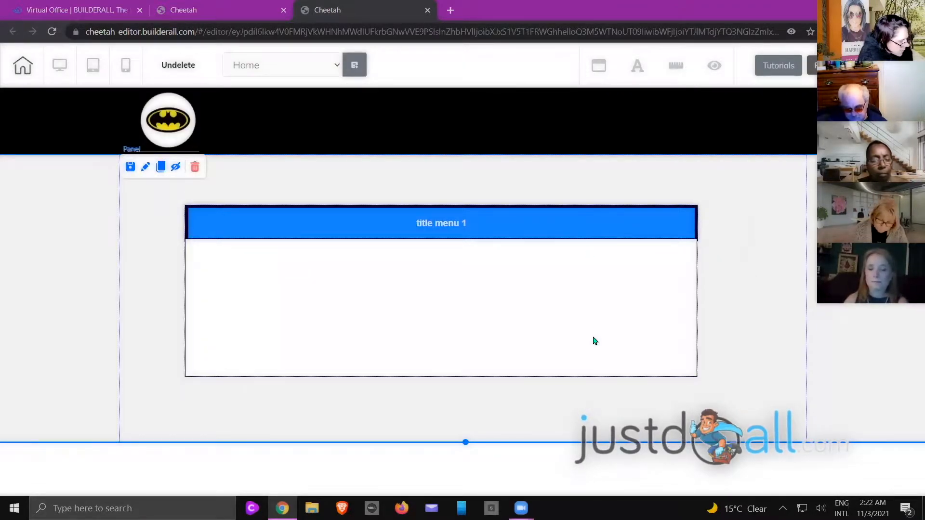
Open the Big Menu group's general settings to view its internal padding options
click(591, 211)
double_click(591, 210)
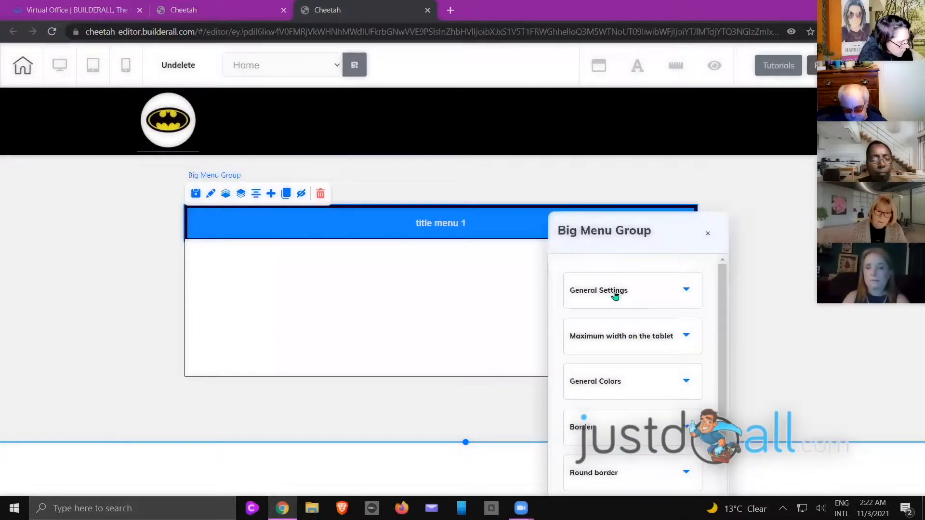
click(631, 293)
drag(657, 231, 751, 166)
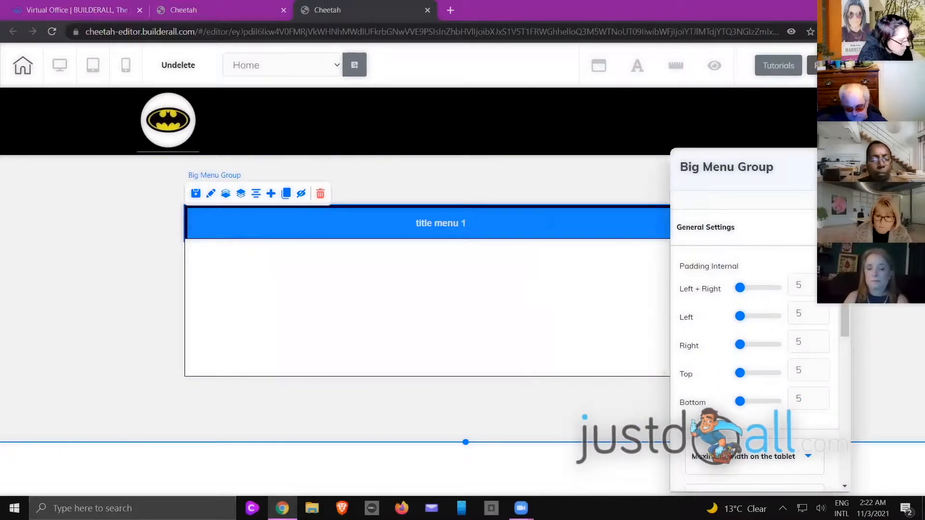
Open the title menu 1 page's general colors and set a solid header color of black, 000000
click(629, 241)
double_click(628, 244)
drag(692, 243, 776, 135)
click(742, 274)
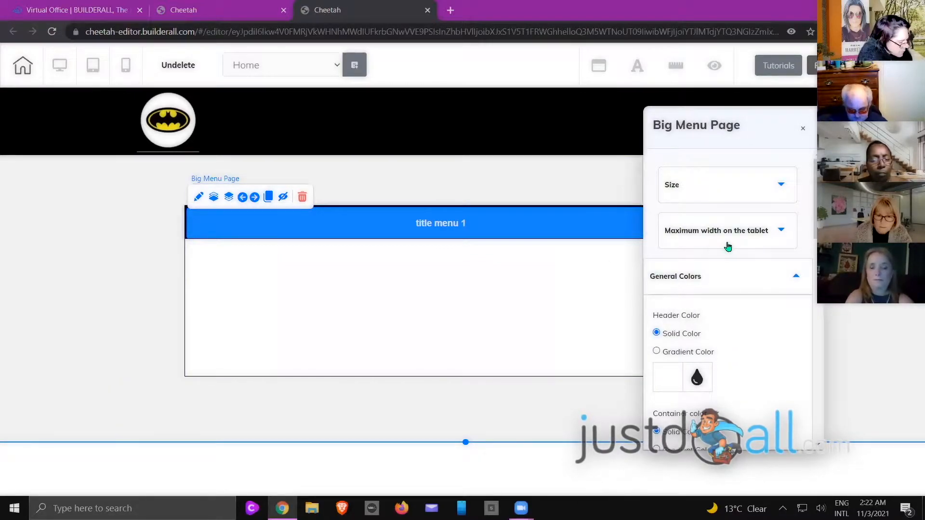
scroll(727, 248, down, 3)
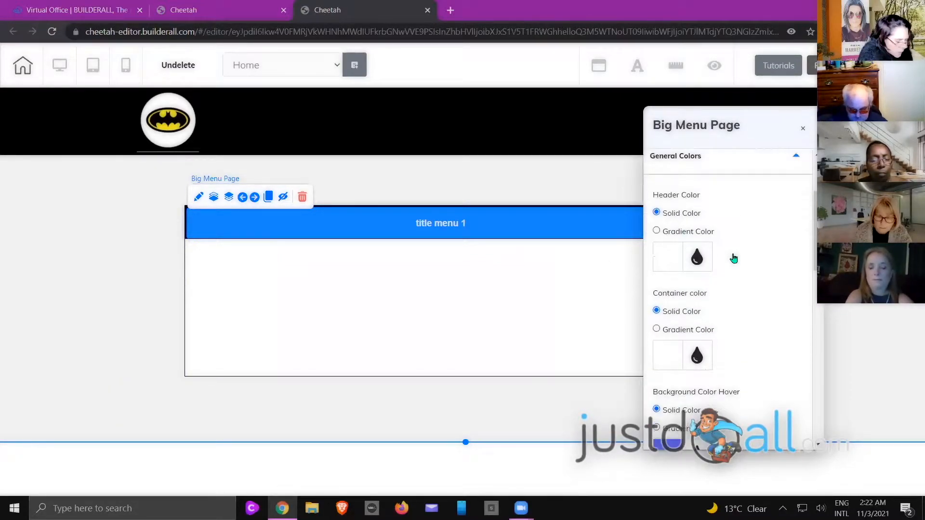
click(660, 249)
drag(696, 299, 660, 393)
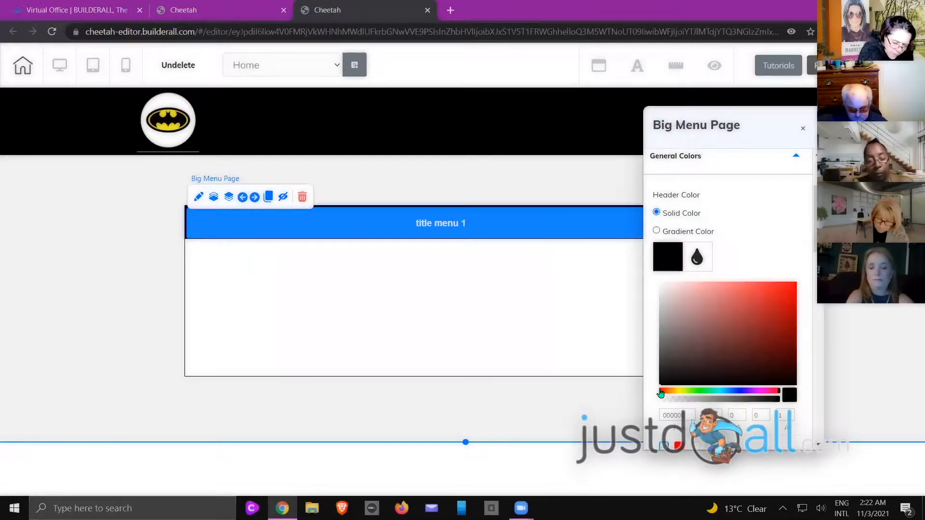
Make the title menu 1 page's container color fully transparent, with an alpha of 0
scroll(706, 360, down, 5)
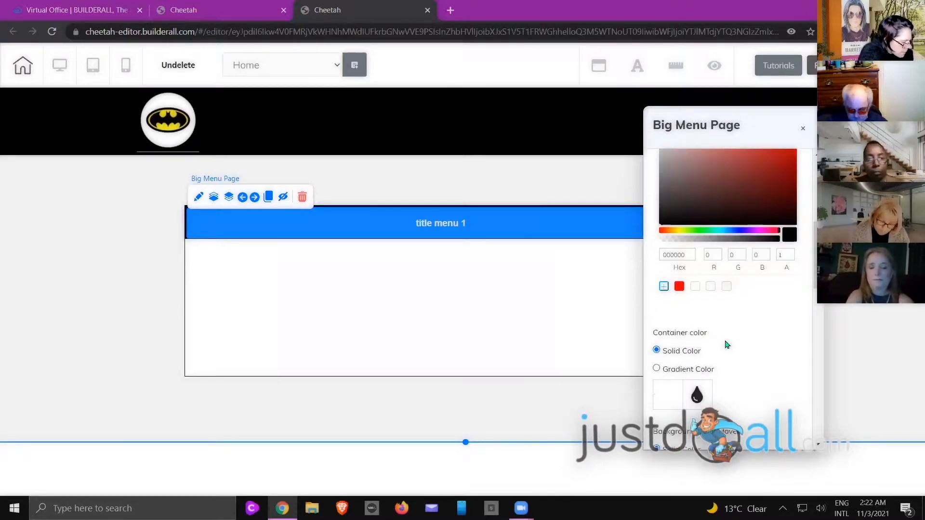
click(668, 270)
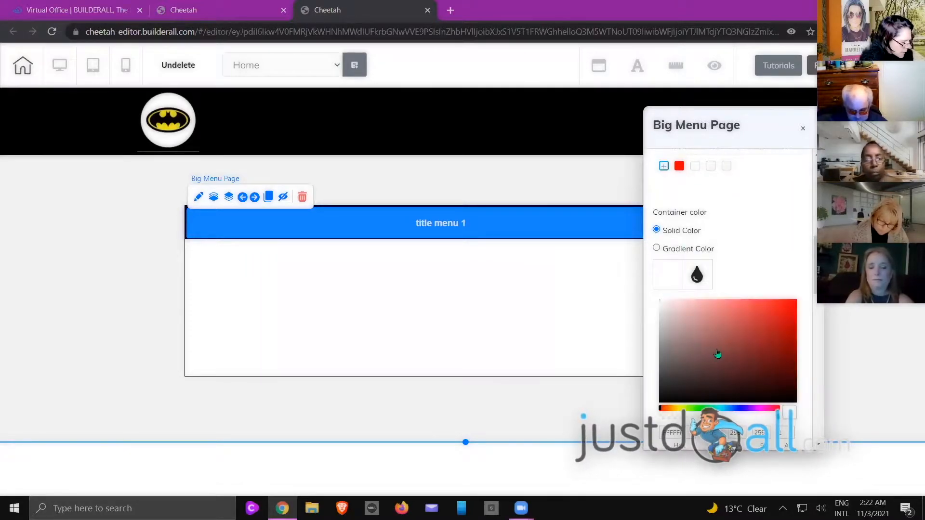
scroll(716, 355, down, 1)
drag(777, 376, 658, 388)
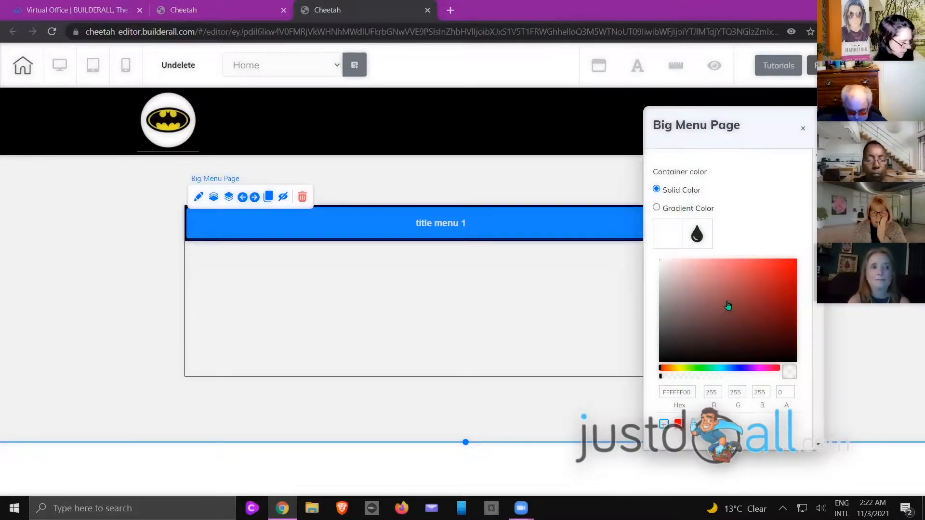
Set the title menu 1 page's hover background to solid black, 000000
scroll(687, 327, down, 5)
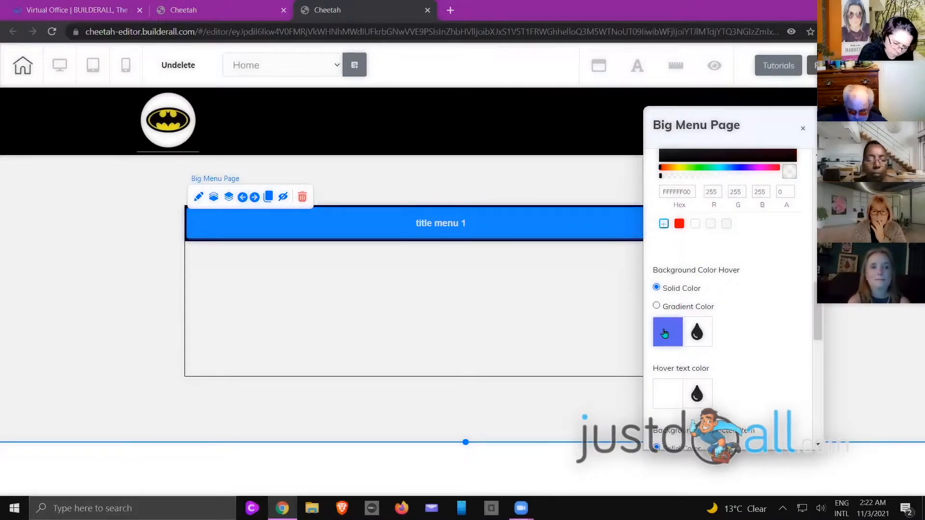
click(664, 334)
scroll(665, 333, down, 3)
click(659, 339)
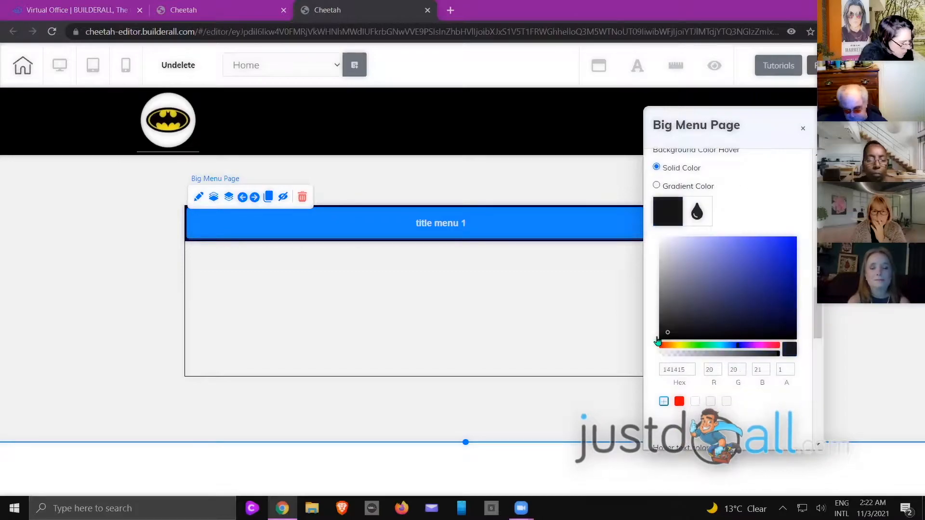
Set the title menu 1 page's hover text color to the yellow E6FF00
scroll(714, 313, down, 2)
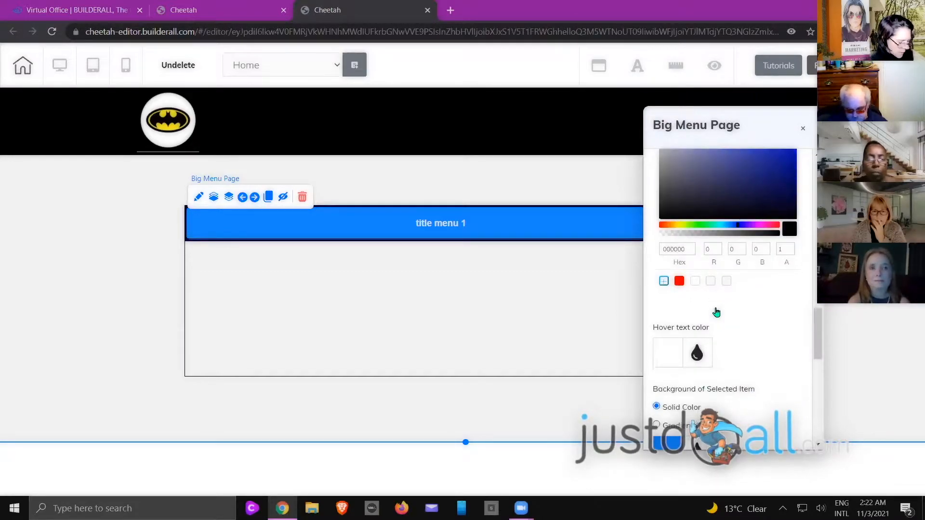
scroll(718, 298, down, 2)
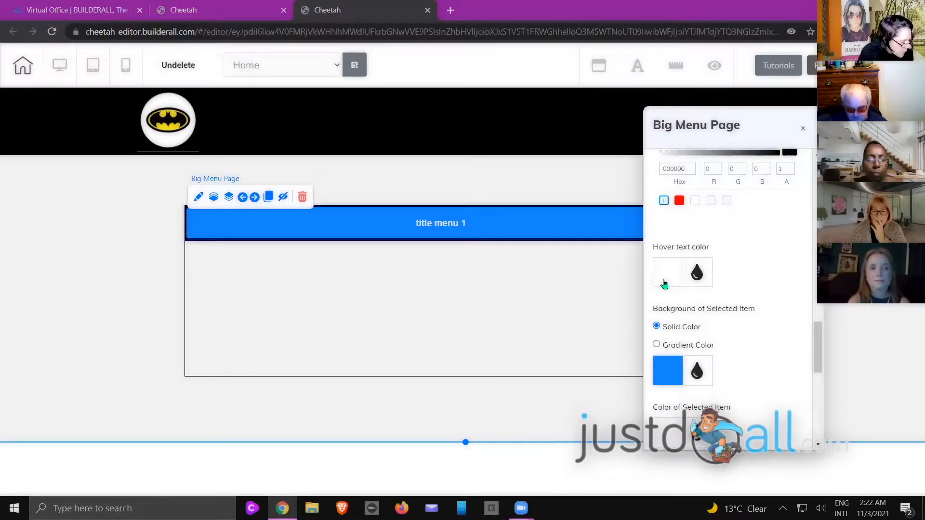
click(664, 284)
drag(661, 409, 682, 409)
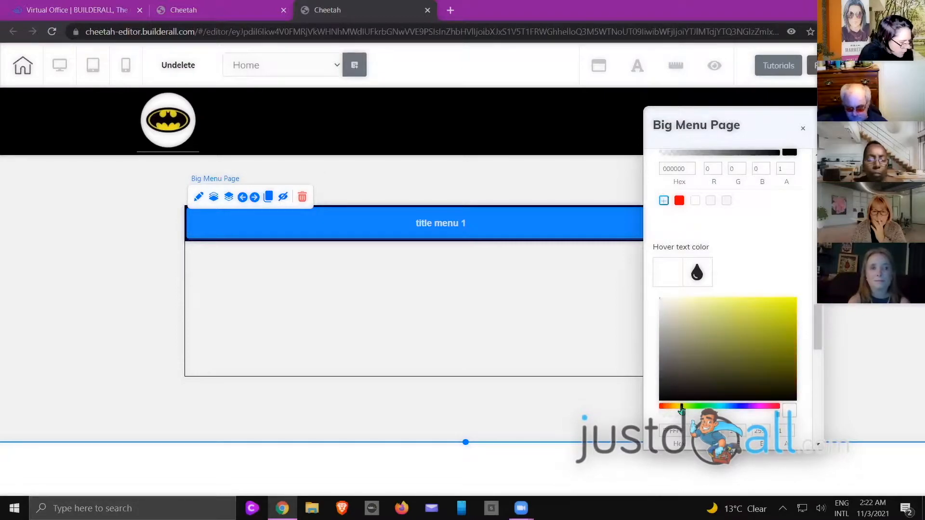
drag(741, 339, 799, 296)
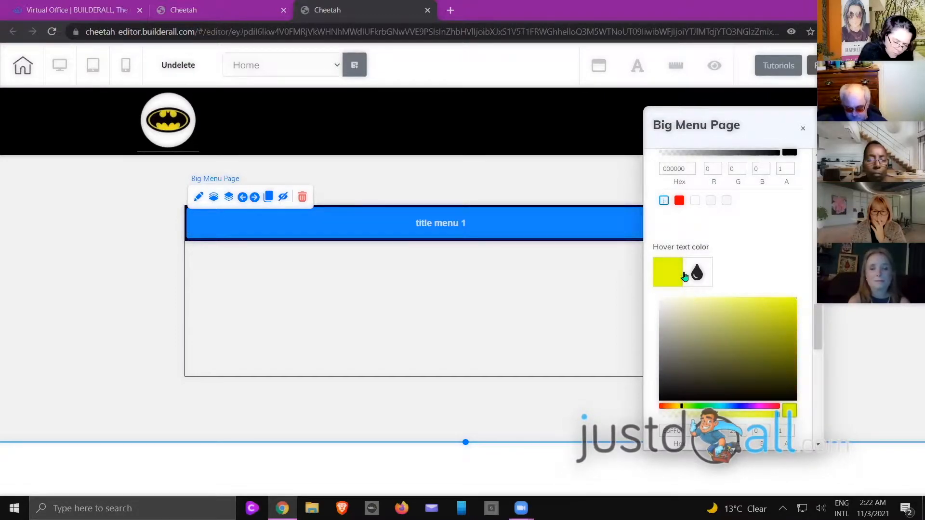
Set the background of the selected item to solid black, 000000
scroll(682, 264, down, 6)
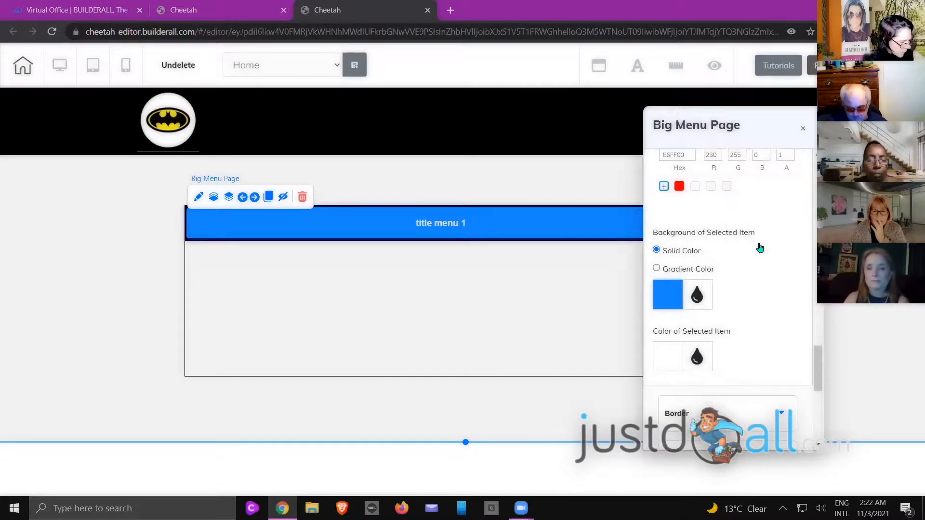
click(662, 297)
drag(689, 381, 656, 383)
Set the color of the selected item to a bright yellow
scroll(726, 292, down, 5)
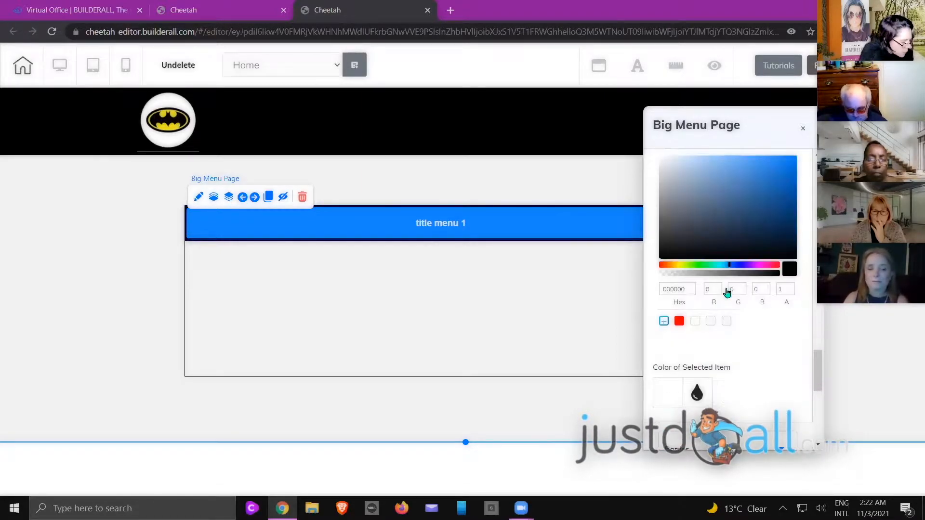
click(668, 275)
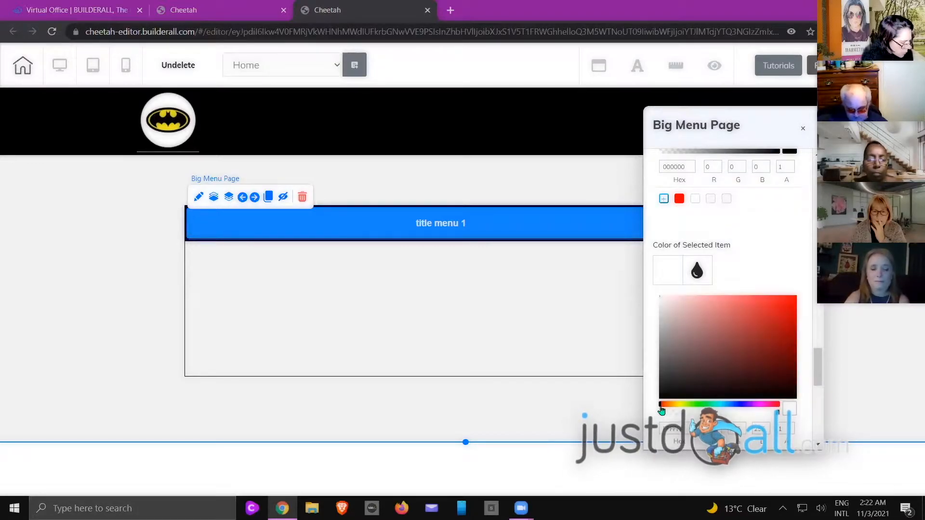
click(679, 405)
click(789, 300)
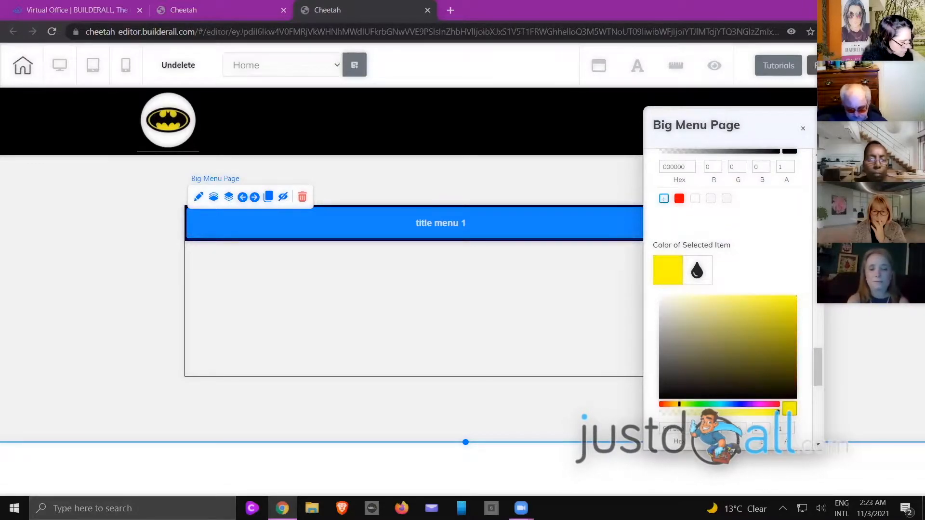
Try the Big Menu on the black header panel, and move it back onto the grey panel below
click(850, 277)
click(599, 228)
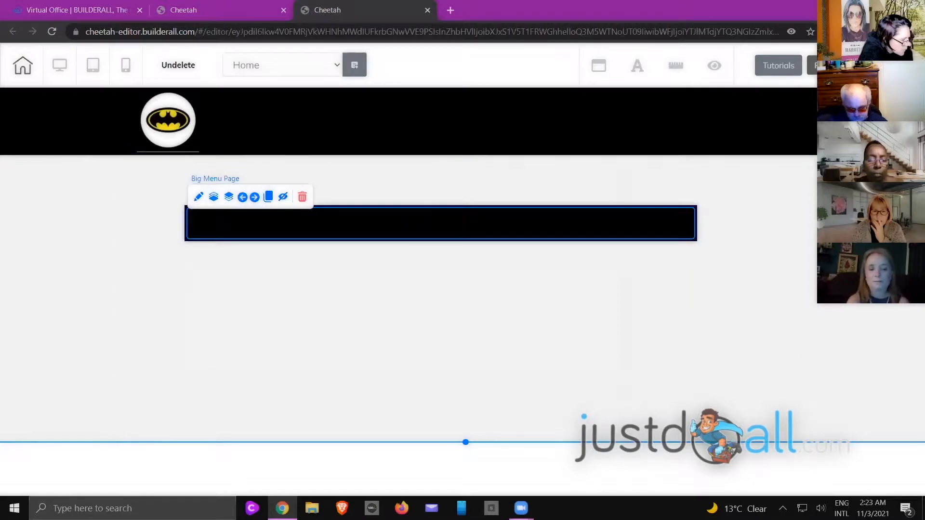
click(830, 66)
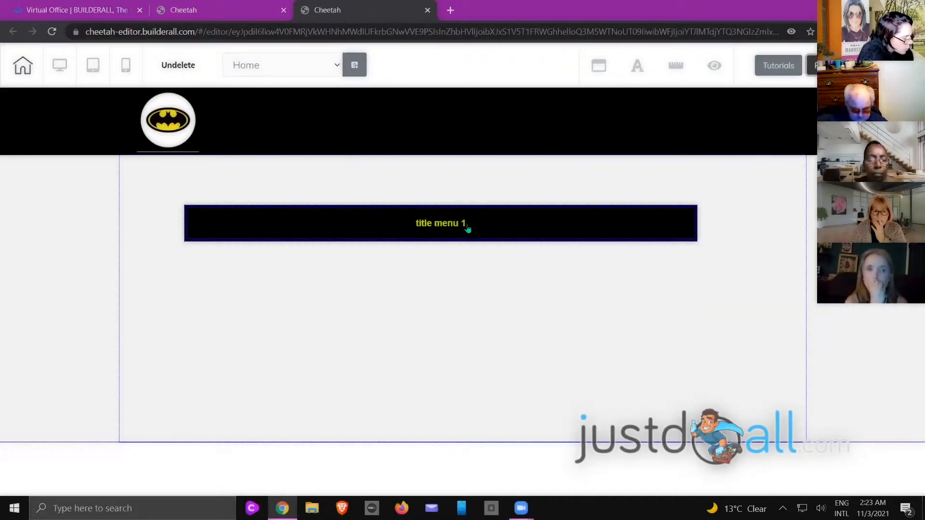
drag(550, 243, 622, 137)
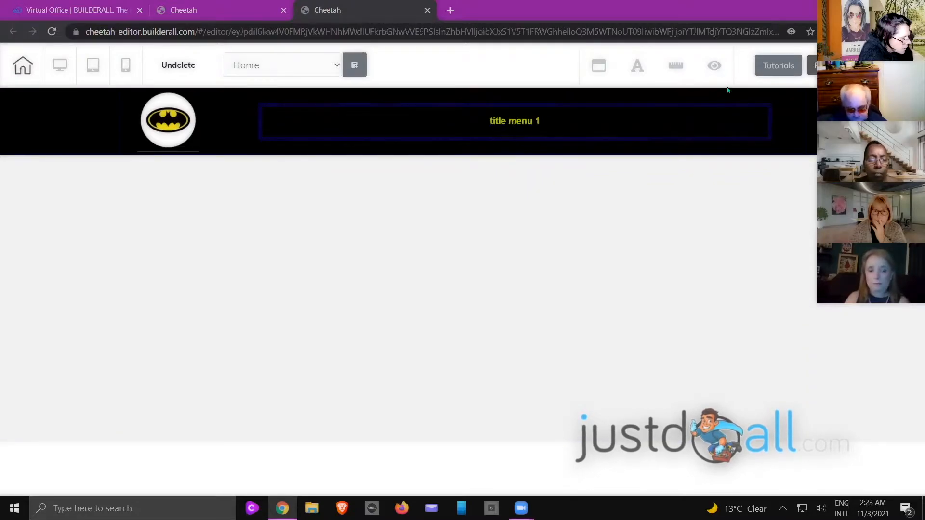
drag(740, 138, 539, 281)
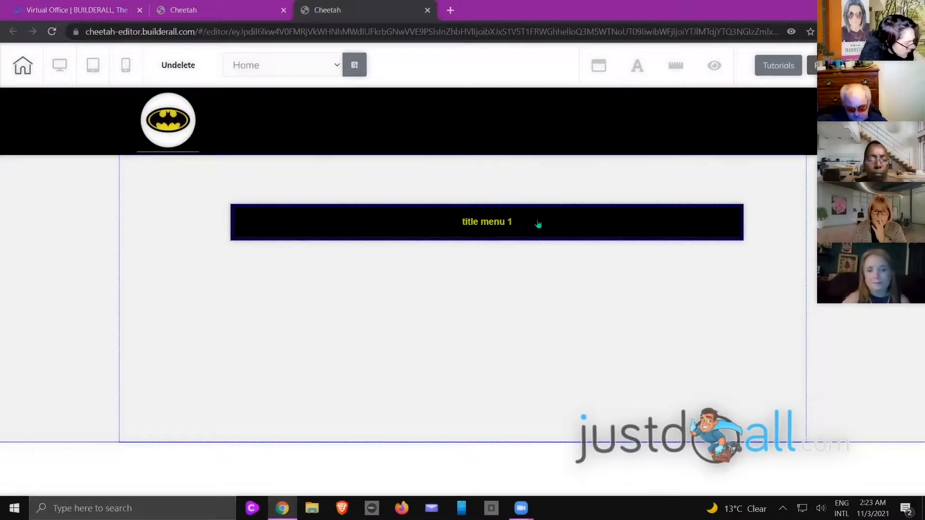
Try to place a yellow Buy Now button inside the title menu 1 container
click(538, 224)
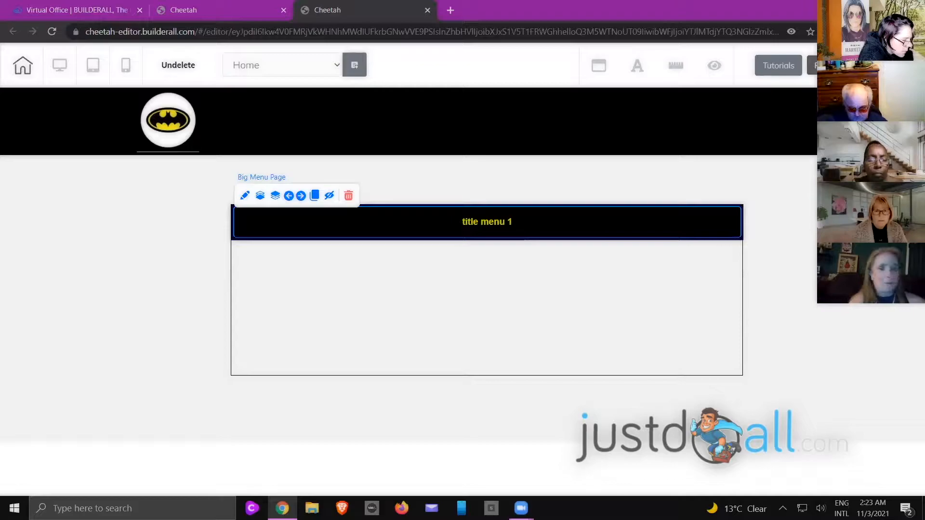
click(770, 185)
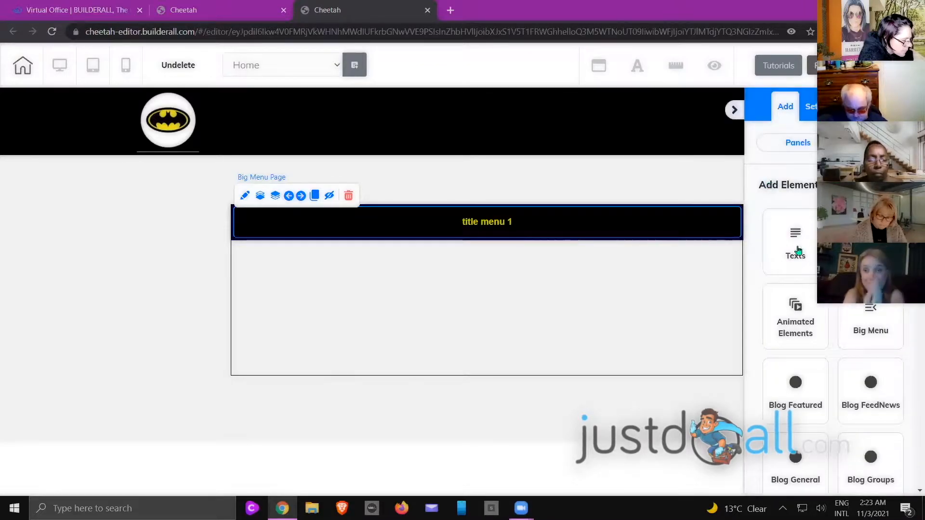
scroll(834, 289, down, 5)
scroll(809, 337, down, 3)
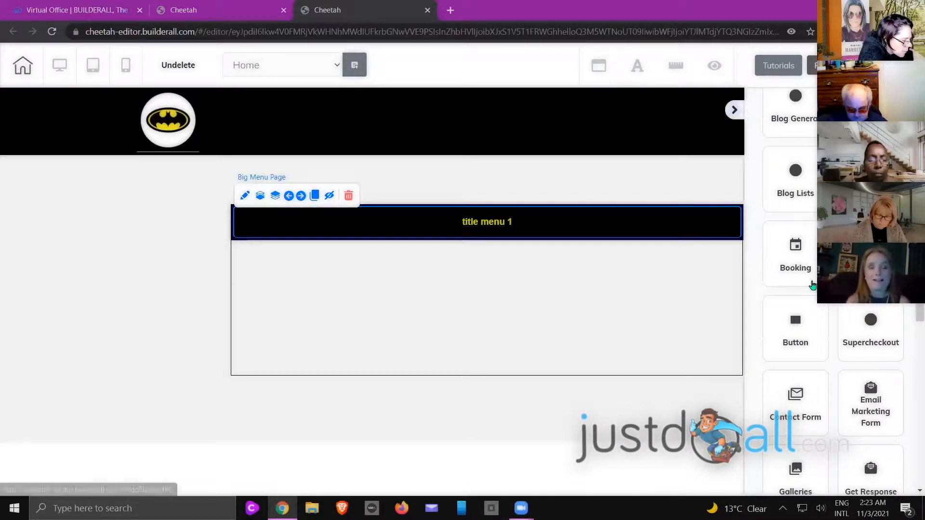
click(805, 320)
scroll(806, 318, down, 6)
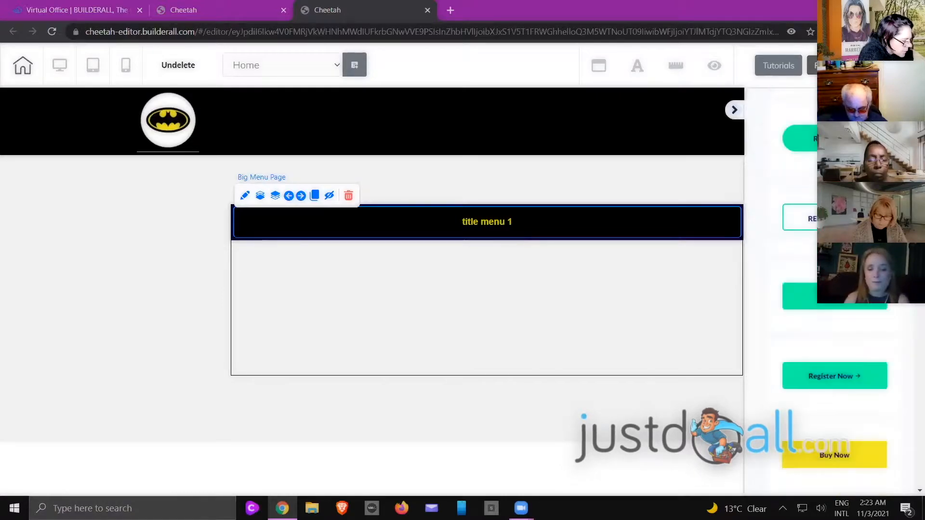
drag(819, 441, 411, 294)
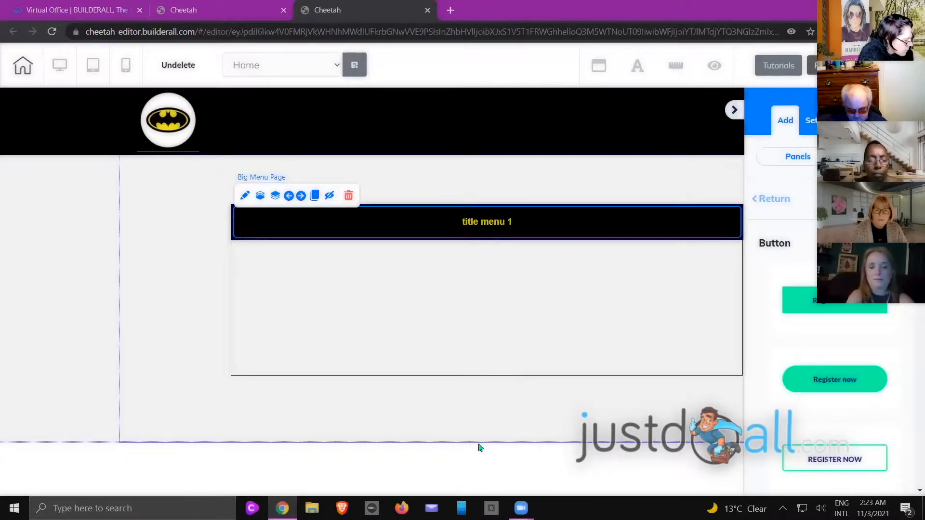
Move the Big Menu closer to the black header and add a yellow arrow button below the menu's container
click(458, 431)
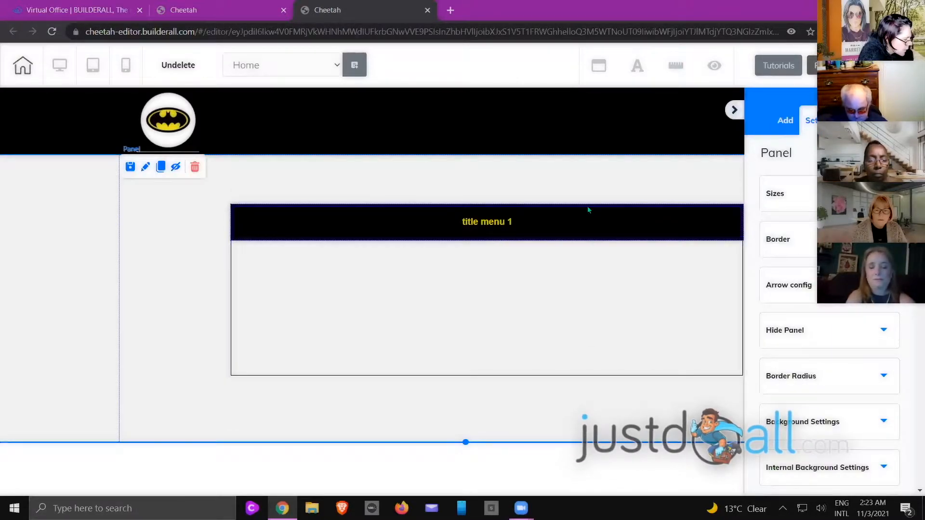
drag(582, 205, 558, 173)
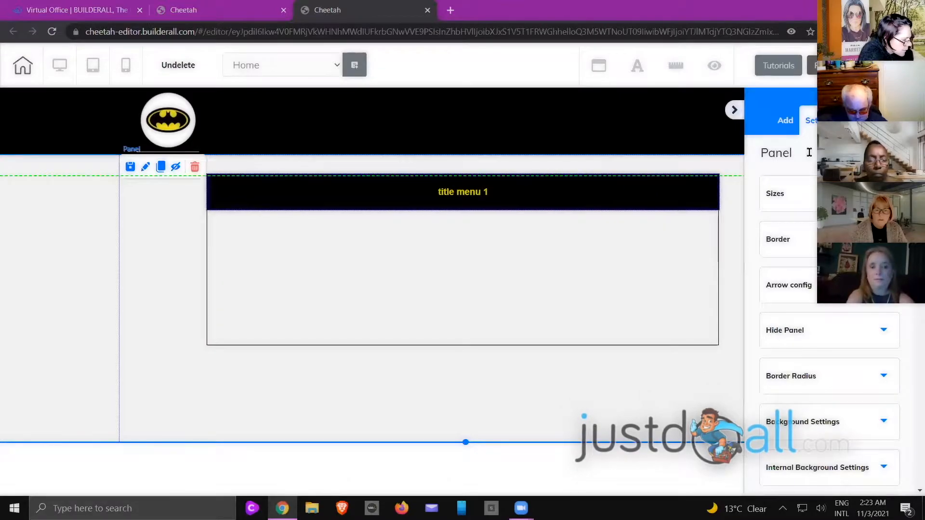
click(784, 120)
scroll(838, 385, down, 10)
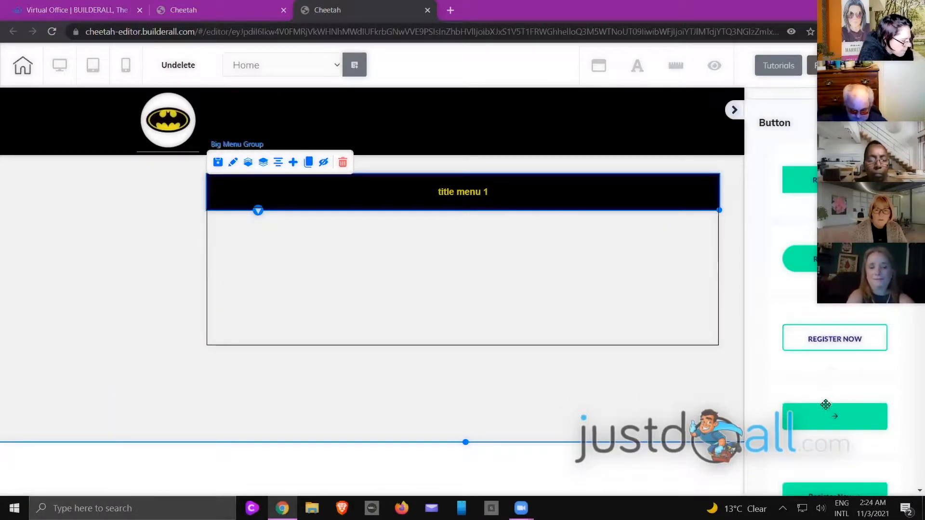
drag(838, 333, 313, 404)
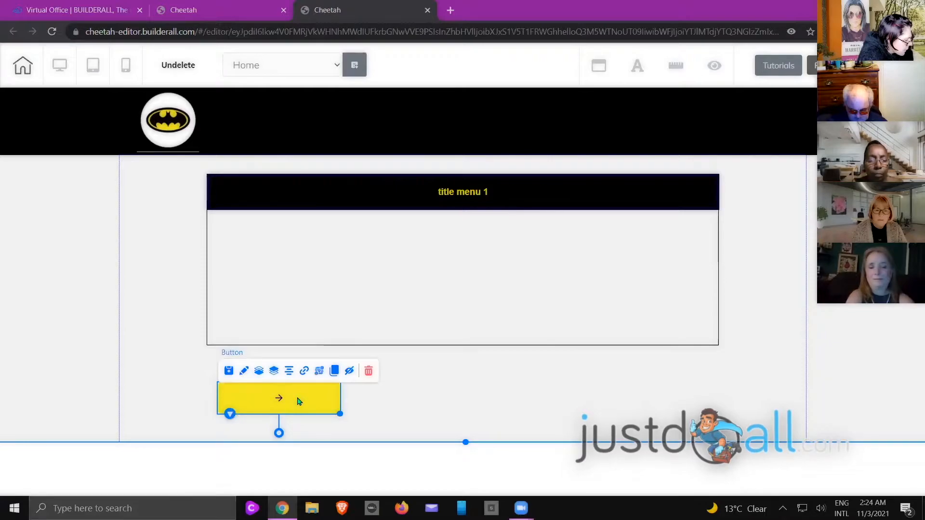
Clone the yellow arrow button twice and line up the copies in a row beside it
click(334, 375)
mouse_move(338, 407)
mouse_down()
mouse_move(374, 392)
mouse_move(562, 392)
mouse_up()
click(475, 373)
Narrow the first yellow button by about a third and delete its two wider copies
click(335, 411)
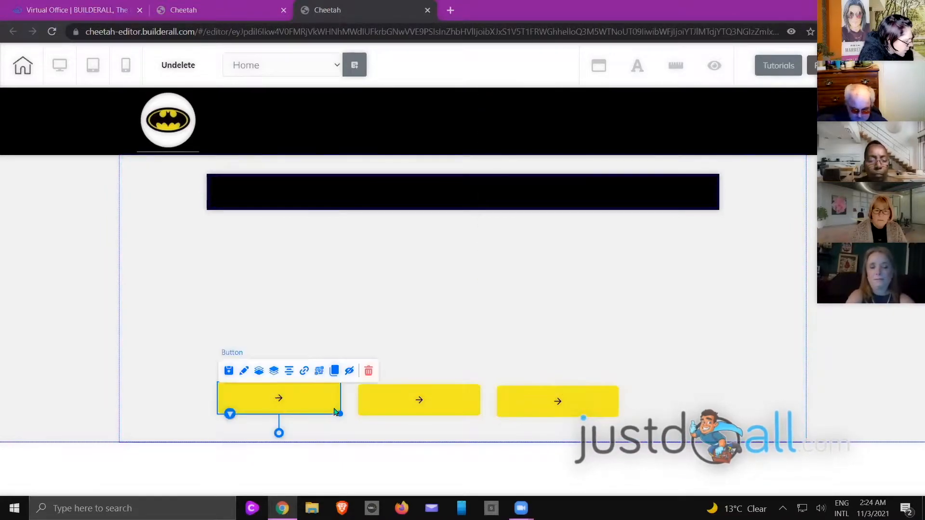
drag(338, 413, 294, 410)
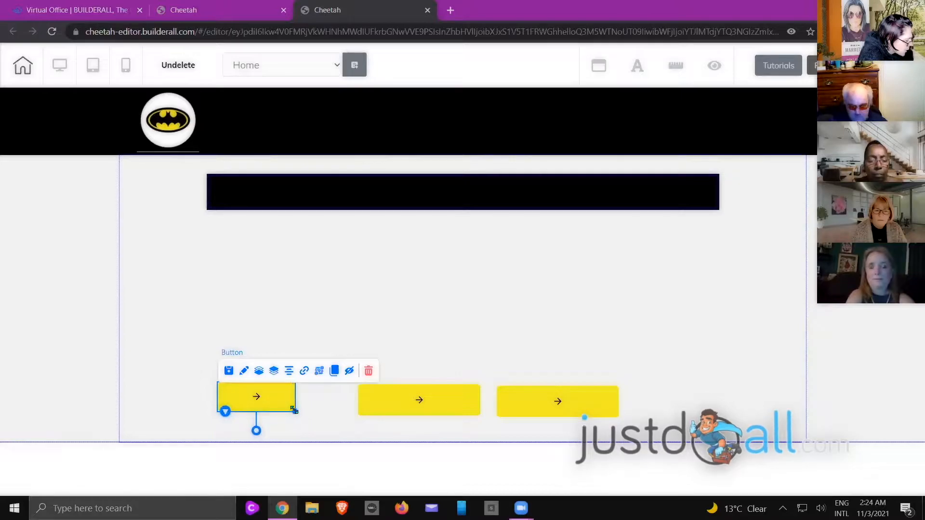
click(429, 409)
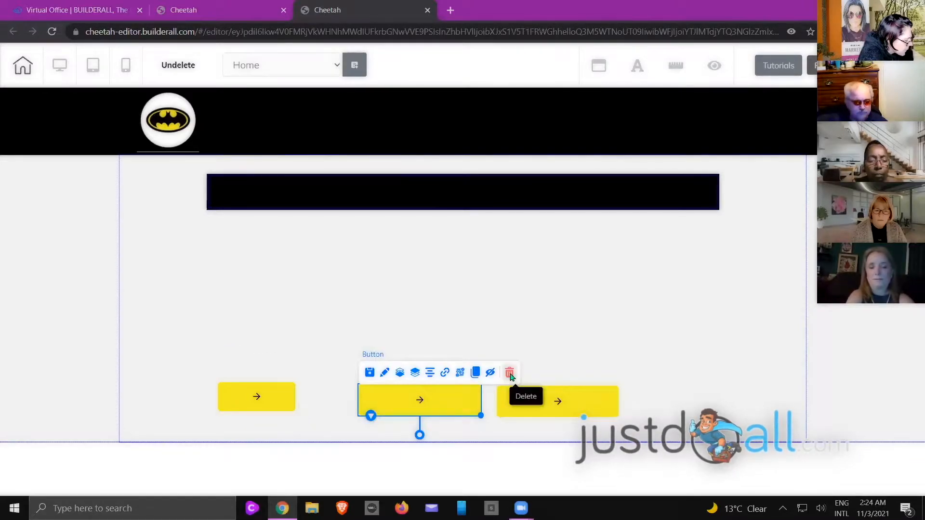
click(509, 373)
click(567, 312)
click(557, 400)
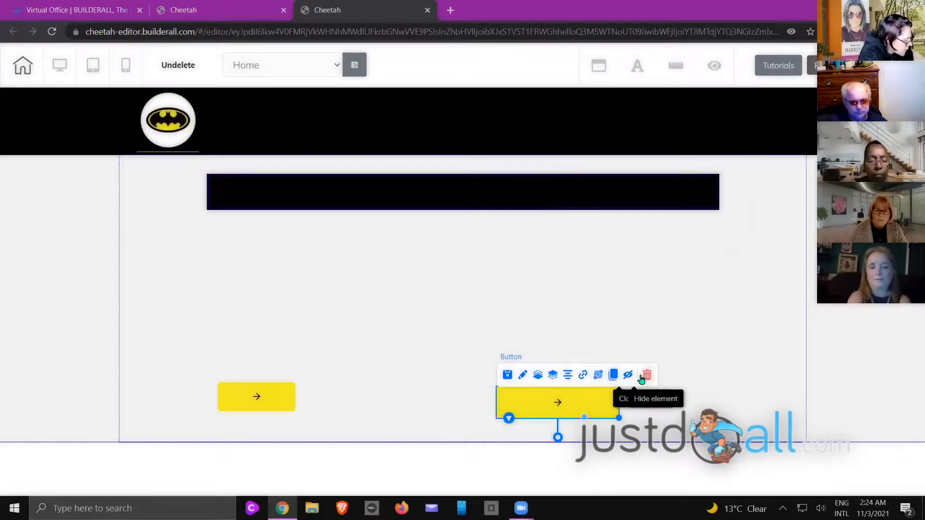
click(647, 375)
click(554, 318)
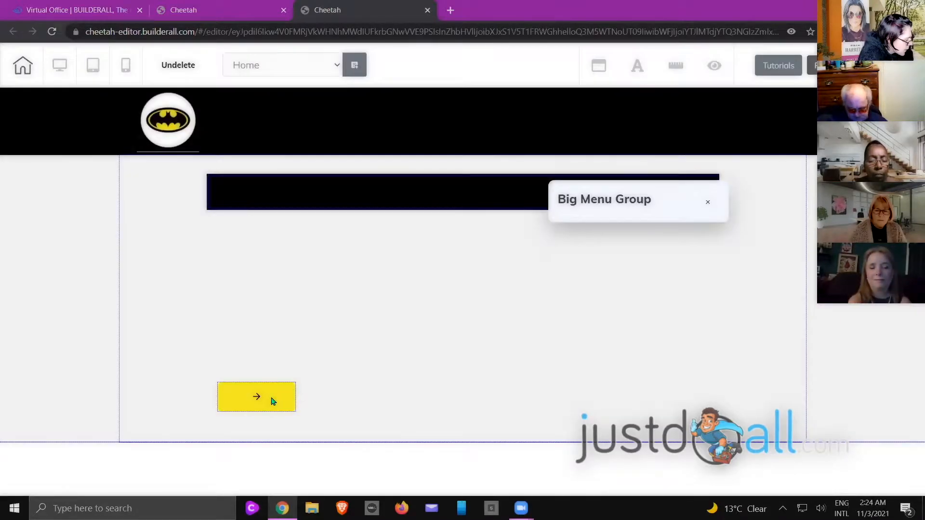
Clone the narrowed yellow button twice, spacing the copies in a row beside the original
click(271, 398)
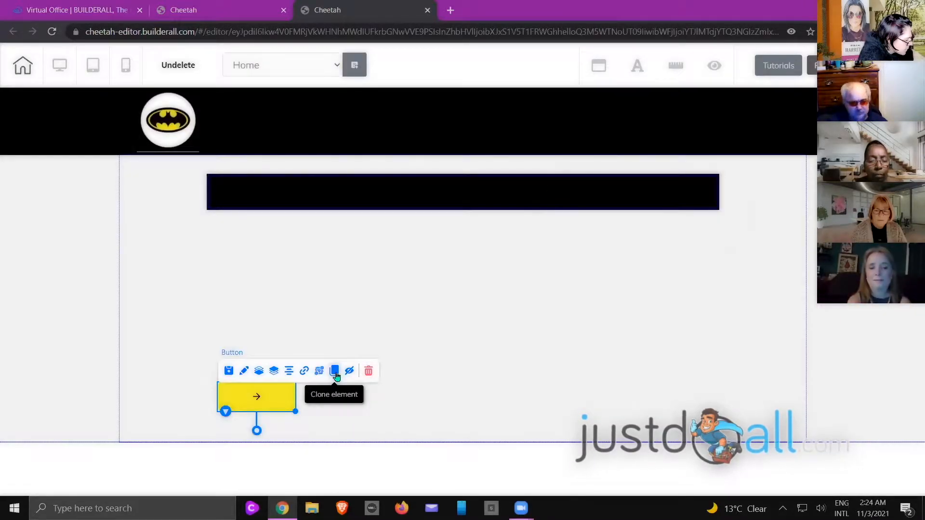
click(336, 376)
mouse_move(310, 406)
mouse_down()
mouse_move(371, 398)
mouse_move(376, 413)
mouse_move(453, 398)
mouse_up()
click(306, 384)
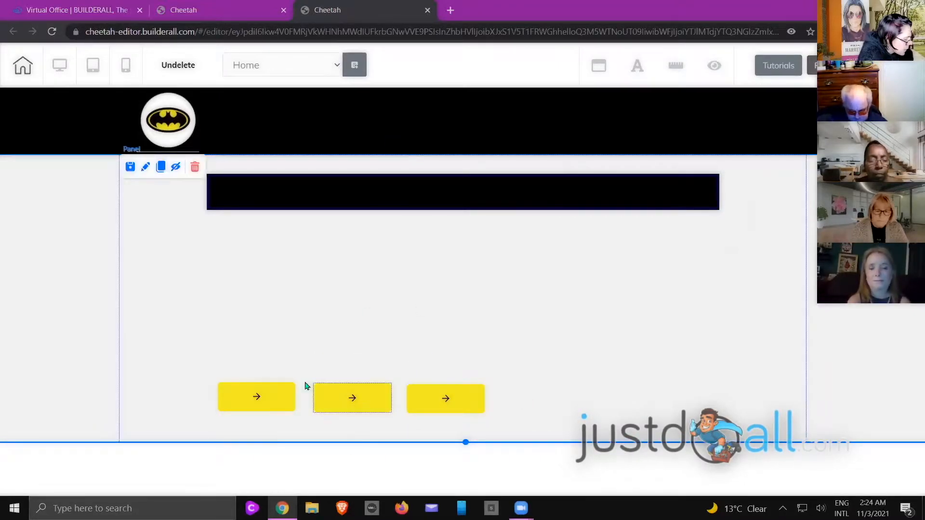
Open the title menu 1 container and stack the three yellow buttons vertically along its left side
click(476, 191)
drag(267, 404, 277, 248)
drag(351, 397, 264, 270)
drag(435, 400, 253, 305)
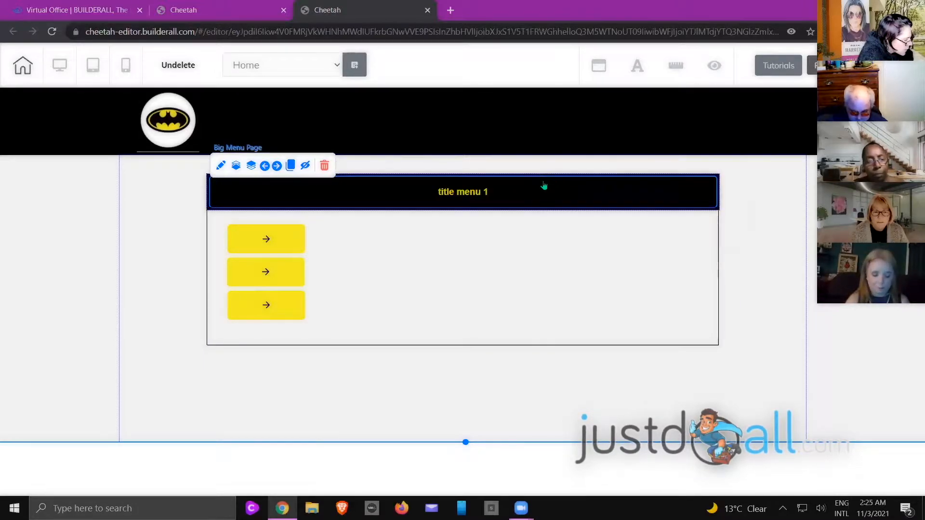
Set the title menu 1 page's container width to 288
double_click(537, 253)
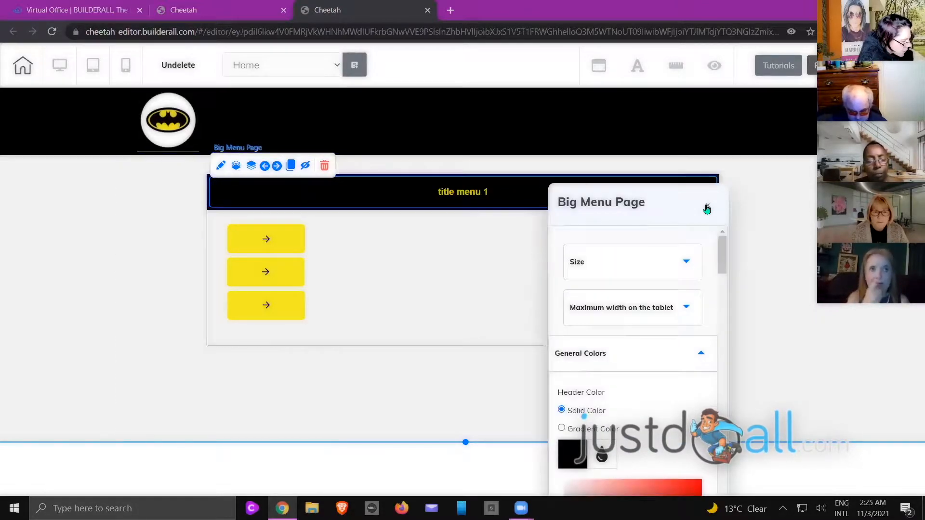
click(756, 289)
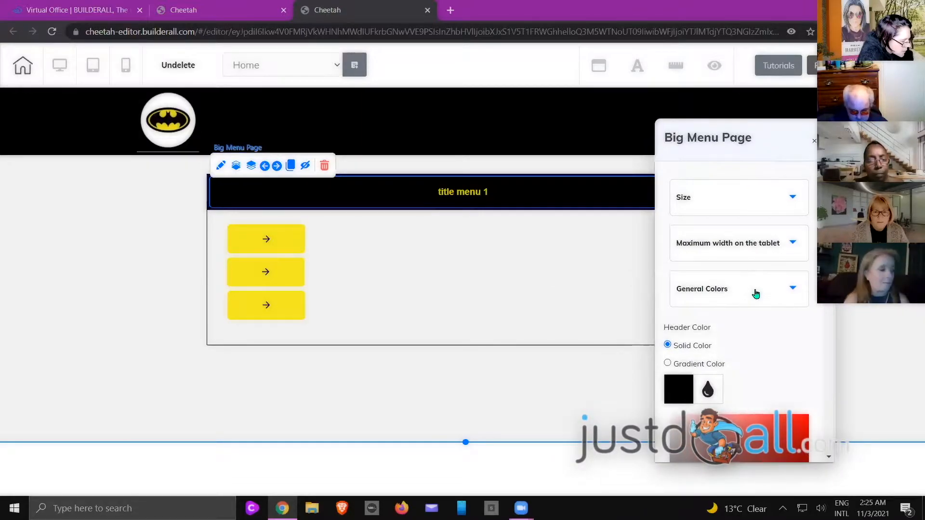
click(736, 192)
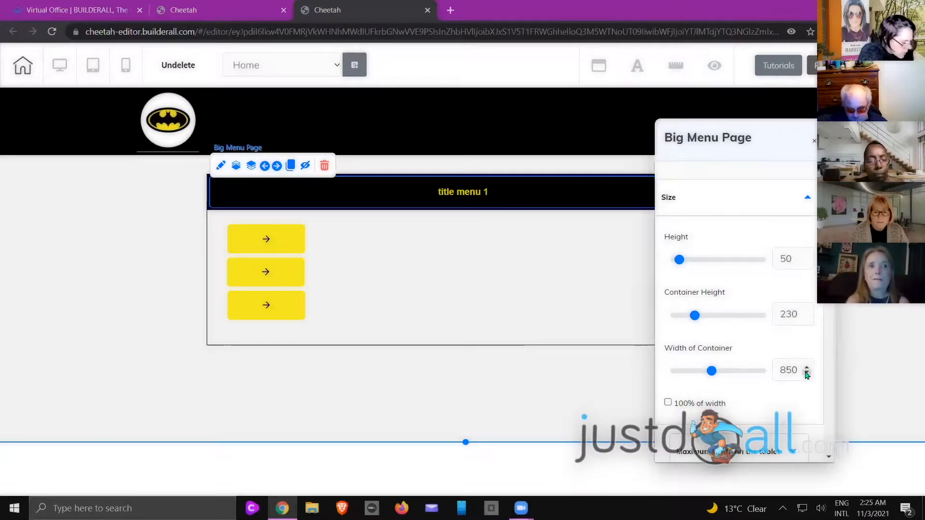
text(2)
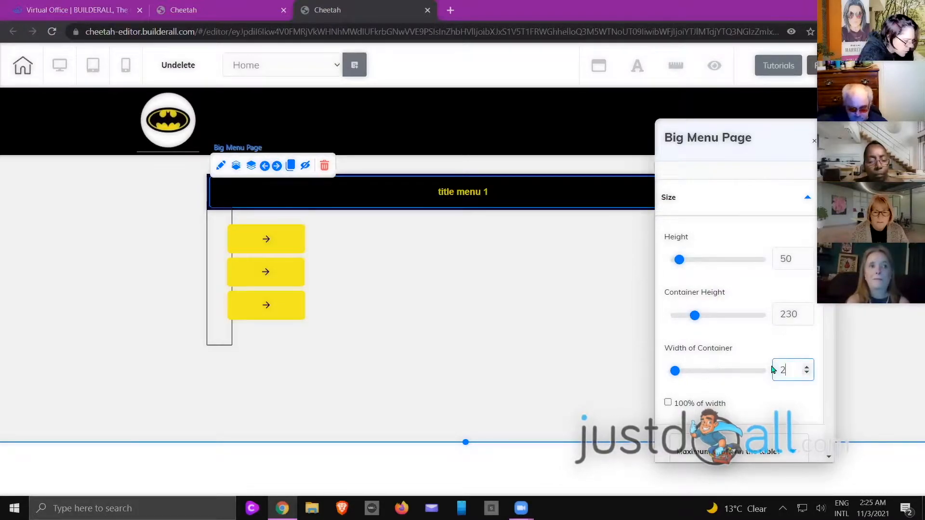
text(88)
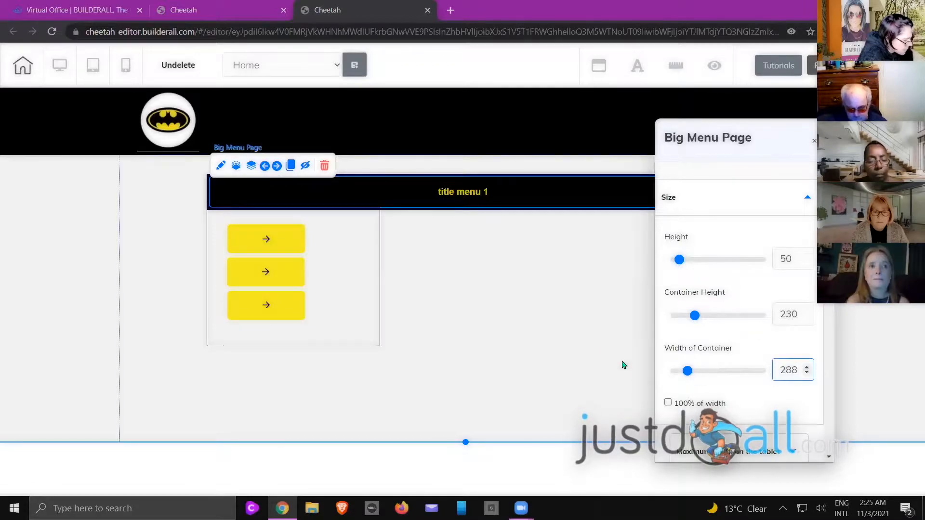
click(554, 326)
click(684, 211)
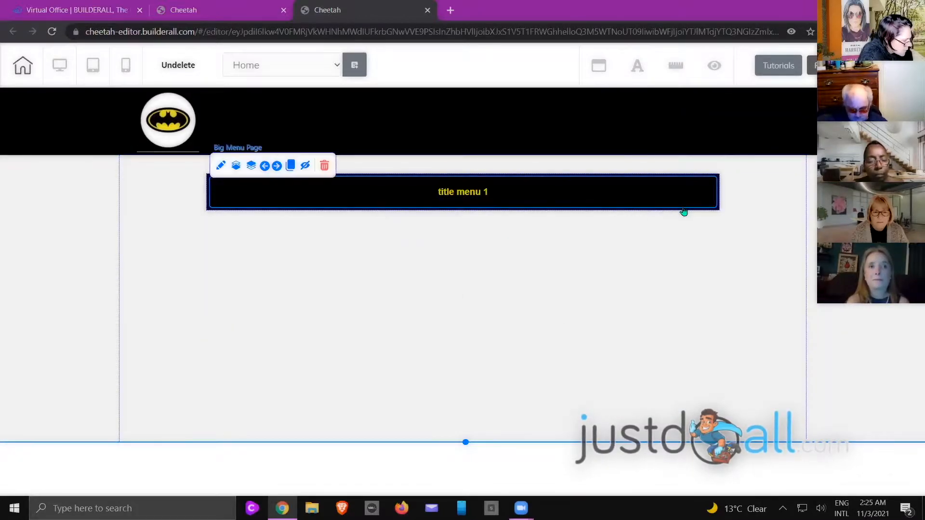
Shrink the Big Menu Group bar to about half its width and reopen the title menu 1 container
drag(716, 212, 458, 223)
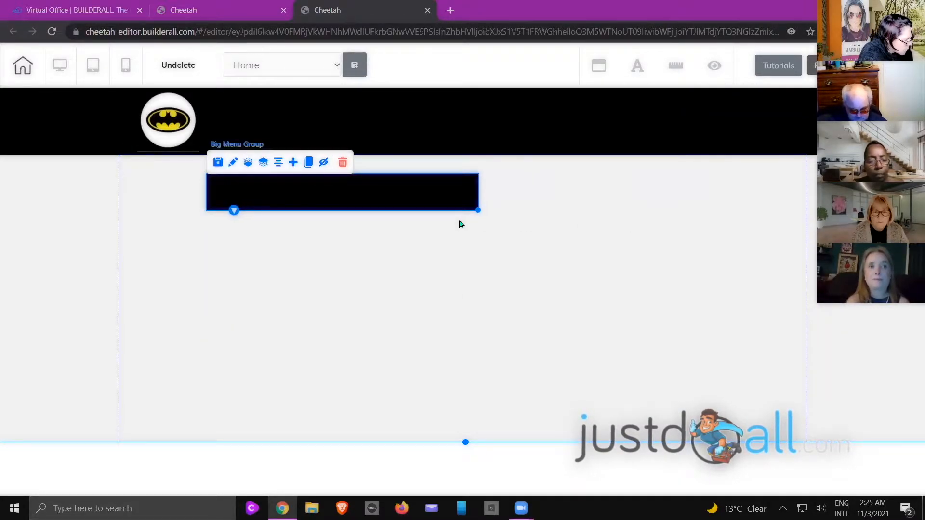
click(396, 207)
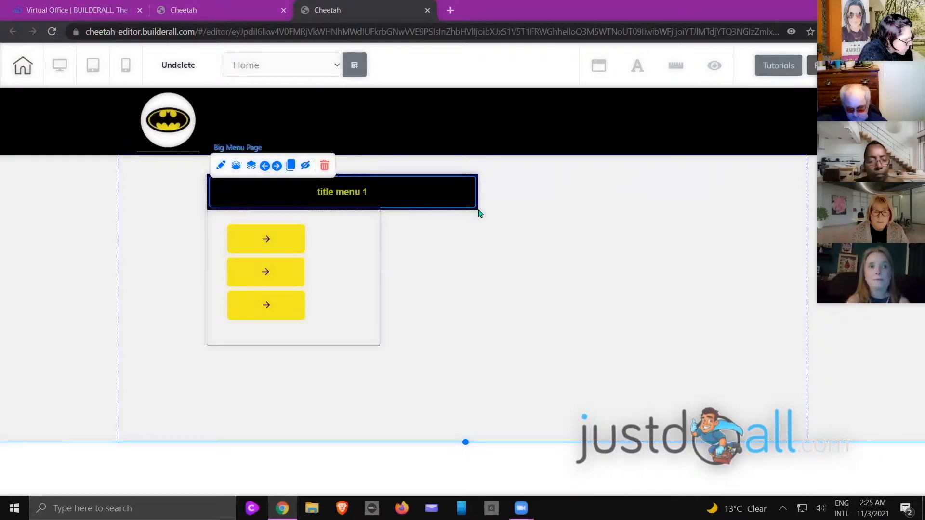
click(477, 210)
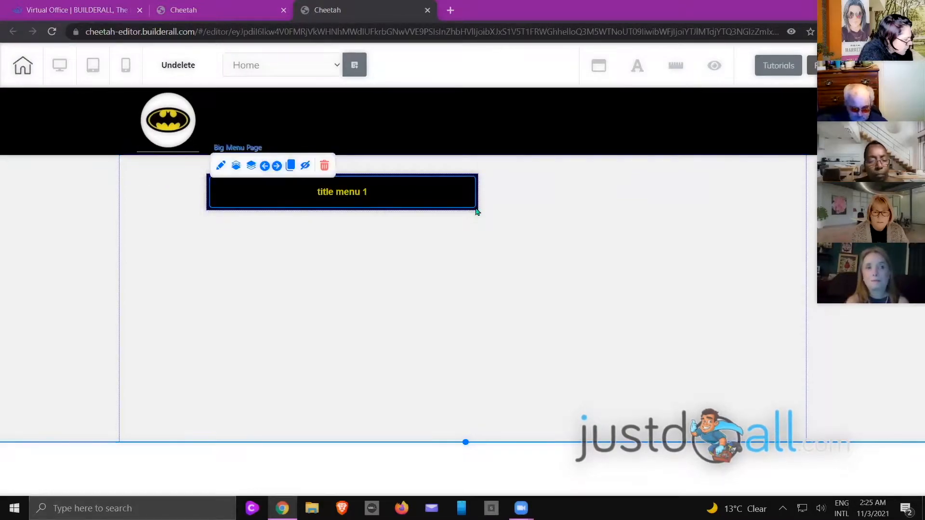
click(476, 210)
click(395, 203)
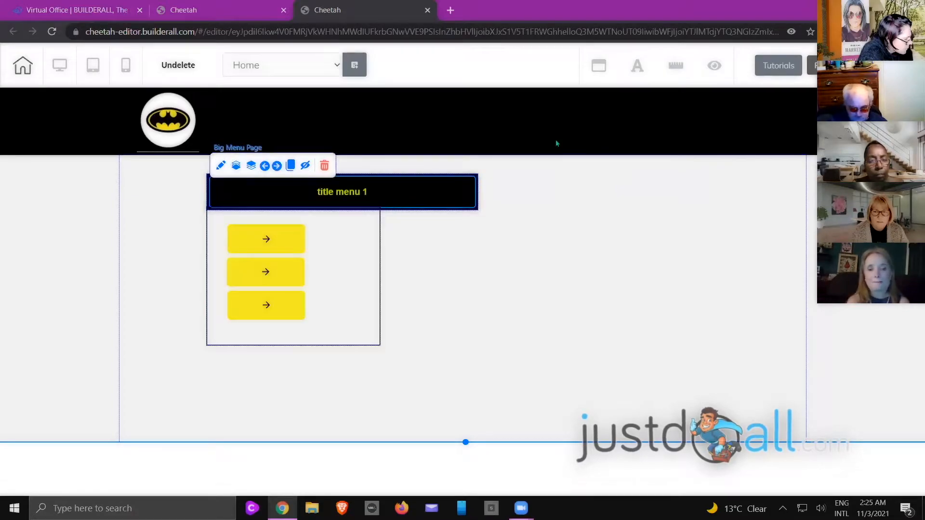
Show the rulers and place a vertical guide at the right edge of the title menu 1 container
click(676, 68)
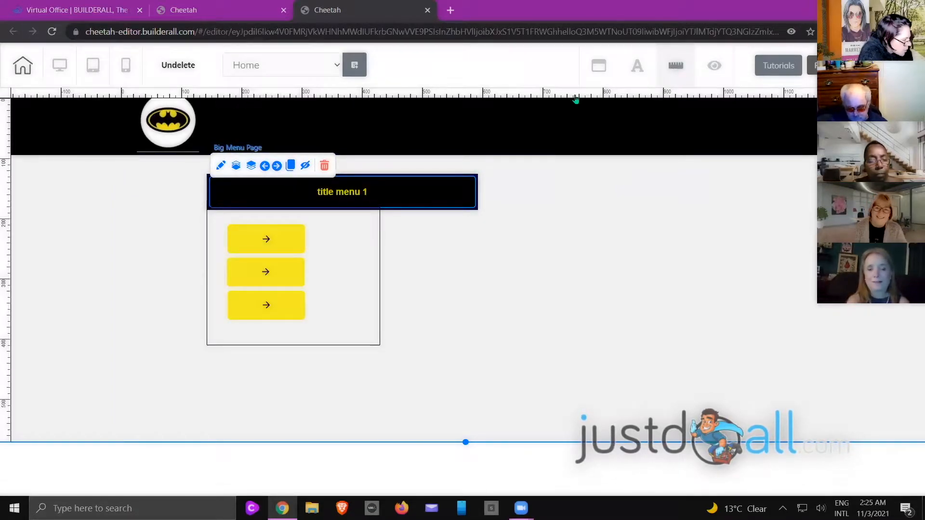
click(378, 96)
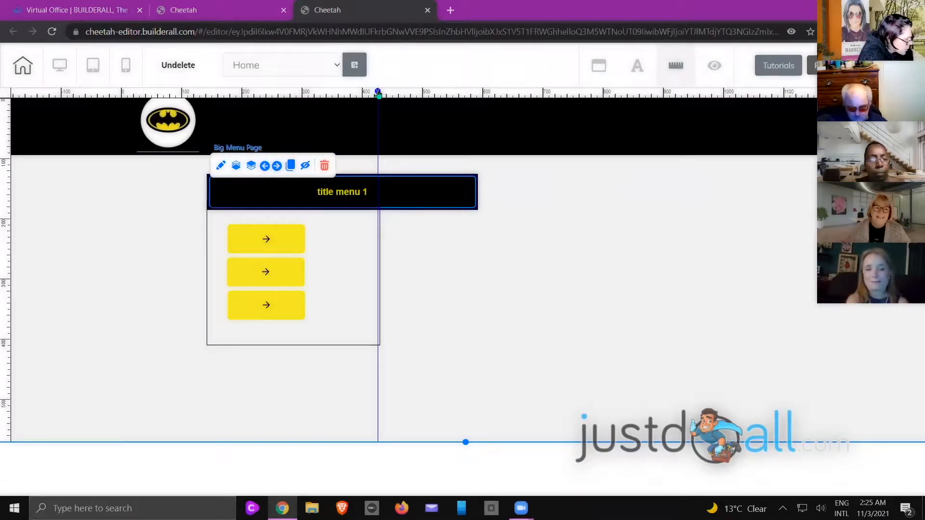
drag(378, 93, 380, 93)
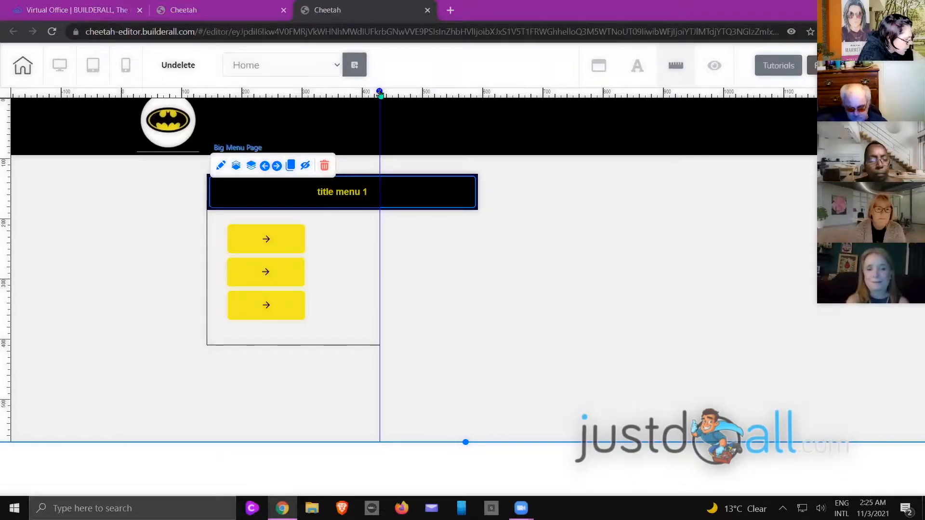
click(438, 280)
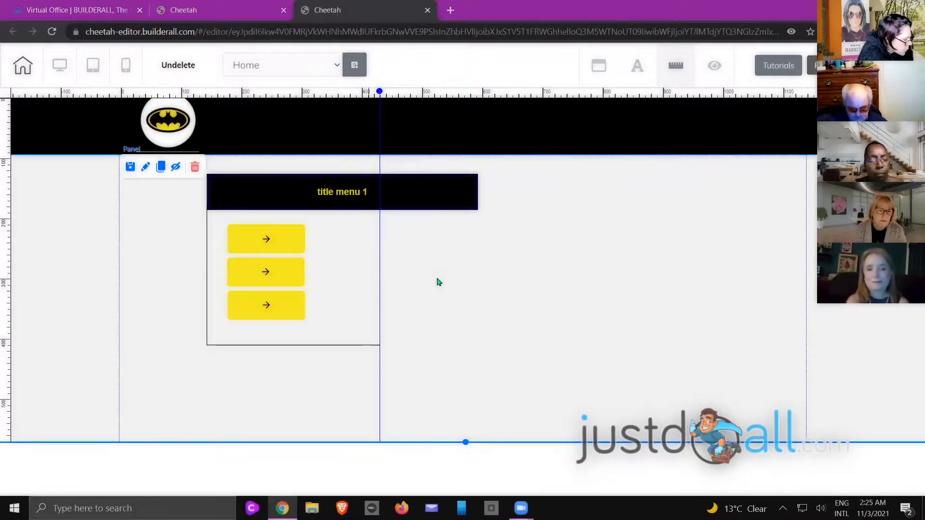
Narrow the Big Menu Group bar to the vertical guide so it matches the container's width, and hide the rulers
click(323, 193)
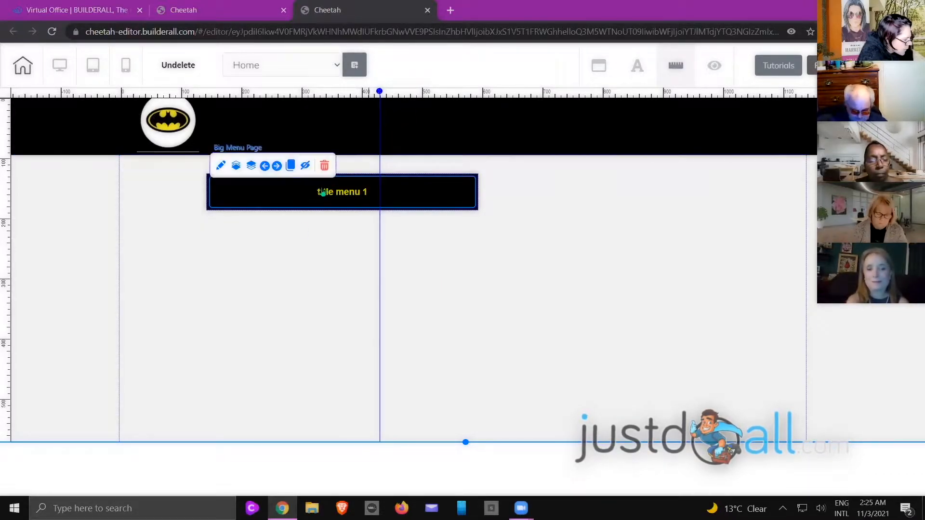
click(475, 208)
drag(477, 212, 379, 214)
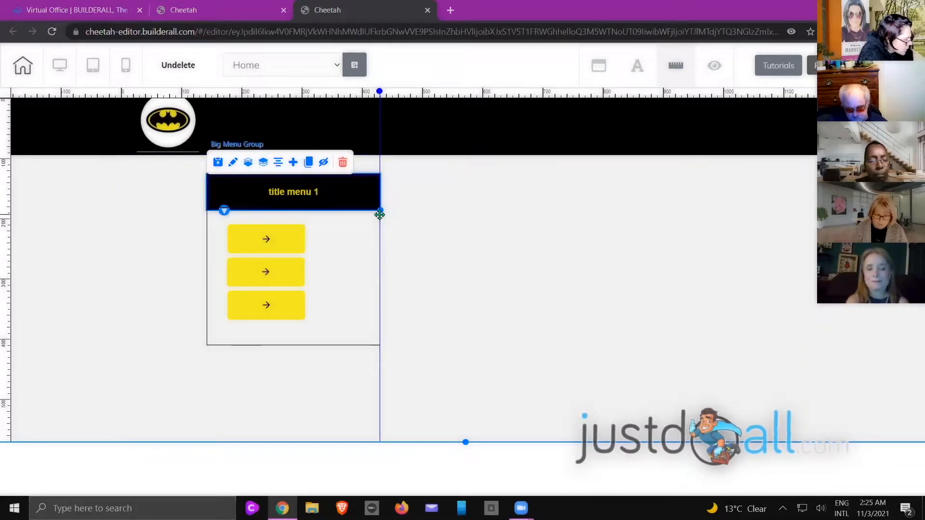
click(461, 245)
click(676, 66)
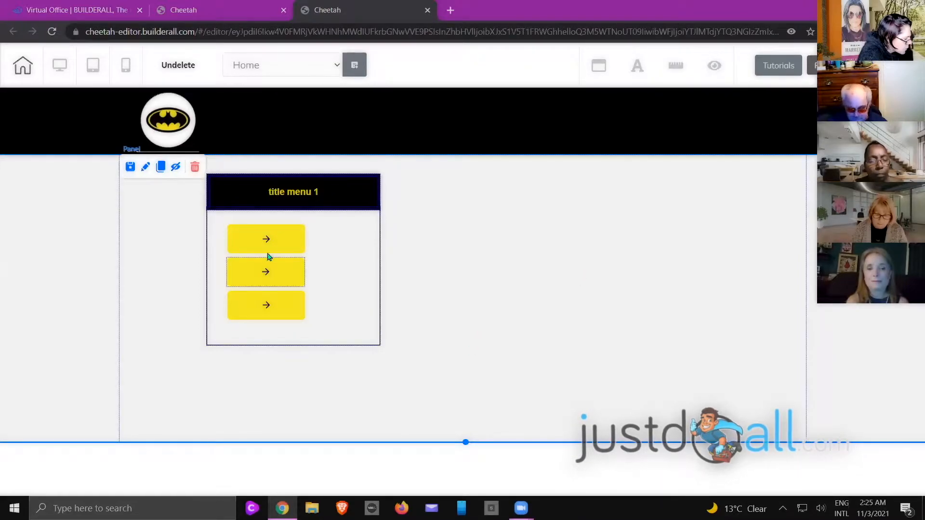
Widen the three yellow buttons to a similar width, center them in the container, and move the menu toward the panel's center
click(287, 239)
drag(306, 253, 339, 250)
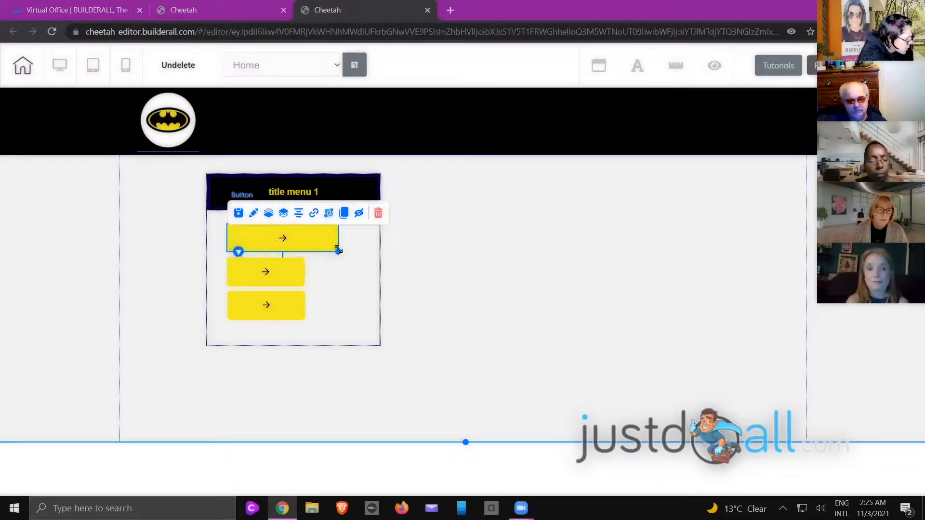
click(295, 283)
drag(314, 286, 332, 282)
click(334, 269)
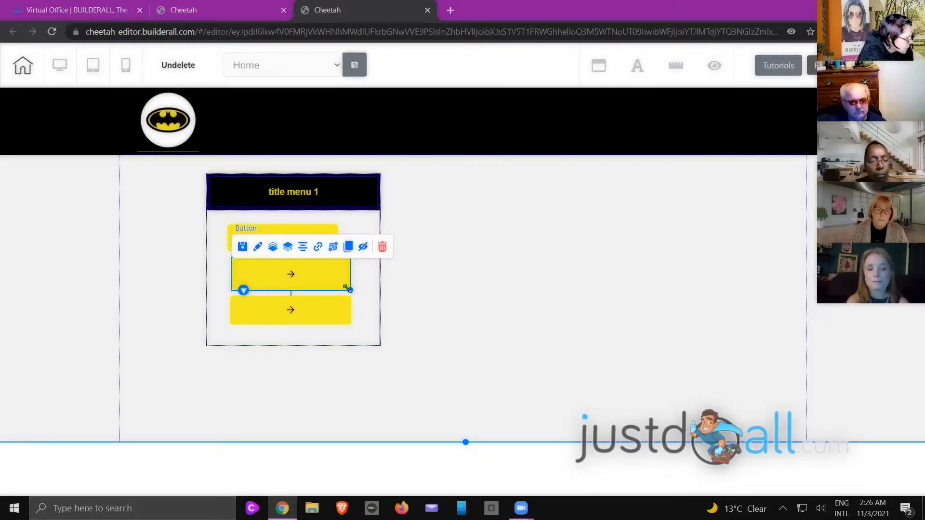
click(453, 287)
drag(335, 242, 340, 239)
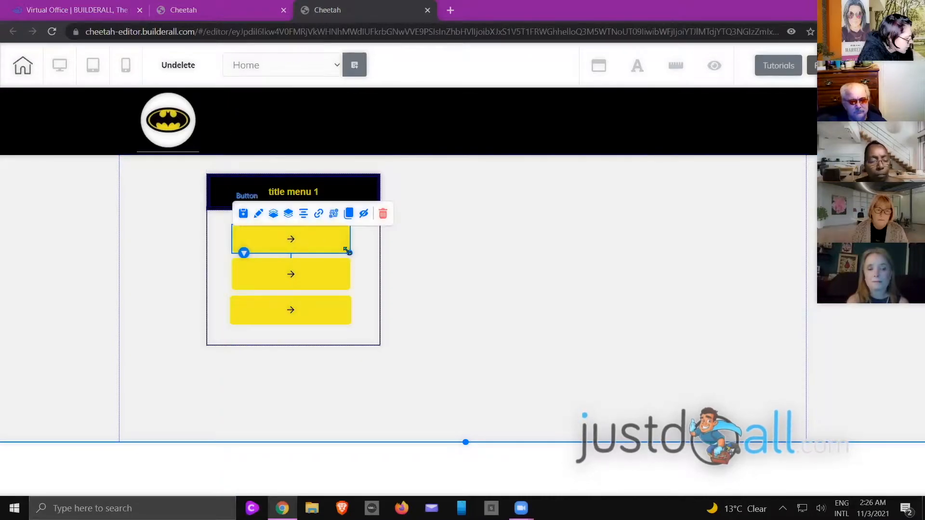
click(401, 308)
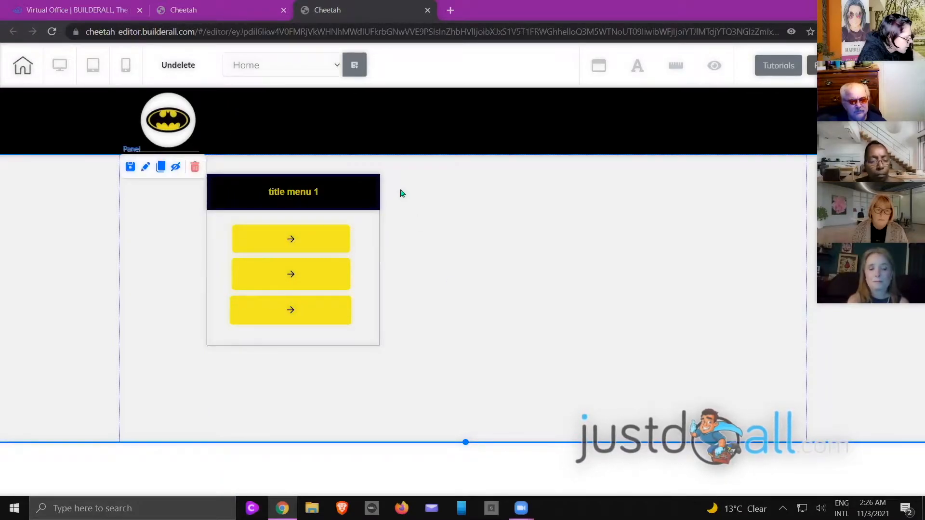
drag(375, 170, 603, 185)
Set the top yellow button's headline to Batman
click(521, 260)
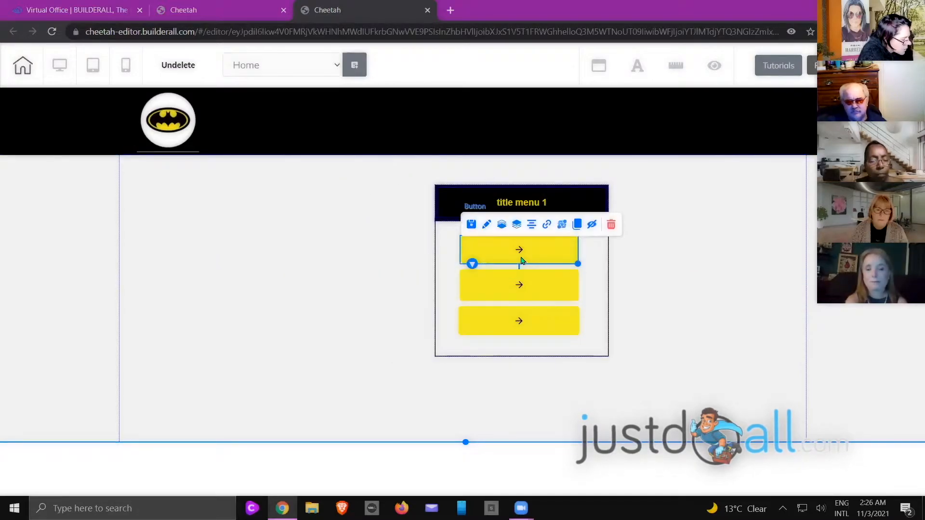
double_click(521, 261)
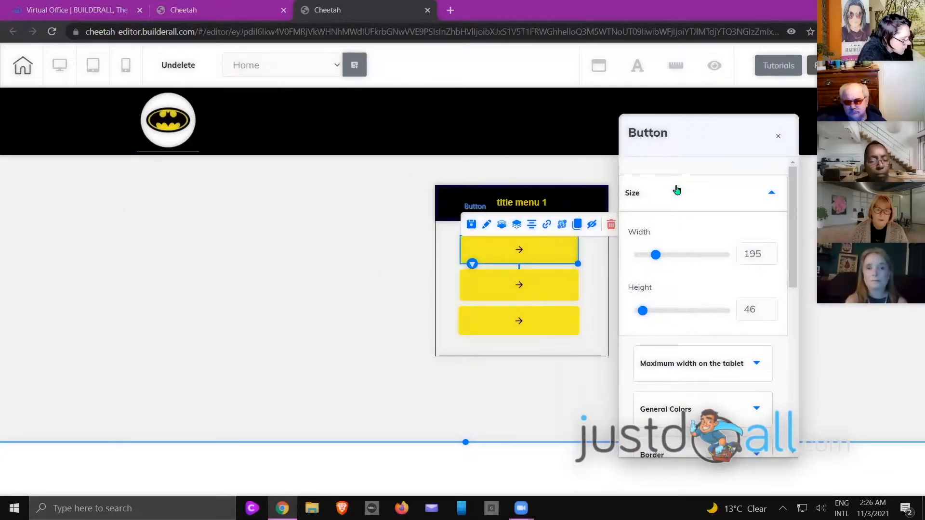
click(677, 191)
scroll(681, 217, down, 3)
click(681, 260)
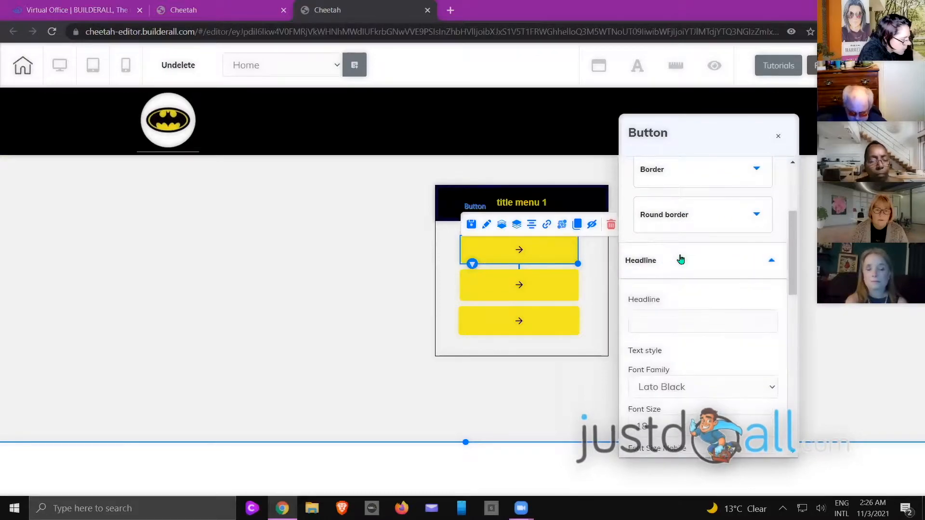
click(666, 279)
text(Marvel)
double_click(666, 278)
text(Batman)
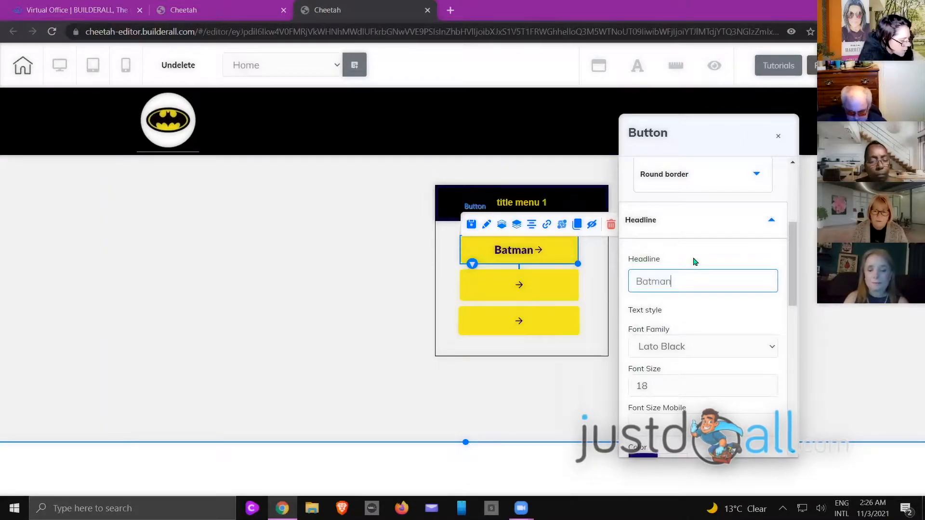
Set the middle yellow button's headline to Spiderman
click(519, 287)
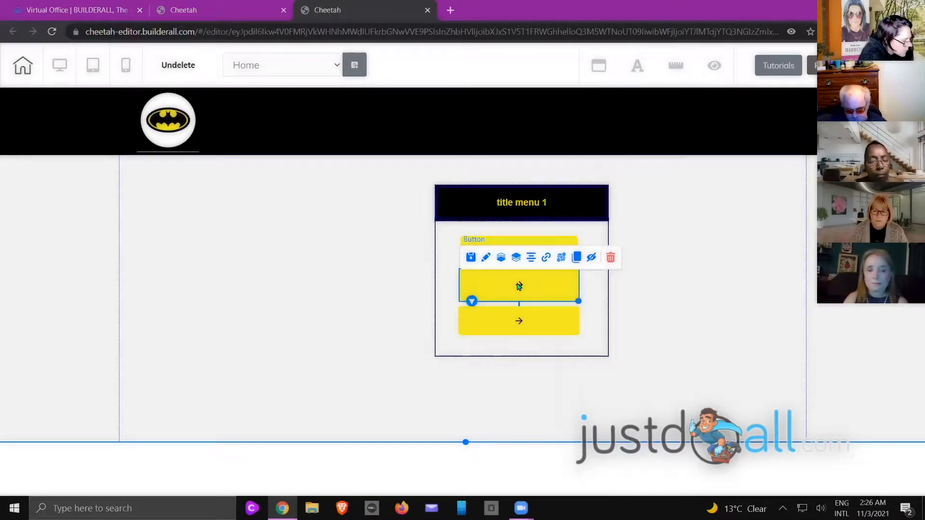
double_click(519, 286)
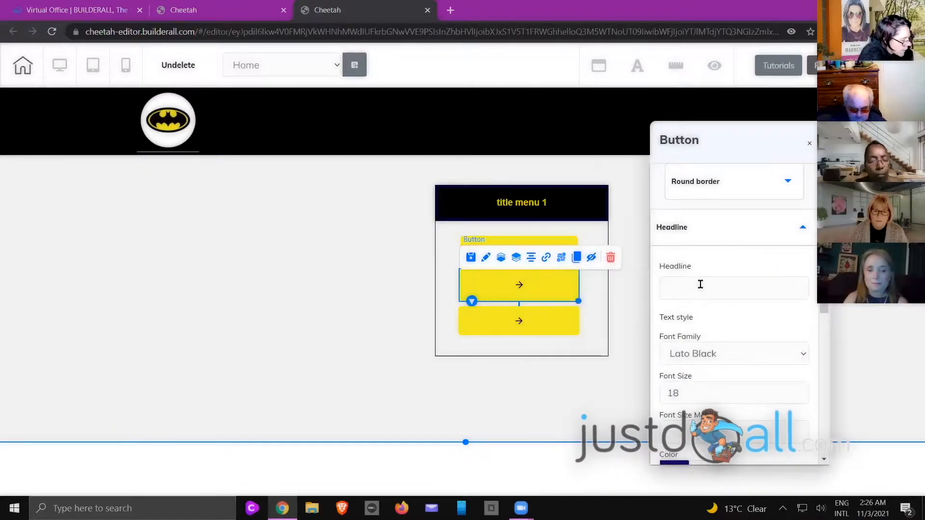
click(810, 143)
click(543, 251)
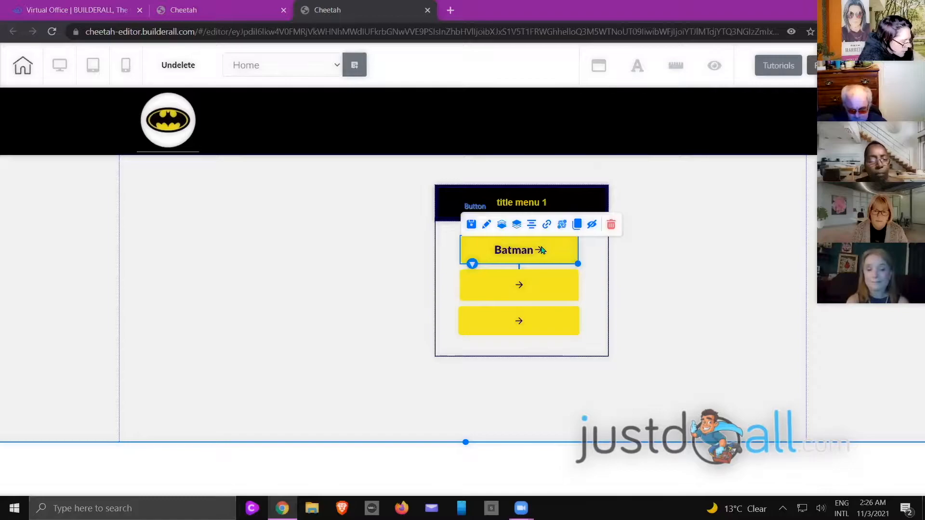
double_click(541, 250)
drag(651, 252, 723, 94)
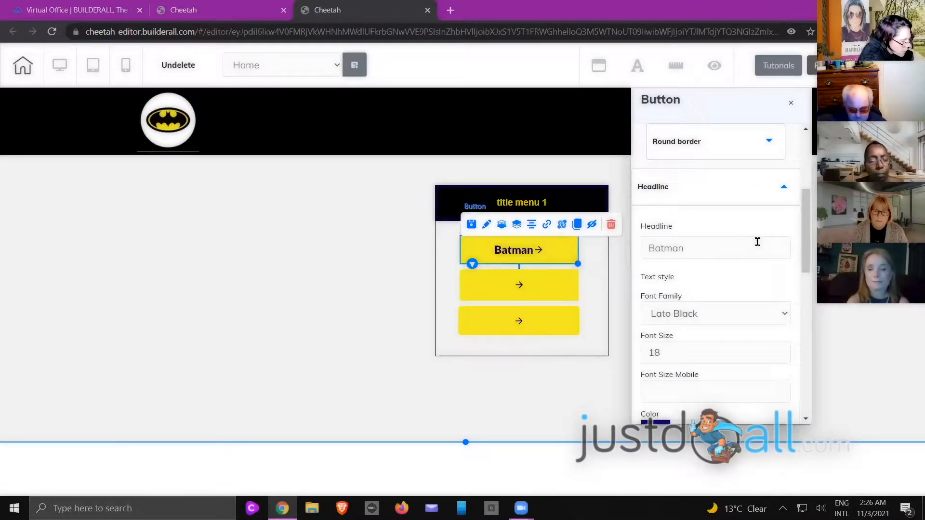
double_click(538, 288)
drag(657, 293, 732, 109)
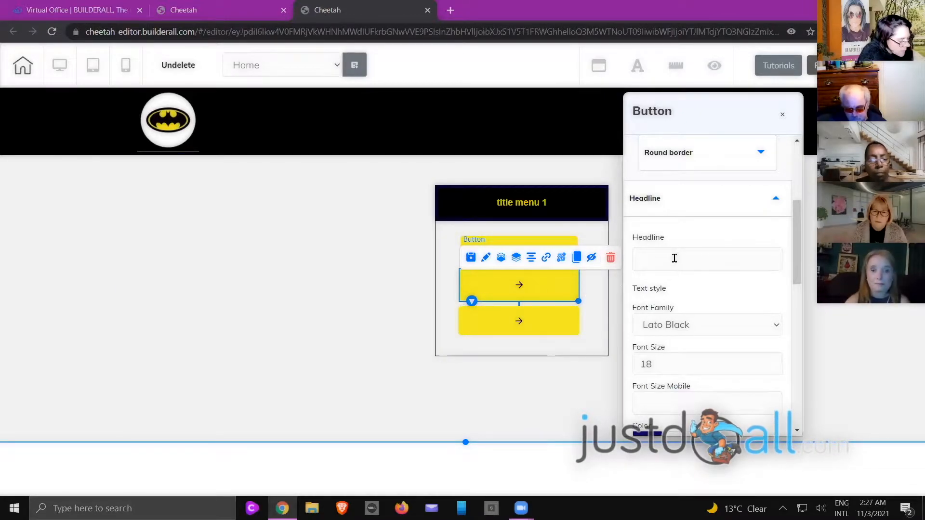
click(652, 254)
text(Spide)
key(BackSpace)
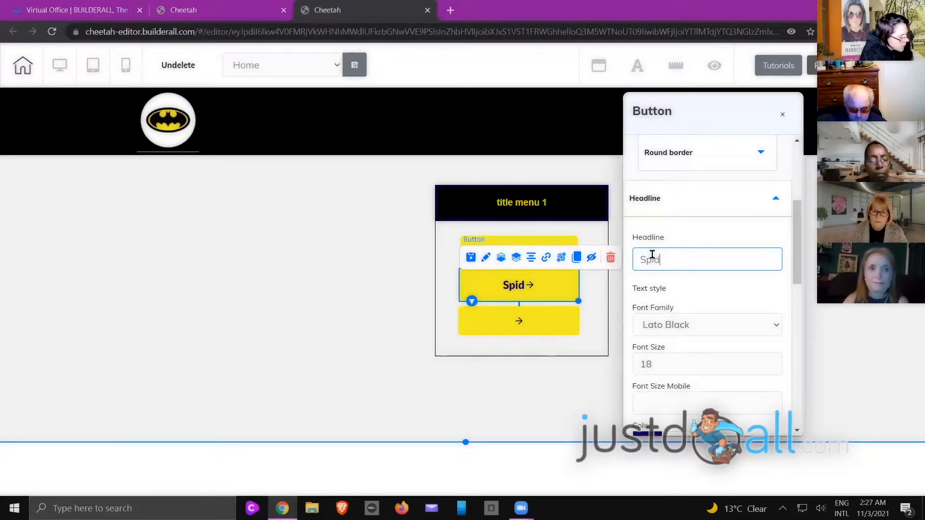
text(erman)
Set the bottom yellow button's headline to Iron Man and its text color to black (000000)
click(533, 328)
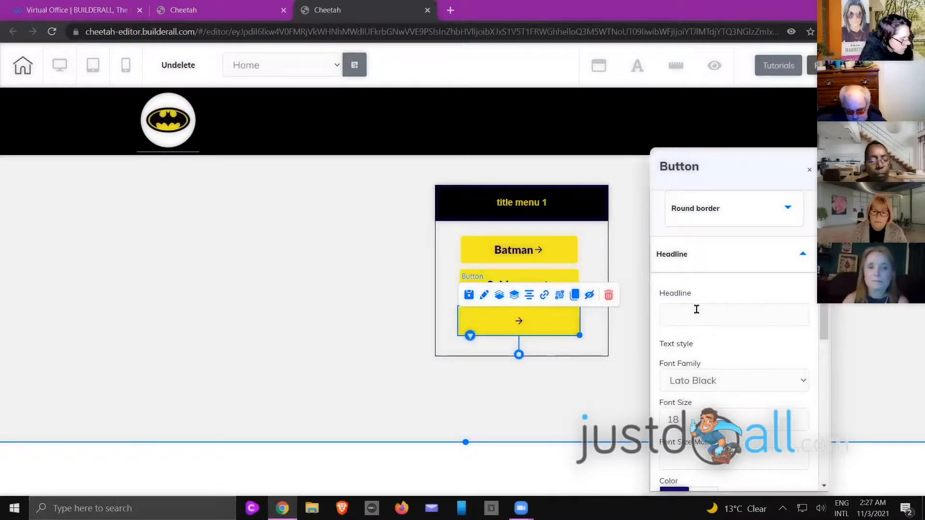
click(704, 314)
text(Iron Man)
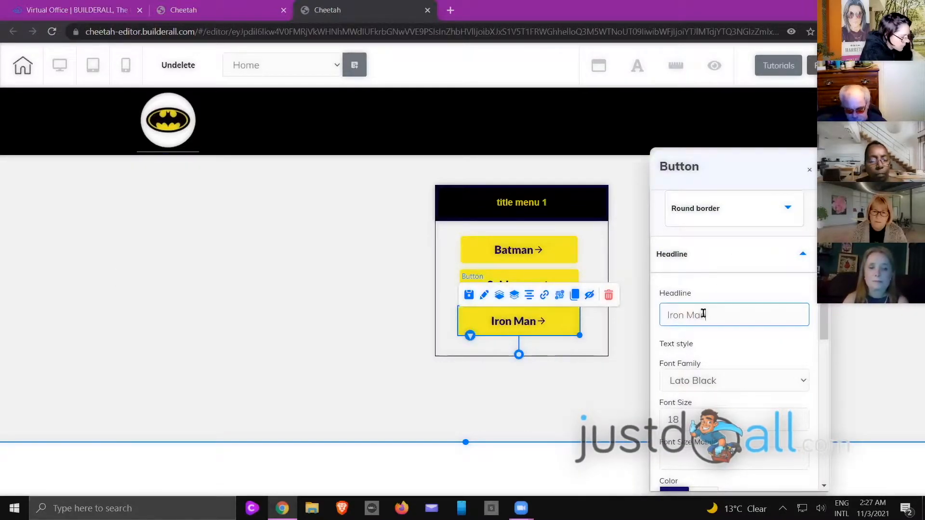
scroll(693, 324, down, 4)
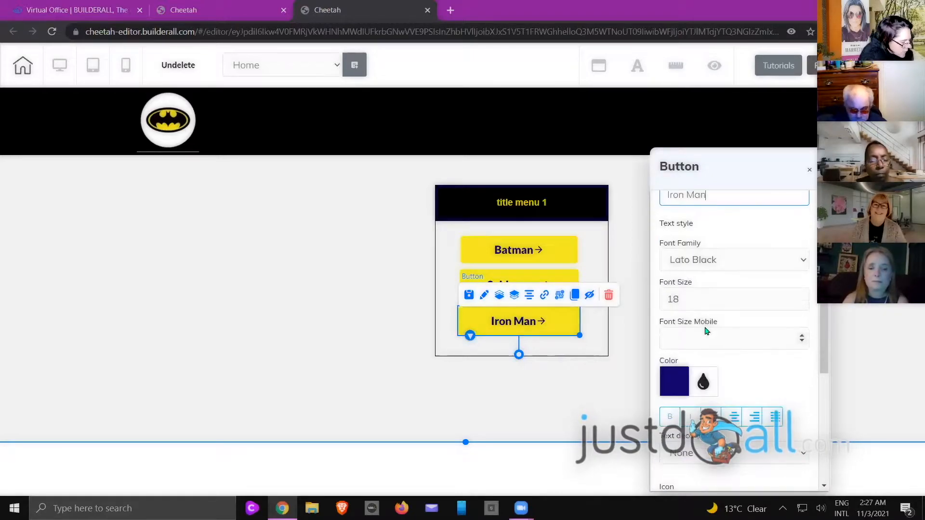
click(681, 314)
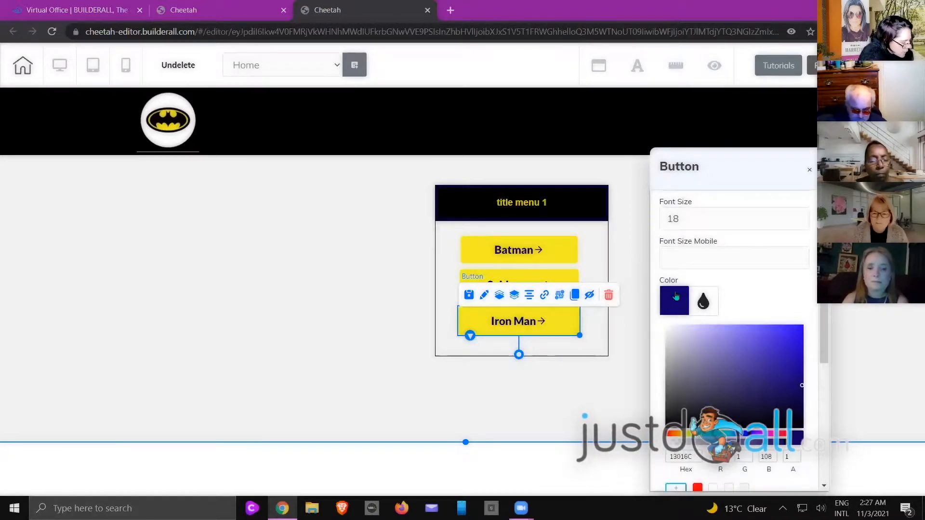
double_click(517, 280)
drag(634, 315, 766, 98)
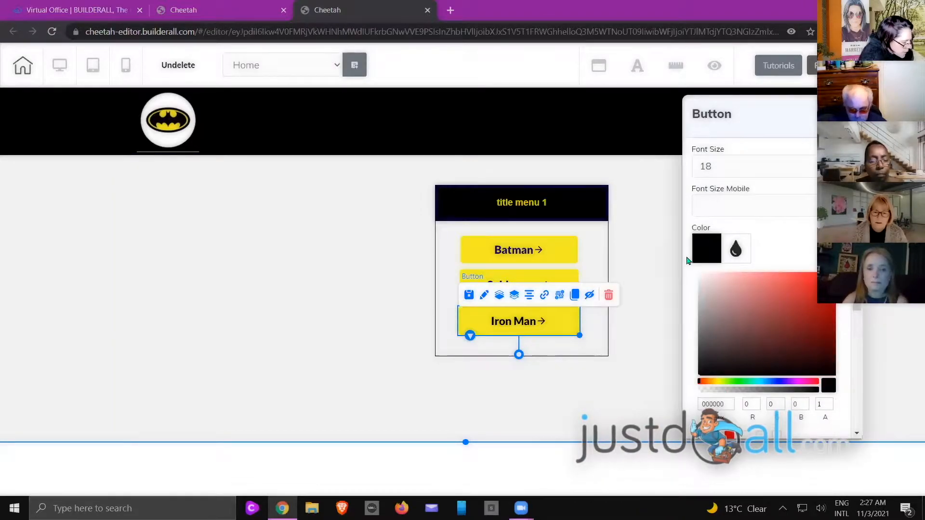
Change the Spiderman button's headline text color to black
click(559, 278)
click(563, 279)
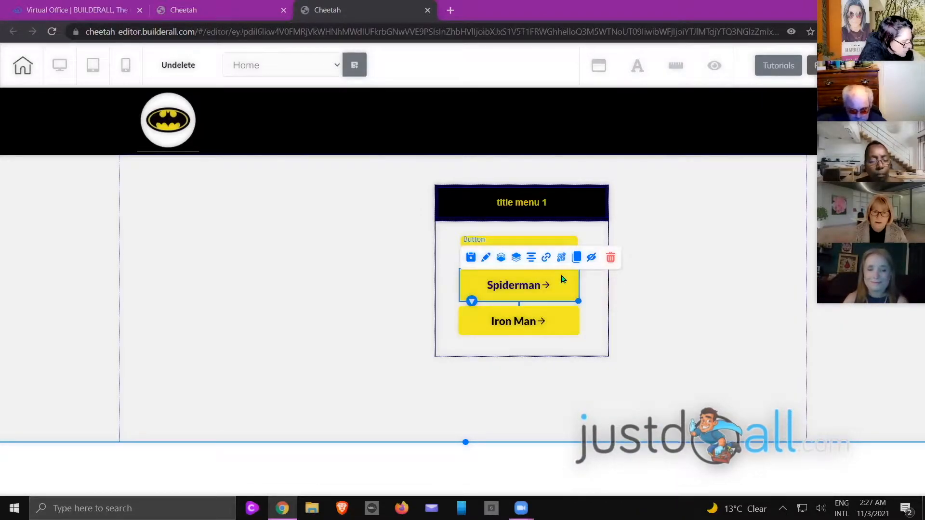
click(562, 279)
drag(651, 293, 738, 157)
drag(656, 418, 608, 415)
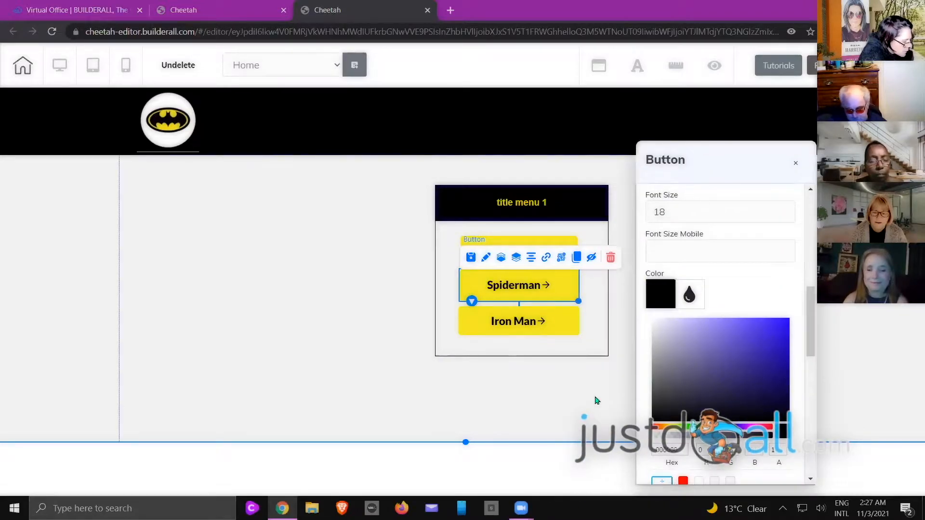
Change the Batman button's headline text color to black and close its settings
click(548, 244)
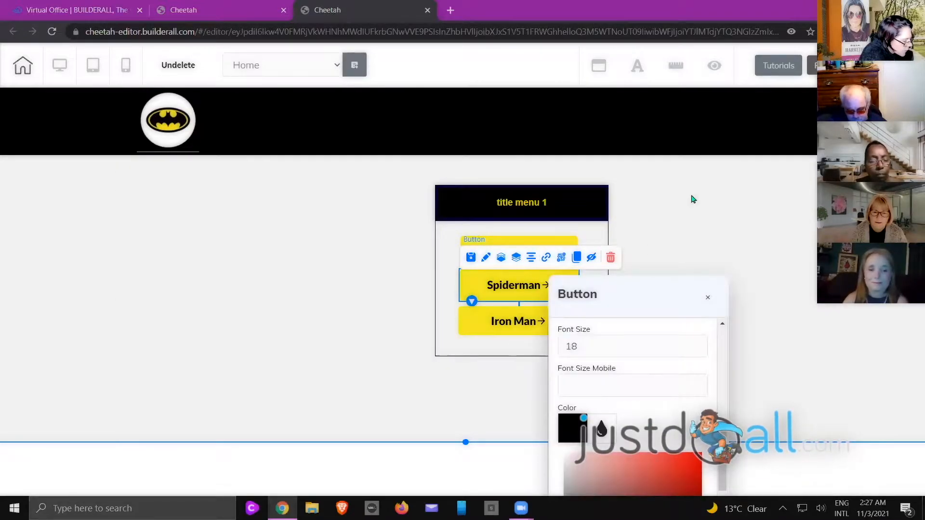
click(532, 403)
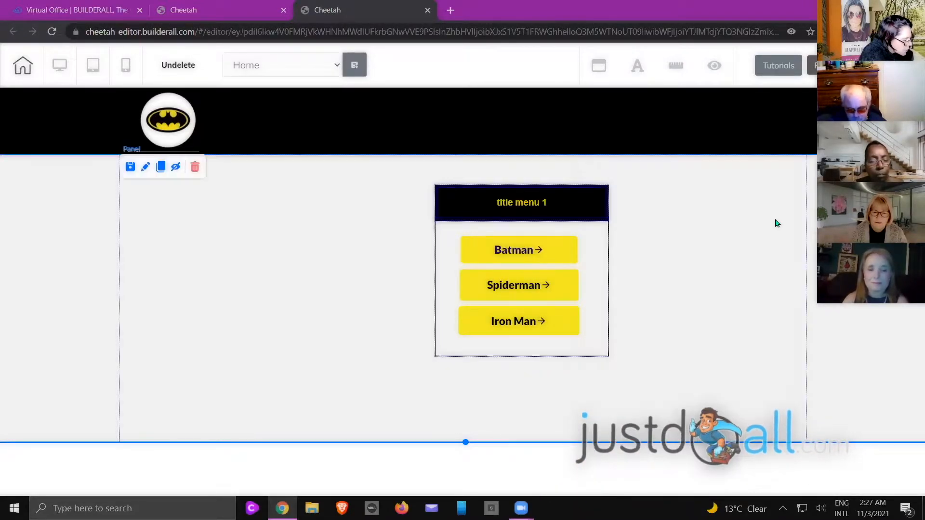
click(519, 249)
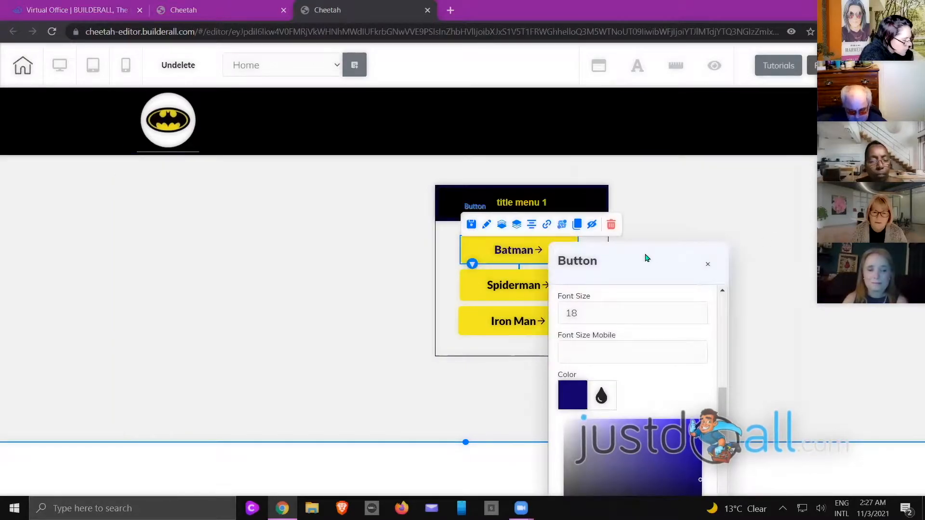
drag(644, 256, 717, 130)
drag(664, 357, 640, 402)
click(602, 389)
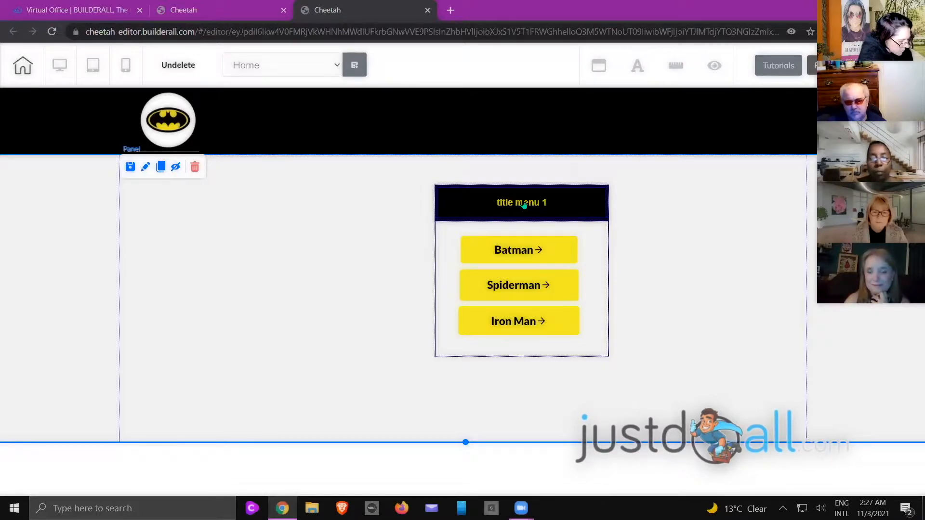
Open the title menu 1 page's settings and clear its title text
click(593, 191)
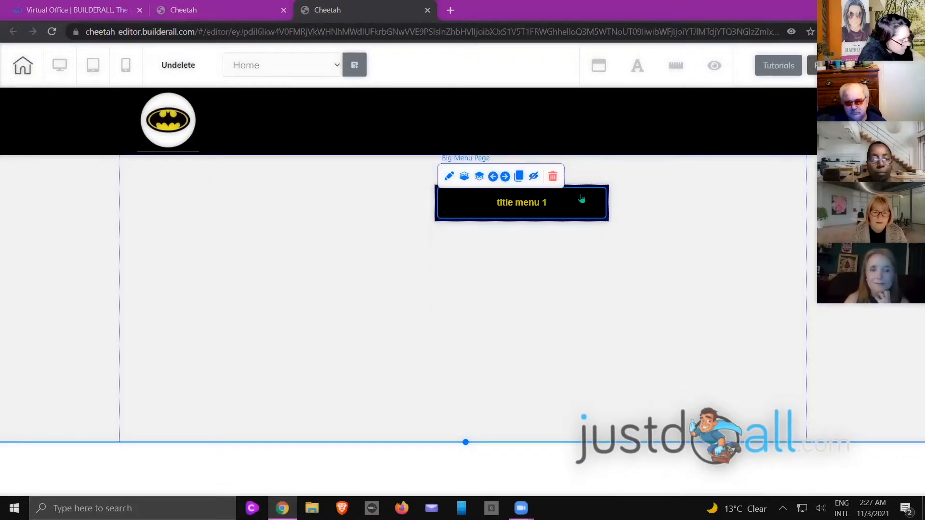
double_click(581, 199)
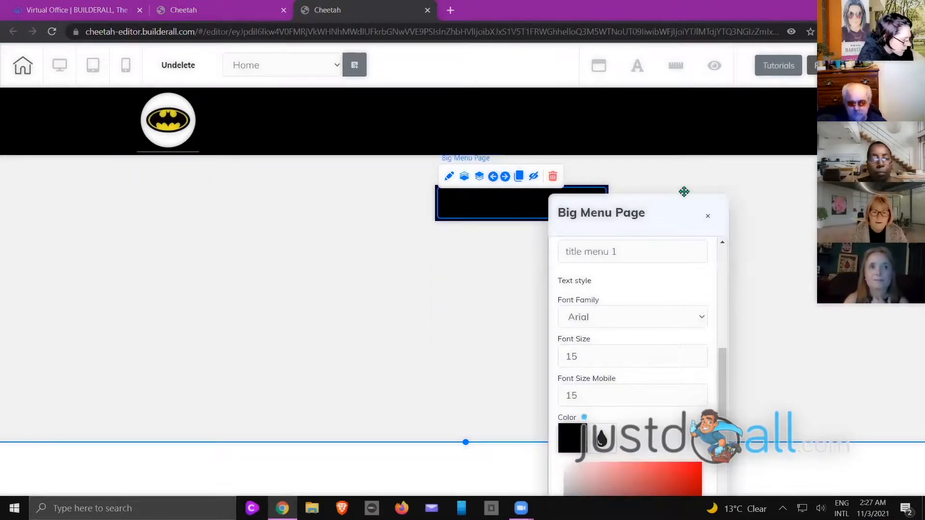
drag(710, 206, 644, 203)
key(BackSpace)
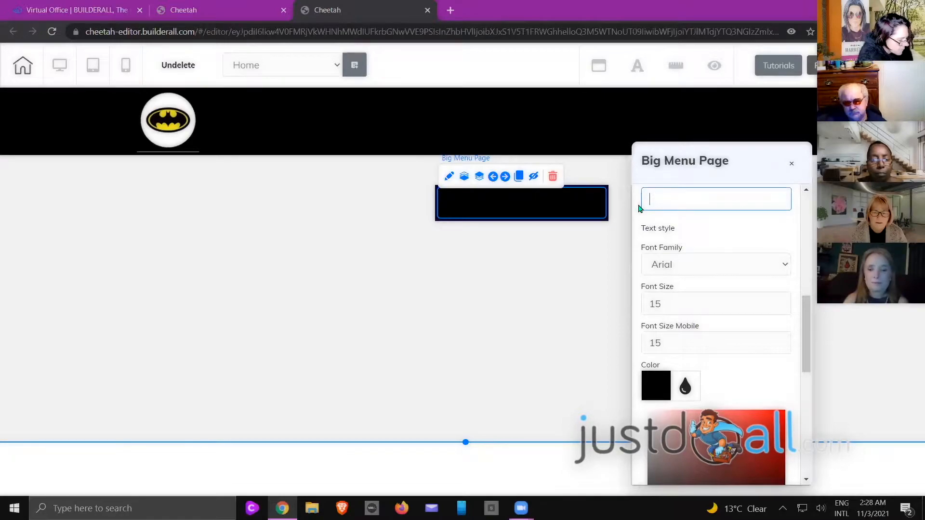
Raise the Big Menu page's title font size to 37
scroll(702, 237, down, 2)
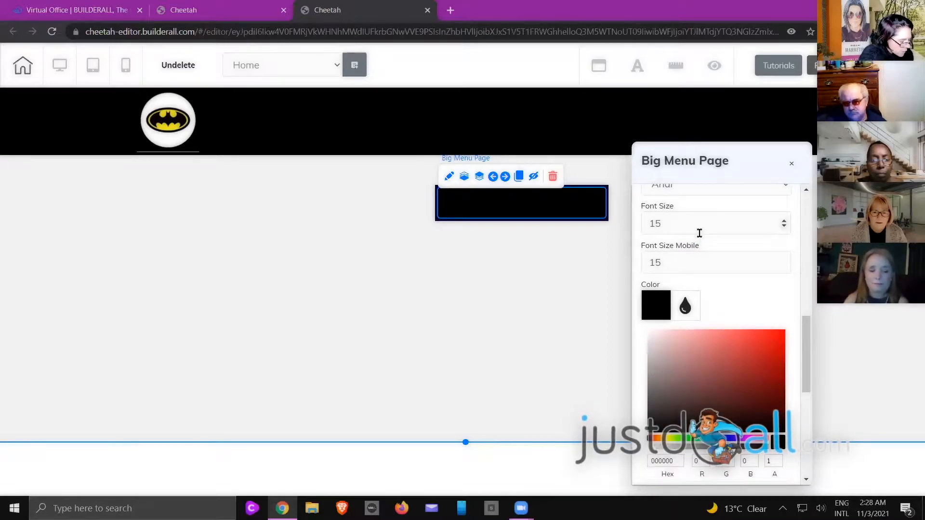
click(783, 222)
click(783, 222)
click(784, 222)
click(784, 222)
click(784, 222)
click(783, 222)
click(784, 223)
click(784, 222)
click(784, 223)
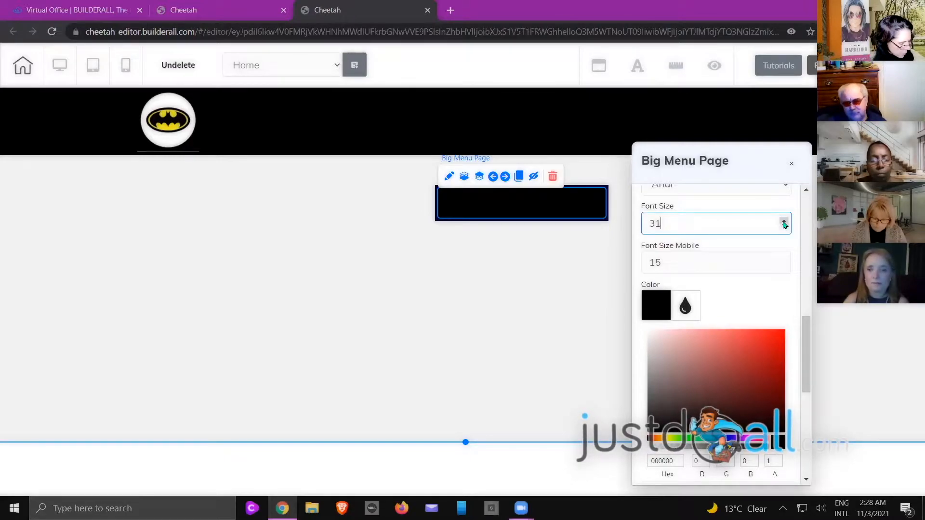
click(784, 222)
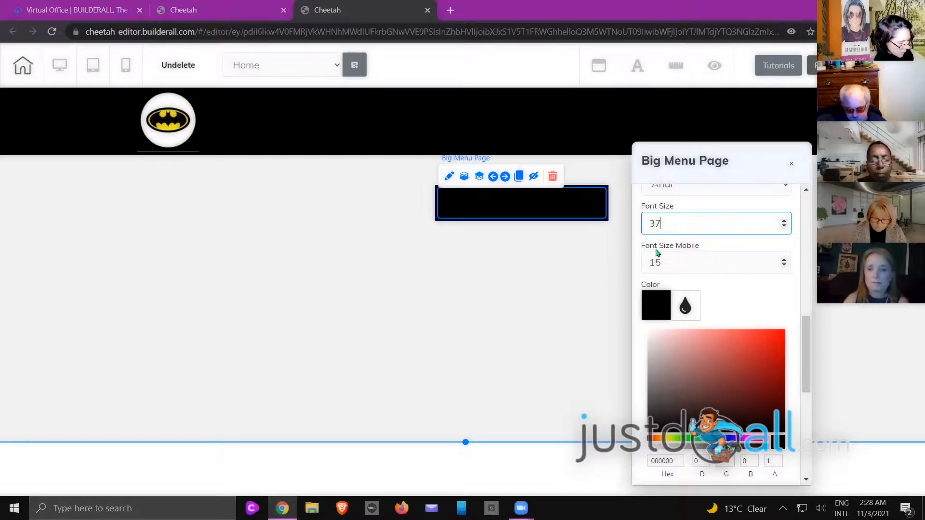
scroll(721, 256, down, 6)
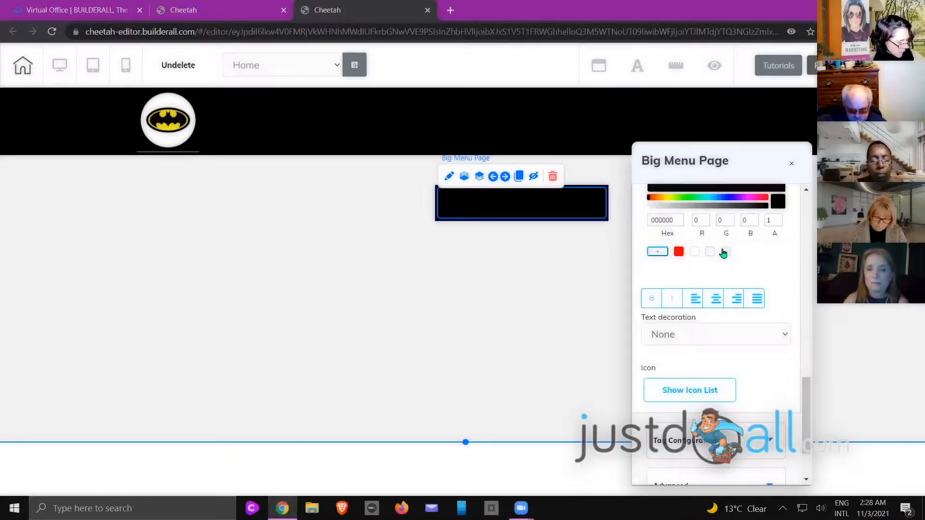
Assign the three-line hamburger menu icon from the icon list to the Big Menu page and save the choice
click(694, 304)
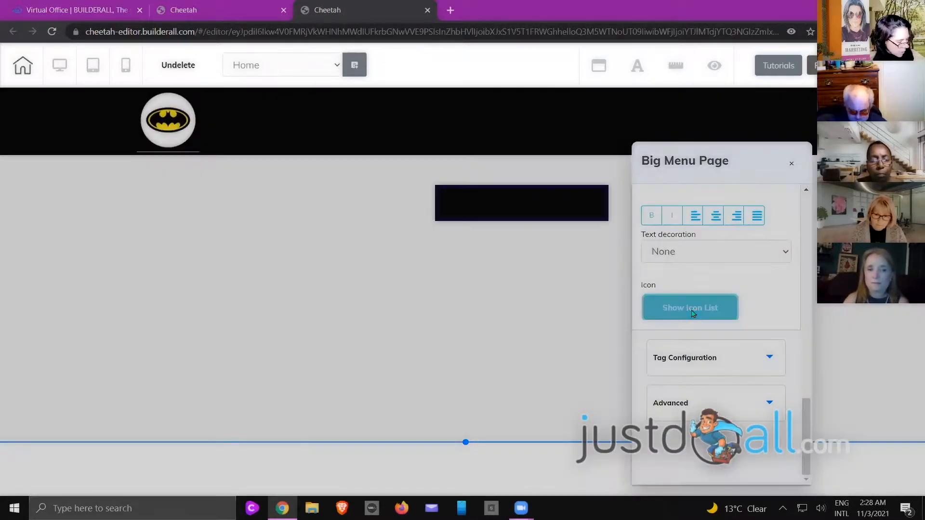
scroll(689, 216, down, 10)
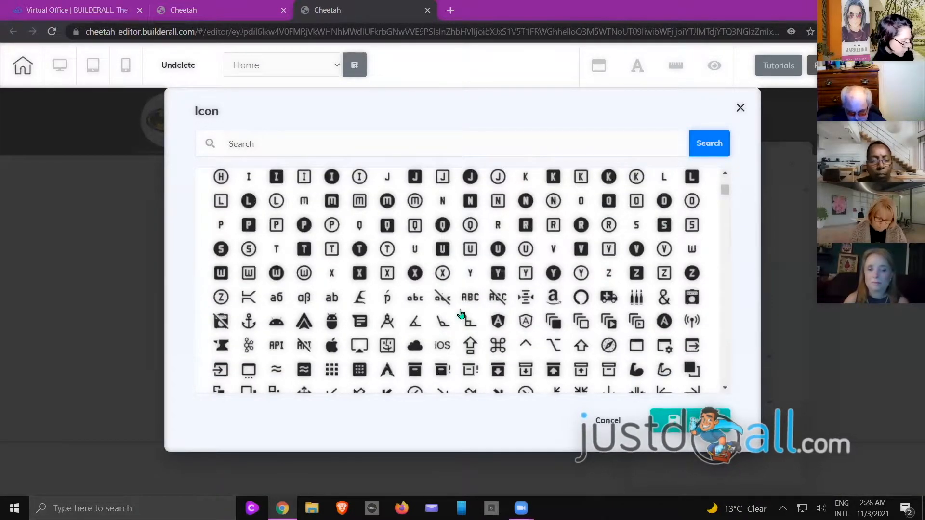
scroll(461, 314, down, 3)
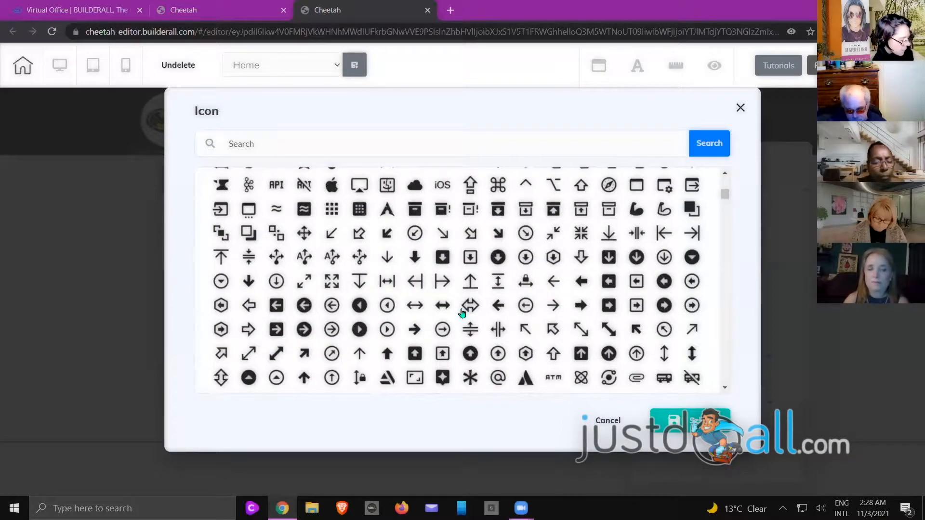
scroll(461, 314, down, 4)
scroll(461, 314, down, 1)
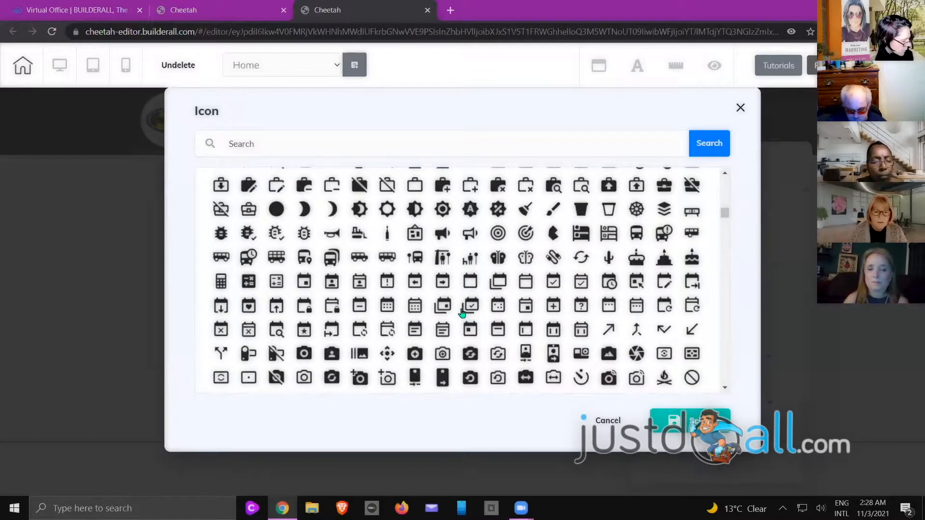
scroll(461, 314, down, 2)
scroll(461, 313, down, 4)
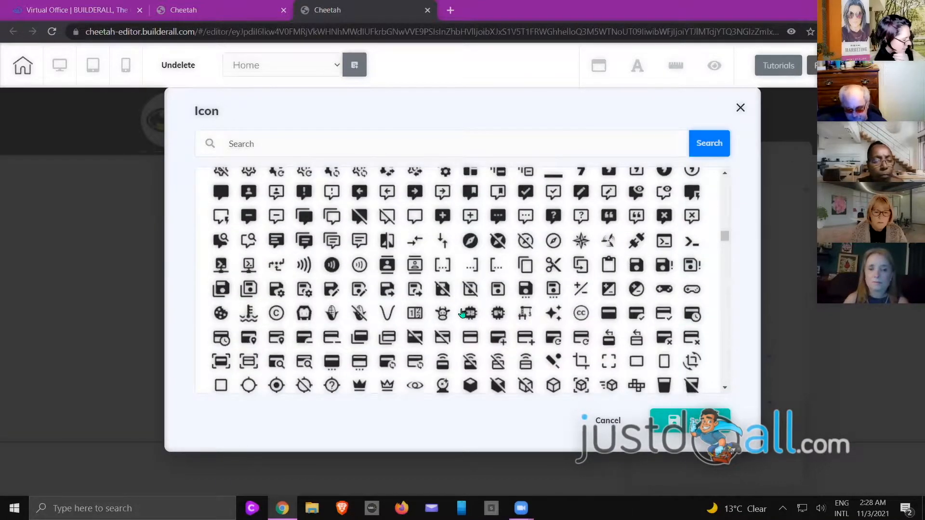
scroll(461, 314, down, 3)
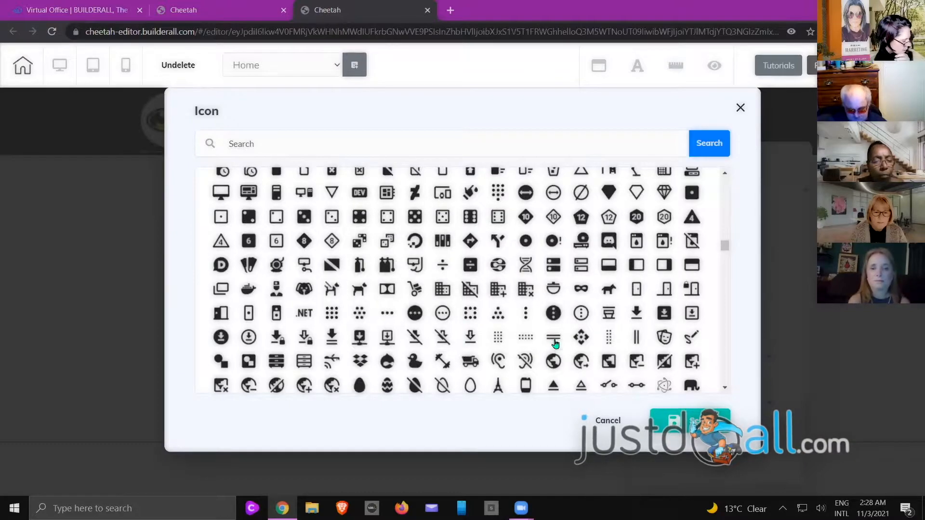
scroll(530, 318, down, 1)
scroll(504, 289, down, 3)
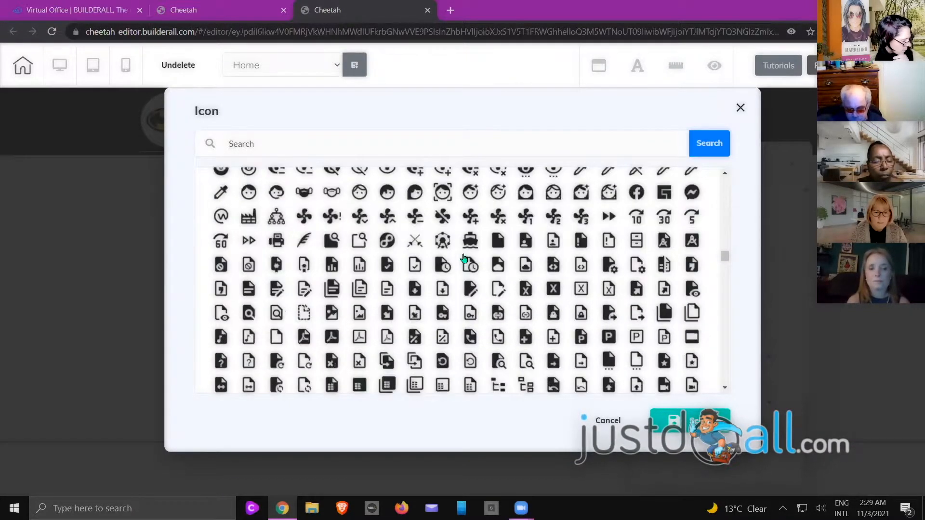
scroll(465, 258, down, 20)
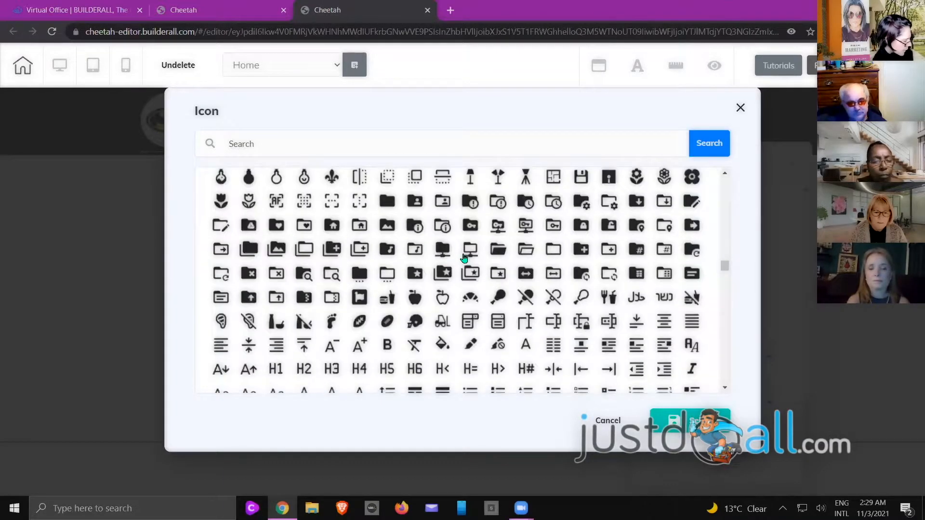
scroll(467, 259, down, 15)
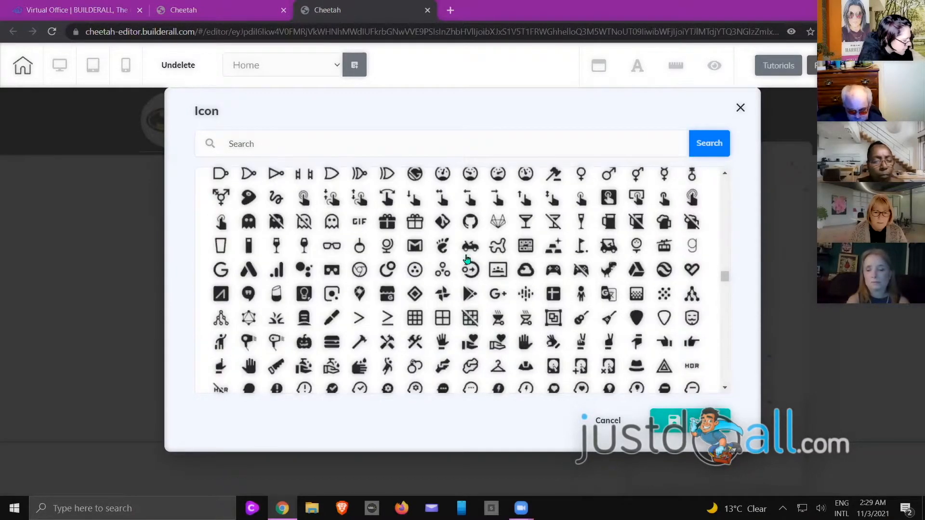
scroll(466, 259, down, 15)
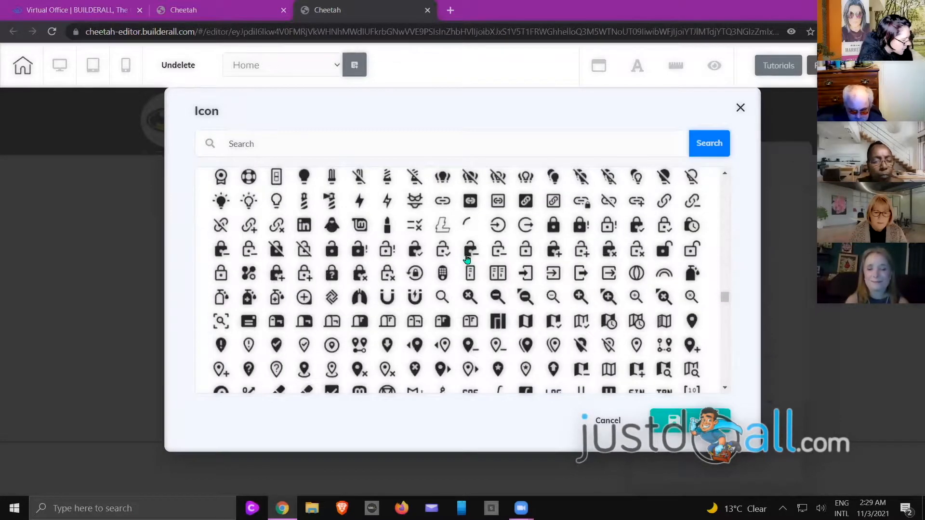
scroll(466, 259, down, 5)
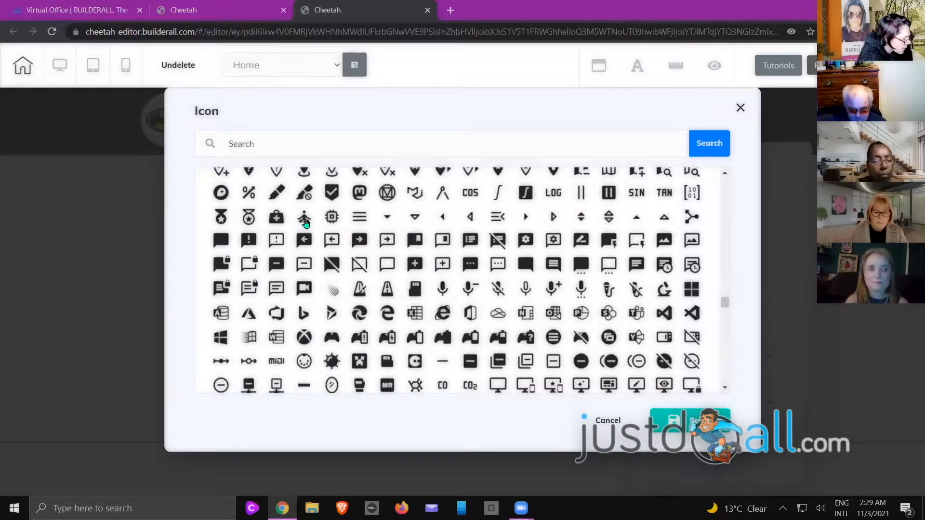
click(357, 218)
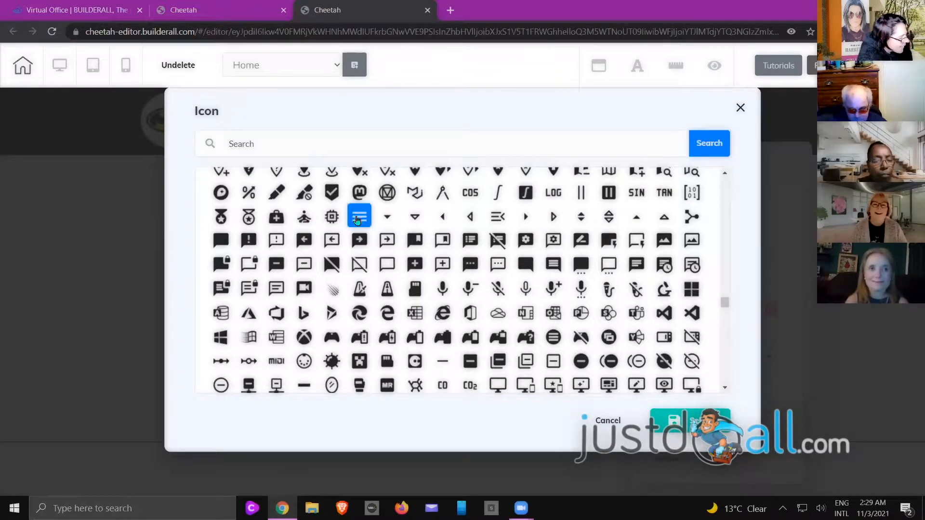
click(688, 423)
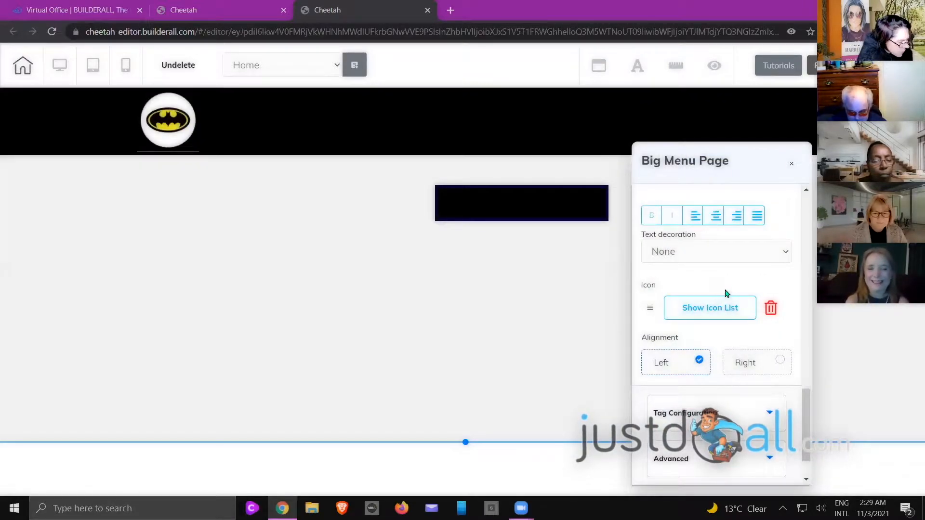
Change the Big Menu page's title color to bright yellow and close its settings
scroll(714, 278, up, 5)
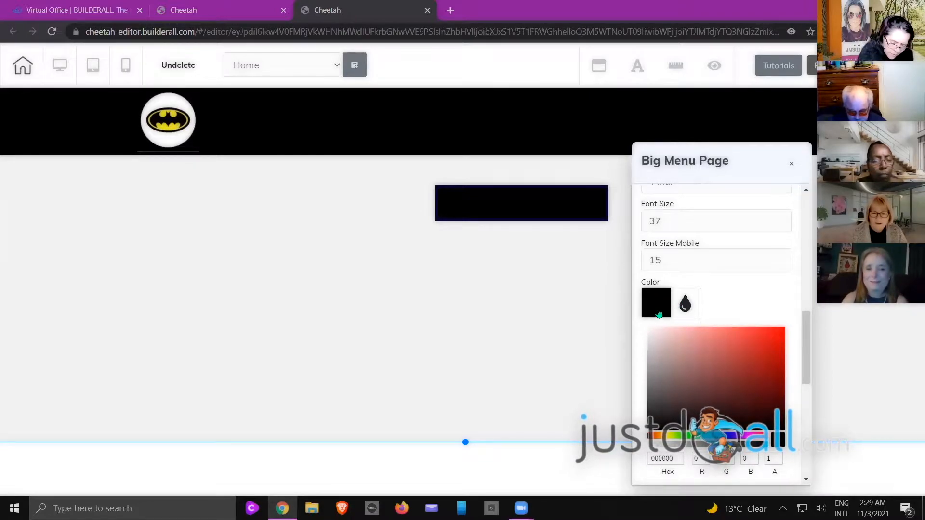
click(669, 439)
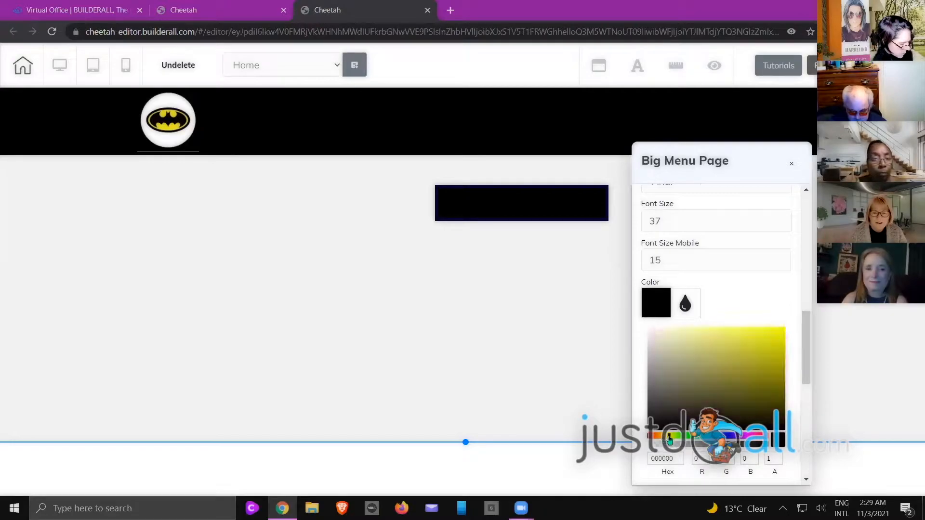
drag(692, 417, 778, 330)
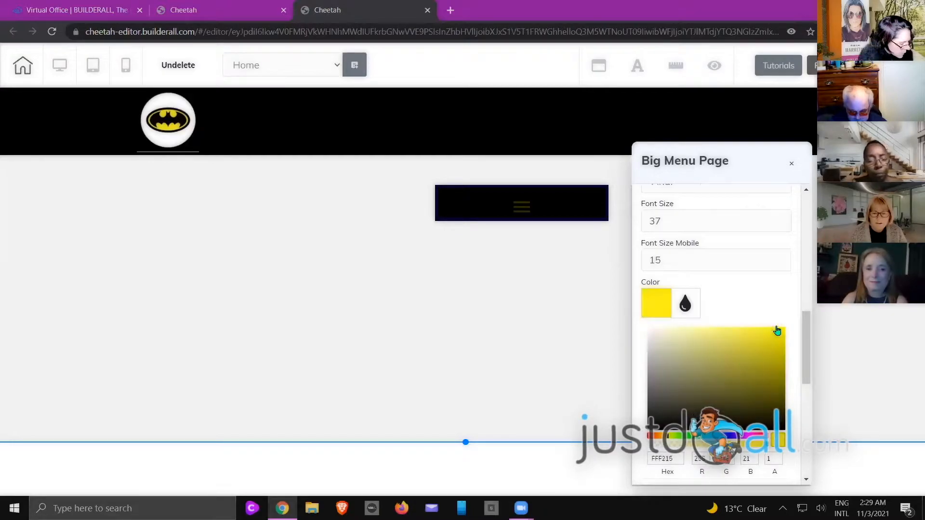
click(792, 167)
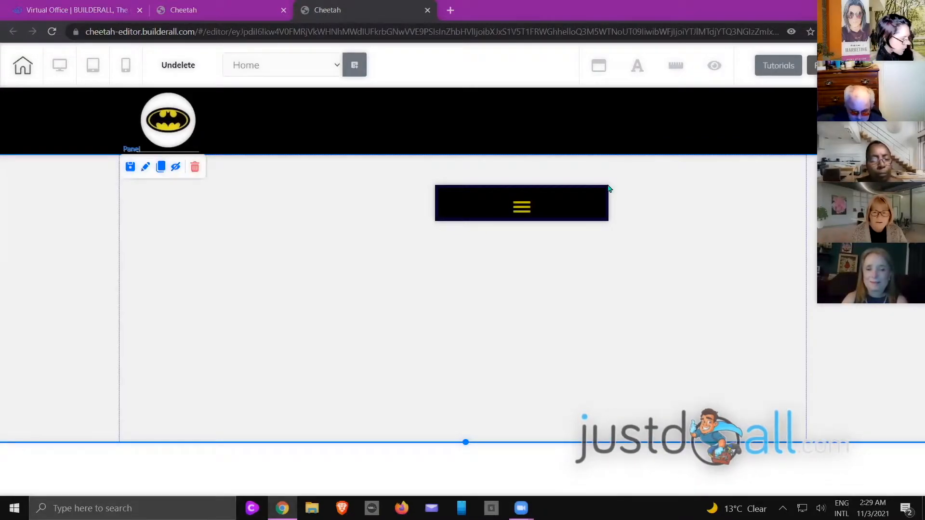
Move the Big Menu to the right end of the black header panel, then save and publish the site
drag(608, 188, 793, 101)
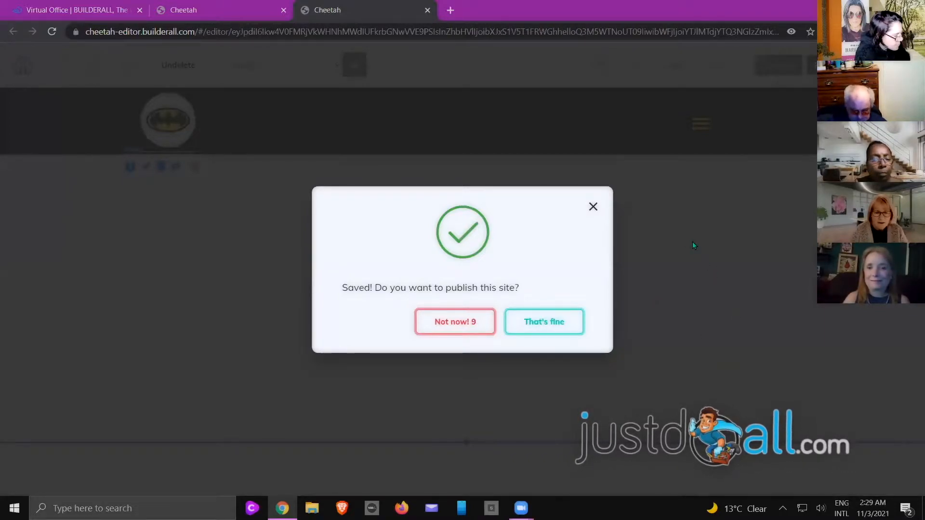
click(594, 207)
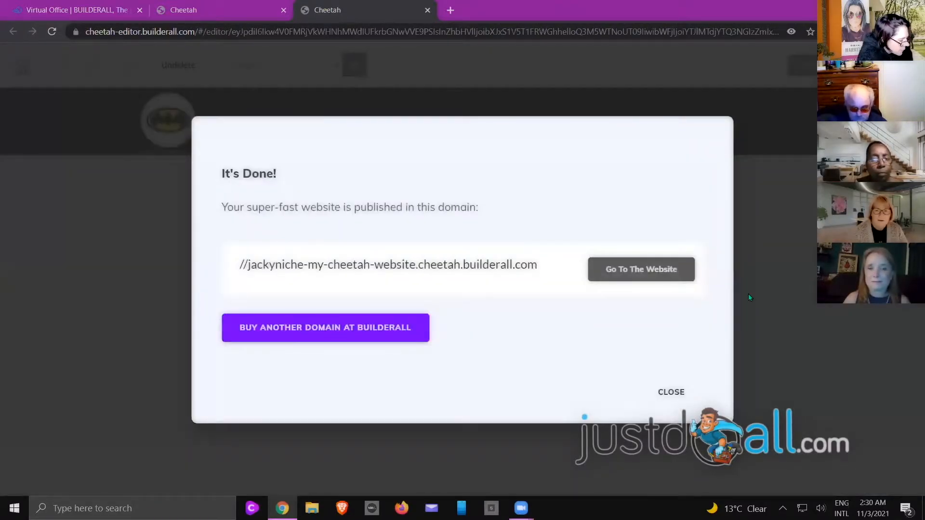
click(671, 391)
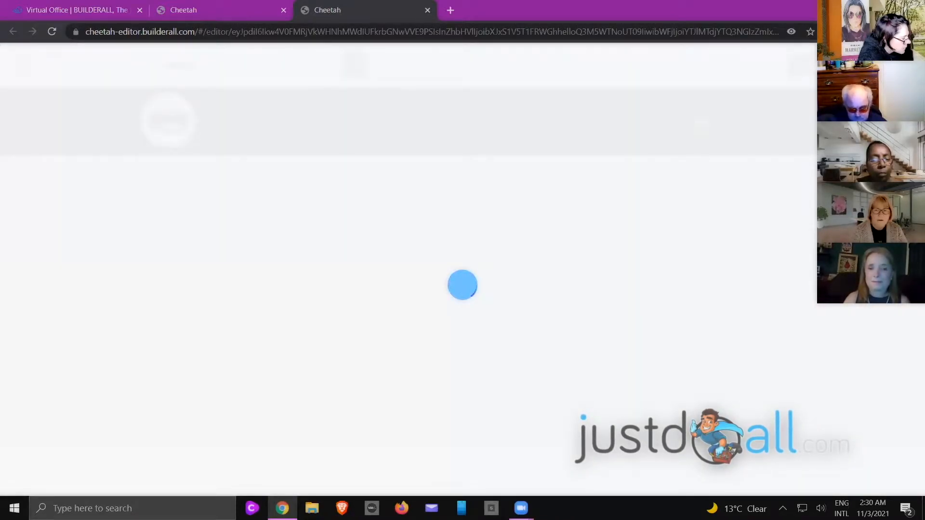
Move the Big Menu out of the black header onto the grey panel below and open its dropdown
mouse_move(708, 127)
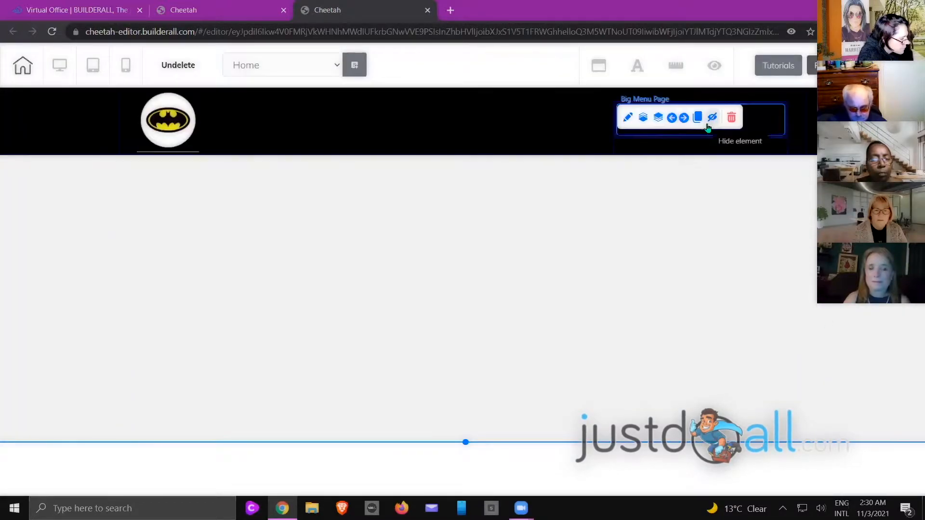
click(814, 66)
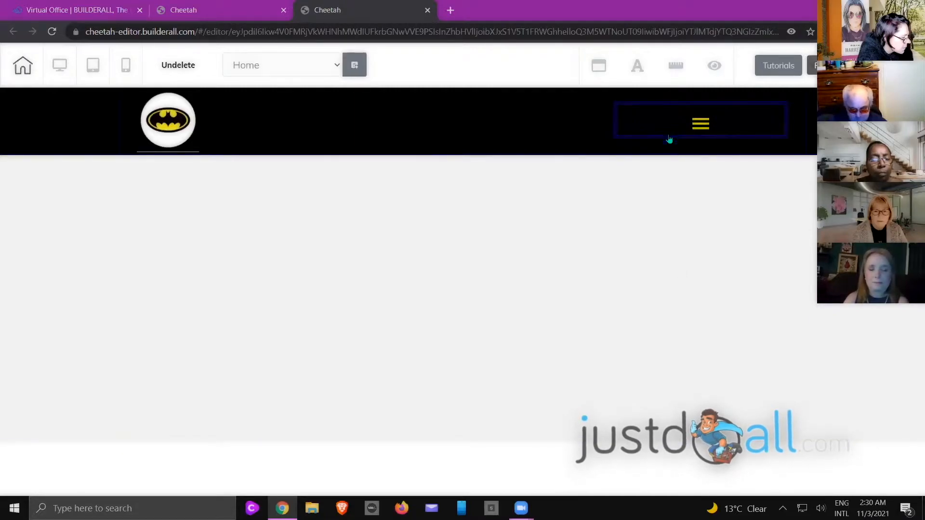
click(580, 119)
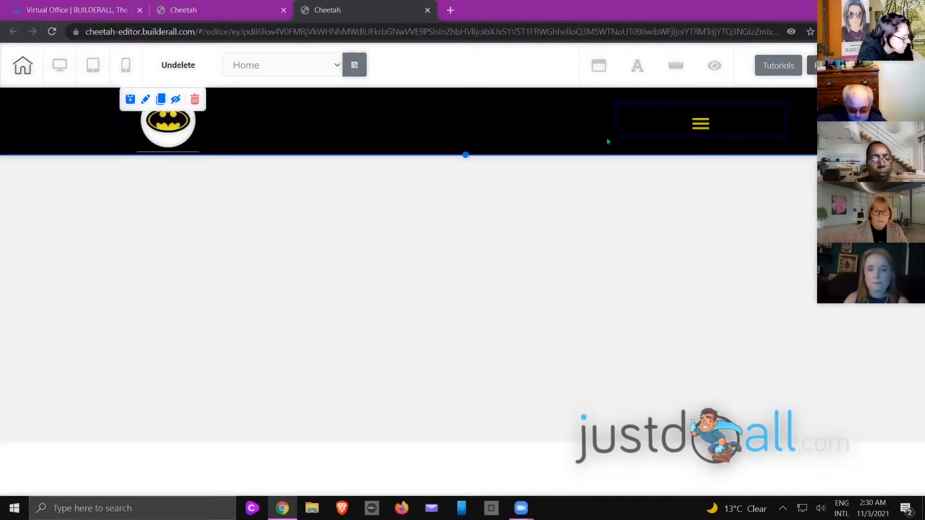
drag(614, 139, 554, 241)
click(596, 244)
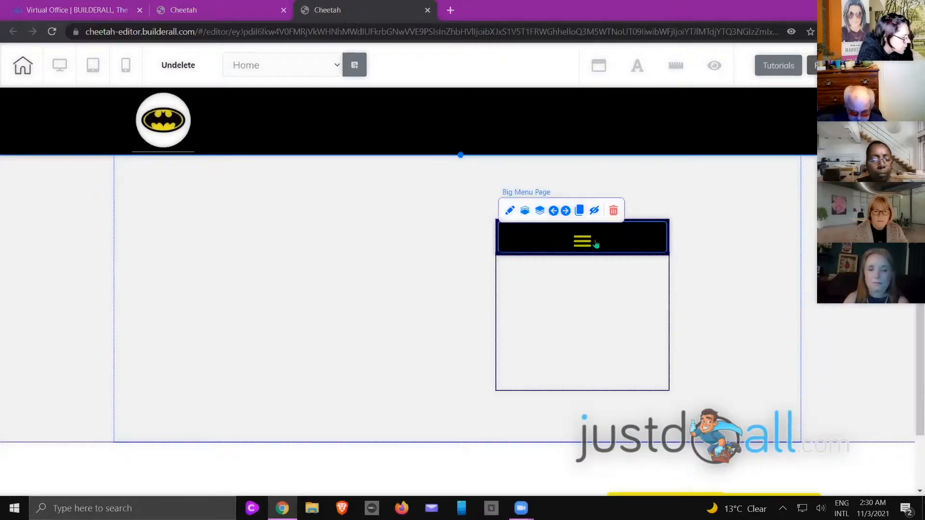
Stack the Batman, Iron Man and Spiderman buttons inside the Big Menu's dropdown, narrowing the Spiderman button slightly
click(737, 315)
scroll(738, 316, down, 2)
drag(650, 445, 569, 227)
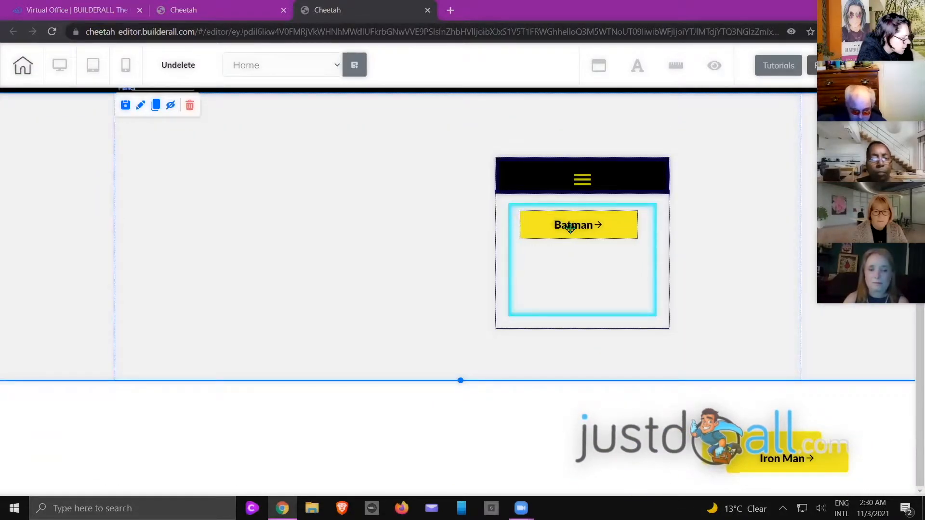
drag(760, 463, 554, 268)
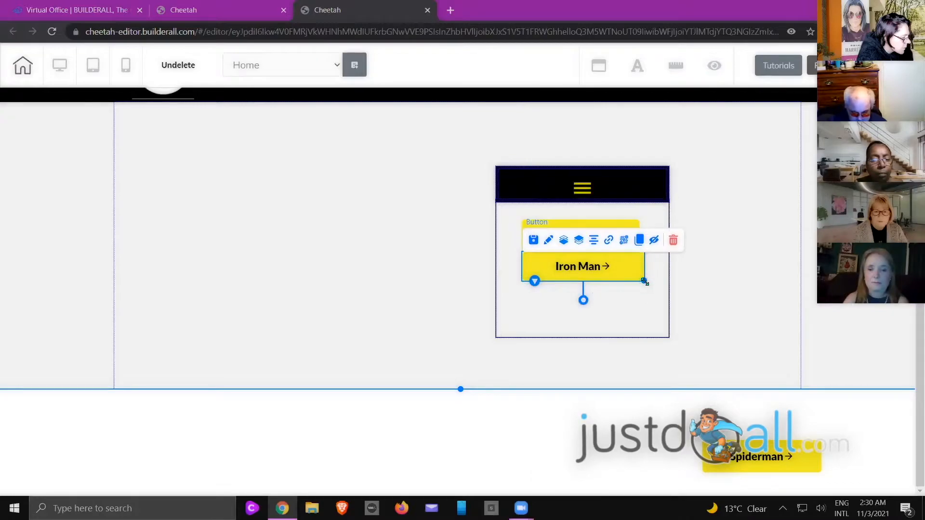
click(712, 330)
drag(760, 455, 574, 359)
drag(647, 369, 644, 369)
click(783, 375)
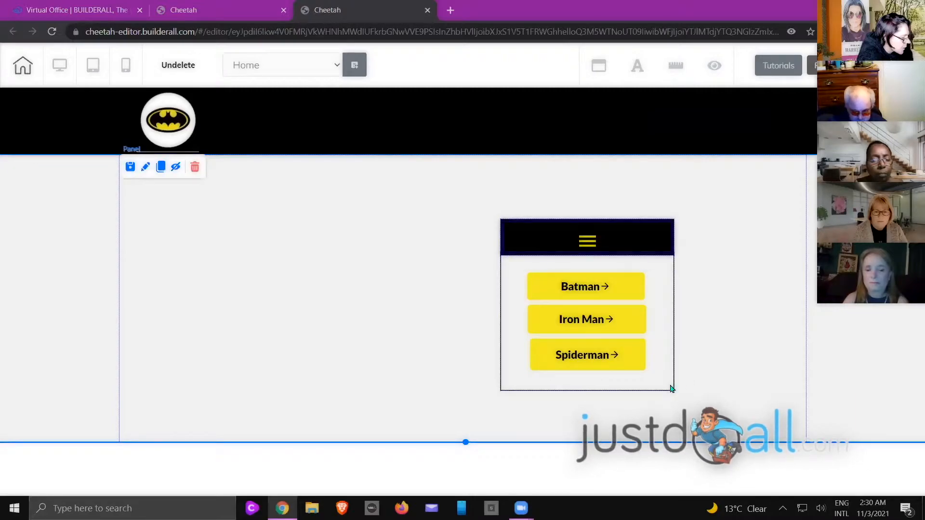
Move the Big Menu back to the right end of the black header and try opening its dropdown there
click(667, 224)
drag(669, 220, 794, 91)
click(681, 129)
click(686, 128)
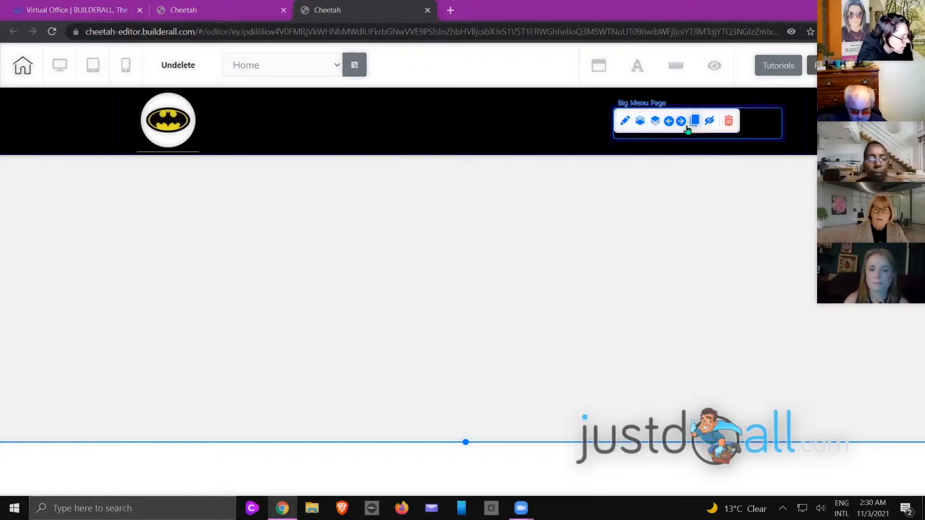
click(751, 130)
click(750, 129)
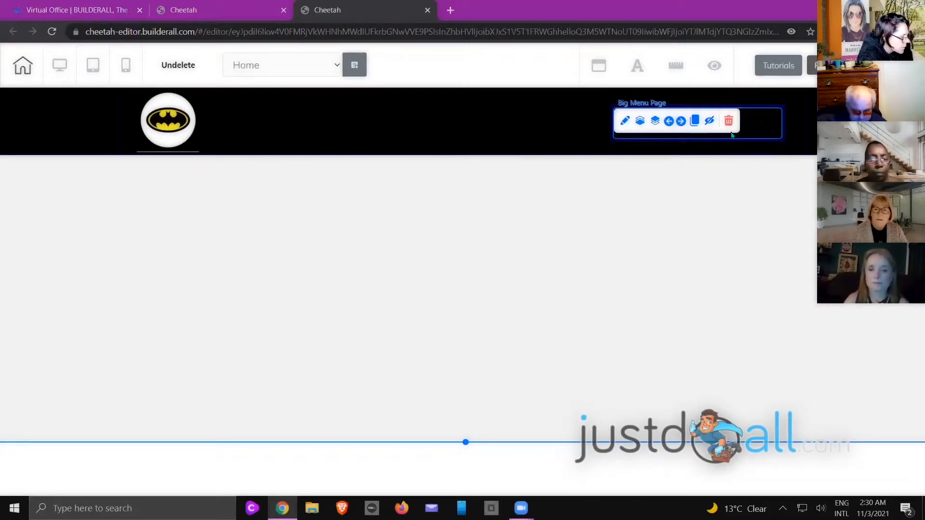
click(673, 137)
click(691, 136)
click(609, 145)
click(583, 137)
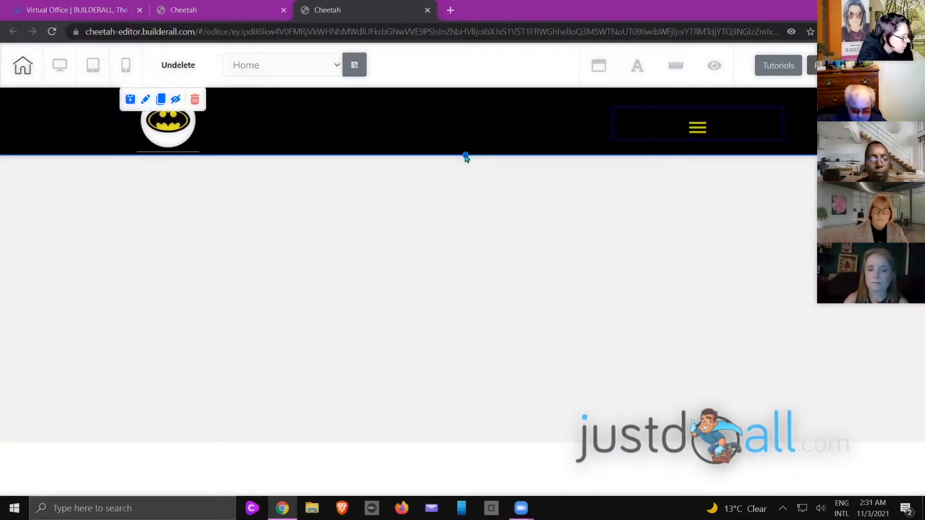
Shorten the black header panel slightly and bring the Big Menu Group one layer up
drag(466, 157, 498, 151)
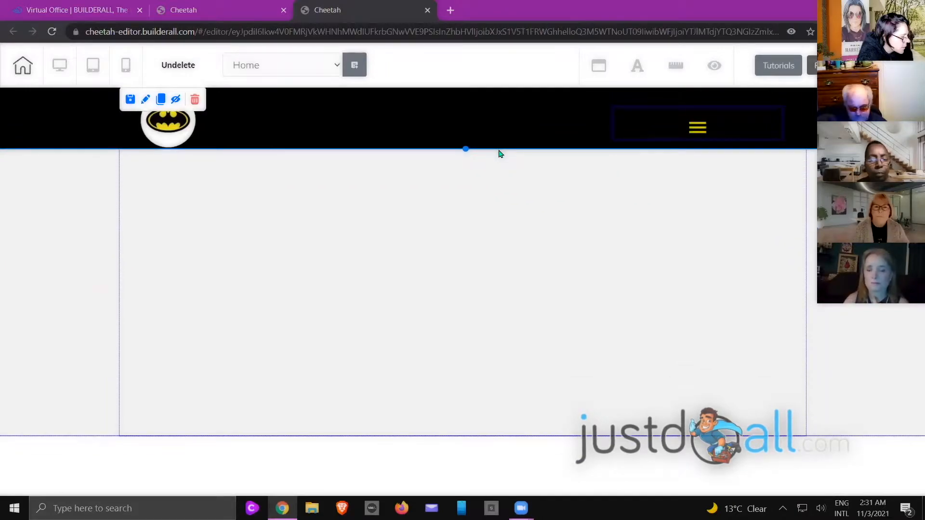
click(611, 106)
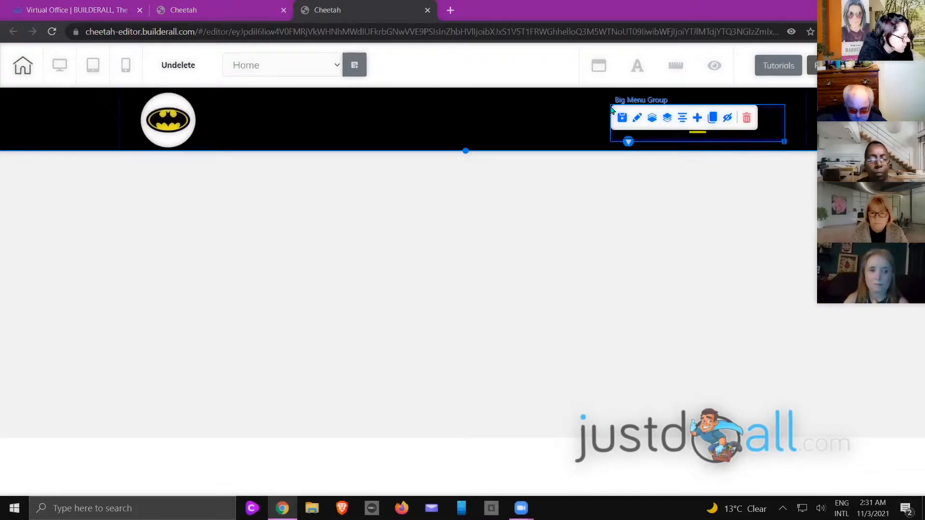
click(667, 119)
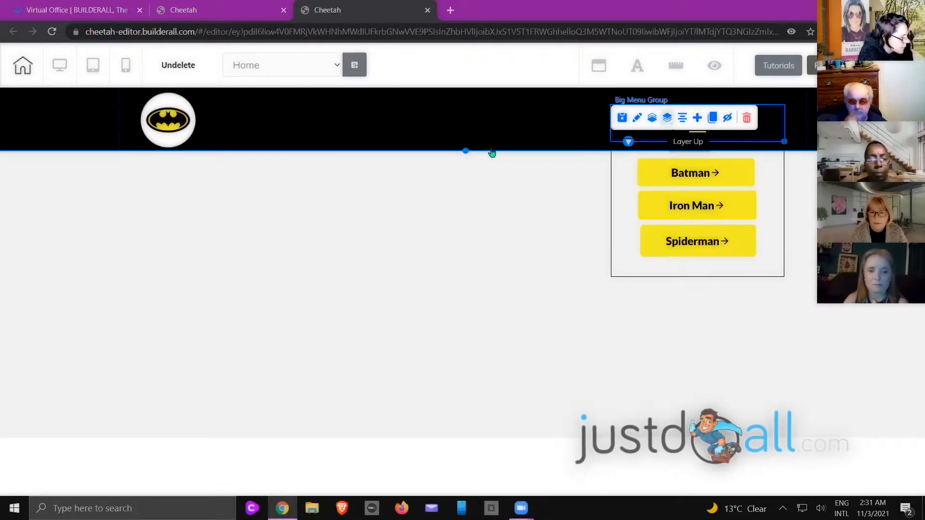
Collapse the Big Menu's dropdown and save the site
click(726, 121)
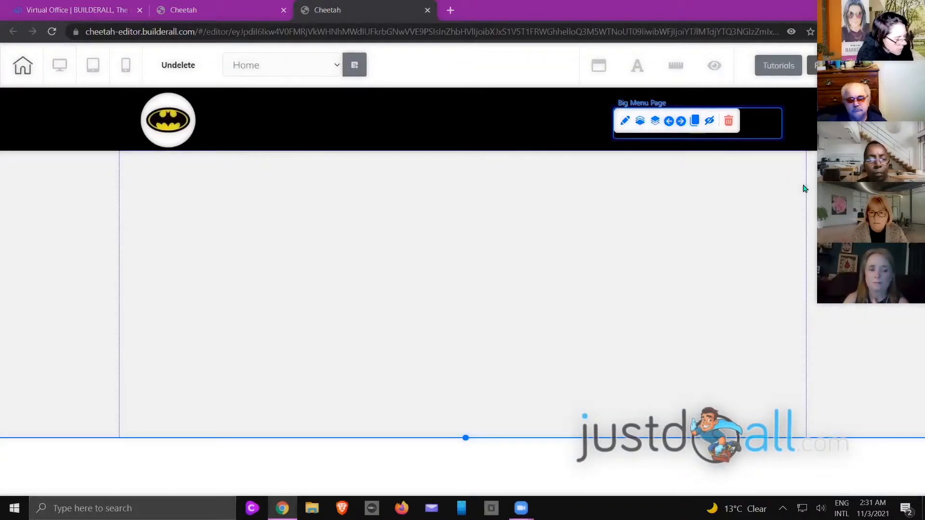
key(ctrl+s)
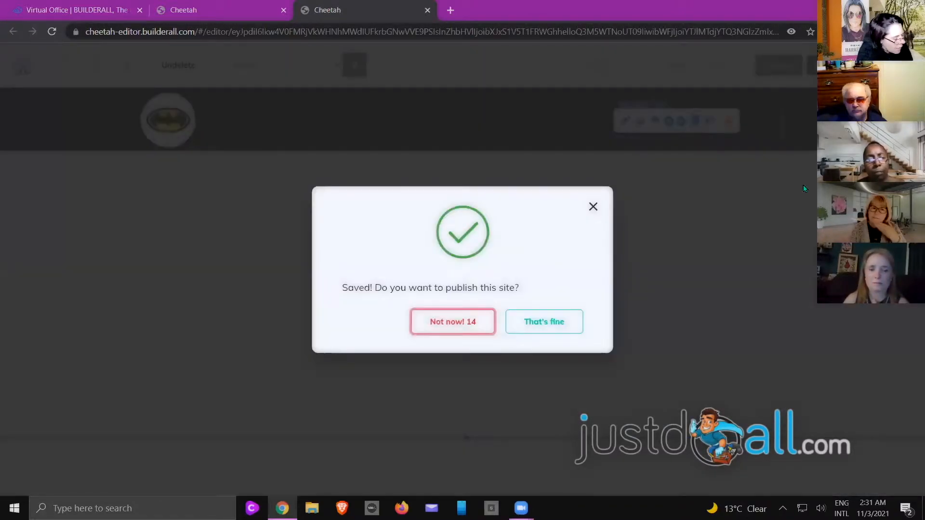
Publish the saved site and dismiss the published-domain dialog
click(540, 322)
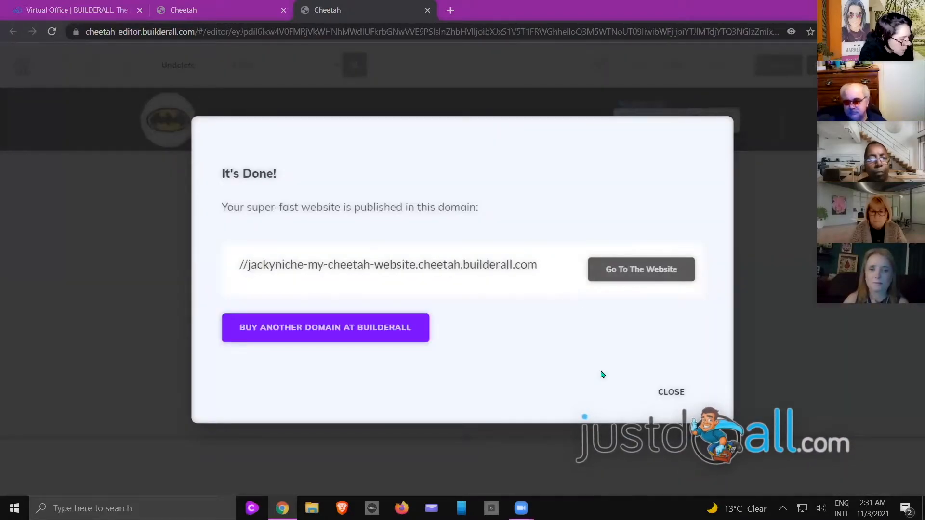
click(669, 394)
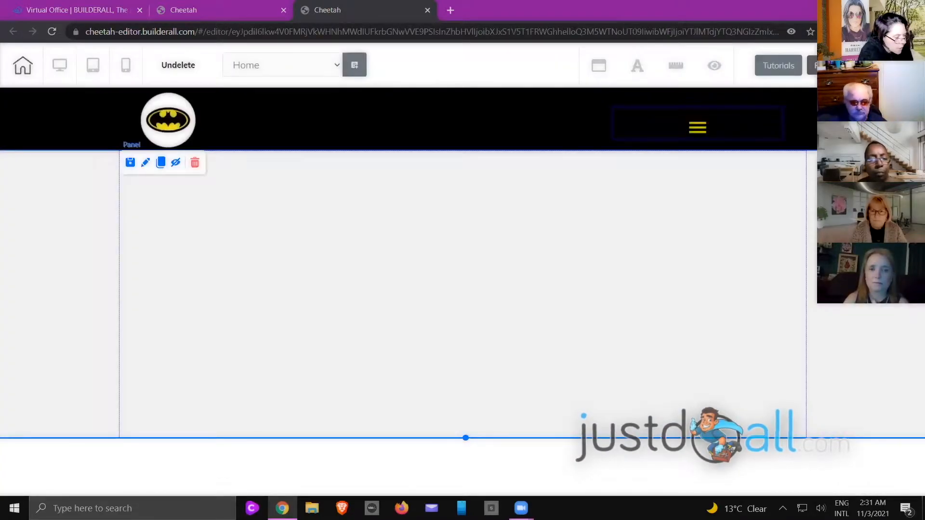
Examine the border and general color settings of the Big Menu Group and the Big Menu Page for the dropdown's outline
click(611, 142)
double_click(611, 142)
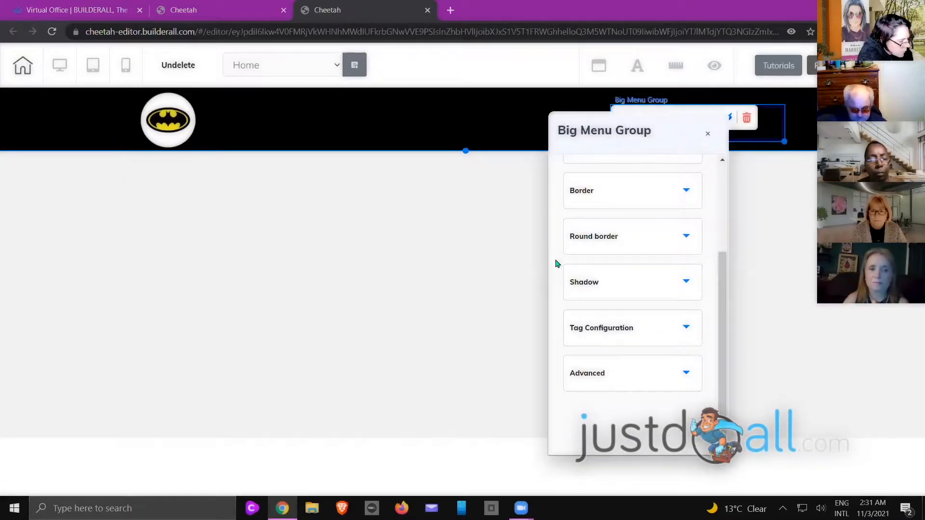
click(539, 266)
click(777, 132)
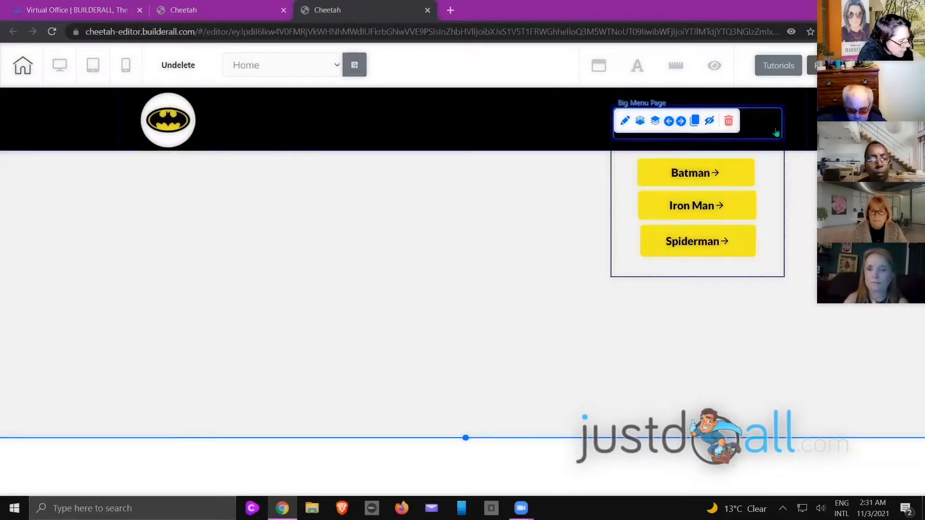
double_click(777, 133)
drag(665, 124, 460, 113)
click(432, 185)
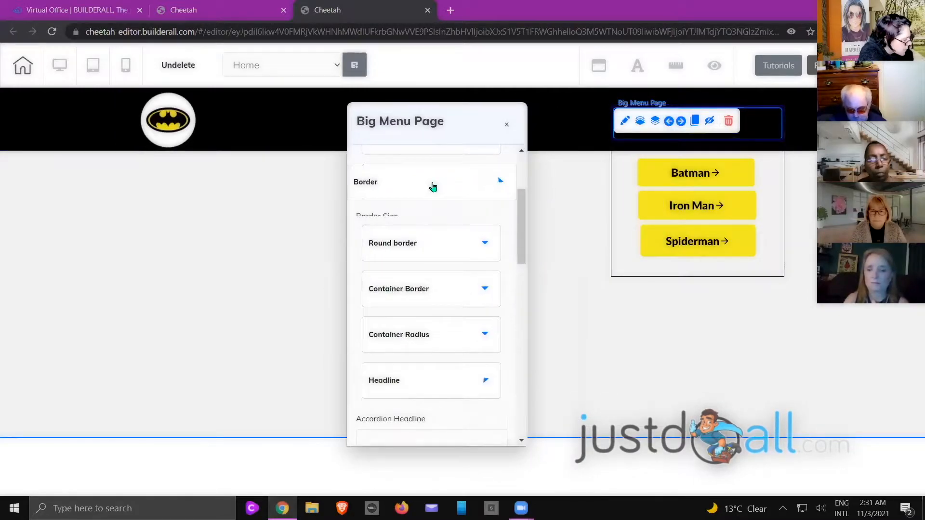
scroll(412, 252, down, 5)
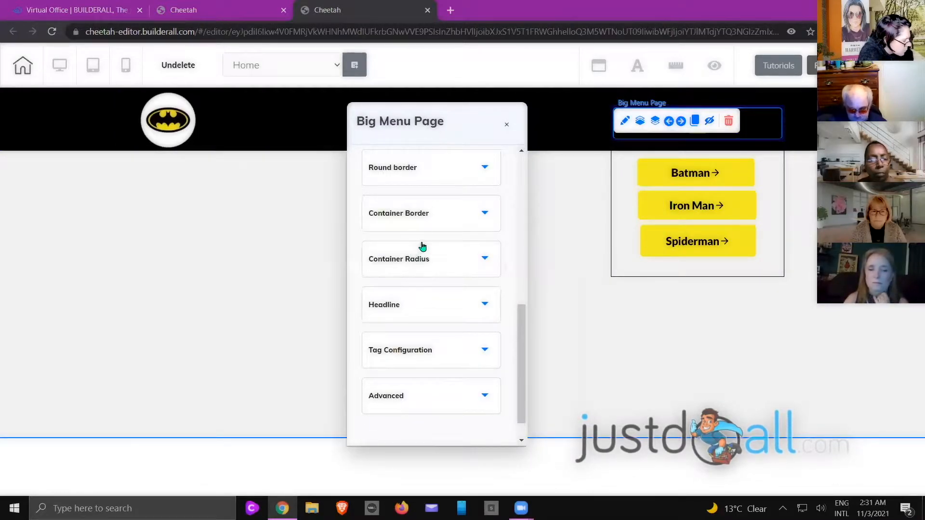
click(405, 215)
scroll(408, 218, down, 4)
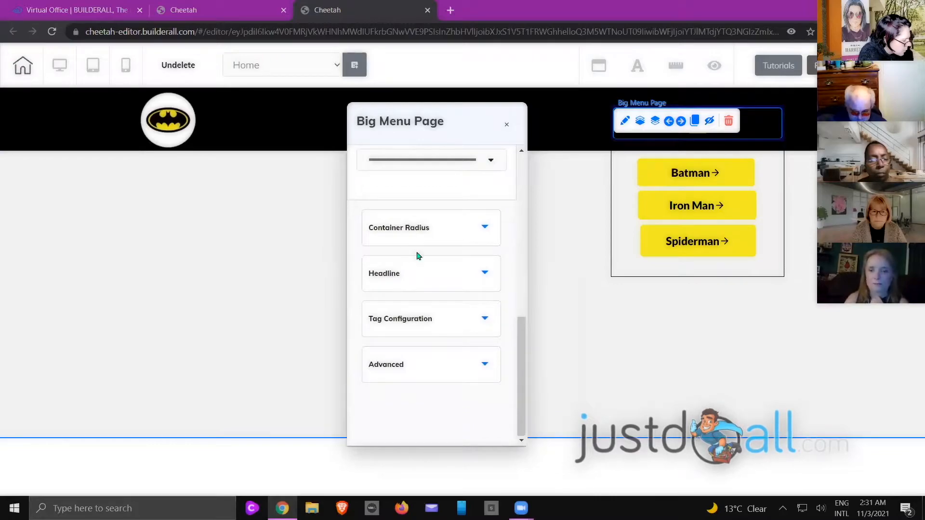
scroll(440, 251, up, 5)
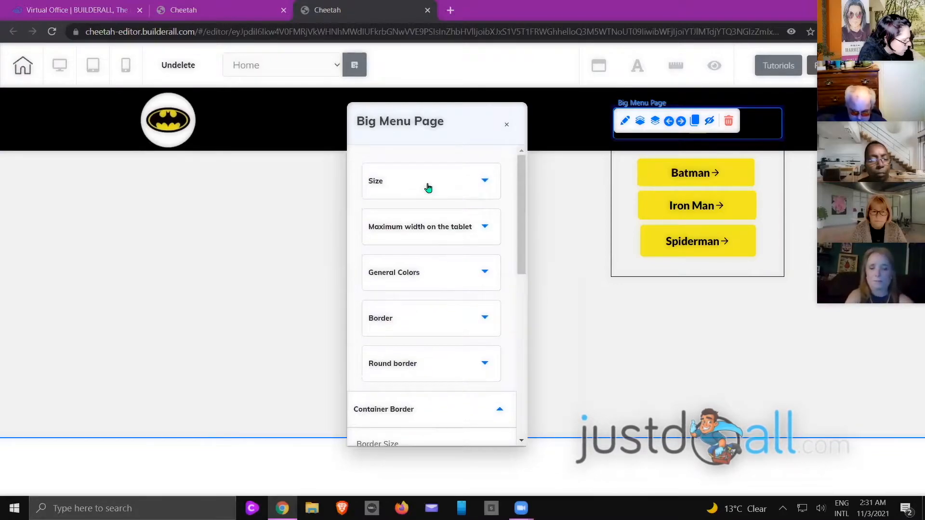
click(401, 279)
scroll(426, 272, down, 4)
scroll(432, 271, down, 7)
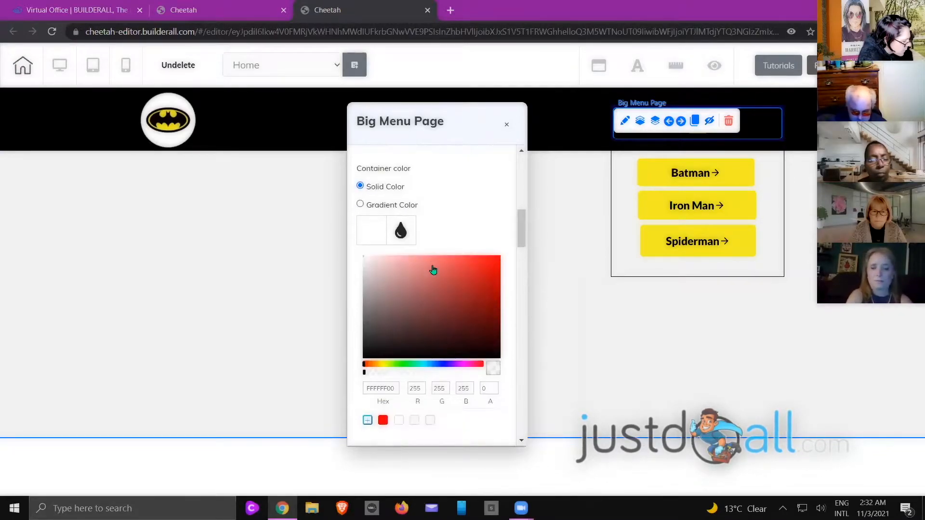
scroll(436, 270, down, 15)
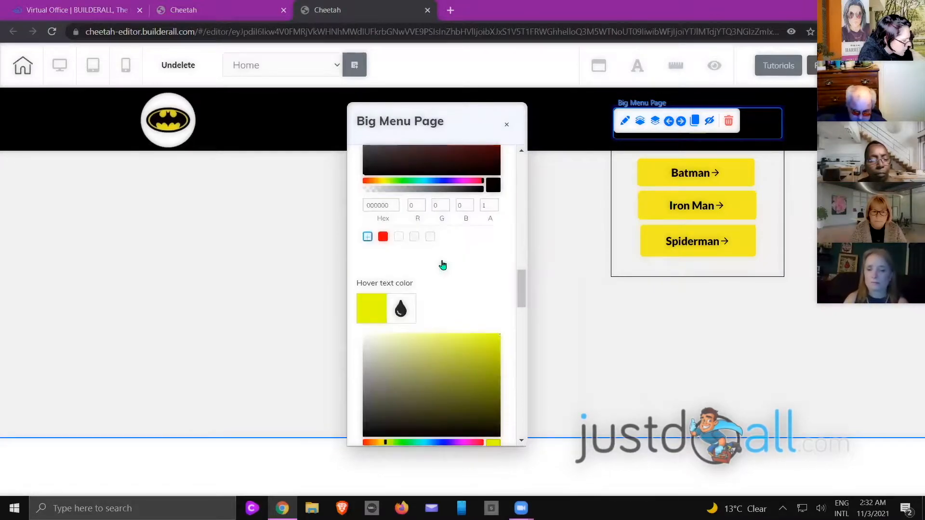
scroll(442, 265, down, 3)
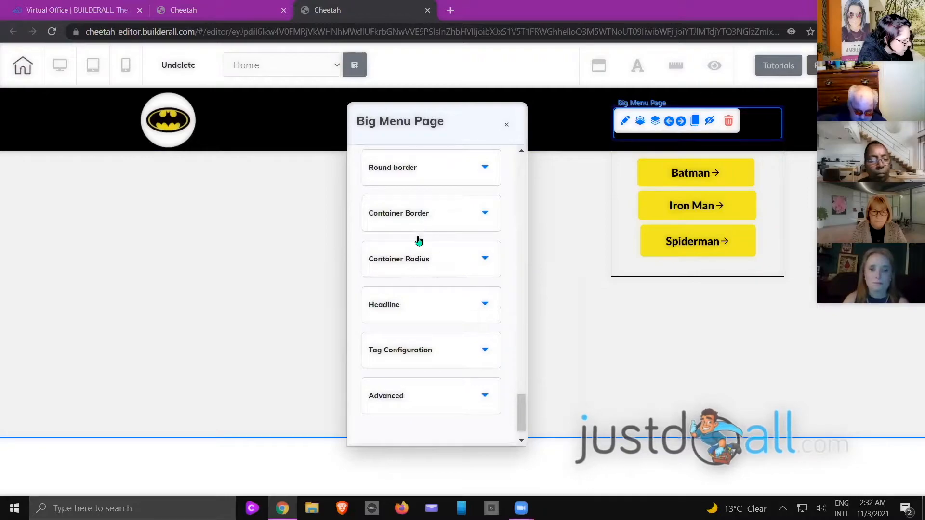
Remove the black container border around the Big Menu Page's dropdown
click(417, 212)
scroll(418, 234, down, 5)
scroll(424, 233, up, 2)
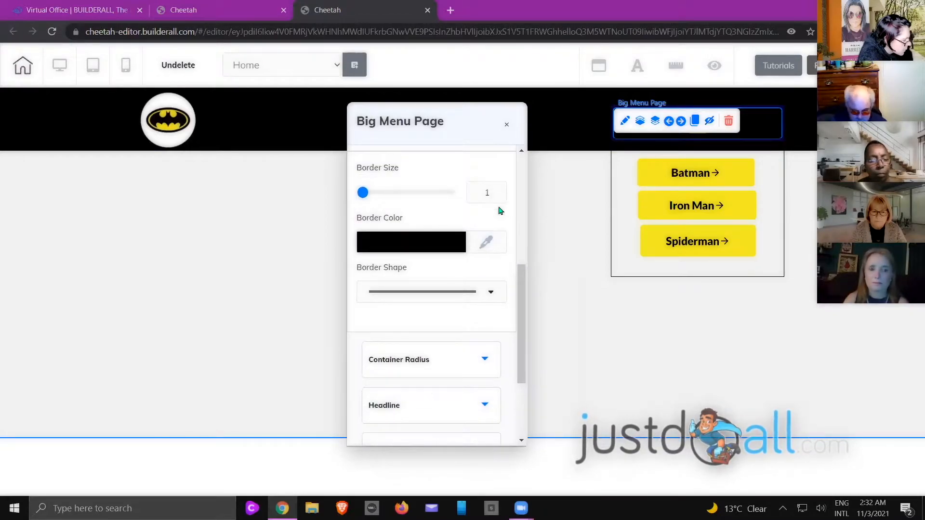
click(495, 197)
click(544, 277)
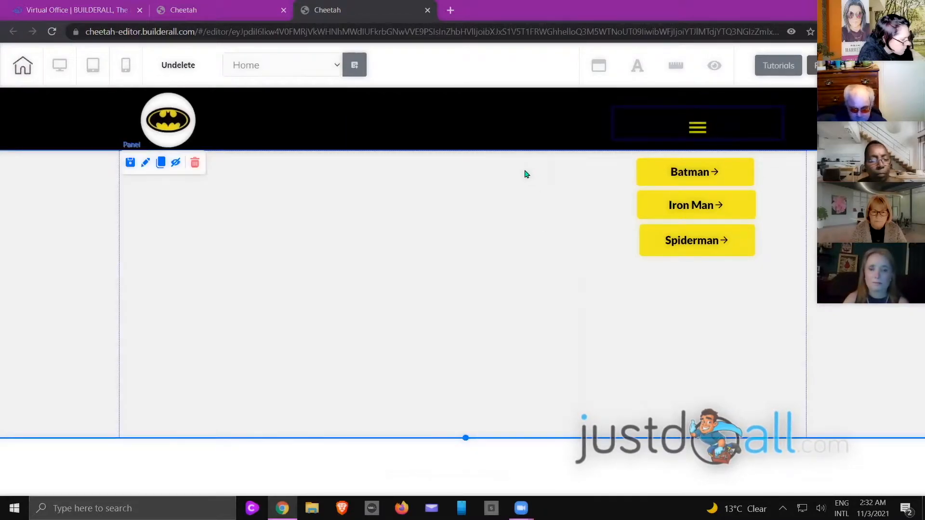
Remove the dark blue background color from the Big Menu Group in its general colors
click(613, 111)
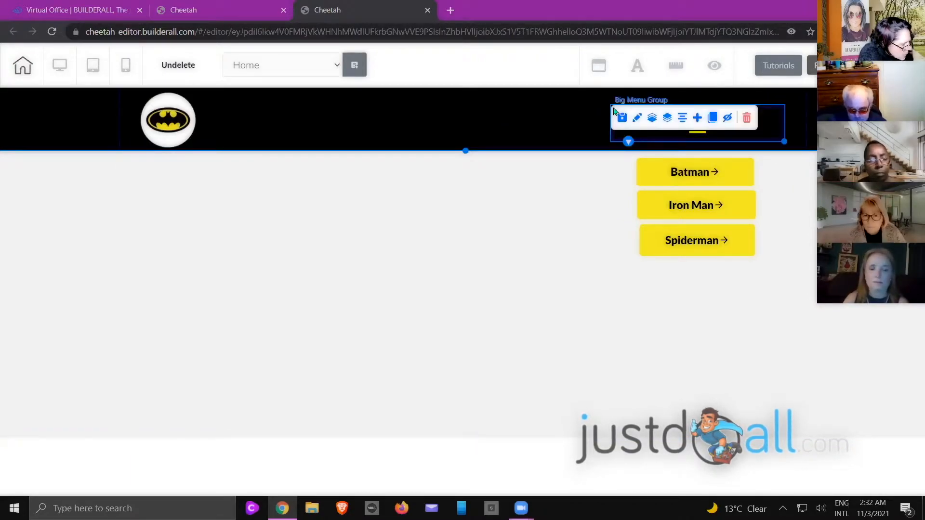
double_click(613, 135)
click(608, 198)
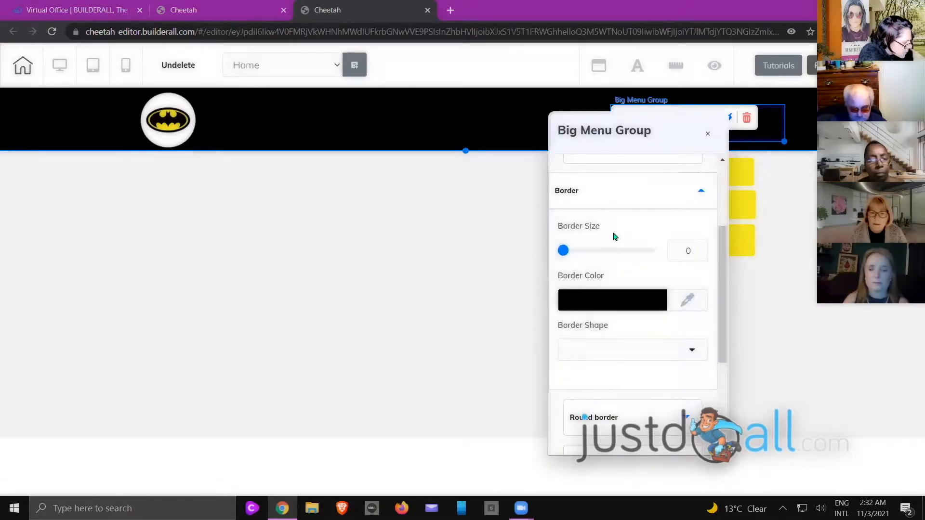
scroll(622, 250, down, 3)
scroll(626, 250, up, 5)
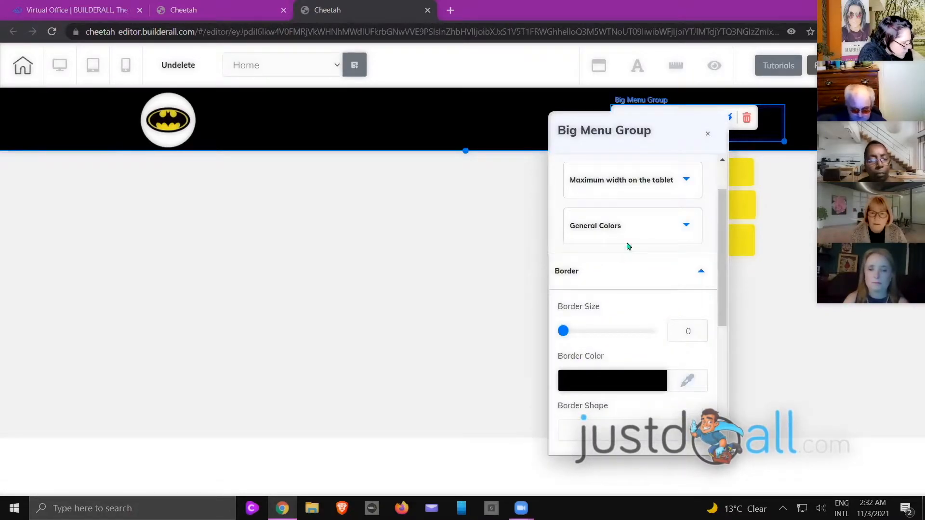
click(599, 227)
scroll(602, 227, down, 3)
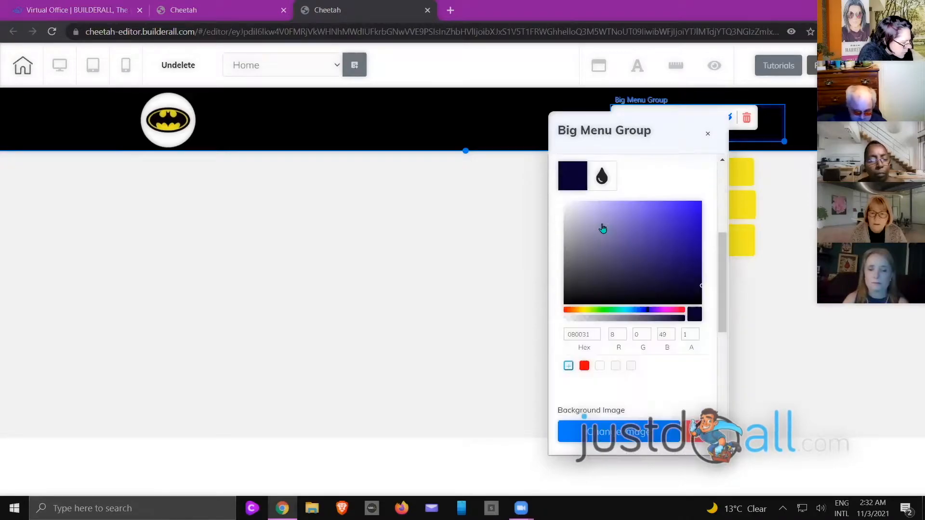
click(466, 285)
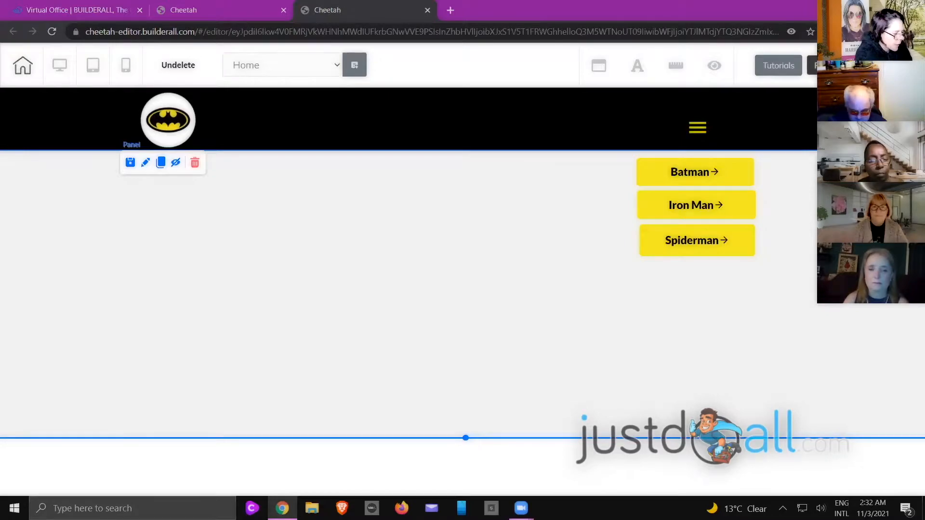
Preview the page and toggle the hamburger menu to check its superhero button dropdown
key(ctrl+s)
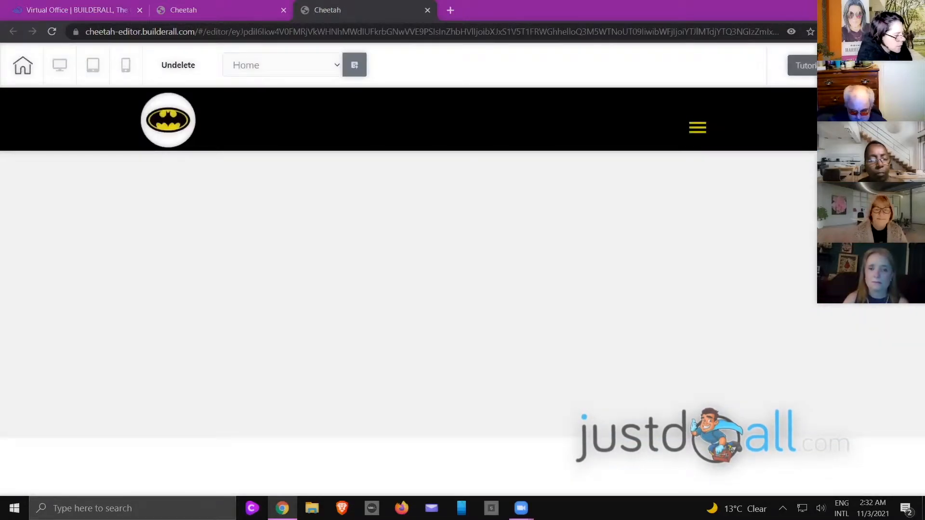
click(700, 134)
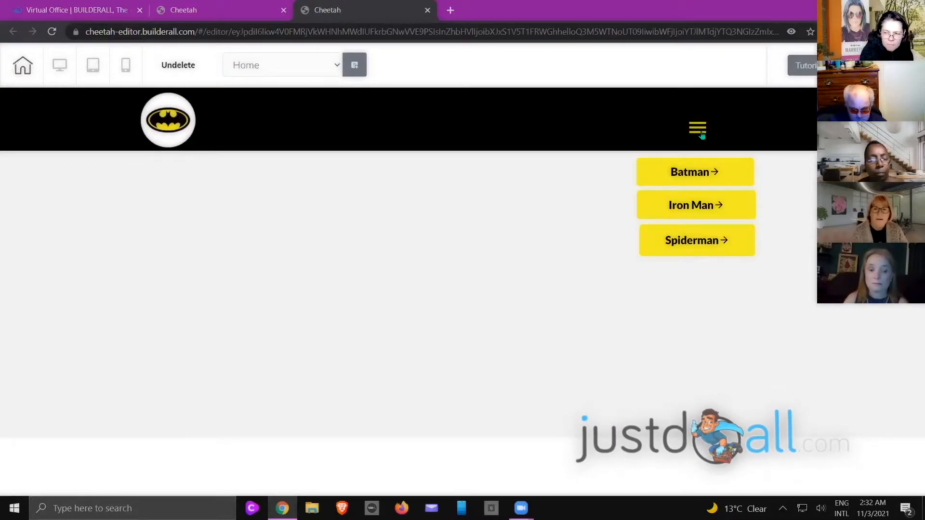
click(701, 135)
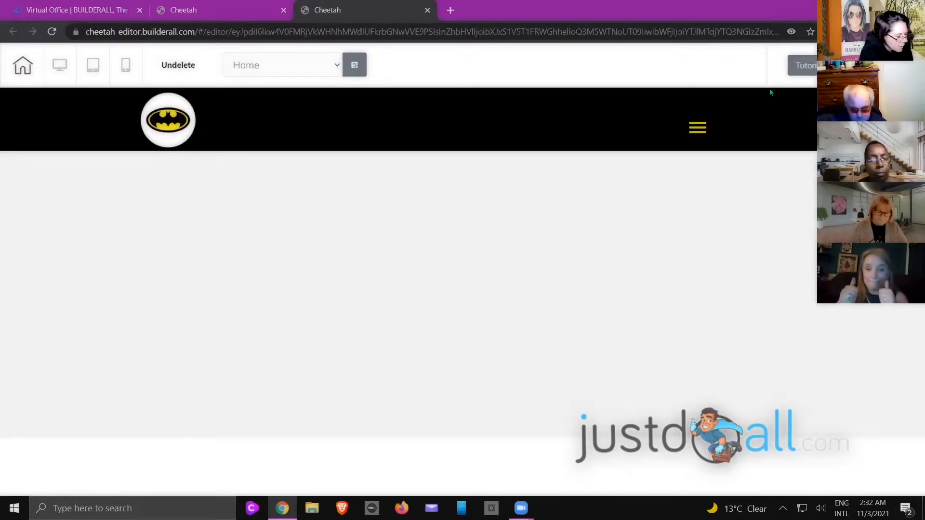
click(698, 133)
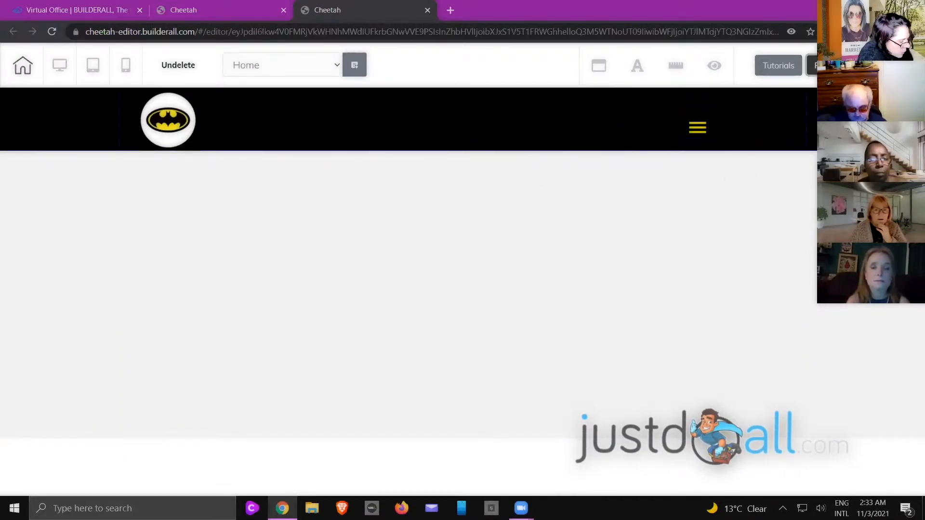
Duplicate the black header panel and shorten the light grey panel between the two headers
click(61, 117)
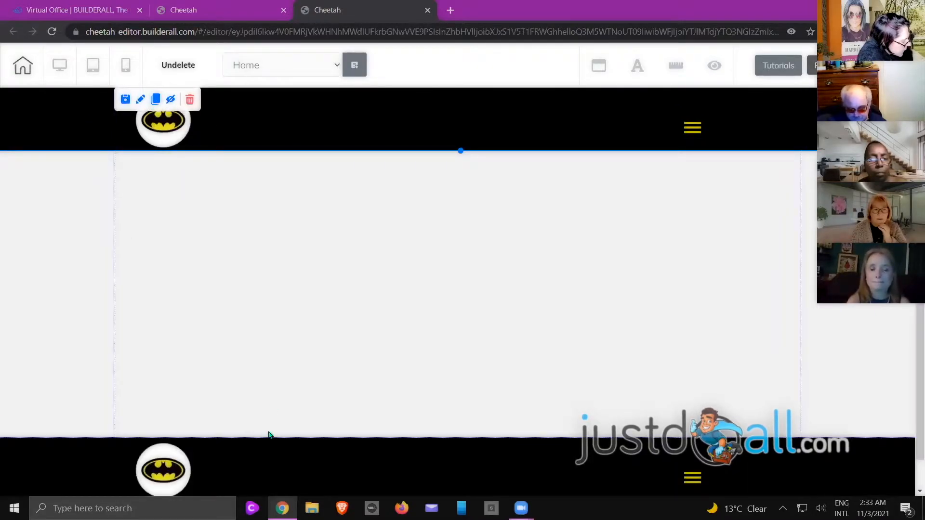
click(487, 382)
drag(462, 436, 458, 228)
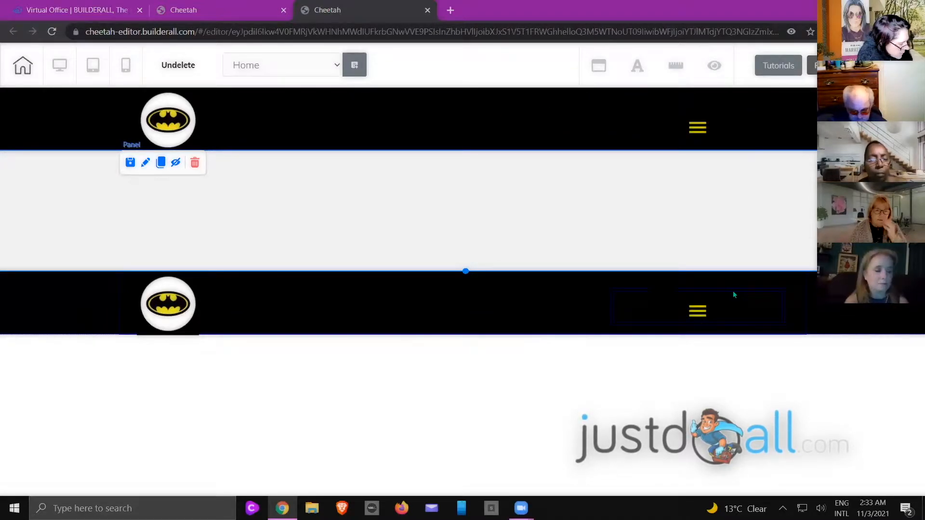
Move the duplicated header's Big Menu Group out below the panel and delete it
drag(731, 291, 530, 422)
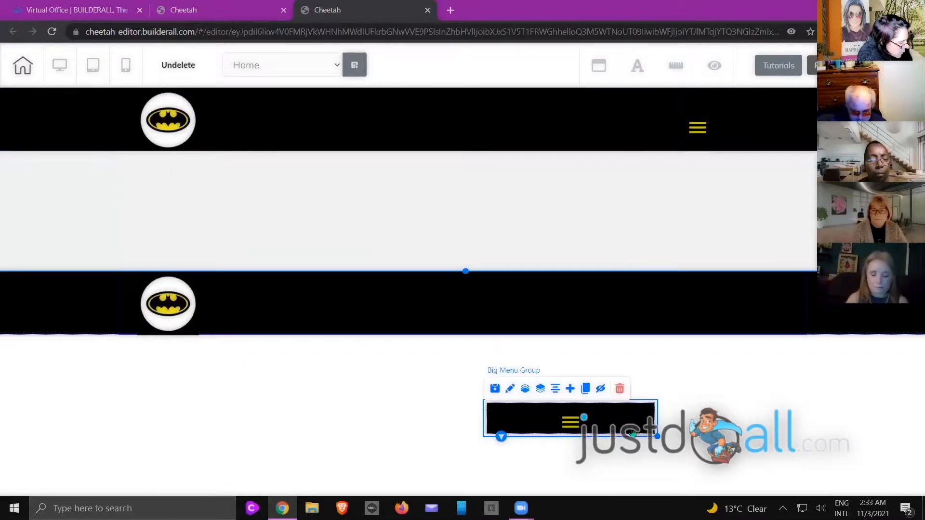
click(620, 389)
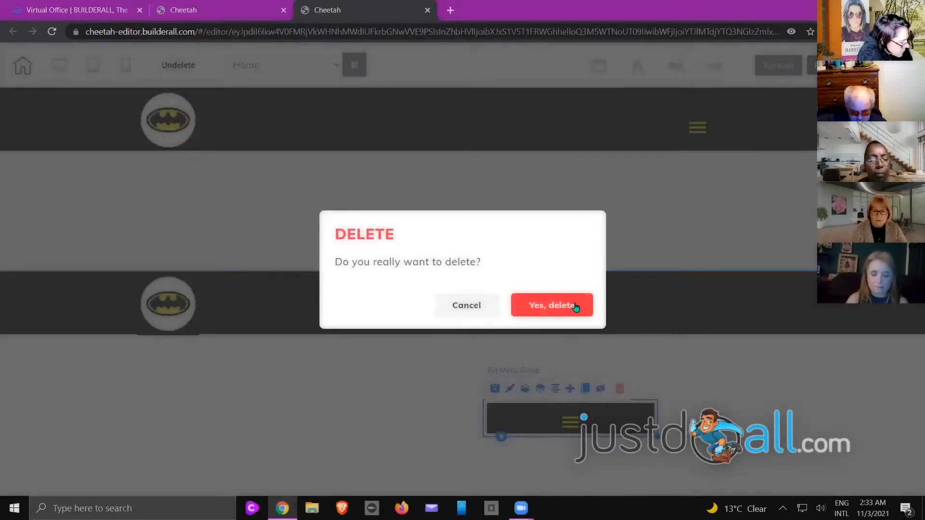
click(574, 364)
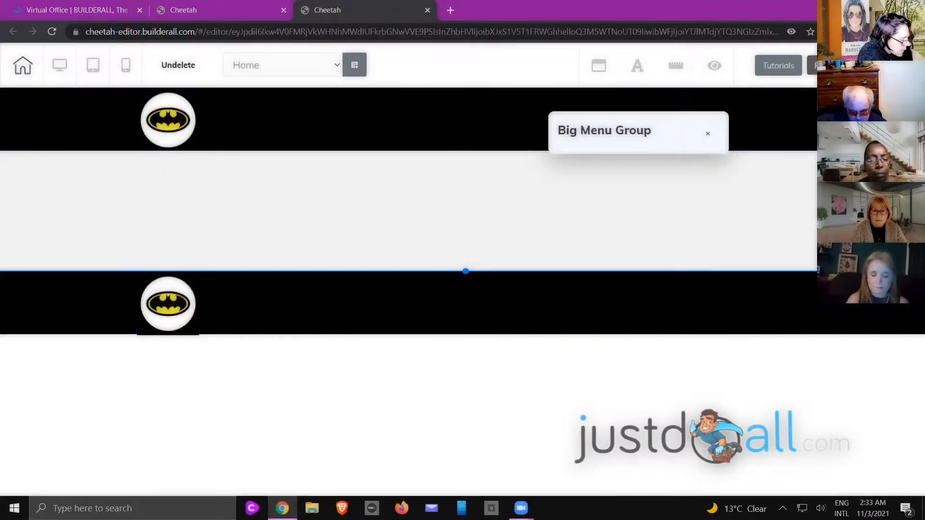
click(707, 133)
Add a horizontal Menu element with Home, About, Services, Projects and Contact Us beside the logo in the duplicated header
scroll(773, 199, up, 5)
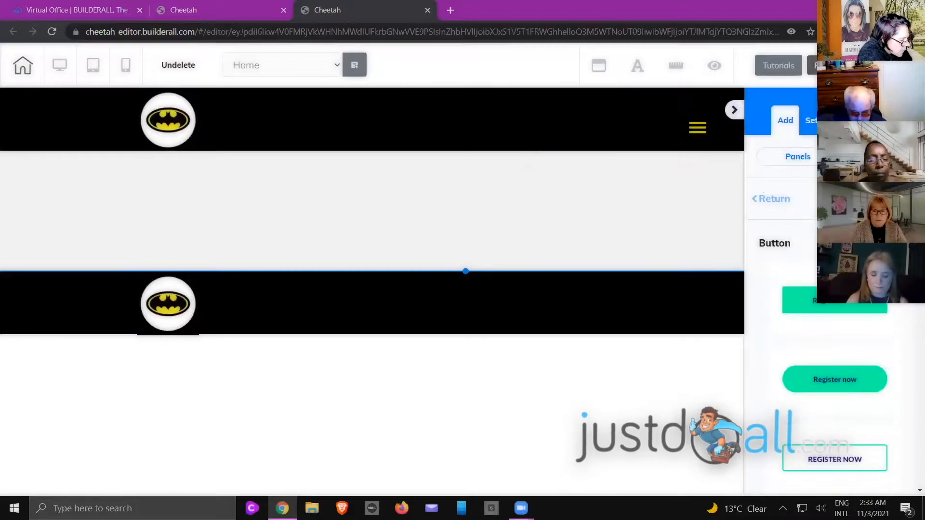
click(773, 201)
scroll(790, 202, down, 5)
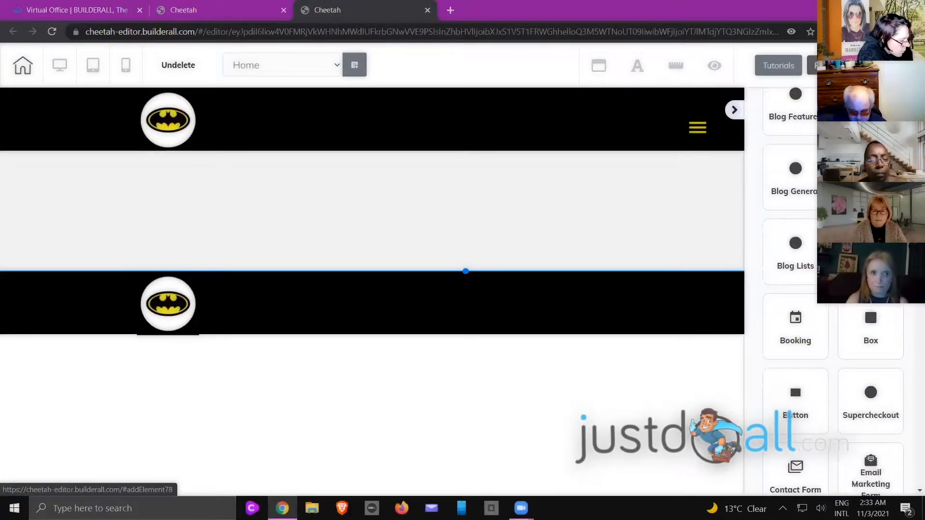
scroll(833, 289, down, 10)
scroll(801, 278, down, 2)
click(801, 279)
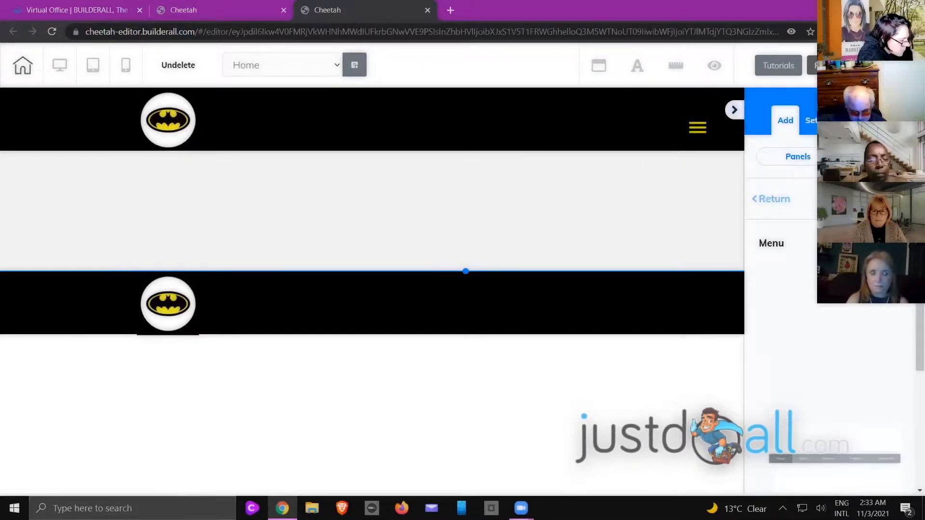
drag(823, 460, 476, 287)
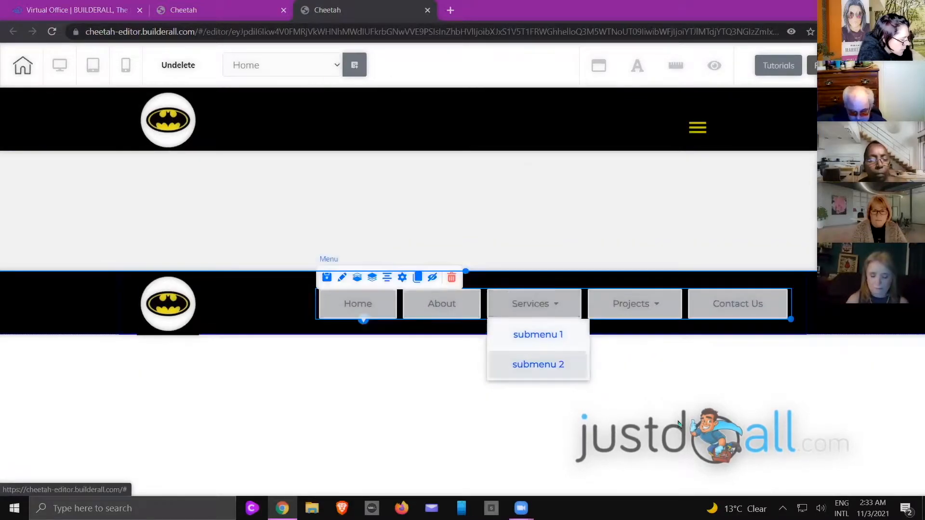
click(418, 332)
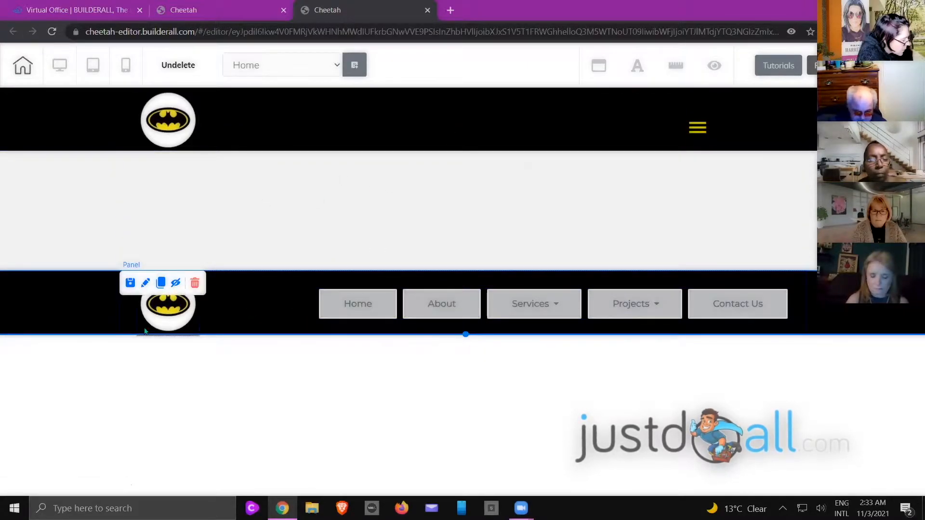
Switch the editor to the mobile layout and open the upper header's hamburger dropdown
click(143, 204)
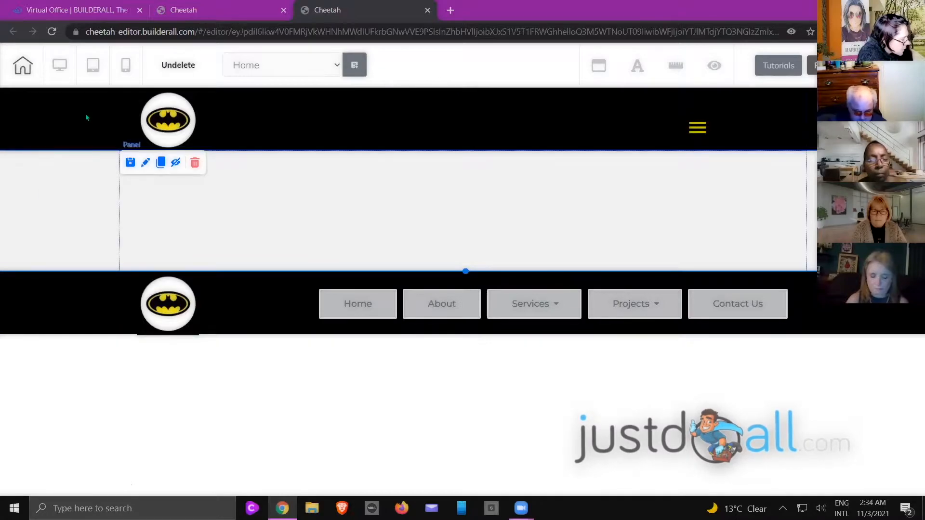
click(128, 63)
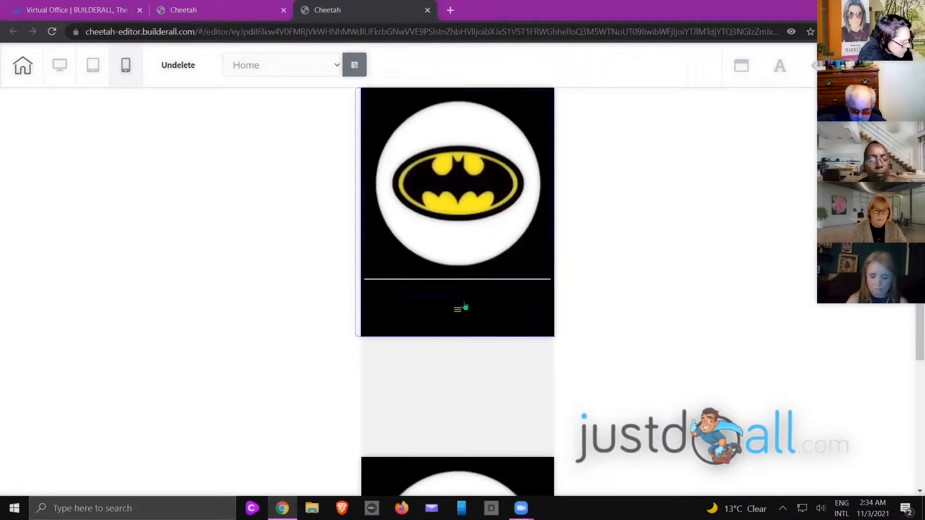
click(457, 309)
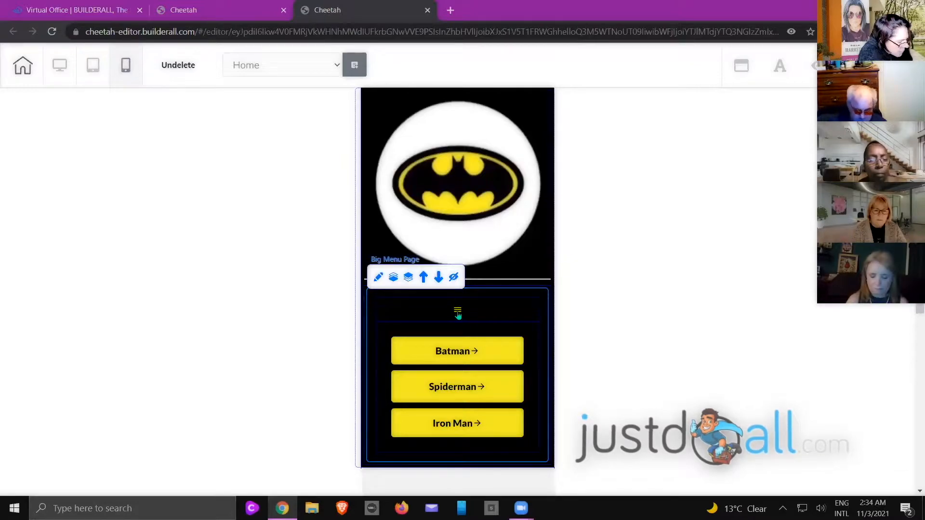
Open and close the dropdowns of the upper Big Menu and the duplicated header's regular menu to compare them on mobile
click(458, 312)
click(458, 313)
click(458, 312)
scroll(635, 318, down, 4)
click(532, 477)
scroll(564, 410, down, 3)
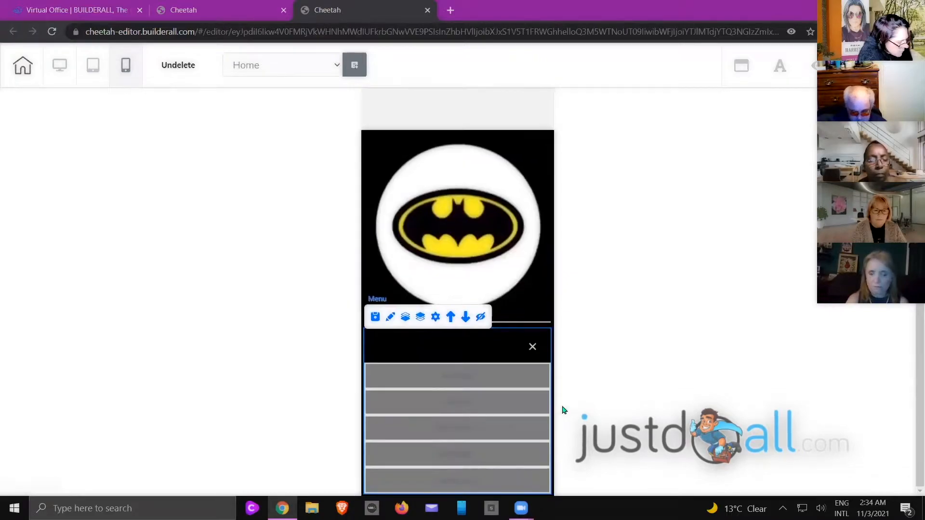
click(532, 347)
click(532, 478)
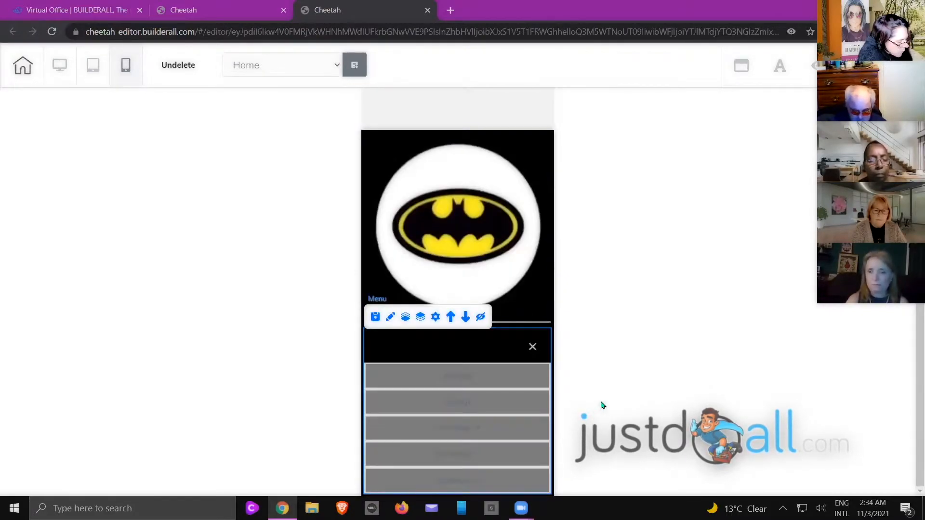
click(532, 348)
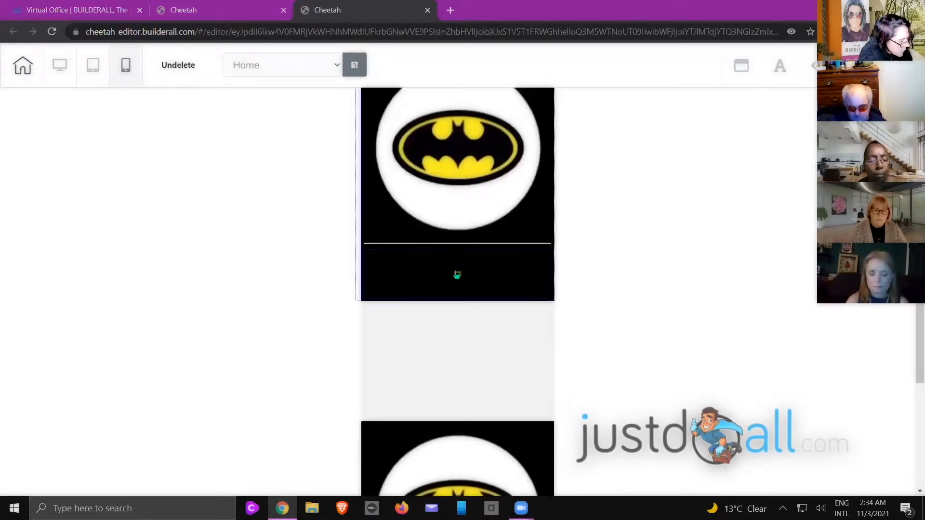
click(458, 276)
click(458, 276)
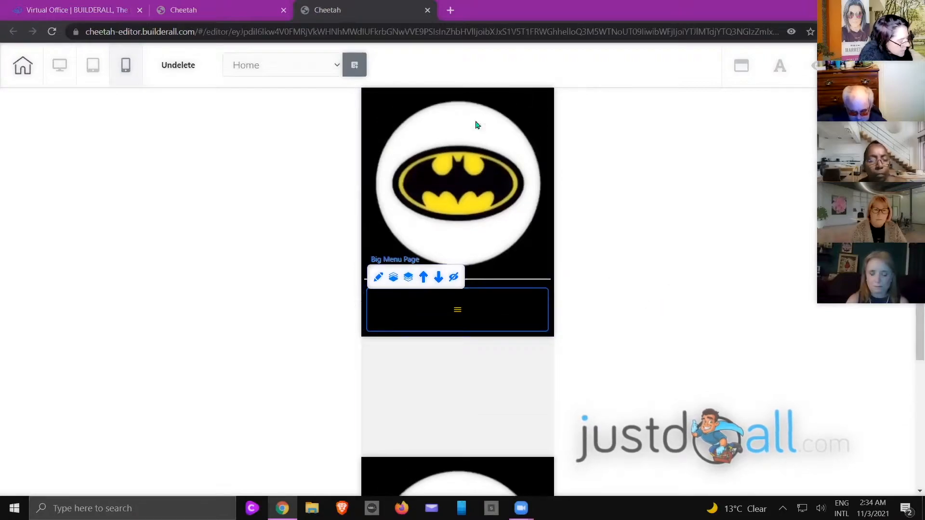
Hide the upper Big Menu header panel and the light grey panel in the mobile layout
click(357, 100)
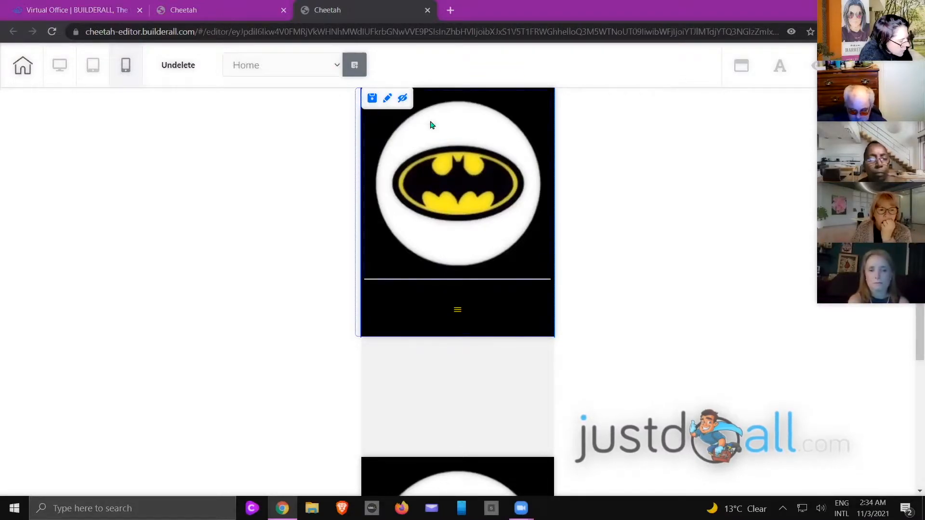
click(509, 241)
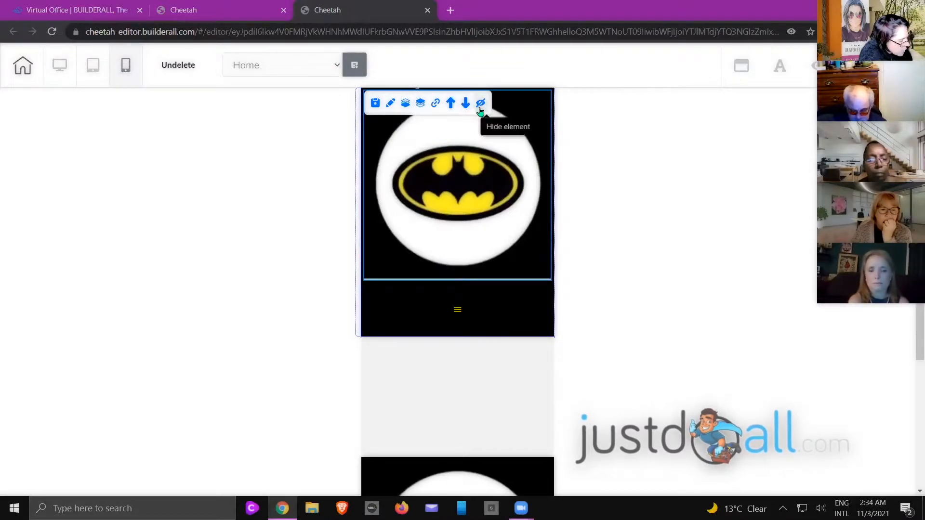
click(360, 118)
click(403, 99)
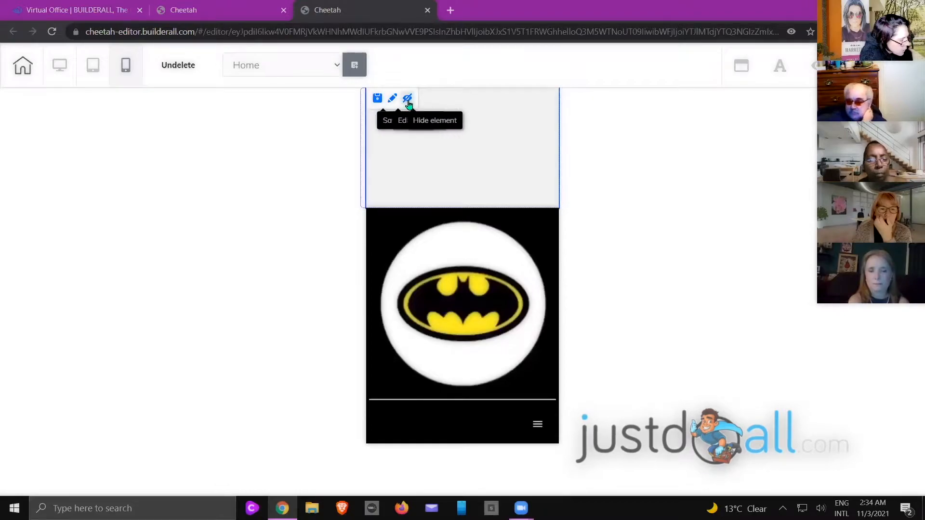
click(409, 100)
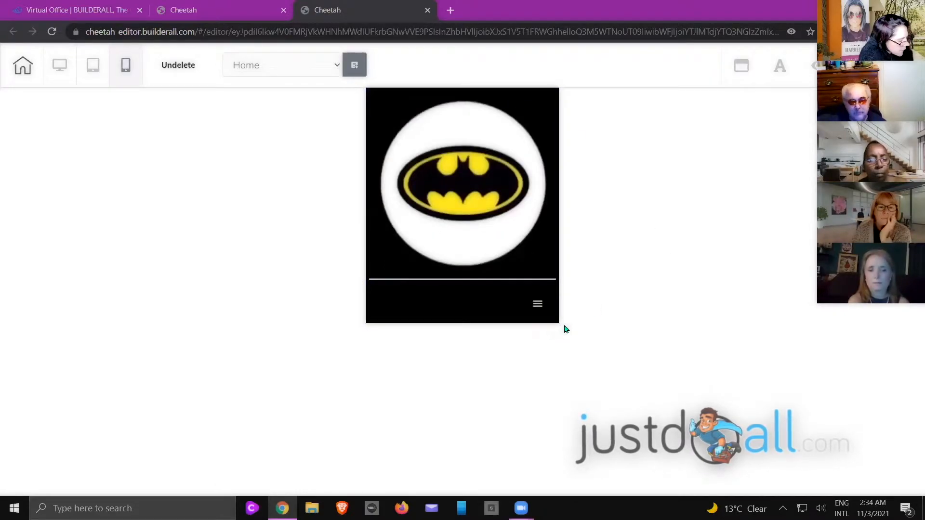
click(489, 212)
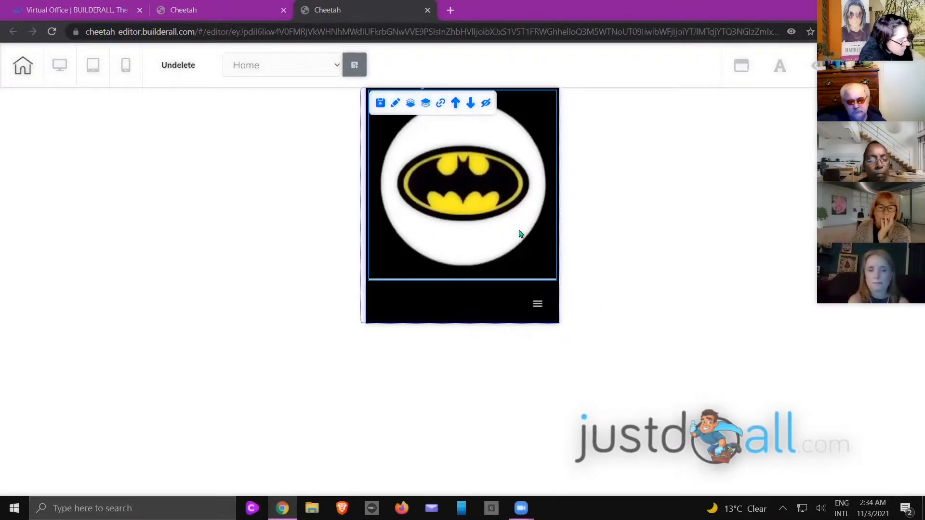
Return to the desktop layout and open the Brand settings of the duplicated header's Menu element
click(60, 65)
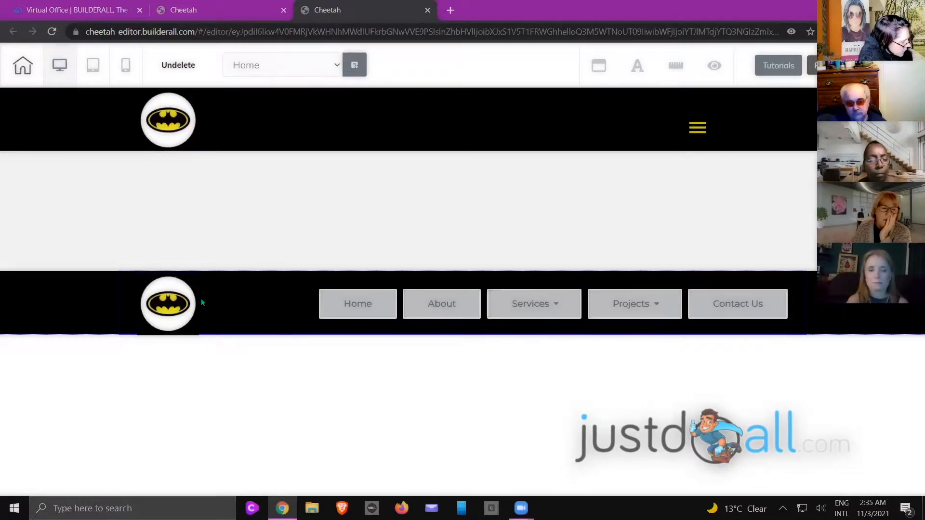
click(359, 299)
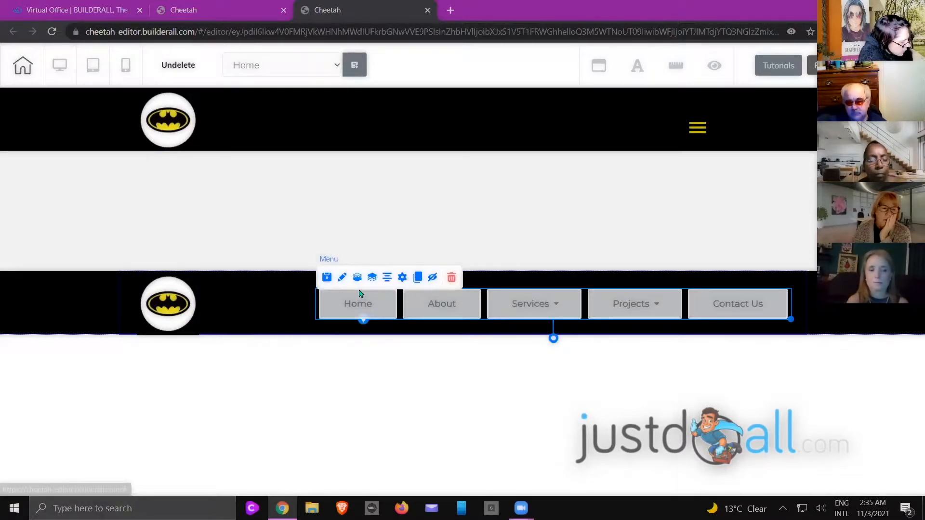
double_click(362, 305)
drag(659, 319, 670, 111)
scroll(659, 204, down, 3)
scroll(659, 207, down, 10)
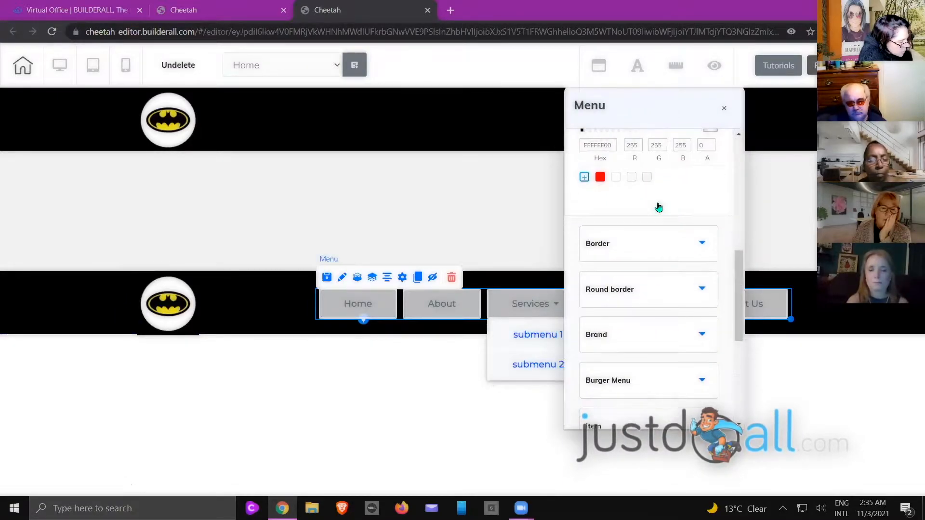
click(621, 182)
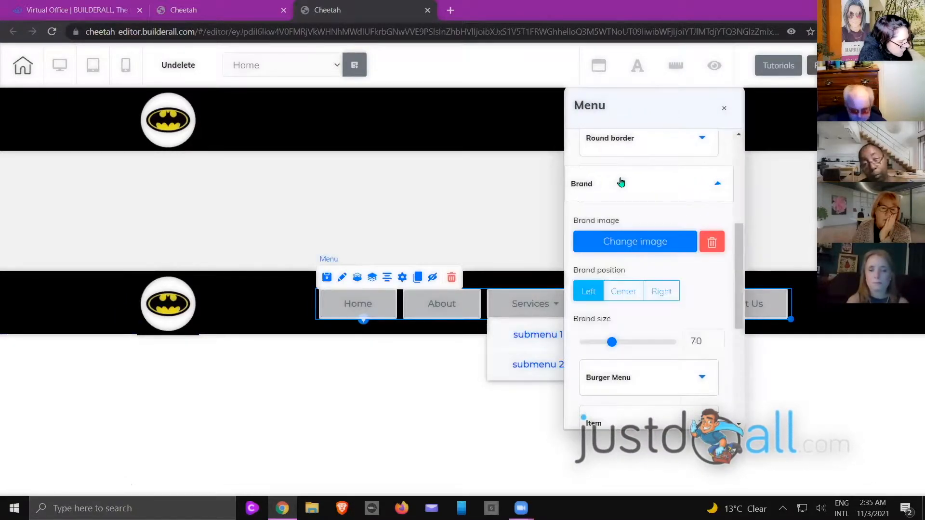
Set the Batman logo from the user files as the Menu's brand image
click(638, 243)
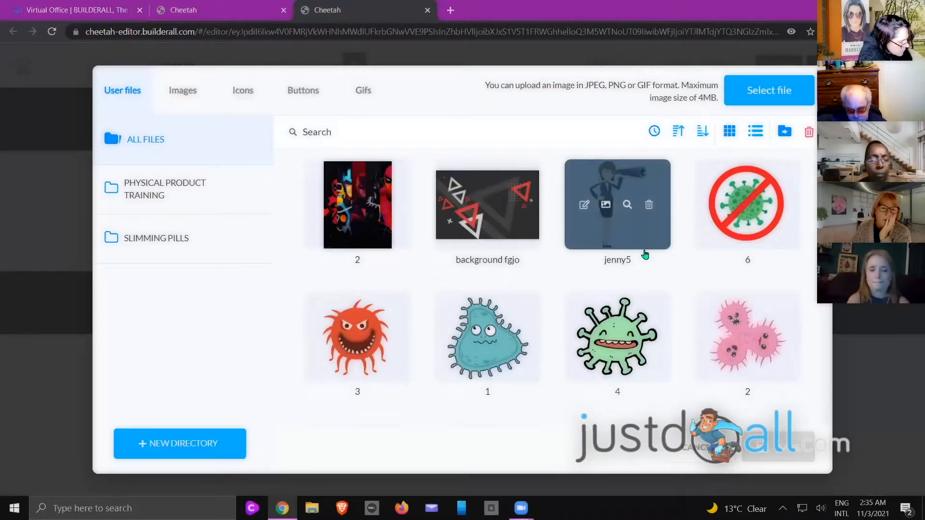
scroll(650, 250, down, 10)
scroll(653, 248, down, 15)
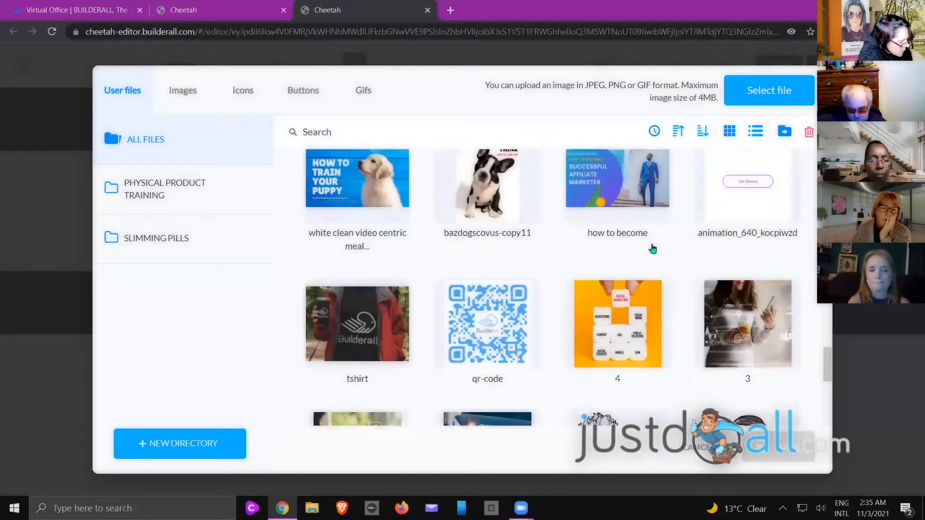
scroll(660, 248, down, 20)
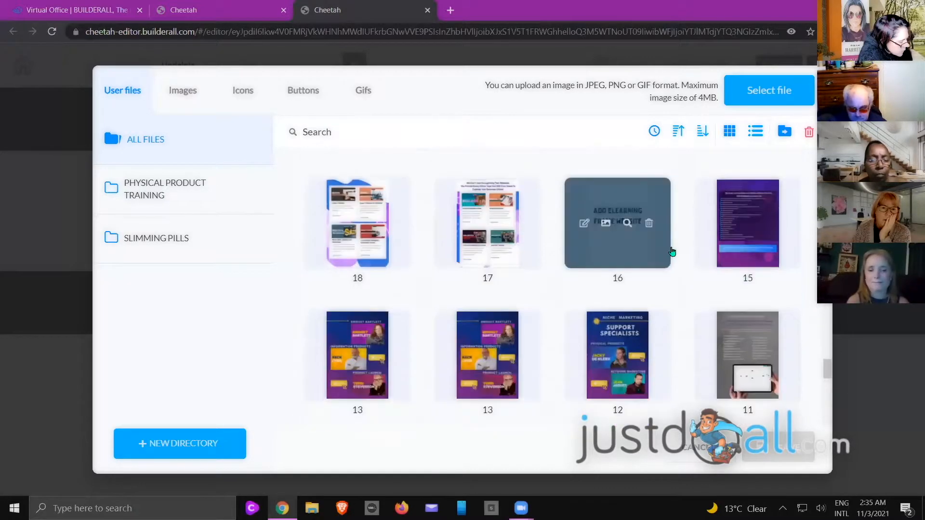
scroll(672, 250, down, 20)
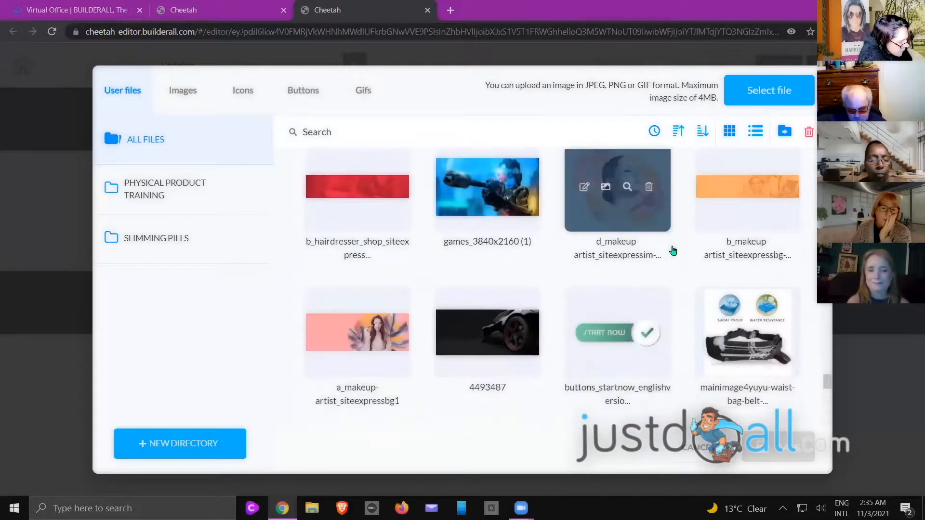
scroll(673, 250, down, 8)
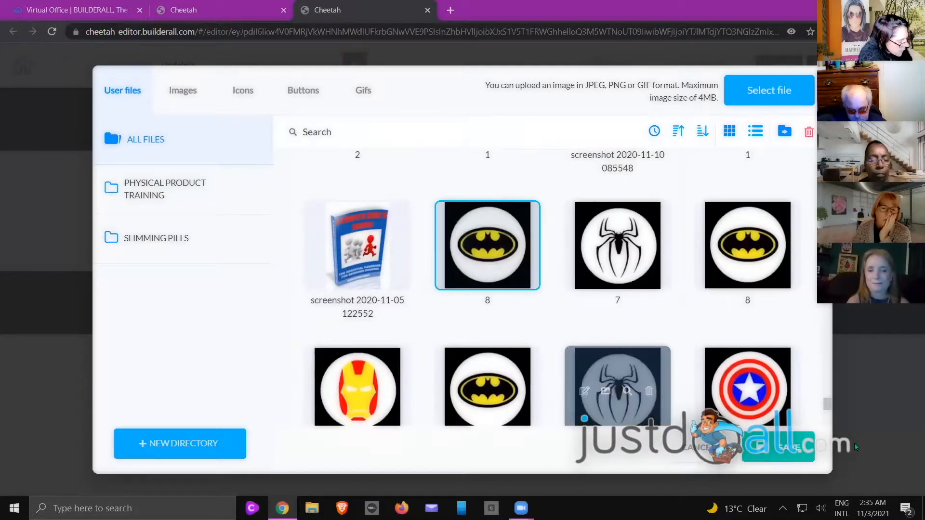
click(772, 452)
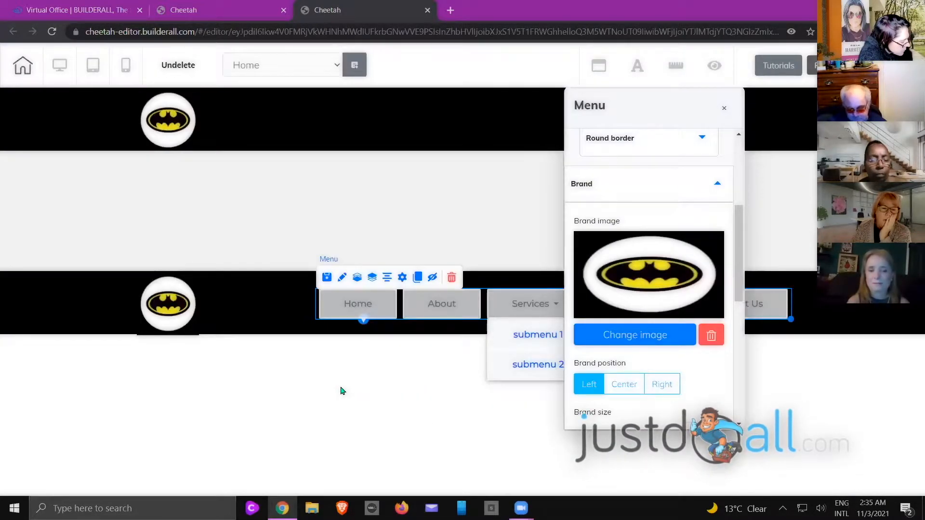
Delete the separate Batman logo image from the duplicated header
click(181, 311)
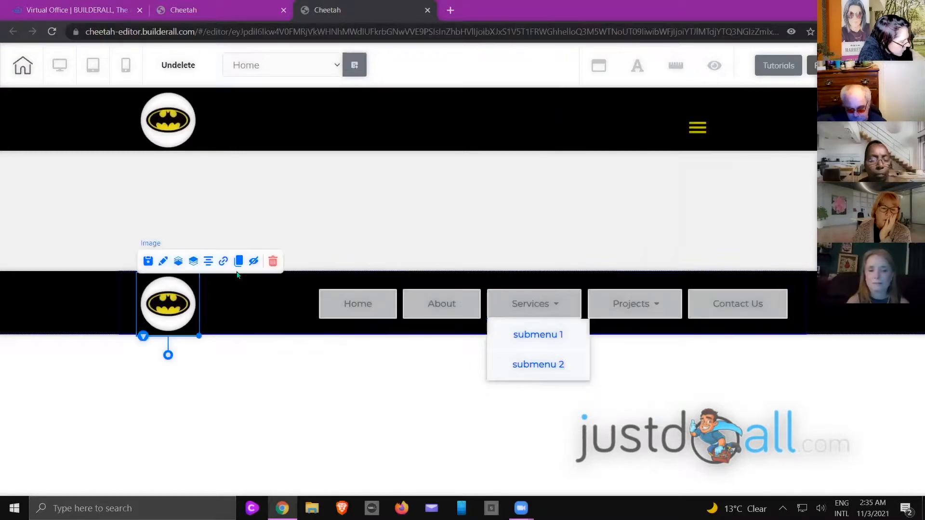
click(273, 261)
click(548, 306)
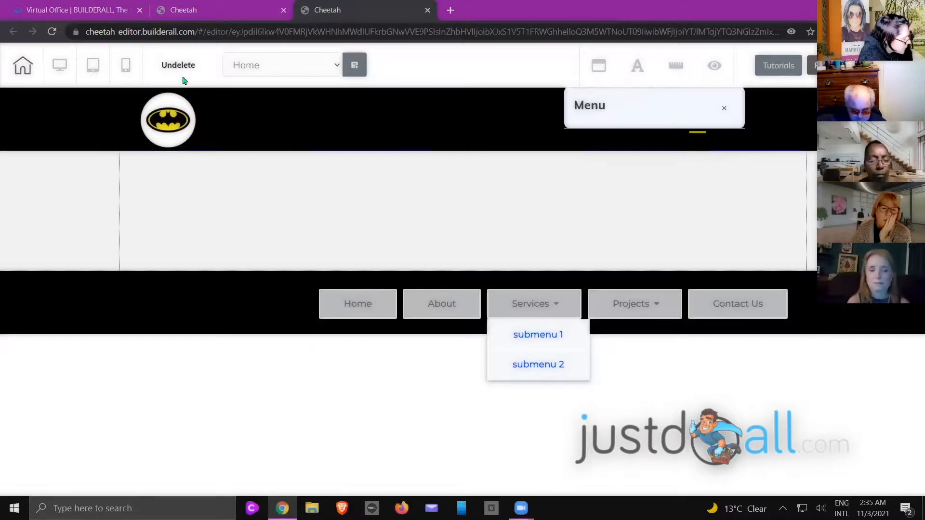
In the mobile layout, try the Menu's brand image centred, then set its size to 97 and its position to Left
click(125, 64)
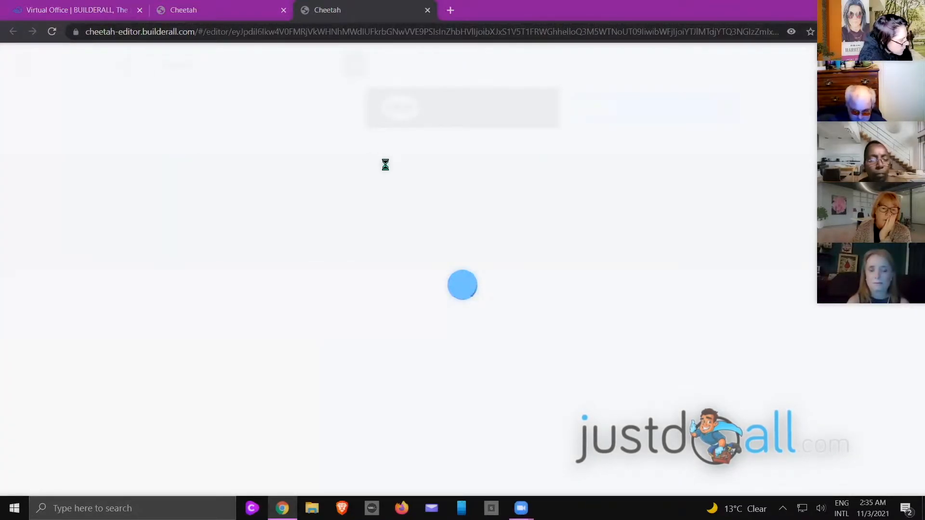
click(407, 116)
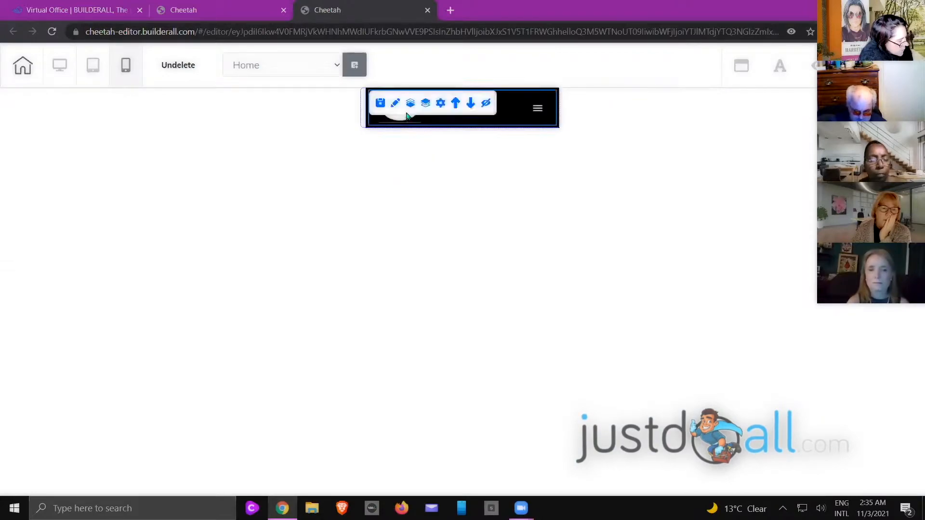
double_click(407, 124)
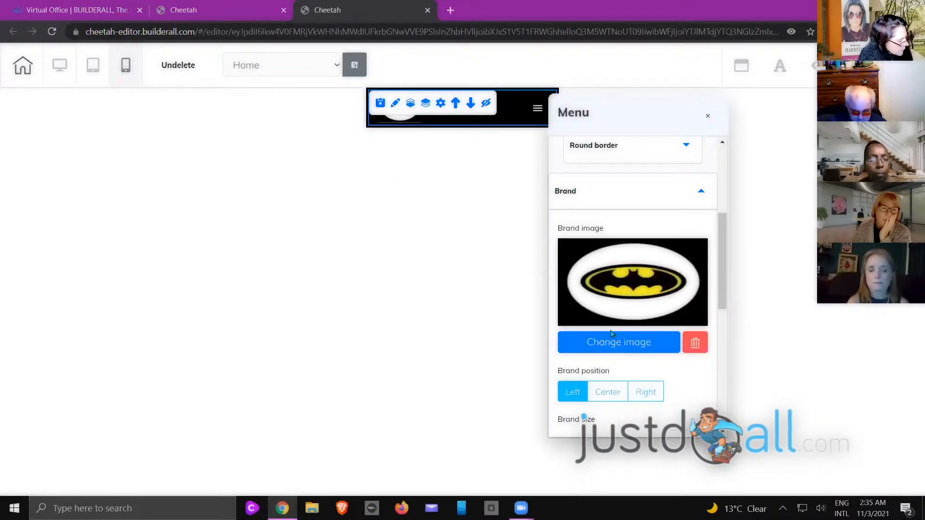
click(607, 391)
scroll(640, 318, down, 3)
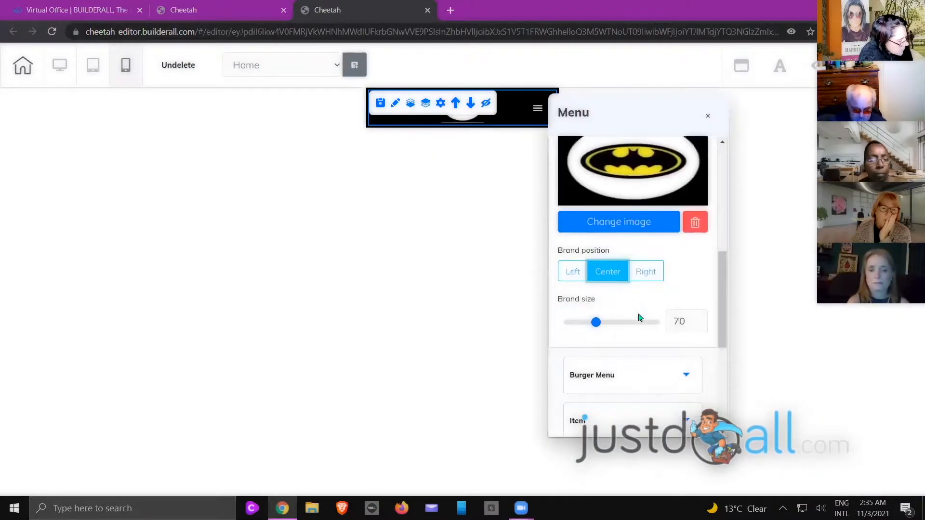
click(701, 320)
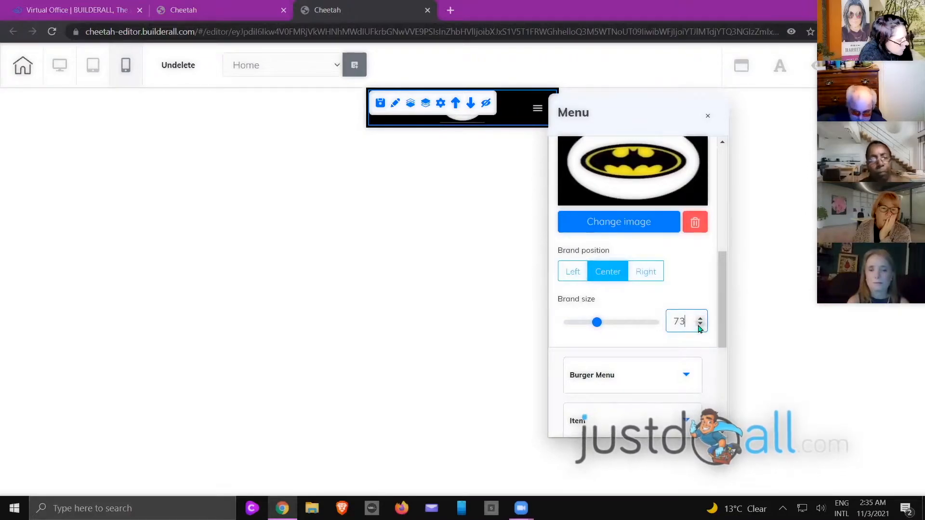
drag(599, 323, 607, 324)
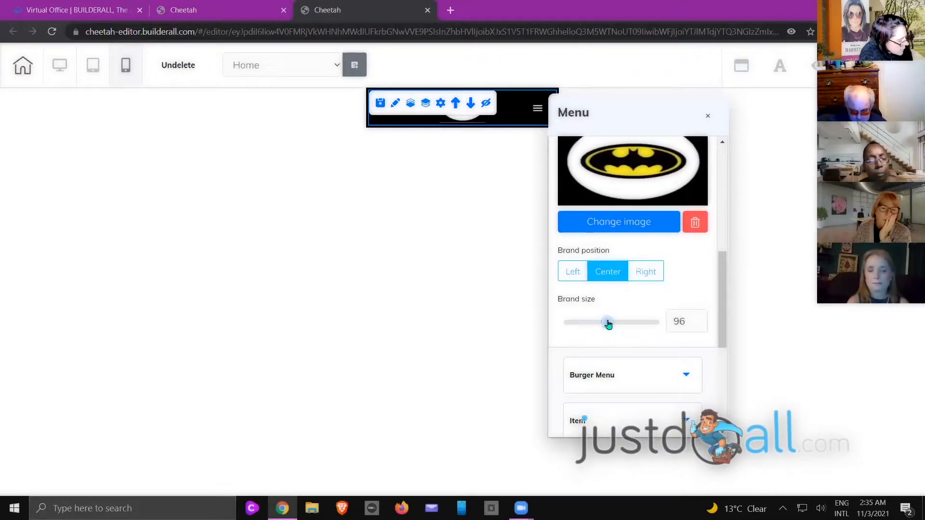
click(572, 271)
click(707, 116)
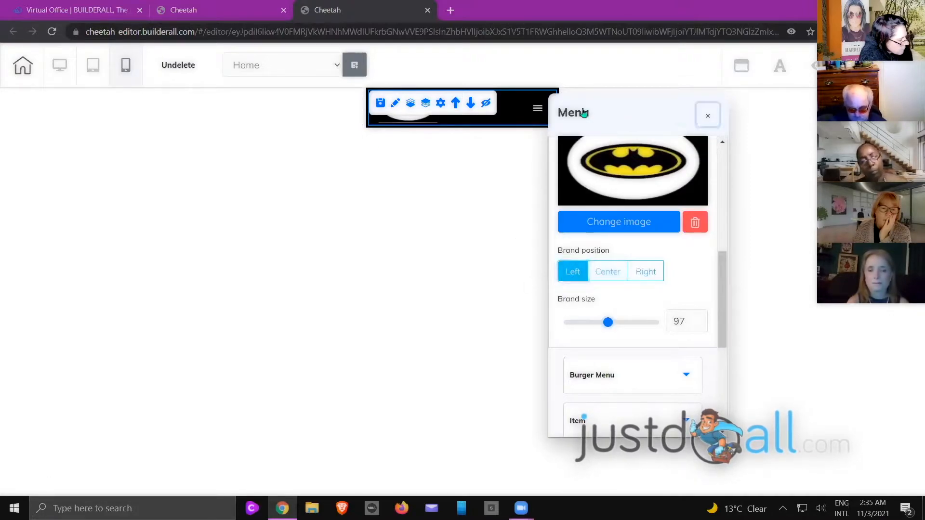
click(366, 128)
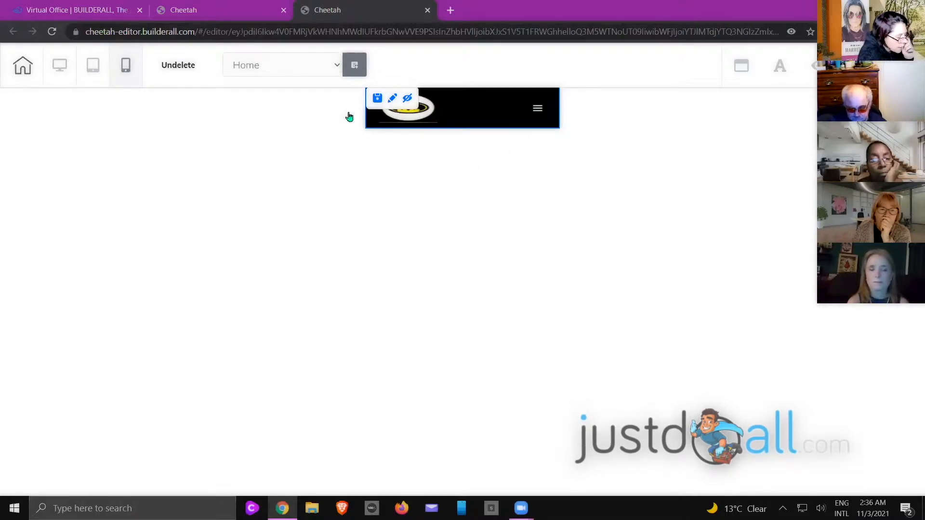
Switch back to the desktop layout and check the upper header's hamburger dropdown by opening and closing it
click(65, 59)
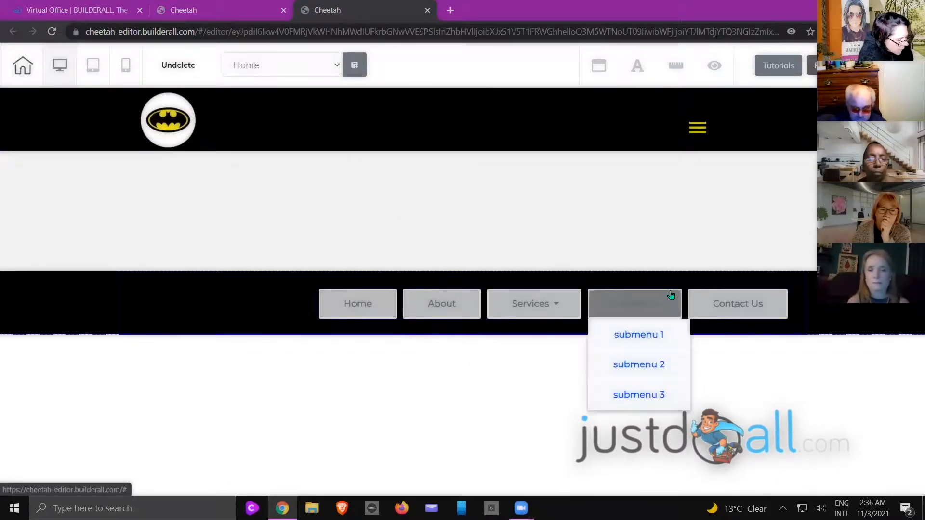
click(701, 133)
click(502, 125)
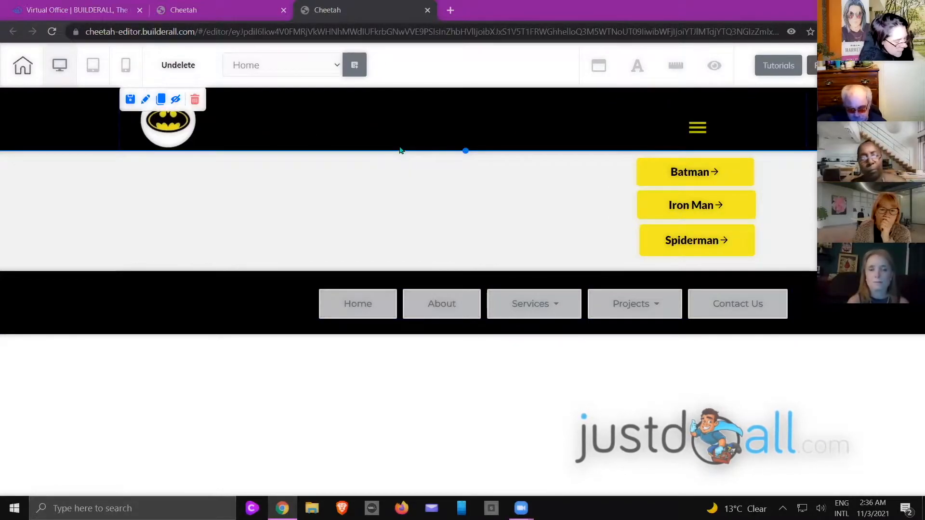
click(697, 130)
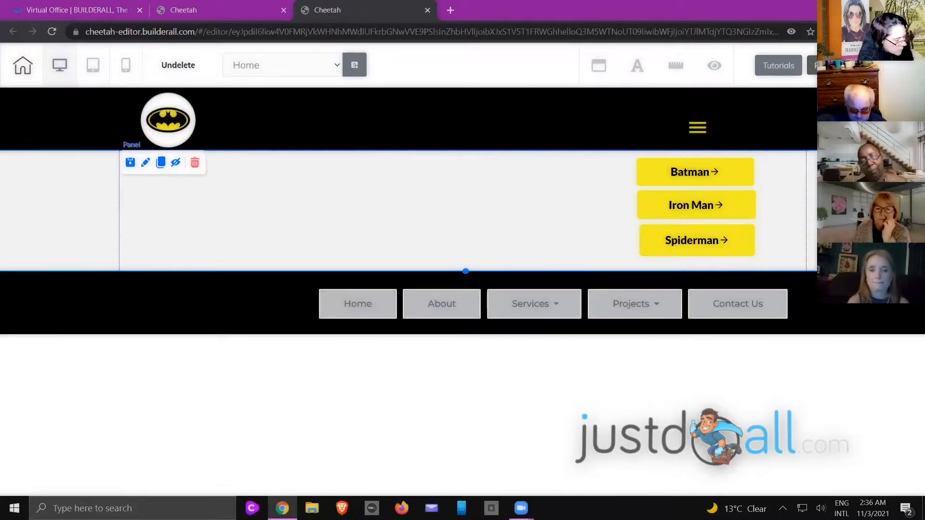
click(698, 130)
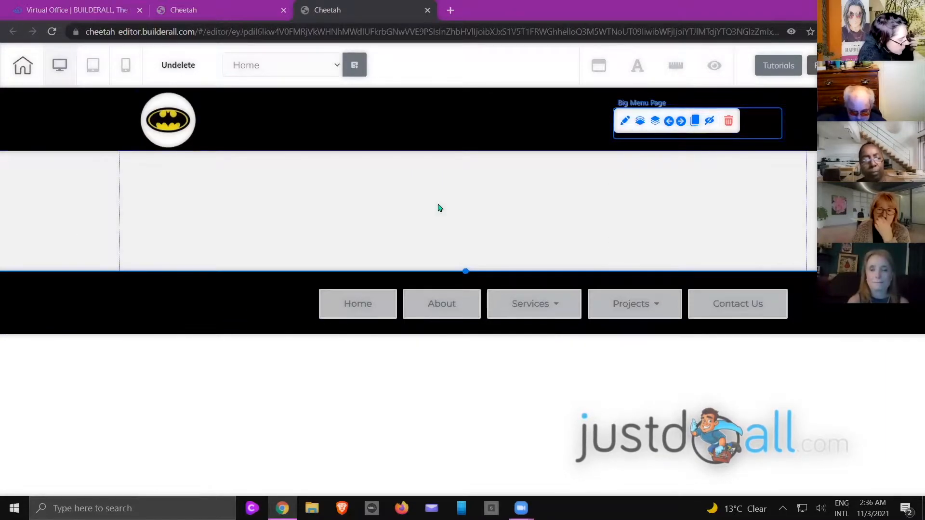
Delete the lower header panel with the regular menu and the empty grey panel beneath the upper header
click(128, 302)
click(195, 285)
click(549, 307)
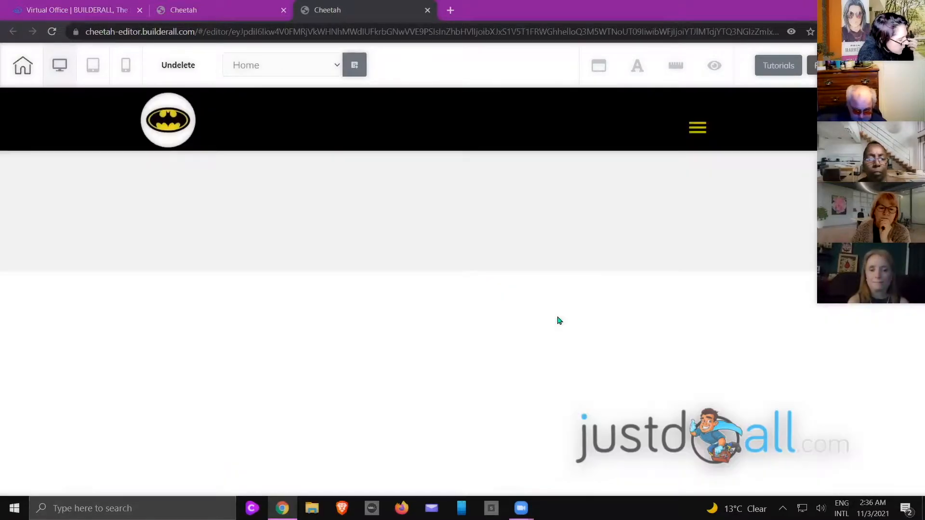
click(64, 192)
click(195, 163)
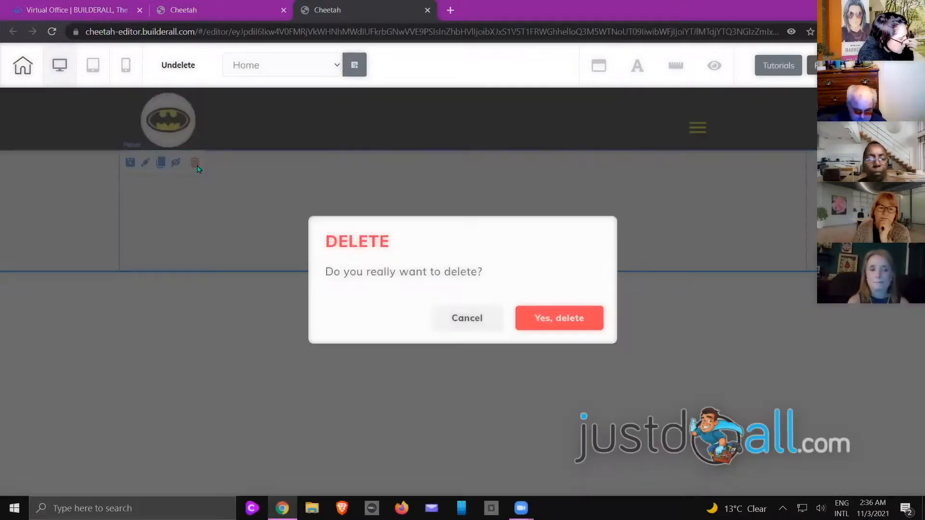
click(569, 308)
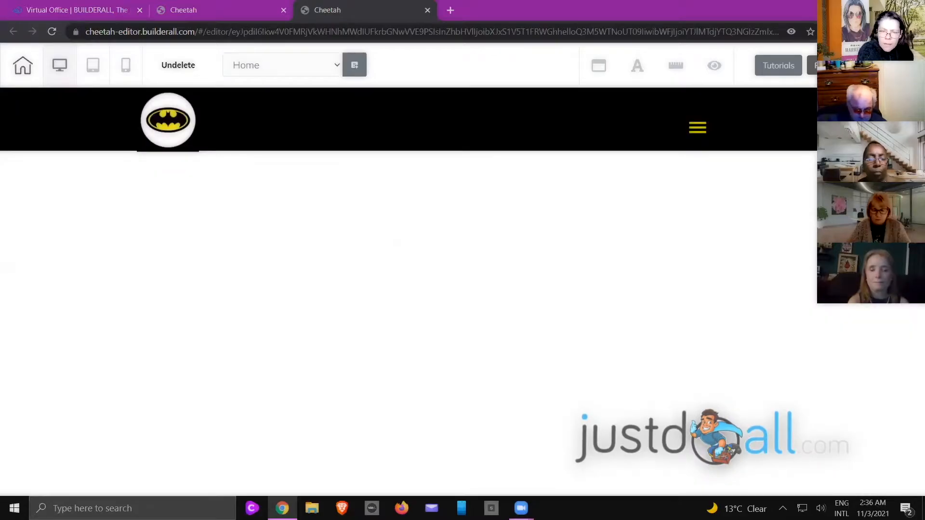
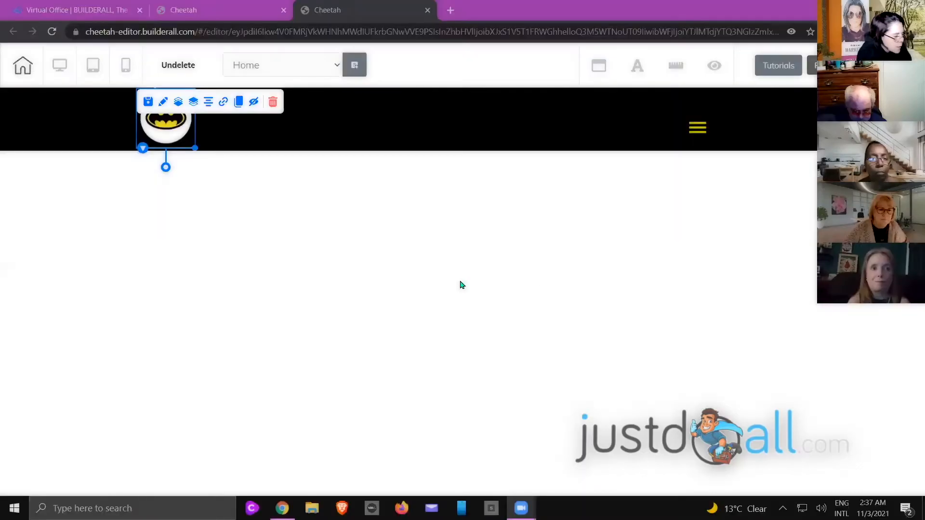
Enable Mobile Columns (Advanced) for the black header panel with a grid of 2
click(539, 128)
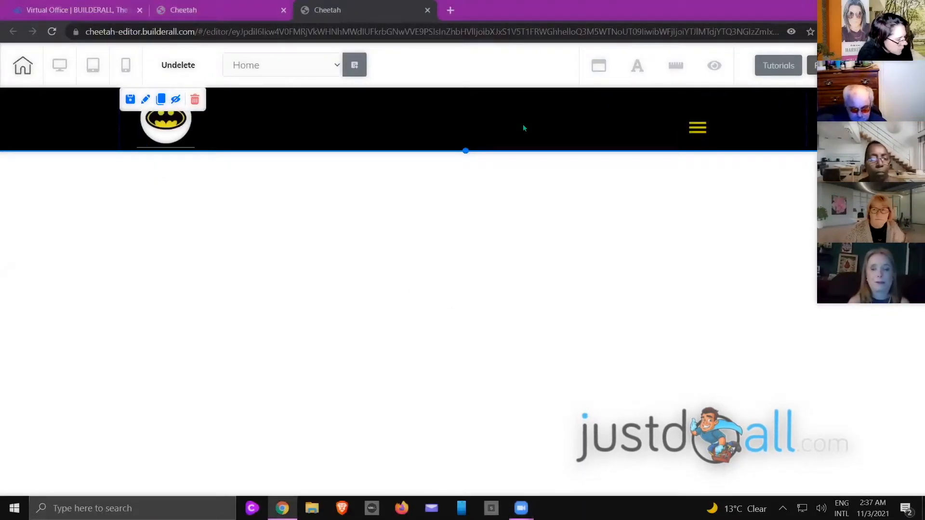
double_click(524, 128)
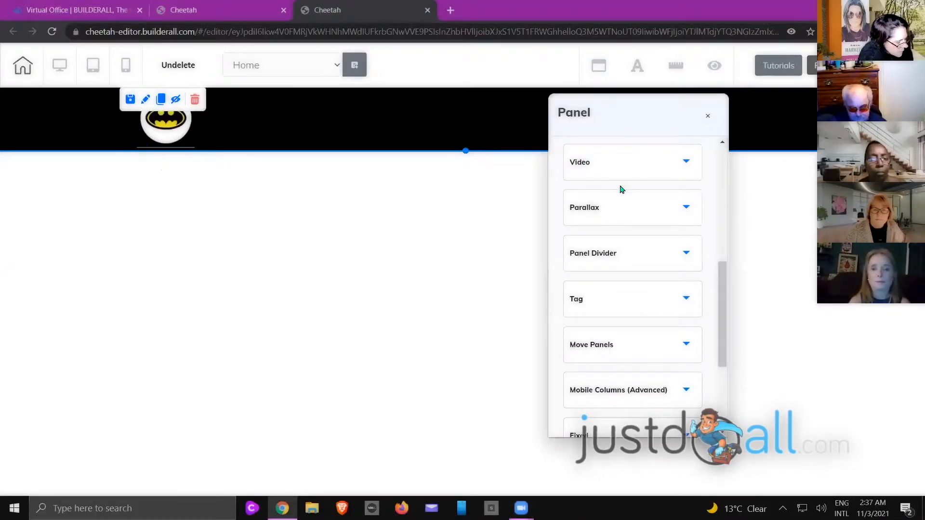
scroll(621, 188, down, 4)
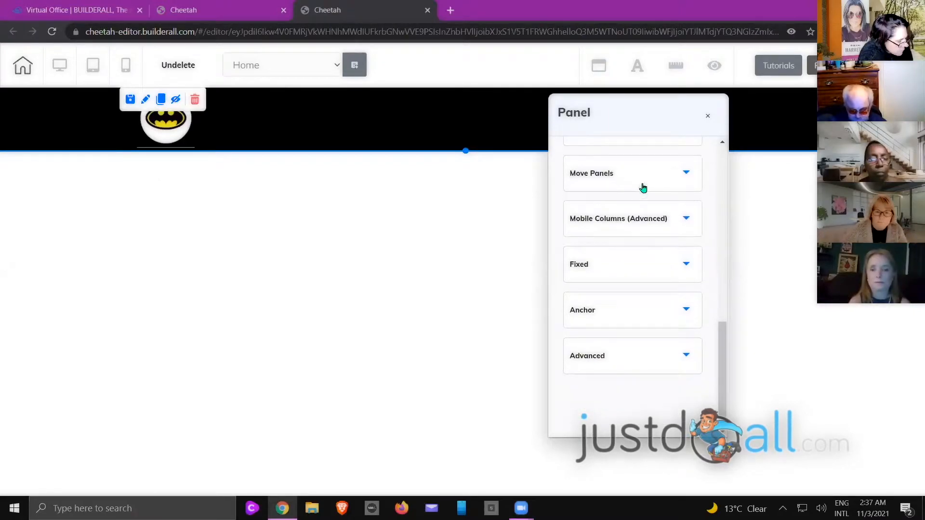
scroll(643, 188, up, 5)
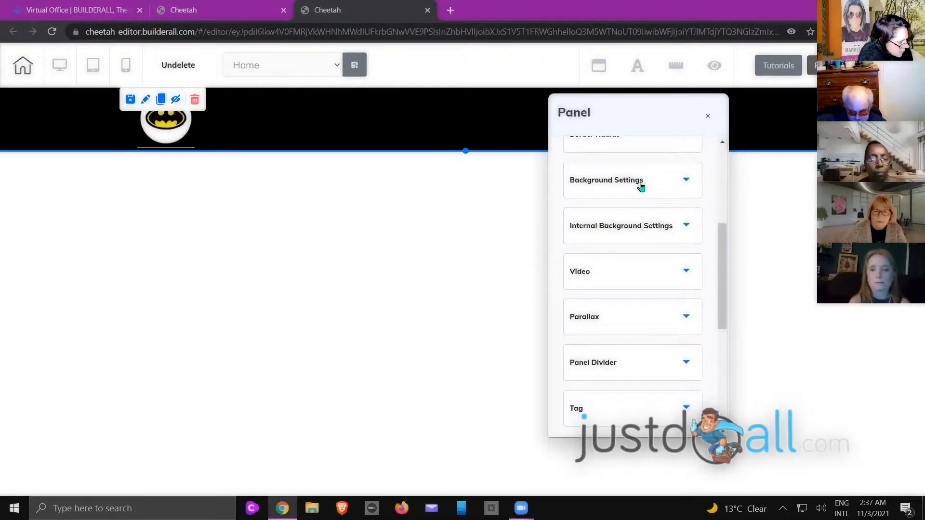
scroll(641, 187, up, 4)
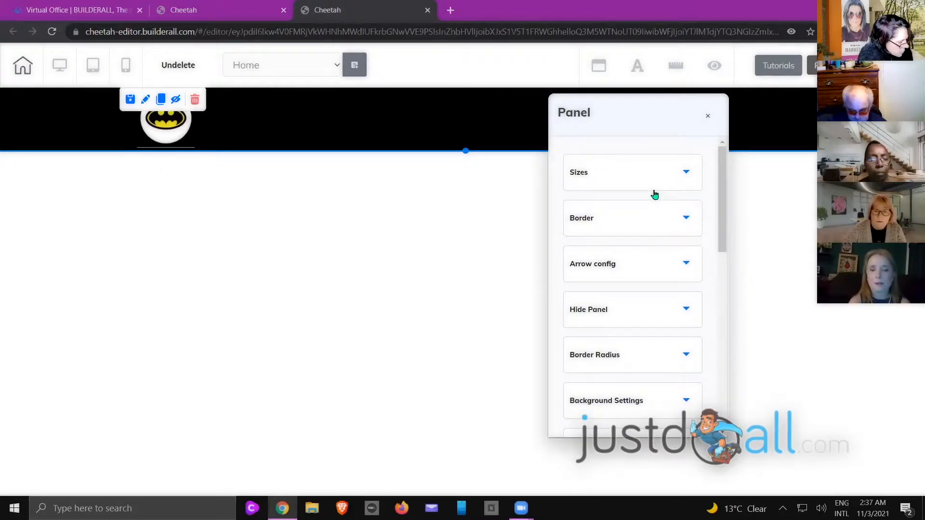
scroll(654, 195, down, 2)
click(663, 280)
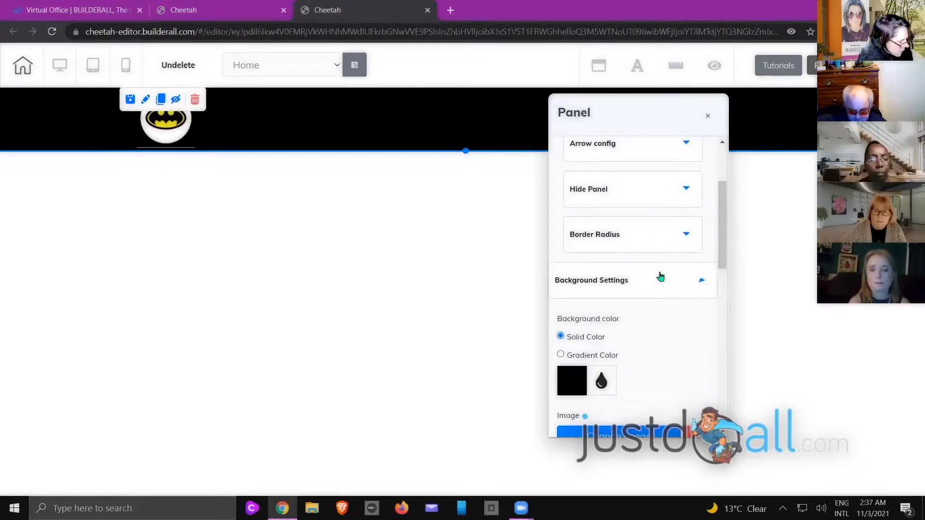
scroll(669, 243, down, 6)
scroll(669, 240, down, 4)
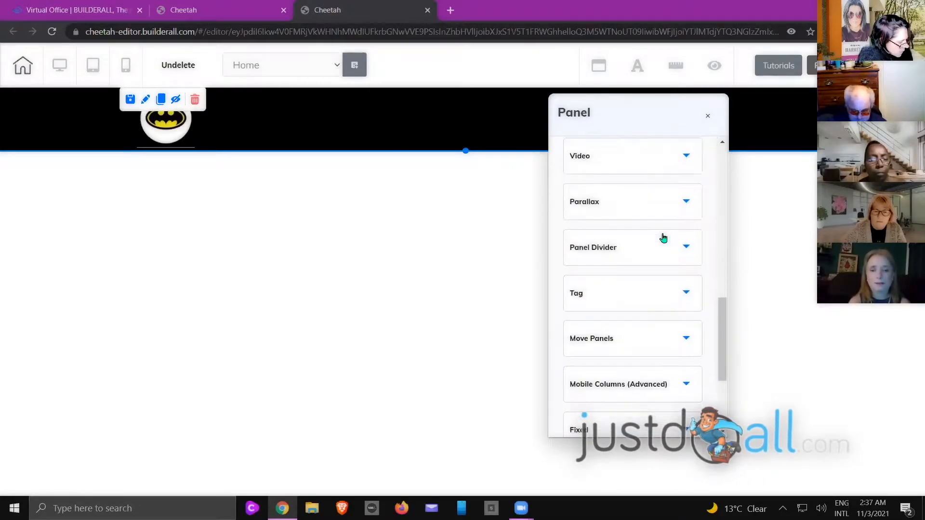
scroll(663, 239, down, 1)
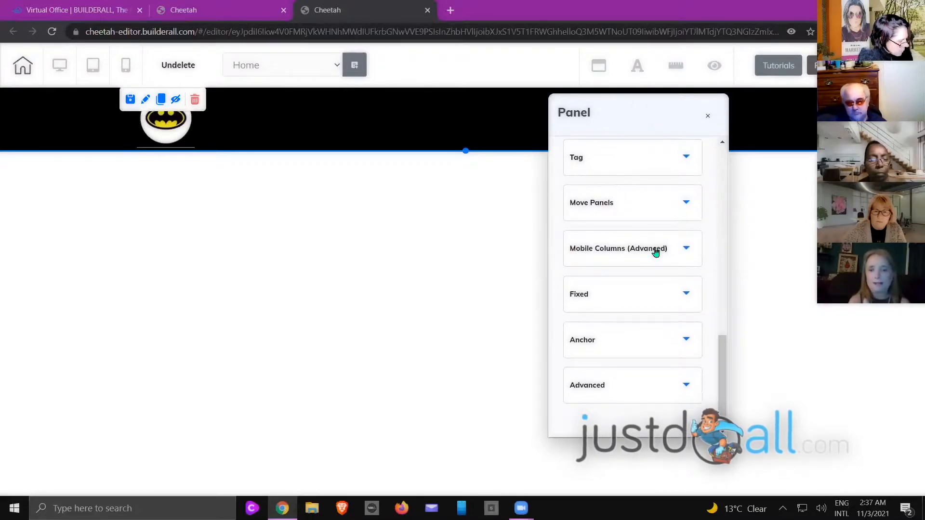
click(656, 250)
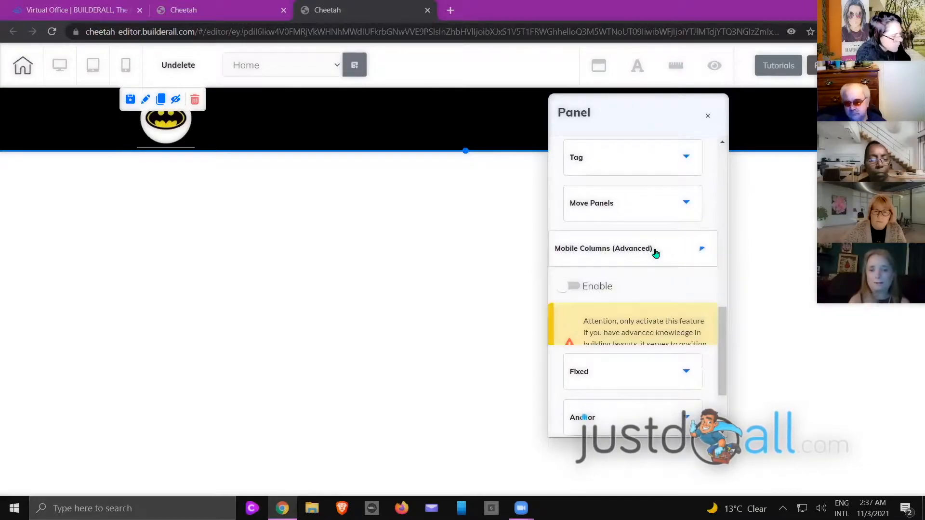
click(566, 287)
click(596, 333)
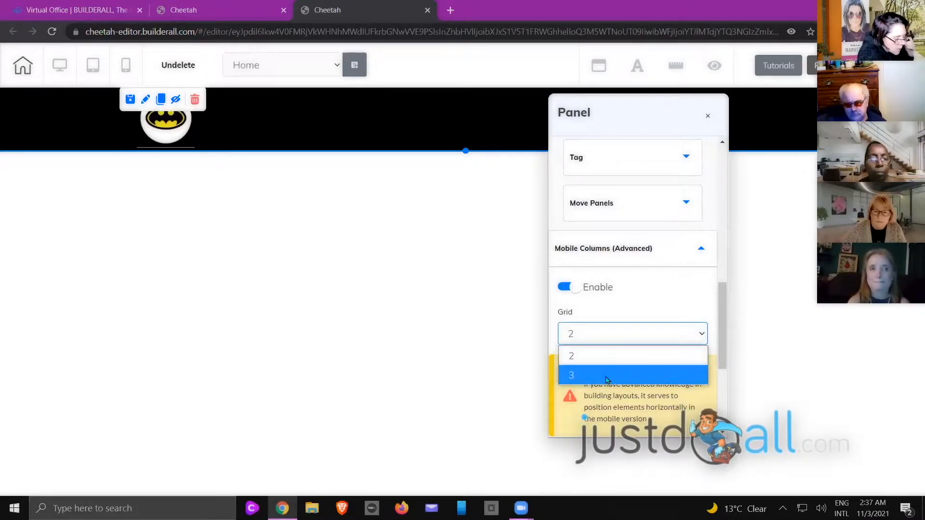
click(573, 354)
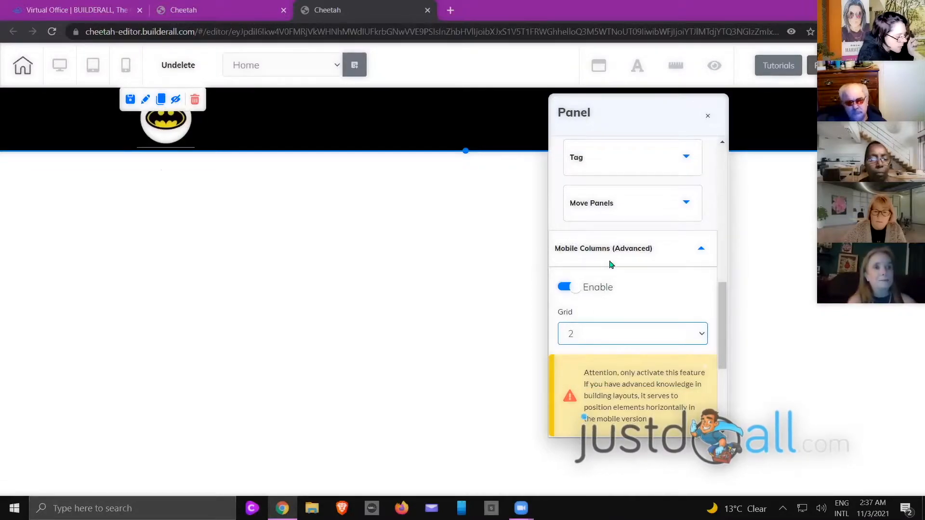
click(709, 118)
In the mobile layout, set the Batman logo's Left + Right lateral spacing to 48 and check the hamburger dropdown
click(134, 71)
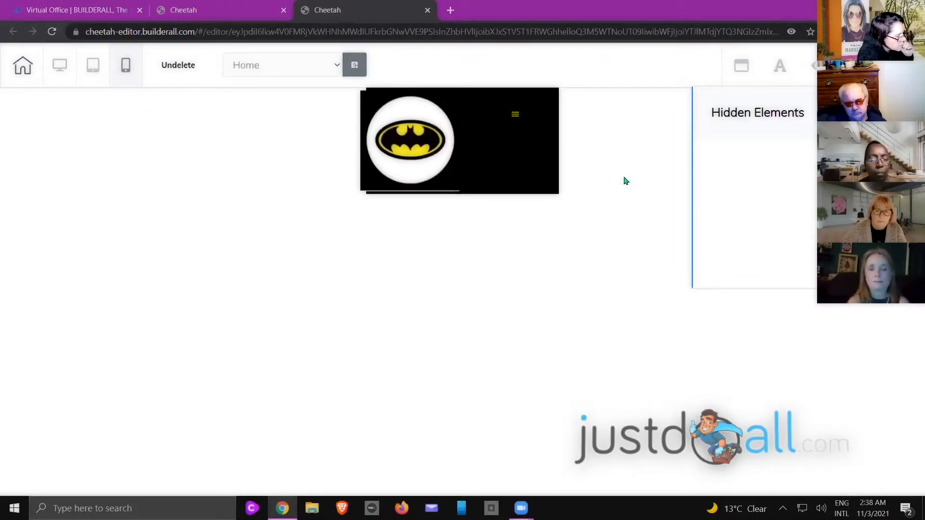
click(415, 134)
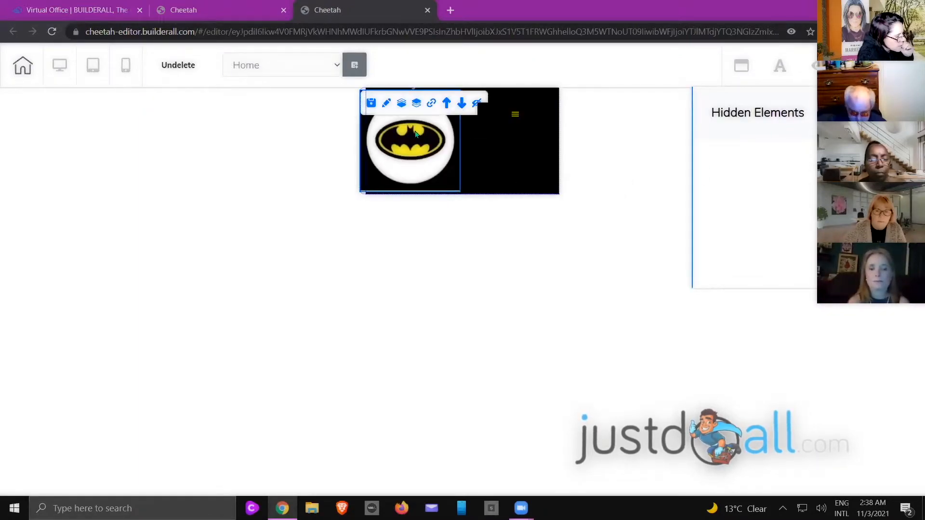
double_click(415, 134)
click(534, 224)
drag(482, 293, 519, 295)
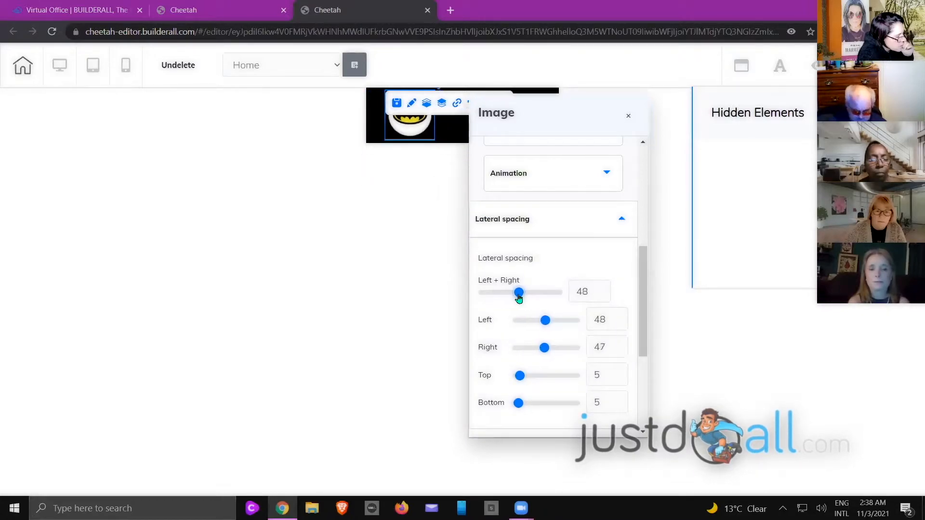
click(628, 116)
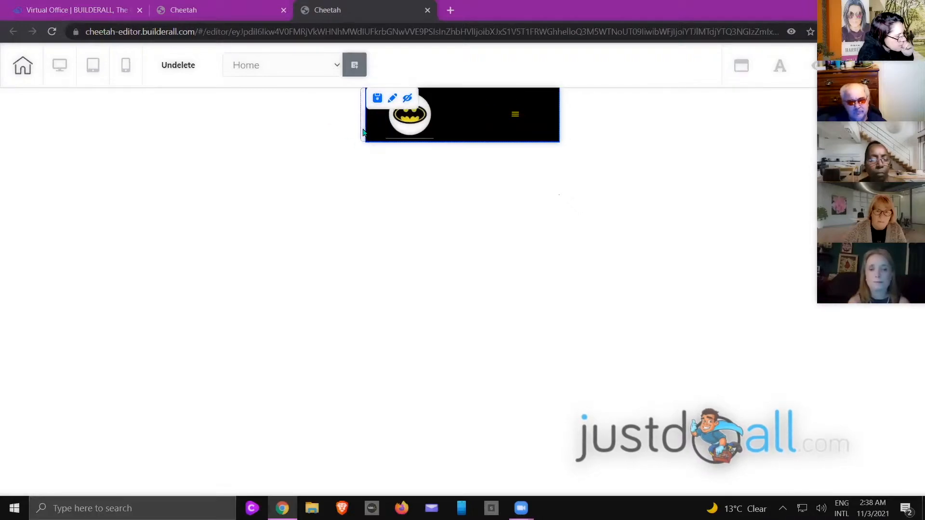
click(507, 123)
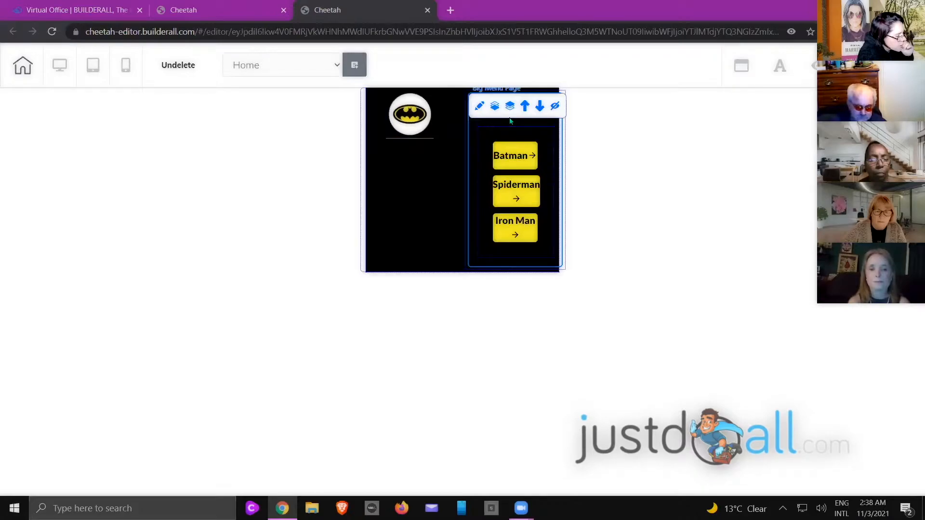
click(513, 123)
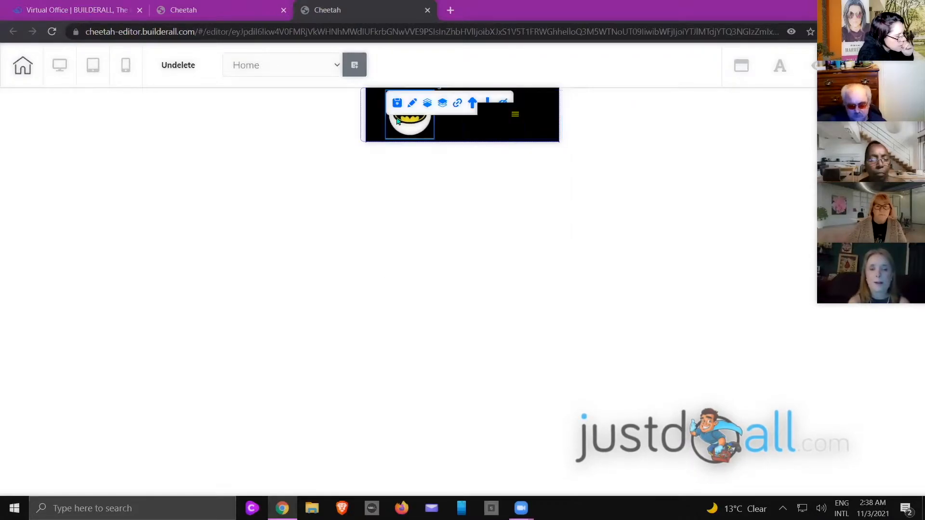
Set the Batman logo's Left + Right lateral spacing to 59 and open the hamburger dropdown
click(412, 103)
drag(518, 292, 528, 295)
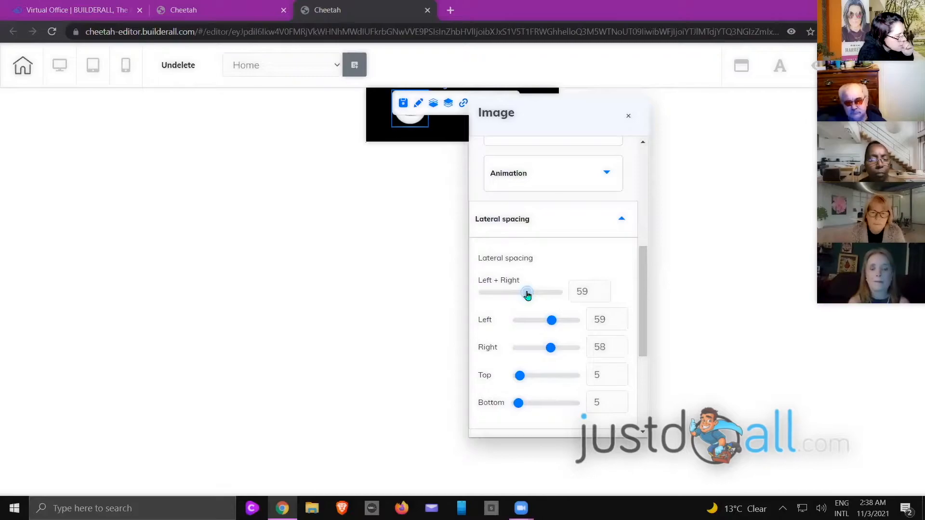
click(628, 116)
click(511, 117)
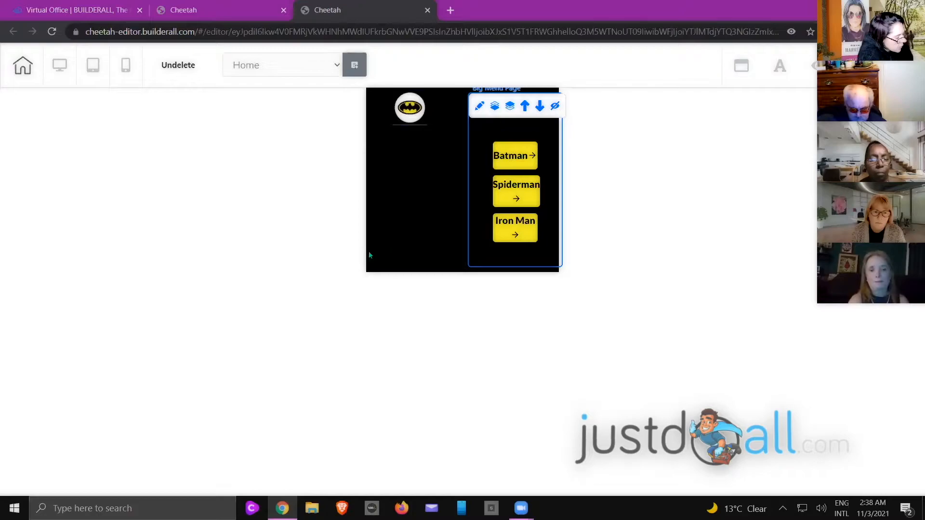
Switch back to the desktop layout, open the header's hamburger dropdown and select the Big Menu group
click(93, 65)
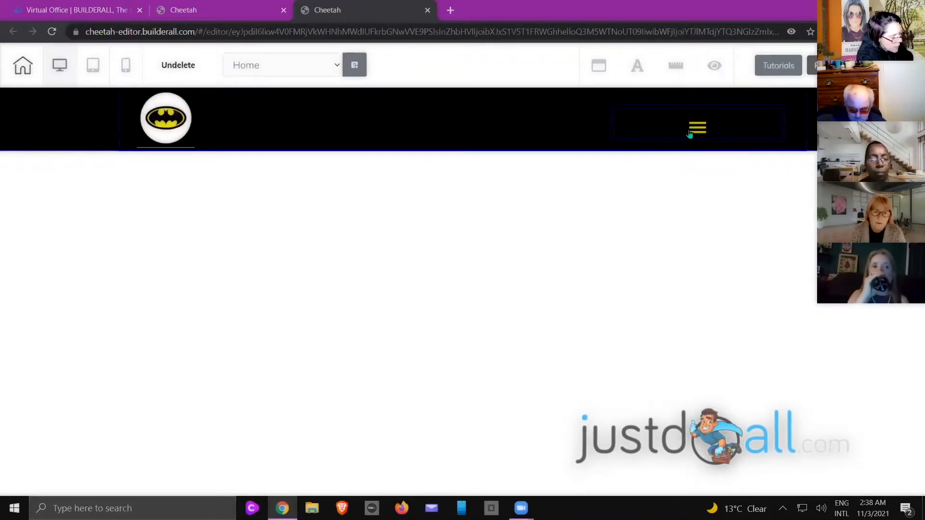
click(696, 137)
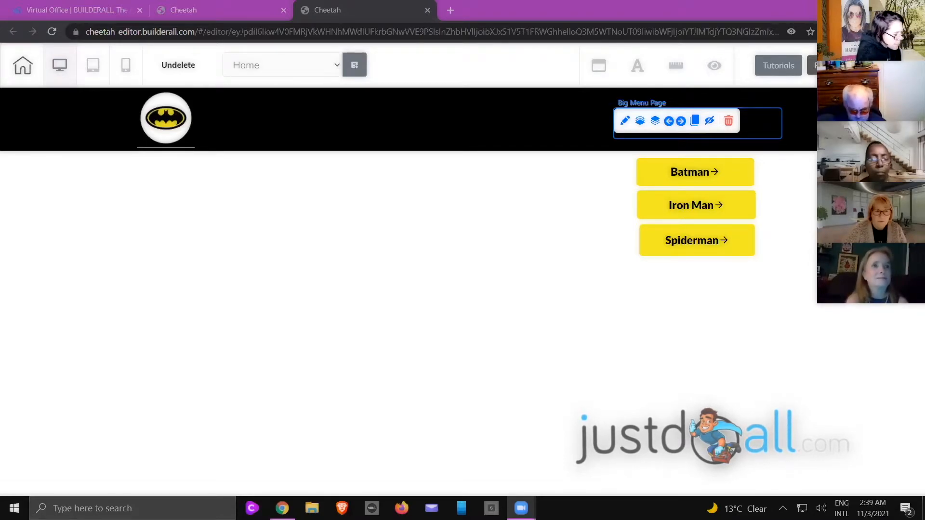
click(783, 130)
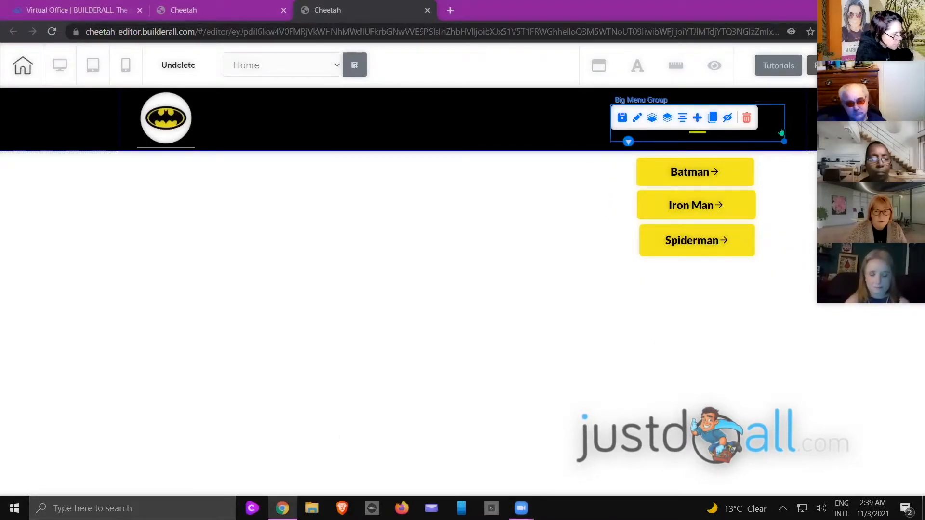
Delete the header panel containing the Batman logo and hamburger menu
click(460, 171)
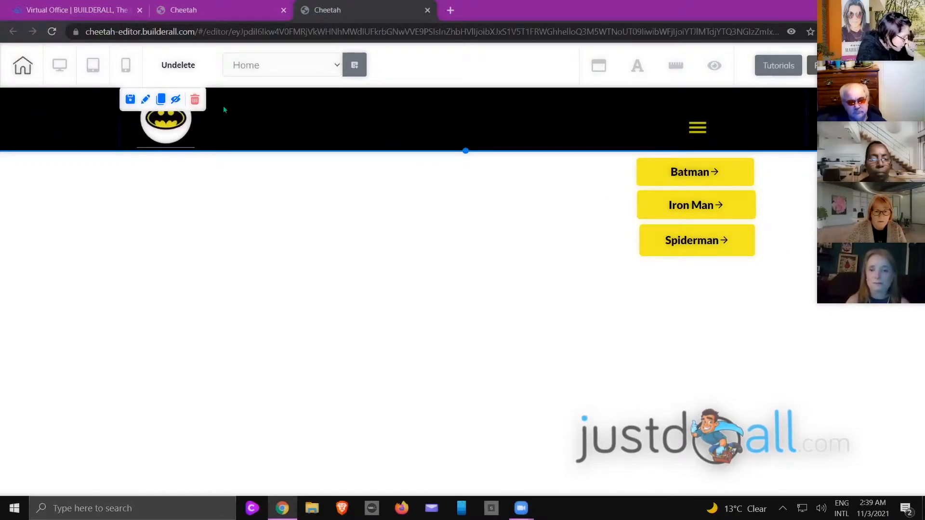
click(196, 100)
click(554, 306)
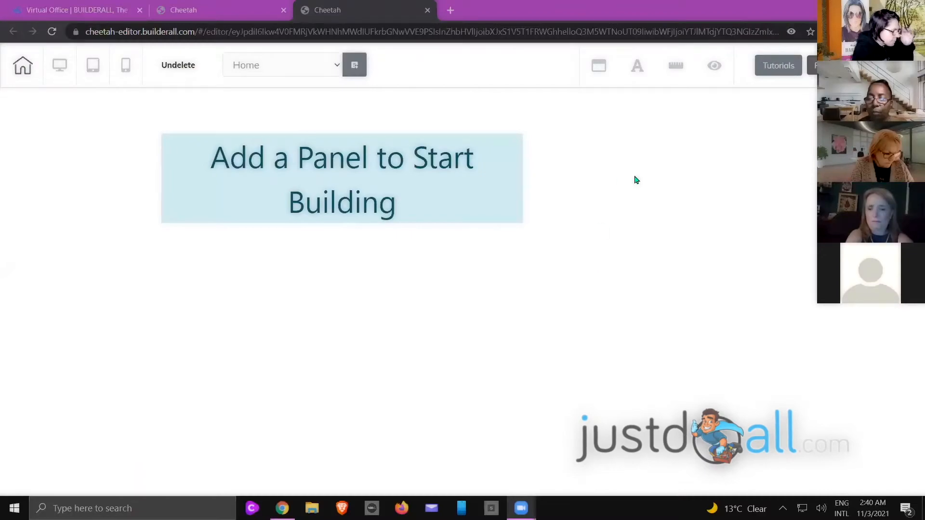
Add a new panel with a placeholder text box to the empty page
click(915, 110)
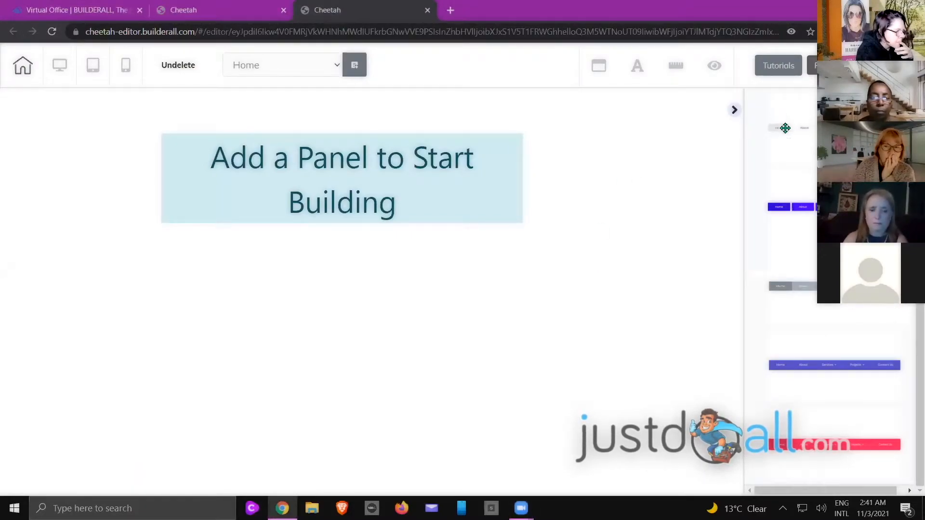
scroll(785, 128, up, 4)
click(784, 156)
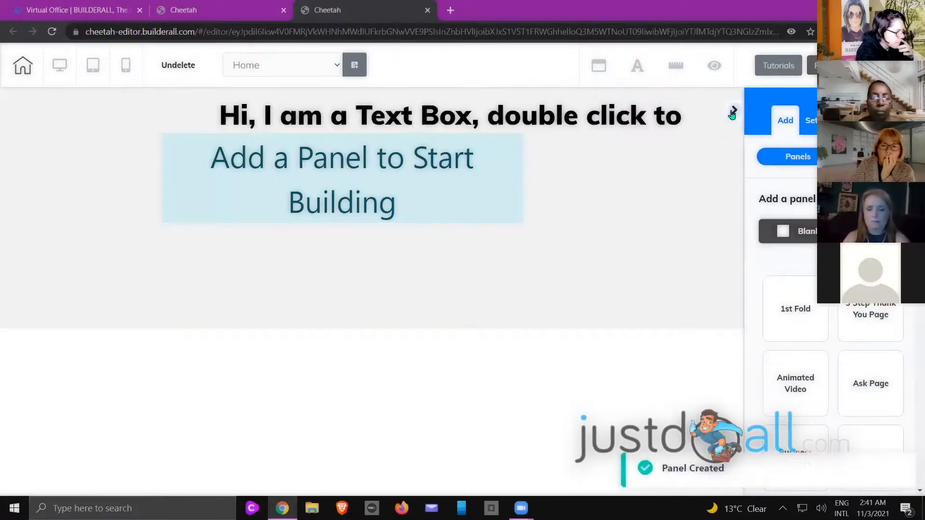
click(733, 110)
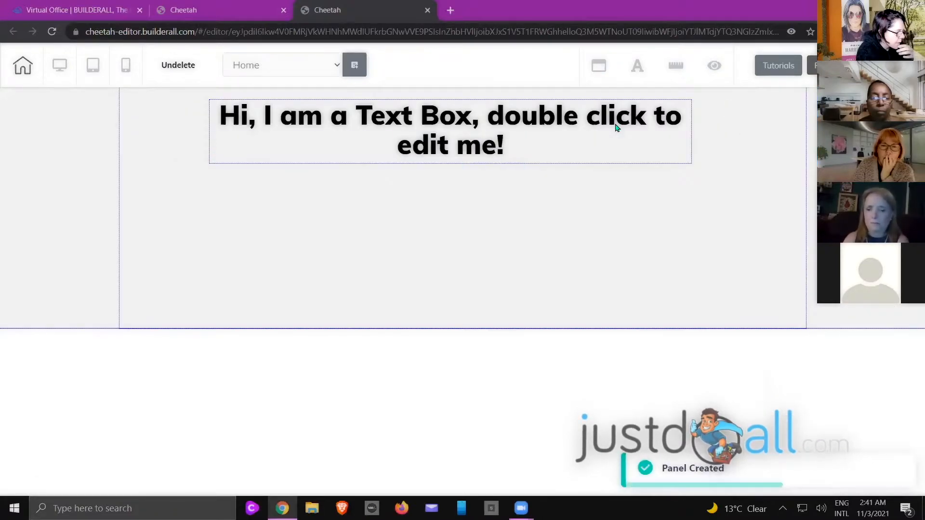
Delete the placeholder text box and stretch the new panel taller
click(616, 128)
click(342, 117)
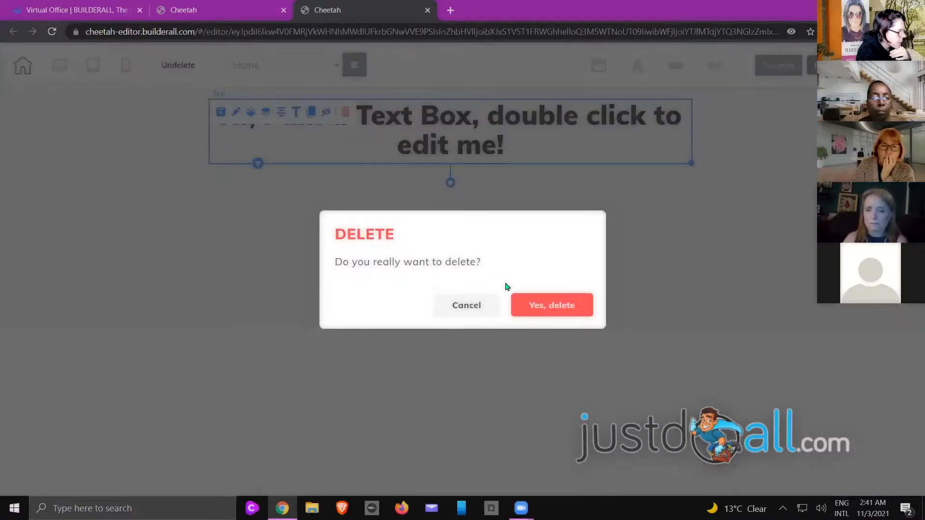
click(545, 306)
drag(472, 332, 465, 414)
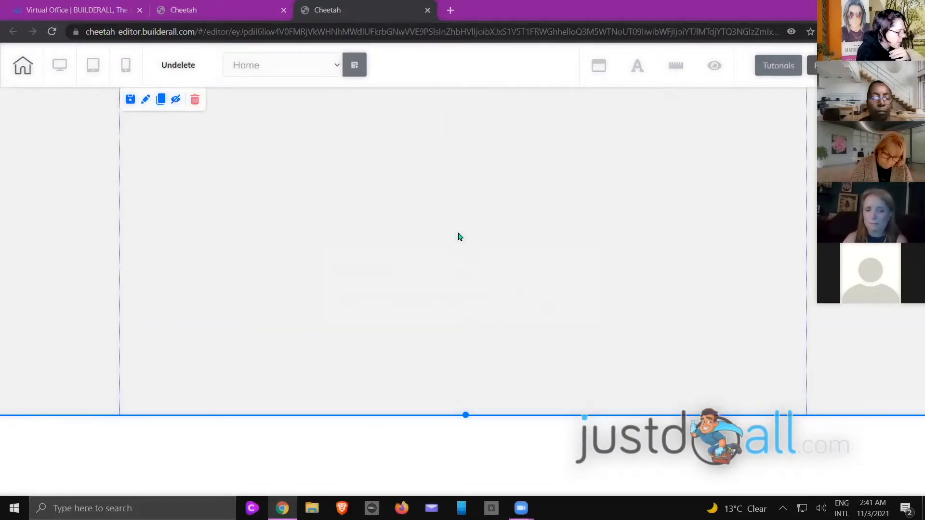
Open the image library from the new panel's background settings
double_click(461, 232)
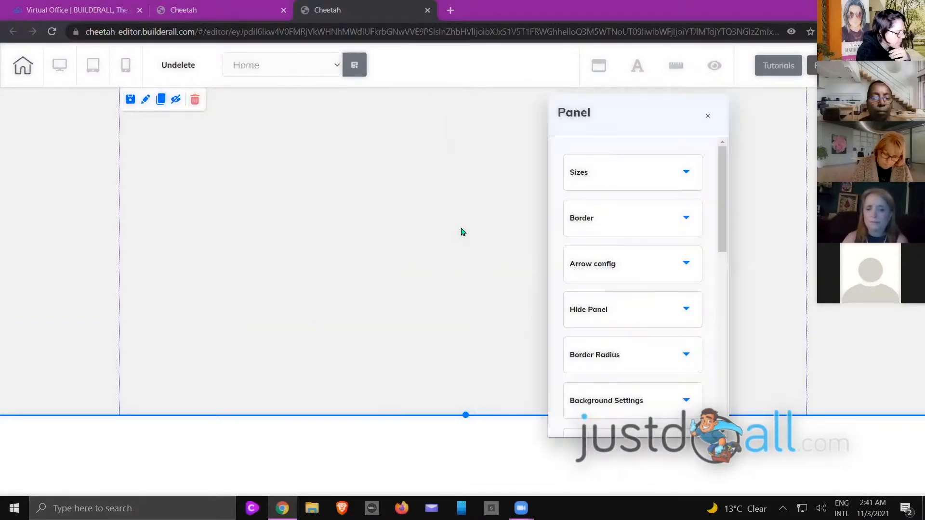
scroll(607, 240, down, 3)
click(606, 241)
scroll(605, 241, down, 5)
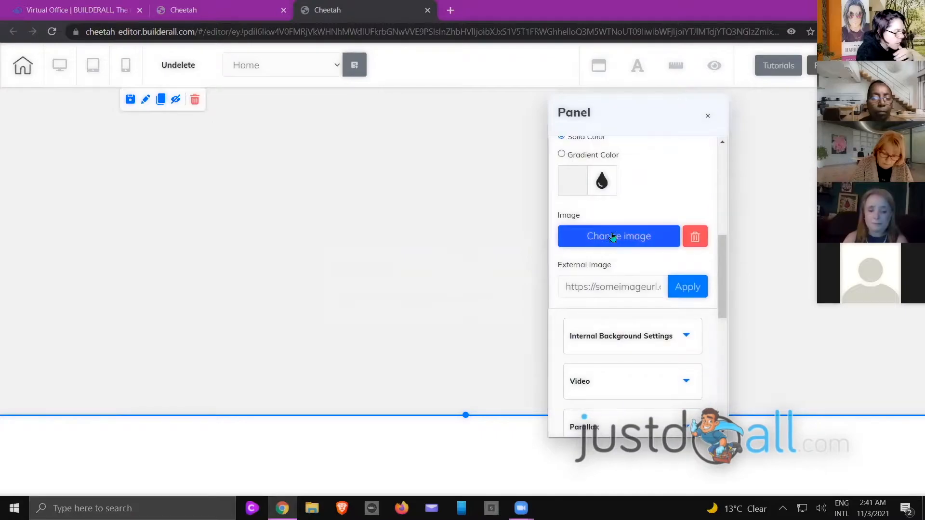
click(613, 235)
scroll(602, 281, down, 20)
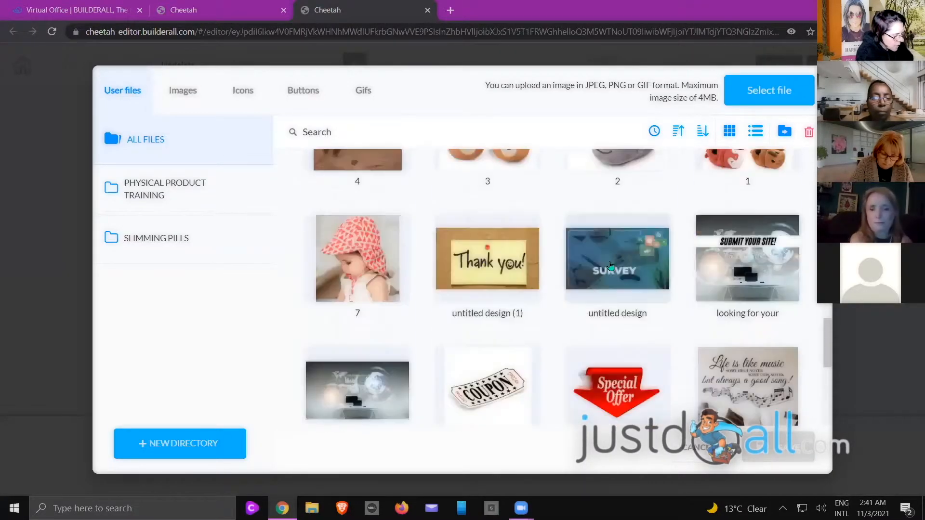
scroll(622, 264, down, 20)
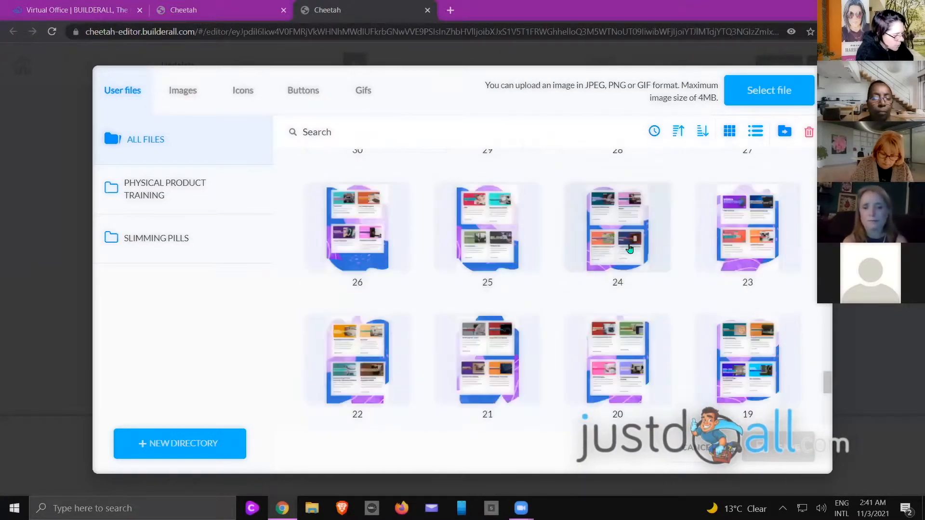
scroll(635, 244, down, 20)
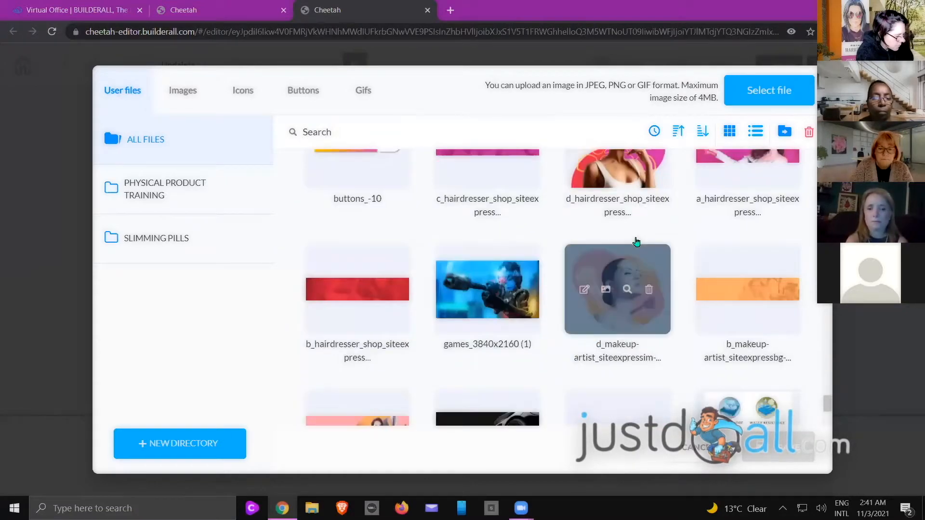
scroll(638, 237, down, 20)
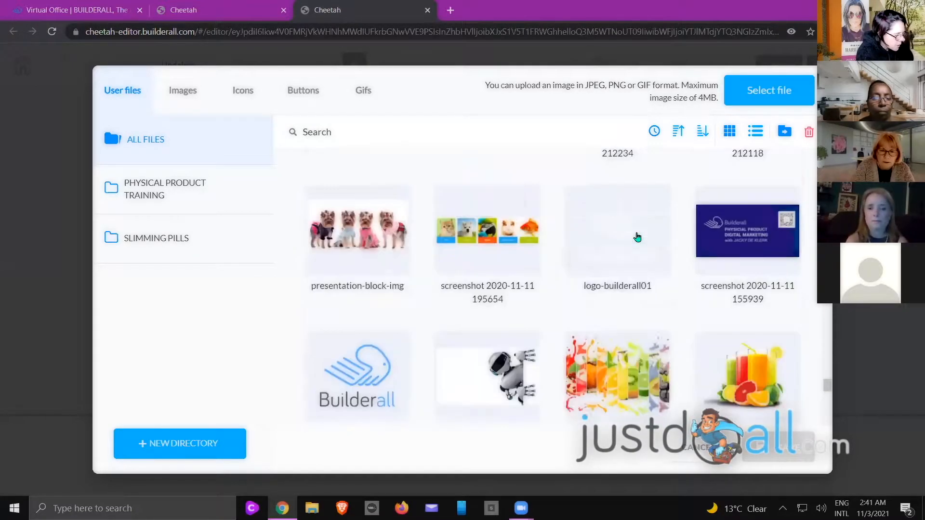
scroll(637, 237, down, 15)
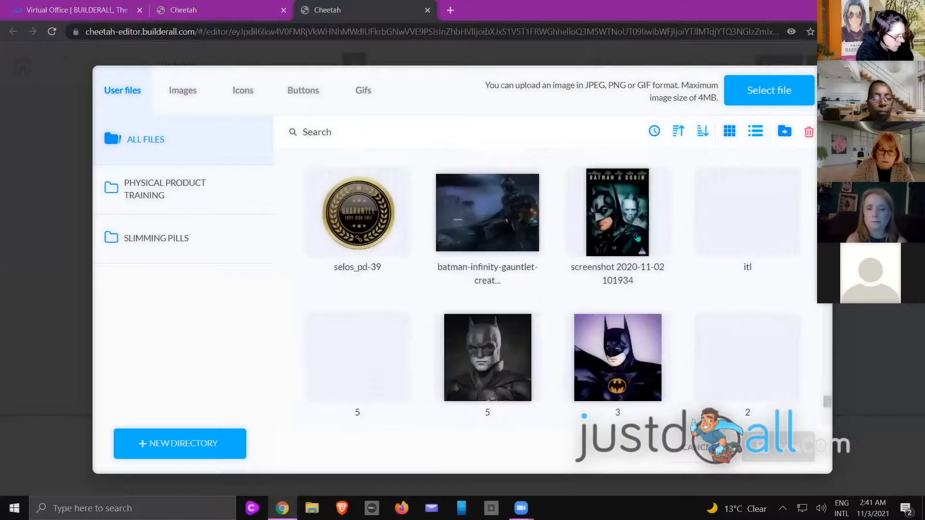
scroll(637, 236, down, 8)
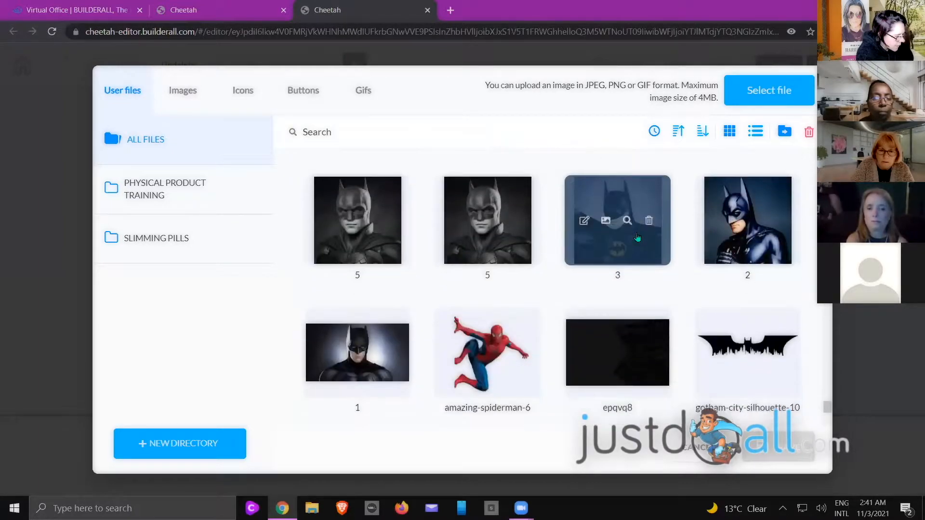
scroll(642, 228, down, 3)
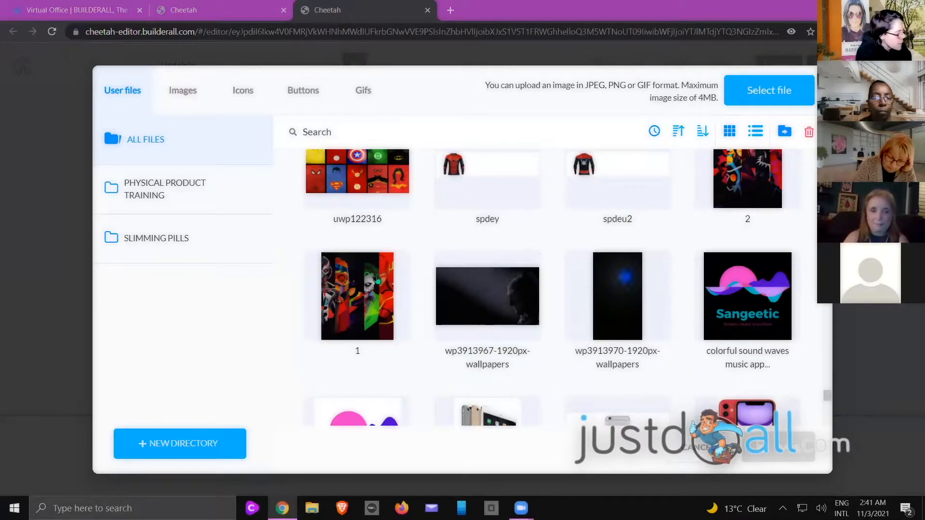
mouse_move(472, 319)
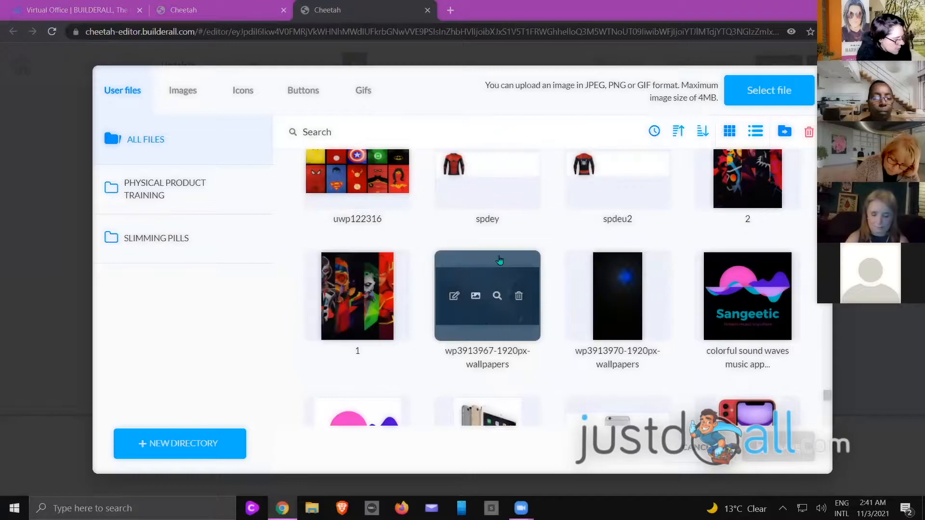
click(479, 316)
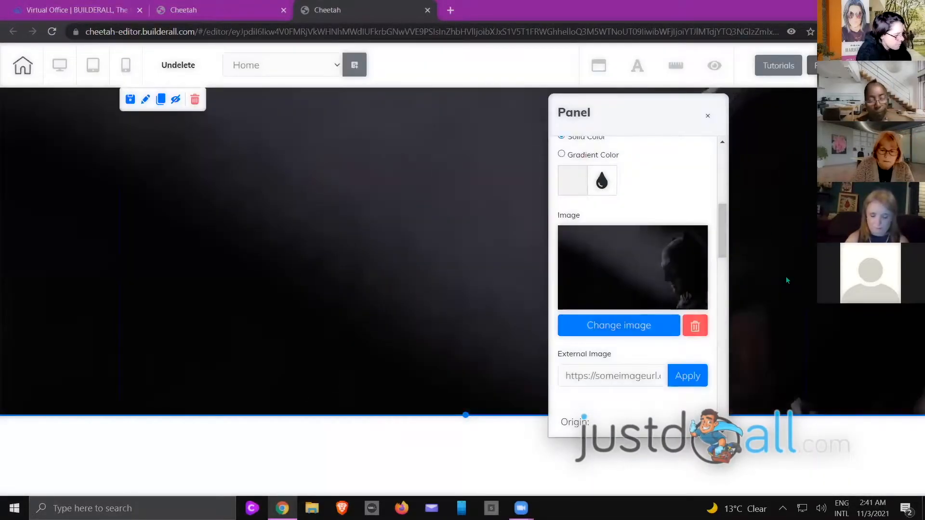
click(707, 116)
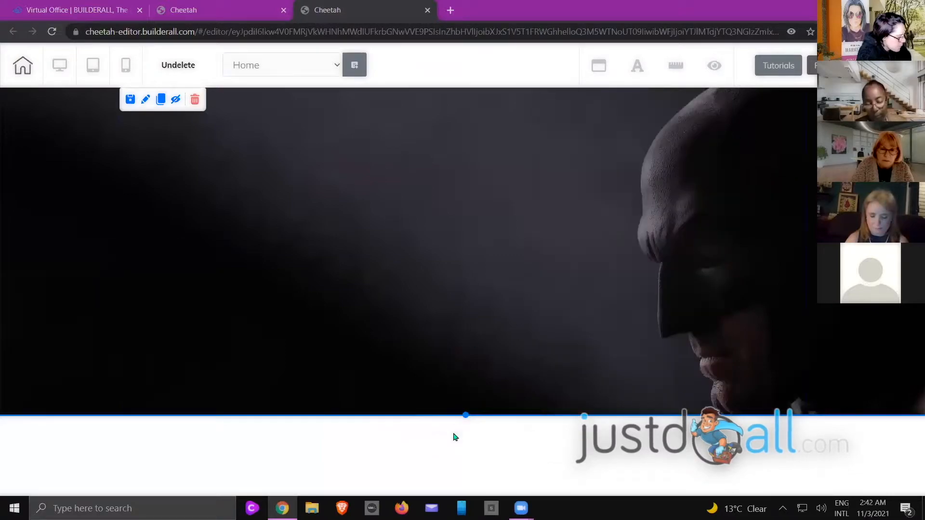
drag(465, 414, 466, 495)
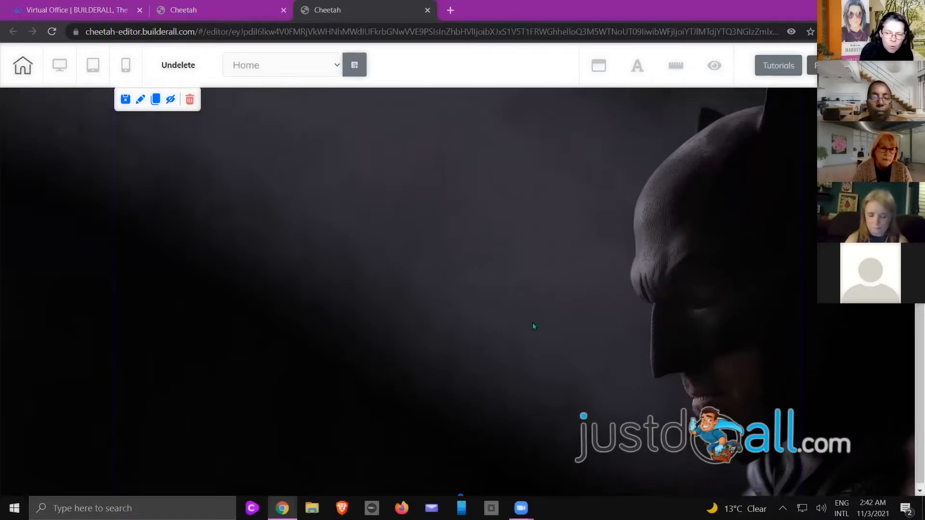
Reopen the image library for the panel's background and browse the user files for a replacement image
double_click(542, 263)
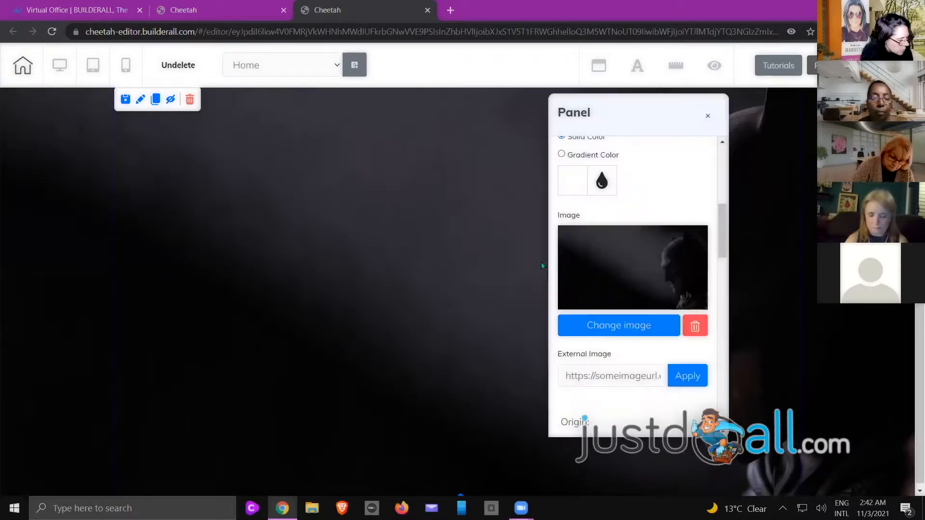
click(624, 326)
scroll(699, 270, down, 10)
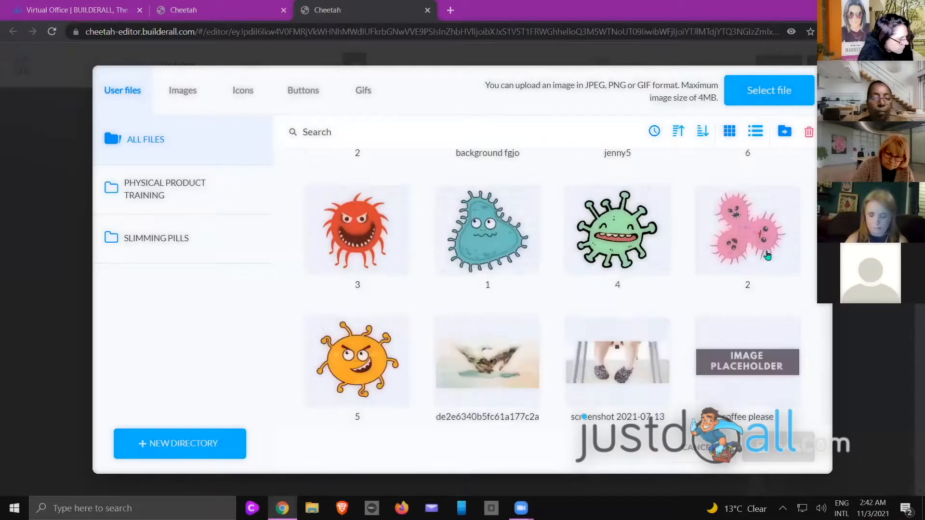
scroll(771, 259, down, 15)
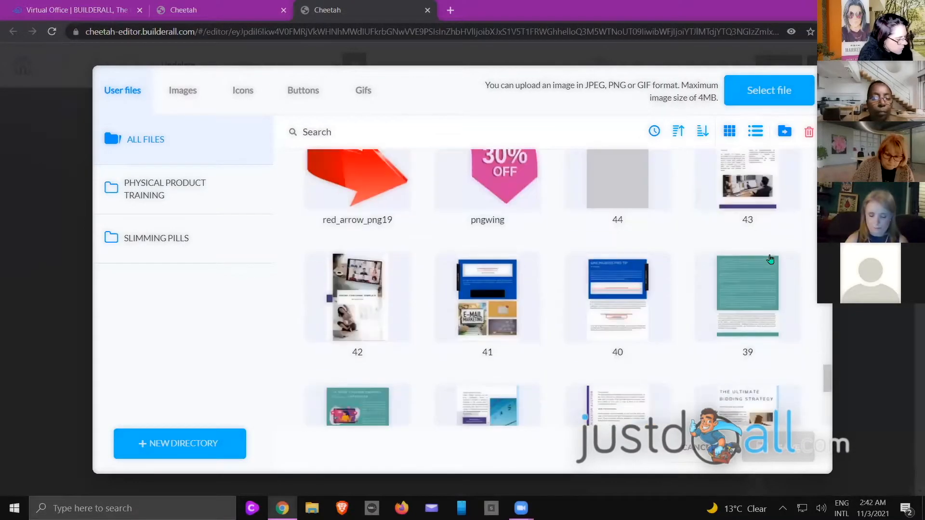
scroll(770, 259, down, 20)
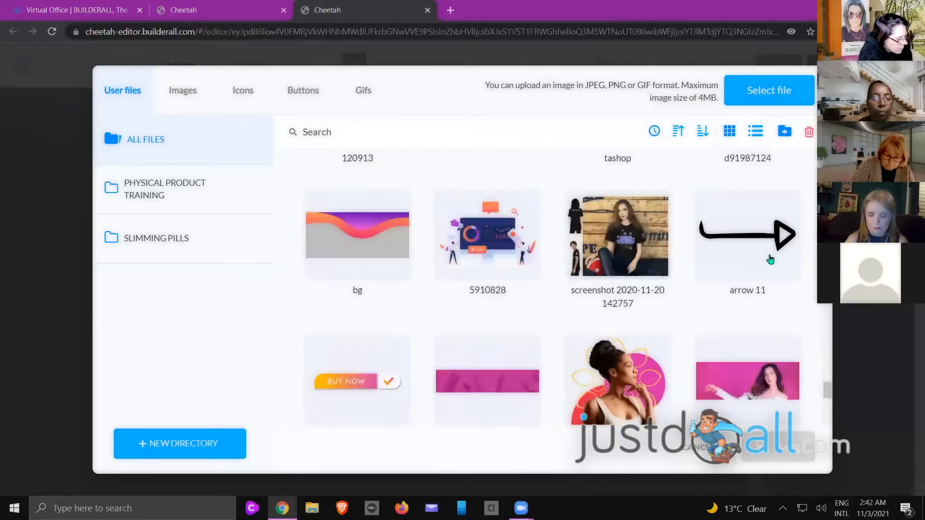
scroll(770, 259, down, 10)
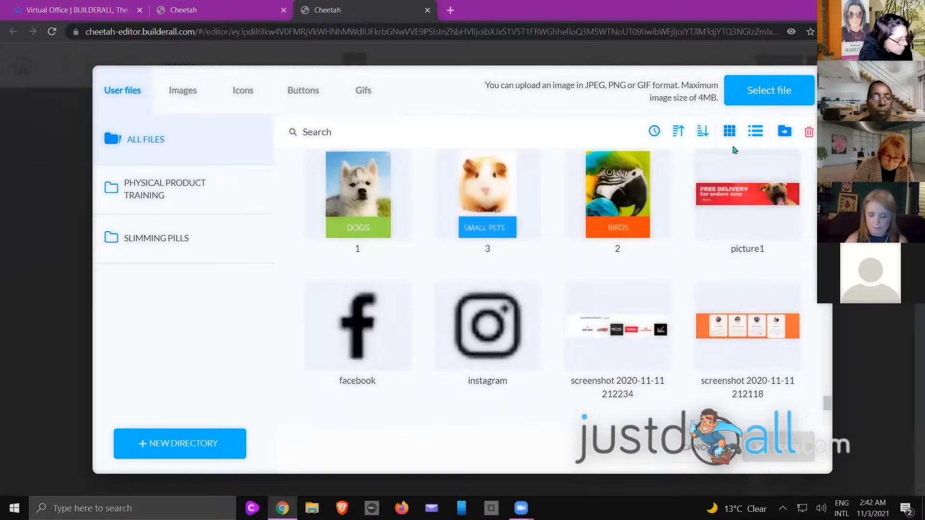
scroll(681, 218, down, 10)
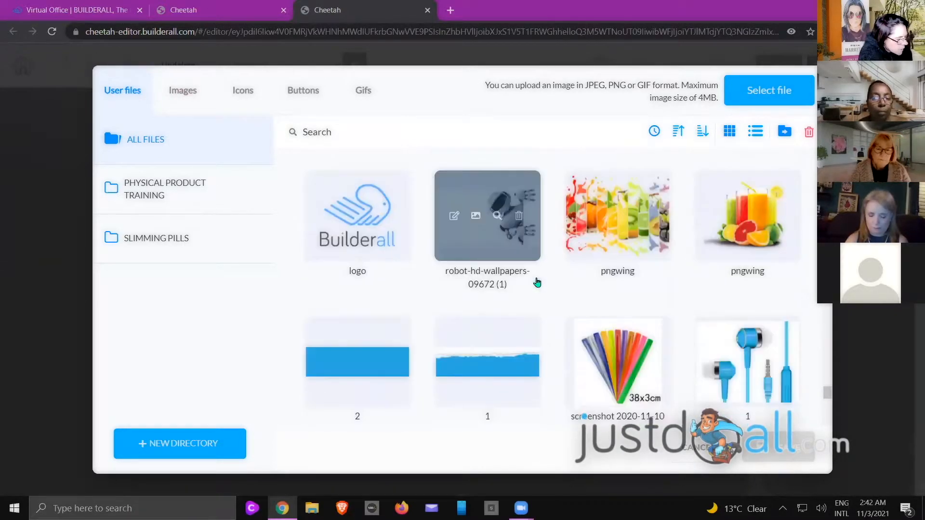
scroll(538, 282, down, 8)
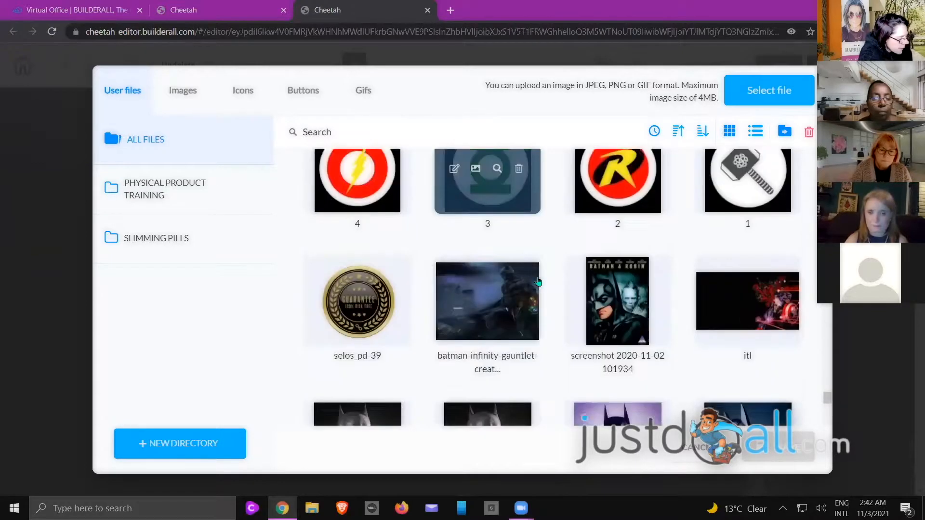
scroll(538, 282, down, 8)
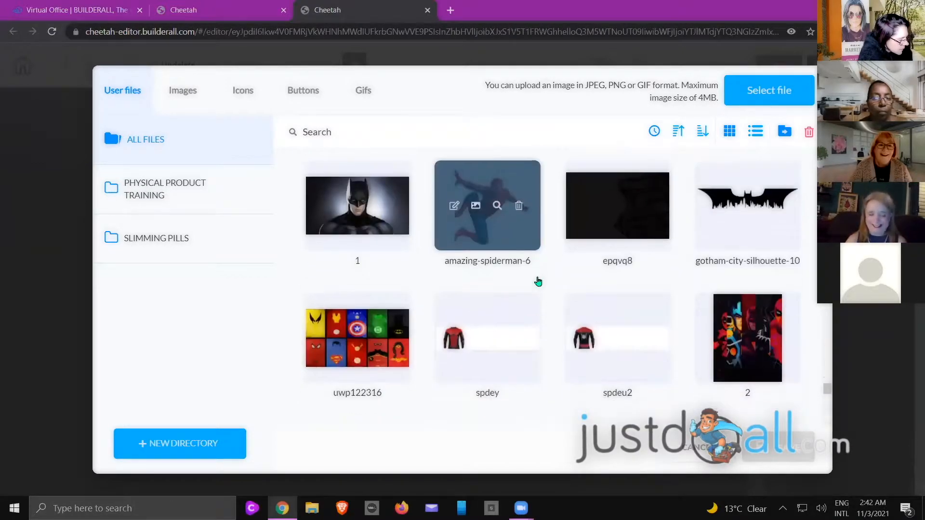
scroll(538, 282, down, 3)
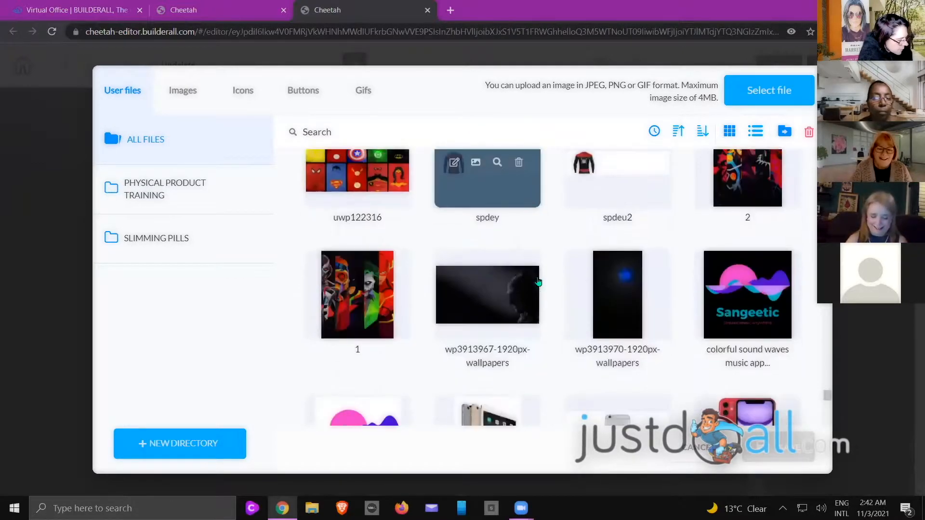
click(455, 299)
click(441, 325)
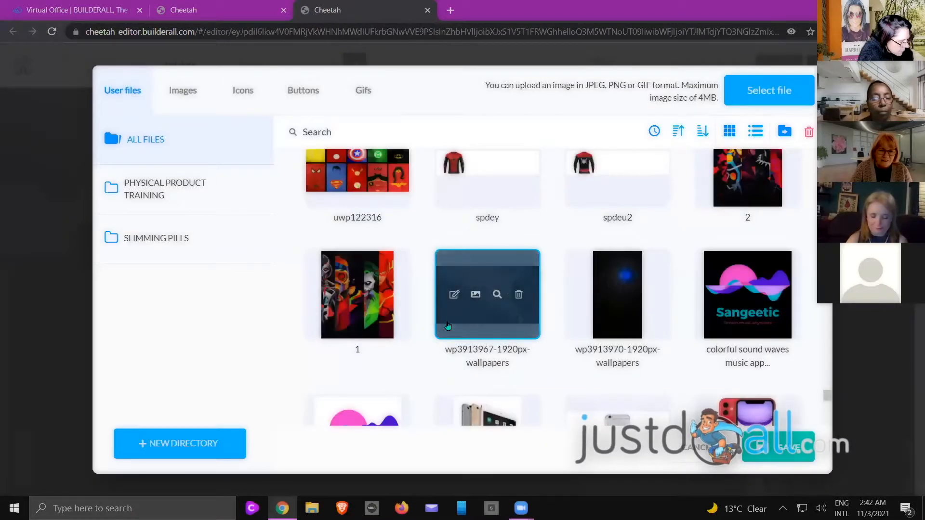
click(475, 294)
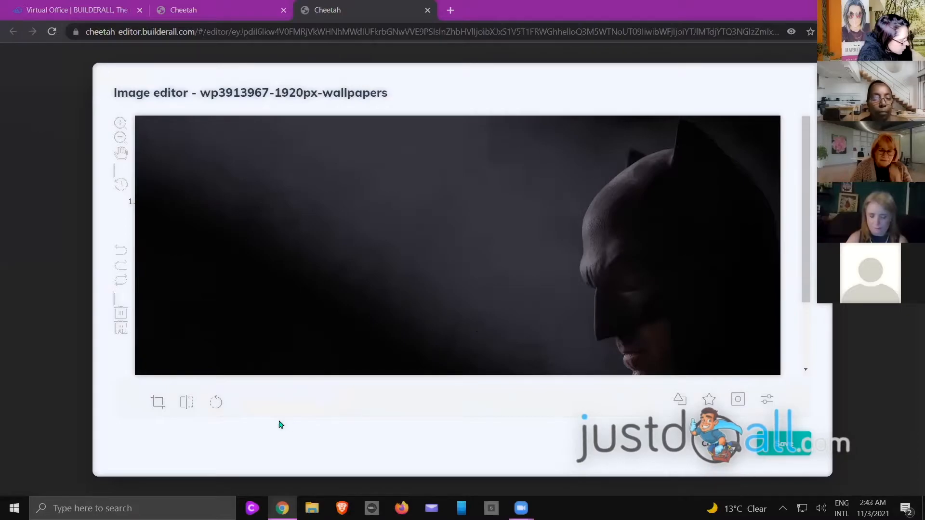
Flip the wallpaper image horizontally, save it, and reload the editor page
click(187, 407)
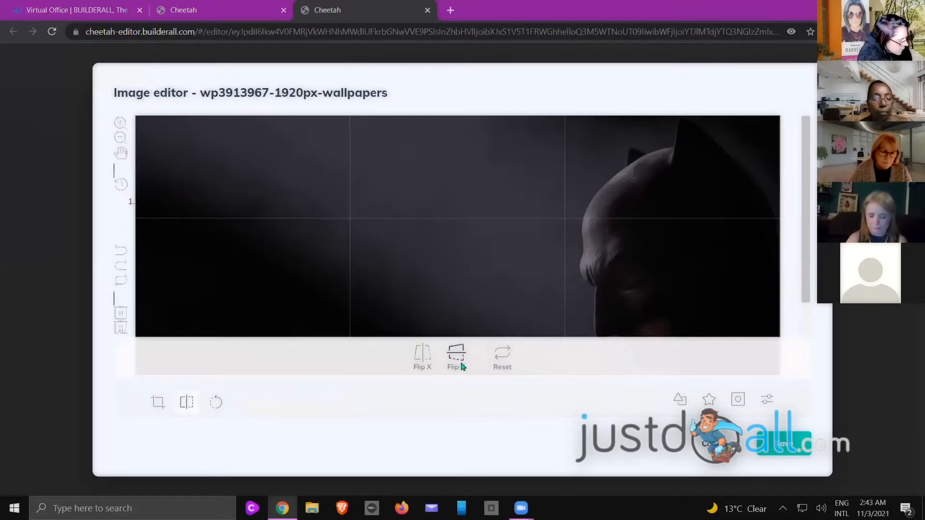
click(424, 362)
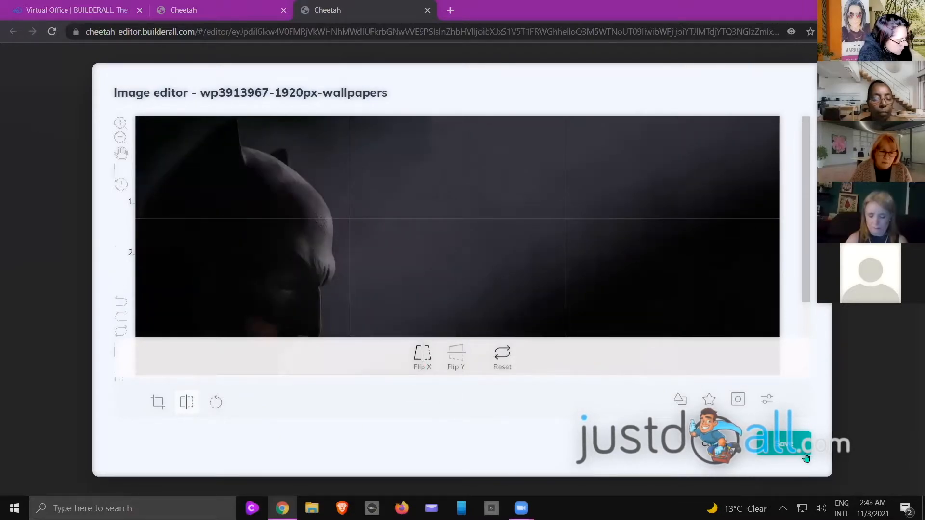
click(787, 439)
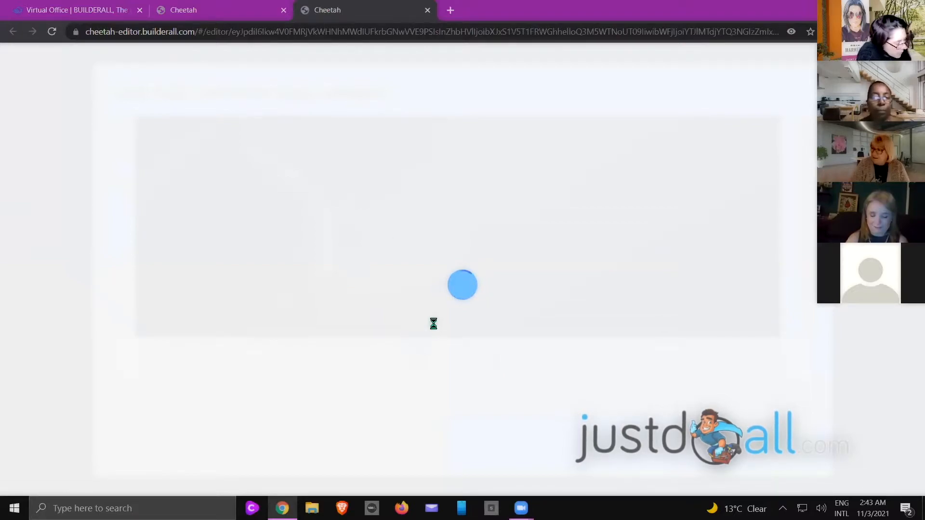
click(52, 32)
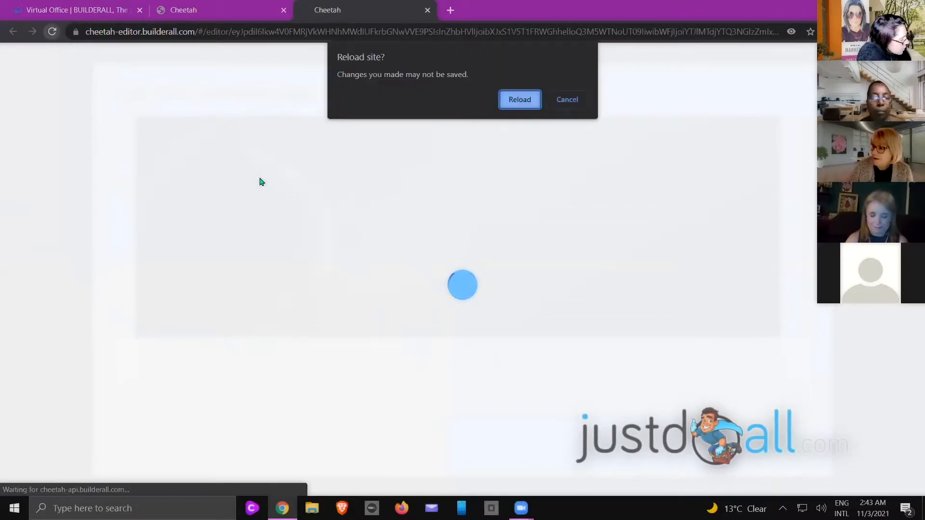
click(513, 102)
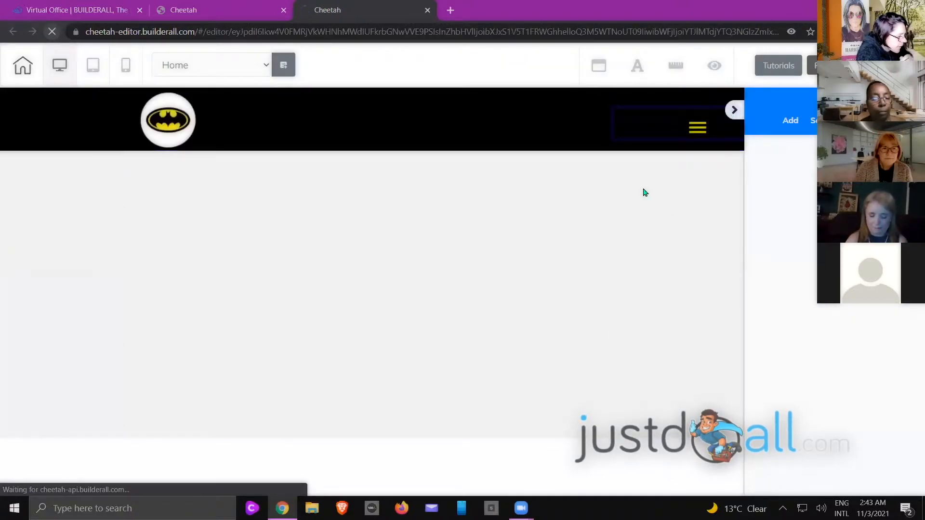
double_click(574, 235)
scroll(605, 262, down, 4)
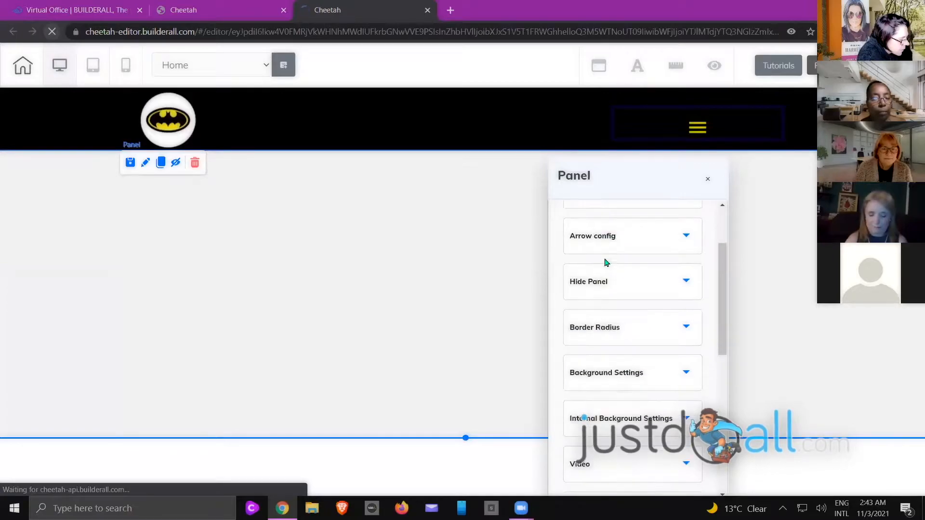
click(606, 269)
scroll(605, 270, down, 2)
click(613, 296)
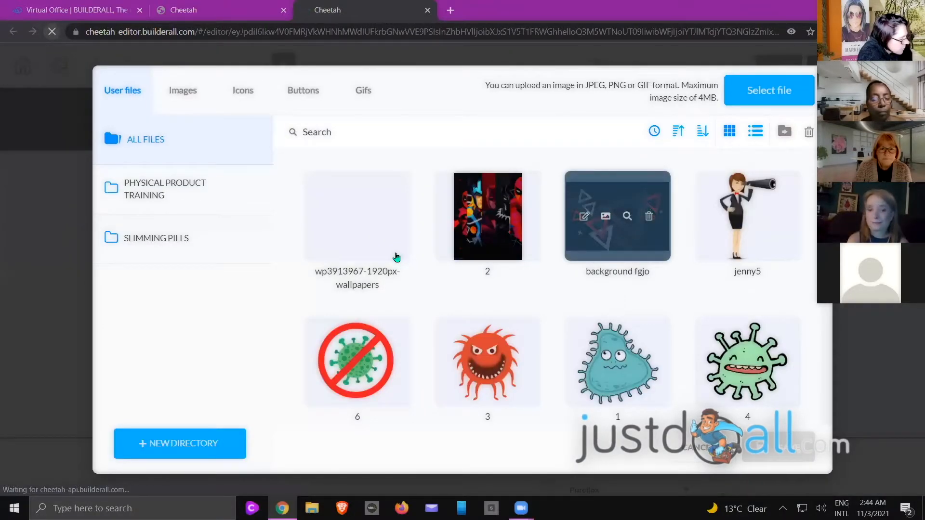
click(370, 238)
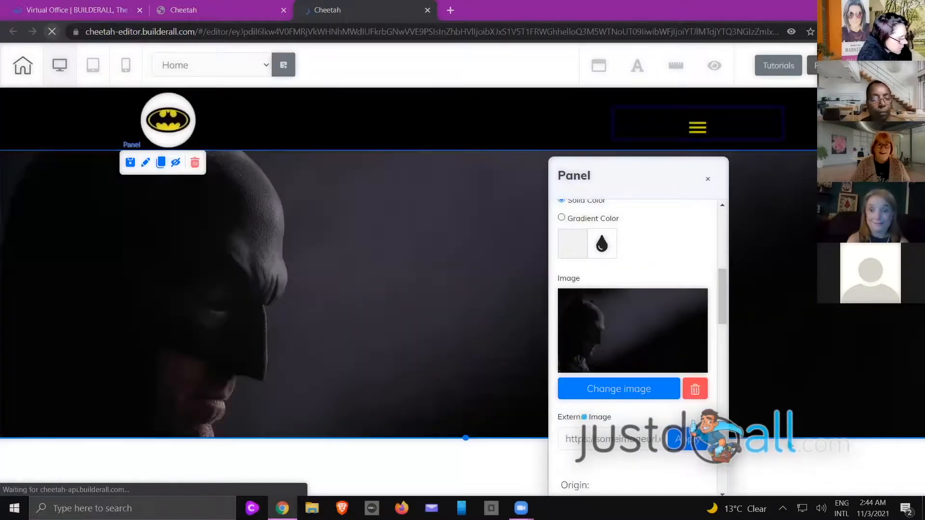
Extend the Batman background panel downward and delete the header panel containing the logo and menu
click(787, 388)
drag(466, 438, 459, 501)
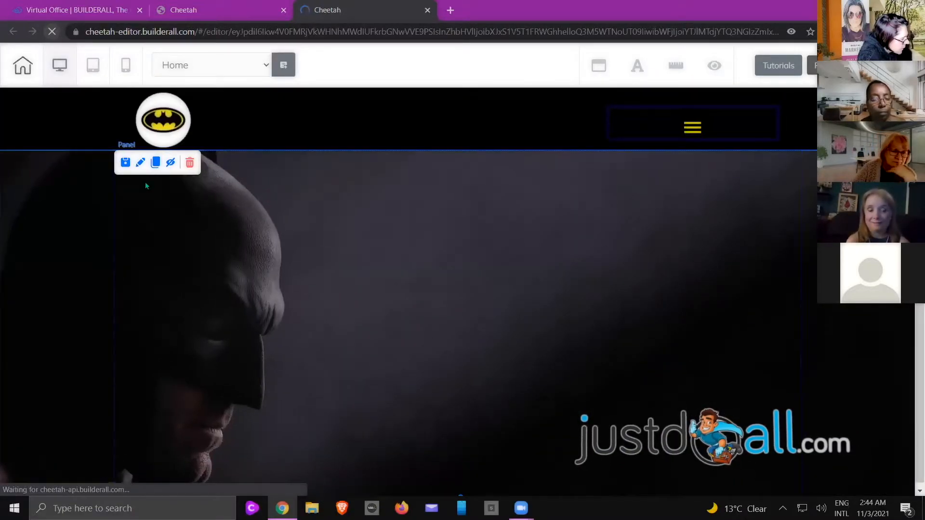
click(190, 100)
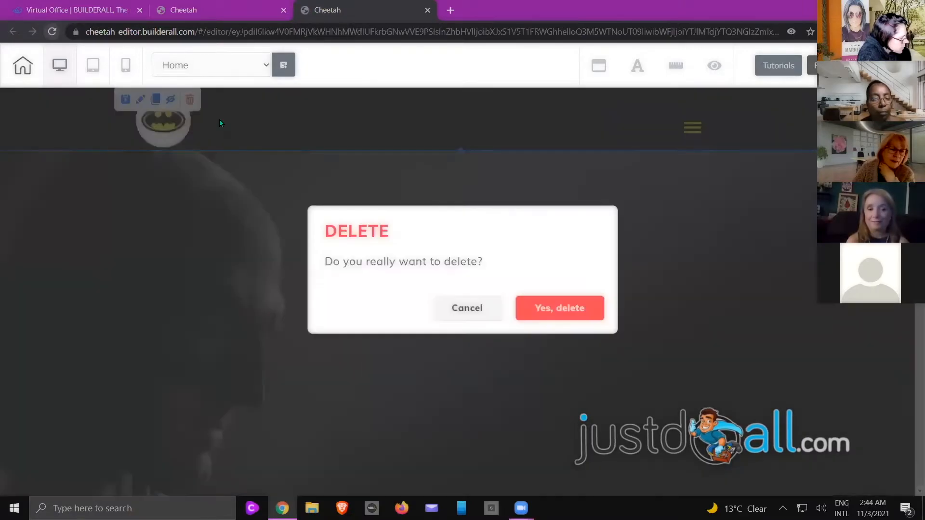
click(551, 306)
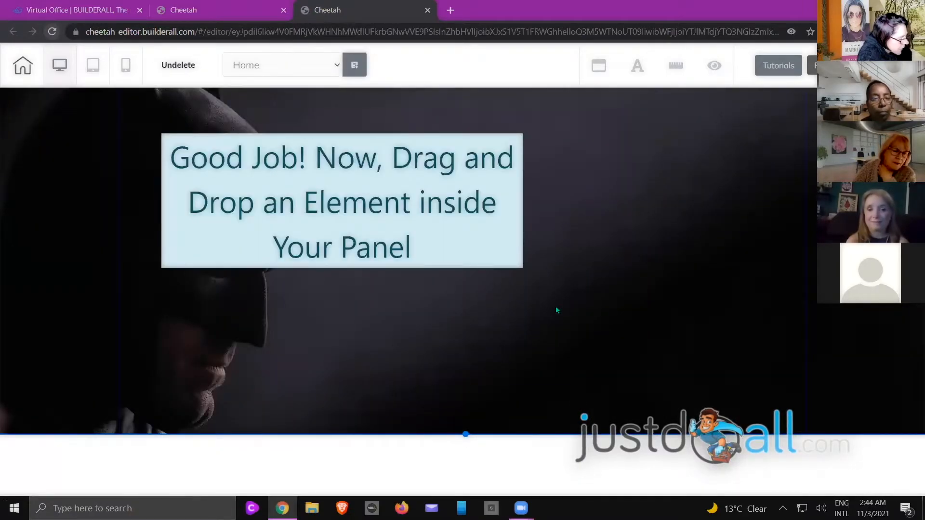
drag(465, 435, 465, 498)
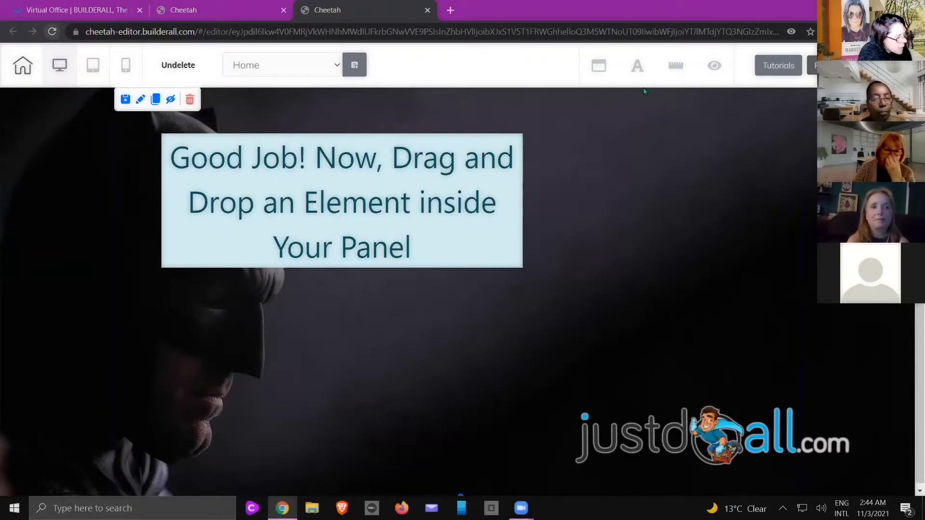
Add the Snacks panel from the 1st Fold panel category to the page below the Batman panel
click(637, 69)
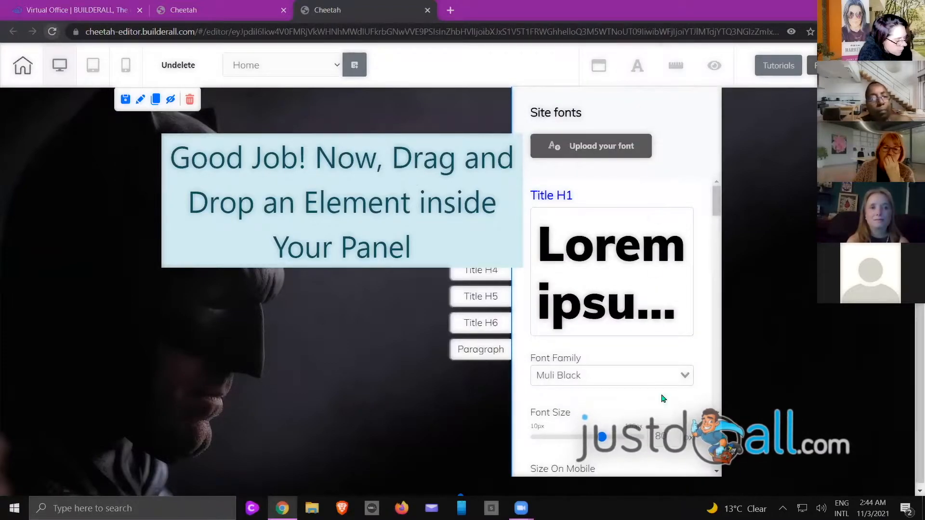
click(636, 66)
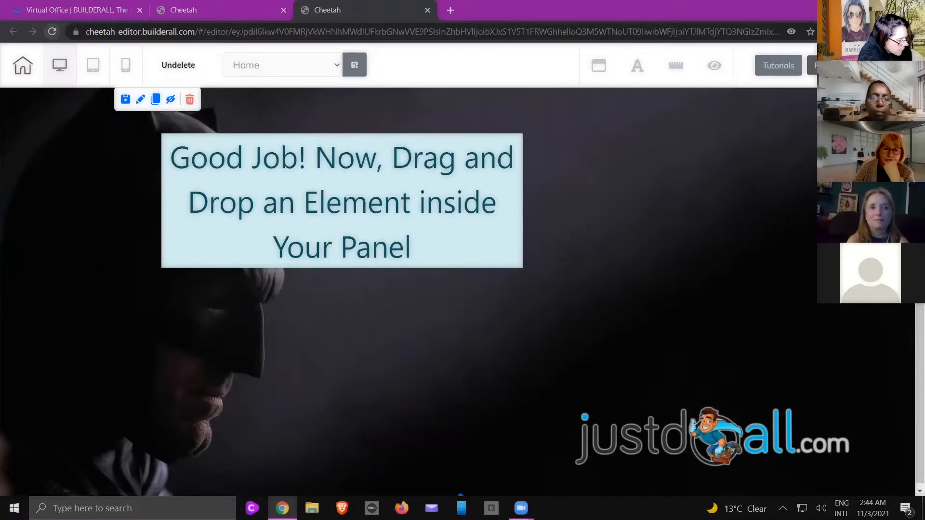
click(906, 110)
scroll(848, 169, up, 7)
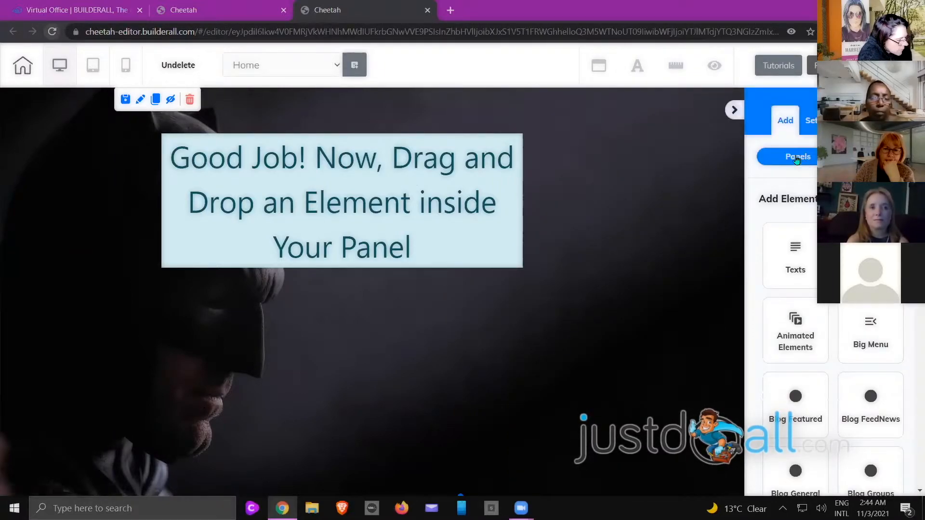
click(796, 160)
click(792, 299)
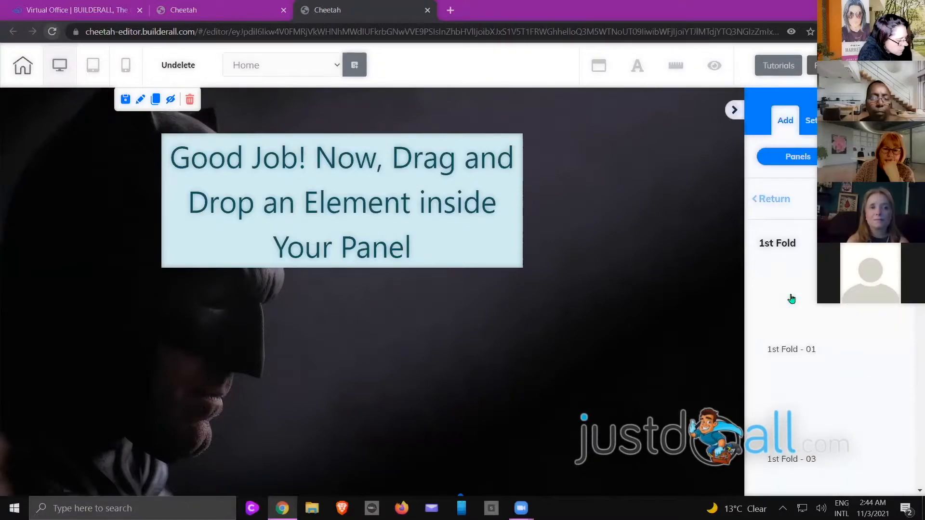
scroll(792, 299, down, 7)
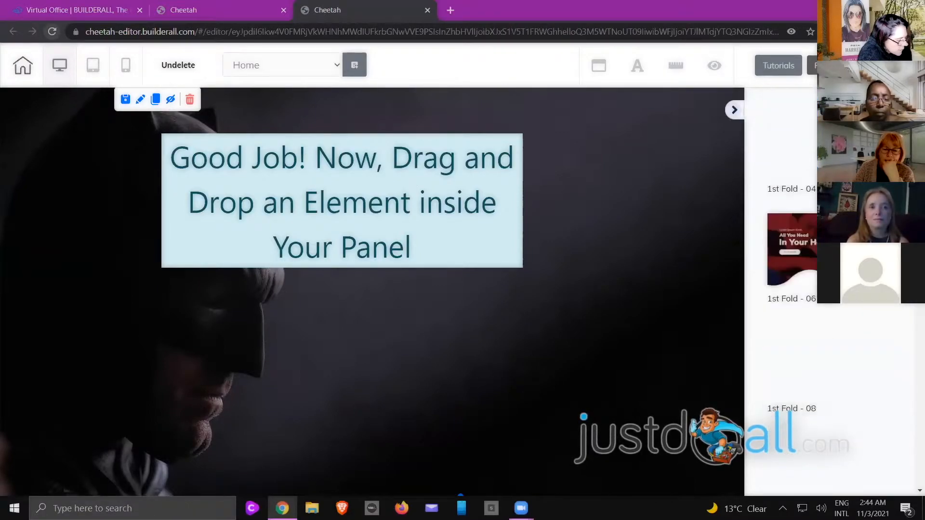
scroll(833, 289, down, 20)
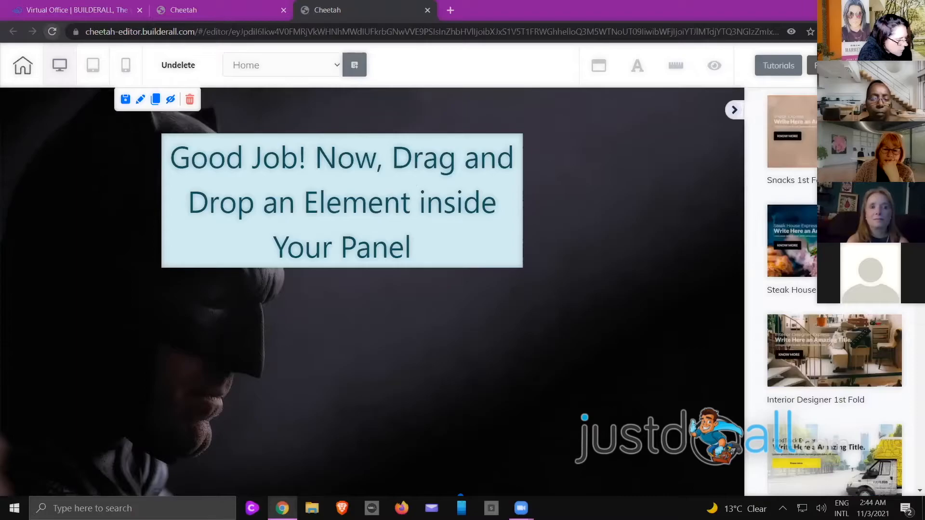
click(733, 113)
Move the Snack Express box with its title, text and button onto the dark area of the Batman panel
scroll(704, 260, down, 7)
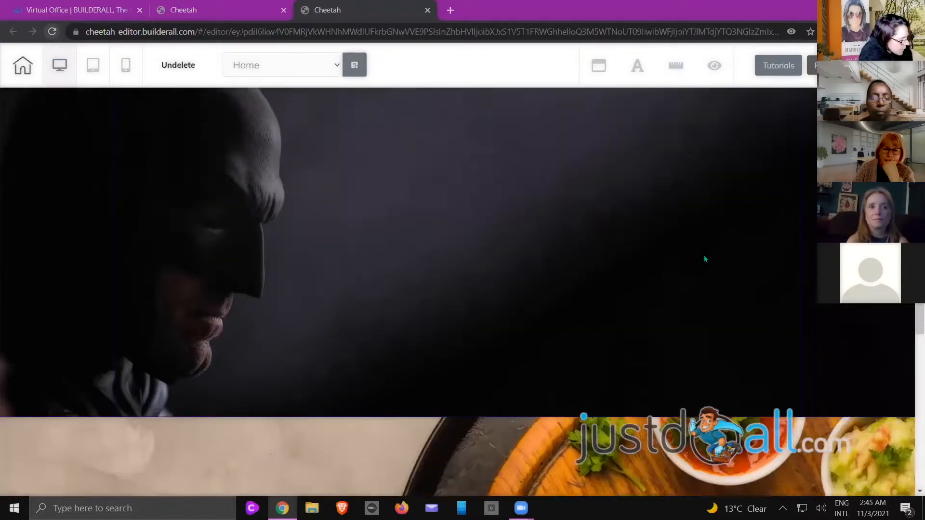
scroll(713, 257, up, 3)
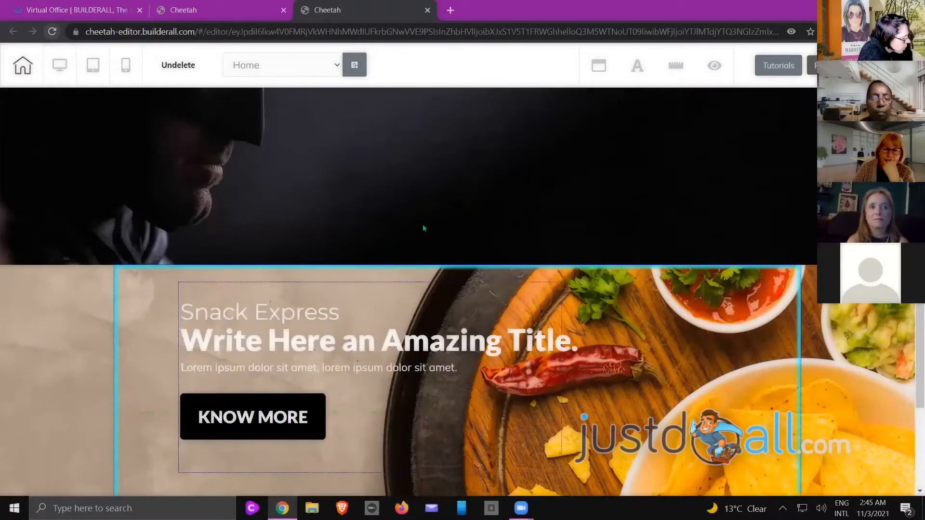
scroll(458, 203, up, 4)
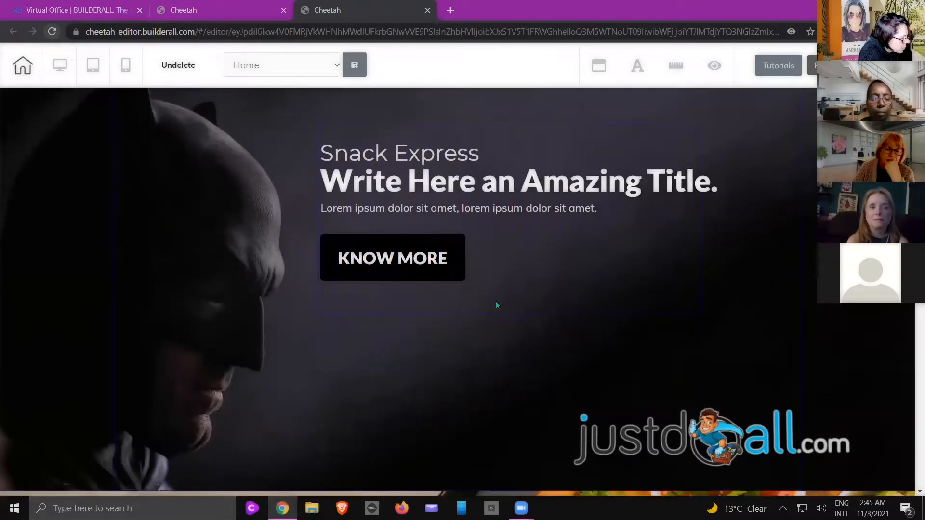
Delete the leftover snacks background panel below the Batman panel
scroll(496, 302, down, 5)
mouse_move(74, 258)
click(189, 191)
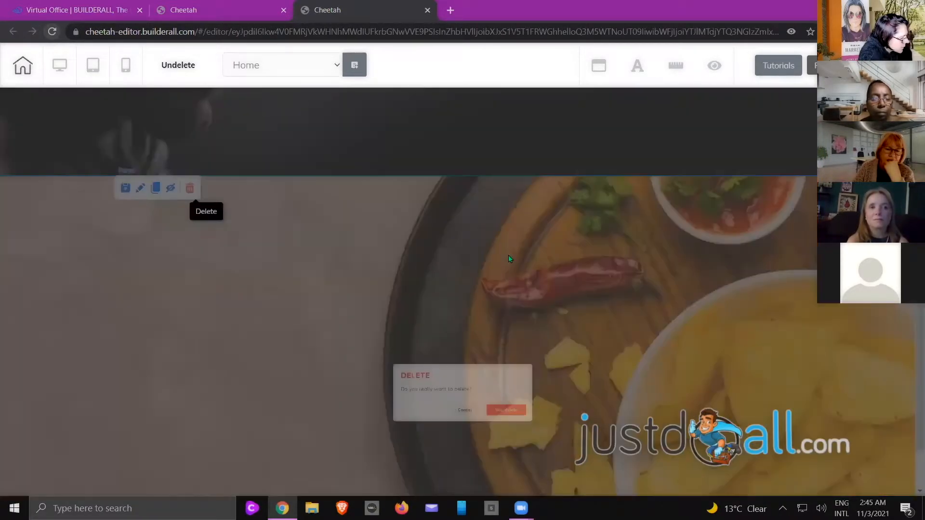
click(551, 305)
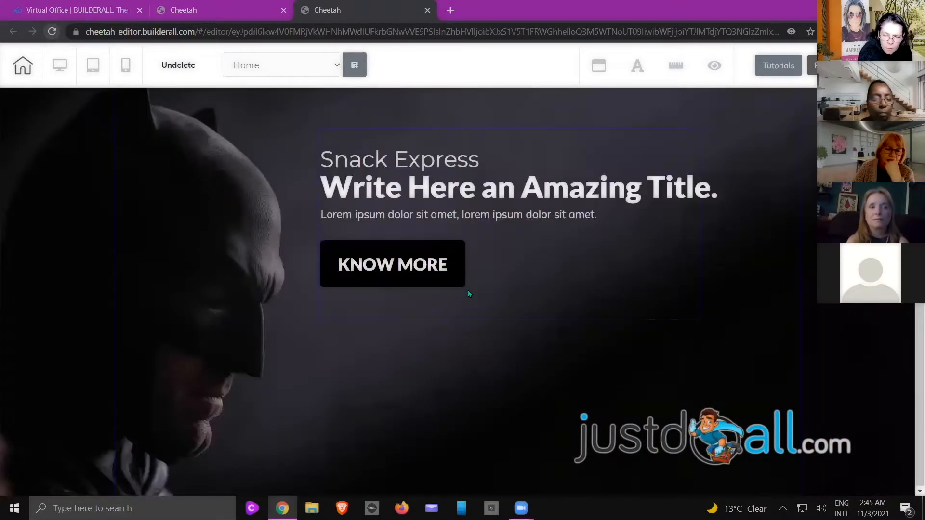
Move the Snack Express box slightly lower in the Batman panel and widen it beyond the end of the title
drag(558, 314, 554, 351)
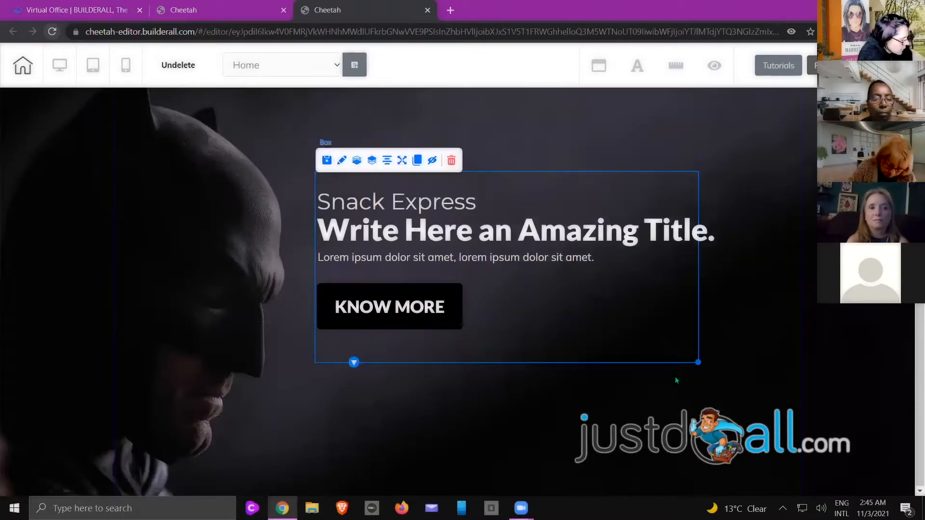
click(675, 378)
click(691, 358)
drag(697, 361, 748, 366)
click(509, 405)
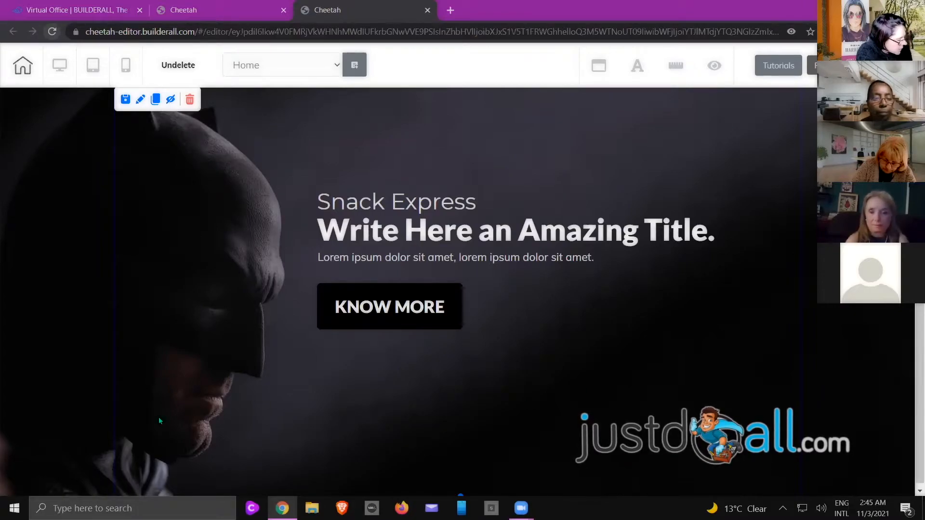
Check the panel's mobile layout, and return to the desktop view
click(126, 68)
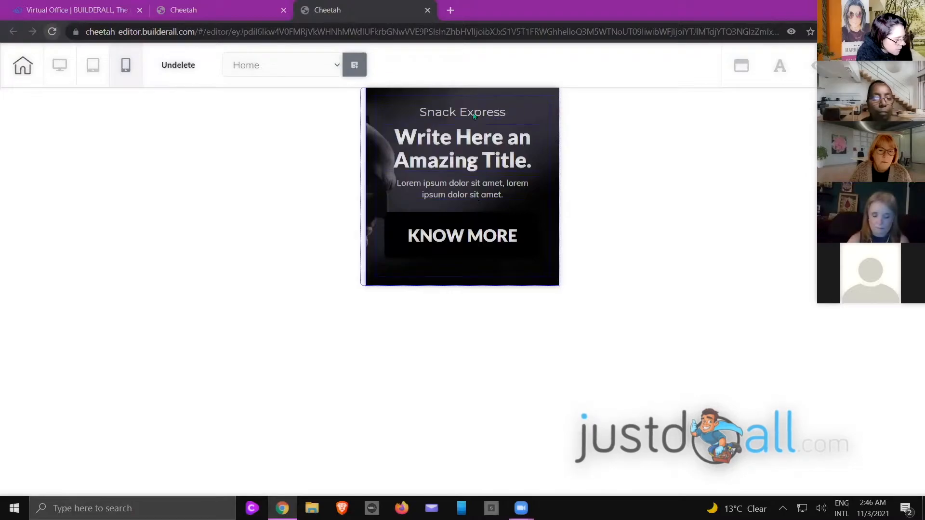
click(59, 66)
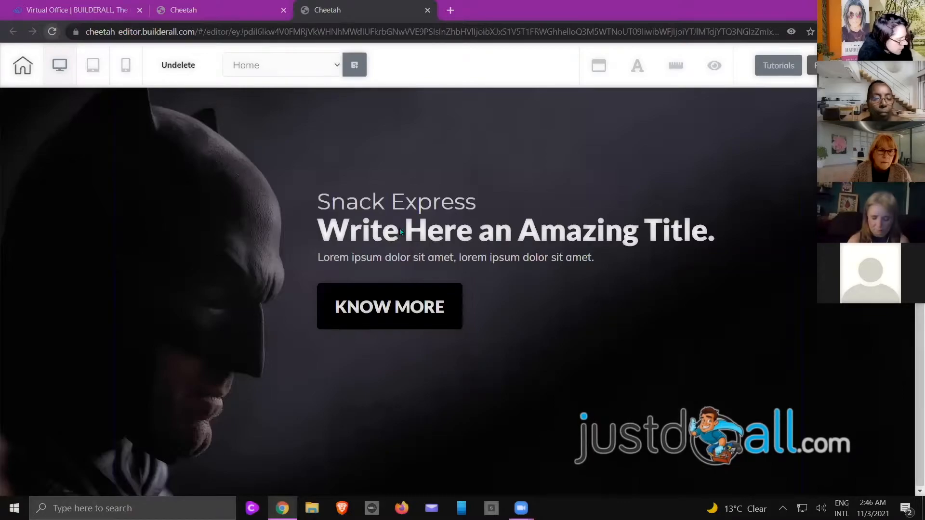
Narrow the "Write Here an Amazing Title." text element so it fits inside its box
click(412, 209)
click(420, 235)
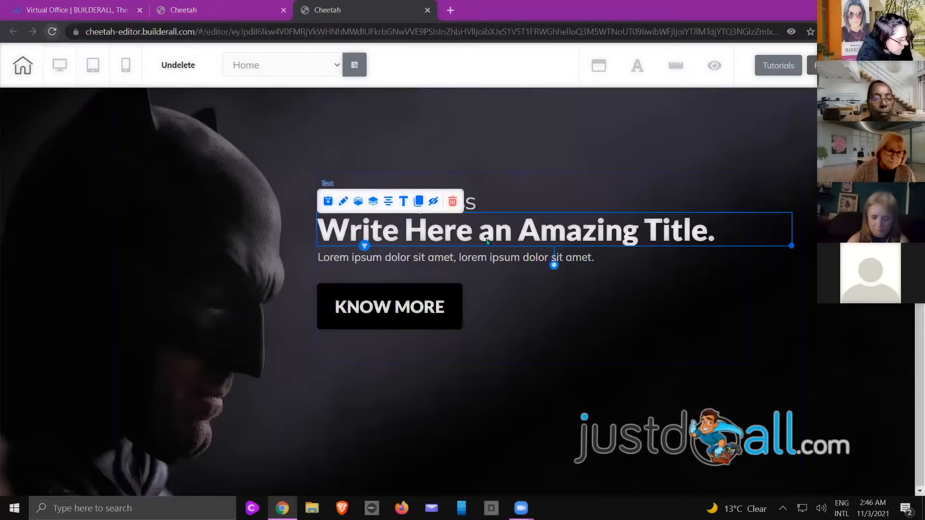
drag(792, 247, 740, 251)
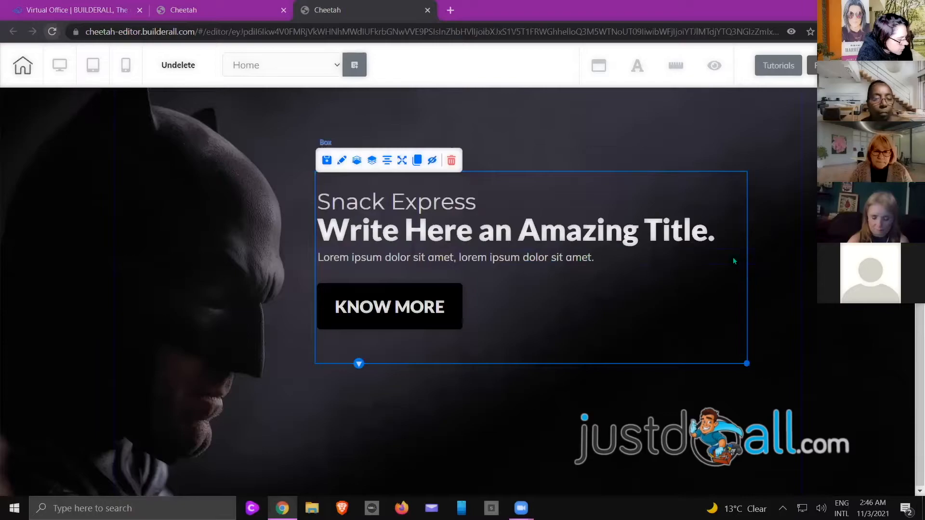
Inspect the available heading styles for the Snack Express text in its large content editor
click(736, 260)
click(432, 208)
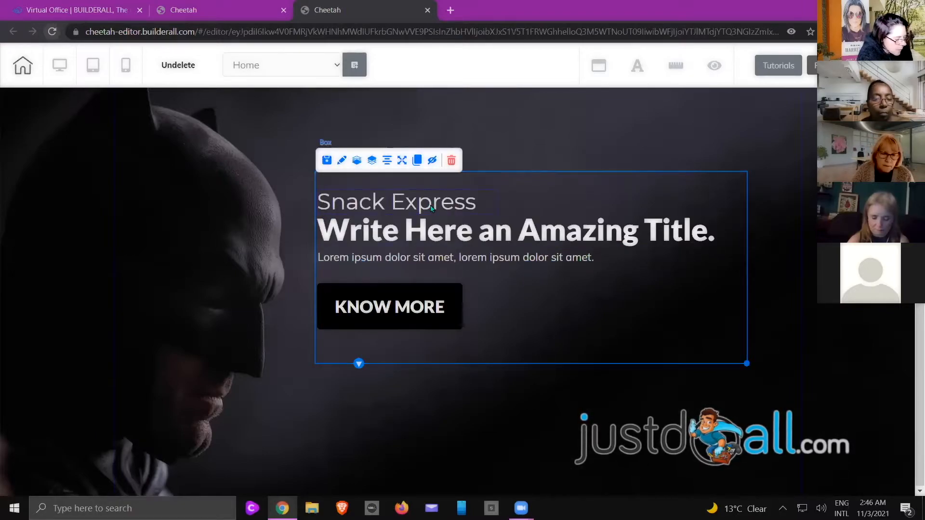
click(432, 209)
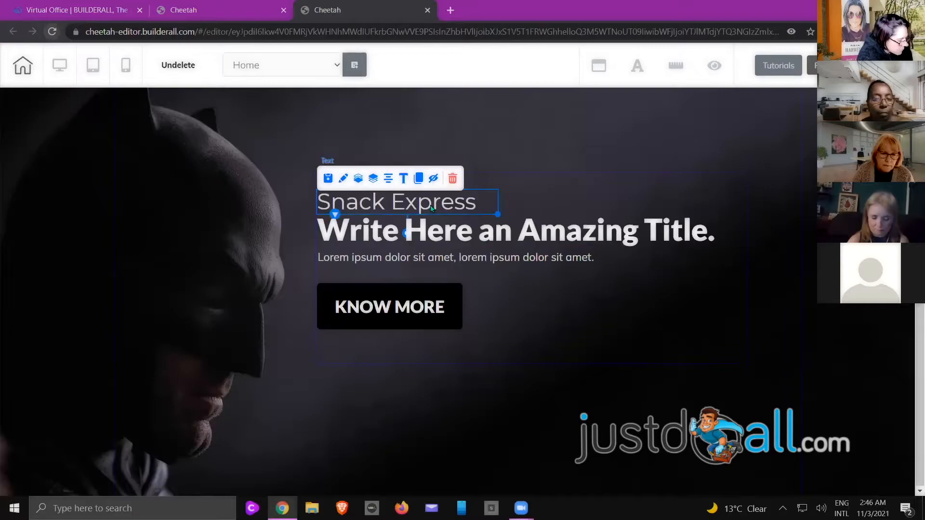
click(404, 179)
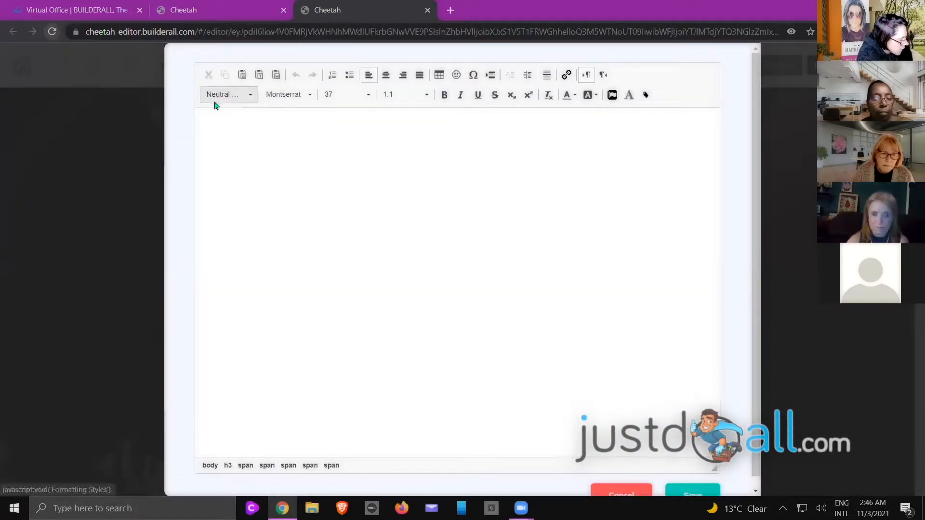
click(251, 99)
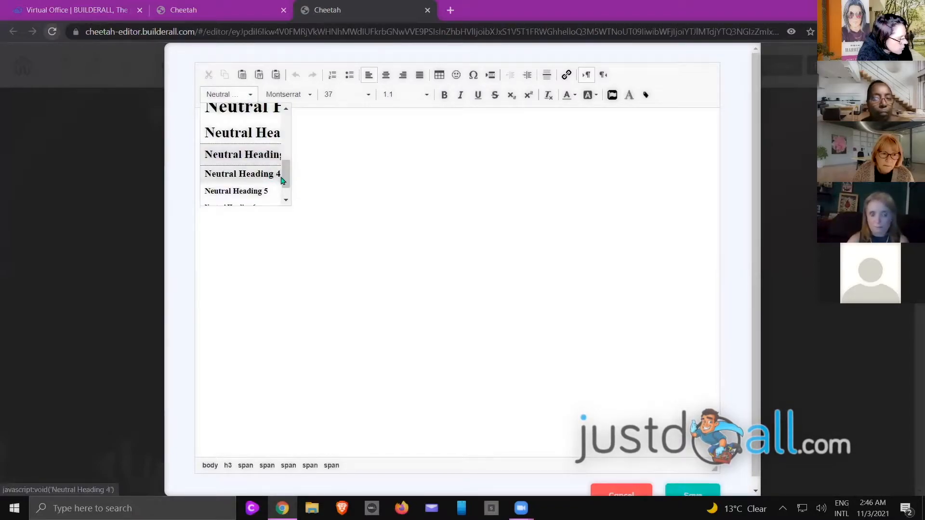
drag(283, 175, 283, 126)
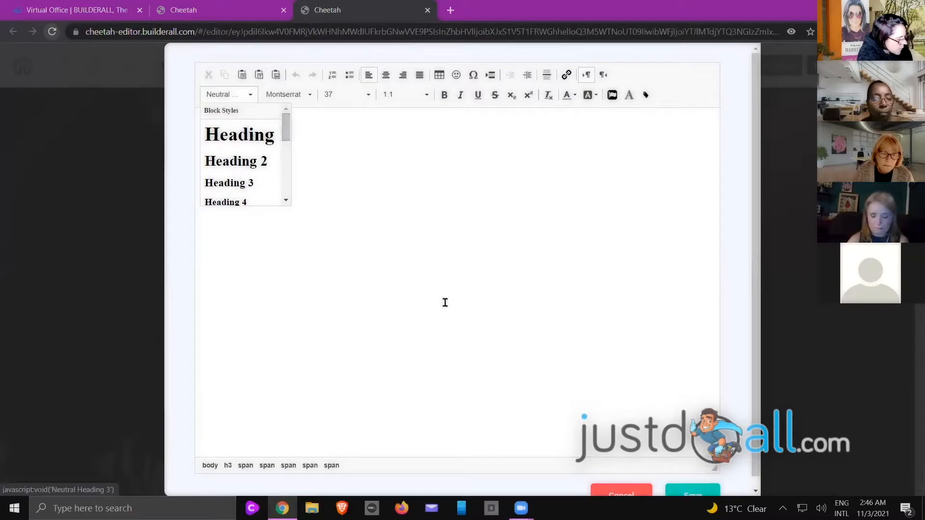
click(680, 494)
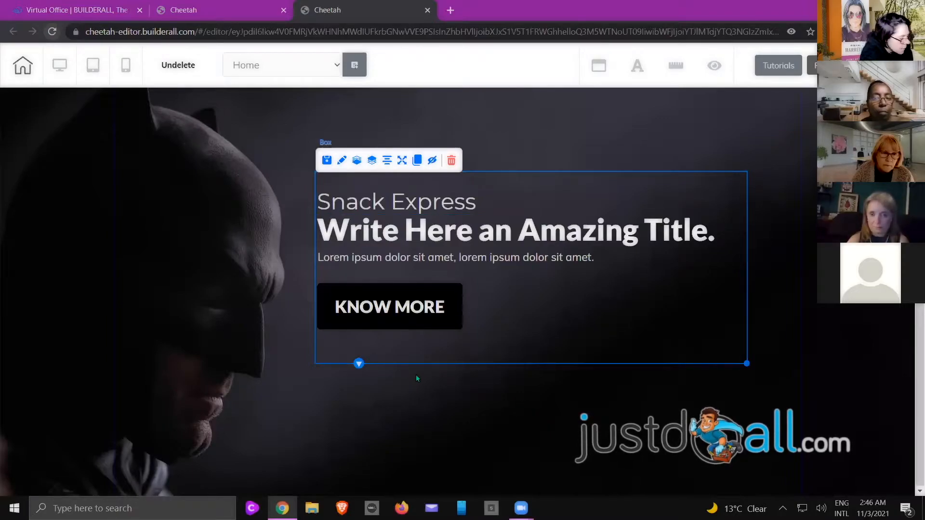
Apply the Heading 1 style to the "Write Here an Amazing Title." text and save it
click(434, 203)
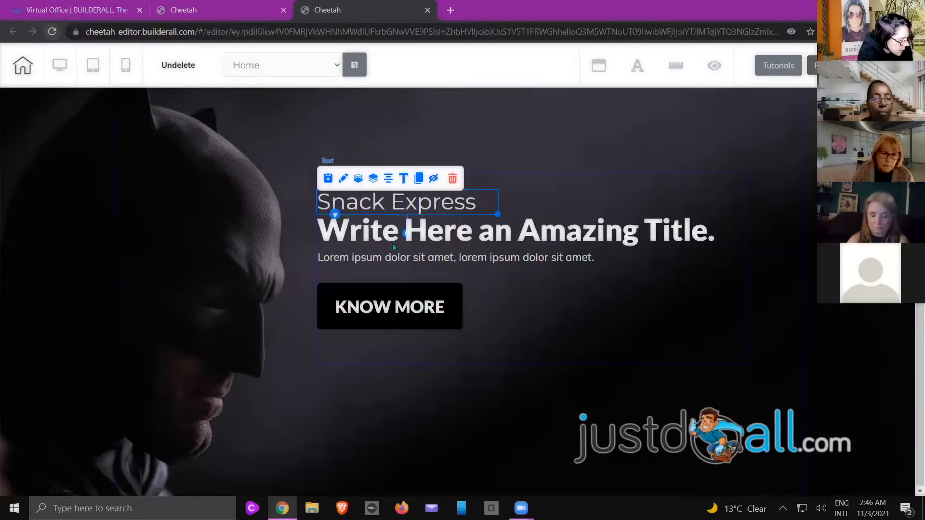
click(388, 259)
click(400, 222)
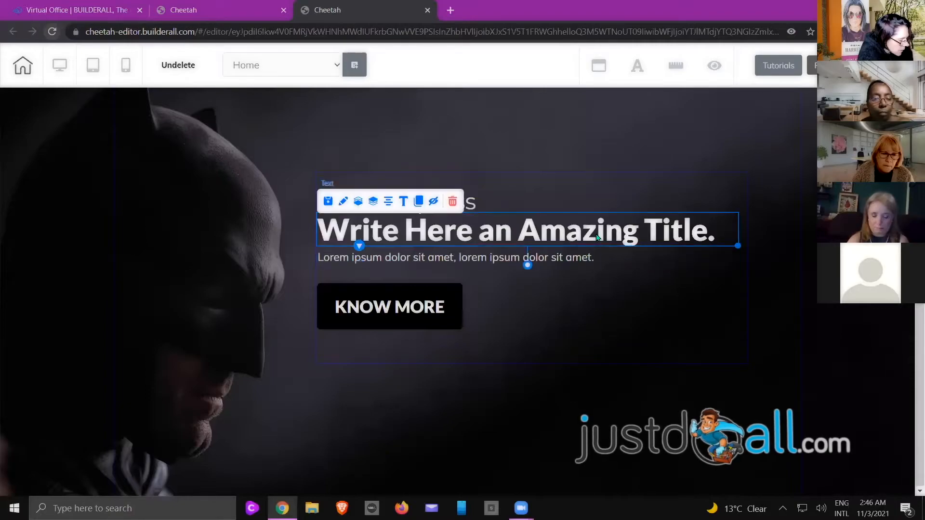
click(403, 201)
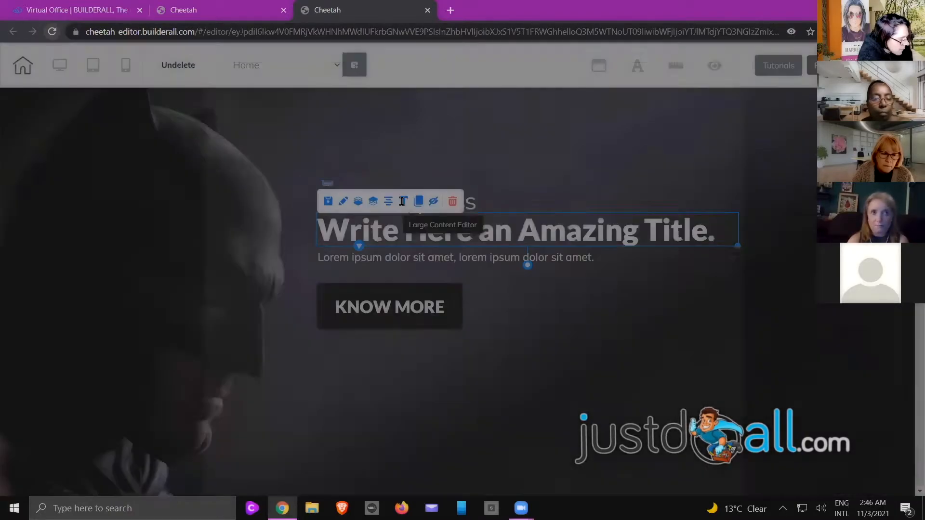
click(250, 95)
scroll(255, 123, up, 5)
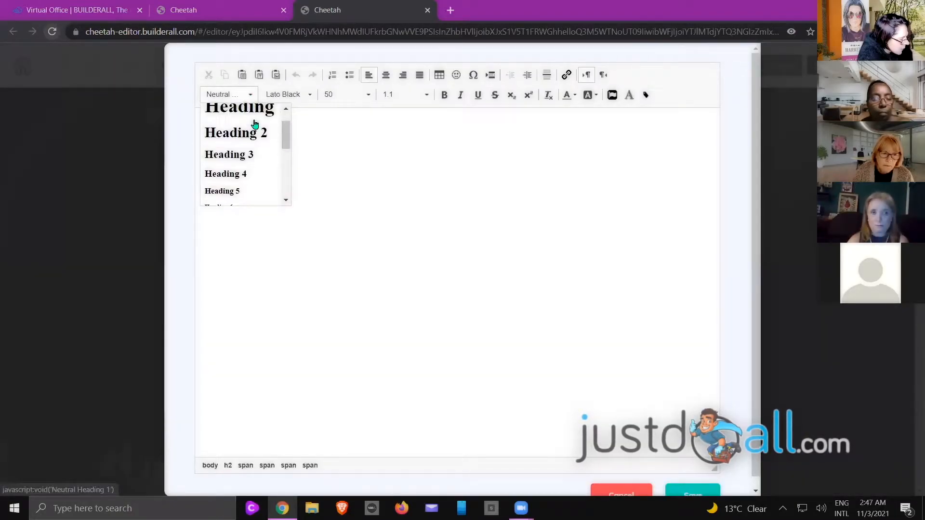
click(259, 142)
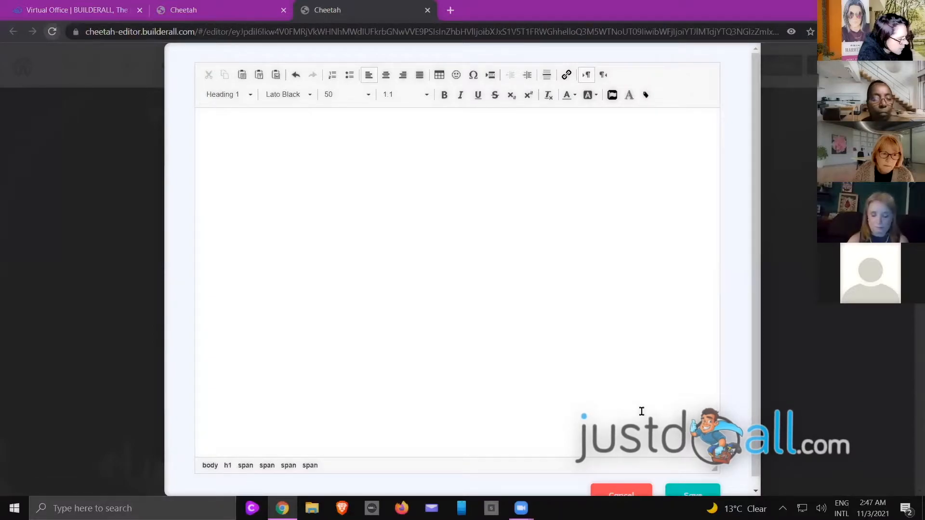
click(684, 493)
click(617, 352)
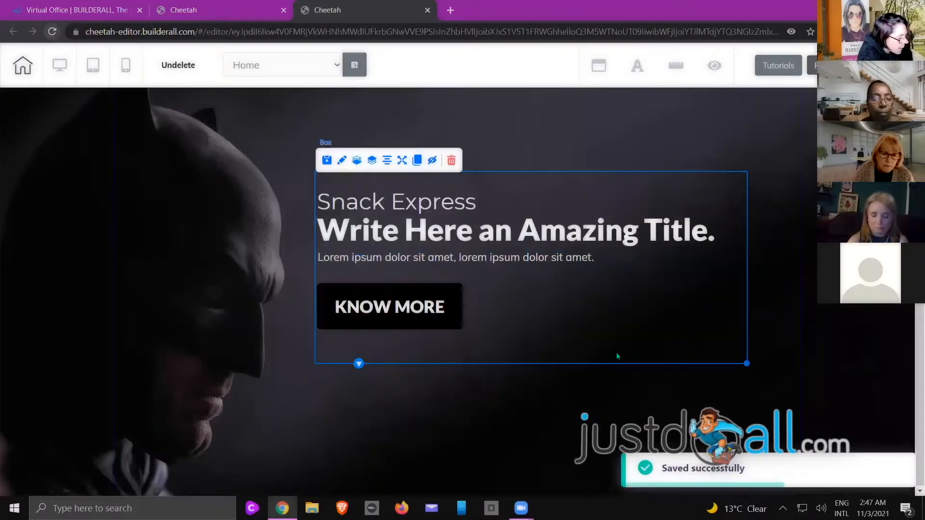
click(573, 380)
Set the Snack Express text's size on mobile to 21 in the mobile layout
click(125, 66)
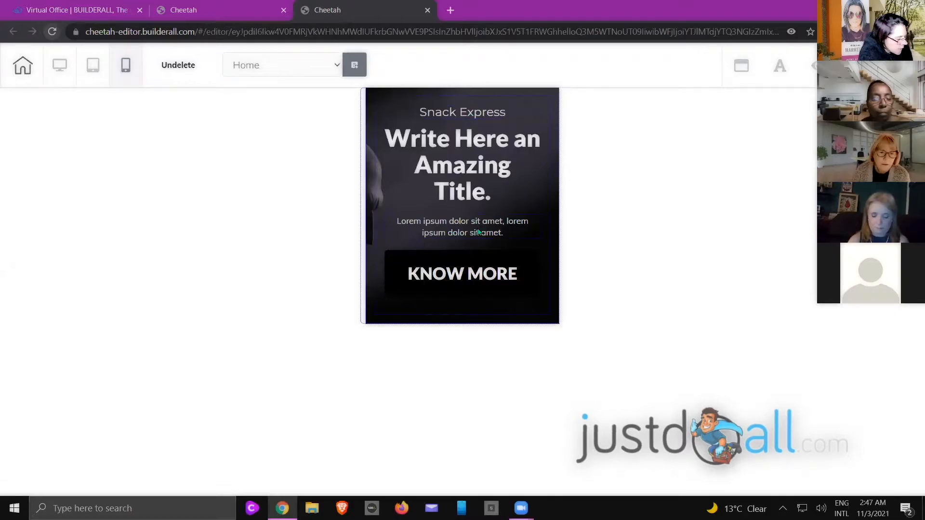
mouse_move(481, 112)
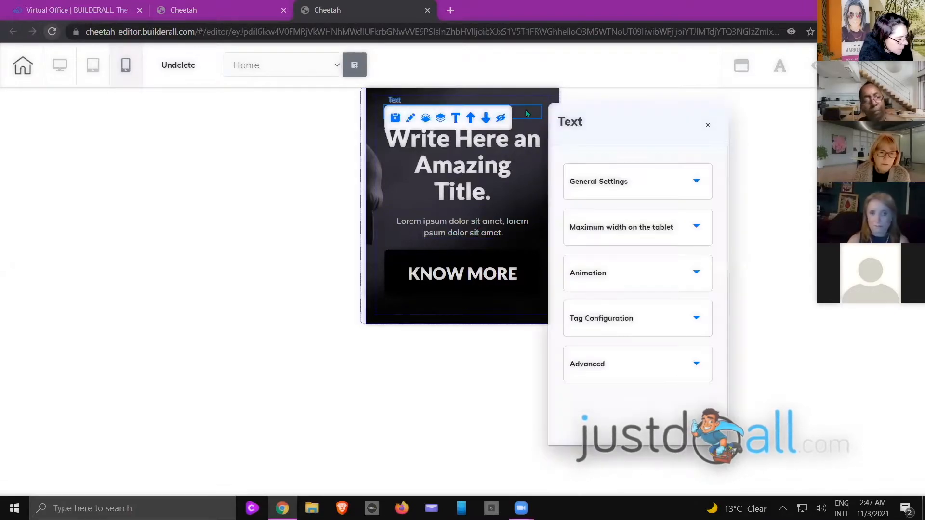
click(609, 182)
drag(667, 114, 707, 102)
mouse_move(627, 234)
mouse_down()
mouse_move(653, 236)
mouse_move(595, 236)
mouse_move(702, 245)
mouse_move(626, 234)
mouse_up()
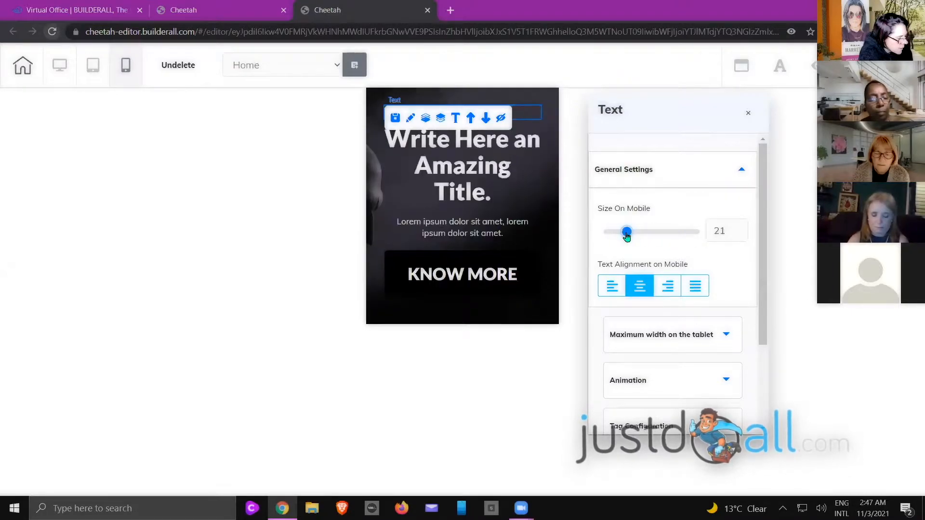
Examine the title's mobile settings and its assigned heading style, leaving the text editor without saving
click(478, 173)
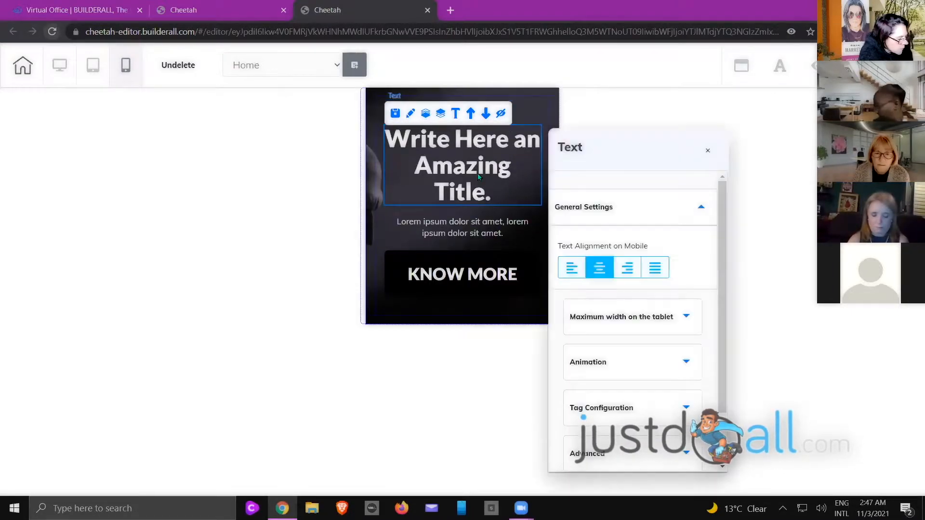
drag(616, 150, 657, 117)
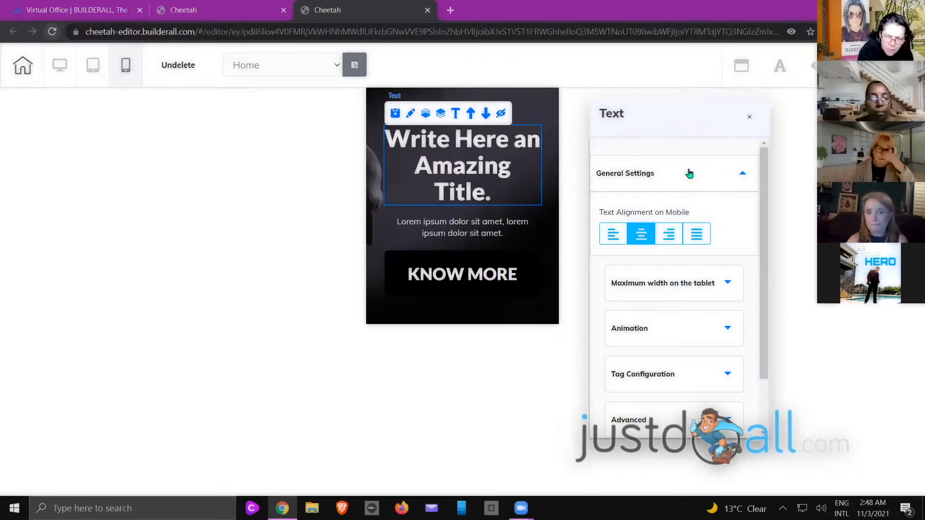
click(456, 115)
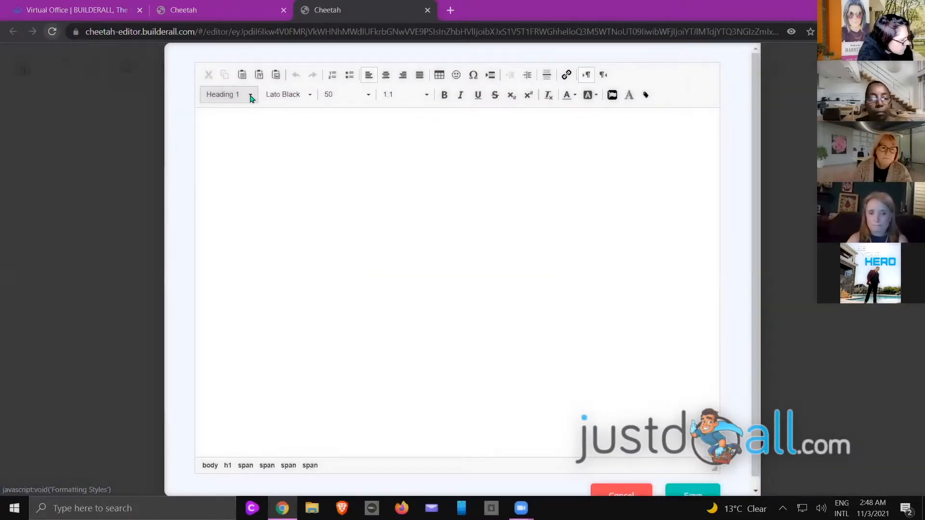
click(251, 96)
mouse_move(285, 123)
mouse_down()
mouse_move(295, 200)
mouse_move(283, 117)
mouse_move(270, 235)
mouse_move(292, 106)
mouse_up()
click(782, 170)
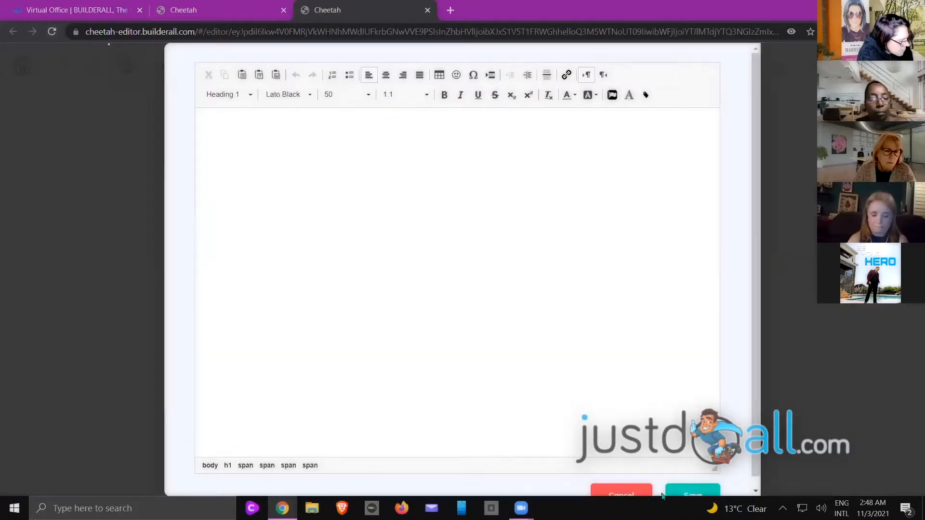
click(621, 493)
click(505, 307)
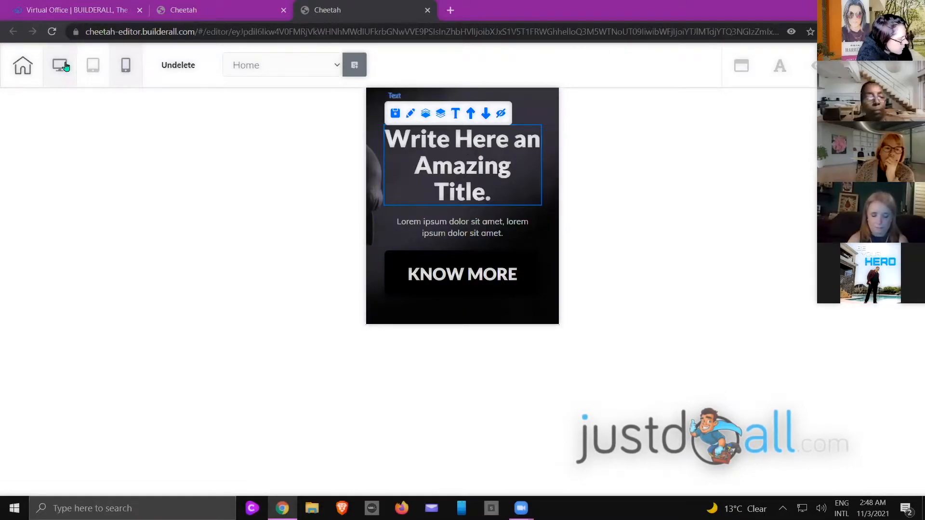
Return to the desktop layout, change the title's style to a Neutral Heading and save the text
click(63, 65)
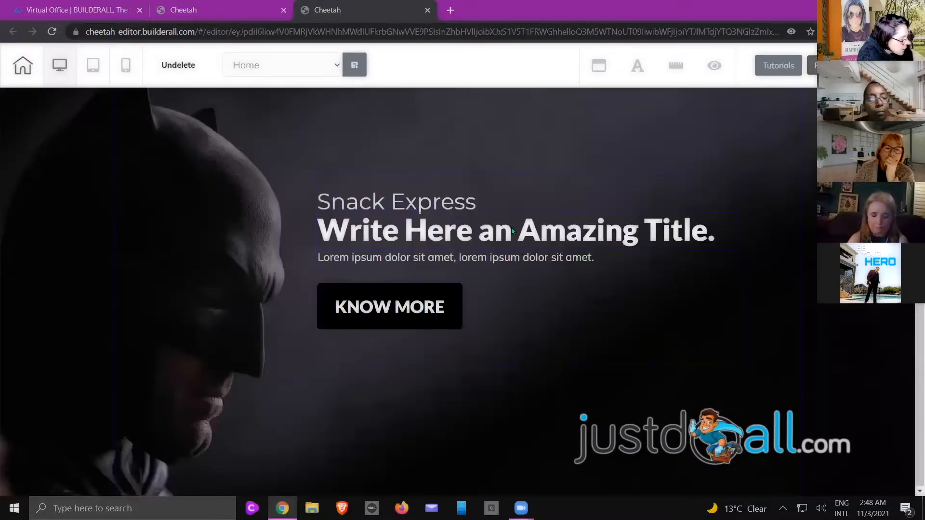
click(511, 232)
click(405, 202)
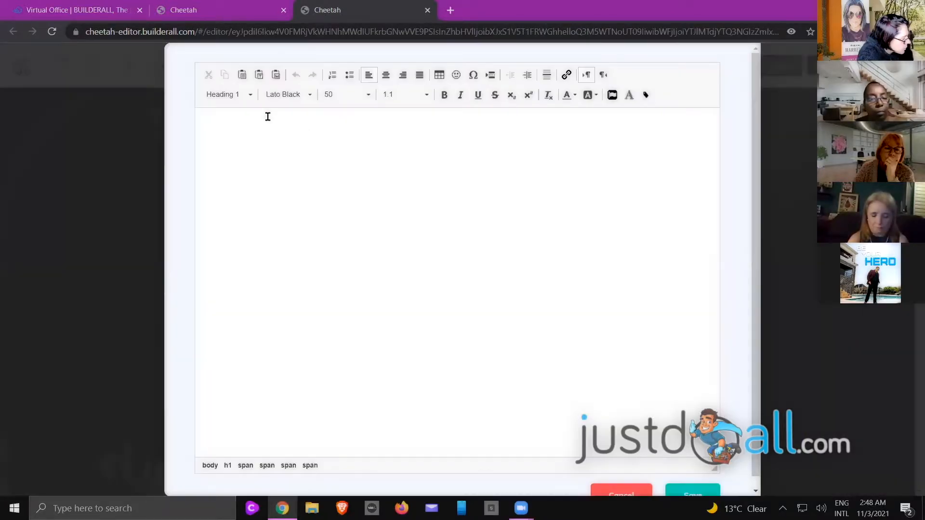
click(248, 95)
scroll(252, 137, down, 4)
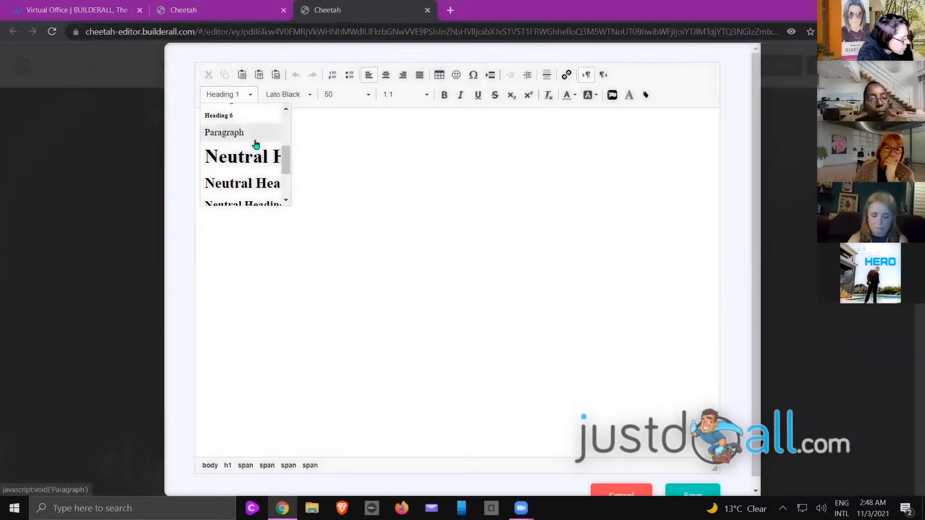
click(256, 147)
click(682, 495)
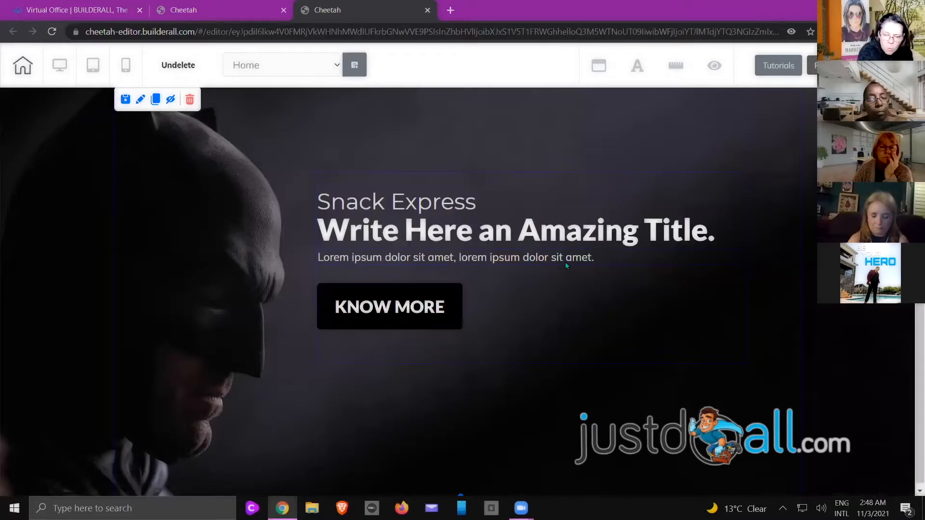
Set the title's size on mobile to 26 in the mobile layout
click(125, 73)
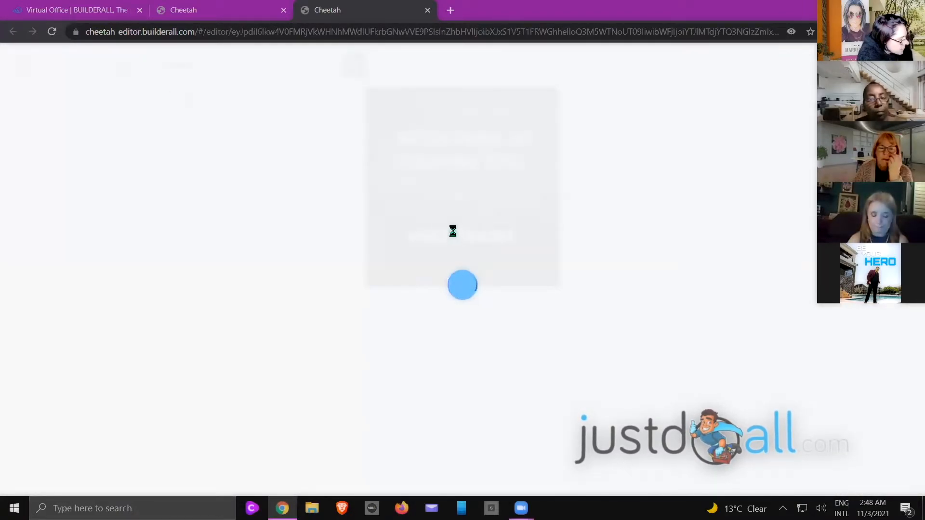
click(517, 158)
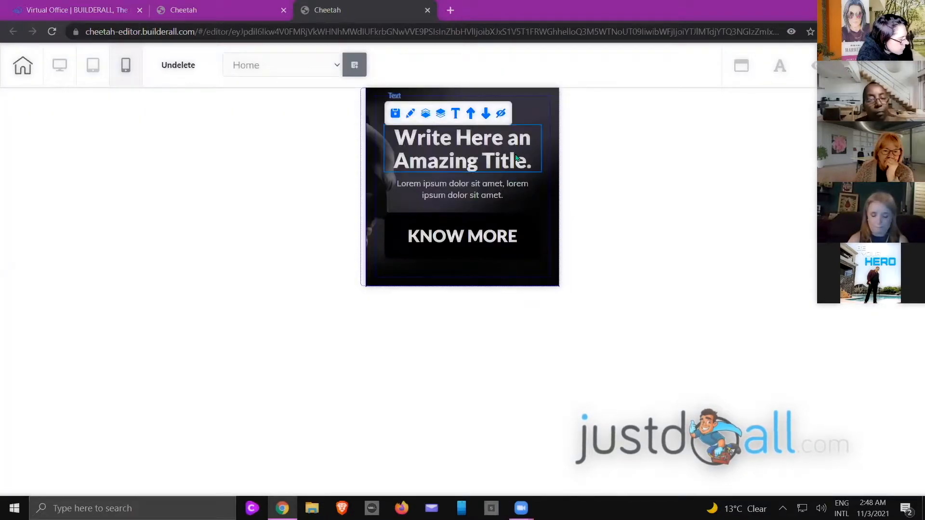
click(700, 272)
click(699, 272)
click(700, 272)
click(699, 272)
click(699, 272)
click(699, 272)
click(700, 272)
click(700, 272)
click(700, 272)
click(700, 272)
click(700, 272)
click(699, 272)
click(700, 273)
click(699, 273)
click(699, 272)
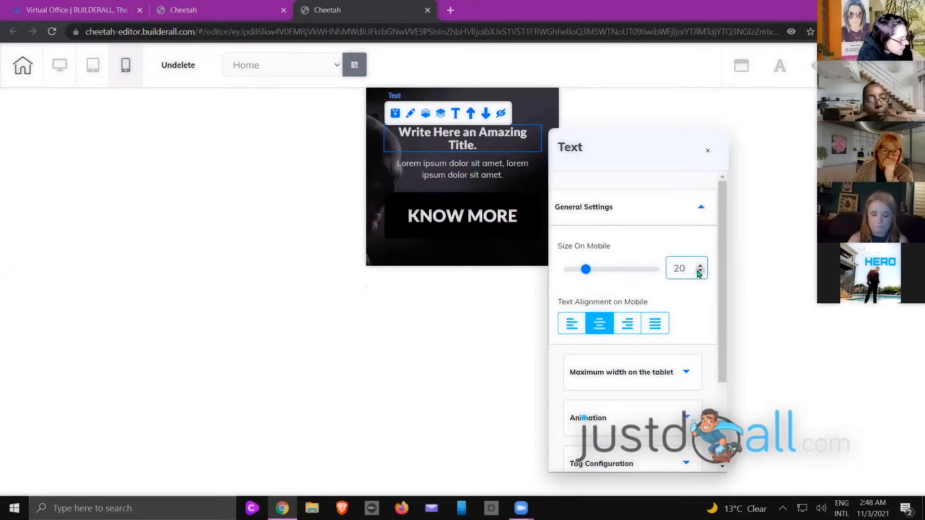
click(700, 266)
click(700, 266)
click(701, 266)
click(700, 266)
click(700, 266)
click(701, 266)
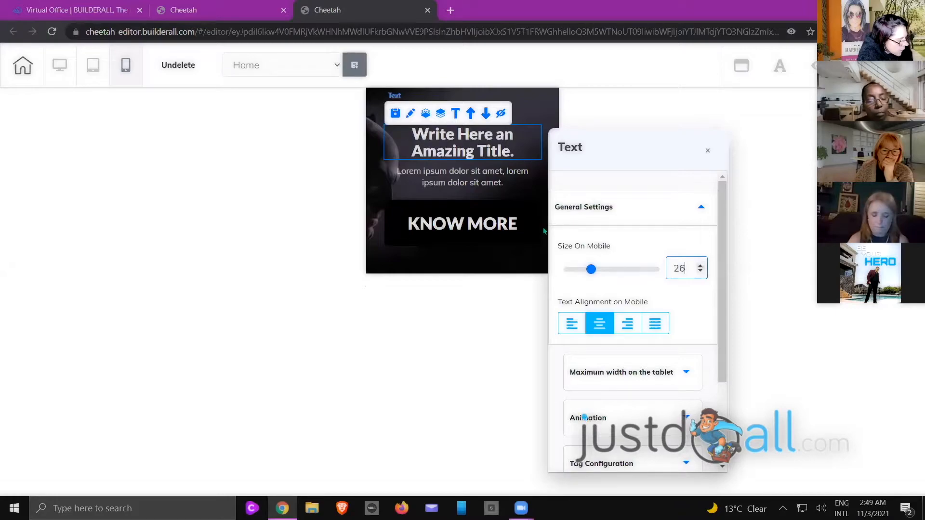
click(707, 153)
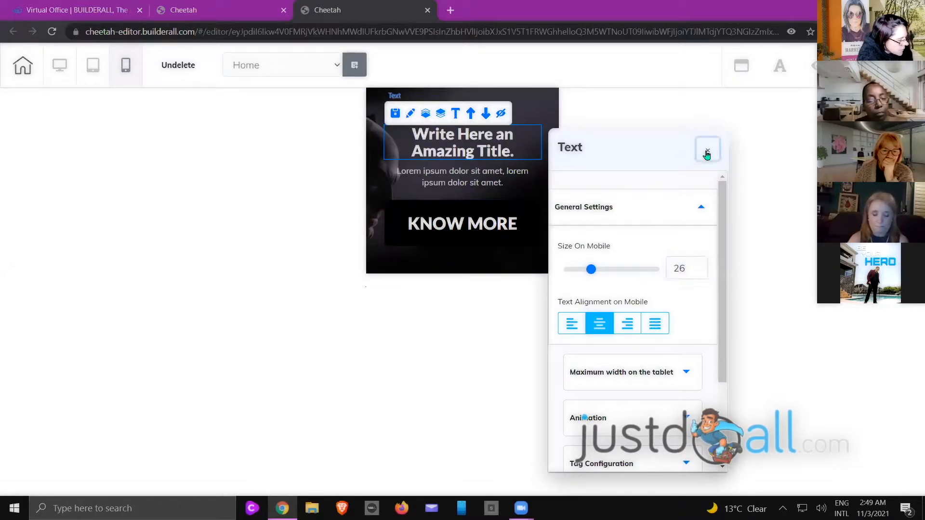
Set the KNOW MORE button's mobile headline font size to 25 from the desktop layout
click(509, 225)
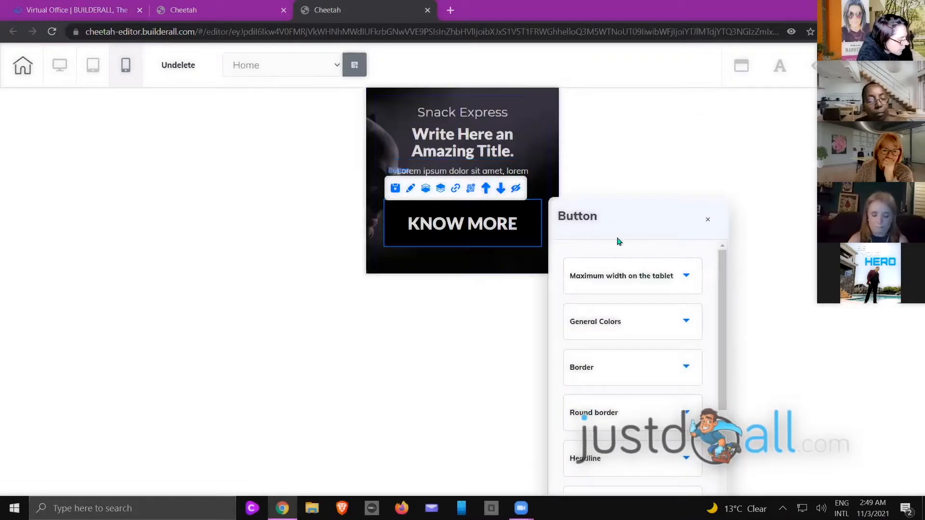
scroll(662, 233, down, 5)
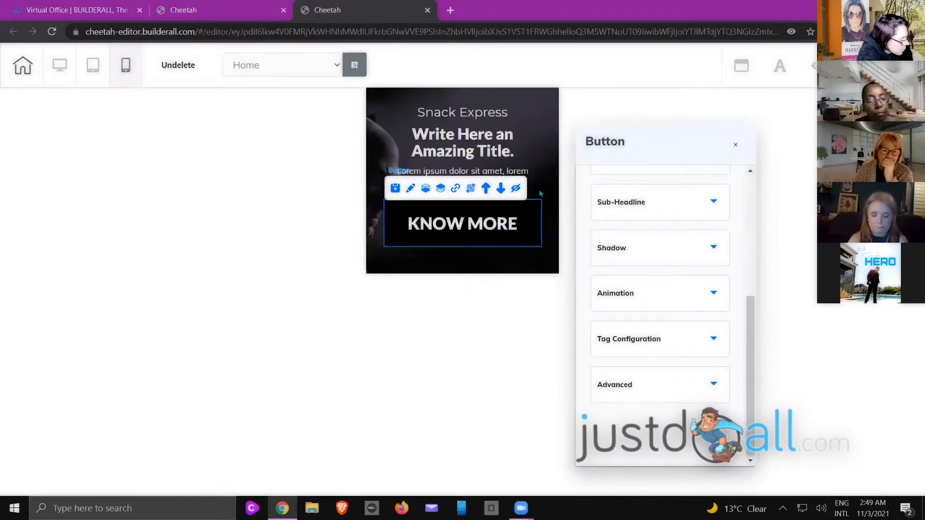
click(59, 65)
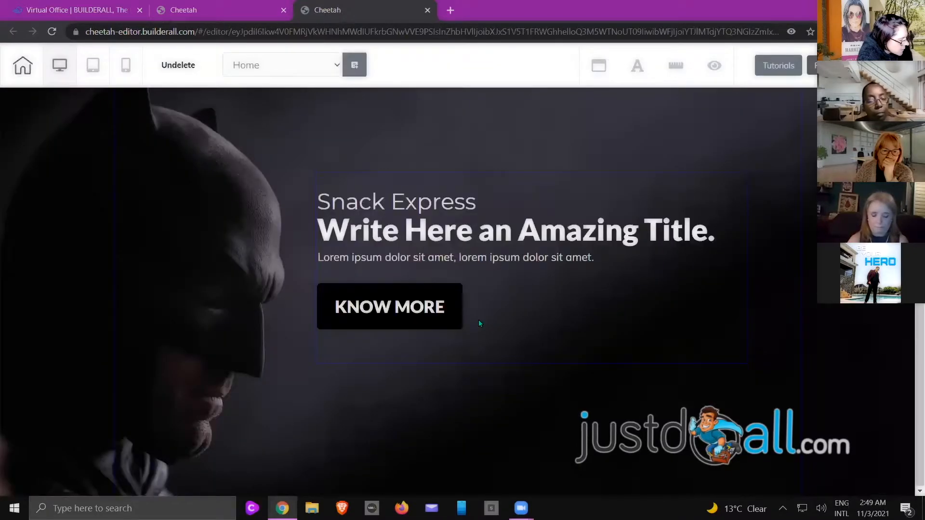
click(452, 318)
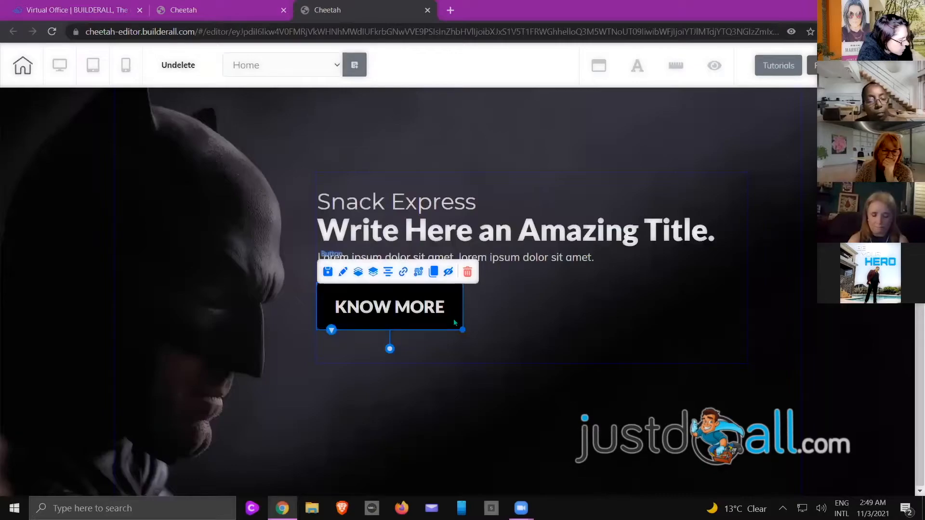
double_click(454, 322)
drag(542, 314, 623, 190)
click(617, 237)
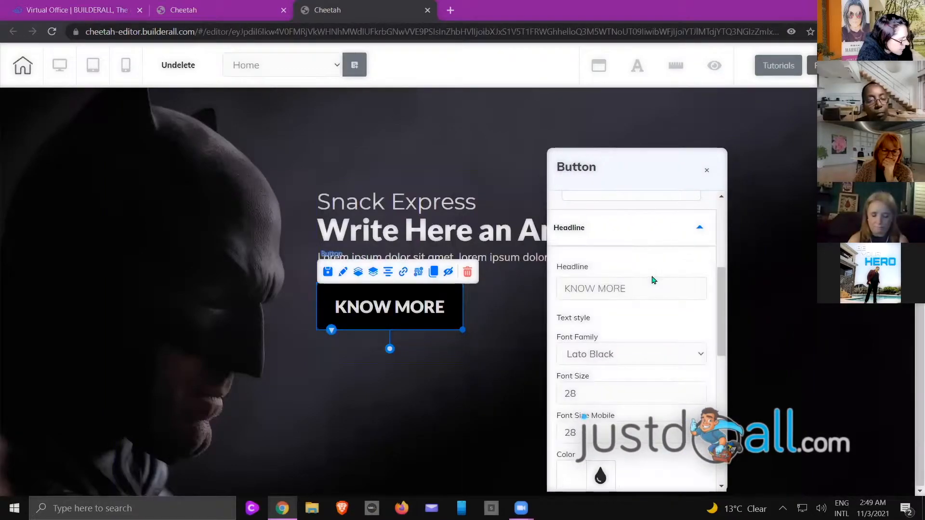
scroll(655, 276, down, 1)
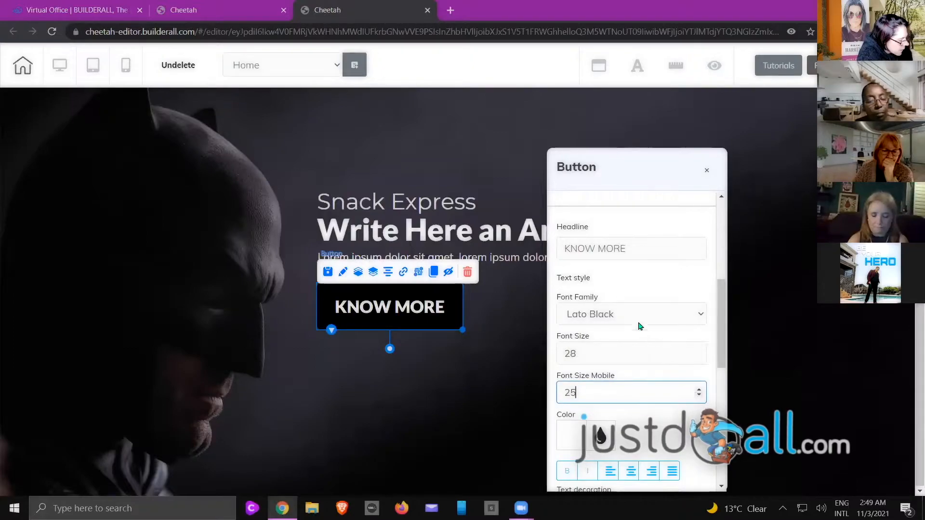
Set the KNOW MORE button's font size to 21 and its mobile font size to 15, then check it in the mobile layout
click(698, 357)
click(698, 357)
click(698, 357)
click(698, 357)
click(698, 357)
click(698, 357)
click(698, 357)
click(699, 392)
click(699, 392)
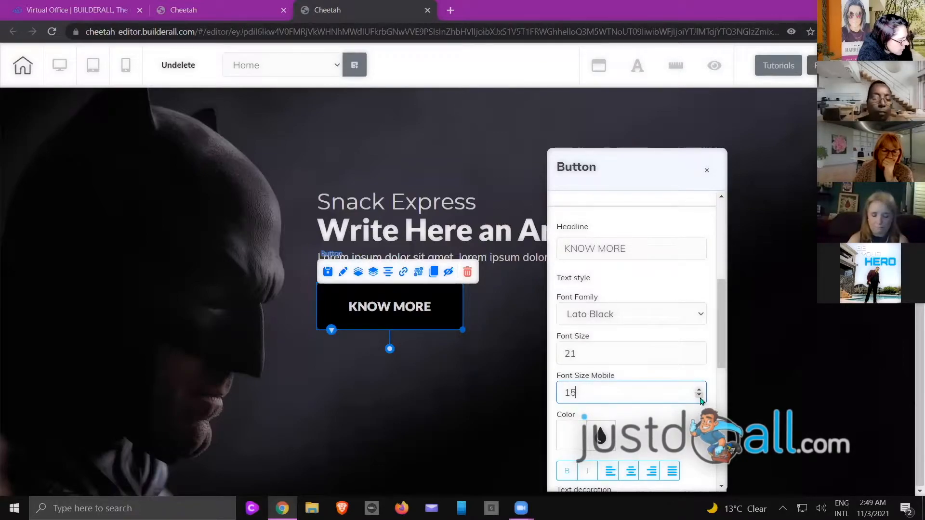
click(707, 170)
click(125, 63)
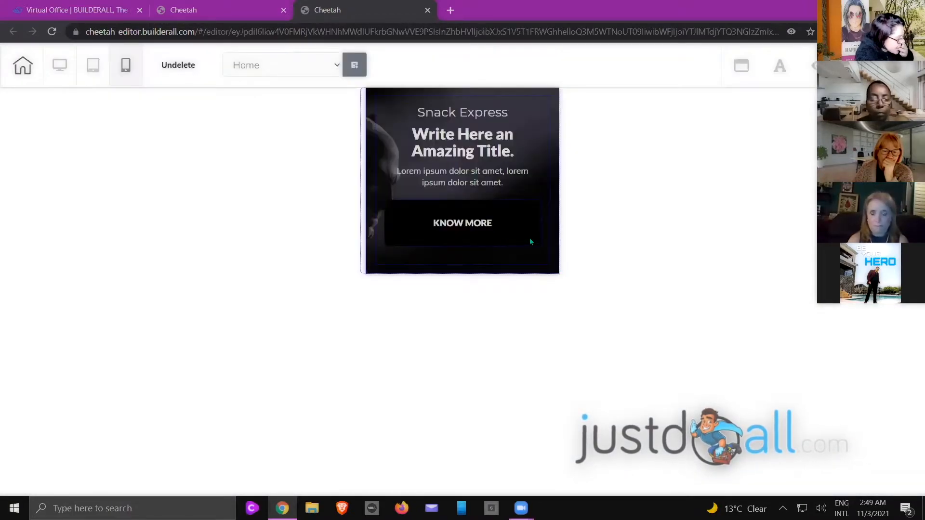
click(530, 240)
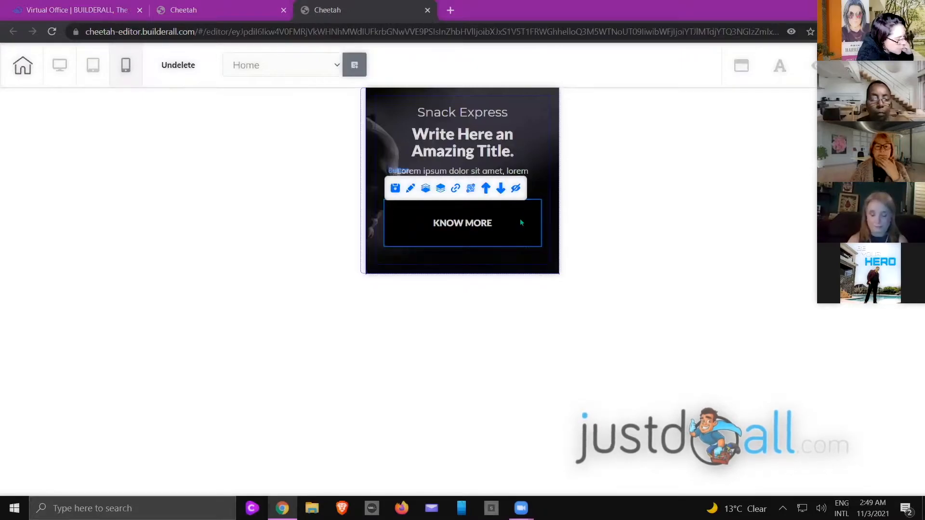
Return to the desktop layout, reduce the KNOW MORE button's height and shift it slightly away from the text's left edge
click(60, 66)
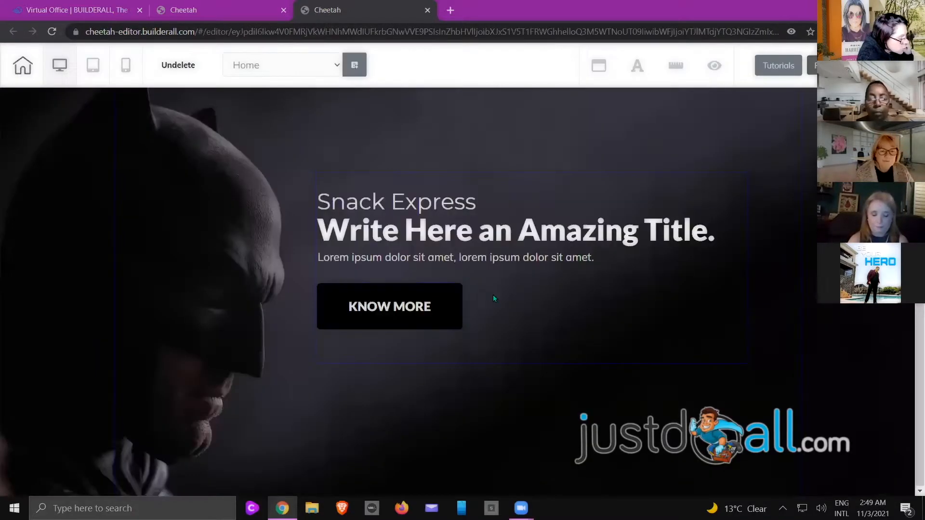
click(453, 313)
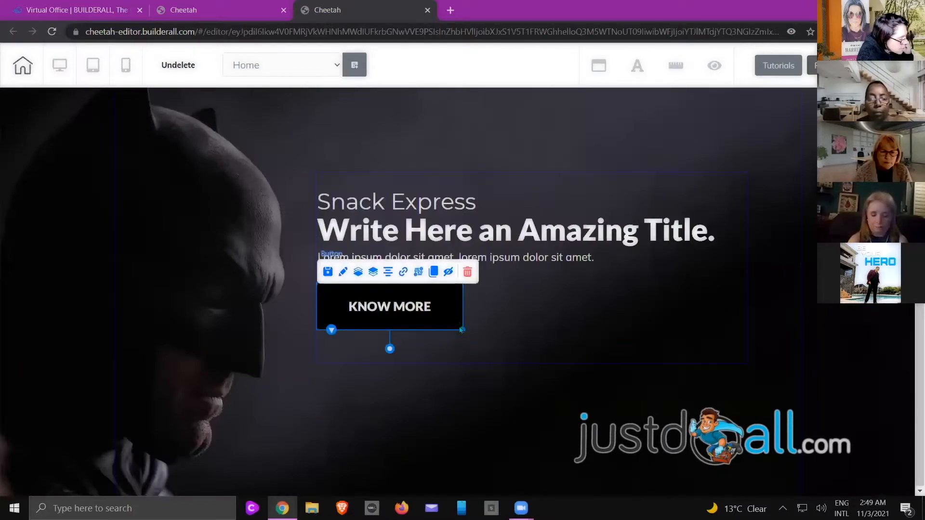
mouse_move(462, 330)
mouse_down()
mouse_move(463, 317)
mouse_move(662, 326)
mouse_move(458, 314)
mouse_up()
click(450, 333)
click(386, 352)
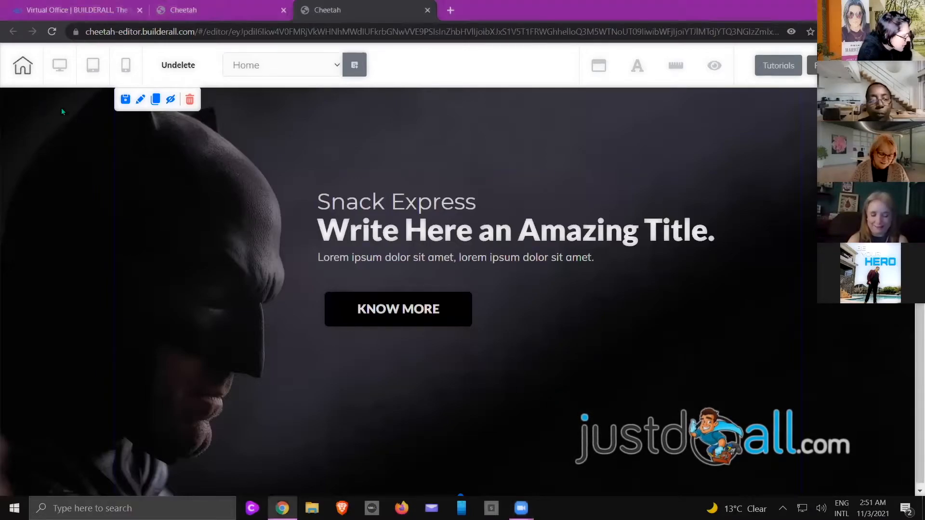
Delete the Batman panel from the page and add a blank panel in its place
click(190, 99)
click(549, 305)
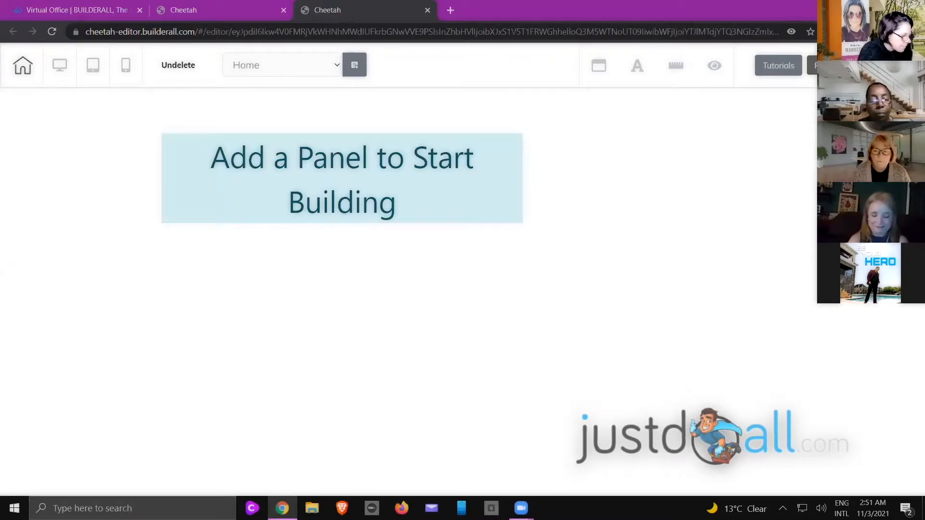
click(780, 157)
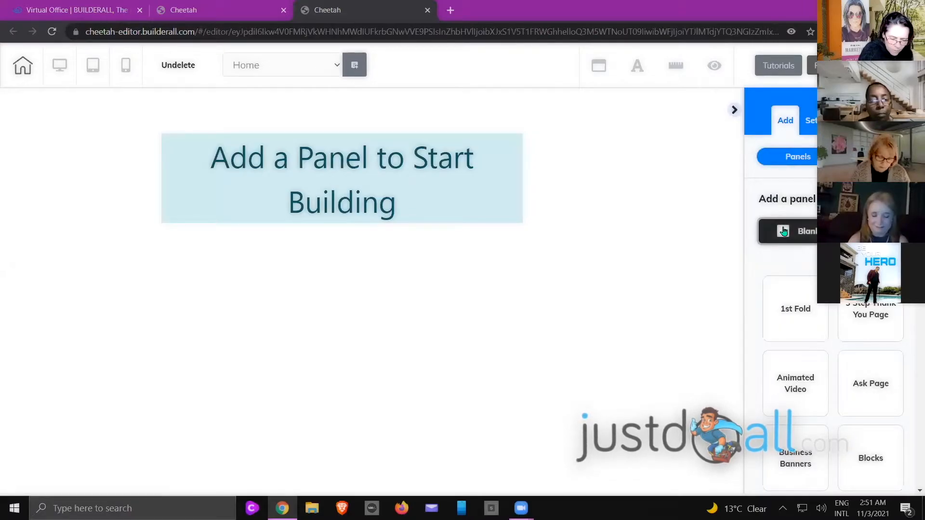
click(783, 232)
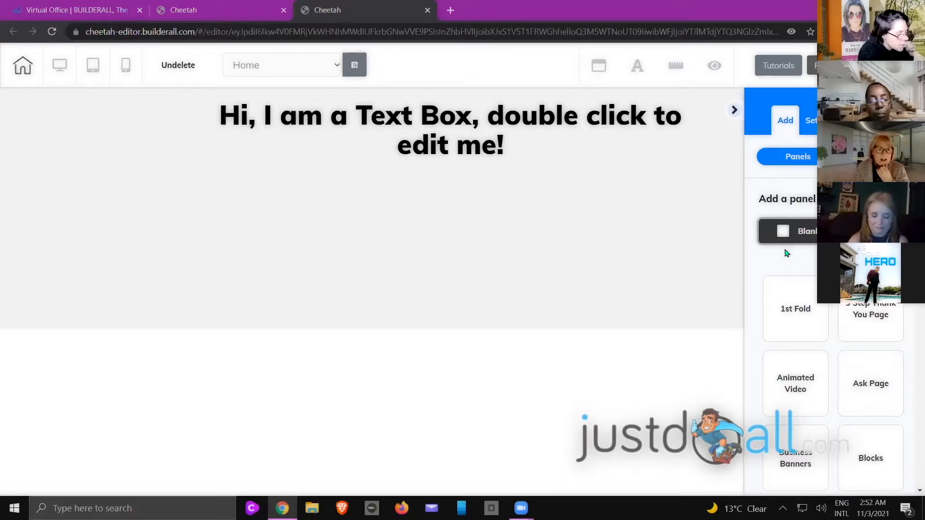
click(733, 108)
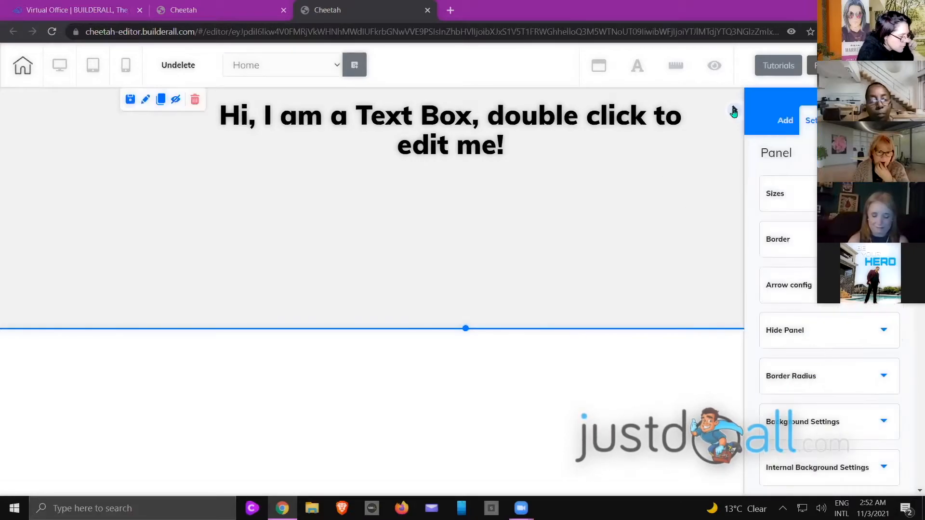
Delete the blank panel's default text box and extend the panel's height to fill the visible page area
click(340, 118)
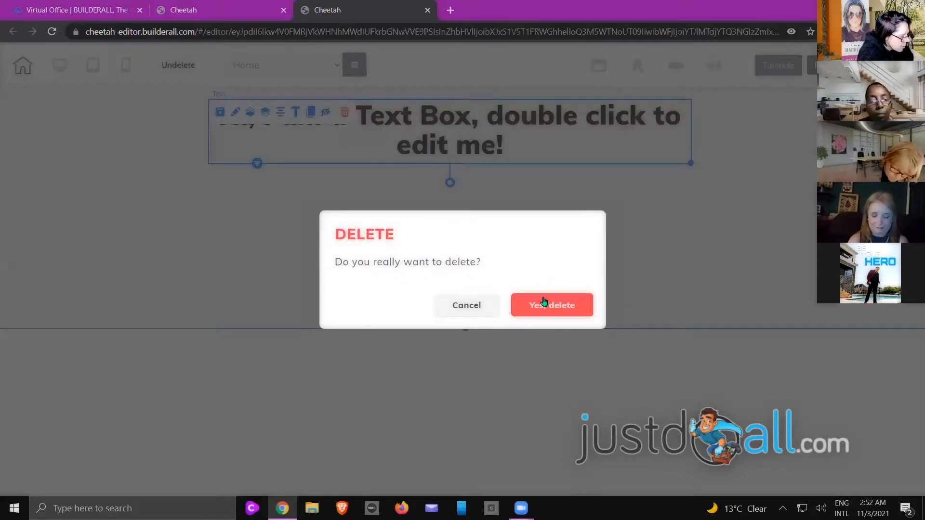
click(543, 304)
drag(465, 329, 438, 492)
Set the panel's background to solid black, hex 000000
click(425, 133)
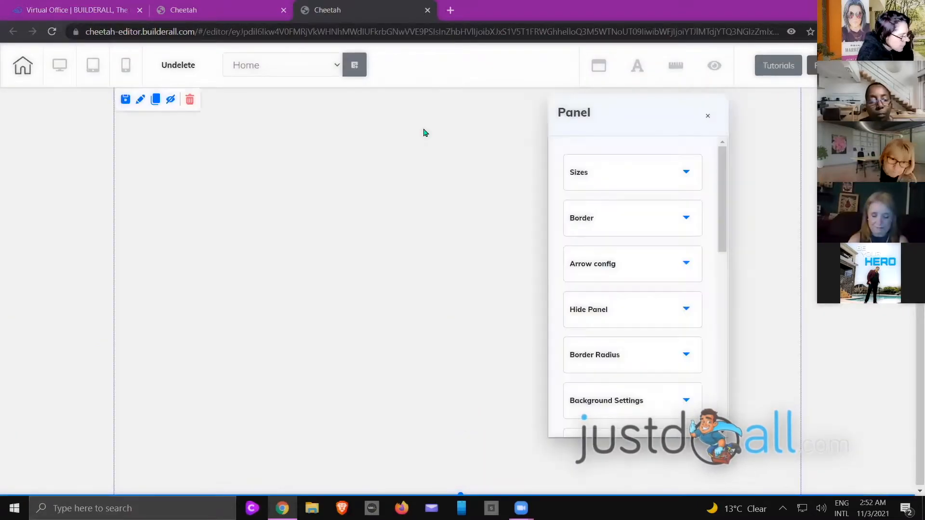
click(619, 400)
scroll(654, 217, down, 5)
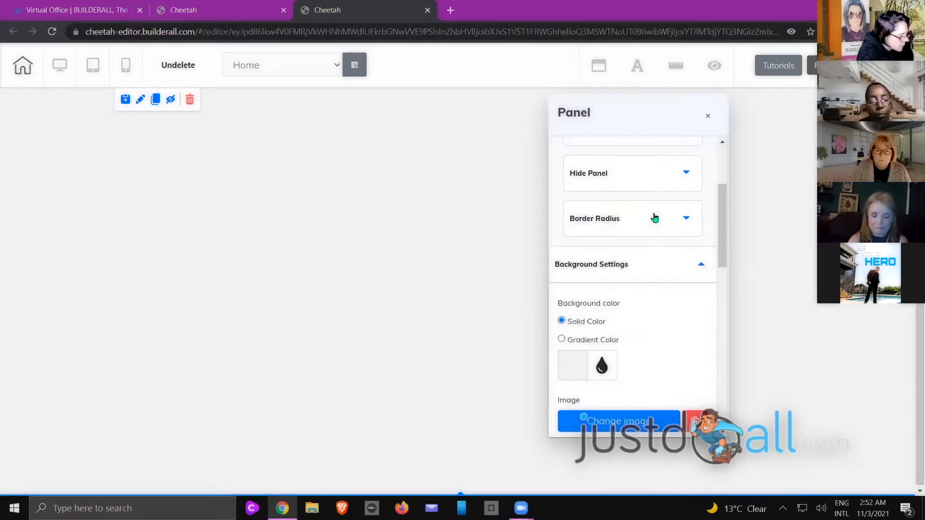
click(576, 223)
click(579, 346)
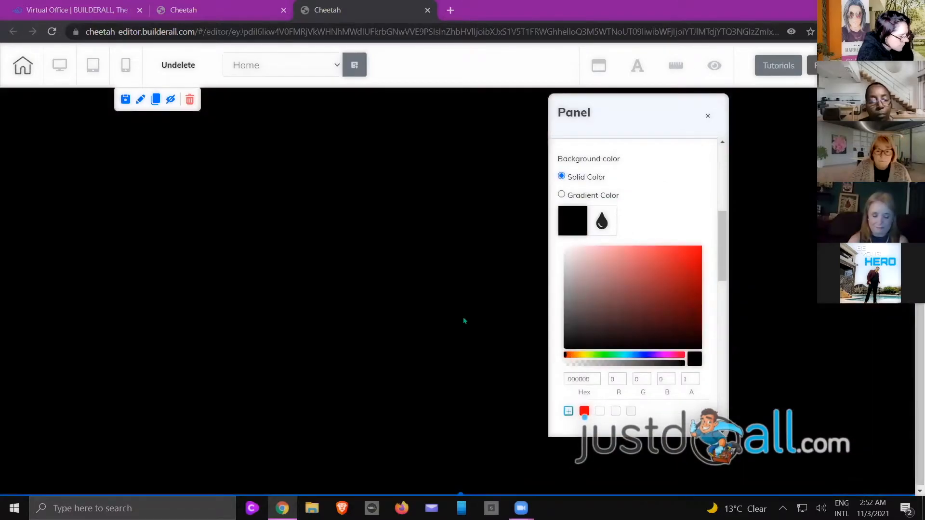
click(399, 247)
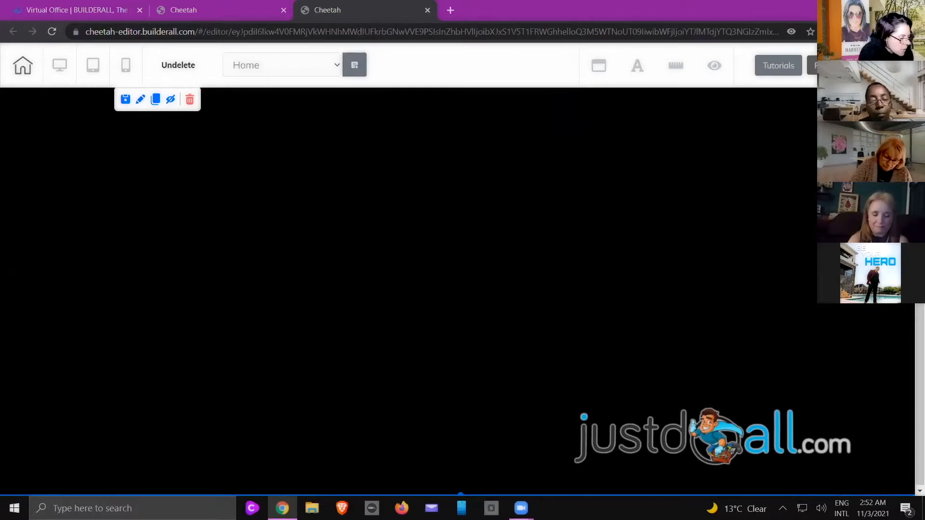
Add a horizontal image element to the upper middle of the black panel
click(905, 110)
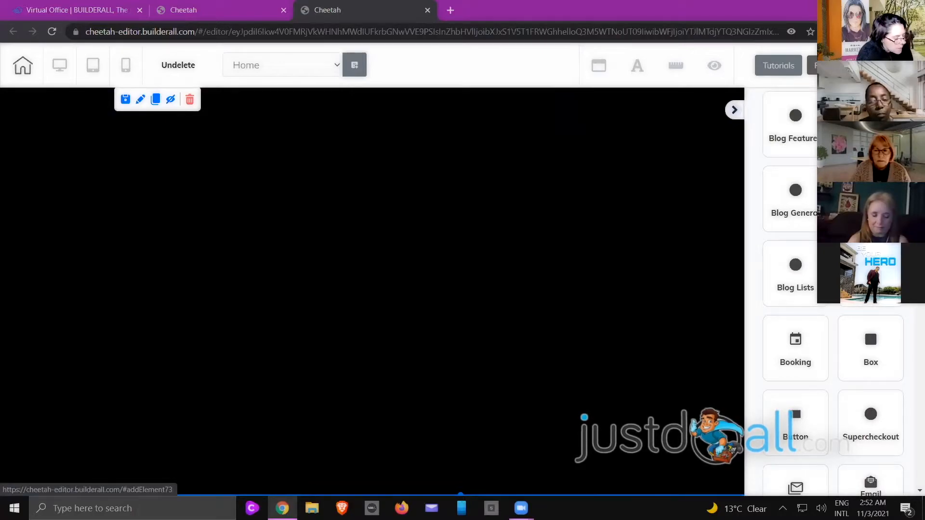
scroll(834, 289, down, 3)
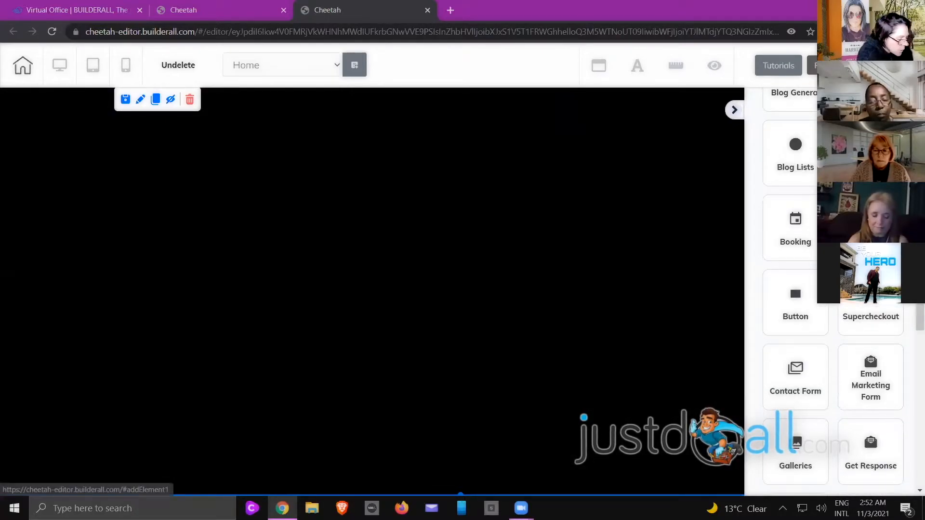
scroll(834, 289, up, 3)
scroll(834, 289, down, 4)
scroll(862, 260, down, 5)
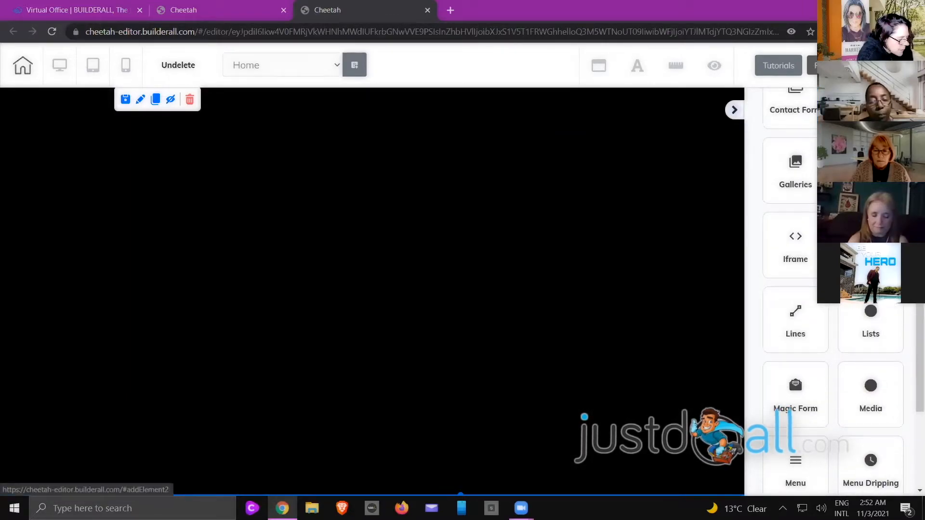
click(871, 250)
drag(741, 366, 734, 123)
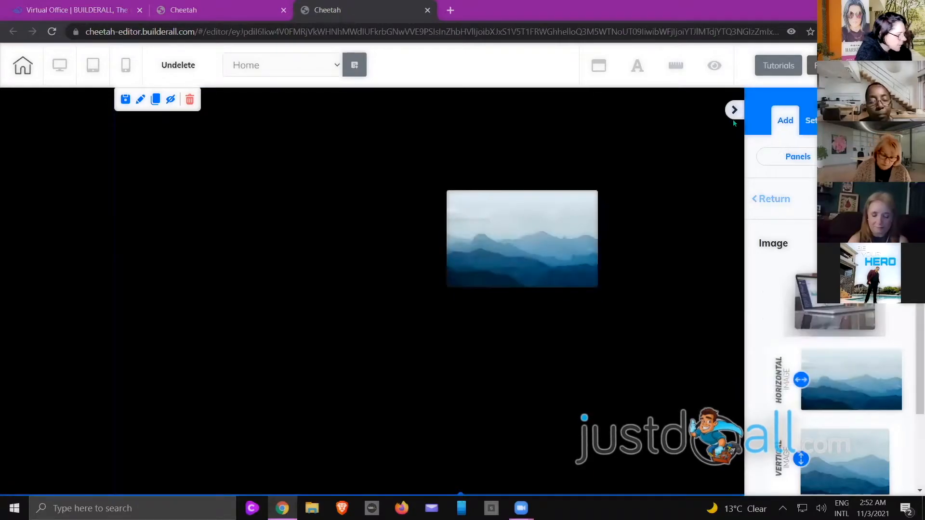
click(734, 112)
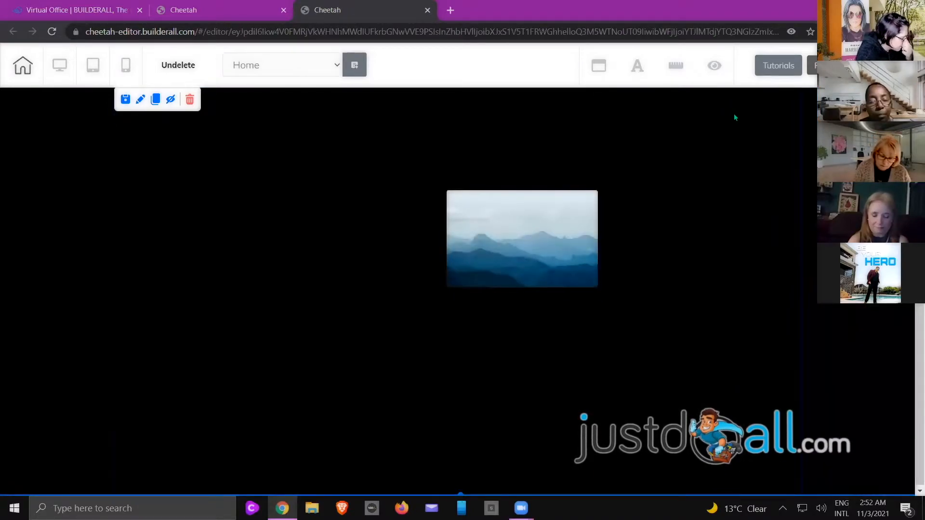
Open the placeholder image's settings and bring up the image library to replace it
double_click(559, 244)
click(588, 278)
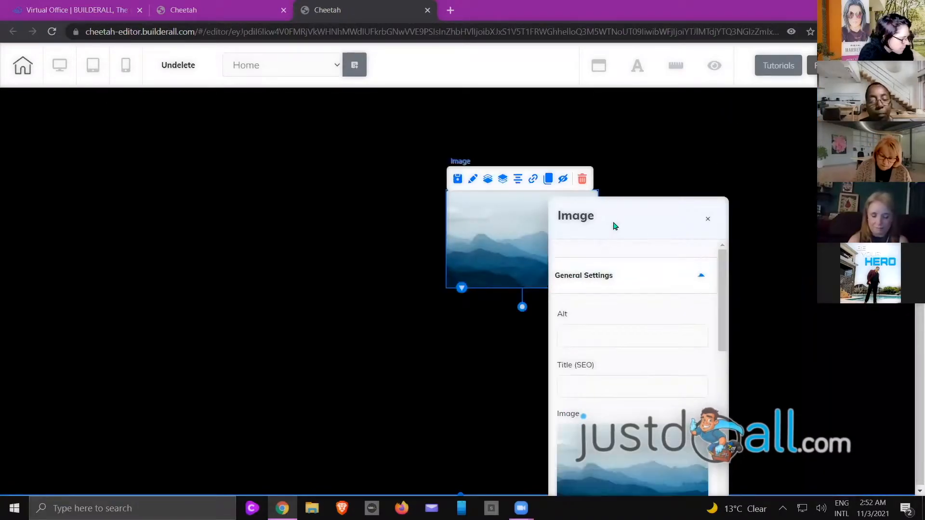
drag(613, 223, 671, 159)
scroll(666, 285, down, 3)
click(666, 284)
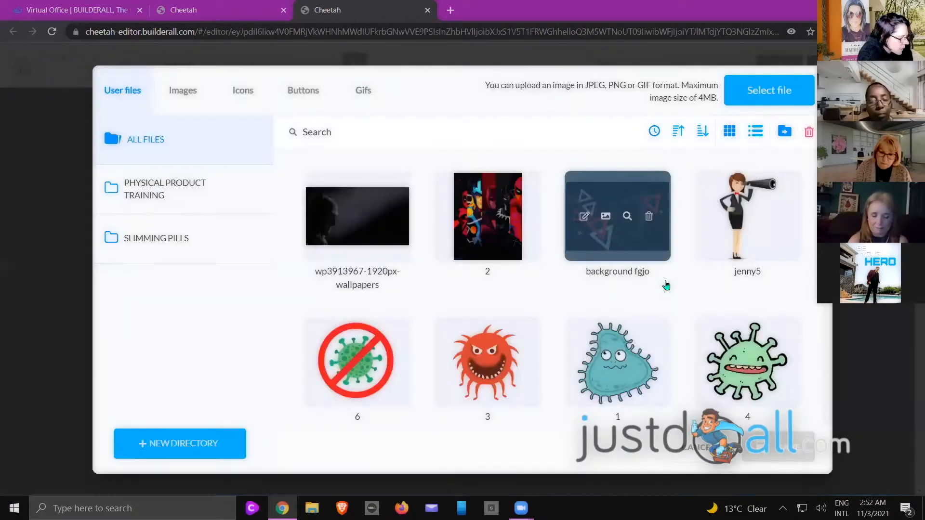
Find the round board games gaming logo among the user files and save it as the replacement for the placeholder image
scroll(665, 283, down, 10)
scroll(664, 282, down, 15)
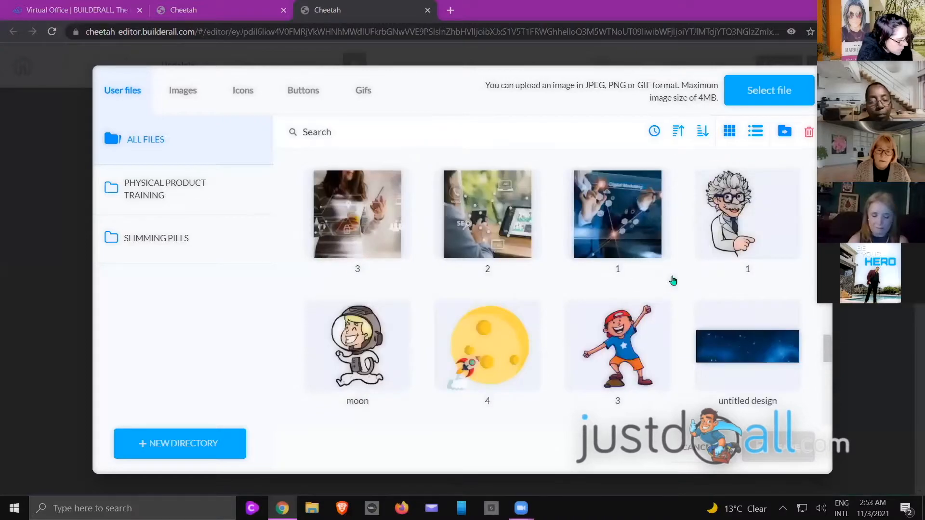
scroll(673, 281, down, 15)
scroll(686, 279, down, 10)
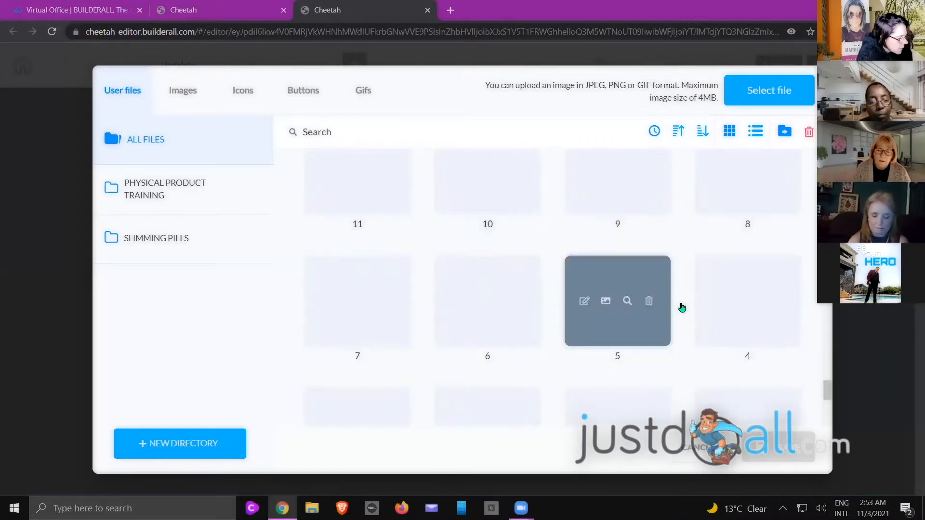
scroll(681, 307, down, 10)
scroll(682, 307, down, 15)
scroll(682, 308, down, 15)
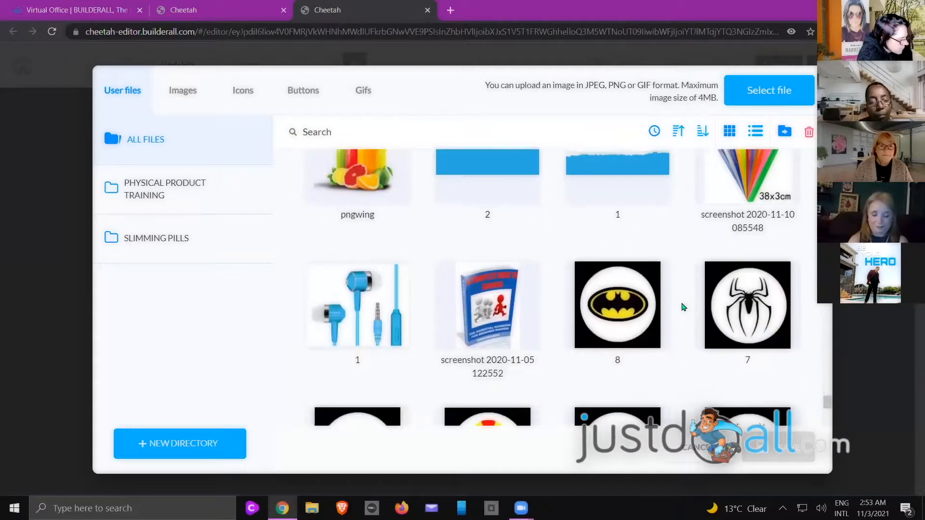
scroll(682, 307, down, 2)
scroll(682, 307, down, 2)
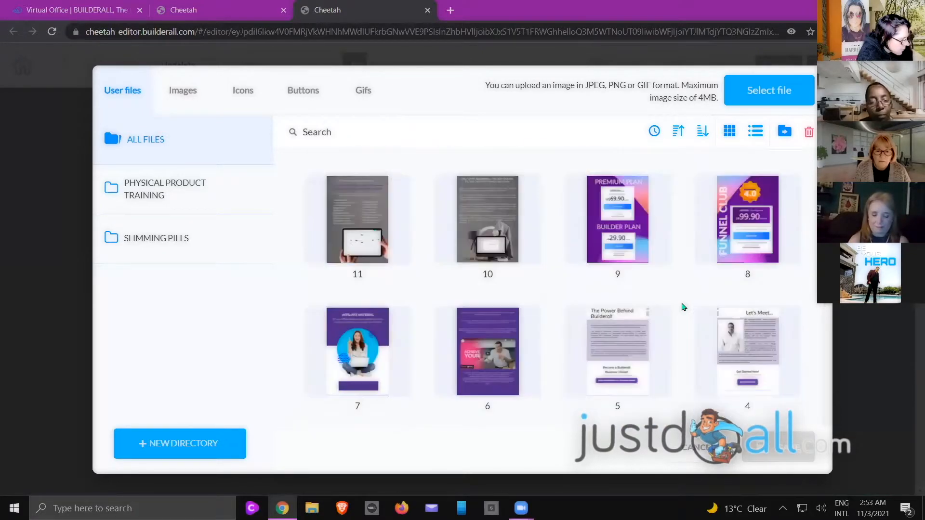
scroll(682, 307, up, 5)
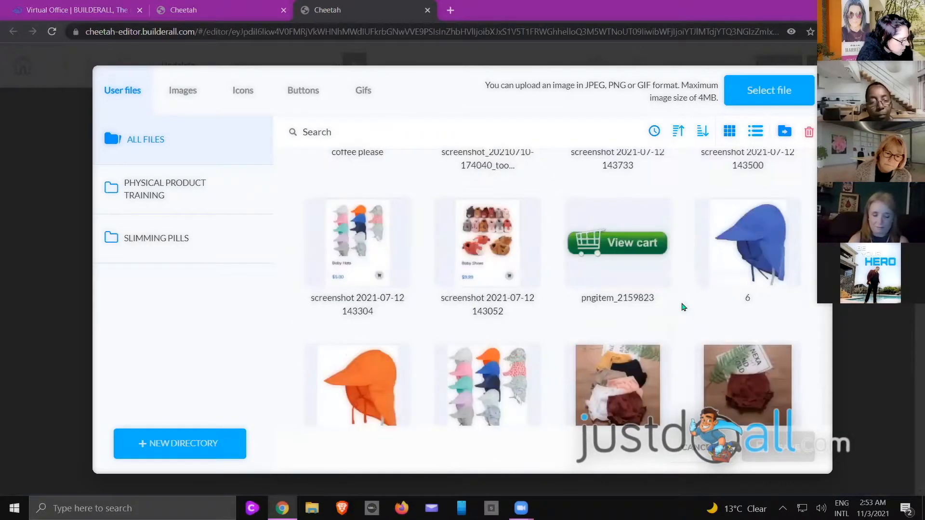
scroll(681, 307, up, 10)
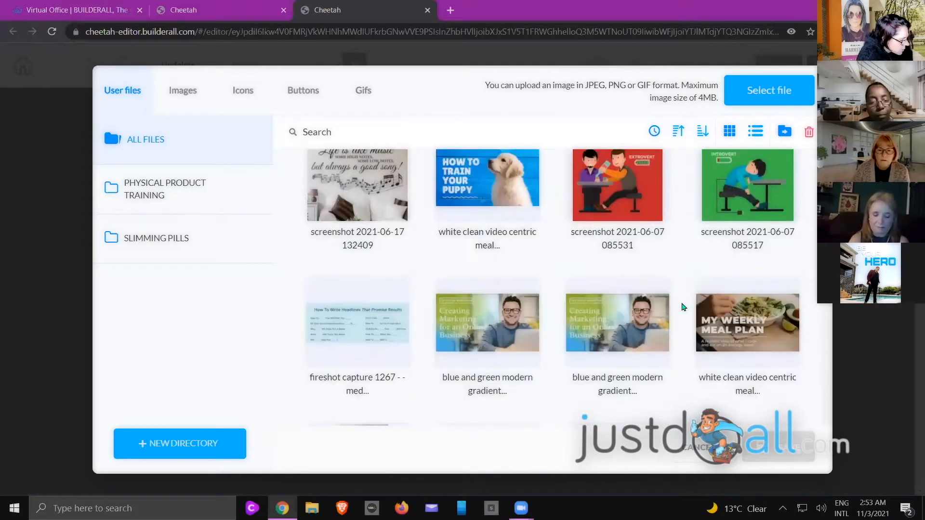
scroll(682, 307, down, 15)
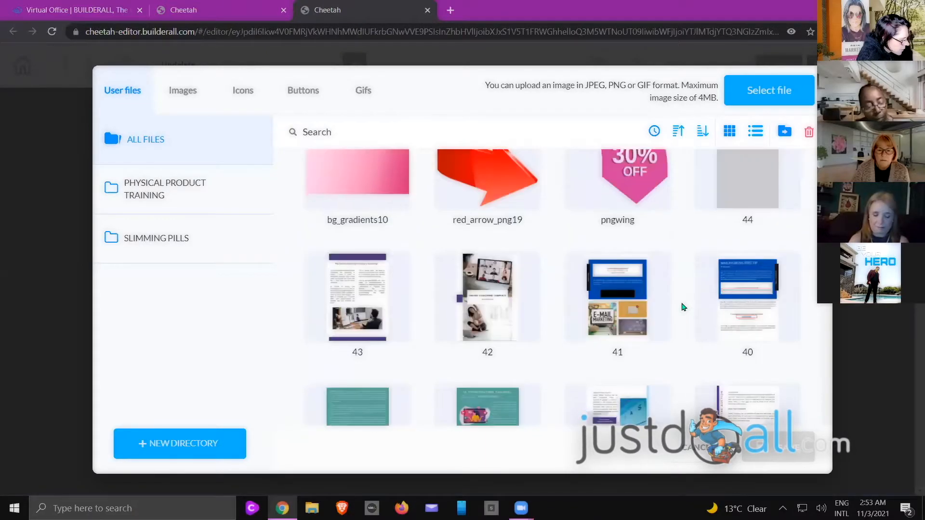
scroll(681, 307, down, 15)
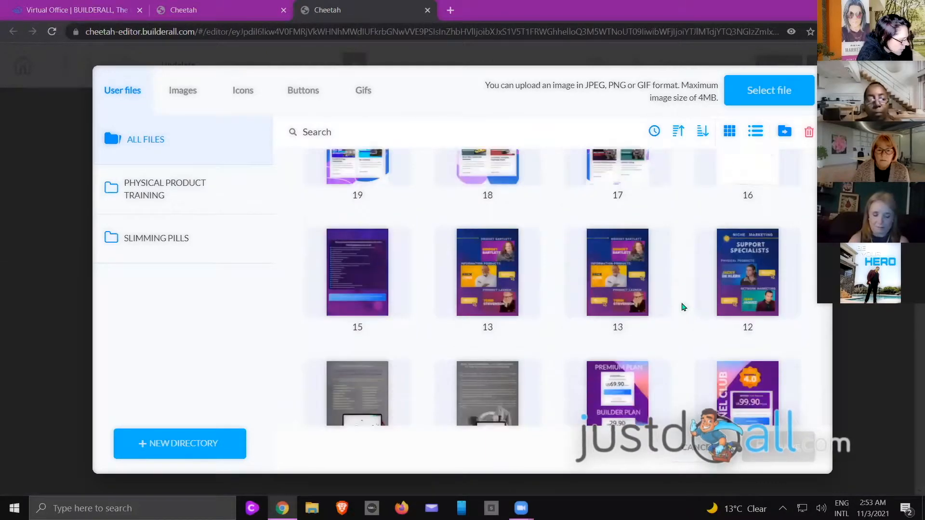
scroll(682, 307, down, 15)
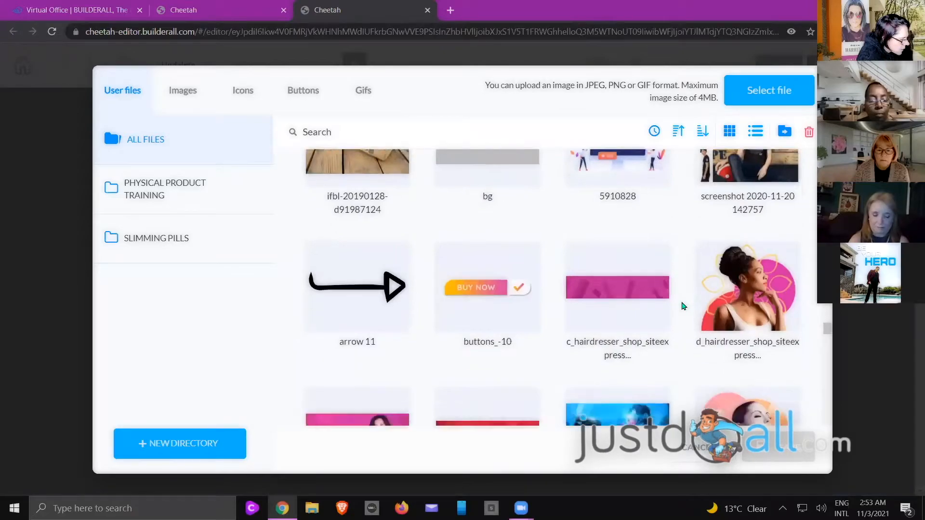
scroll(682, 307, down, 15)
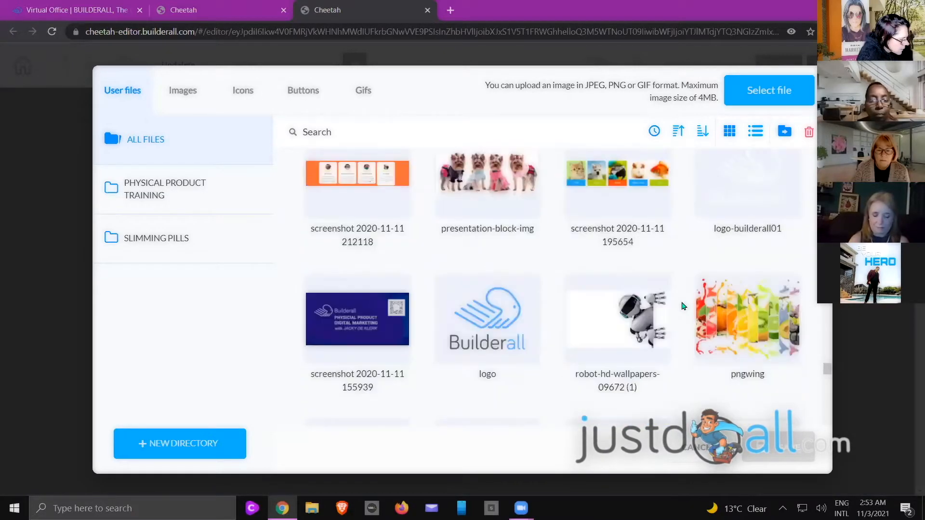
scroll(682, 306, down, 15)
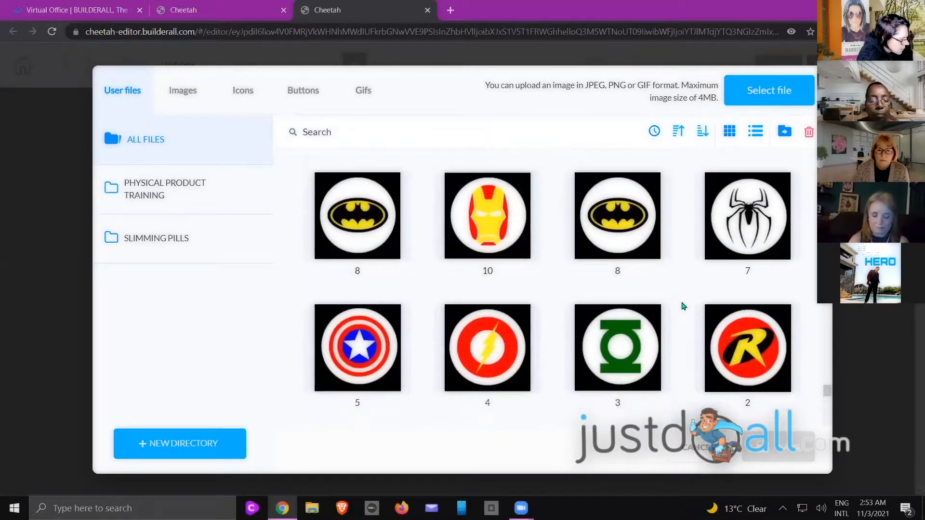
scroll(681, 307, down, 15)
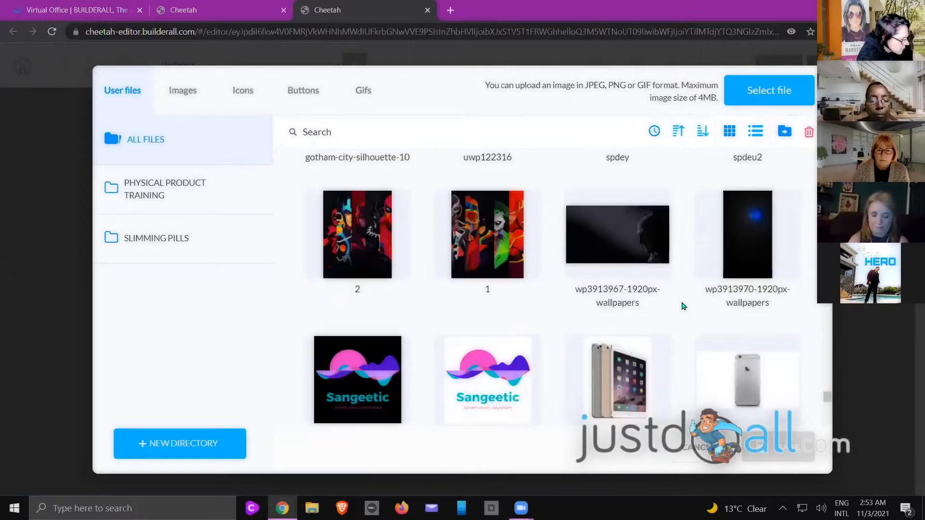
scroll(682, 307, down, 3)
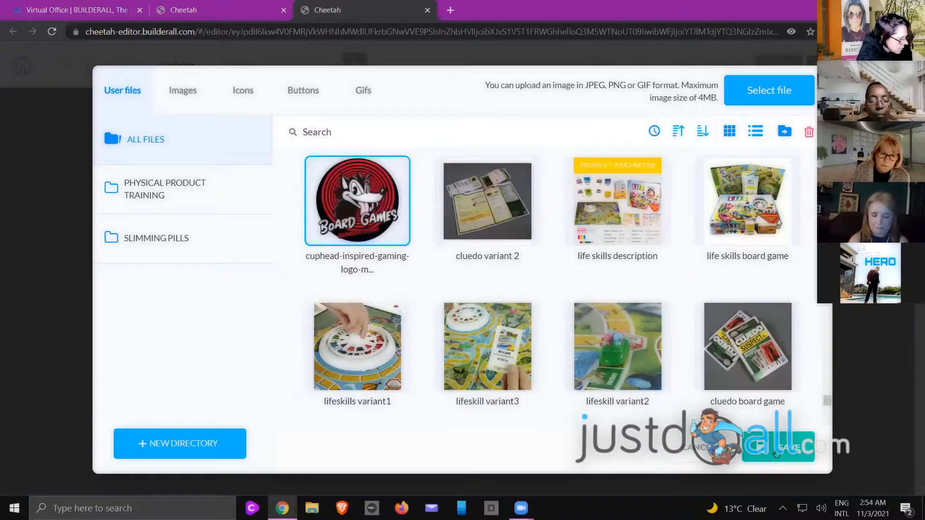
click(778, 447)
click(801, 355)
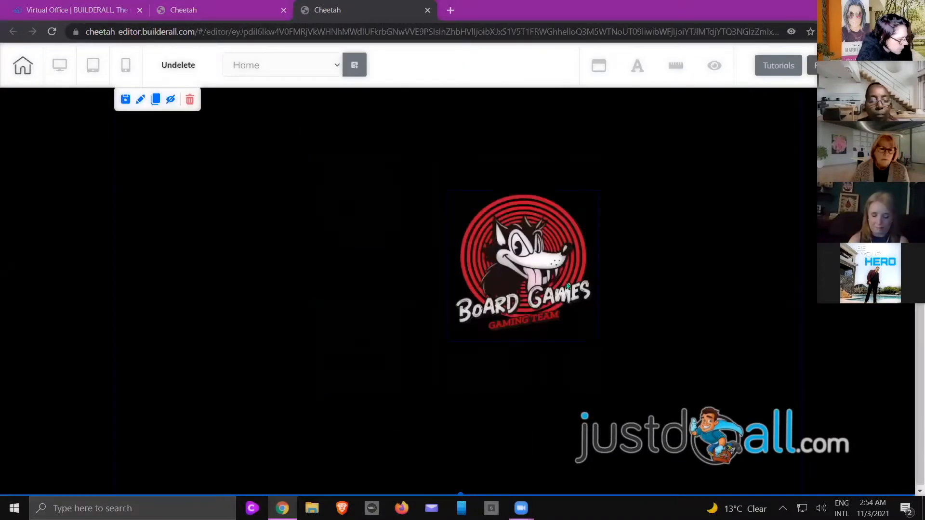
Enlarge the board games logo to roughly twice its width and place it at the right side of the black panel
drag(523, 260, 556, 210)
drag(630, 291, 772, 428)
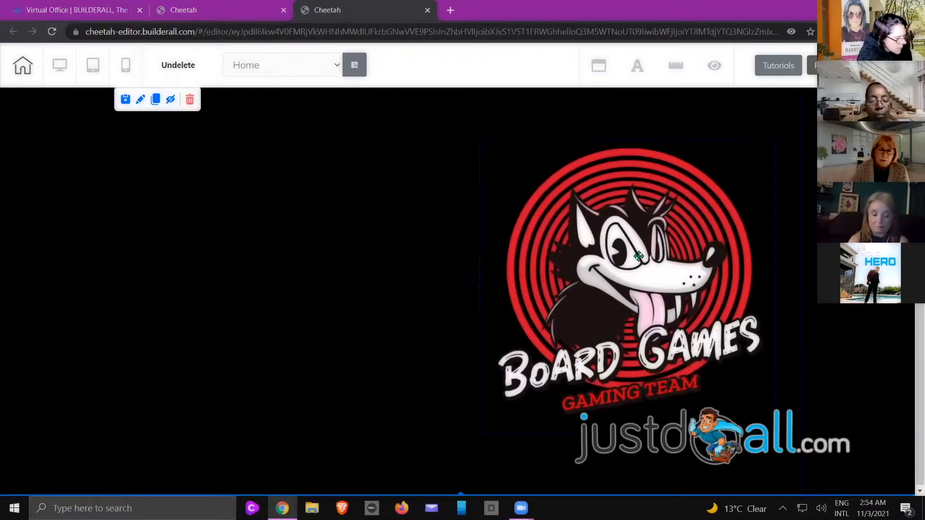
drag(673, 270, 780, 280)
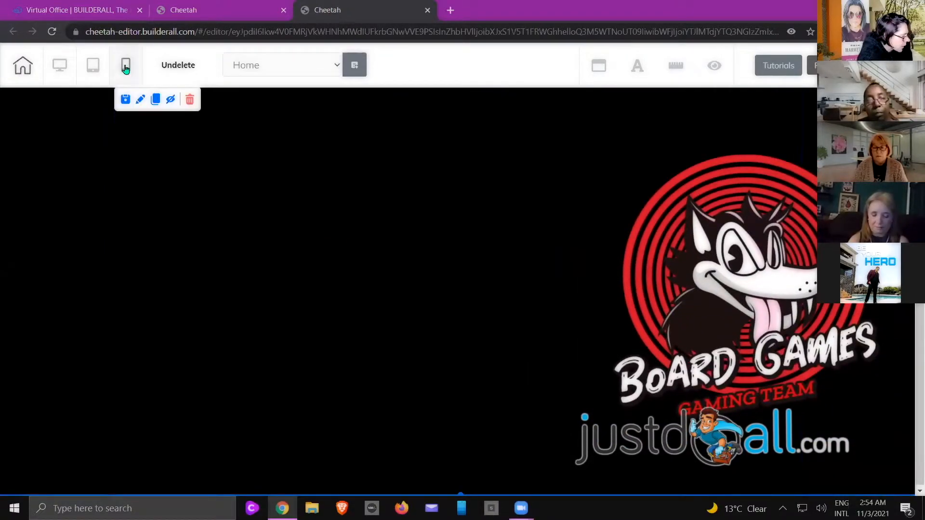
Check how the logo panel looks in the mobile layout and return to the desktop layout
click(125, 65)
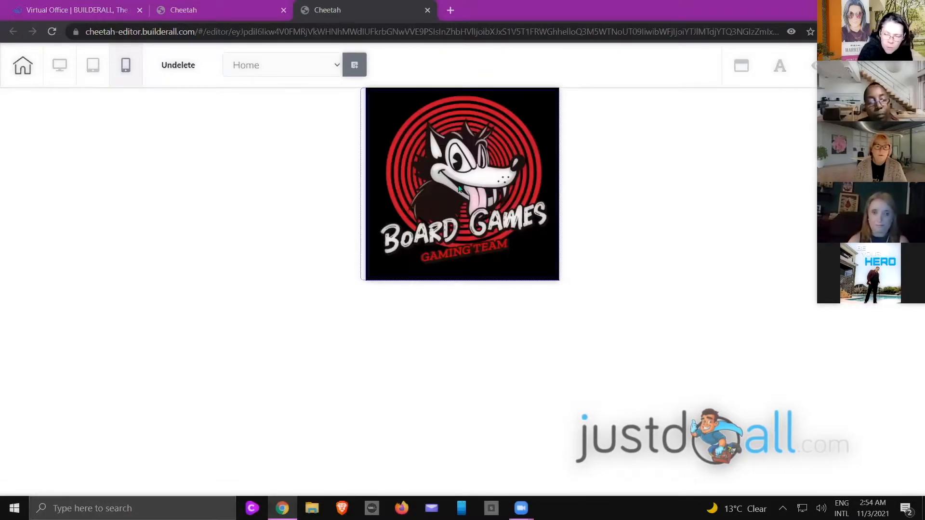
click(60, 64)
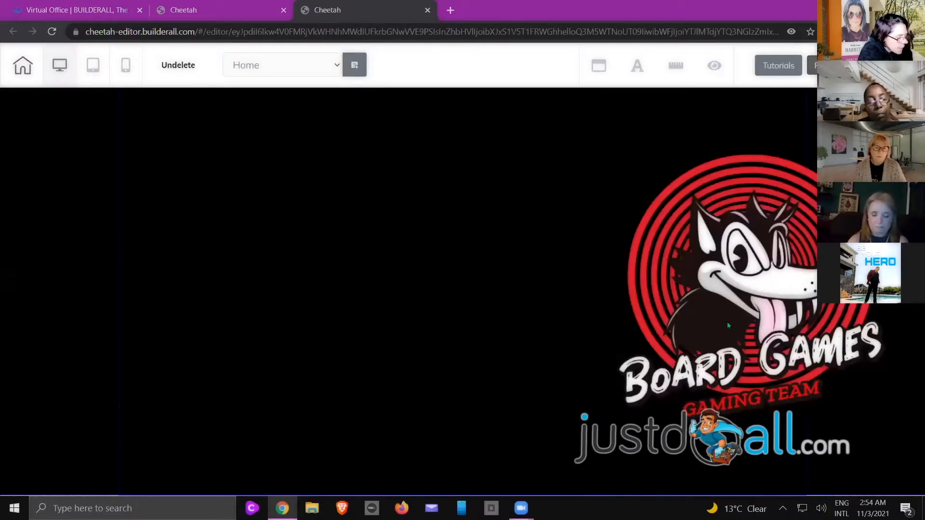
click(766, 335)
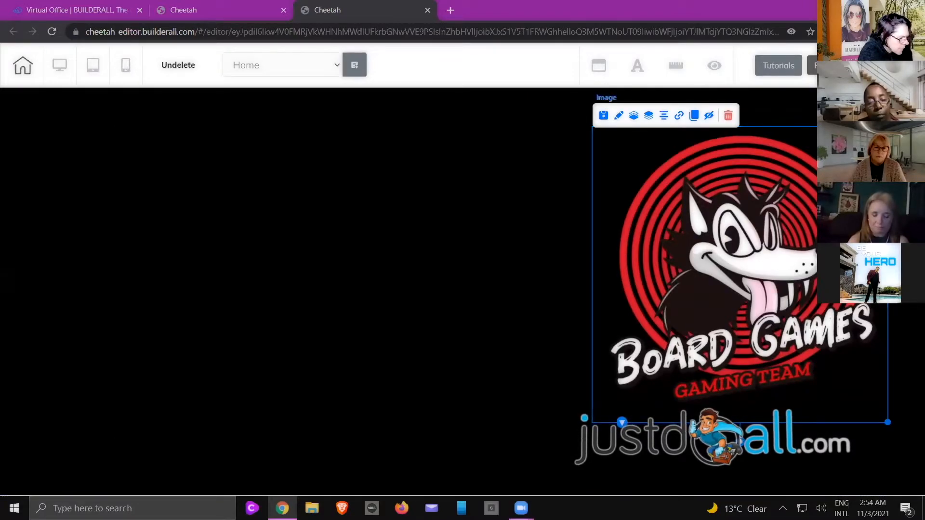
Add the Snacks 1st Fold panel from the ready-made first-fold designs to the page
click(915, 110)
click(764, 109)
scroll(797, 192, up, 10)
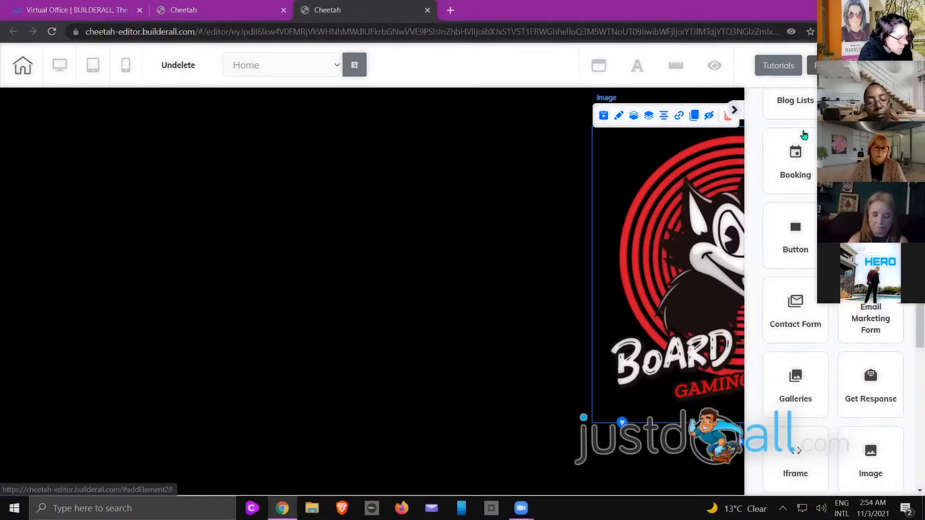
click(789, 158)
click(796, 308)
scroll(818, 323, down, 5)
scroll(818, 323, down, 10)
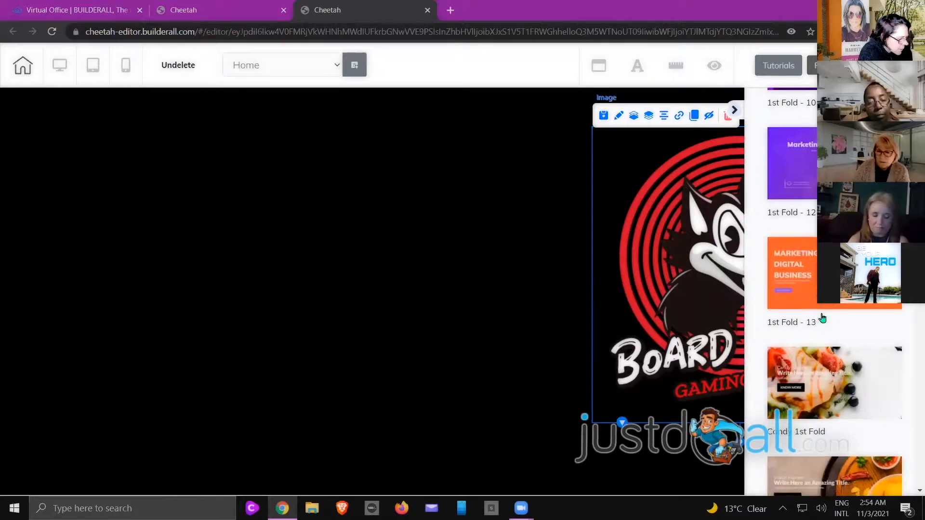
scroll(814, 322, down, 3)
click(735, 111)
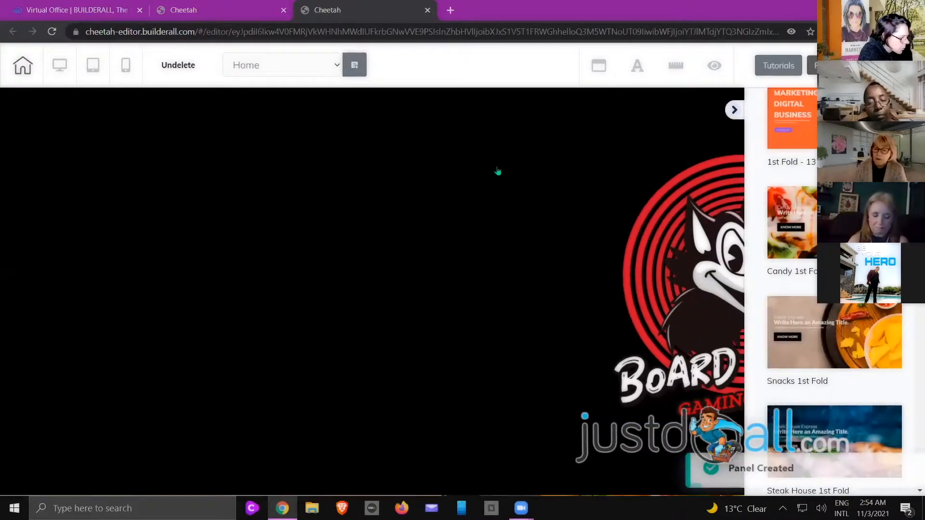
Move the snack panel's text box onto the black panel beside the logo and delete its KNOW MORE button
scroll(499, 170, down, 5)
drag(319, 312, 334, 179)
click(291, 296)
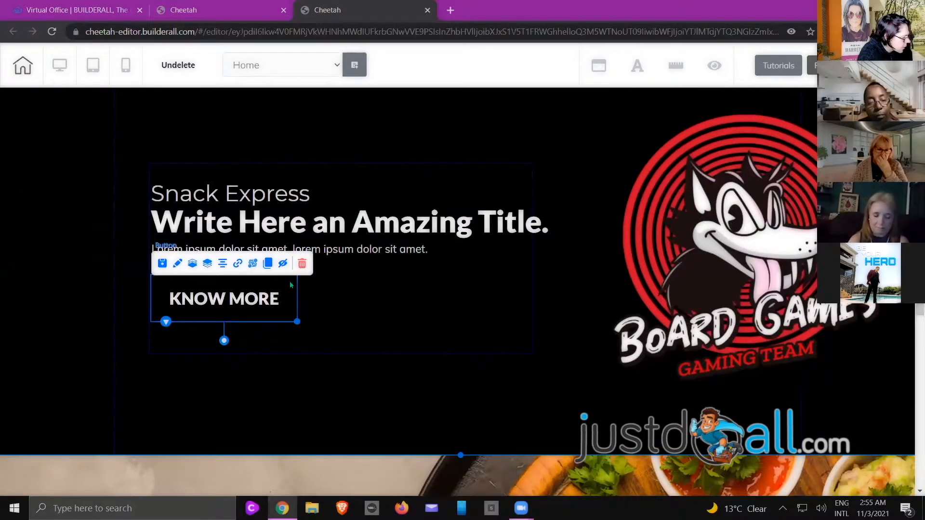
click(302, 265)
click(547, 307)
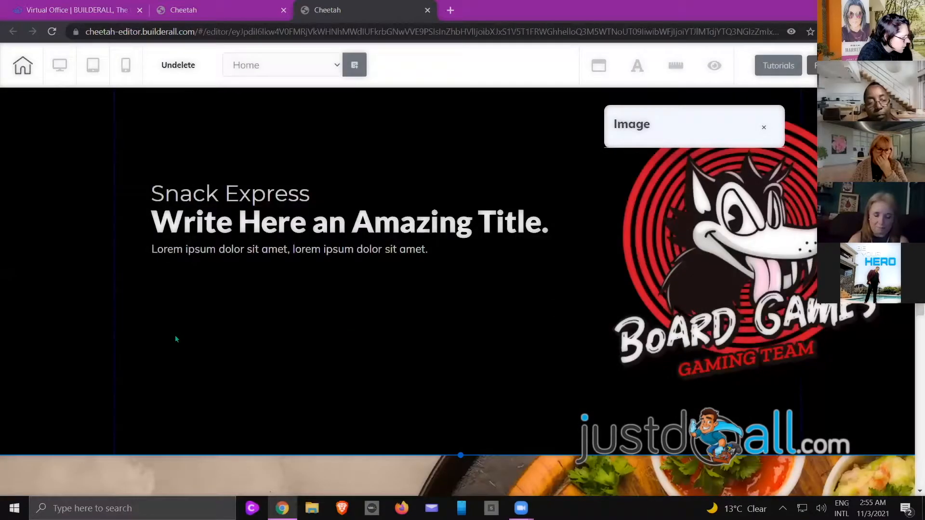
Delete the leftover snack-background panel below the black panel
scroll(30, 330, down, 3)
click(189, 307)
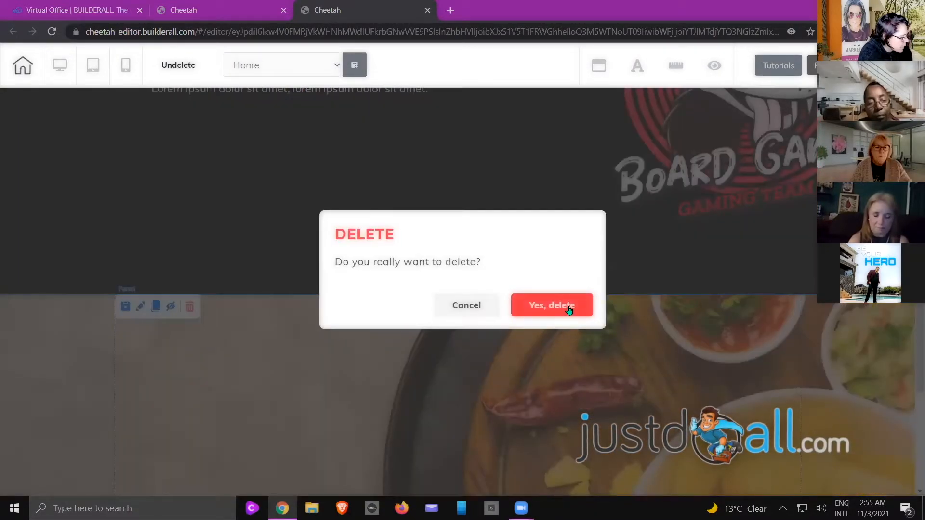
click(545, 307)
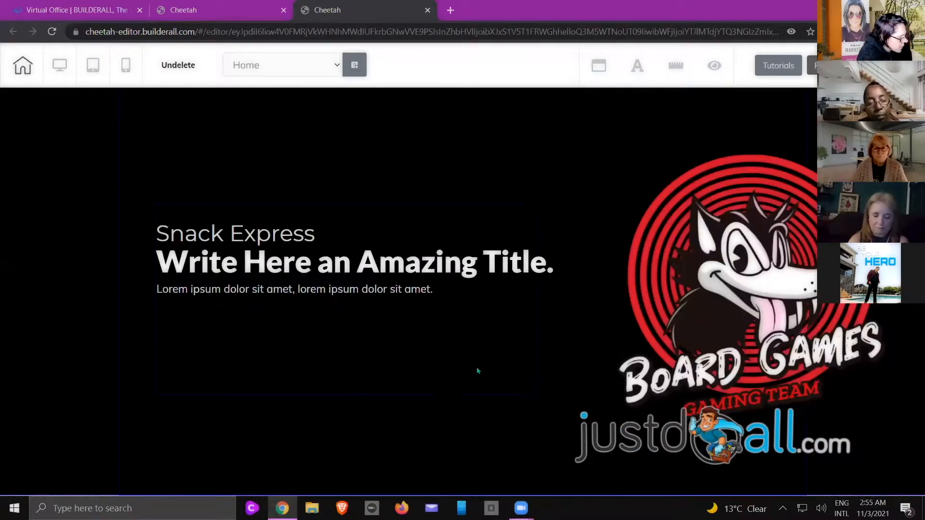
Shorten the text box to fit closely around its three texts, and adjust the logo's position and size beside it
click(478, 371)
drag(537, 393, 564, 324)
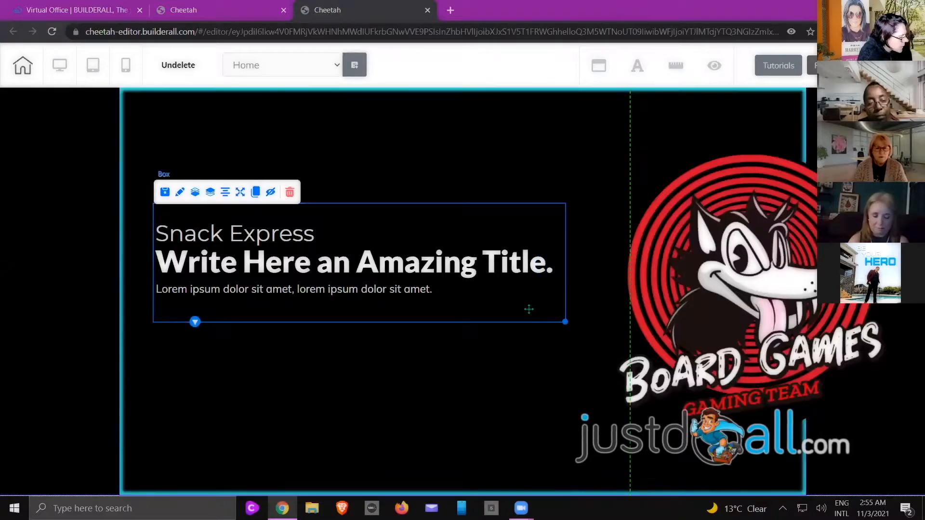
drag(674, 308, 638, 265)
click(861, 401)
click(796, 359)
drag(851, 396, 889, 434)
click(484, 357)
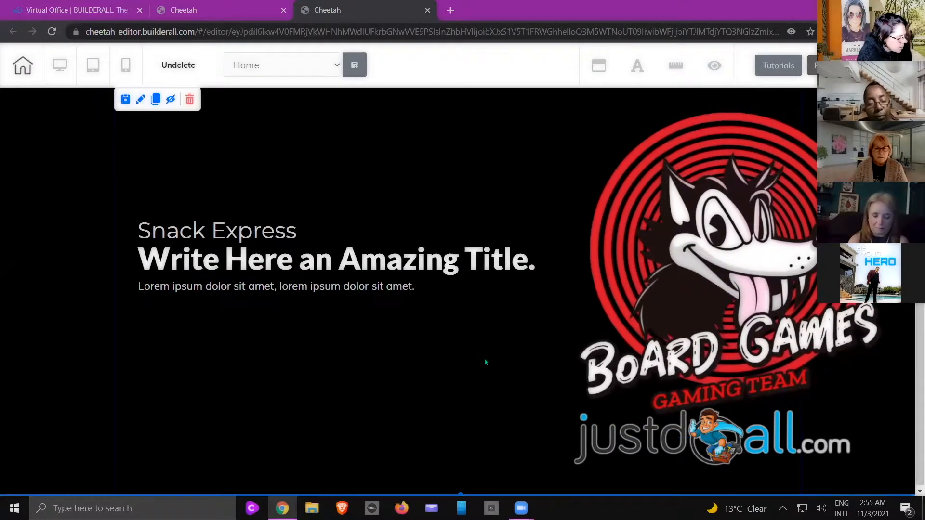
Examine how the logo and text box stack in the mobile layout, and return to the desktop layout
click(126, 67)
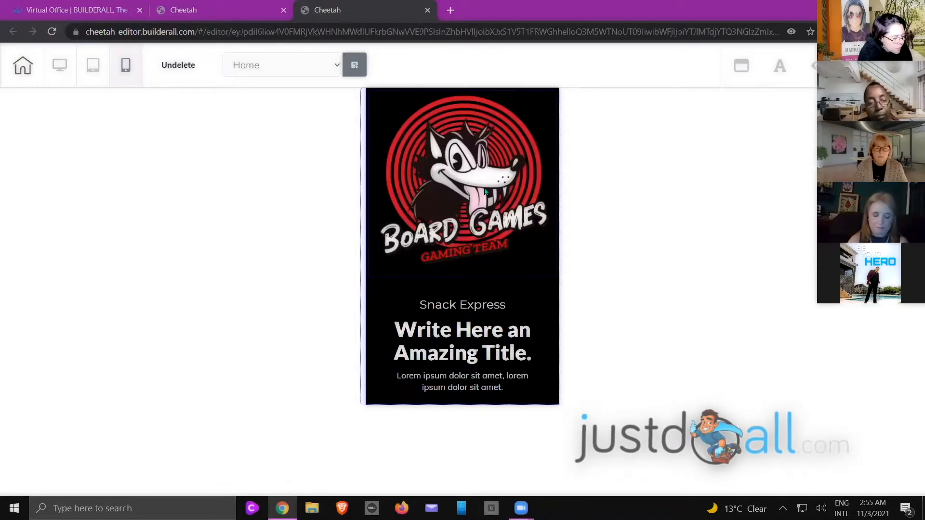
click(499, 229)
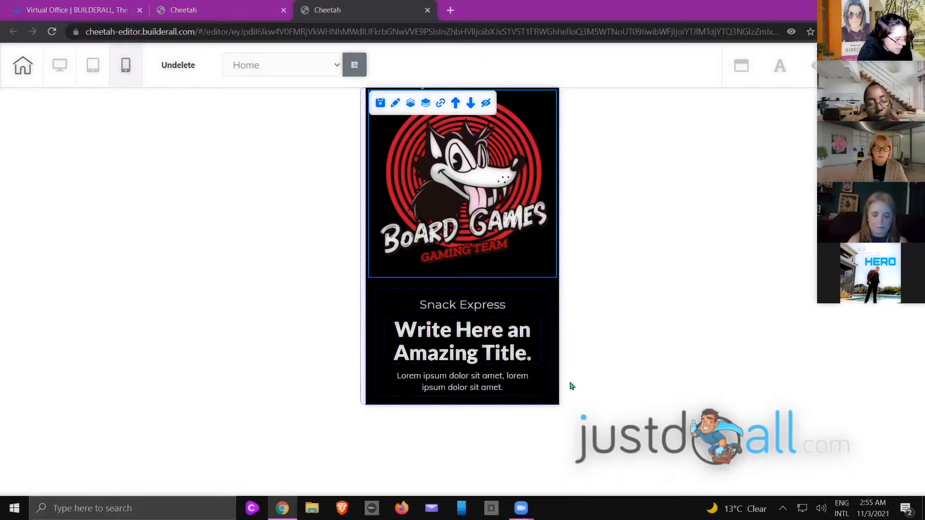
click(554, 294)
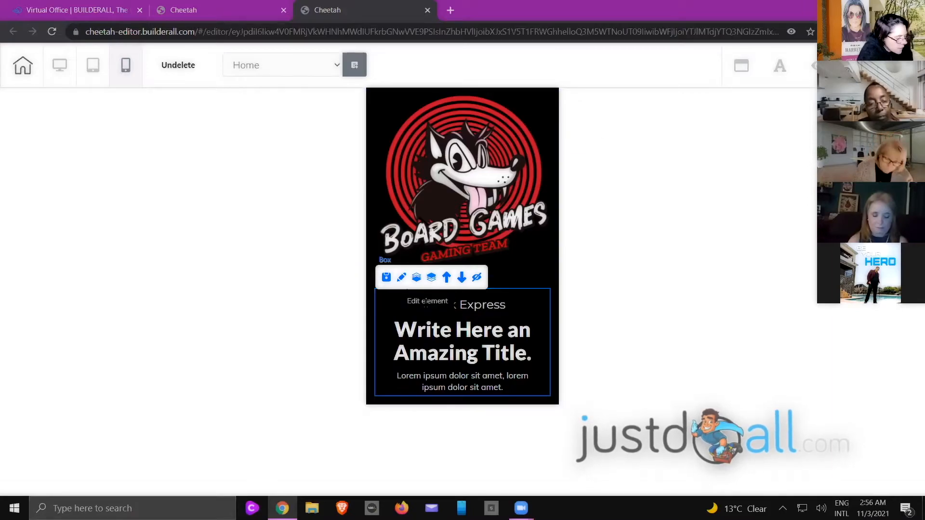
click(59, 66)
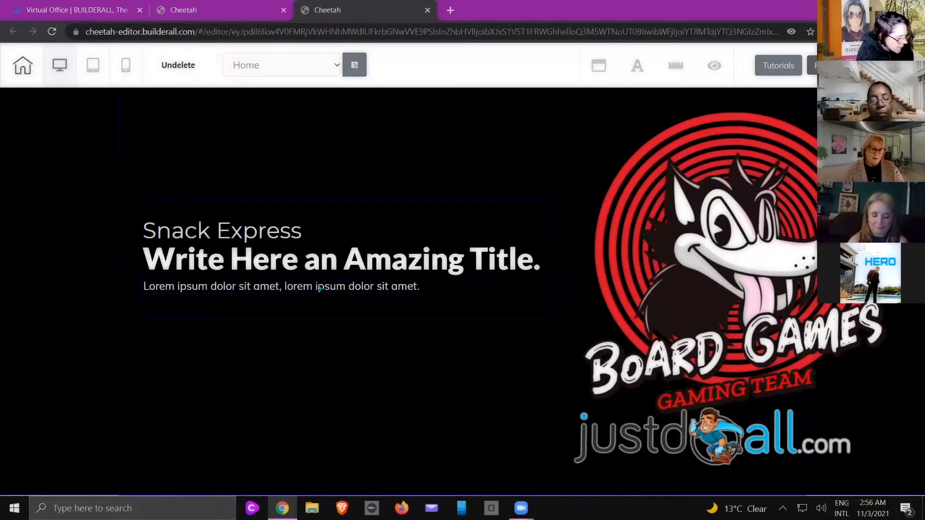
Move the subtitle, title and Lorem ipsum texts out of their box to the lower panel area, and delete the empty box
drag(318, 288, 320, 421)
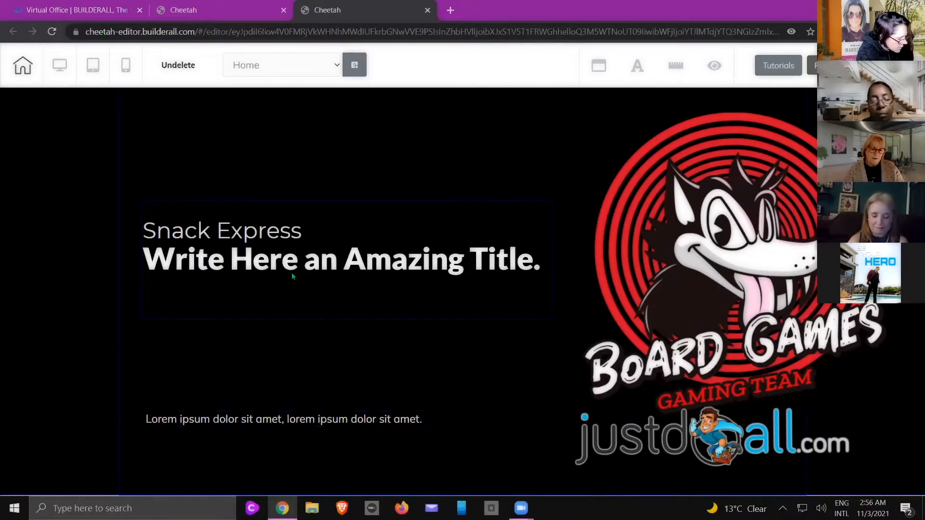
drag(294, 274, 292, 392)
drag(270, 268, 275, 386)
click(340, 251)
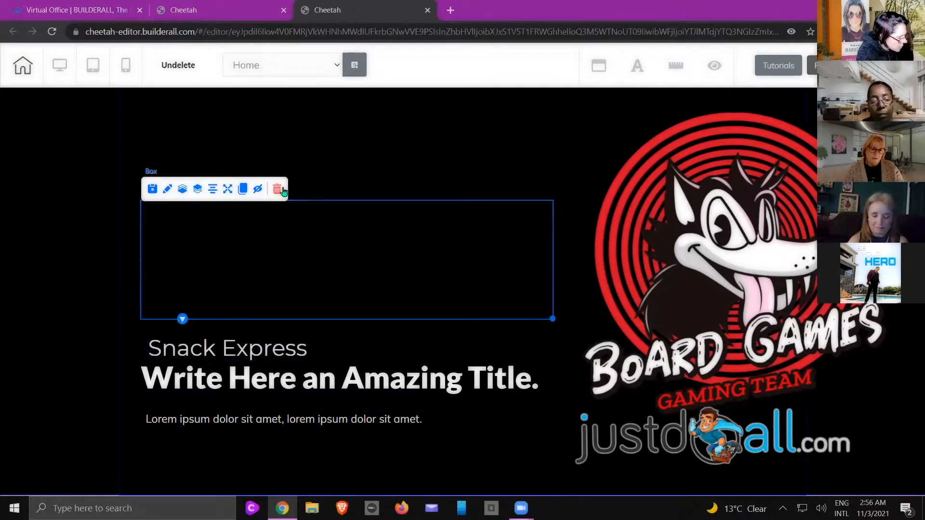
click(277, 189)
click(540, 305)
Move the subtitle, title and Lorem ipsum texts up beside the logo, and narrow the Lorem ipsum text frame to the title's width
drag(285, 254, 287, 208)
drag(361, 378, 373, 244)
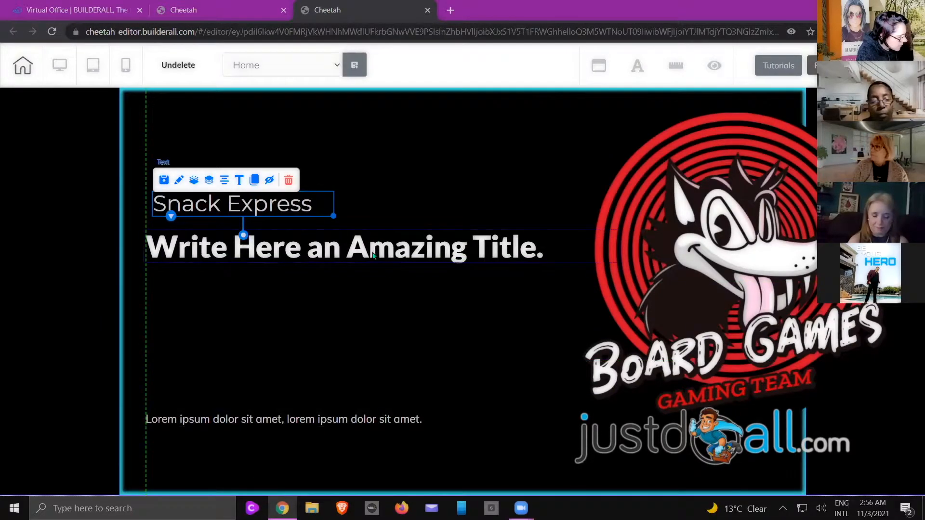
drag(336, 407, 336, 269)
click(556, 247)
click(556, 288)
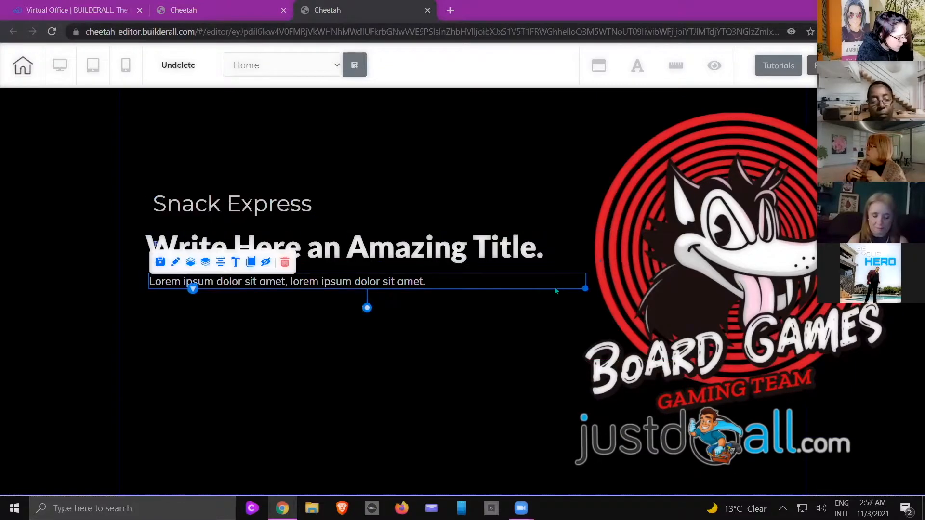
drag(582, 286, 543, 287)
click(508, 380)
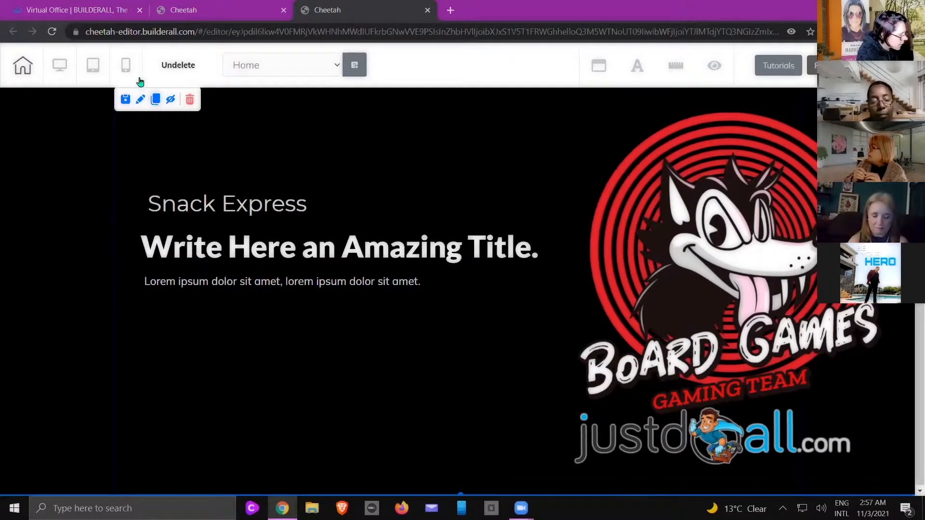
In the mobile layout, try the Lorem ipsum text above the title and put it back below, ending in the desktop layout
click(125, 67)
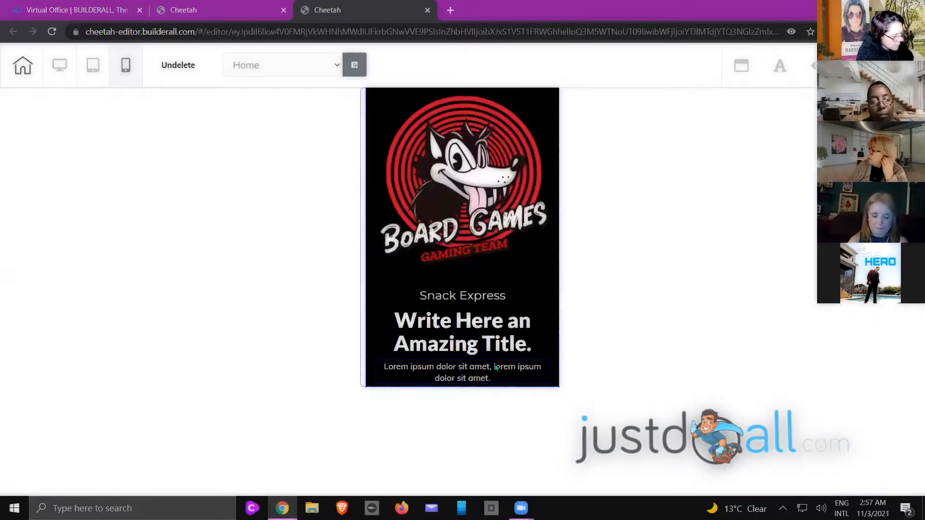
click(489, 379)
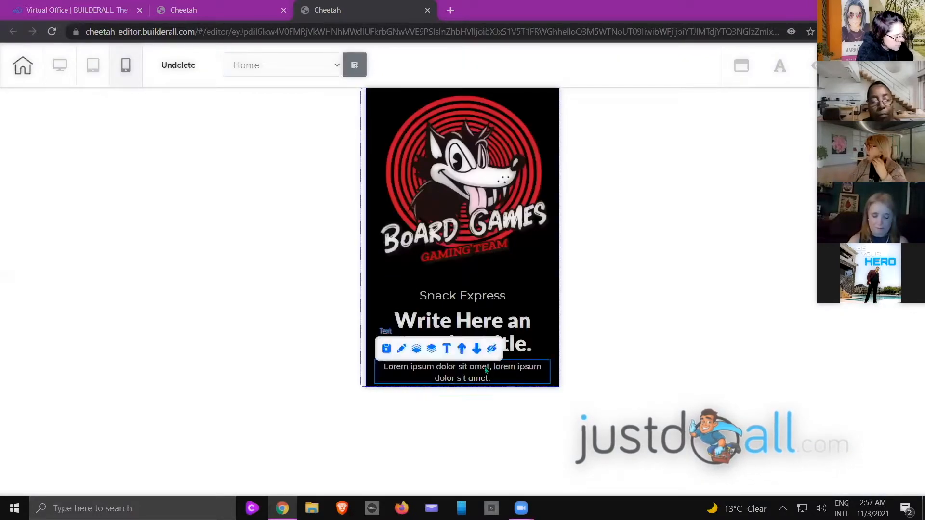
click(461, 349)
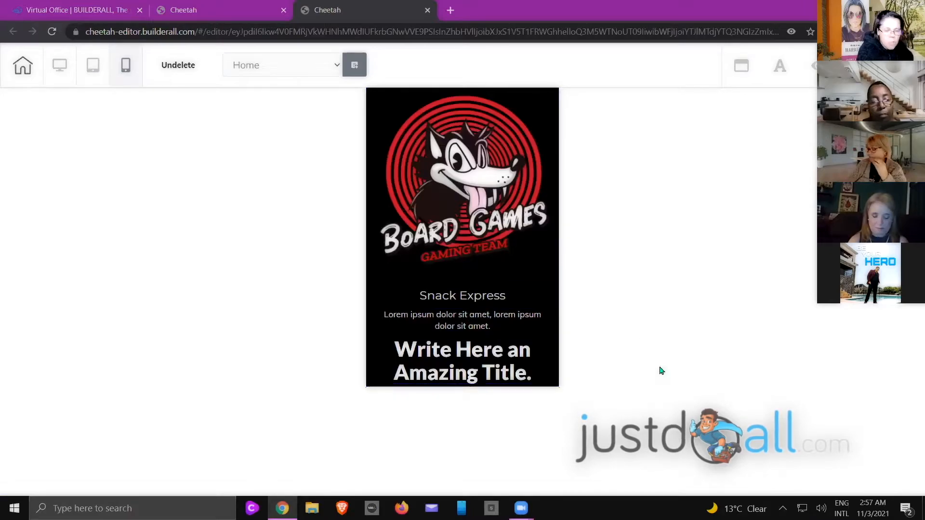
click(499, 321)
click(477, 299)
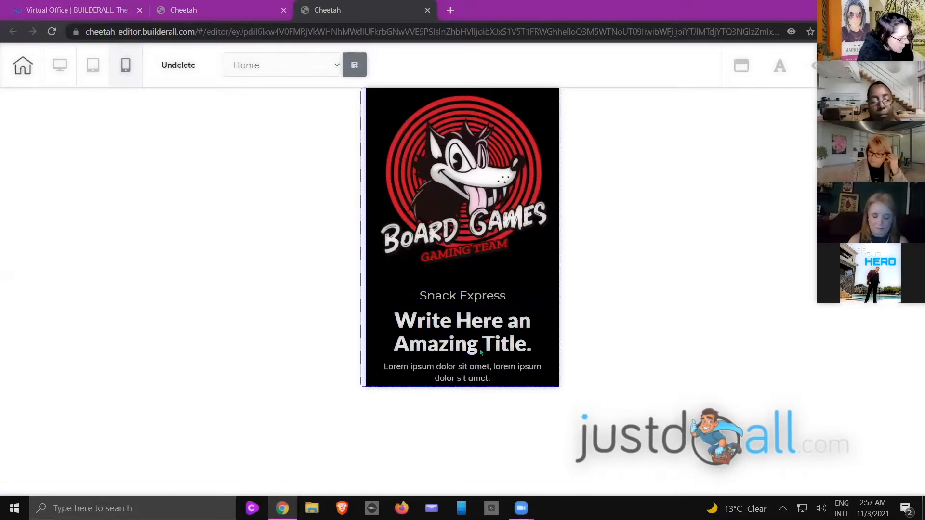
click(60, 67)
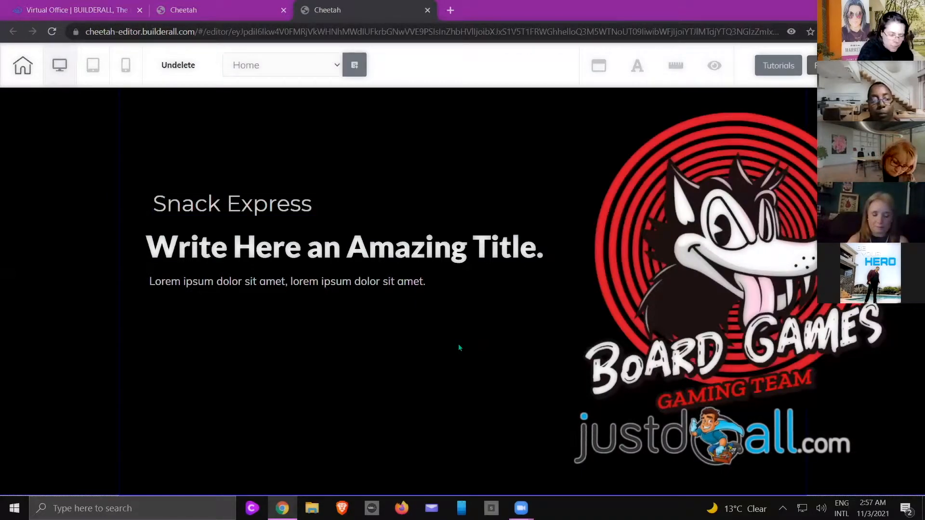
Increase the black panel's height in its size settings to make room below the logo and texts
click(458, 345)
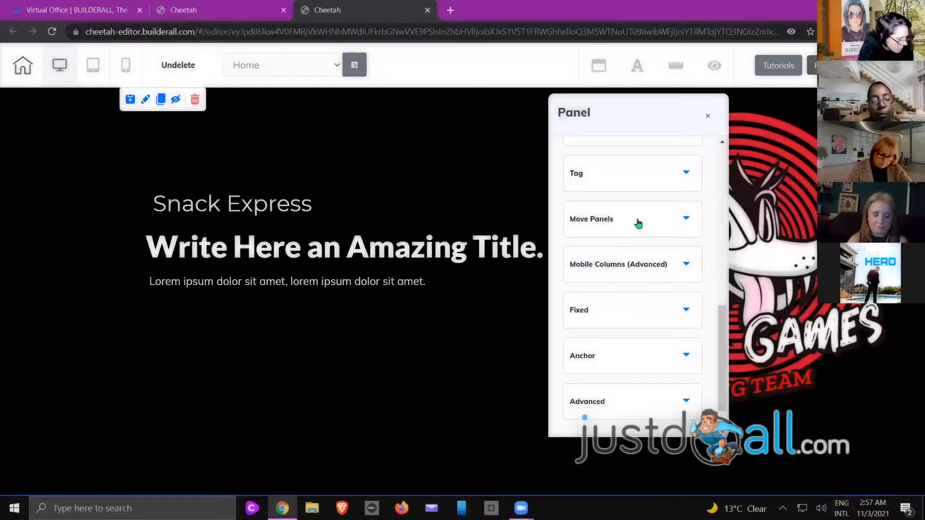
scroll(643, 224, up, 3)
scroll(642, 224, up, 3)
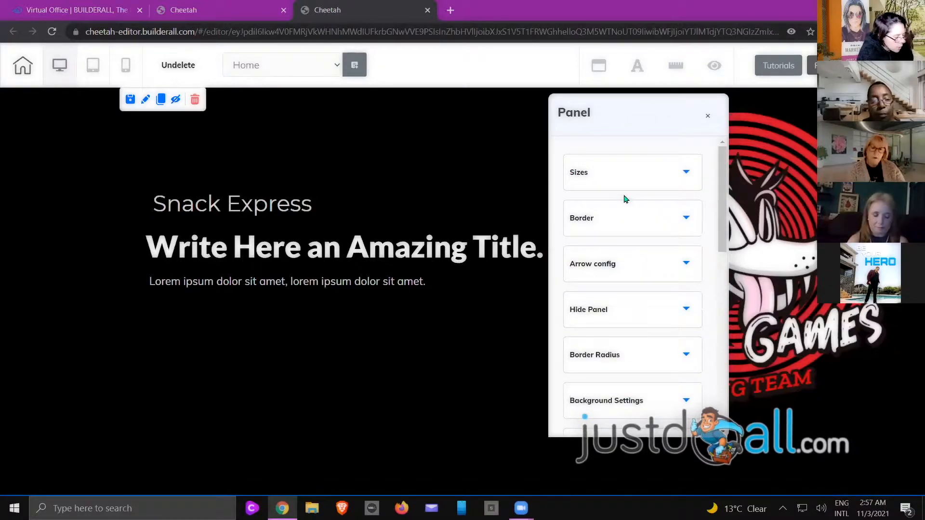
scroll(646, 256, down, 3)
scroll(646, 252, up, 3)
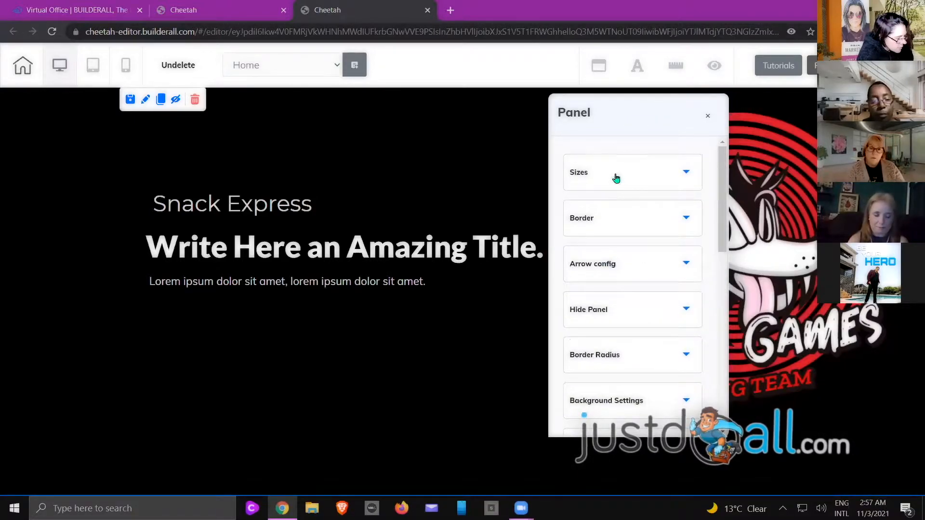
click(615, 175)
drag(581, 252, 599, 250)
click(525, 314)
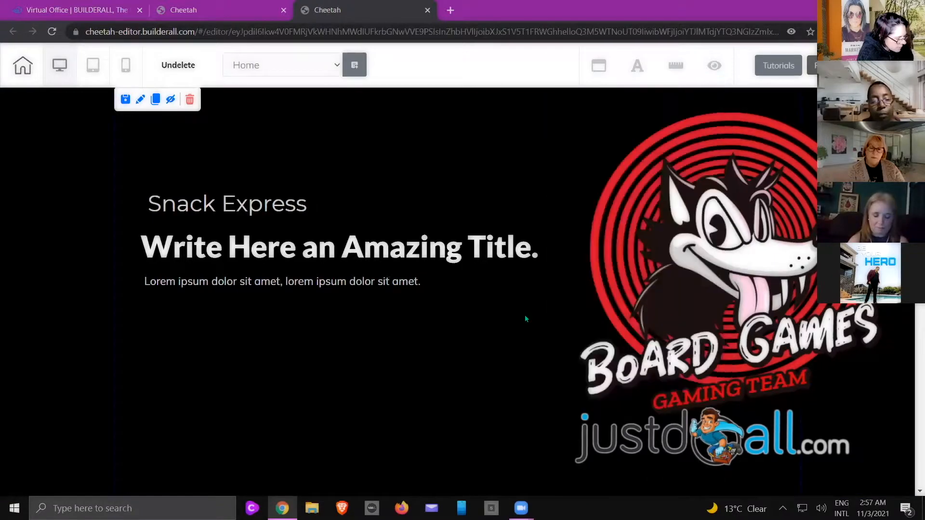
scroll(528, 313, down, 5)
scroll(567, 276, down, 3)
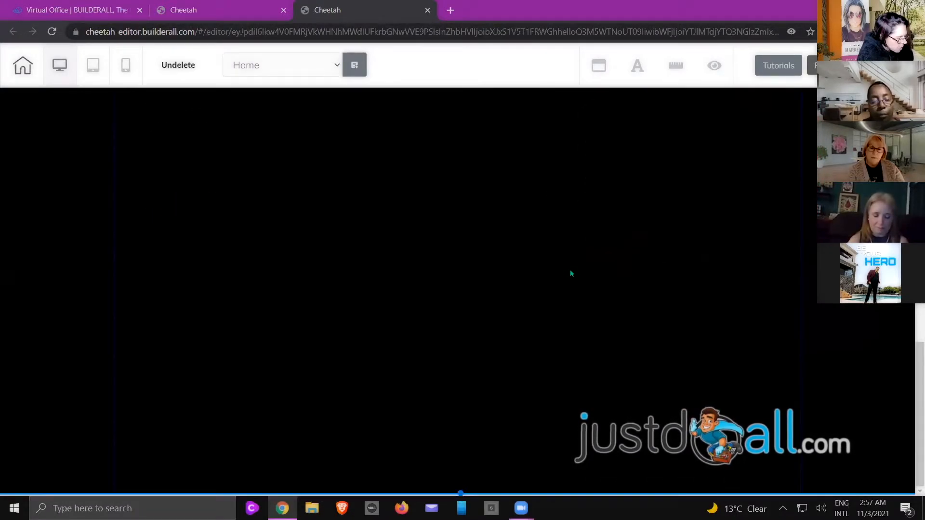
scroll(571, 273, up, 5)
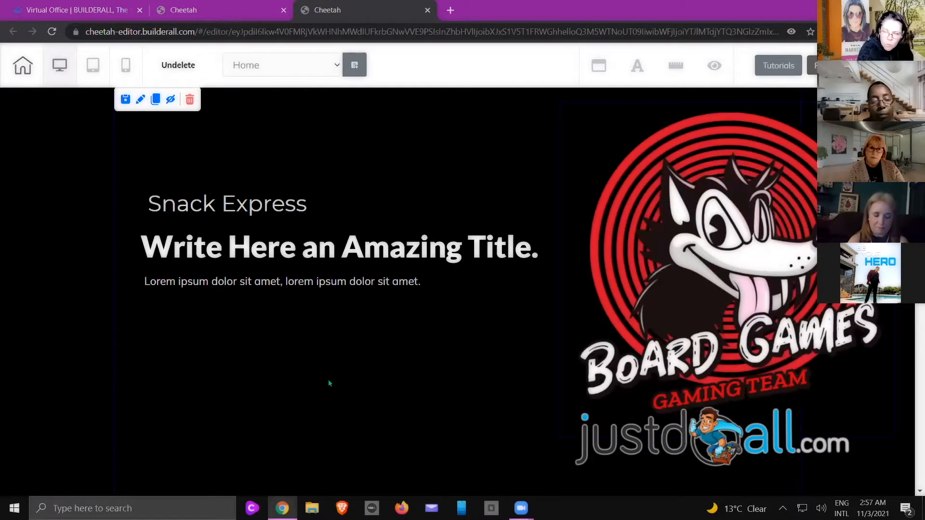
Add the ready-made panel Contents - 09 from the Contents category to the page
scroll(624, 273, down, 3)
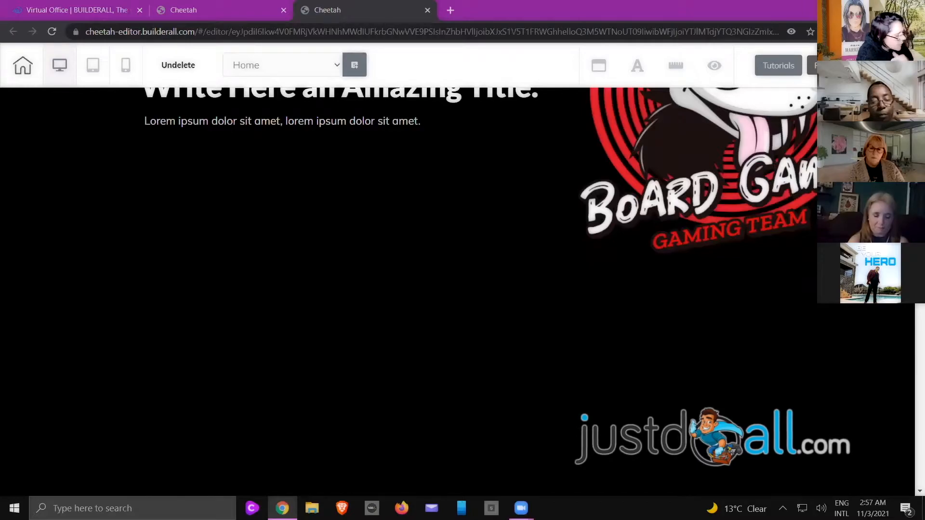
click(906, 110)
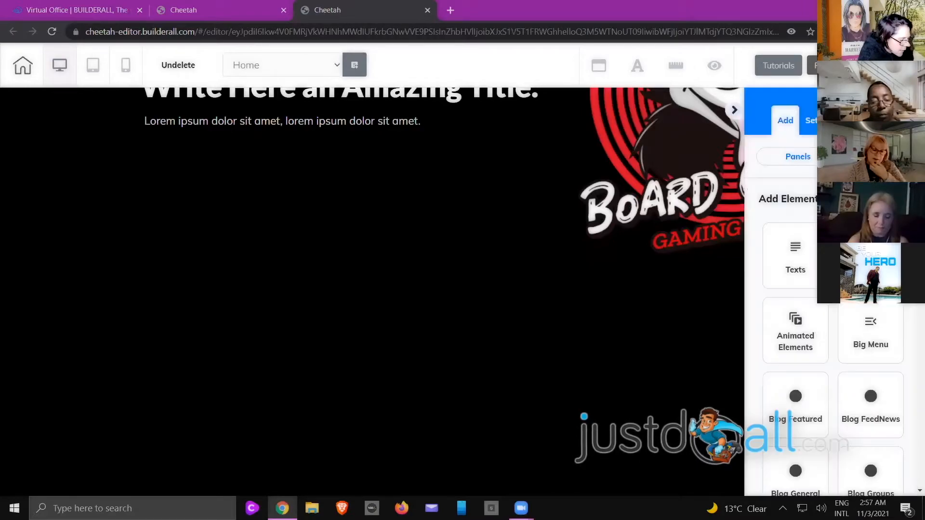
click(805, 157)
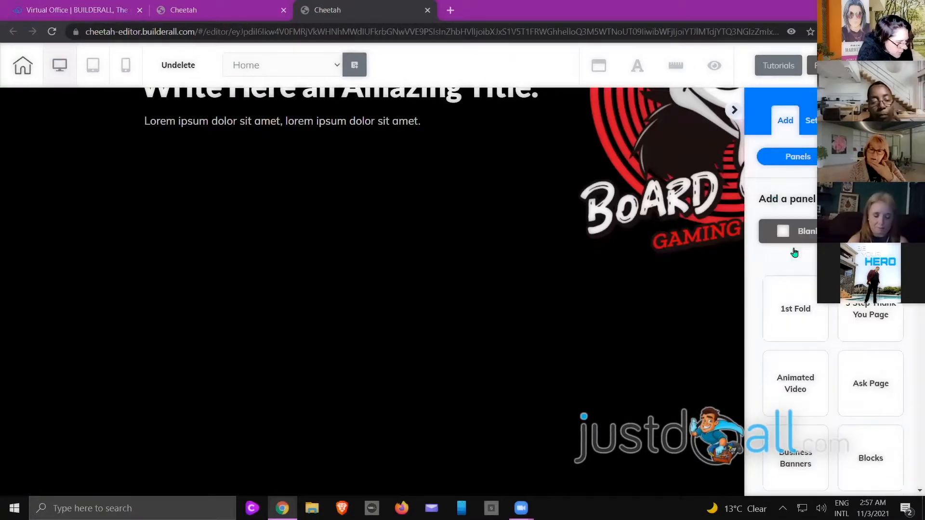
scroll(794, 252, down, 8)
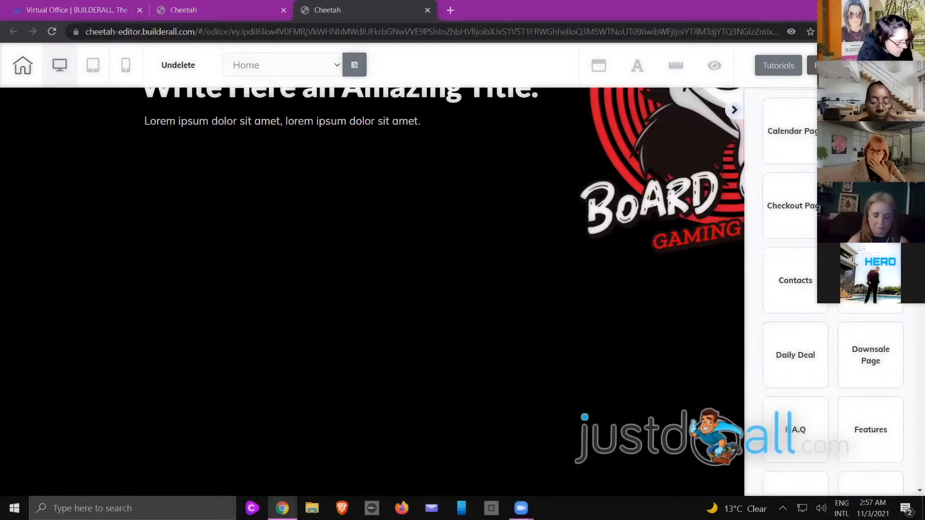
click(870, 280)
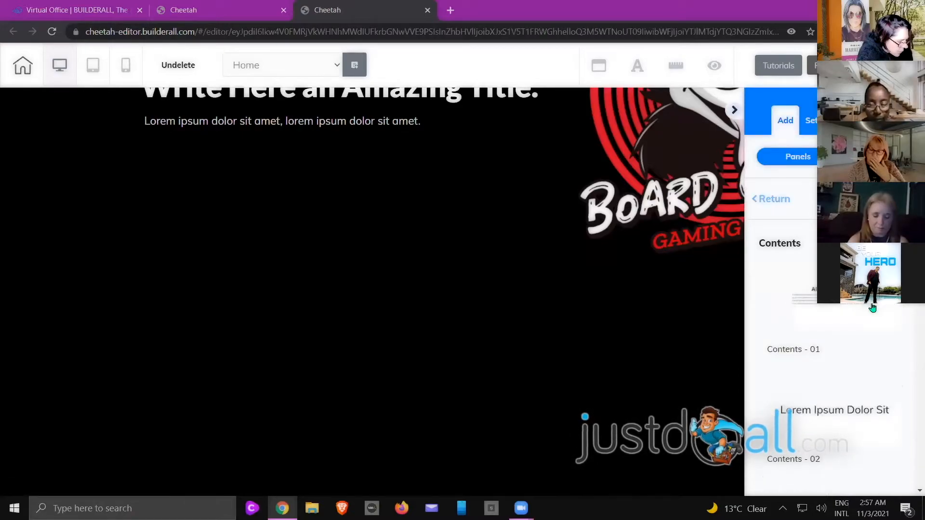
scroll(872, 308, down, 10)
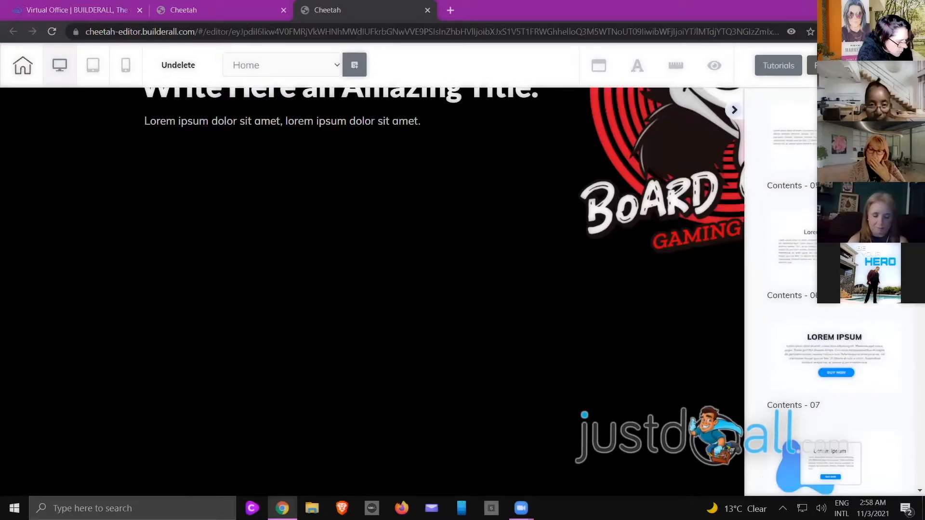
scroll(834, 289, down, 3)
scroll(833, 289, down, 3)
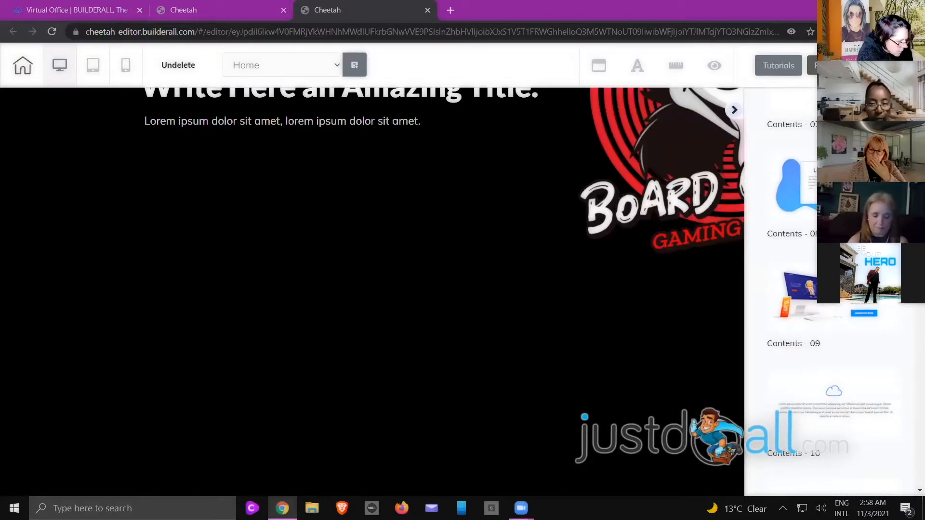
scroll(833, 289, down, 15)
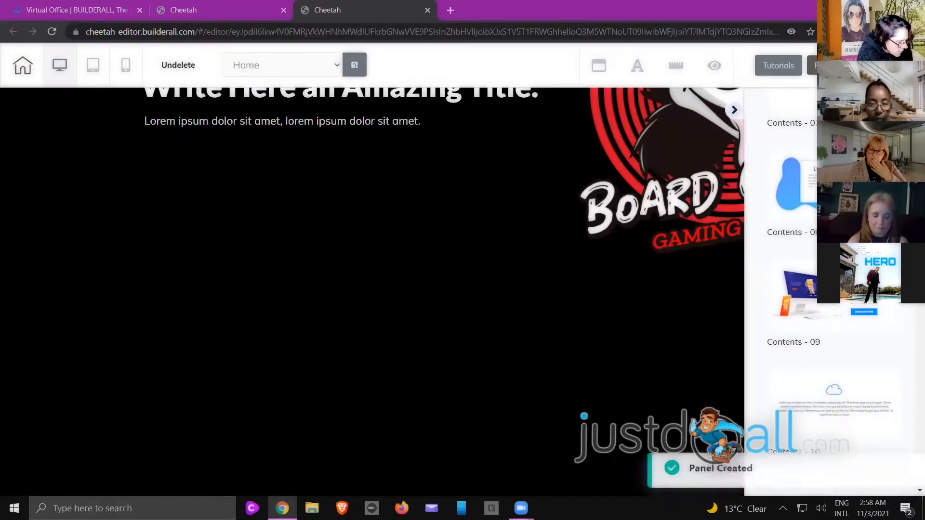
scroll(833, 289, down, 4)
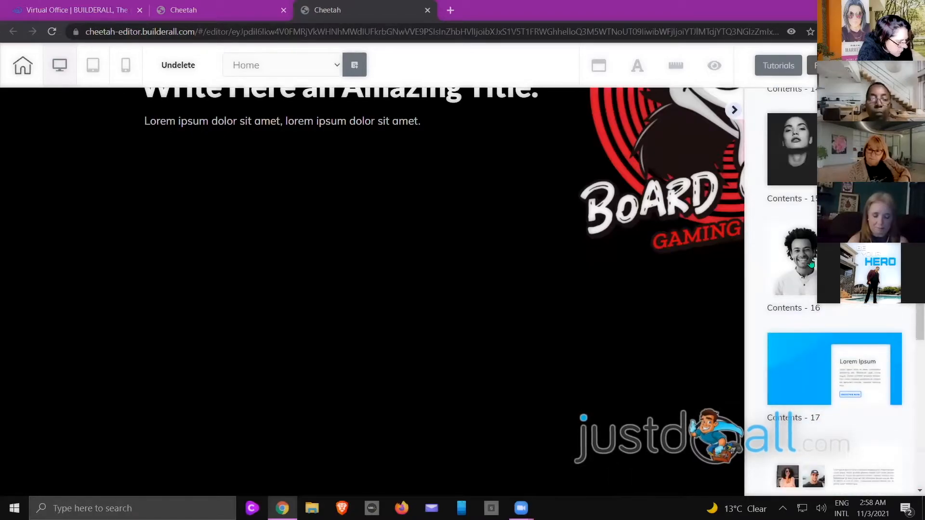
click(733, 111)
Move the computer and phone image from the new panel up into the empty lower area of the black panel
scroll(394, 203, down, 2)
scroll(398, 200, down, 5)
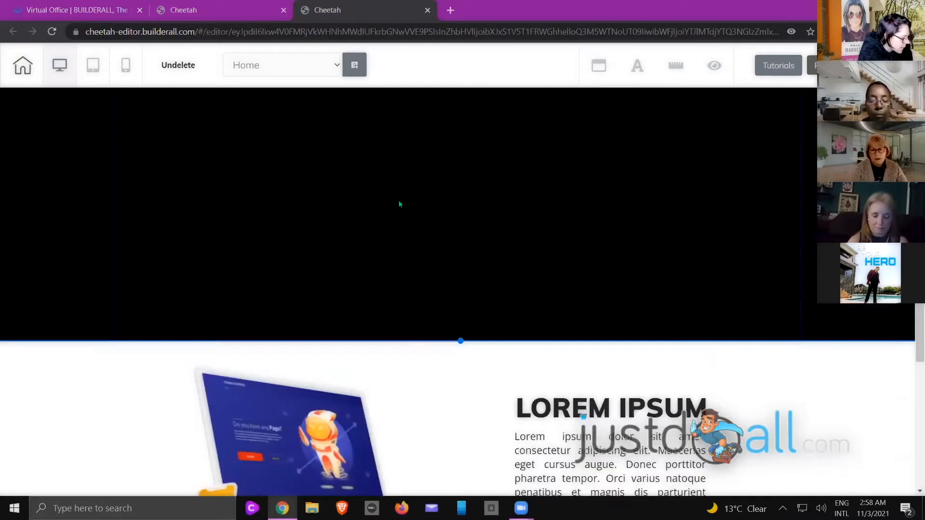
scroll(340, 256, up, 3)
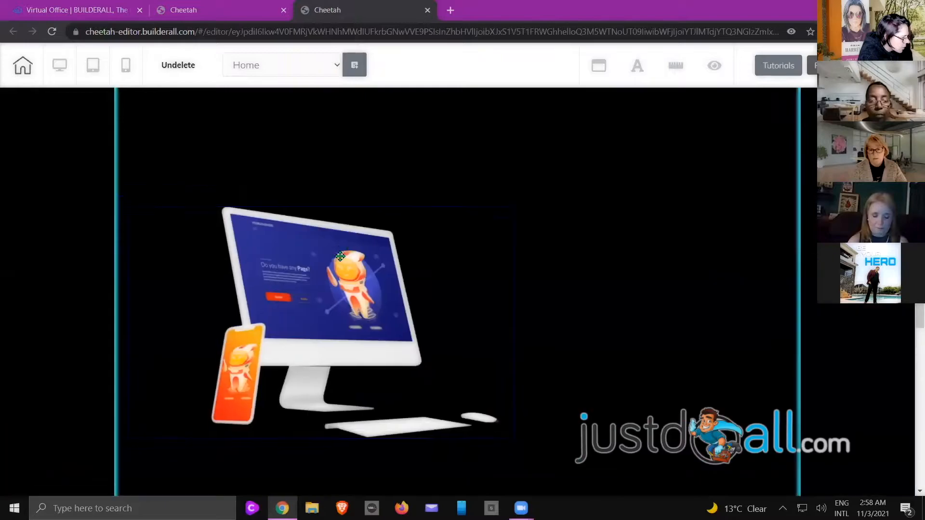
drag(340, 256, 352, 362)
scroll(336, 282, up, 4)
scroll(338, 276, up, 3)
Move the LOREM IPSUM heading into the black panel beside the computer image and set its text colour to white
scroll(391, 339, down, 10)
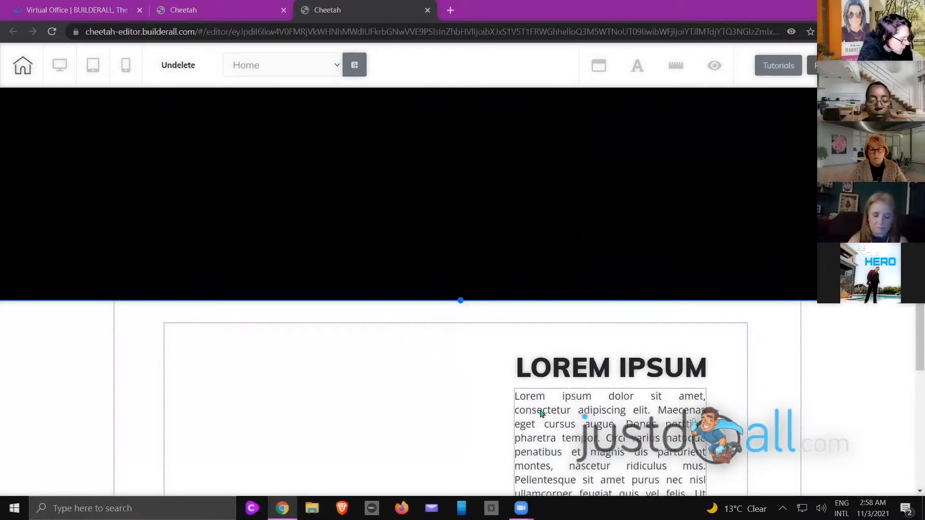
drag(542, 372, 593, 270)
click(593, 268)
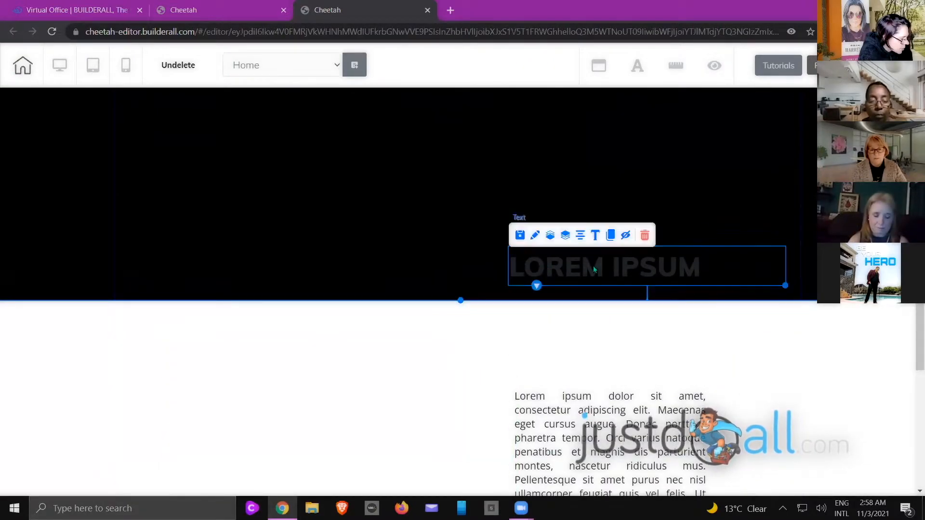
click(596, 234)
drag(407, 138, 192, 135)
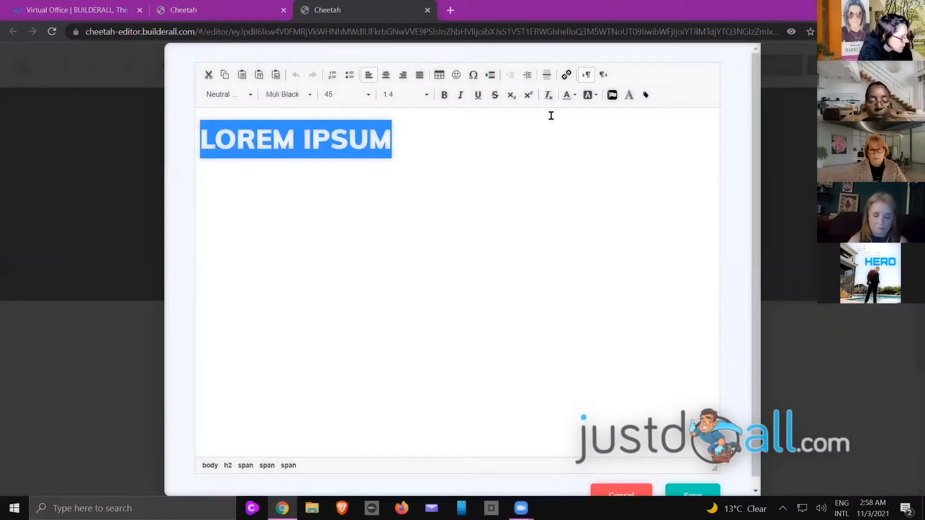
click(576, 96)
click(643, 170)
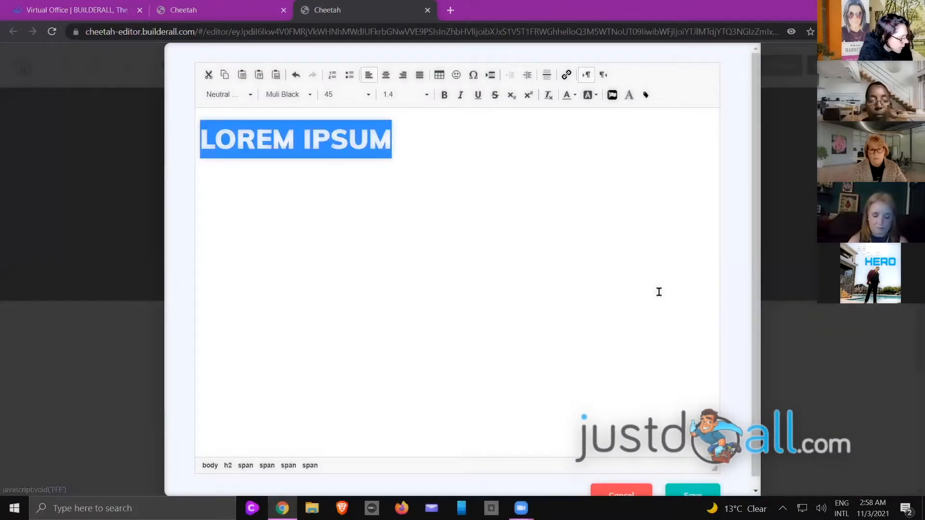
scroll(659, 291, down, 1)
click(695, 489)
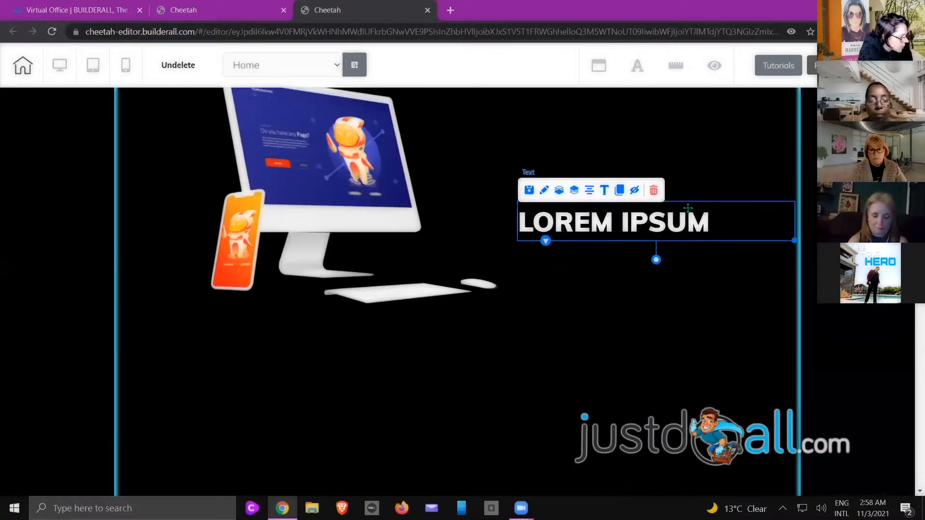
scroll(672, 287, down, 5)
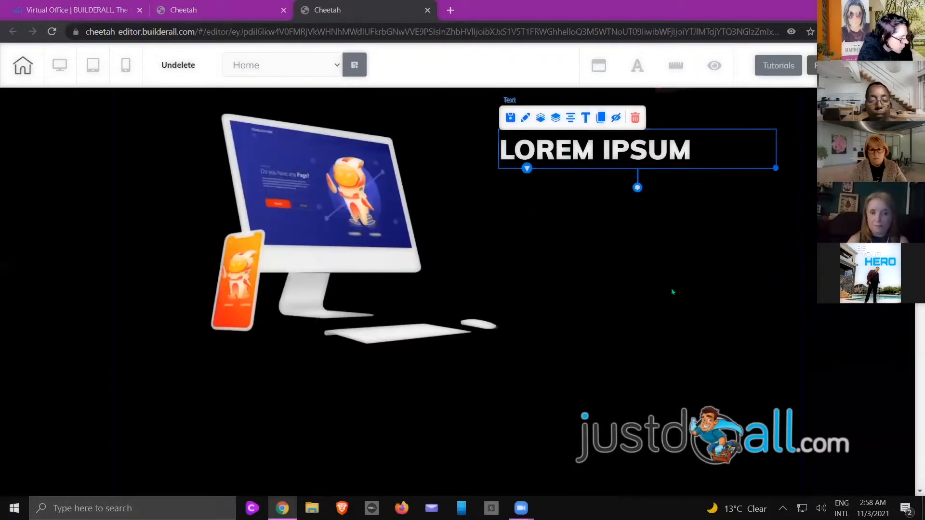
Set the text colour of the Lorem ipsum paragraph in the panel below the black one to white and save it
scroll(672, 291, down, 5)
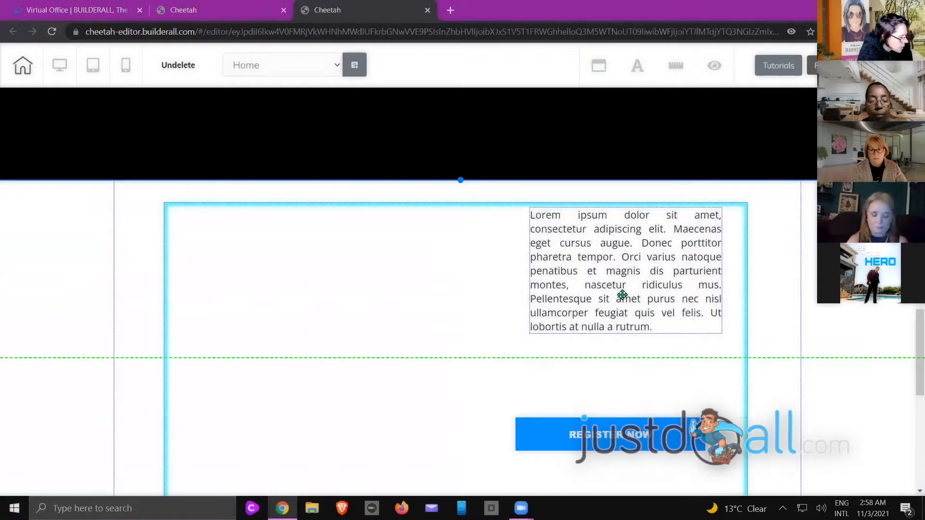
click(615, 299)
click(607, 232)
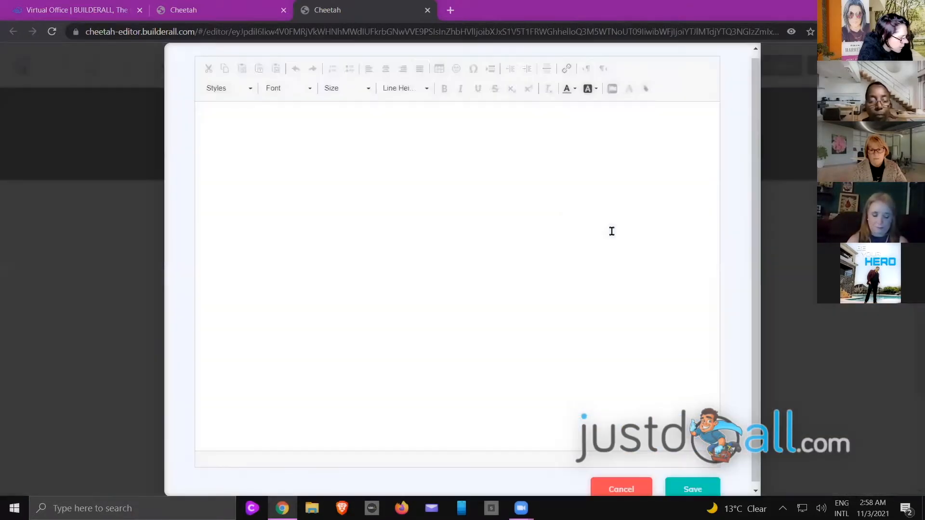
drag(672, 147, 189, 114)
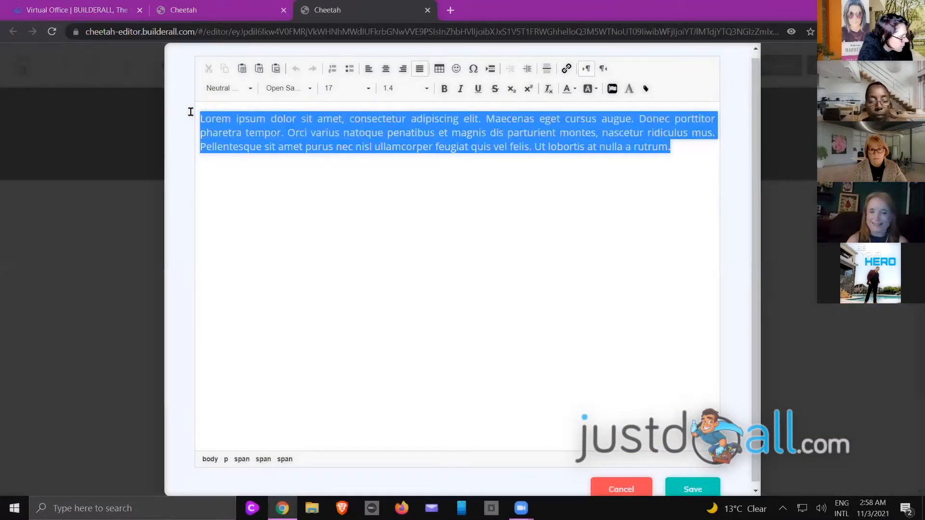
click(574, 88)
click(645, 159)
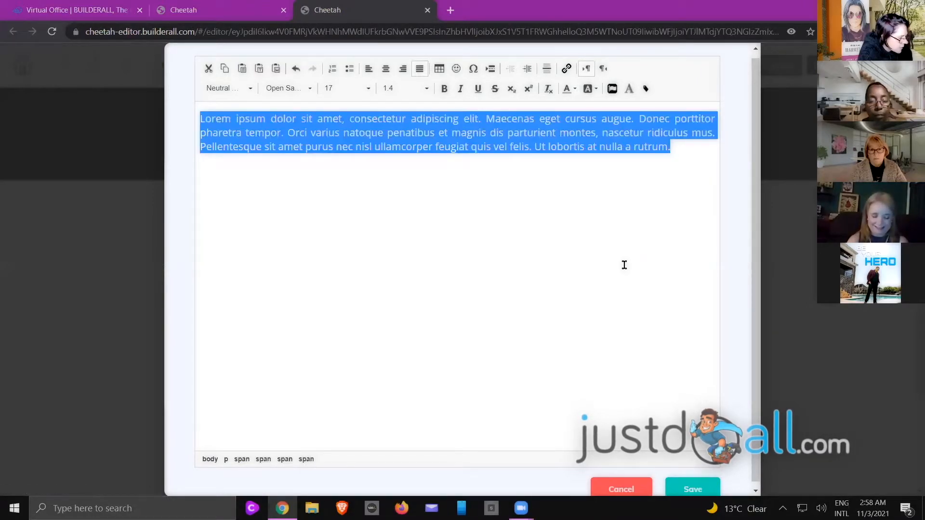
click(685, 485)
Move the white paragraph up into the black panel beside the computer image and align the LOREM IPSUM heading above it
drag(617, 299, 616, 334)
scroll(622, 207, up, 7)
drag(661, 220, 678, 221)
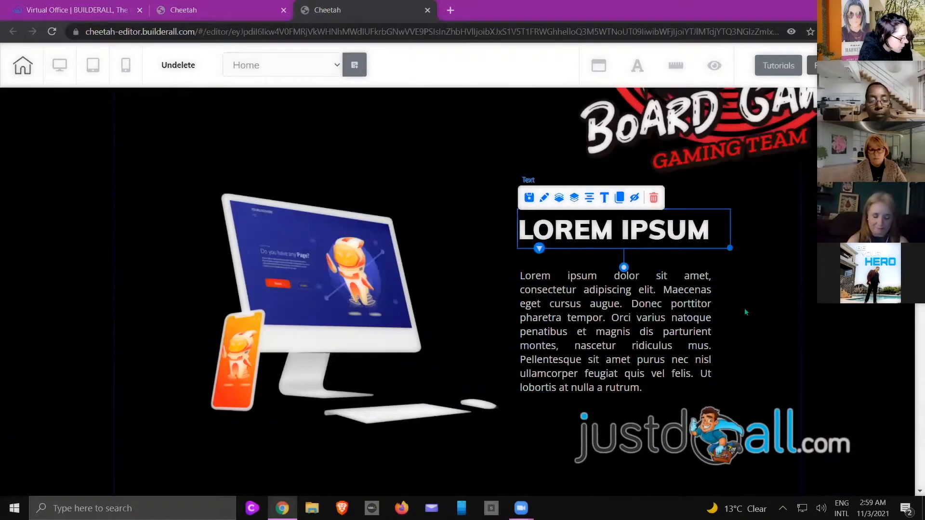
Move the REGISTER NOW button up so it sits directly below the paragraph beside the computer image
scroll(751, 288, down, 8)
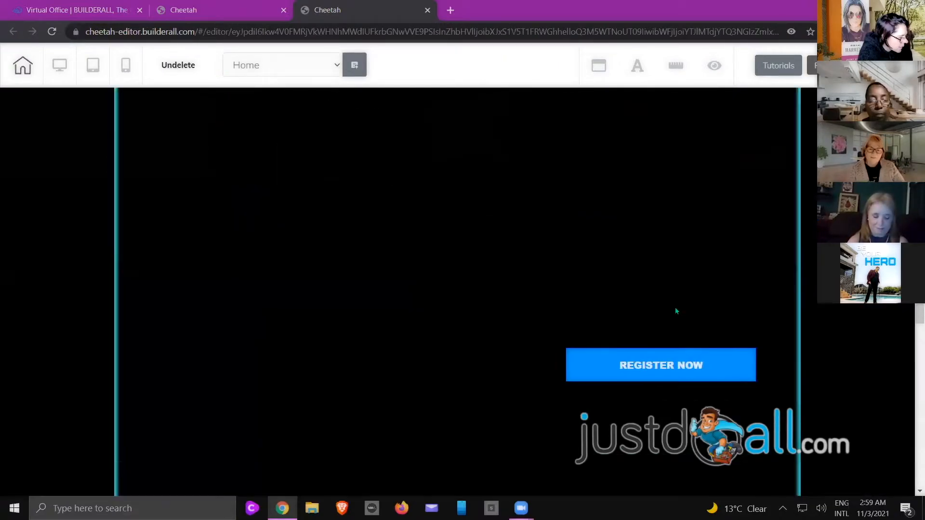
scroll(675, 309, down, 1)
scroll(640, 378, up, 8)
drag(676, 308, 629, 384)
click(458, 424)
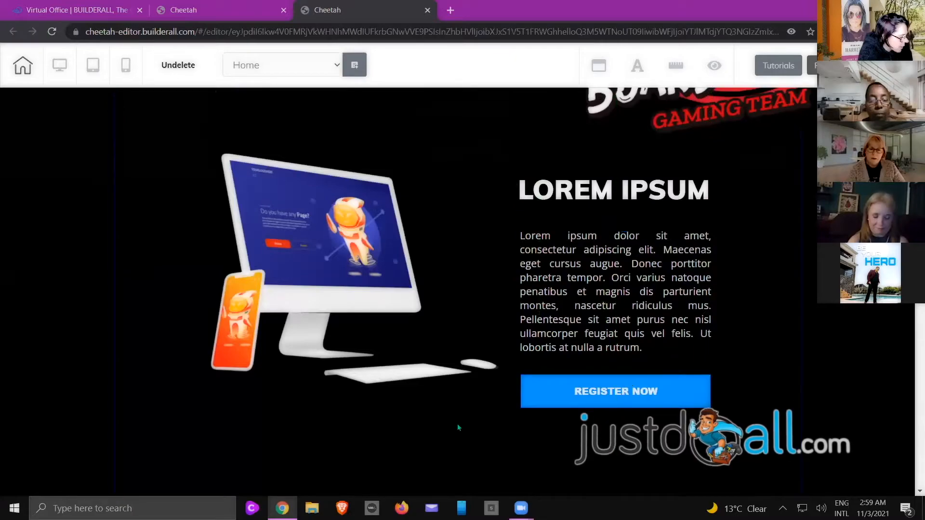
Shift the computer image lower in the black panel and realign the LOREM IPSUM heading, paragraph and REGISTER NOW button beside it
scroll(450, 420, down, 5)
scroll(515, 398, up, 10)
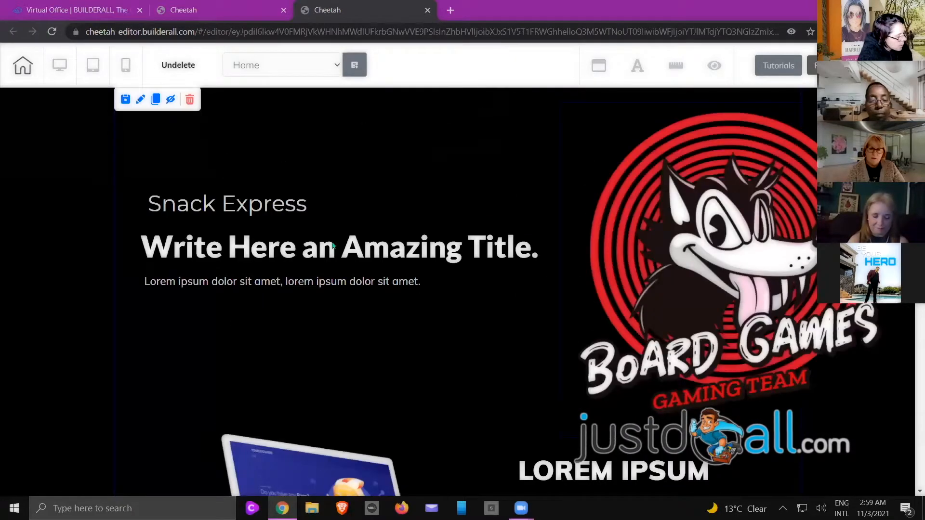
scroll(264, 324, down, 4)
drag(371, 371, 354, 443)
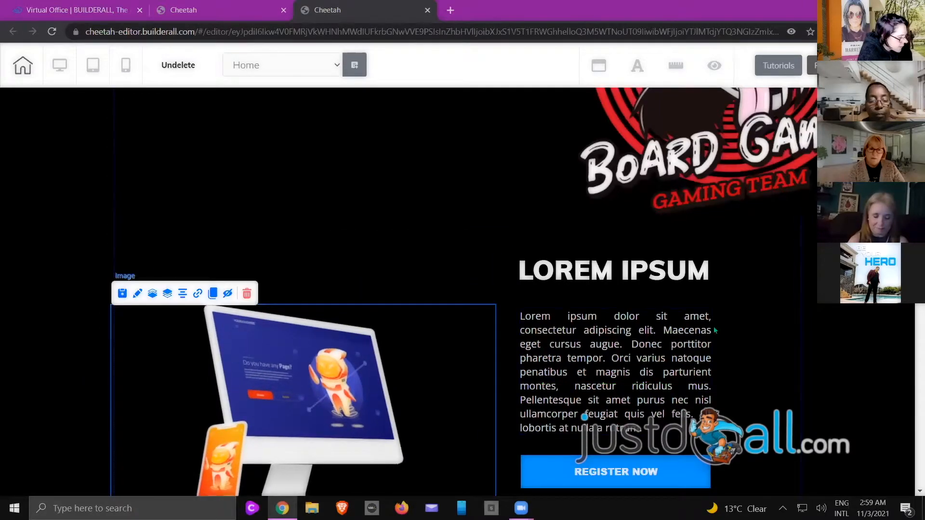
scroll(684, 289, down, 2)
drag(657, 248, 681, 302)
drag(650, 155, 670, 197)
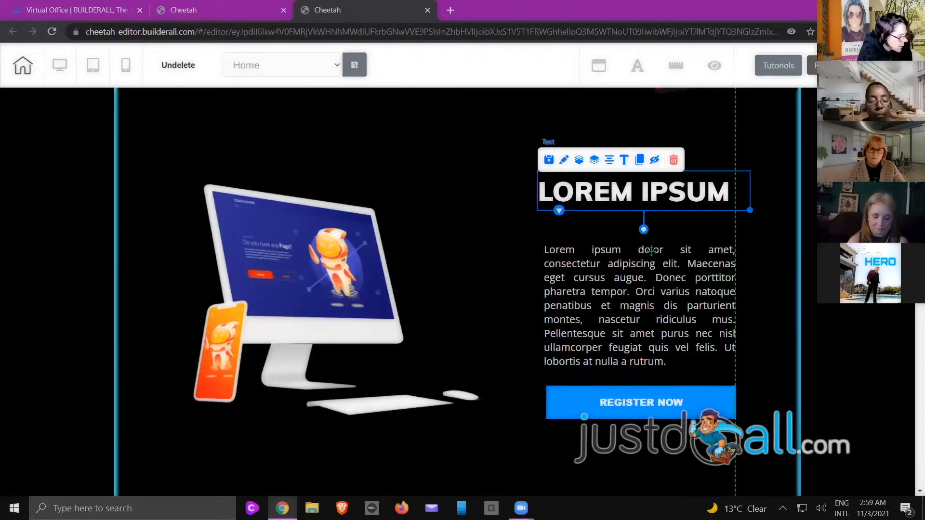
drag(640, 402, 641, 403)
Move the smiling man's photo from the lowest panel up into the black panel beneath the computer image
scroll(641, 403, up, 9)
scroll(641, 403, down, 11)
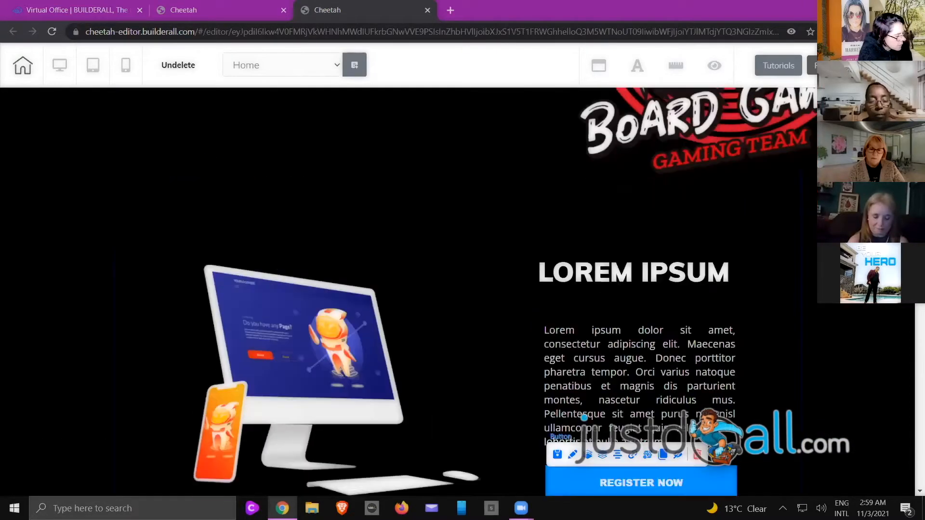
scroll(309, 299, down, 10)
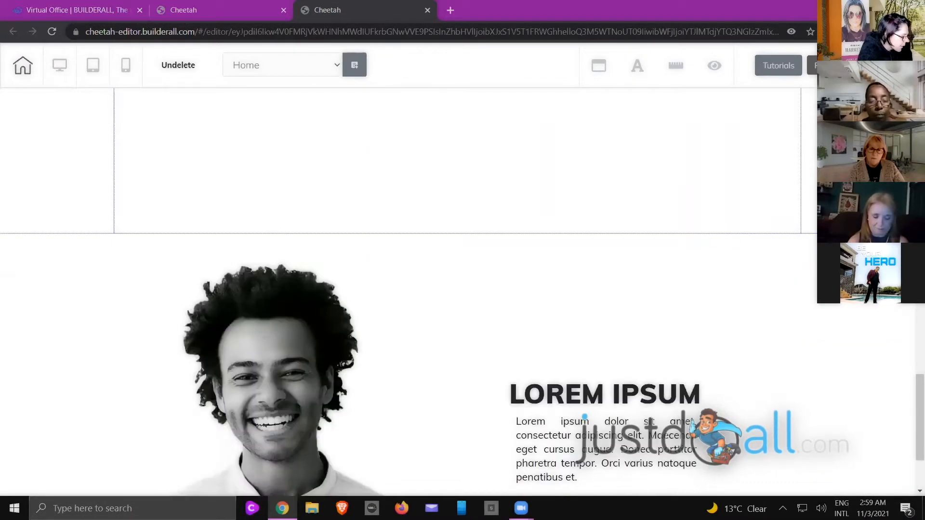
drag(310, 299, 355, 182)
scroll(362, 198, up, 10)
drag(362, 196, 322, 355)
Move the short Lorem ipsum paragraph from the photo's original panel up into the blank white panel
scroll(524, 322, down, 12)
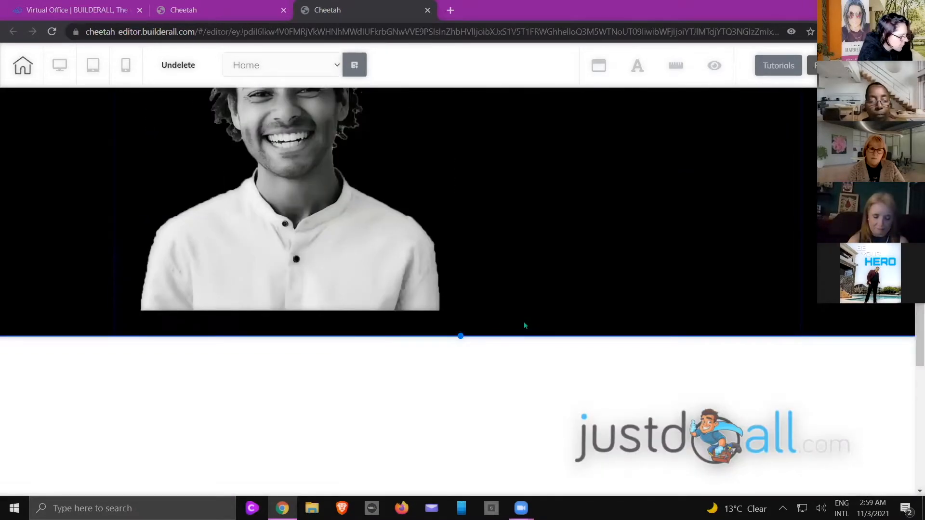
drag(603, 356, 589, 316)
scroll(617, 190, up, 13)
scroll(587, 312, down, 5)
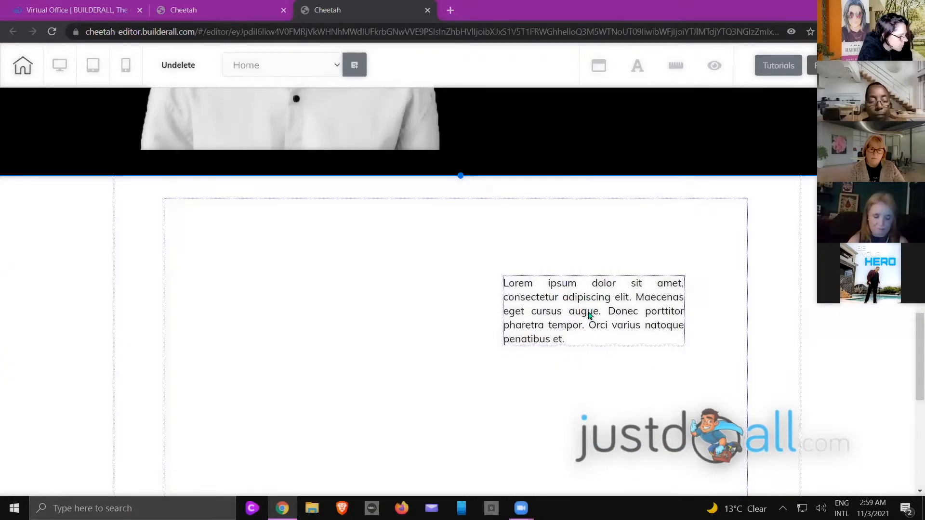
Set the short paragraph's text colour to white and move it into the black panel beside the man's photo
click(603, 294)
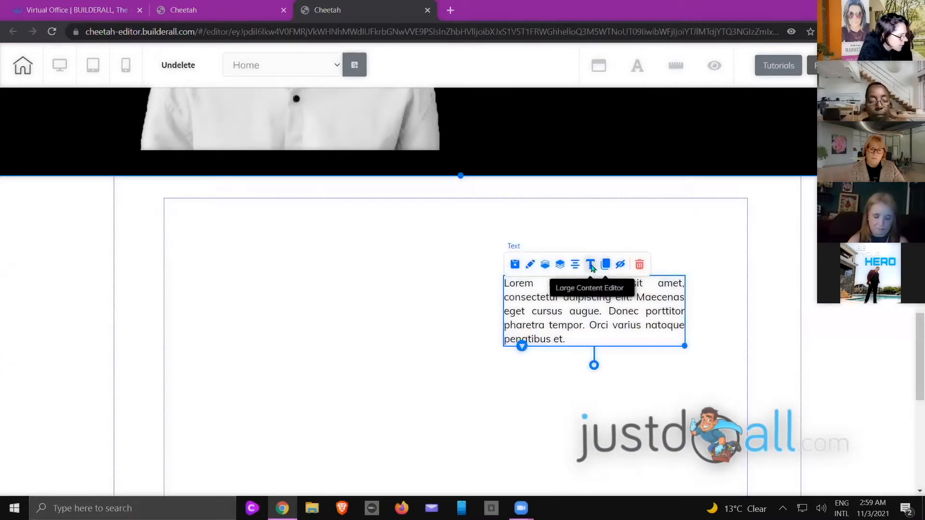
click(590, 264)
drag(495, 143, 192, 91)
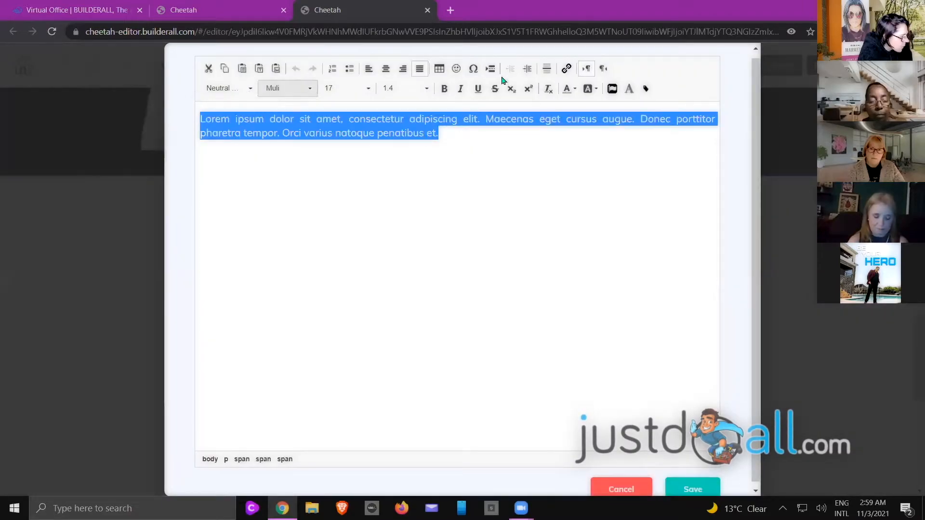
click(575, 89)
click(643, 163)
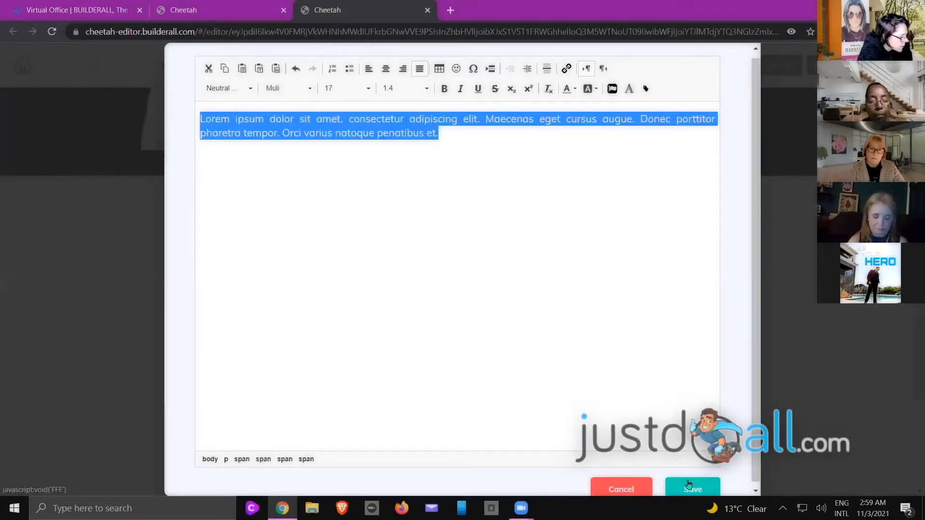
click(692, 490)
scroll(637, 151, up, 7)
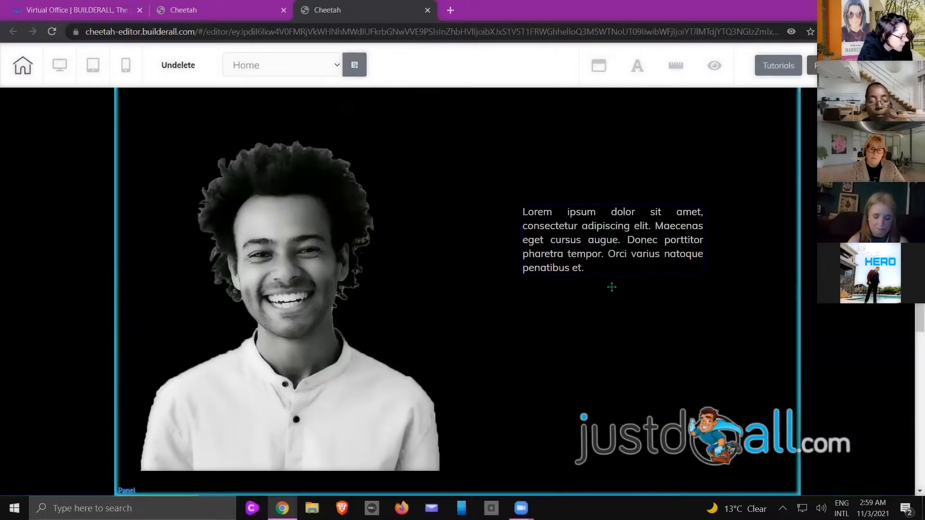
drag(616, 247, 611, 288)
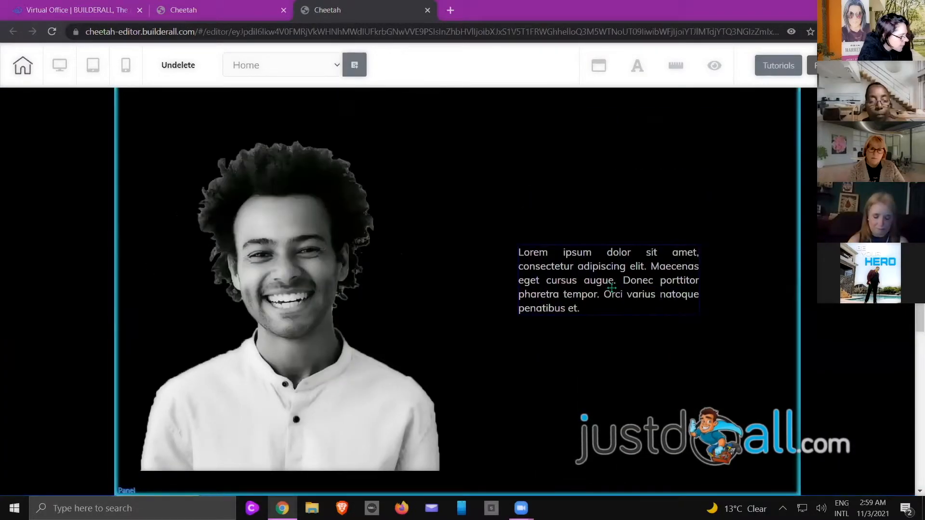
Delete the blank white panel and the leftover panel with the LOREM IPSUM heading below the black panel
scroll(73, 309, down, 5)
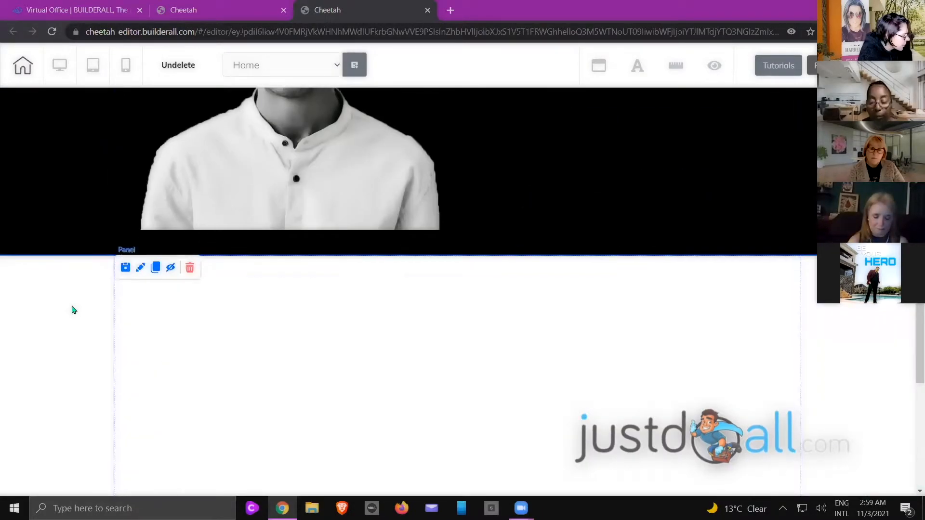
click(189, 269)
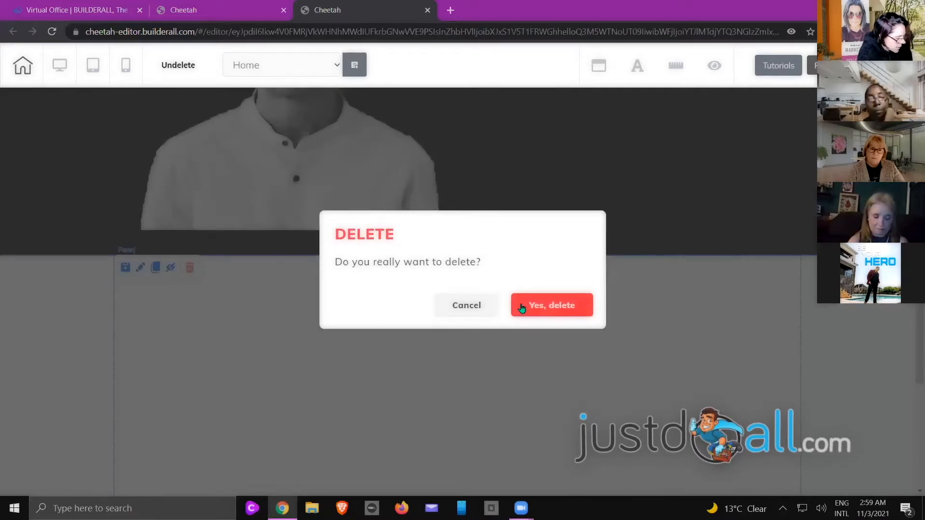
click(521, 309)
scroll(521, 308, down, 20)
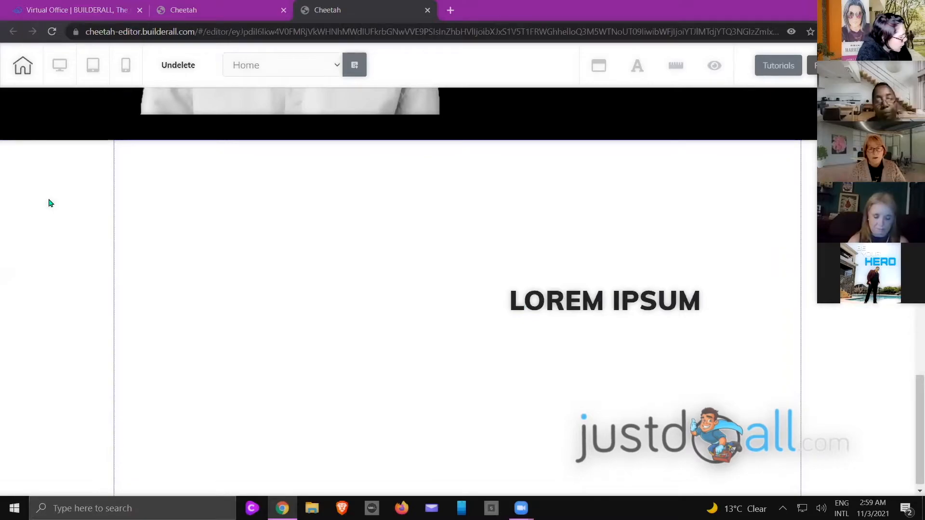
click(190, 158)
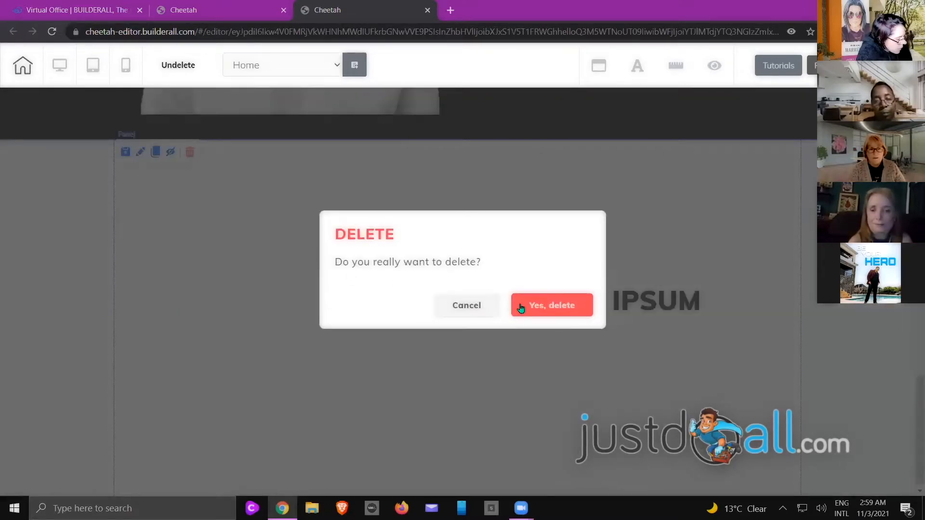
scroll(373, 286, down, 11)
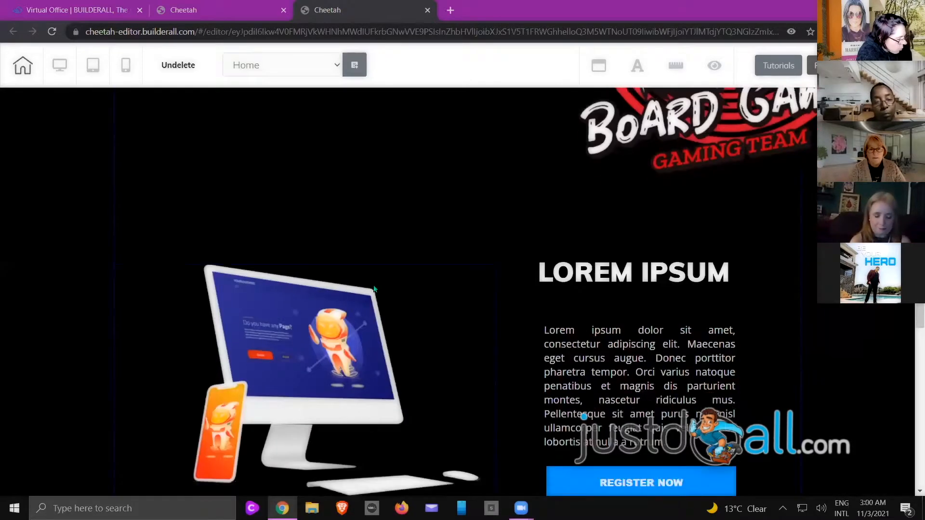
Examine the order and spacing of all images, texts and the button in the mobile layout, returning to the desktop layout
scroll(374, 288, up, 11)
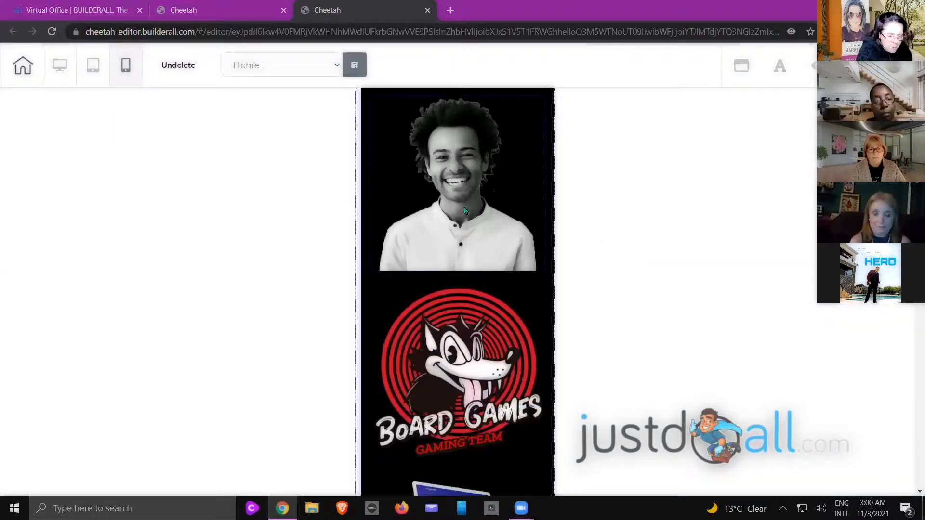
scroll(670, 226, down, 2)
scroll(671, 227, down, 6)
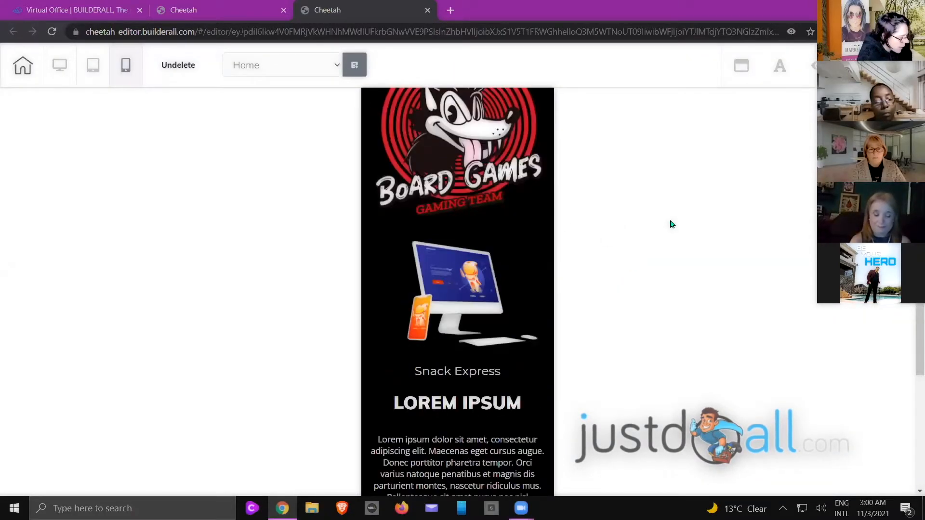
scroll(632, 225, down, 3)
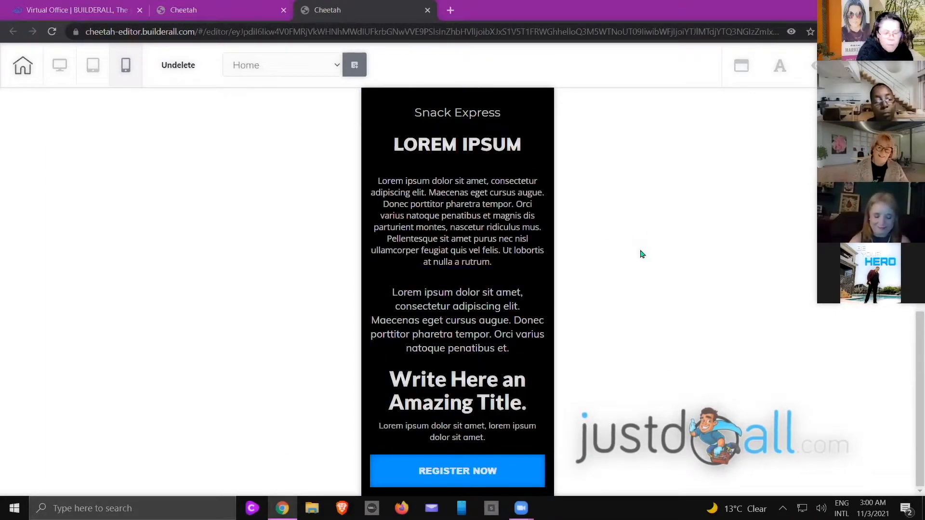
scroll(650, 253, up, 1)
scroll(650, 252, up, 5)
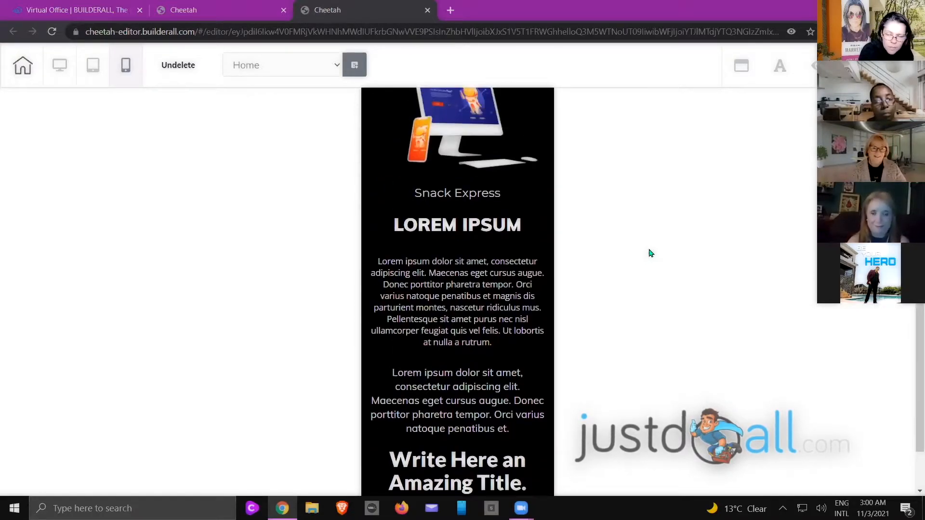
scroll(626, 245, up, 5)
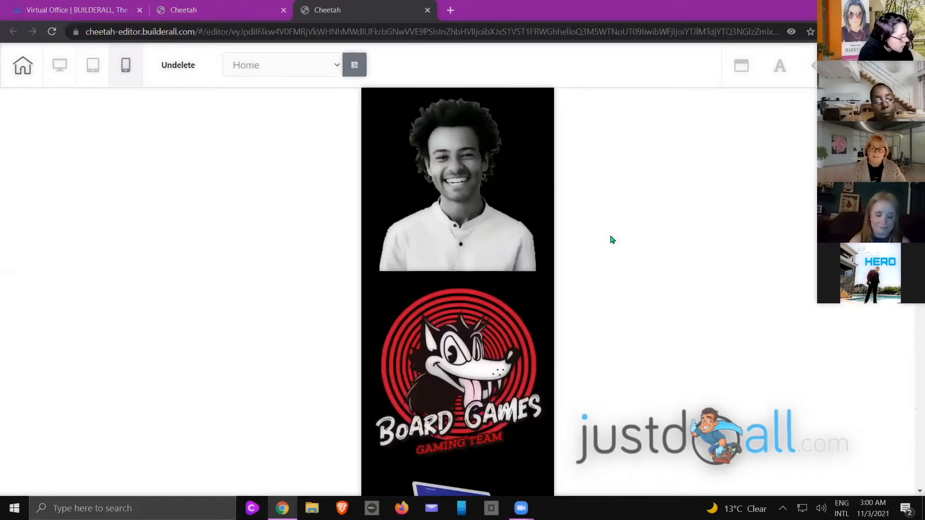
click(60, 66)
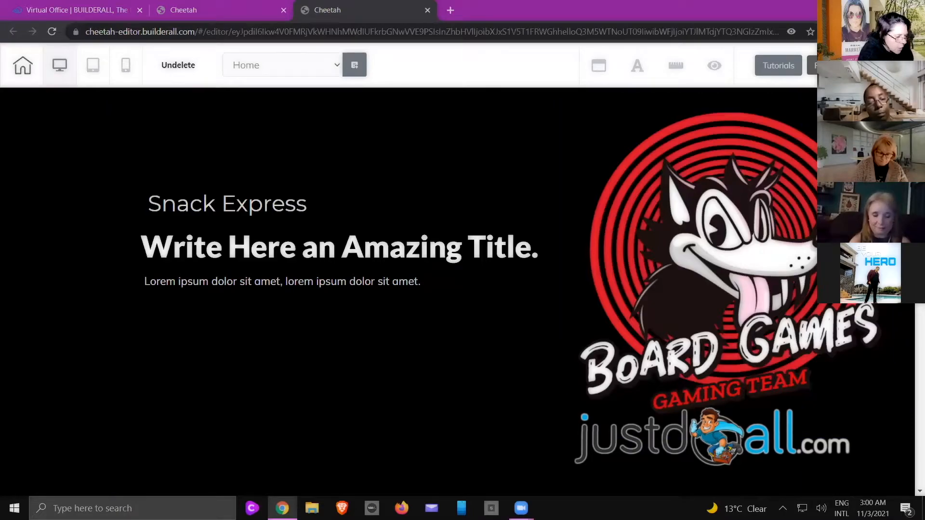
Add a light Box element to the black panel in the empty area below the title and subtitle
click(905, 110)
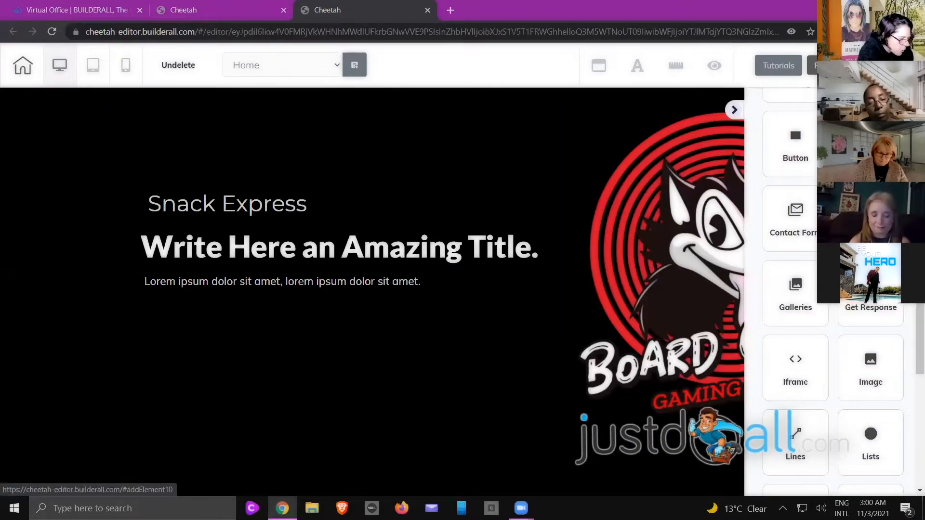
scroll(833, 289, up, 4)
click(870, 270)
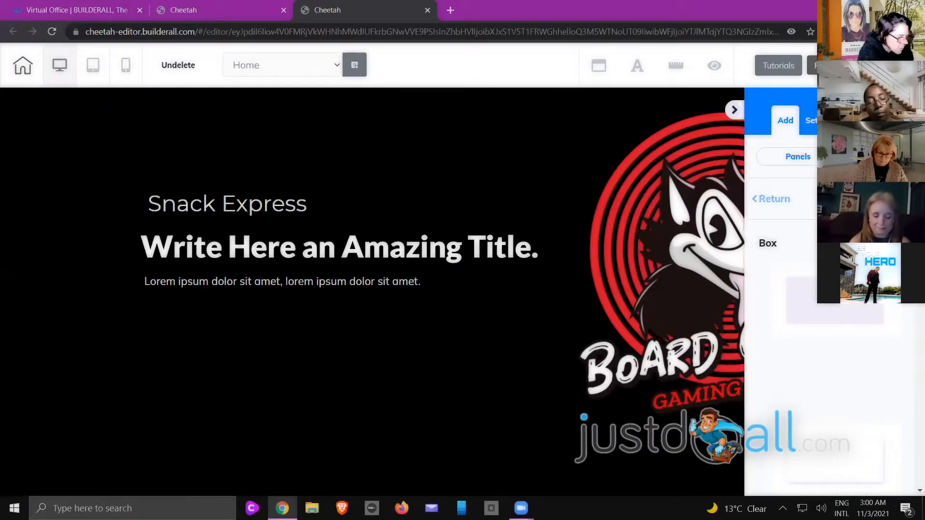
drag(834, 299, 216, 398)
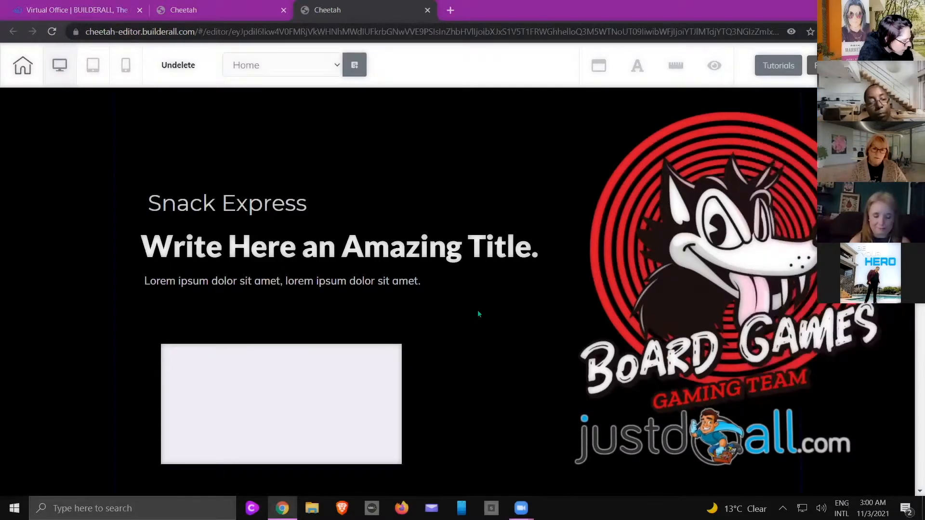
Enlarge the box to span roughly the title's width and move it between the subtitle and the computer image
scroll(477, 310, down, 5)
scroll(373, 241, up, 3)
click(381, 320)
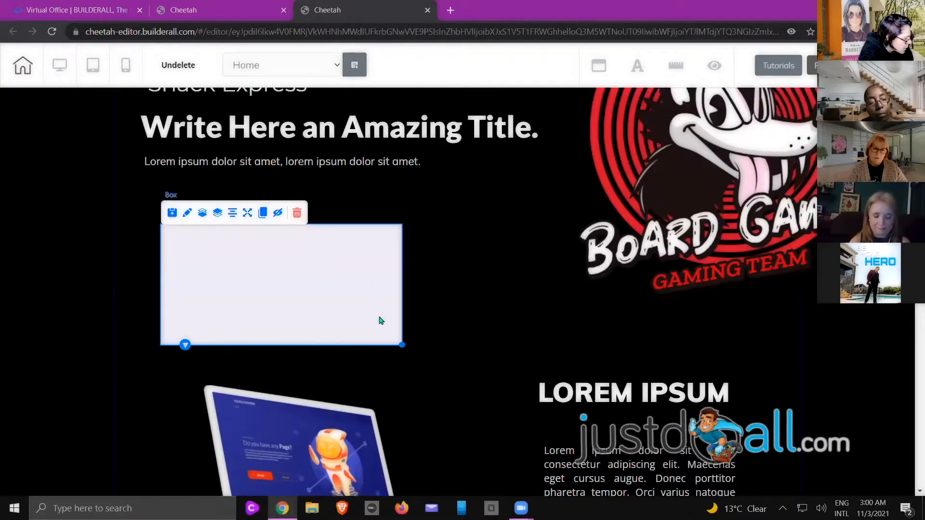
drag(401, 343, 540, 405)
drag(448, 300, 440, 263)
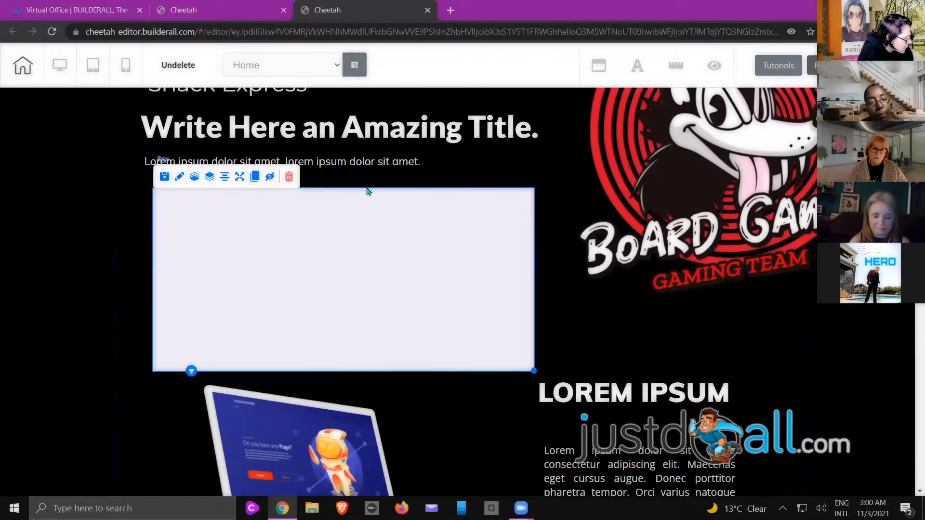
Move the subtitle, the title and the Snack Express text into the light box, and shift the filled box to the panel's upper area
drag(374, 166, 386, 342)
drag(389, 133, 415, 299)
drag(309, 95, 333, 231)
scroll(503, 204, up, 2)
drag(457, 322, 430, 130)
Shrink the Board Games image, place it inside the box, and widen the box so the image sits beside the title
click(693, 273)
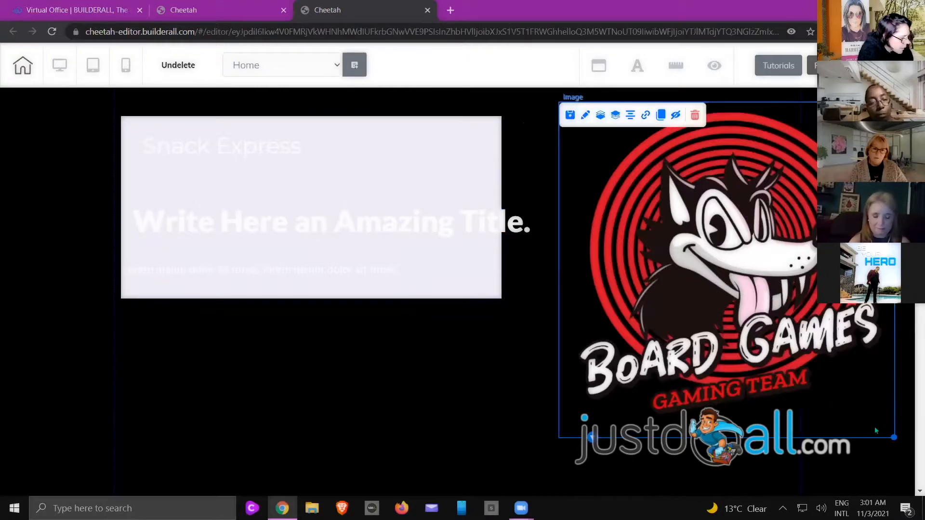
drag(890, 433, 660, 198)
drag(633, 161, 443, 176)
click(485, 285)
drag(501, 298, 816, 389)
drag(453, 171, 752, 243)
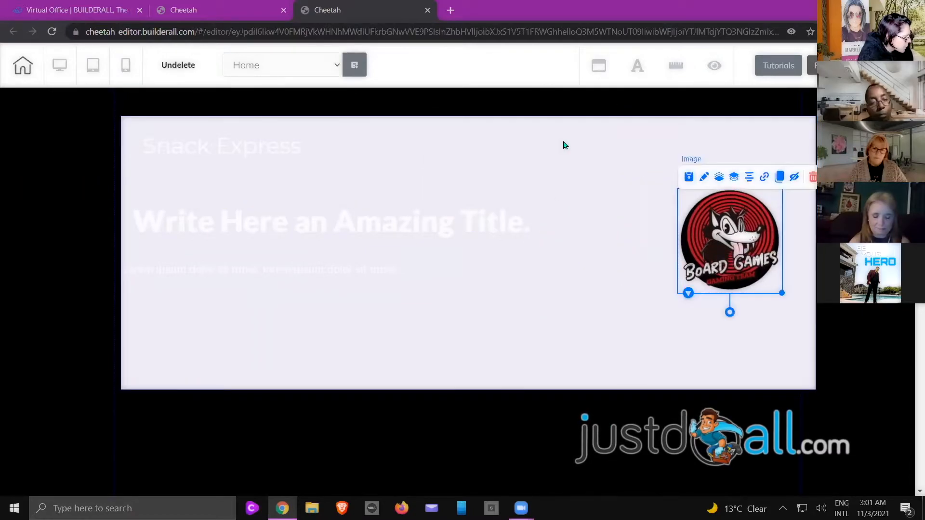
Move the box slightly up, enlarge it further, and enlarge the Board Games image to fill the box's right part
drag(556, 135, 554, 118)
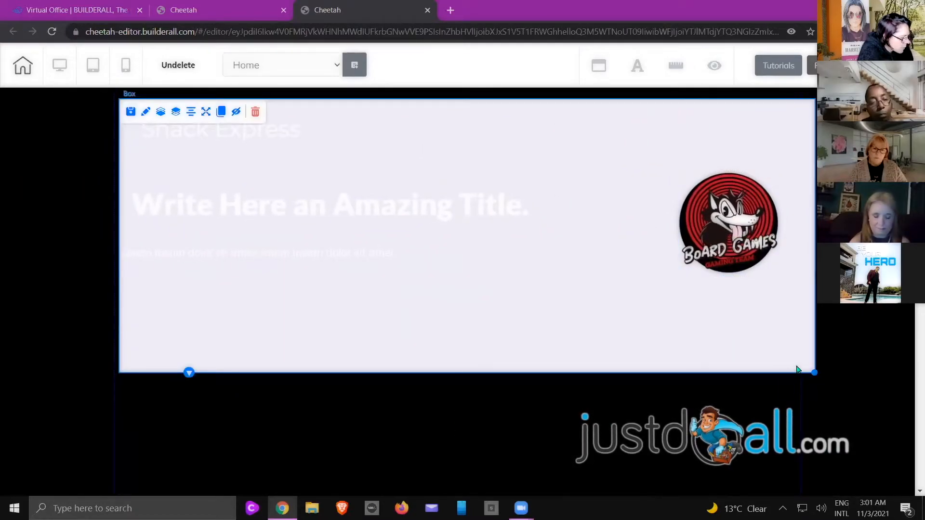
drag(810, 373, 891, 432)
drag(654, 185, 540, 128)
drag(671, 217, 871, 419)
click(821, 372)
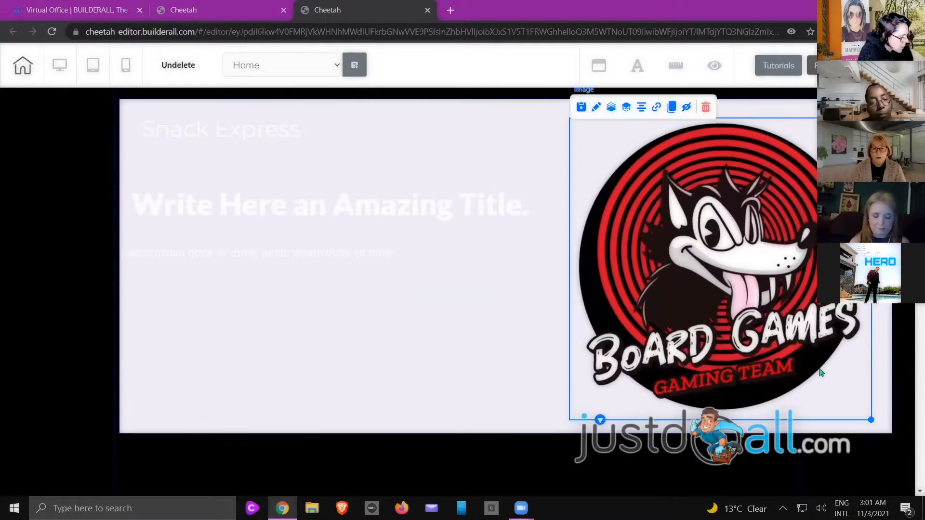
Make the solid background color of the box around the title and Board Games image fully transparent
click(885, 408)
click(885, 408)
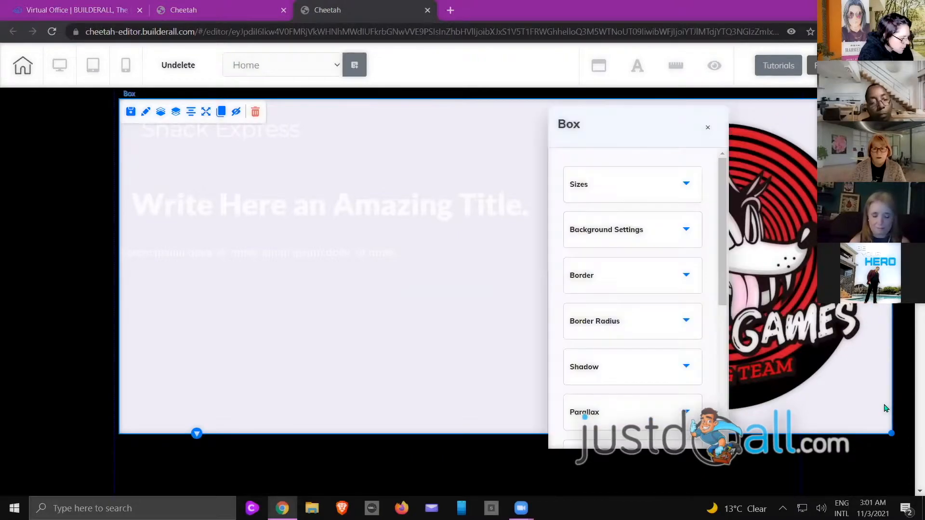
click(623, 228)
scroll(611, 241, down, 2)
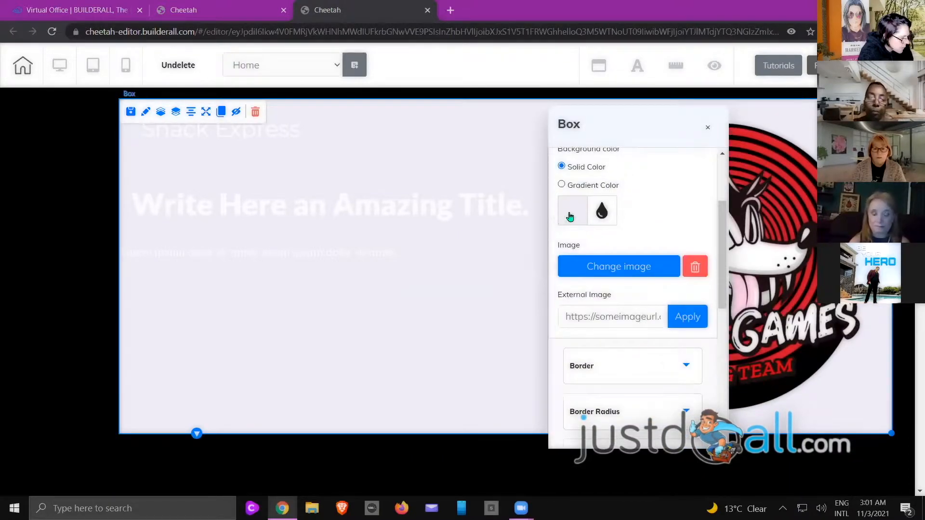
click(571, 210)
drag(680, 356, 566, 354)
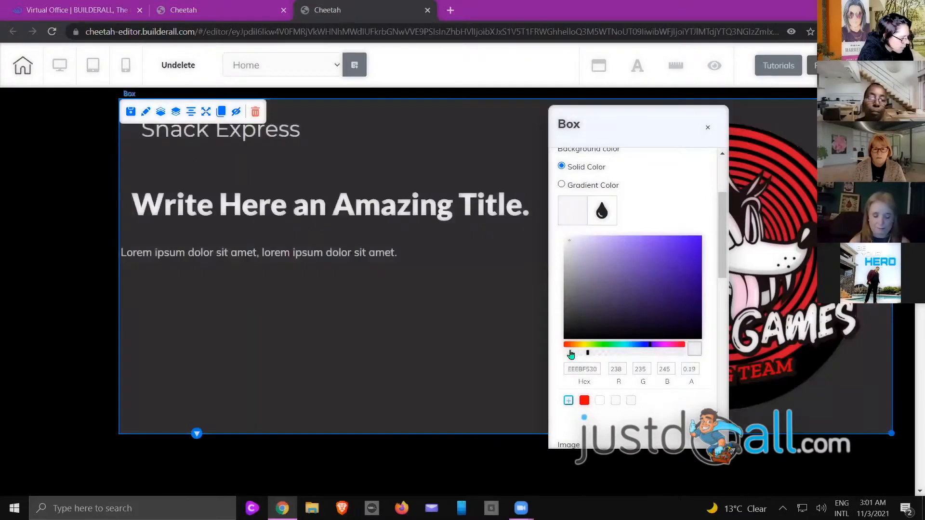
click(47, 220)
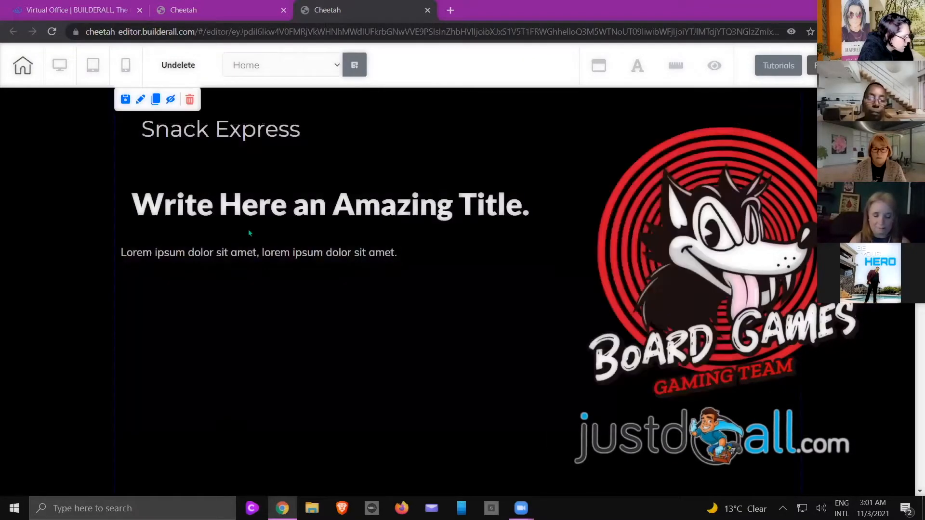
Arrange the Snack Express text, title and subtitle as a closely spaced, left-aligned stack beside the Board Games image
click(285, 262)
drag(270, 236, 264, 242)
drag(243, 139, 233, 202)
click(100, 182)
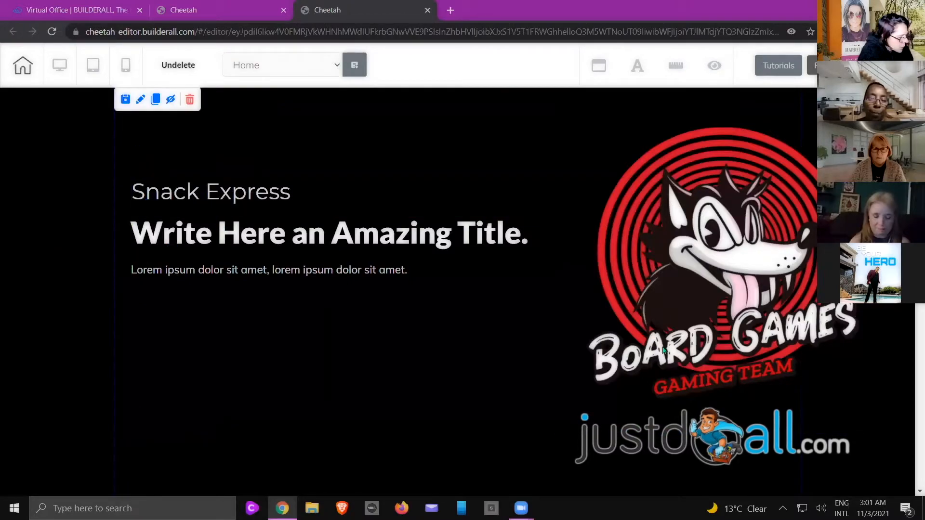
Add a second light Box element in the empty area above the computer image and LOREM IPSUM heading
scroll(461, 289, down, 5)
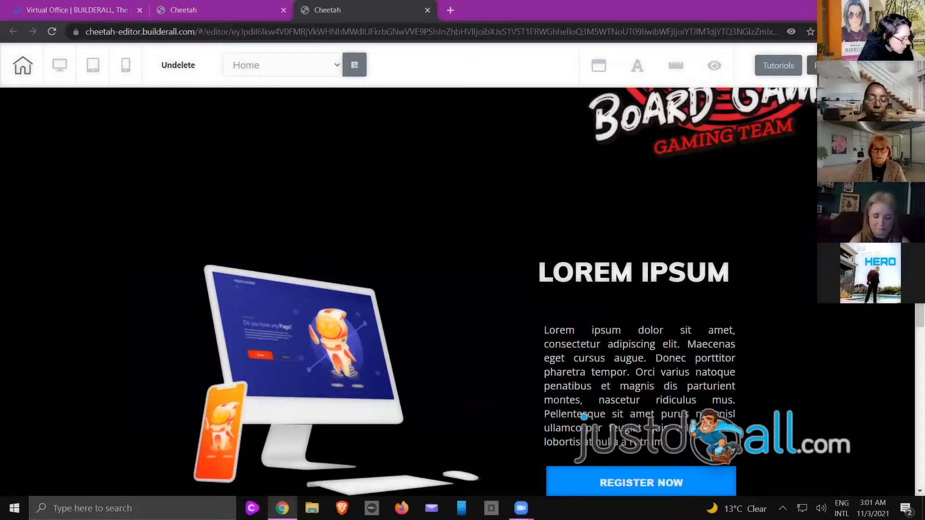
click(905, 110)
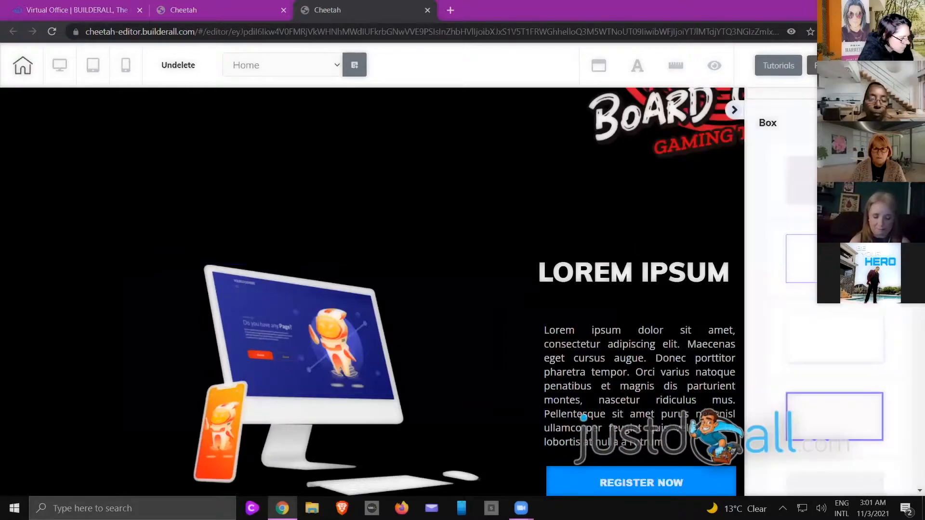
drag(834, 180, 467, 216)
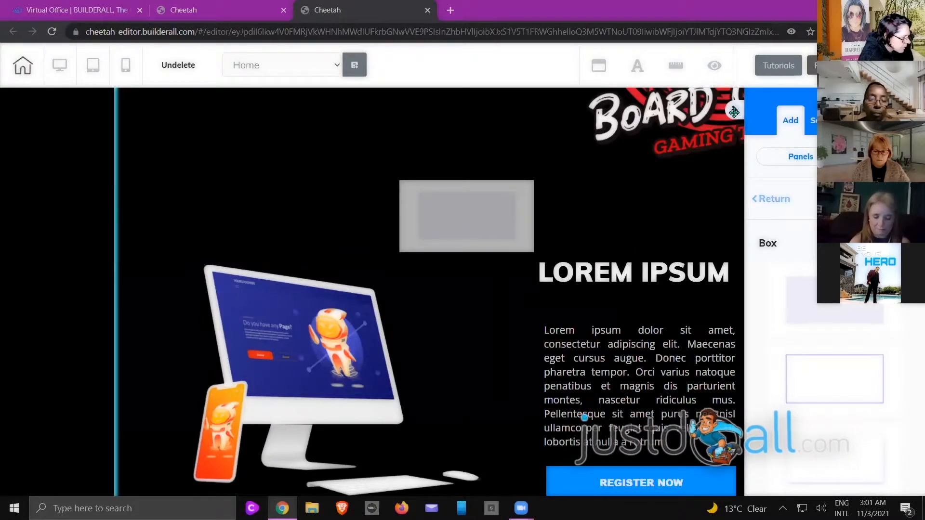
click(400, 289)
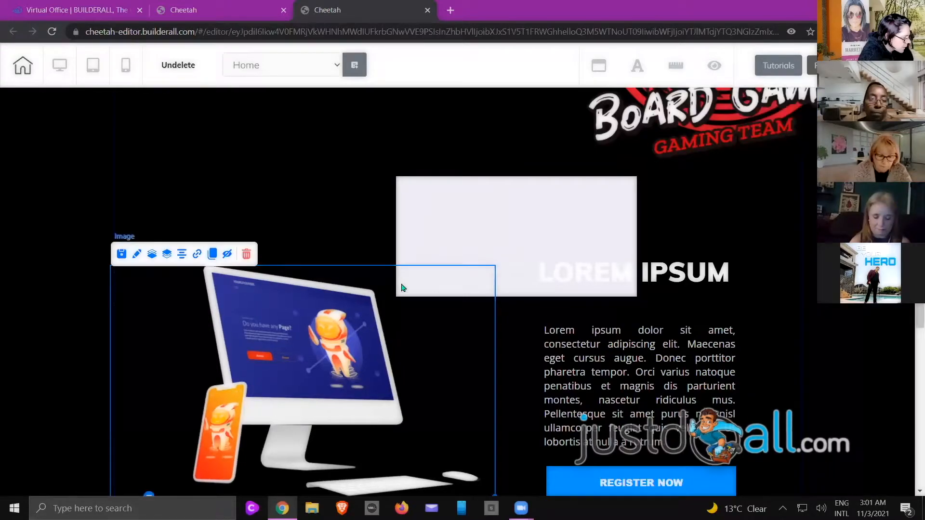
Move the computer image down, shift the new box to the panel's left side above it, and enlarge the box
scroll(400, 289, down, 3)
click(448, 100)
drag(380, 293, 378, 395)
drag(401, 129, 262, 189)
drag(424, 209, 515, 260)
Shrink the computer image and move it, the LOREM IPSUM heading, its paragraph and the REGISTER NOW button into the second box
drag(494, 479, 272, 346)
drag(213, 248, 280, 111)
drag(575, 157, 328, 125)
drag(619, 250, 374, 177)
drag(602, 347, 345, 186)
Reposition the second box and enlarge it to about the full content width with extra height for its contents
drag(463, 267, 419, 281)
scroll(455, 347, up, 3)
drag(436, 423, 813, 484)
scroll(790, 305, down, 4)
drag(813, 282, 836, 398)
scroll(607, 278, up, 3)
Arrange the LOREM IPSUM heading, paragraph and REGISTER NOW button as a column in the right half of the second box
drag(363, 281, 700, 435)
double_click(675, 273)
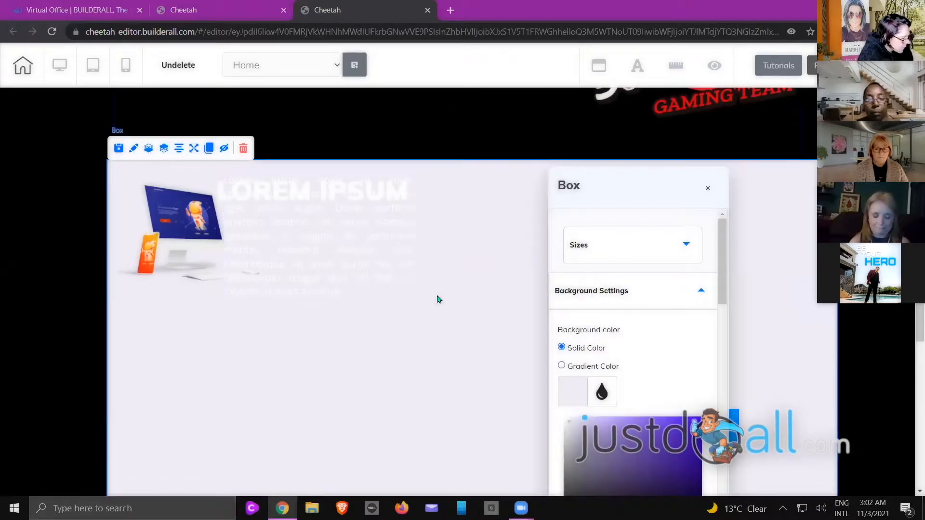
drag(438, 300, 444, 296)
drag(364, 222, 693, 315)
drag(371, 191, 711, 221)
Enlarge the computer image to fill the box's left half and trim the box slightly around its contents
click(248, 231)
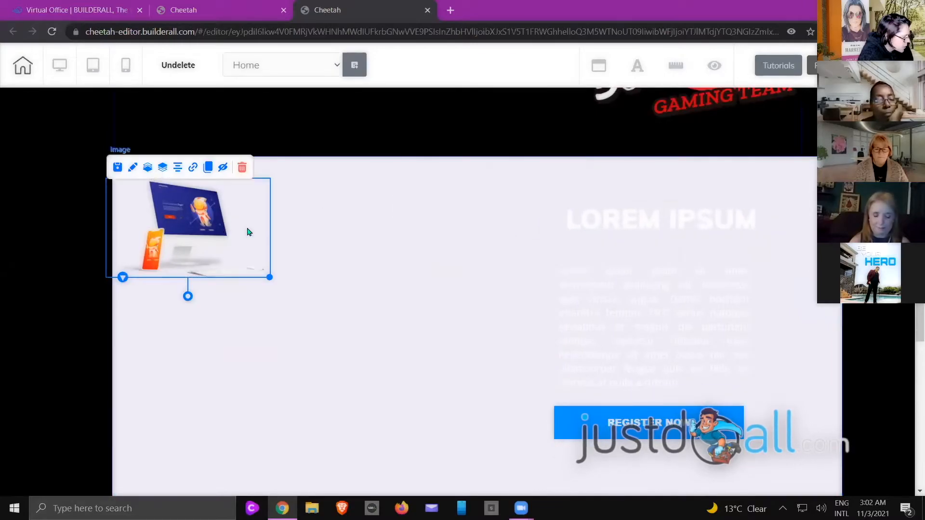
scroll(258, 177, down, 3)
drag(270, 157, 504, 330)
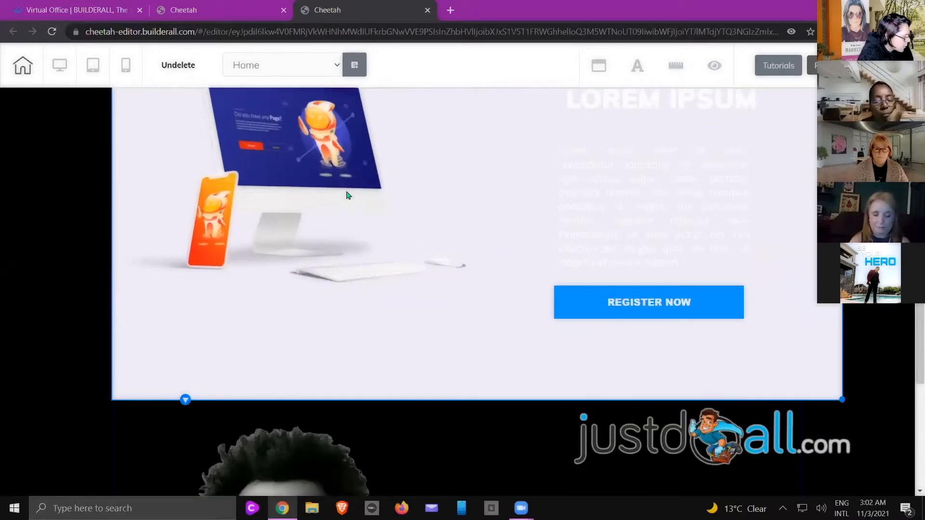
click(713, 359)
drag(842, 399, 829, 370)
scroll(761, 339, up, 3)
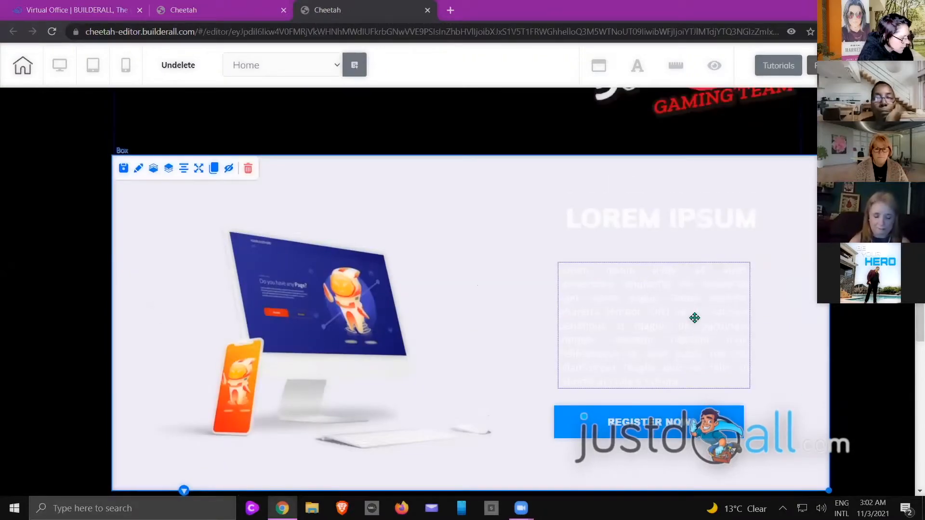
drag(694, 318, 699, 315)
Make the solid background color of the box around the computer image and LOREM IPSUM content fully transparent
double_click(402, 173)
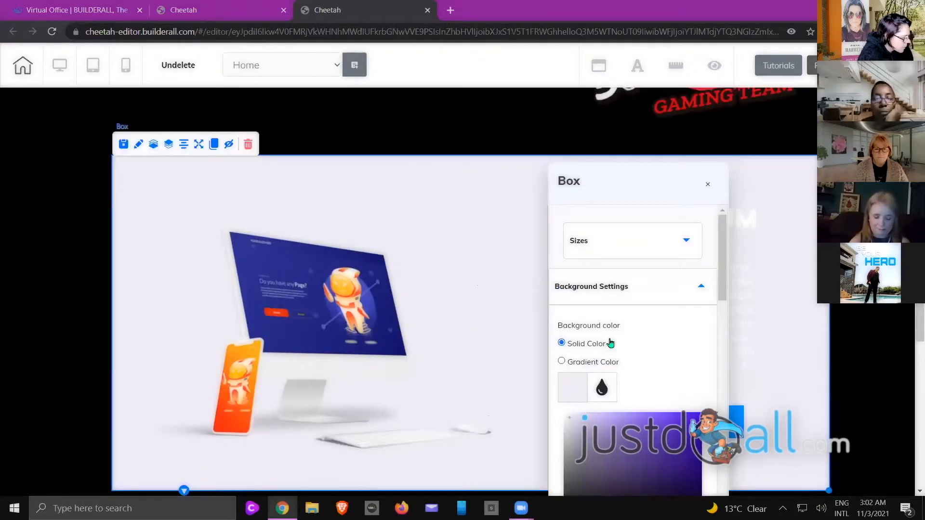
scroll(656, 410, down, 3)
drag(682, 411, 546, 402)
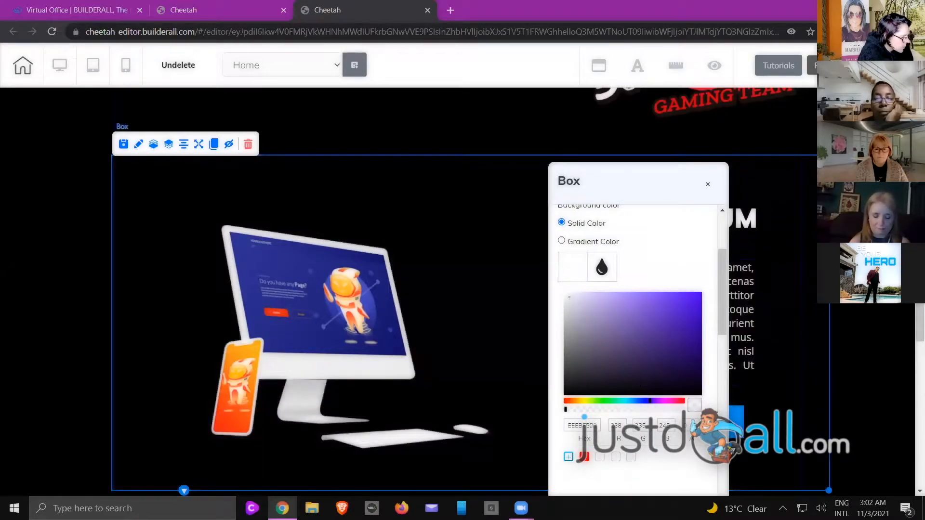
click(708, 184)
scroll(791, 189, down, 2)
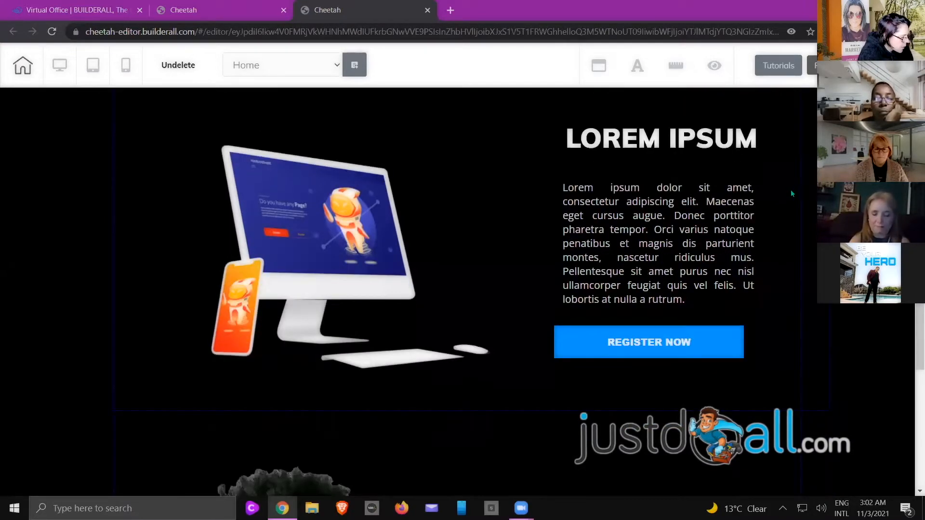
click(790, 189)
Add a third light Box element beside the man's portrait at the panel's lower end and enlarge it
scroll(798, 195, up, 5)
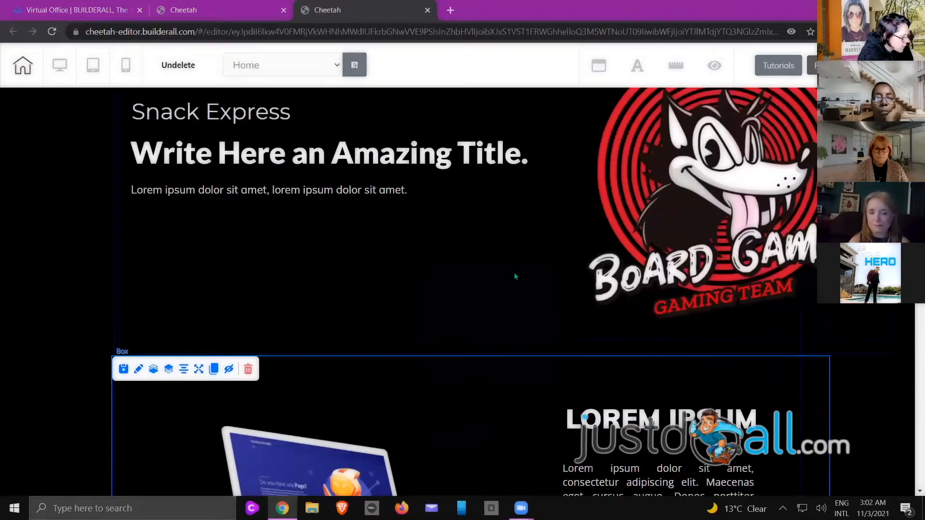
scroll(515, 276, down, 12)
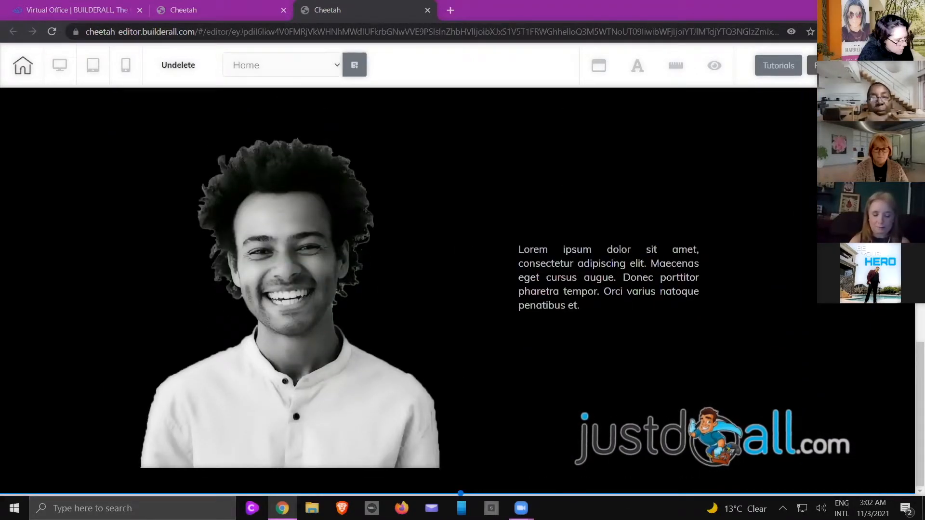
click(914, 110)
drag(793, 169, 545, 149)
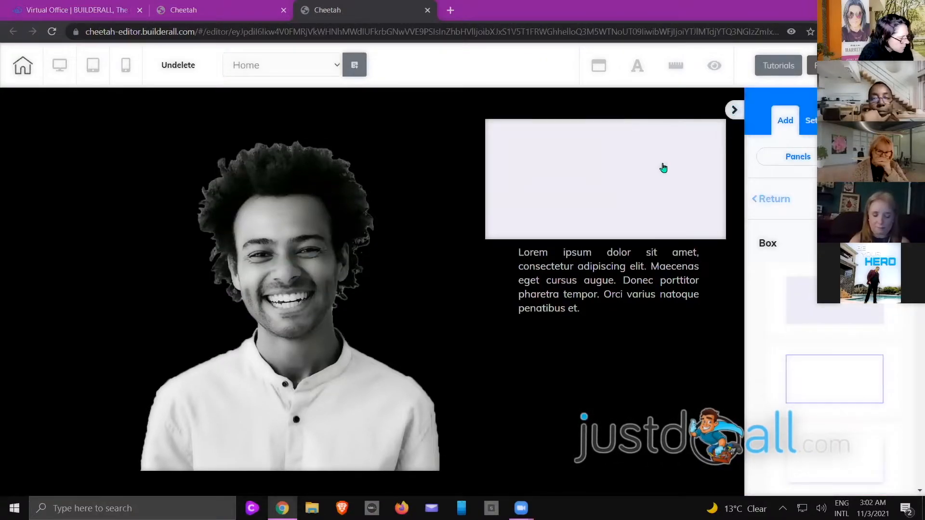
drag(647, 215, 731, 265)
Shrink the man's portrait and place it together with the neighbouring paragraph inside the third box
click(452, 452)
drag(454, 464, 275, 287)
drag(251, 221, 355, 218)
drag(586, 293, 295, 210)
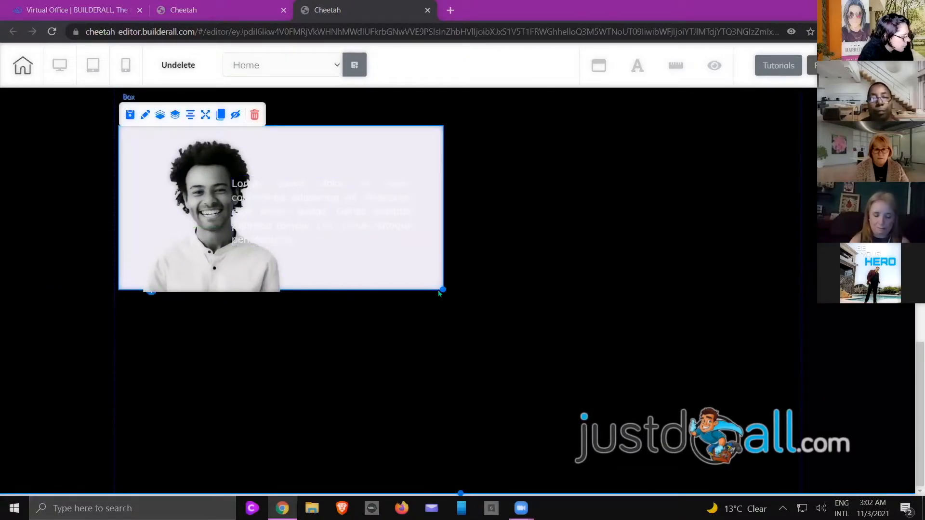
Enlarge the third box to the content width, place the paragraph in its right half and enlarge the portrait in the left half
drag(444, 289, 835, 469)
drag(320, 212, 745, 399)
click(289, 288)
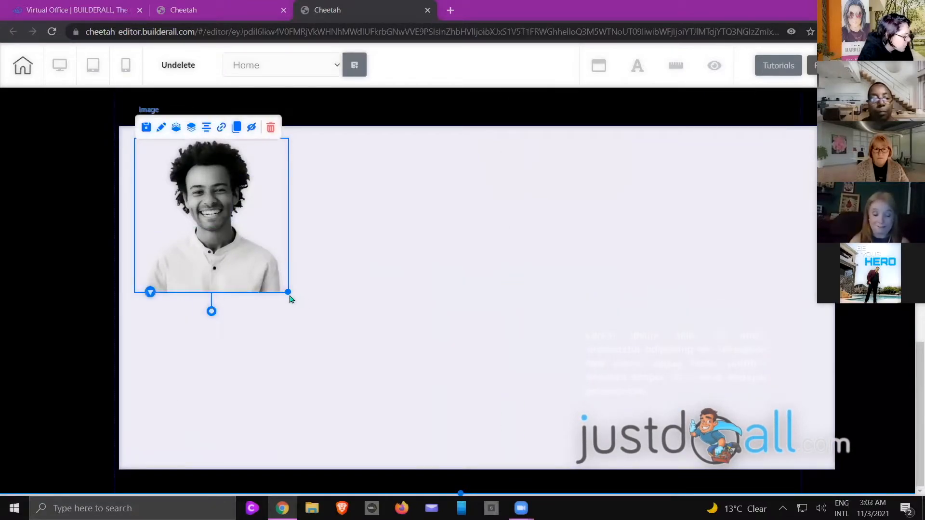
drag(288, 291, 451, 466)
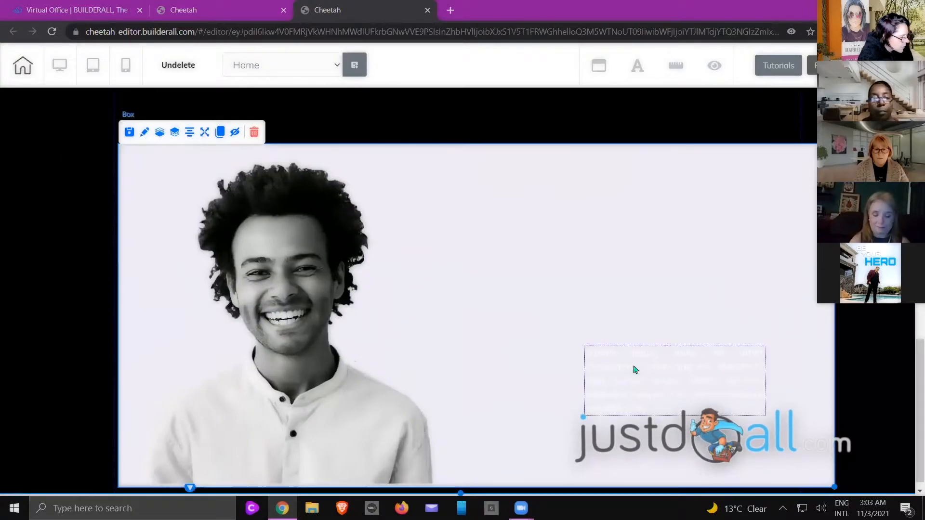
drag(633, 369, 594, 298)
Shift the portrait box slightly up and to the left, and make its solid background color fully transparent
drag(472, 233, 450, 219)
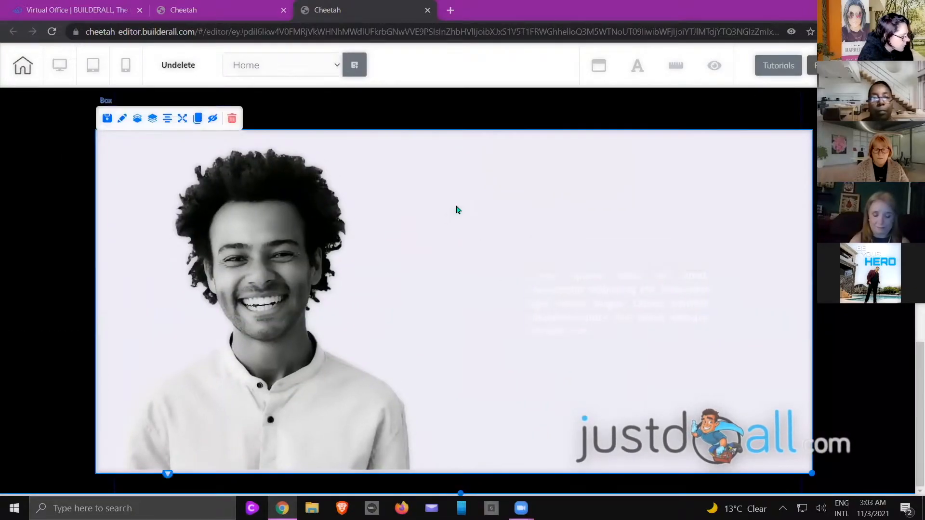
double_click(458, 202)
scroll(675, 355, down, 3)
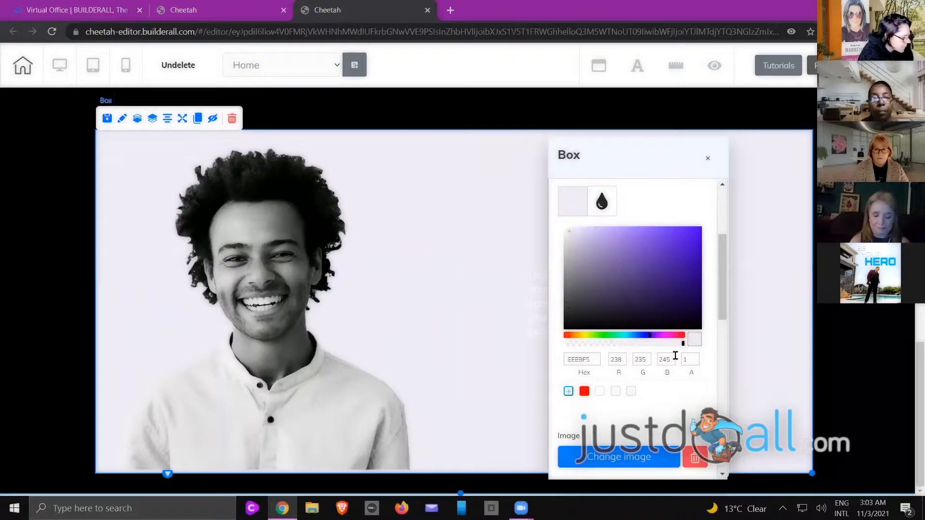
drag(683, 346, 546, 336)
click(510, 332)
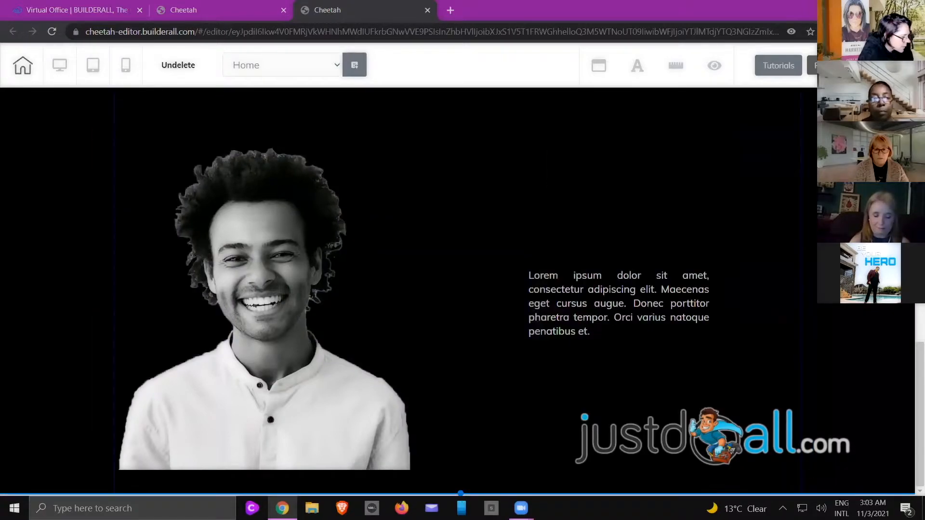
Save the website, publish it, and close the publication confirmation
scroll(457, 292, up, 6)
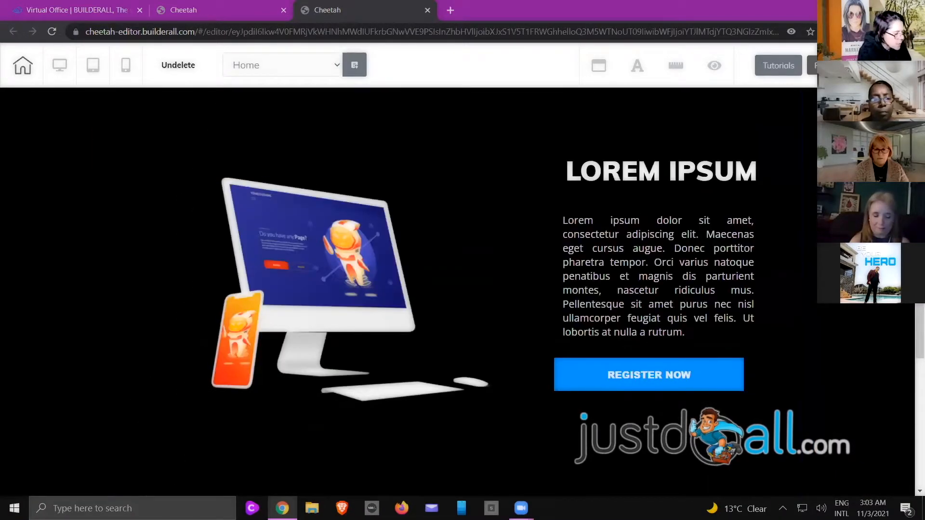
key(ctrl+s)
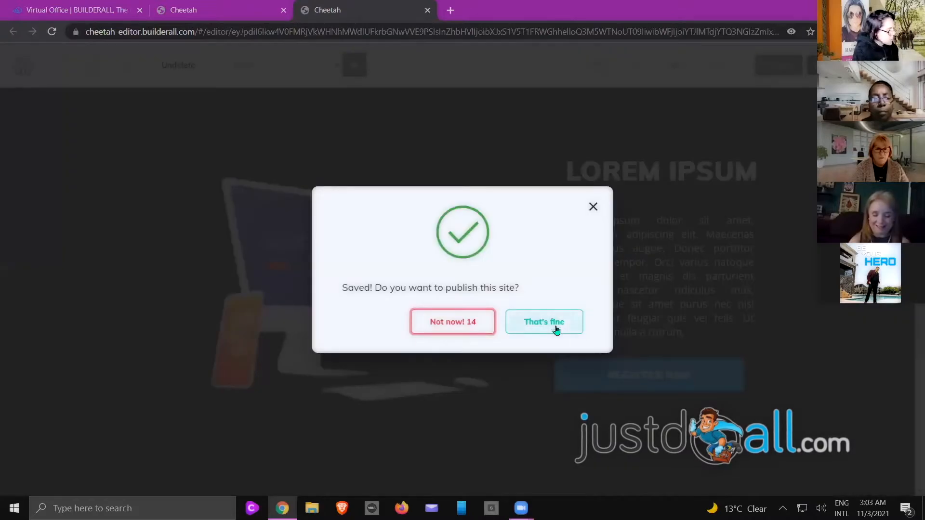
click(556, 331)
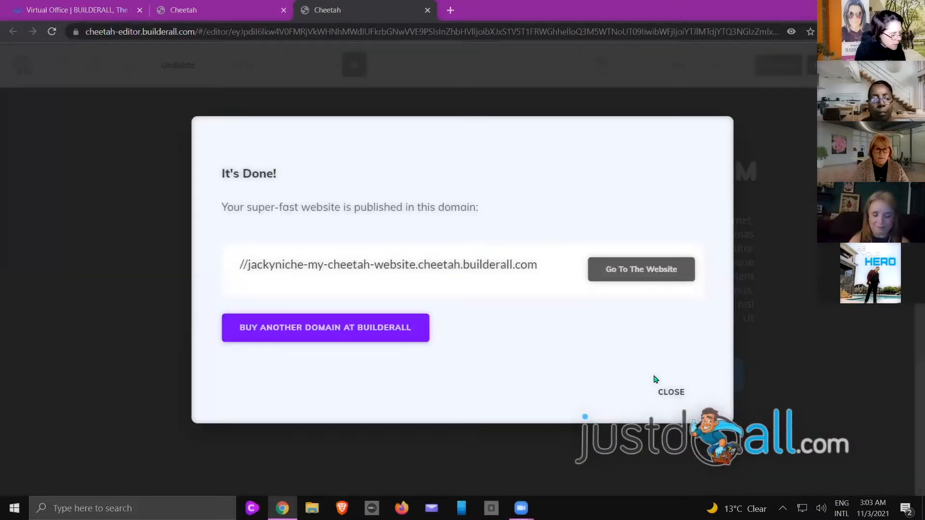
click(671, 393)
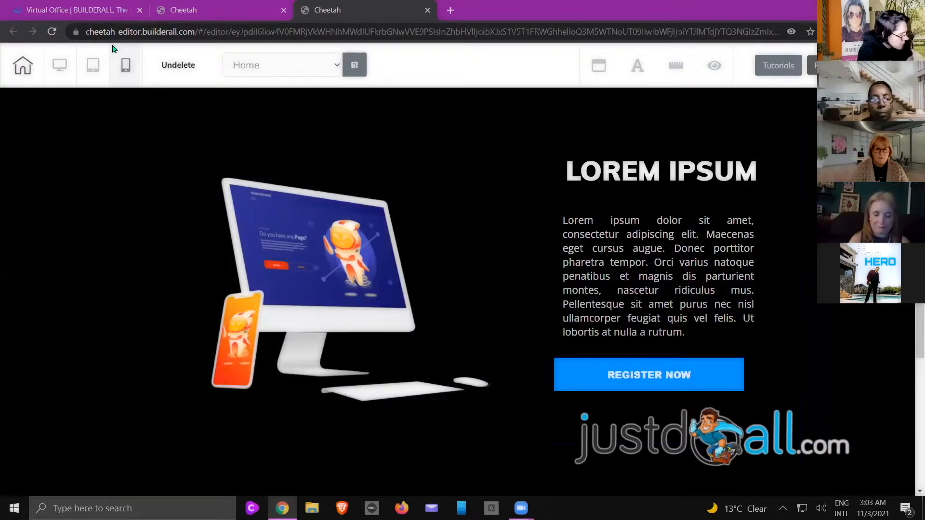
Switch to the mobile layout and examine the order of the boxed images and texts
click(124, 66)
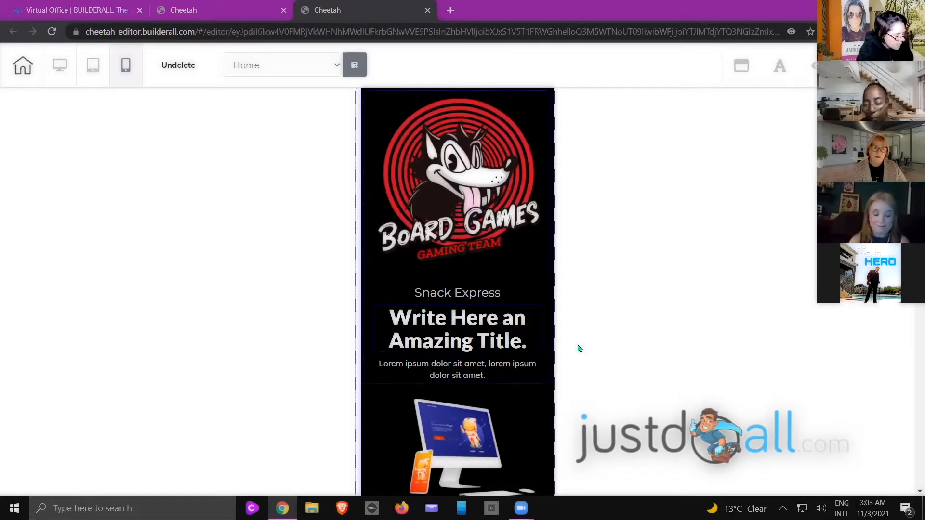
scroll(629, 296, down, 2)
scroll(460, 169, up, 2)
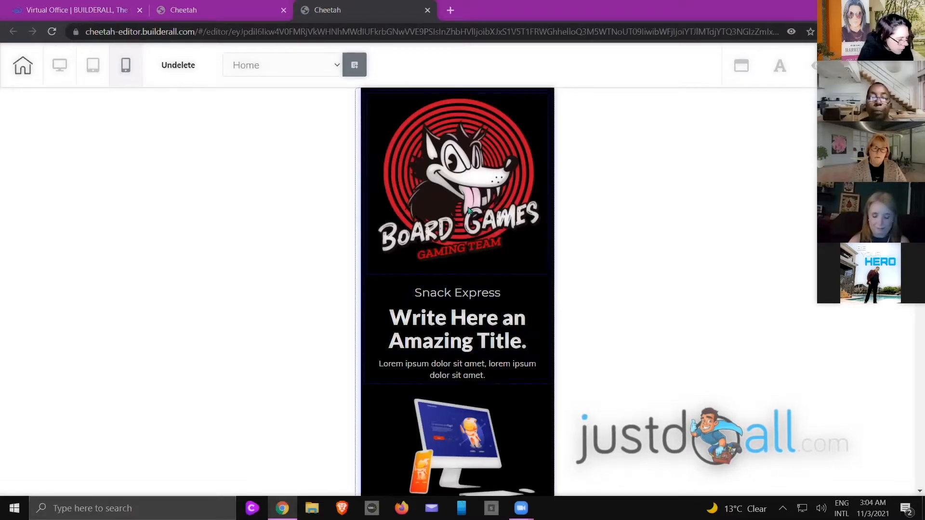
Move the Board Games logo image down the mobile order until it sits below the heading, title and Lorem ipsum text
scroll(489, 179, down, 4)
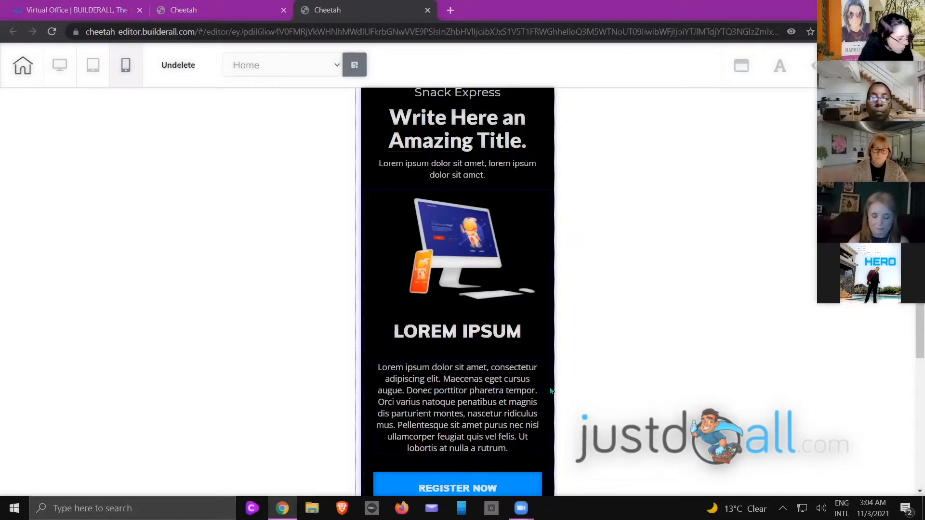
scroll(607, 284, up, 4)
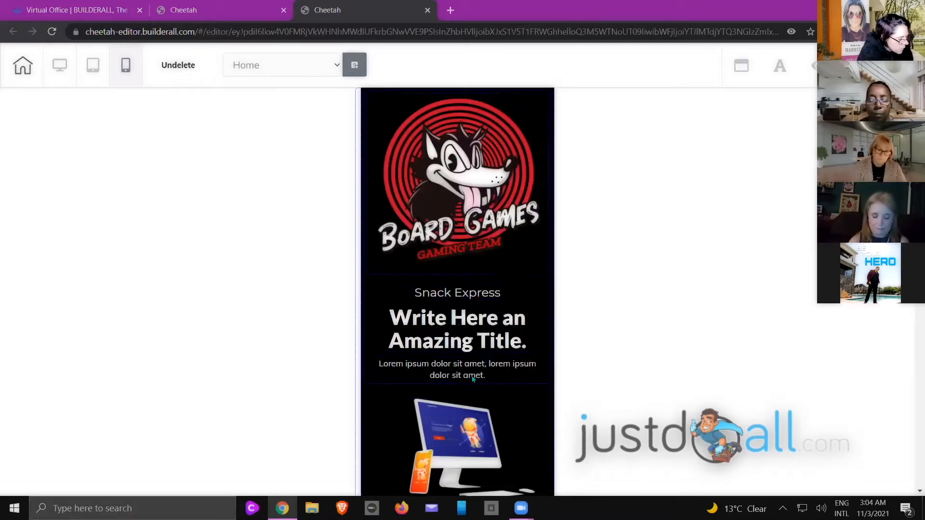
click(471, 182)
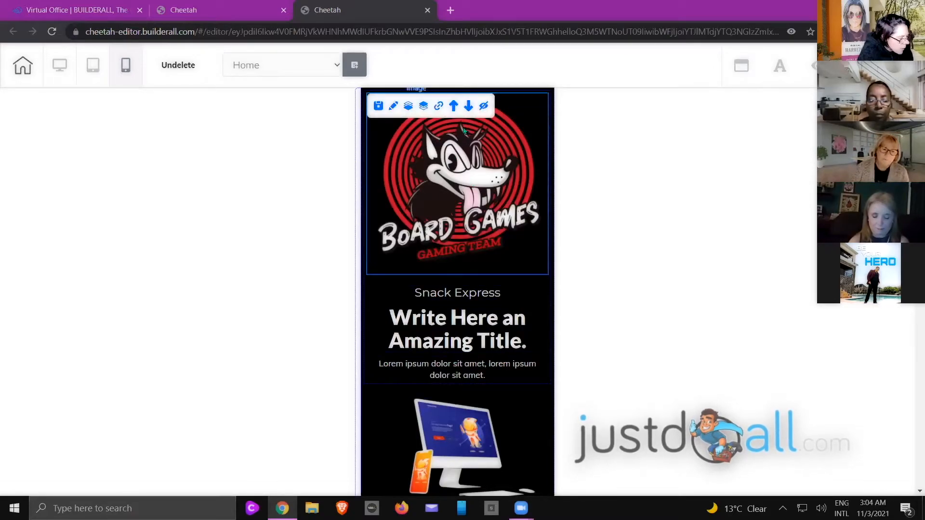
click(470, 103)
click(470, 196)
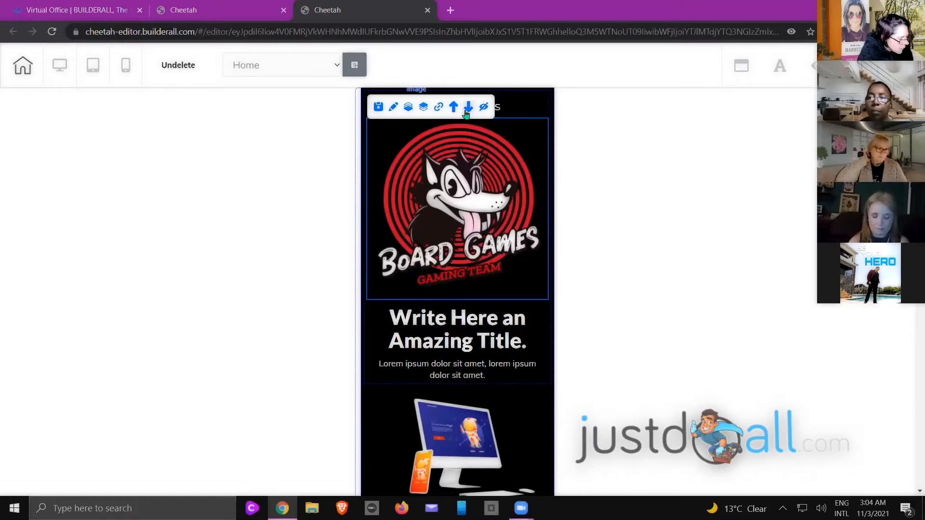
click(469, 103)
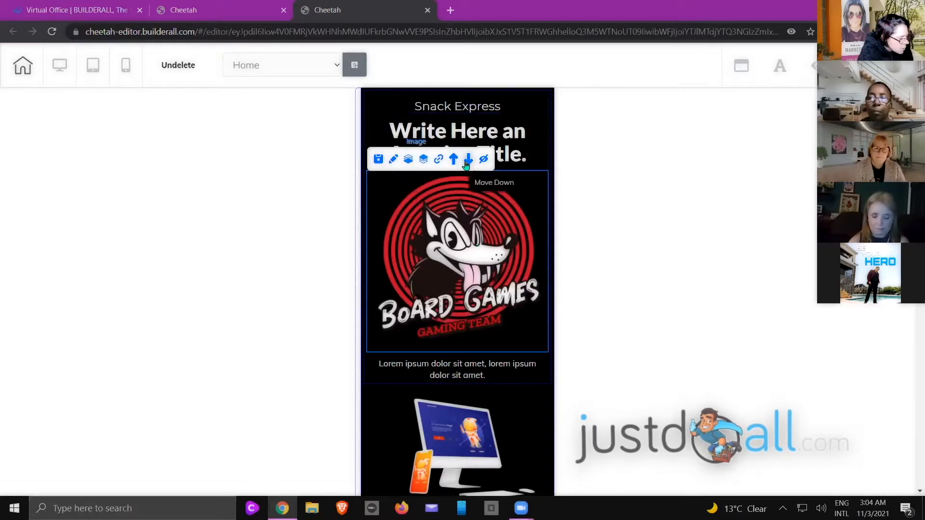
click(467, 160)
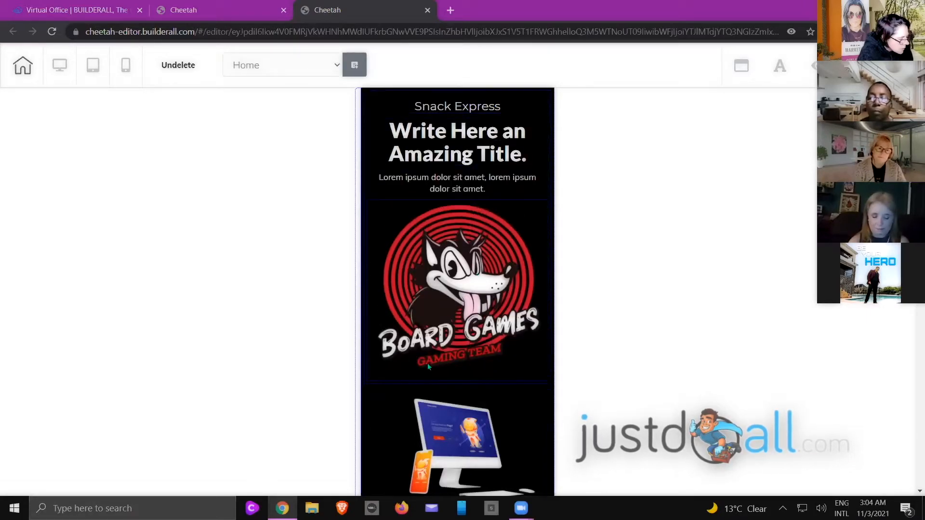
Move the Board Games logo image back up to the top of its box, above the Snack Express heading
click(453, 308)
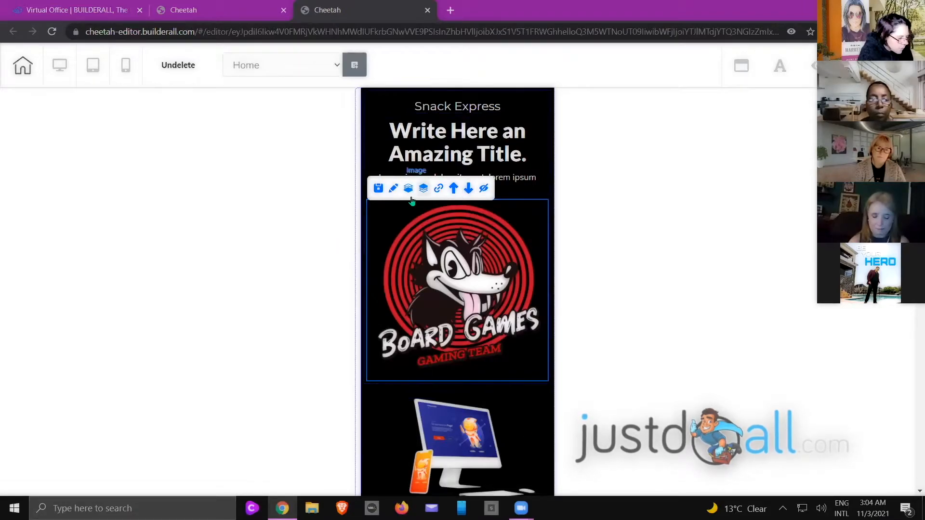
click(454, 188)
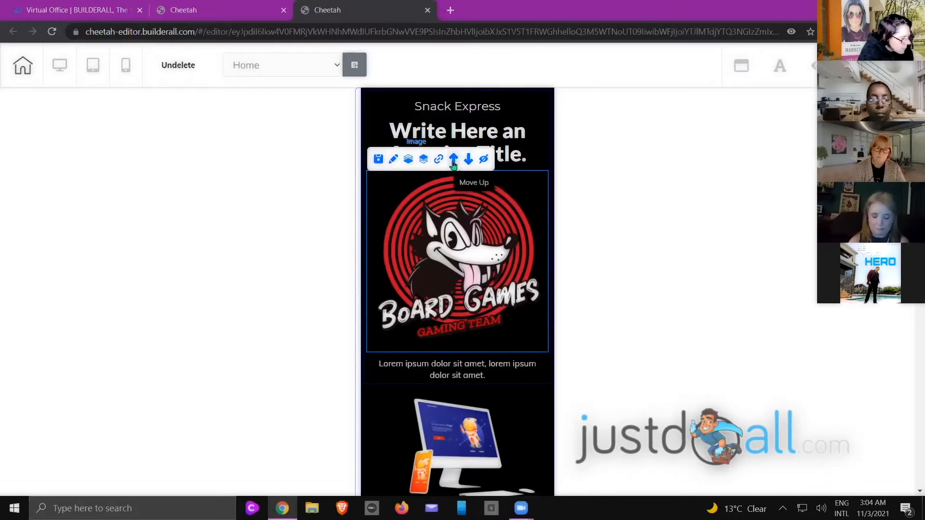
click(454, 159)
click(453, 107)
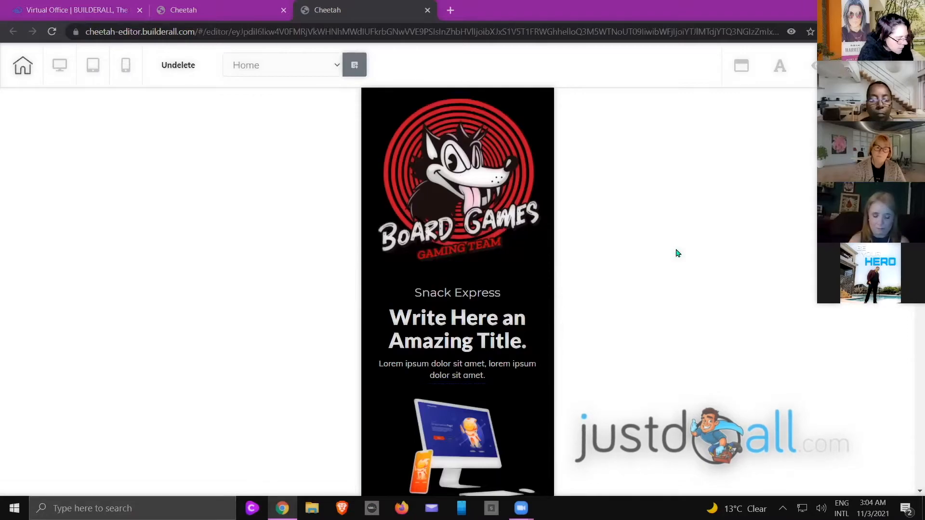
Return to the desktop layout and delete the entire black panel, confirming the deletion
scroll(670, 246, down, 1)
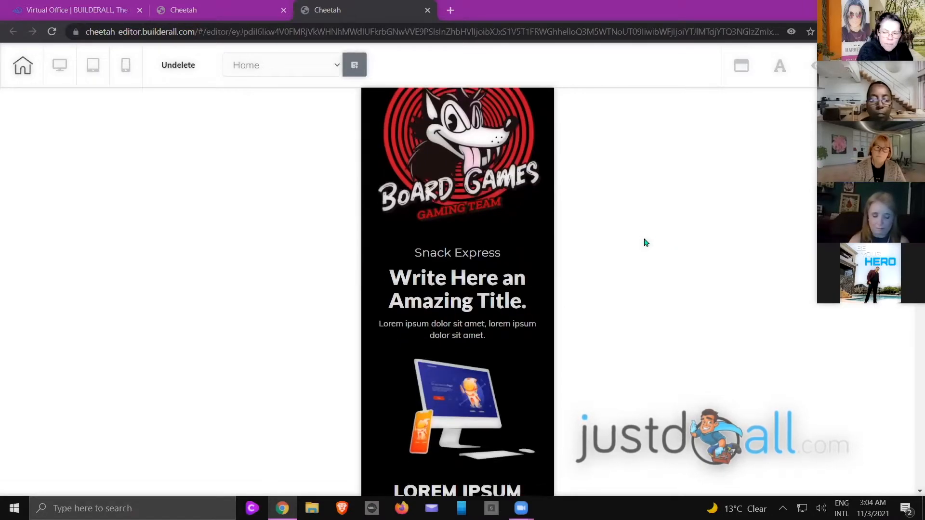
scroll(646, 243, down, 3)
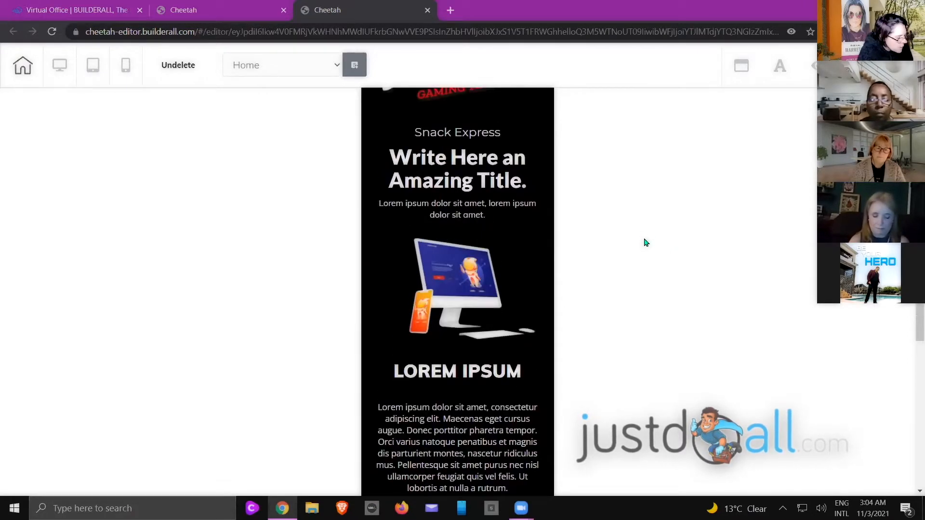
scroll(584, 245, down, 1)
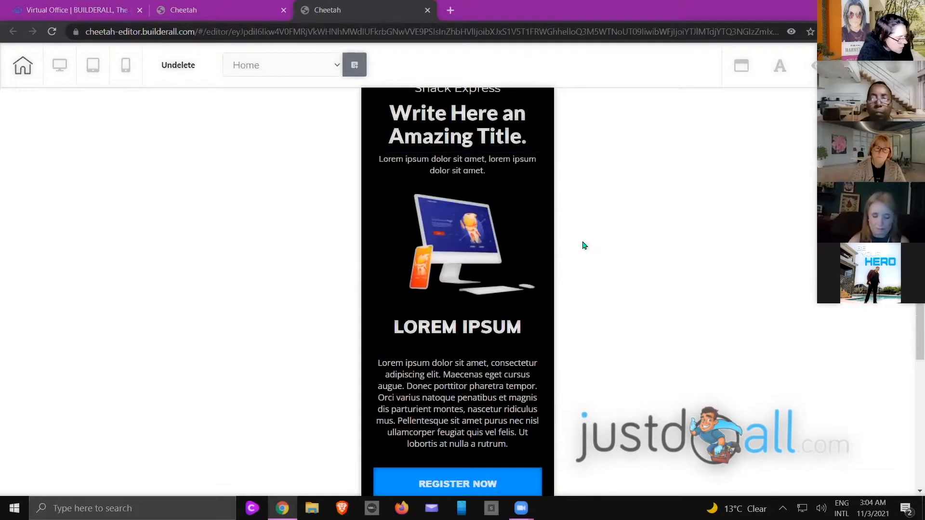
scroll(584, 246, down, 7)
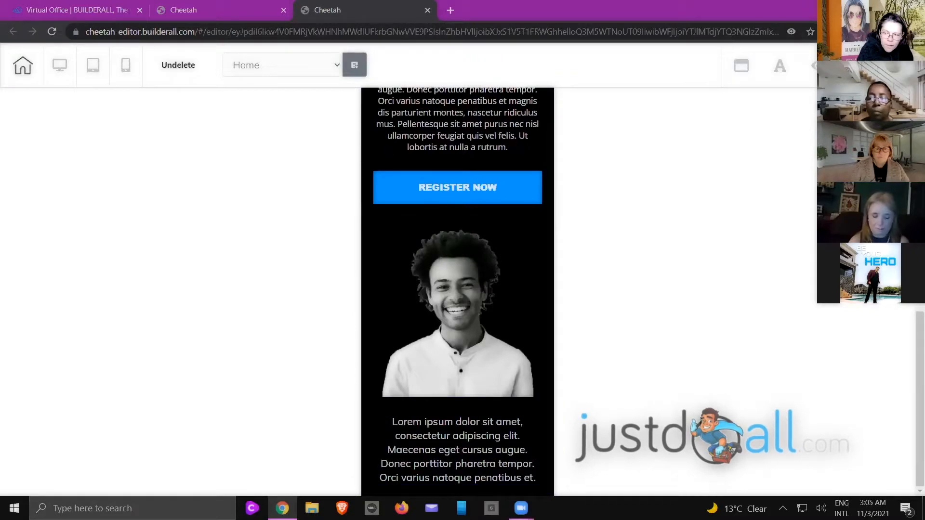
click(58, 68)
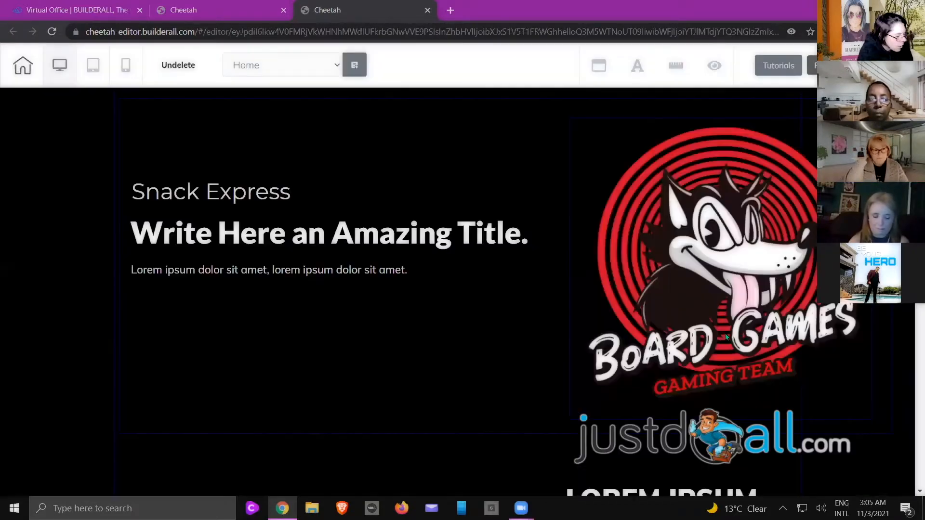
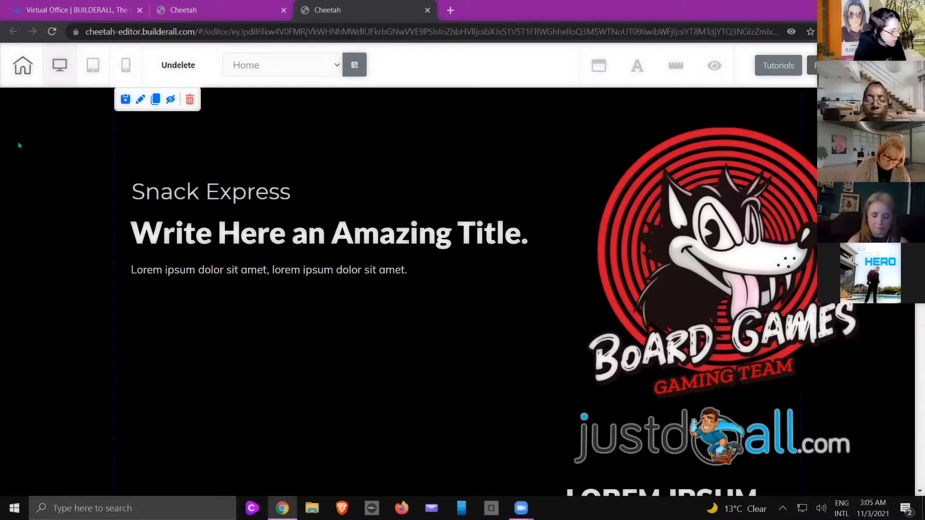
click(190, 102)
click(560, 308)
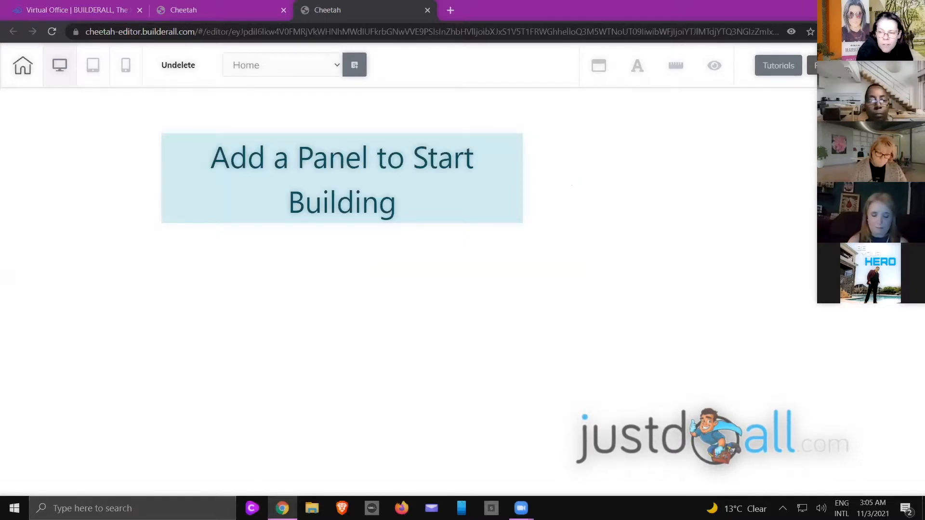
Add a blank panel to the empty page
click(915, 109)
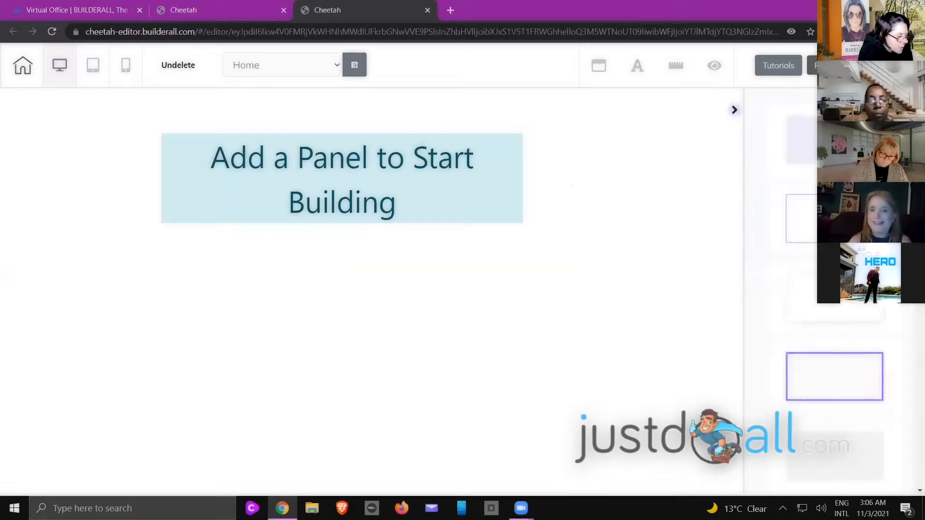
scroll(828, 144, up, 3)
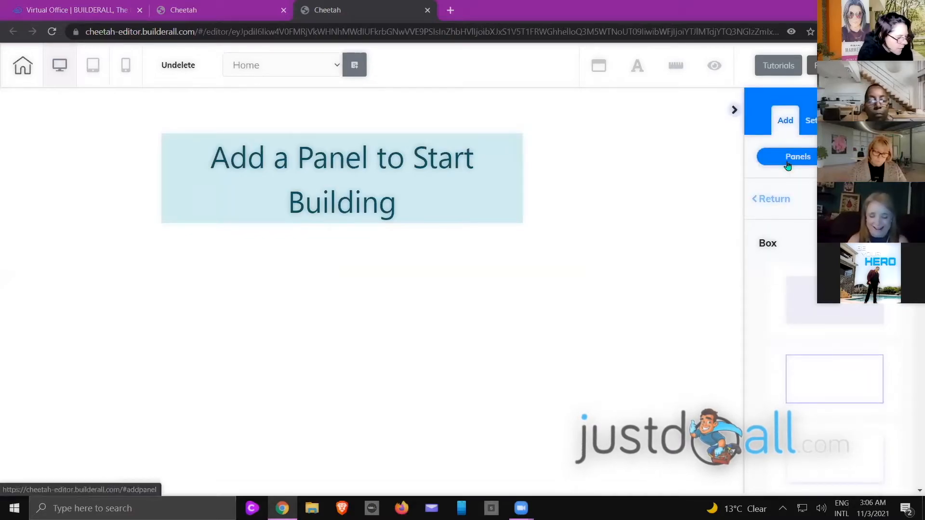
click(771, 198)
click(772, 199)
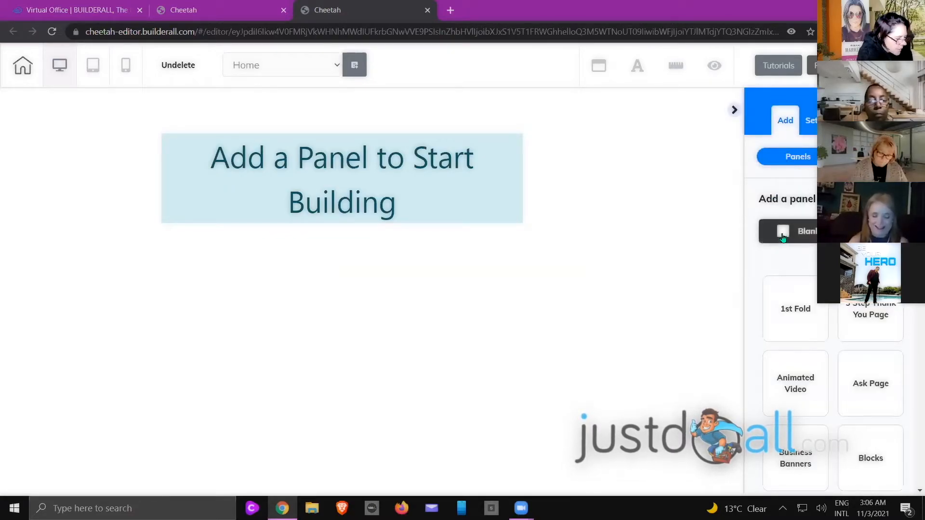
click(790, 232)
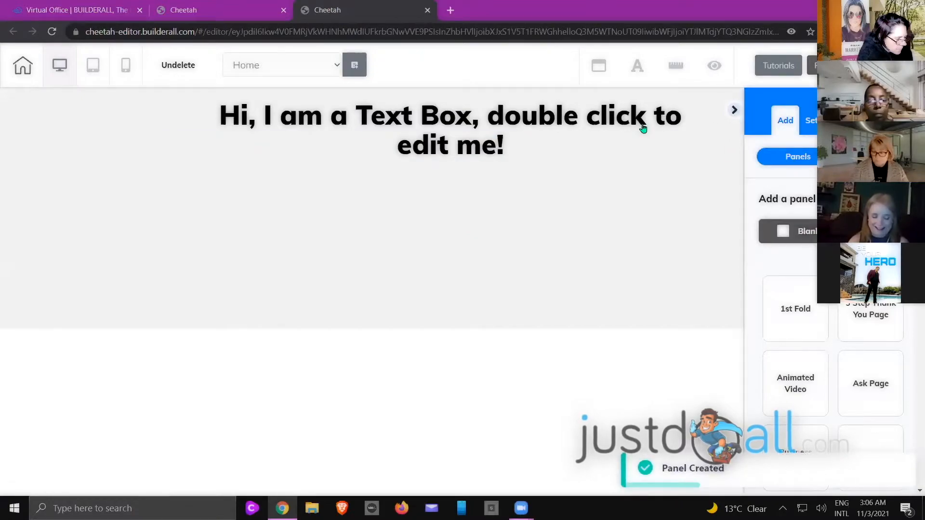
Delete the placeholder text box from the new blank panel
click(442, 136)
click(345, 112)
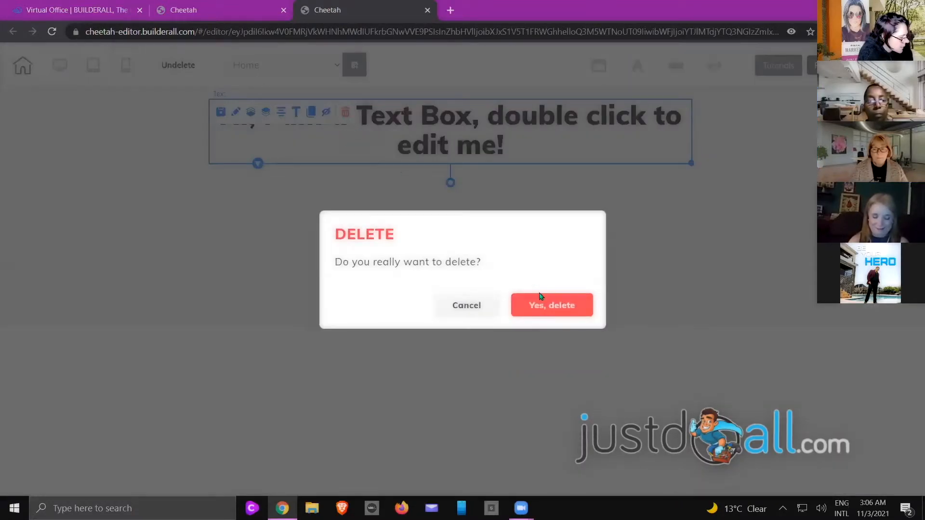
click(541, 296)
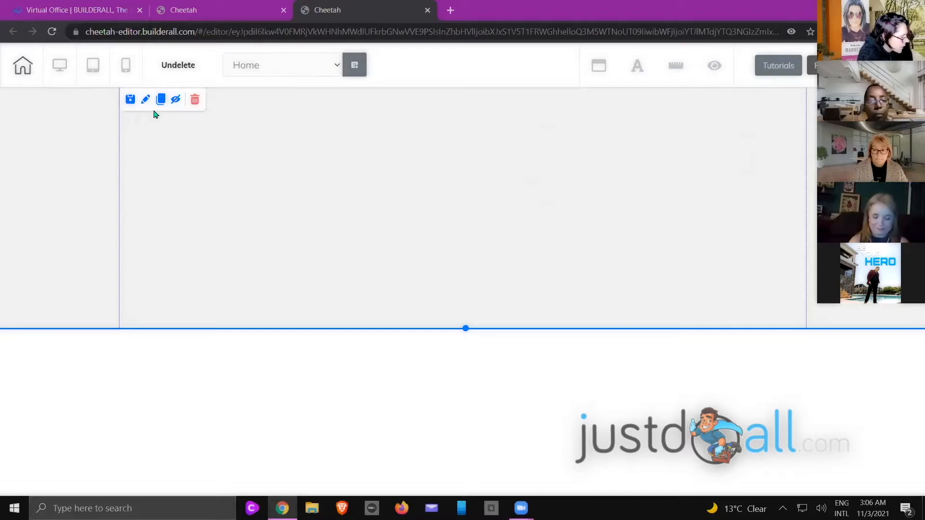
Duplicate the emptied blank panel so the page has a second one beneath it
click(160, 105)
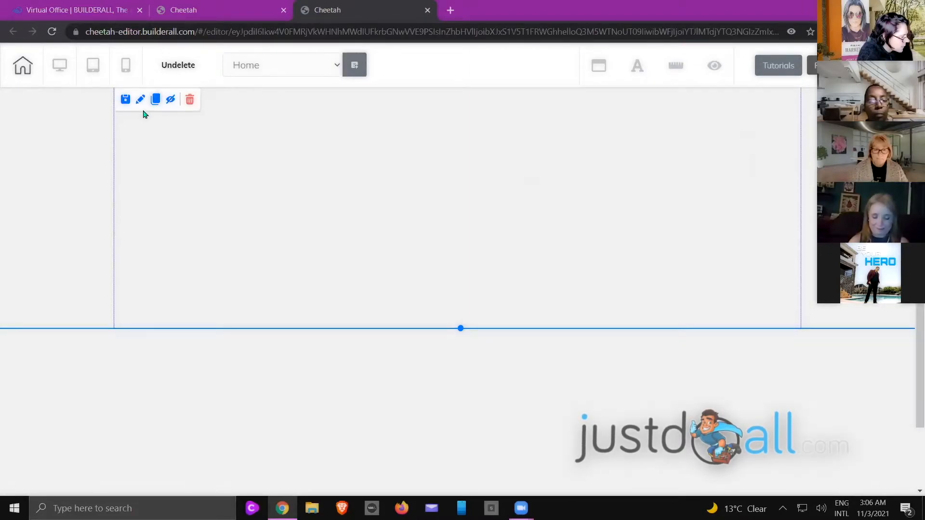
scroll(113, 186, down, 2)
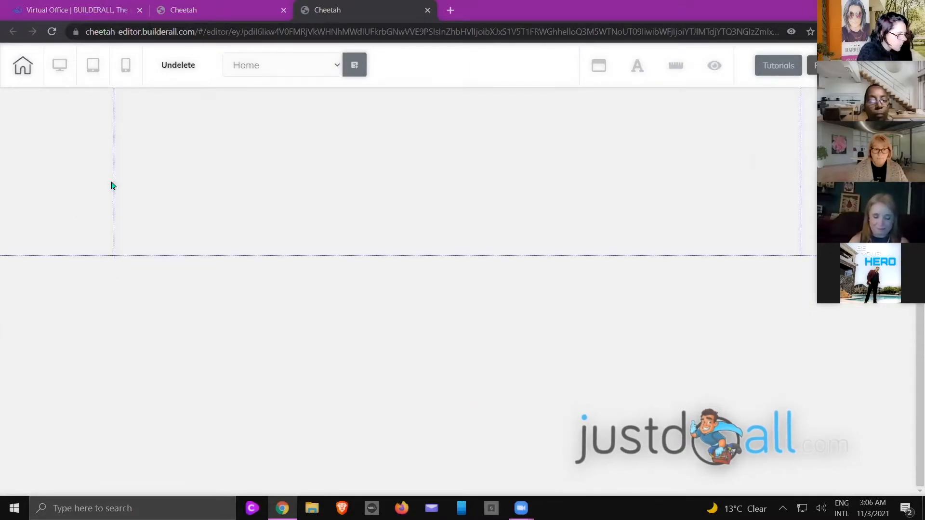
scroll(113, 186, up, 2)
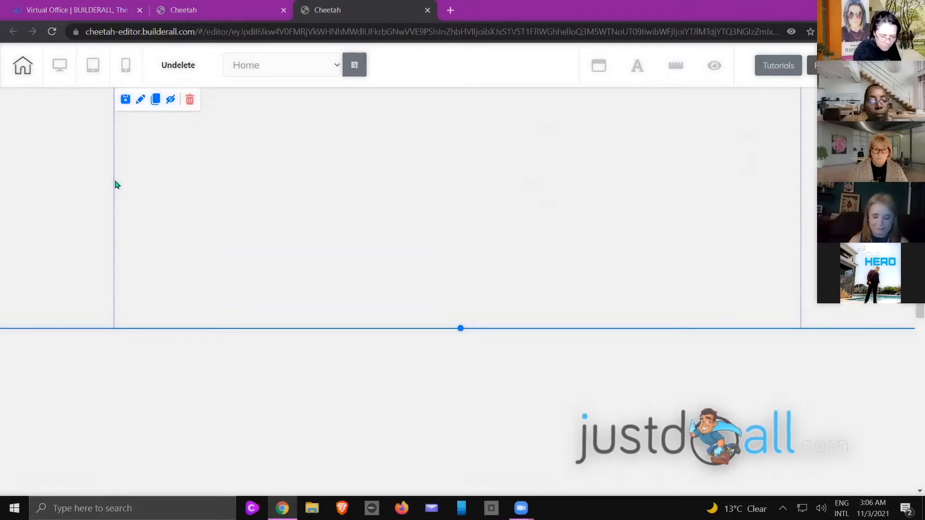
click(598, 73)
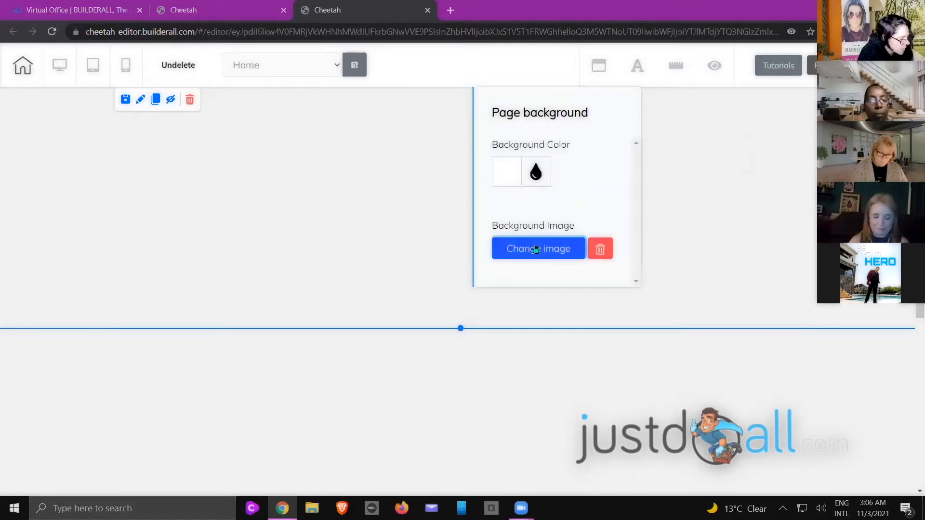
click(535, 249)
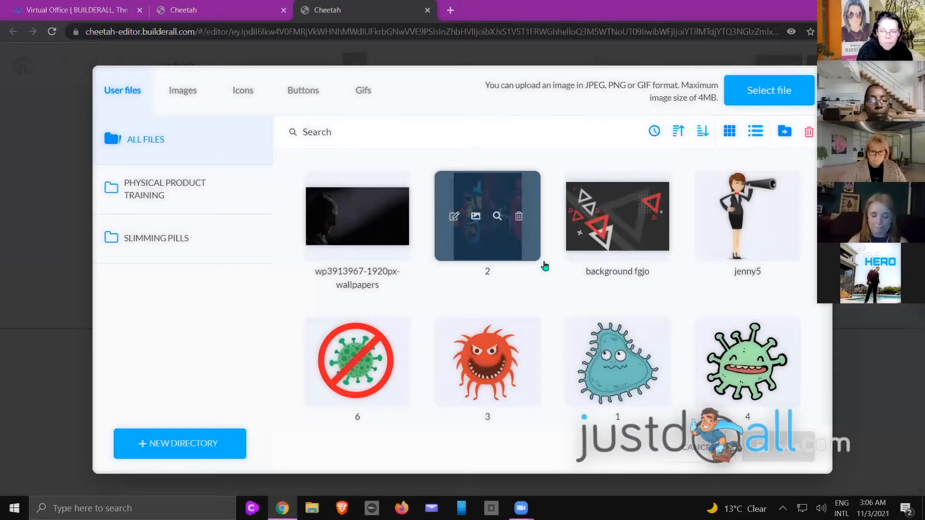
scroll(544, 266, down, 15)
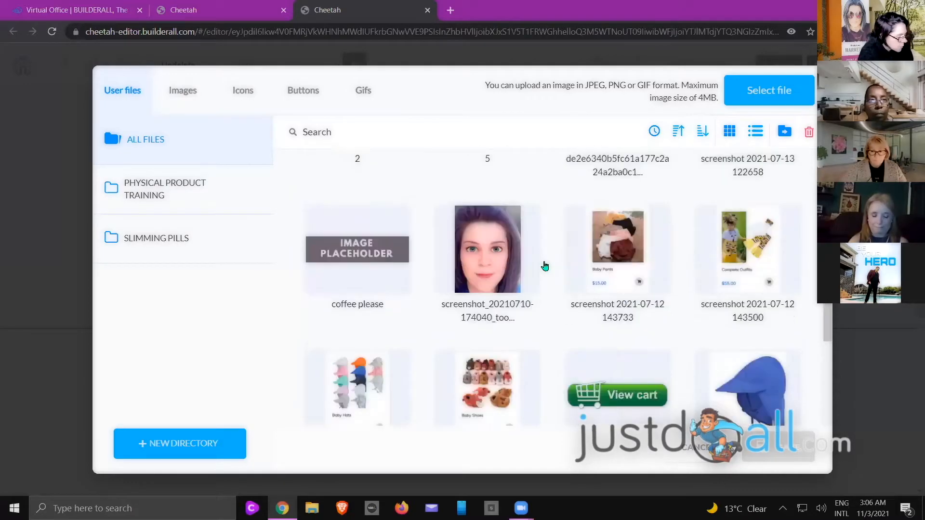
scroll(545, 266, down, 12)
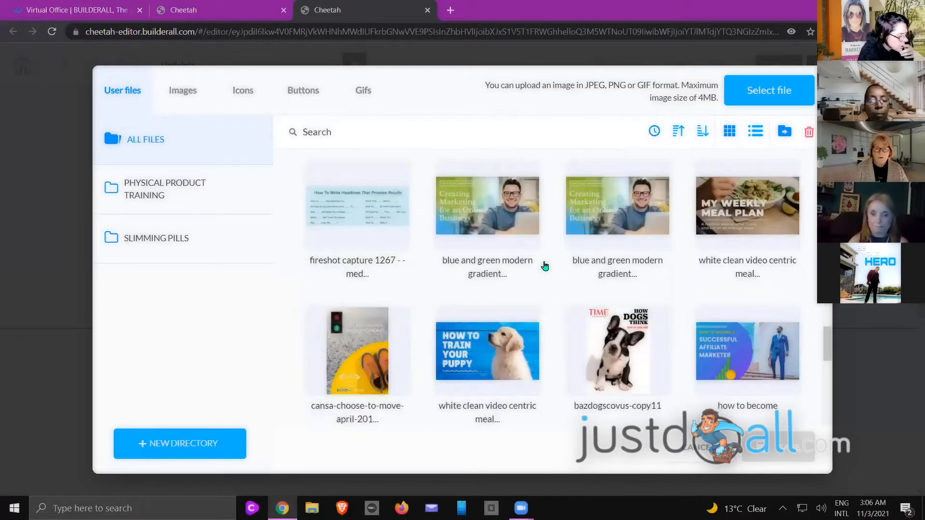
scroll(545, 266, down, 15)
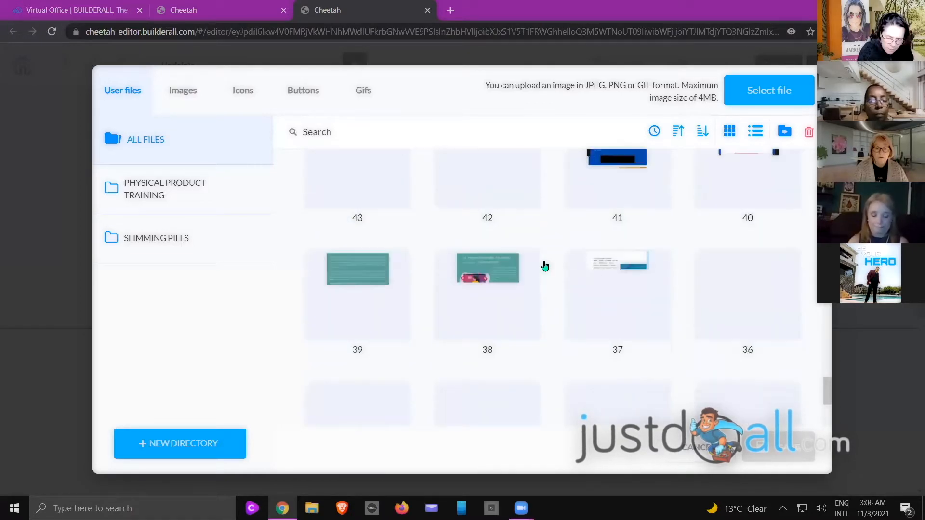
scroll(544, 266, down, 10)
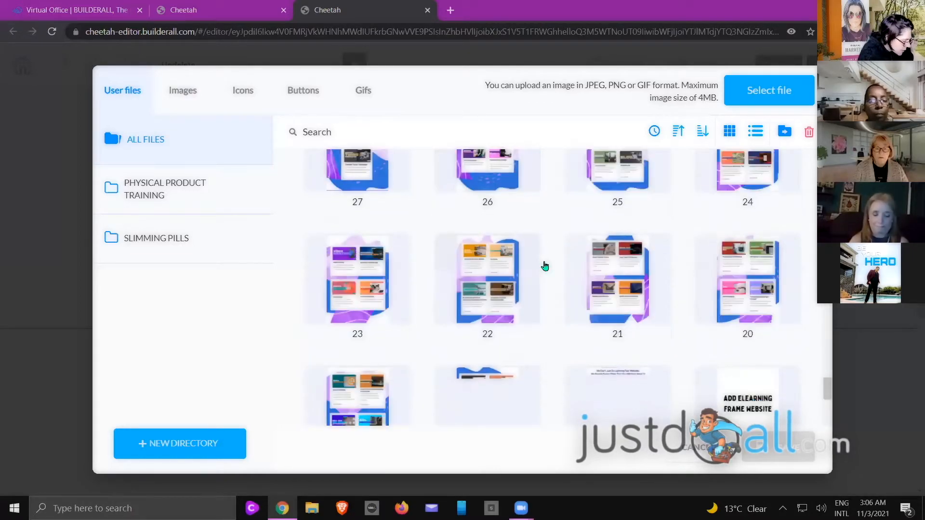
scroll(544, 266, down, 12)
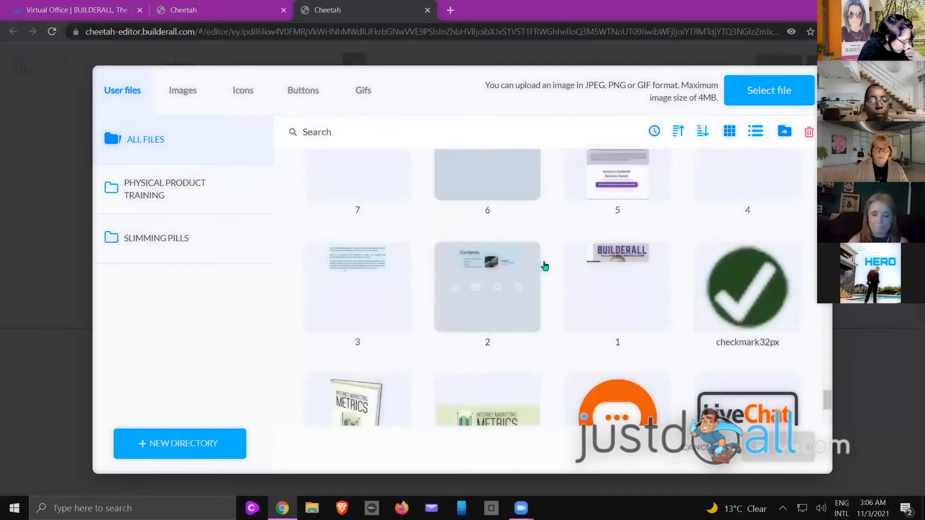
scroll(544, 266, down, 12)
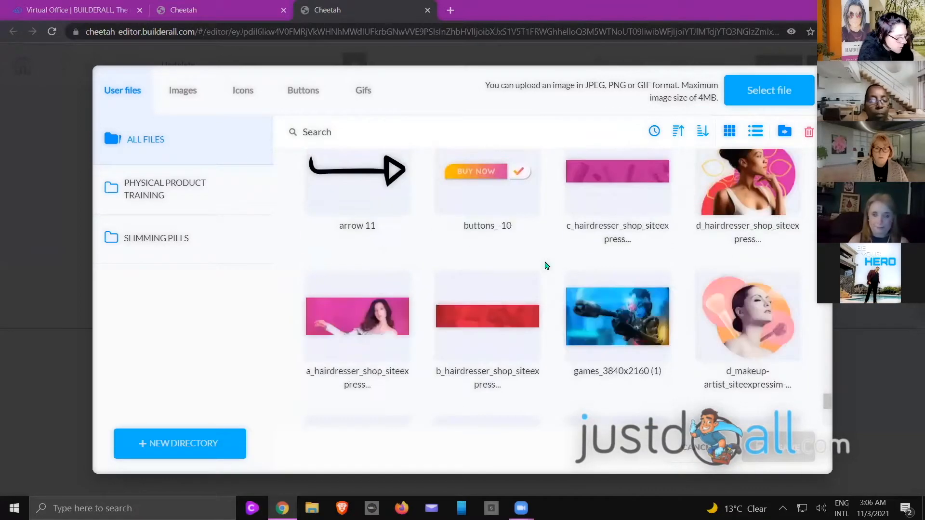
scroll(545, 265, down, 10)
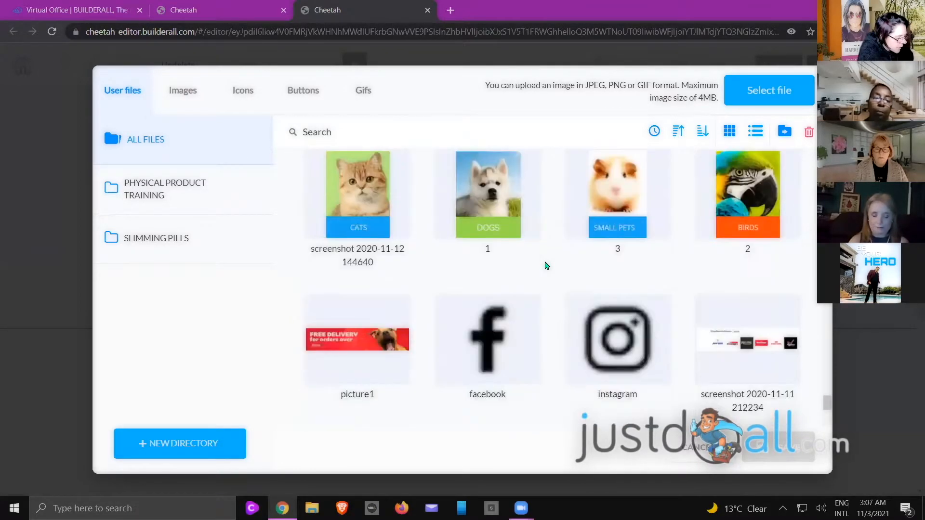
scroll(545, 266, down, 10)
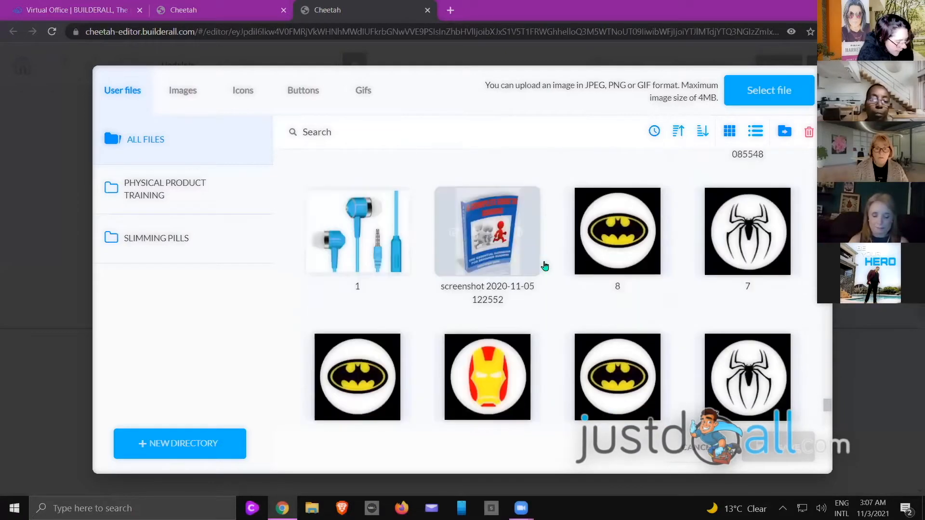
scroll(545, 266, down, 6)
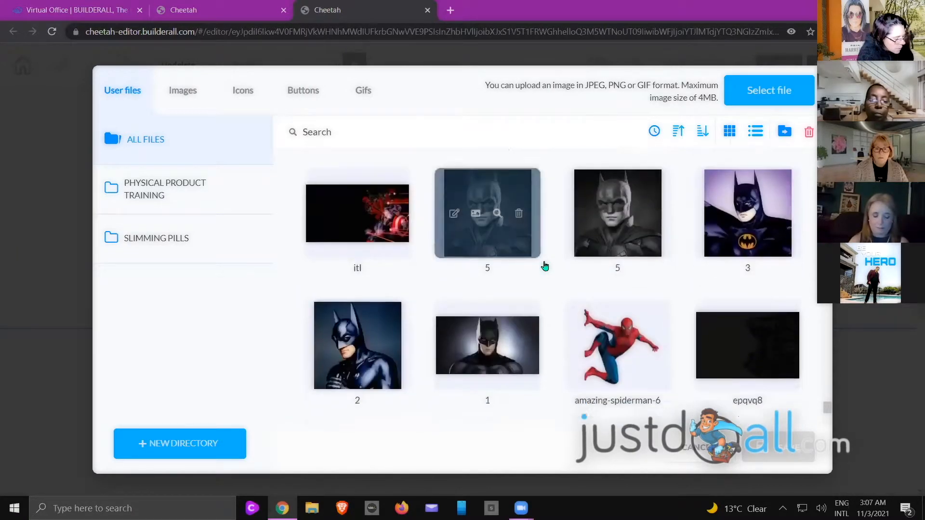
scroll(545, 266, down, 3)
scroll(544, 266, down, 1)
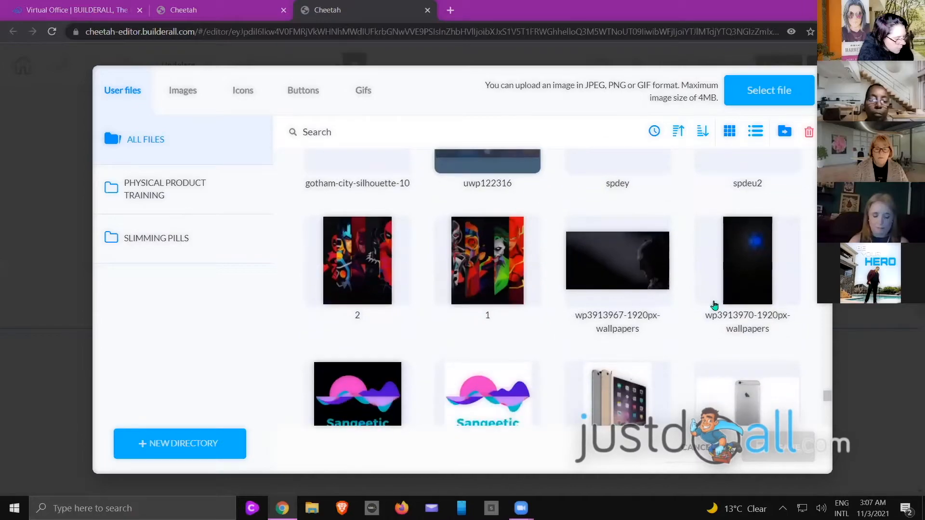
click(743, 292)
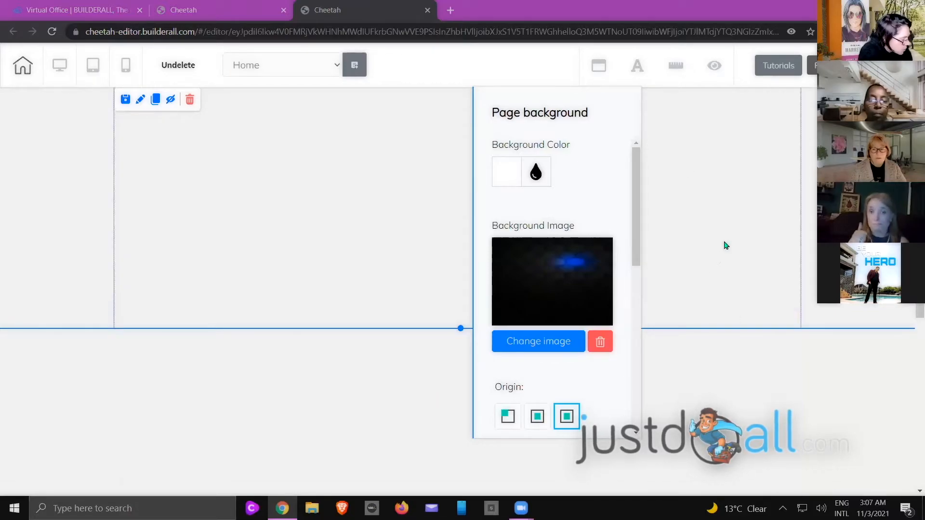
click(600, 66)
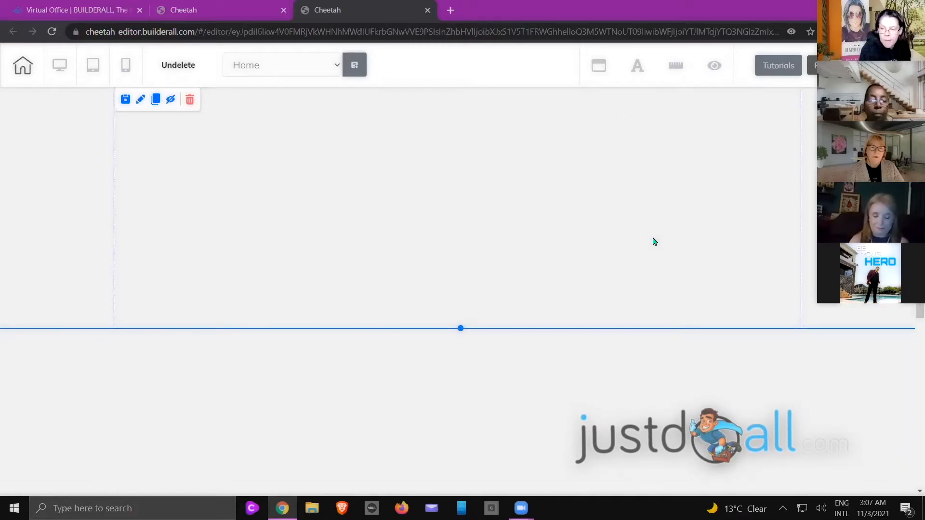
Make the middle blank panel's background colour fully transparent by setting its opacity to 0
scroll(618, 364, down, 4)
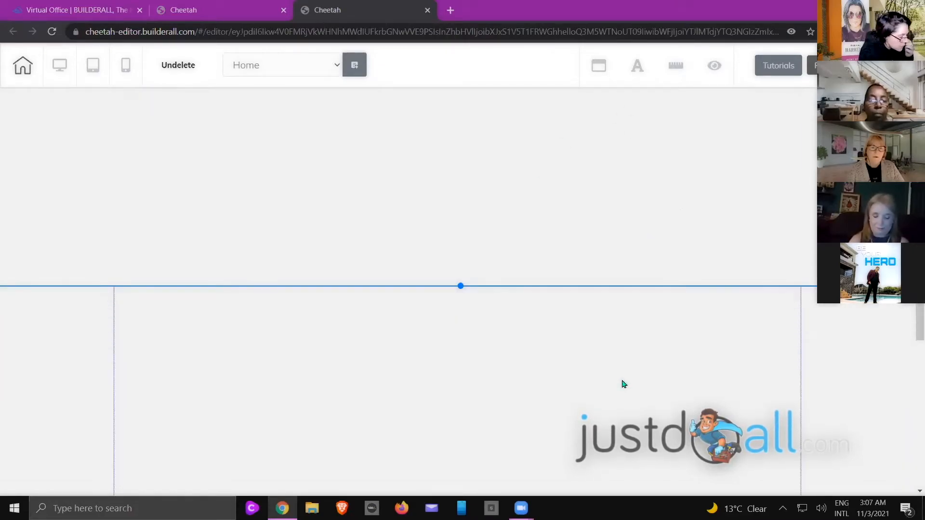
double_click(601, 207)
scroll(612, 212, down, 5)
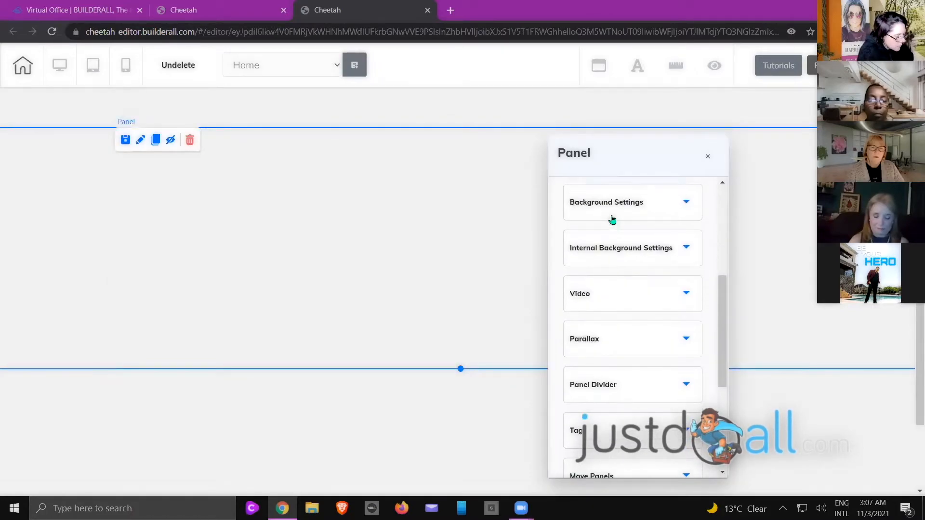
click(615, 212)
scroll(615, 212, down, 1)
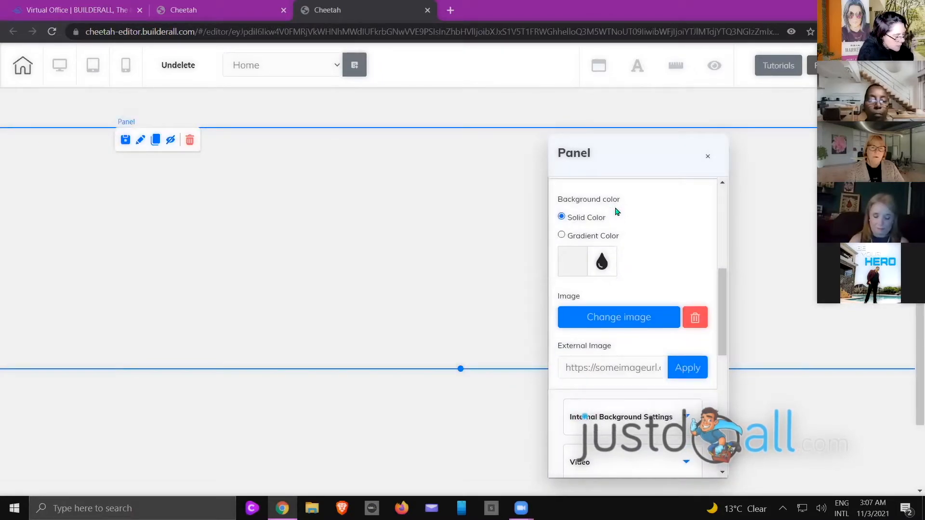
click(579, 270)
scroll(580, 269, down, 1)
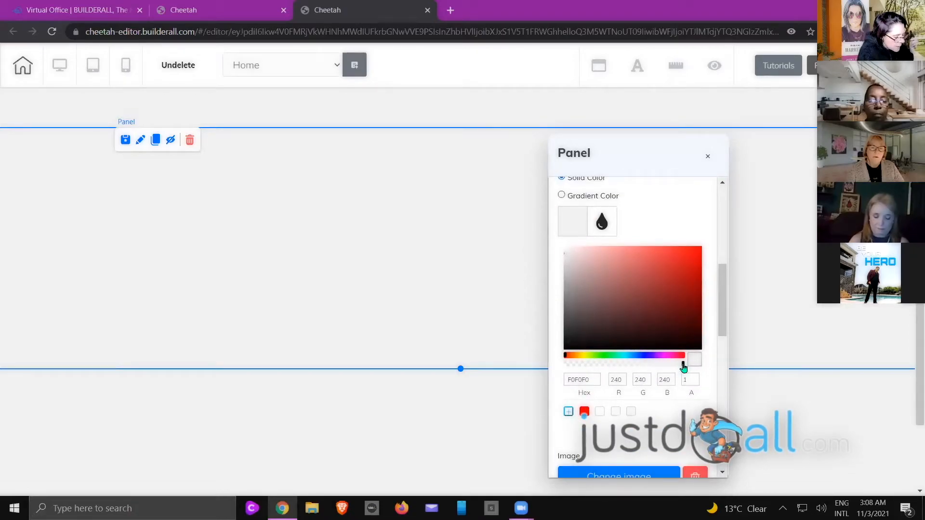
drag(653, 370, 558, 370)
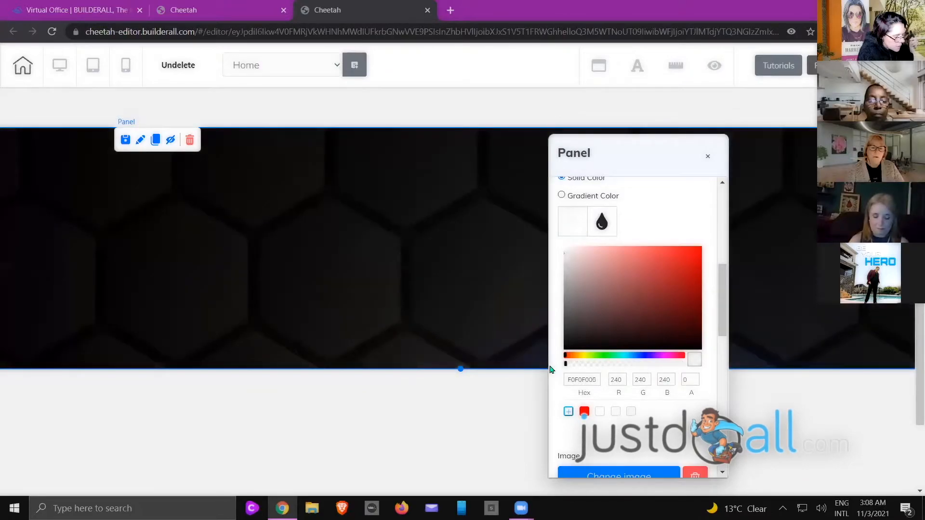
click(411, 265)
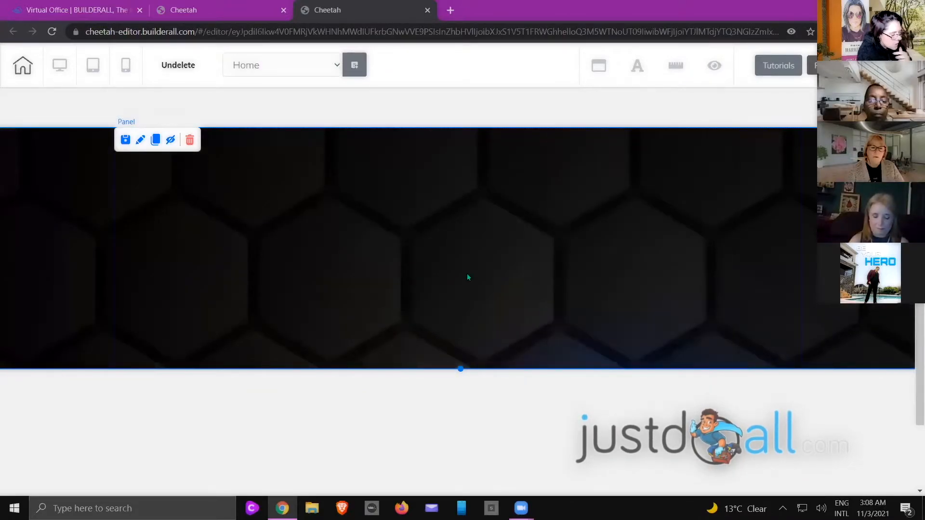
Examine how the page background image shows through the transparent panel between the opaque panels
scroll(587, 230, up, 3)
scroll(587, 230, down, 4)
scroll(587, 230, up, 5)
scroll(589, 230, down, 5)
scroll(591, 231, up, 6)
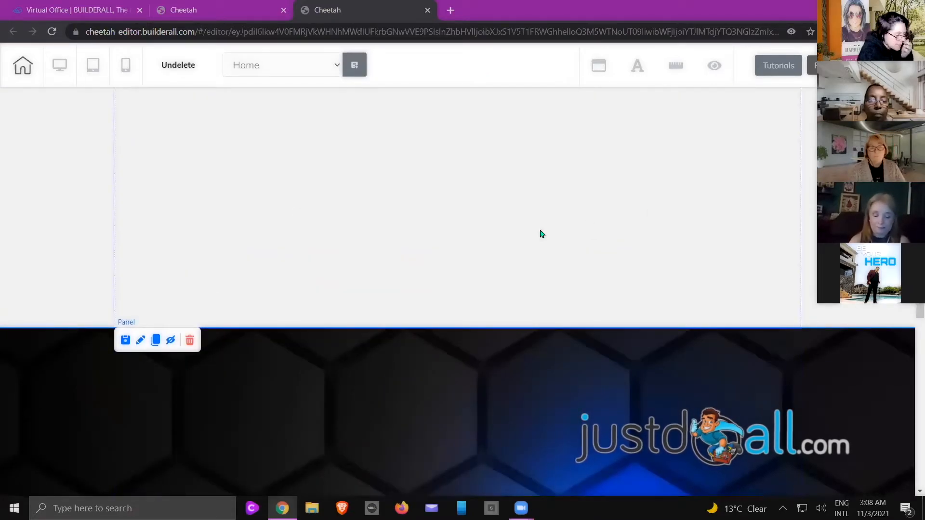
scroll(562, 444, down, 5)
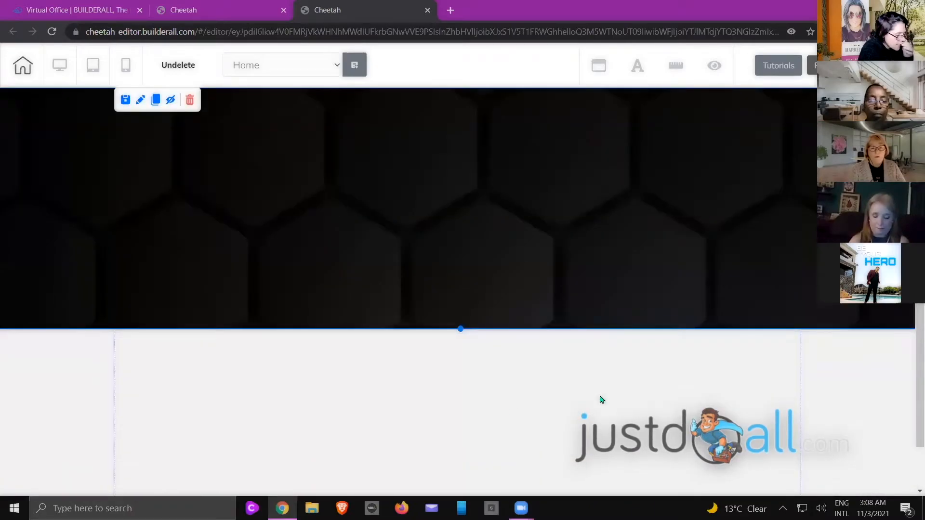
scroll(609, 370, up, 5)
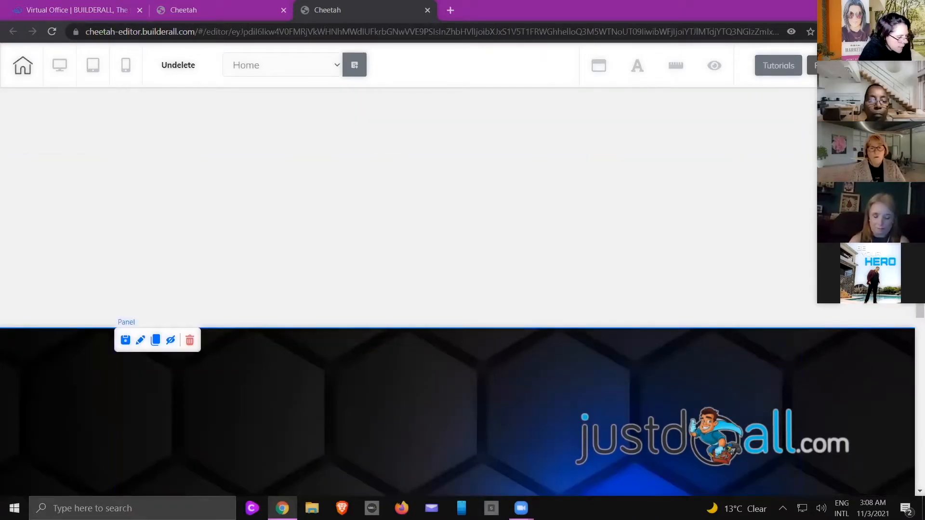
Add the ready-made Contents - 01 panel from the Contents panel category to the page
click(140, 340)
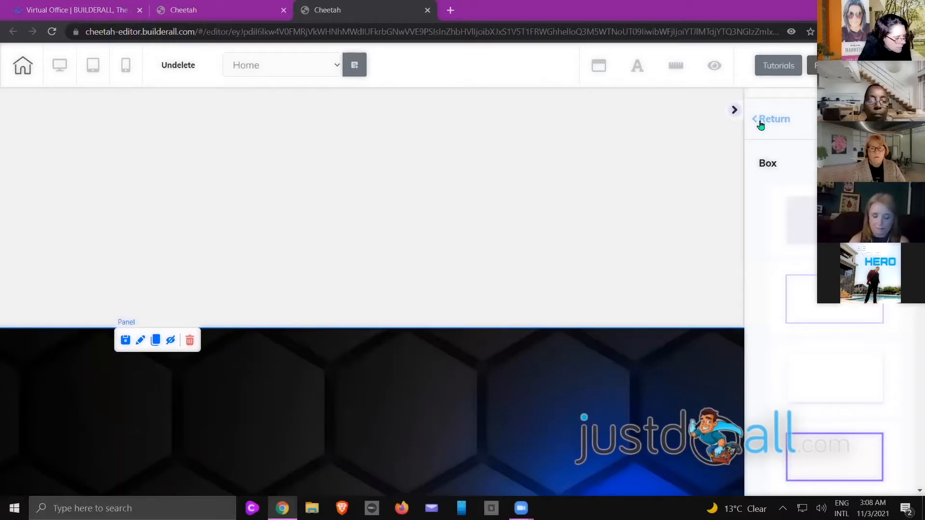
click(760, 121)
scroll(810, 206, up, 10)
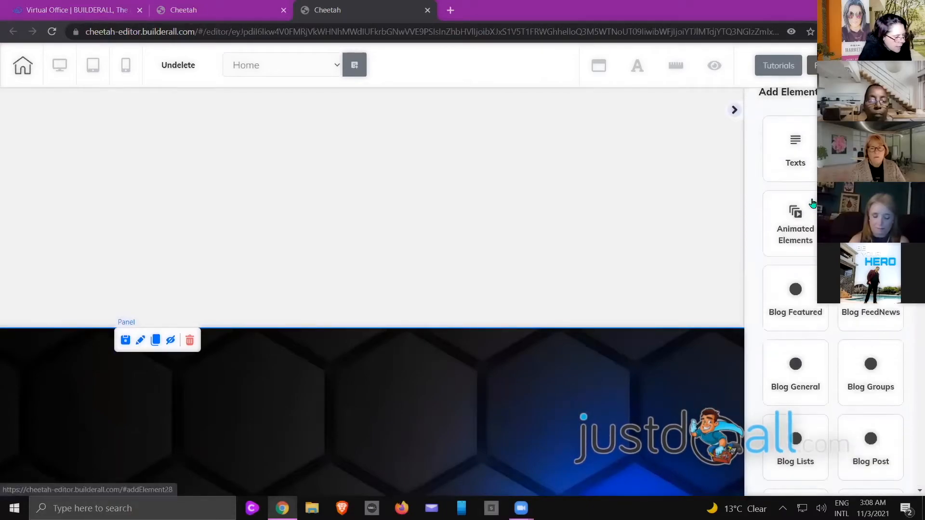
scroll(797, 212, up, 2)
click(793, 158)
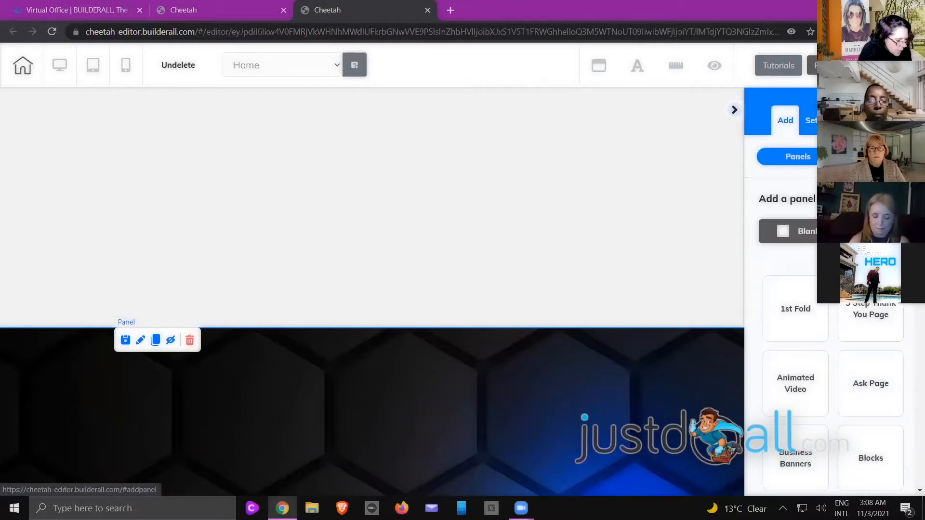
scroll(797, 226, down, 2)
scroll(795, 289, down, 4)
scroll(870, 241, down, 3)
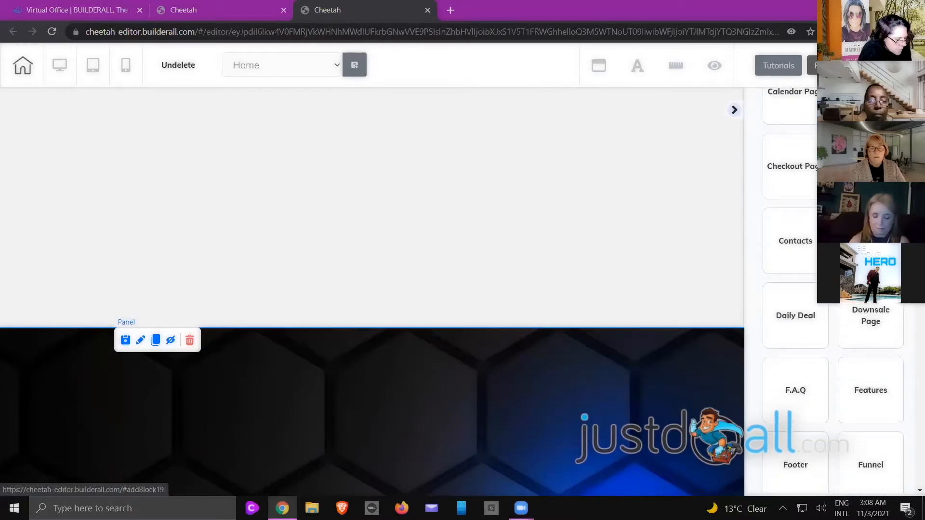
click(871, 240)
scroll(871, 241, down, 1)
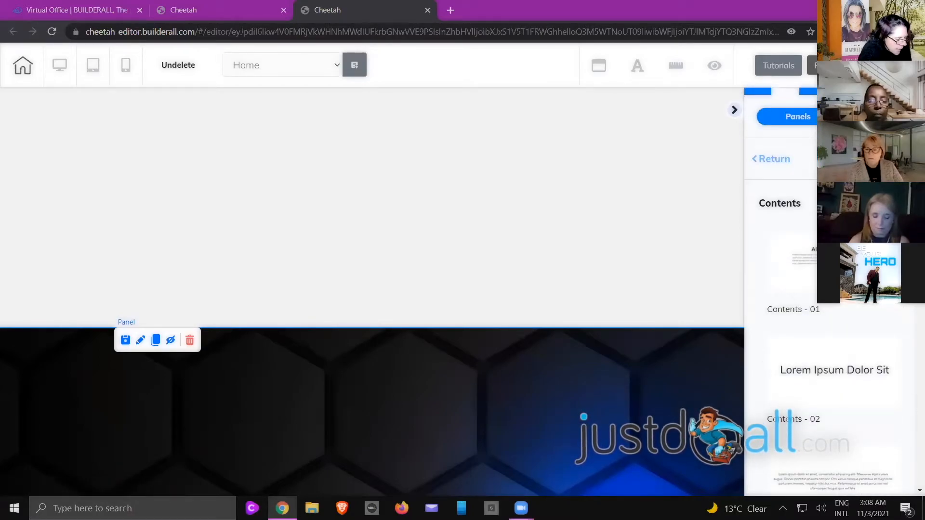
scroll(843, 326, down, 5)
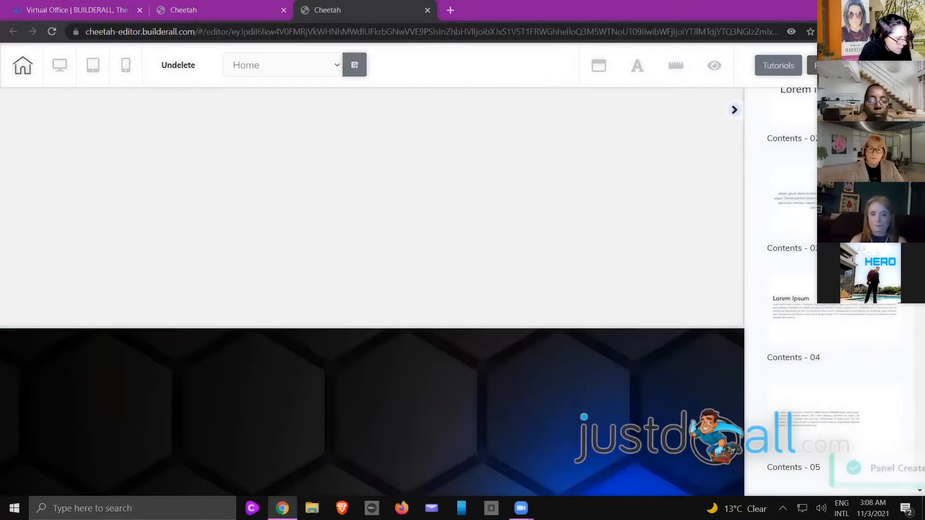
click(656, 237)
Move the Aliquam lobortis box from the new panel to the panel above the transparent one, and place a clone in the panel beneath it
scroll(684, 322, down, 10)
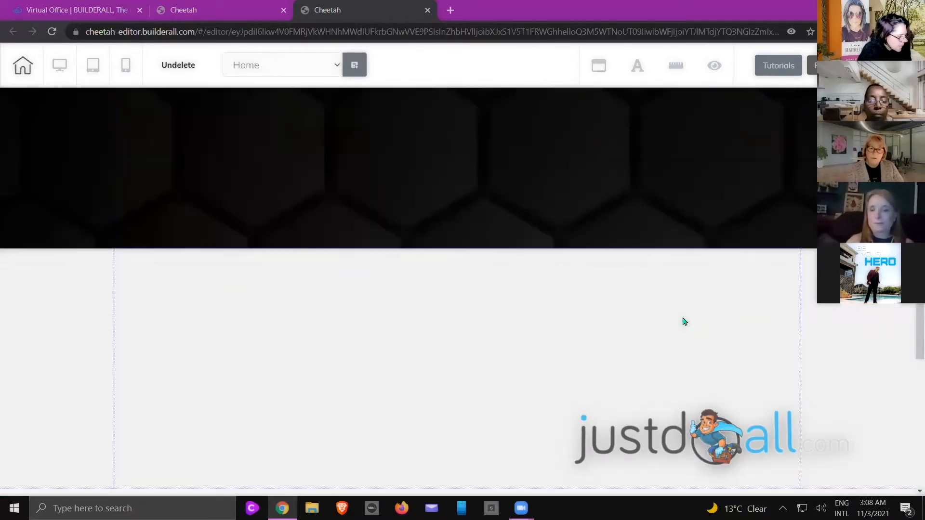
scroll(685, 321, down, 5)
drag(665, 360, 677, 141)
scroll(685, 216, up, 5)
scroll(685, 215, down, 5)
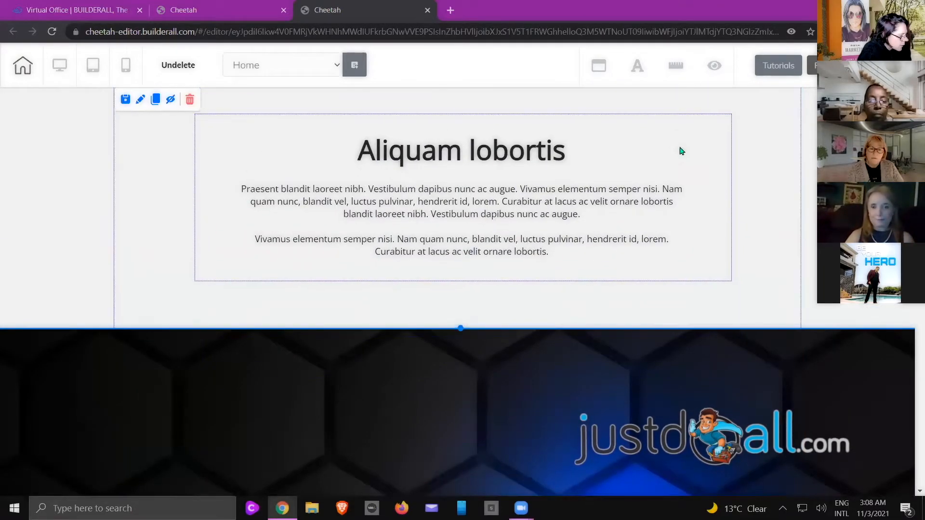
click(205, 128)
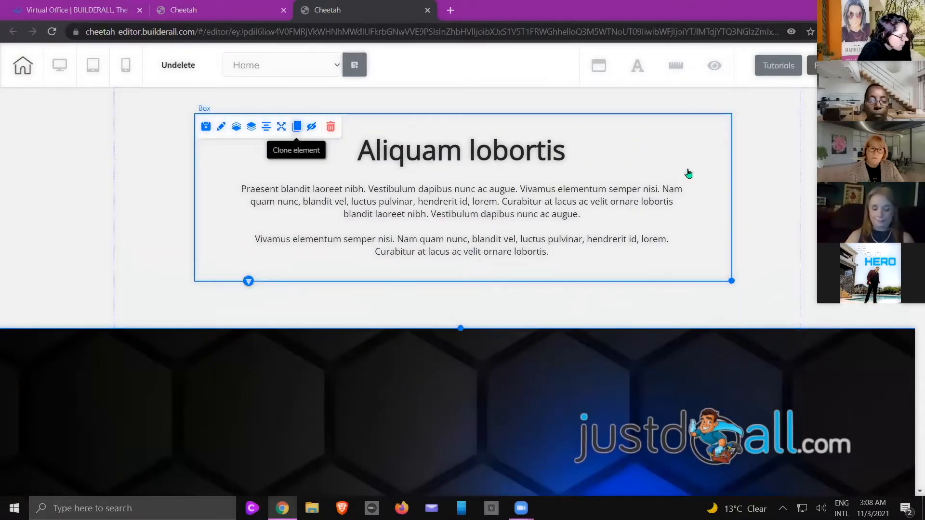
drag(727, 254, 721, 351)
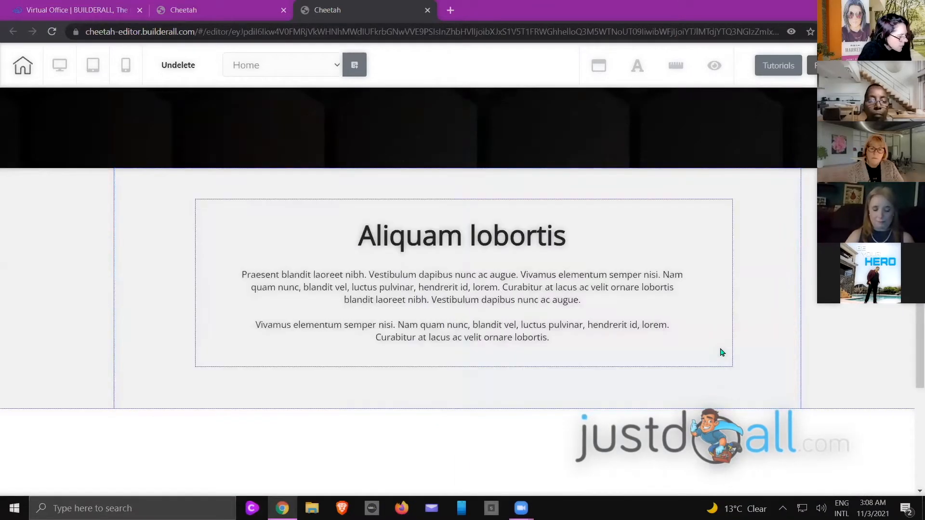
Delete the leftover blank panel beneath the lower Aliquam lobortis panel
click(128, 449)
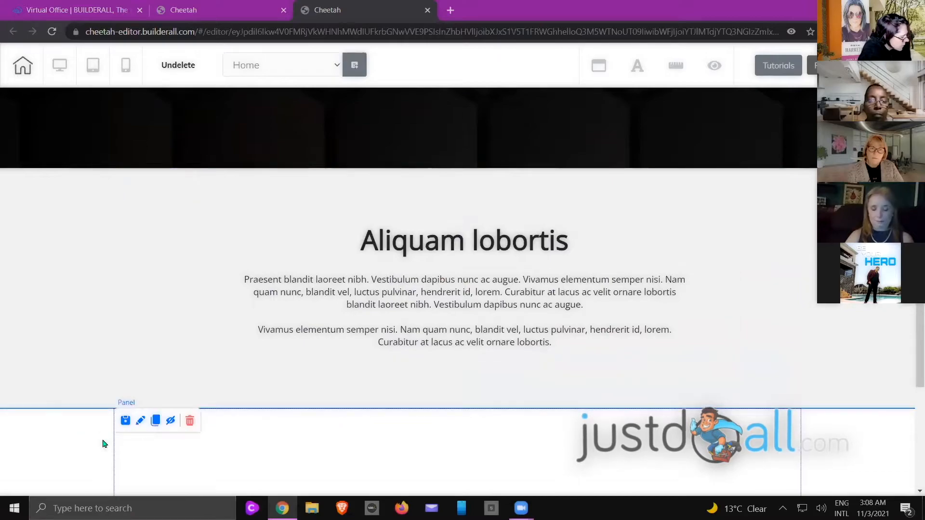
click(189, 420)
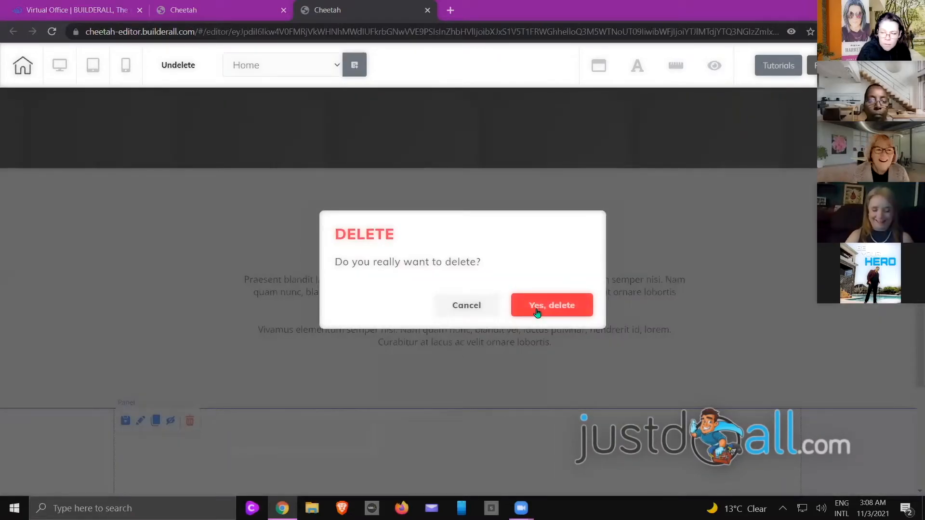
click(556, 306)
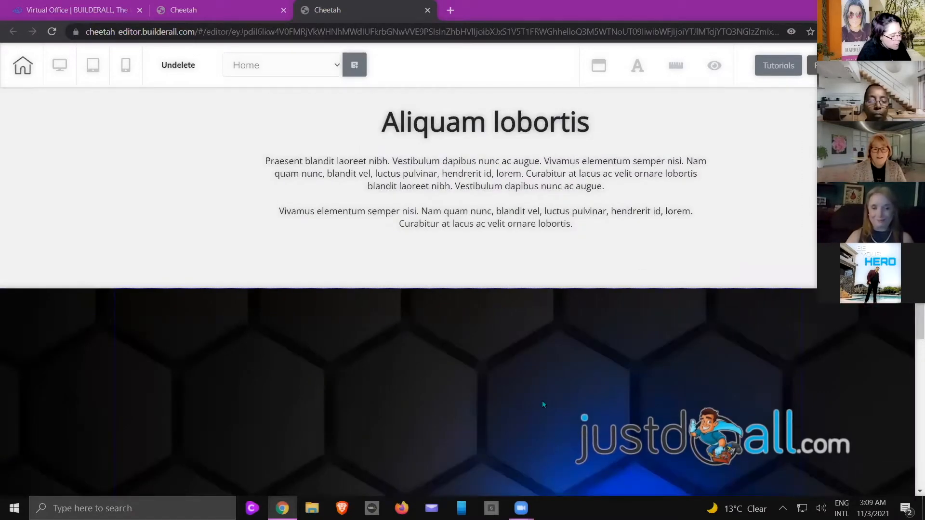
Examine how the background shows between the two text panels, and look at the transparent panel's colour settings
scroll(626, 397, down, 2)
scroll(636, 375, up, 4)
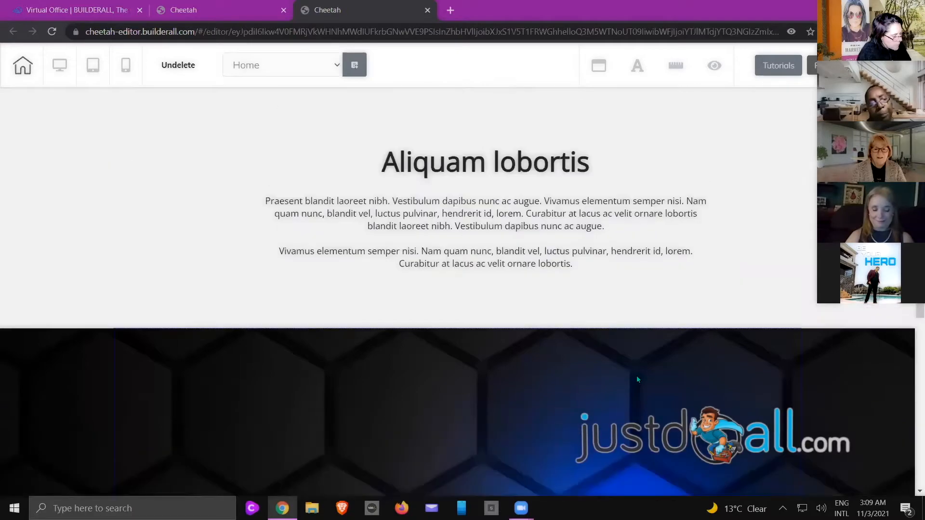
scroll(634, 415, down, 1)
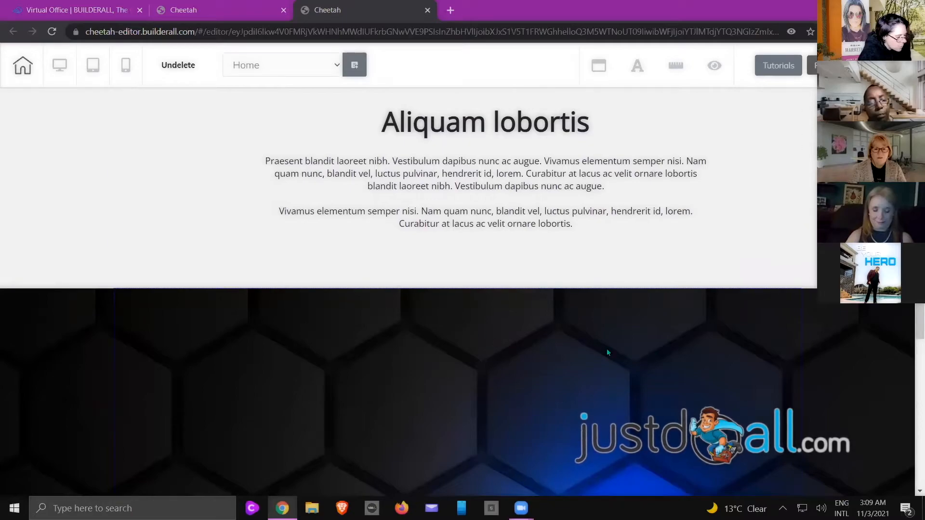
scroll(604, 348, up, 1)
scroll(599, 348, down, 3)
double_click(608, 273)
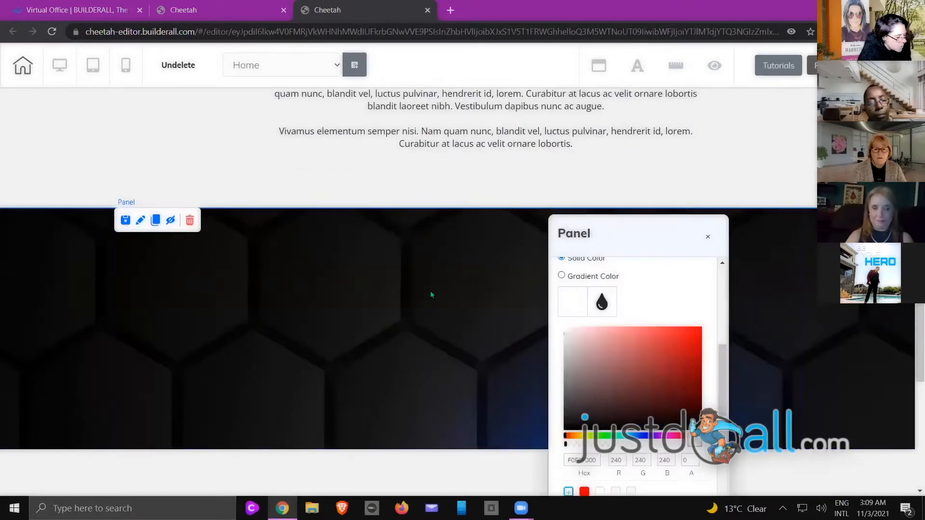
click(456, 303)
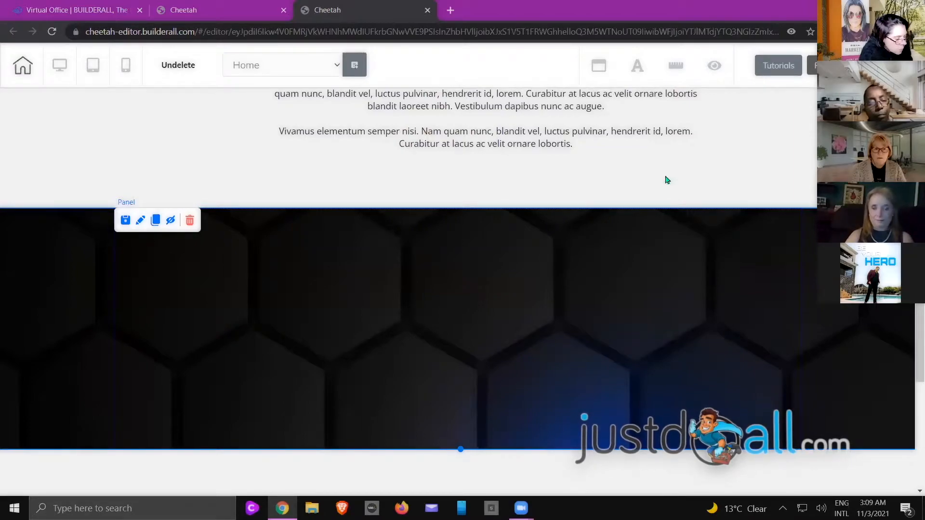
Try the three origin options for the page background image, ending on the third one
click(600, 70)
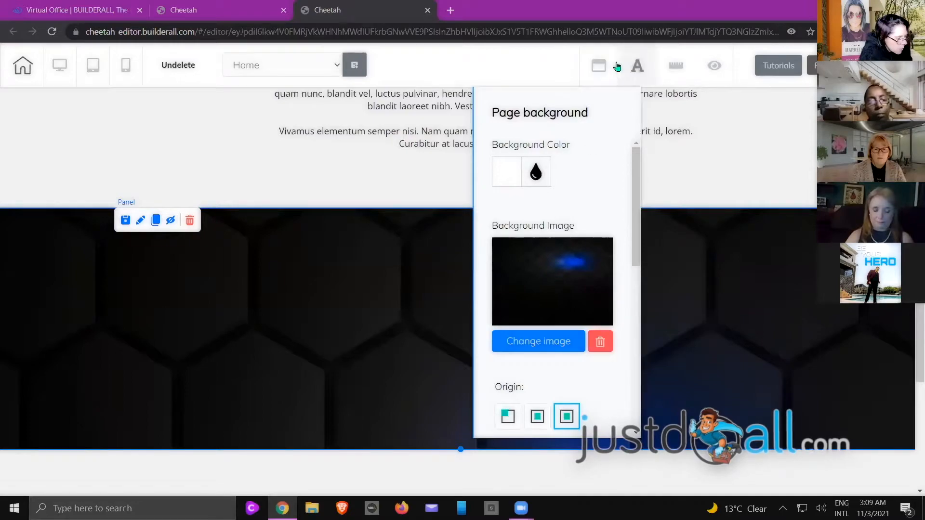
scroll(572, 184, down, 3)
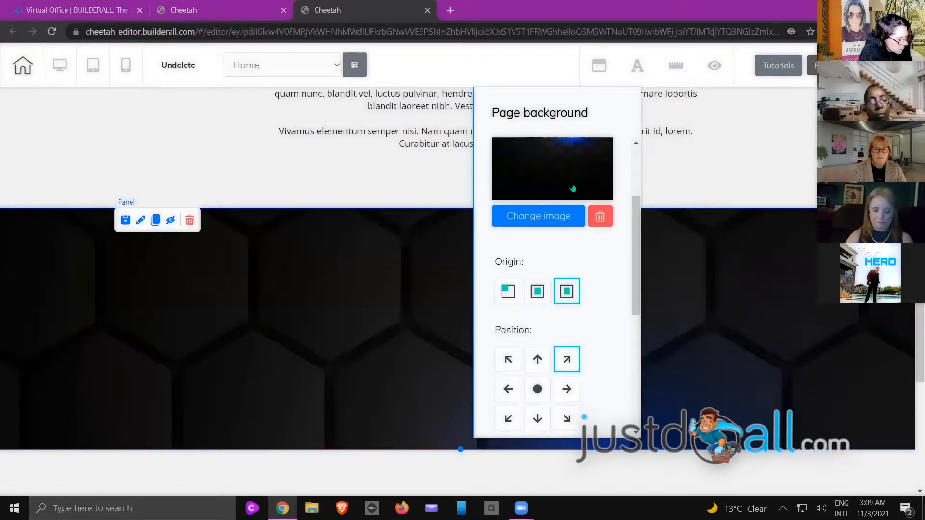
click(510, 257)
click(537, 256)
click(566, 257)
Try the centre-right, bottom-centre and top-centre positions for the page background image, ending on top-right
scroll(580, 281, down, 1)
scroll(580, 281, down, 2)
click(569, 275)
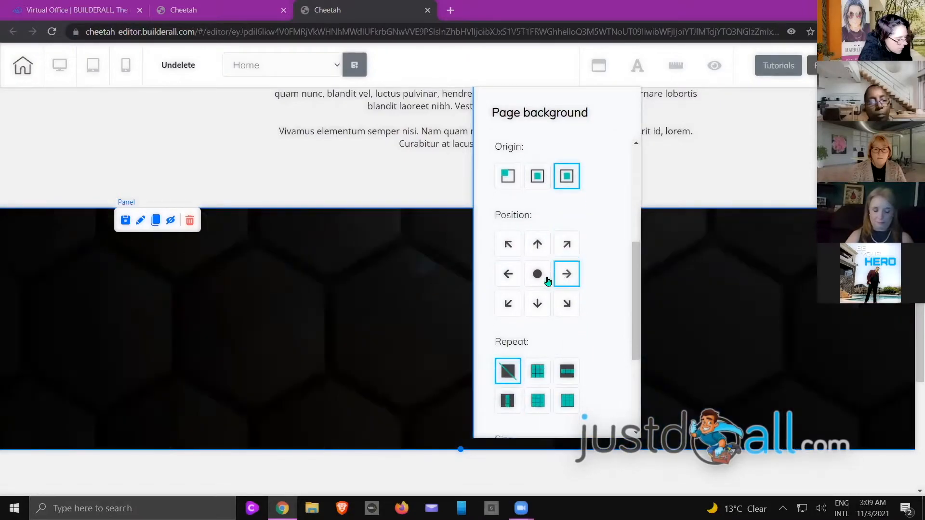
click(531, 303)
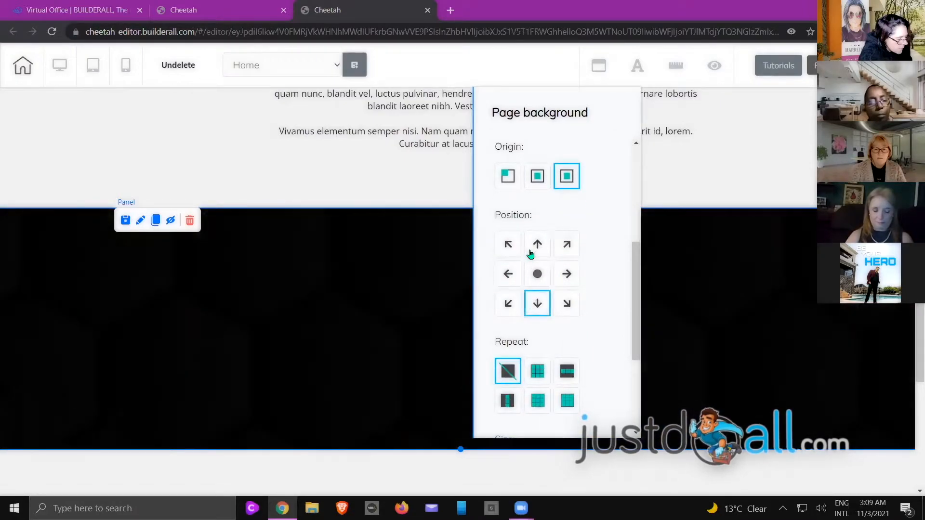
click(538, 246)
click(544, 306)
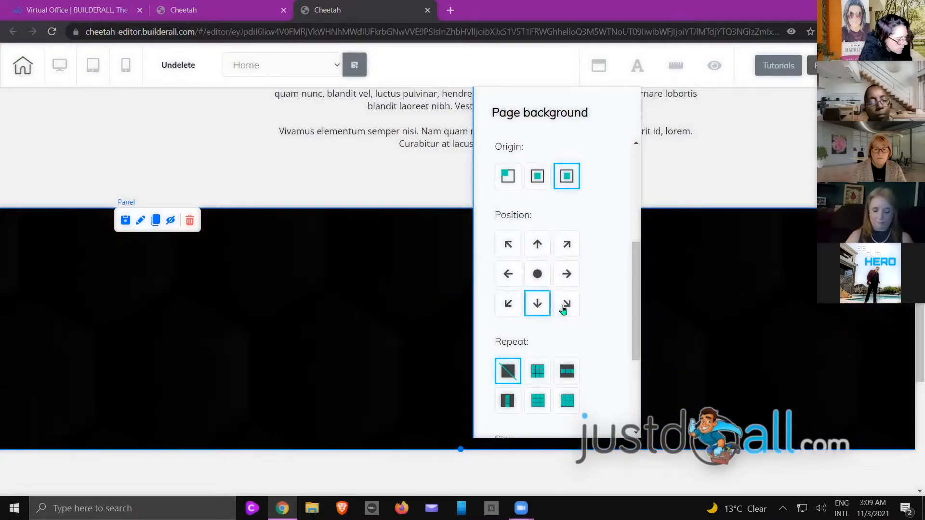
click(569, 276)
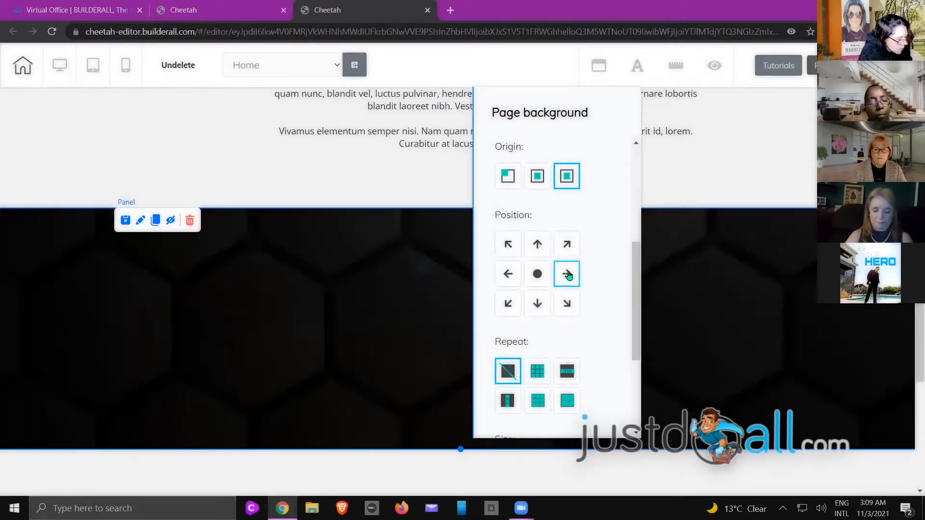
click(564, 248)
Try several repeat modes for the page background image, ending on horizontal repeat
scroll(587, 354, down, 2)
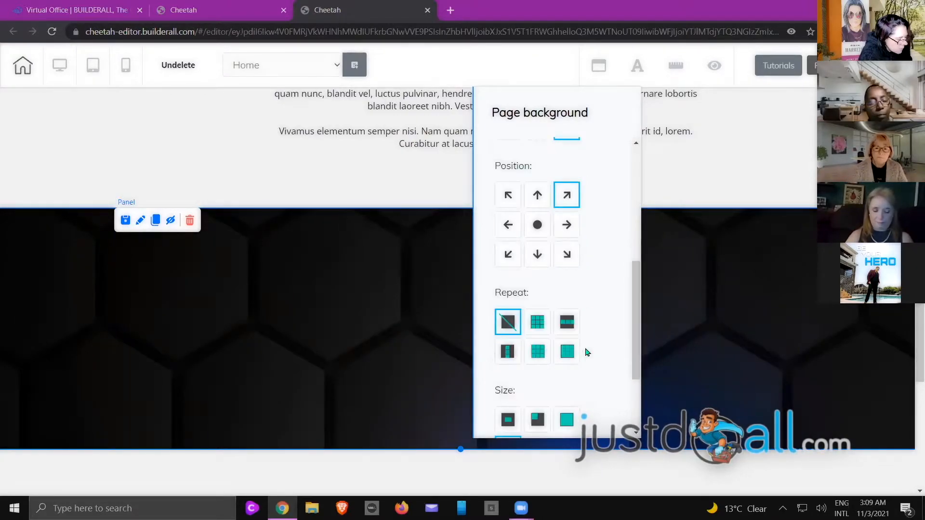
click(507, 320)
click(532, 321)
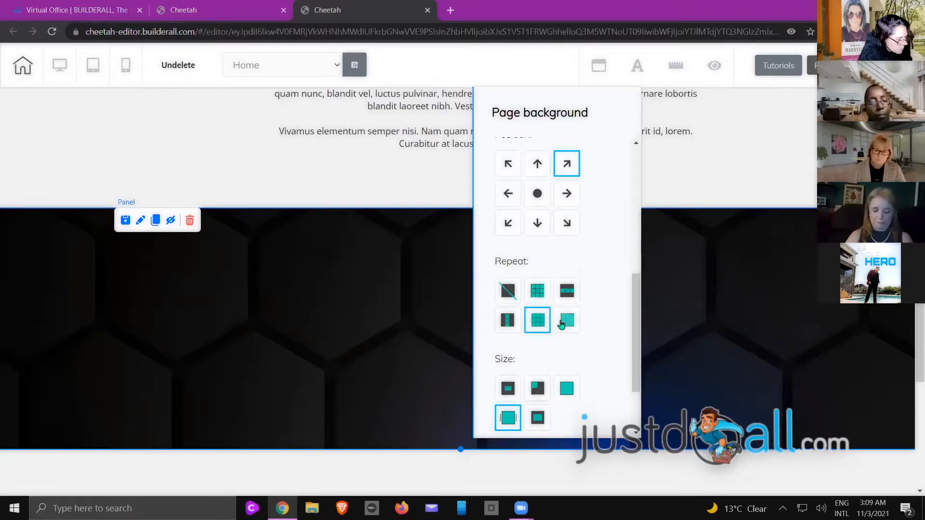
click(562, 323)
click(566, 293)
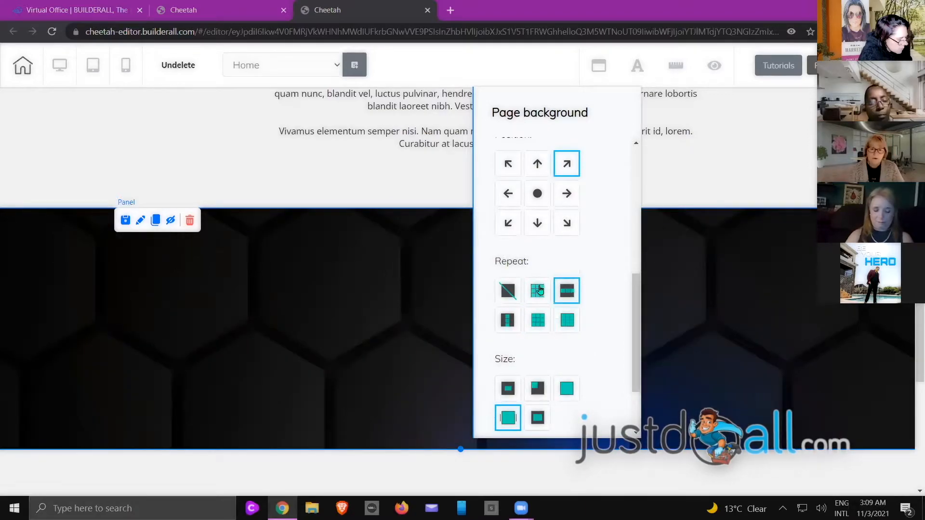
Set the background image size to contain and compare the repeat modes with it, ending on no repeat
scroll(540, 289, down, 2)
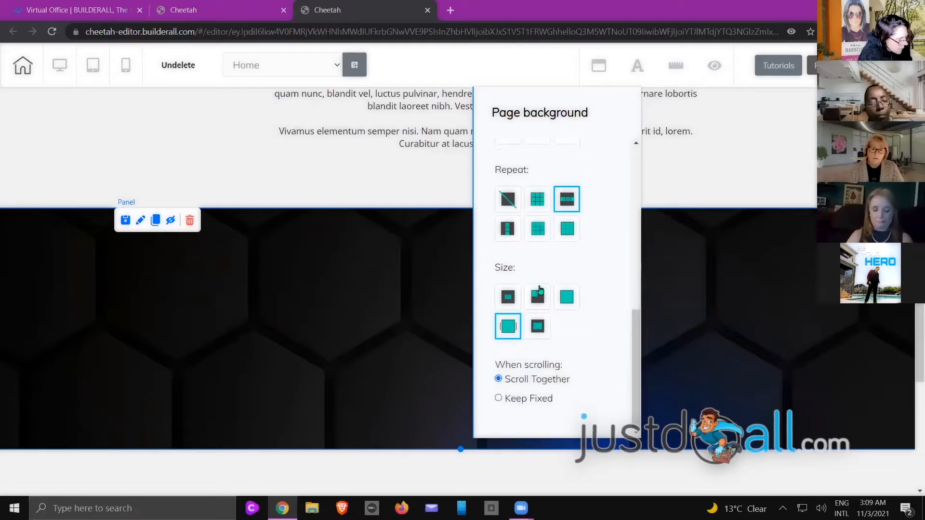
click(539, 327)
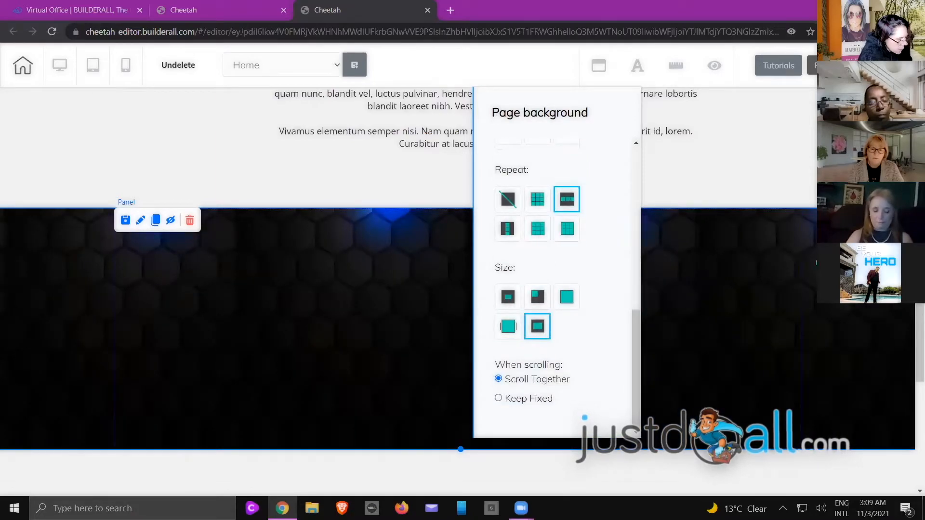
click(508, 201)
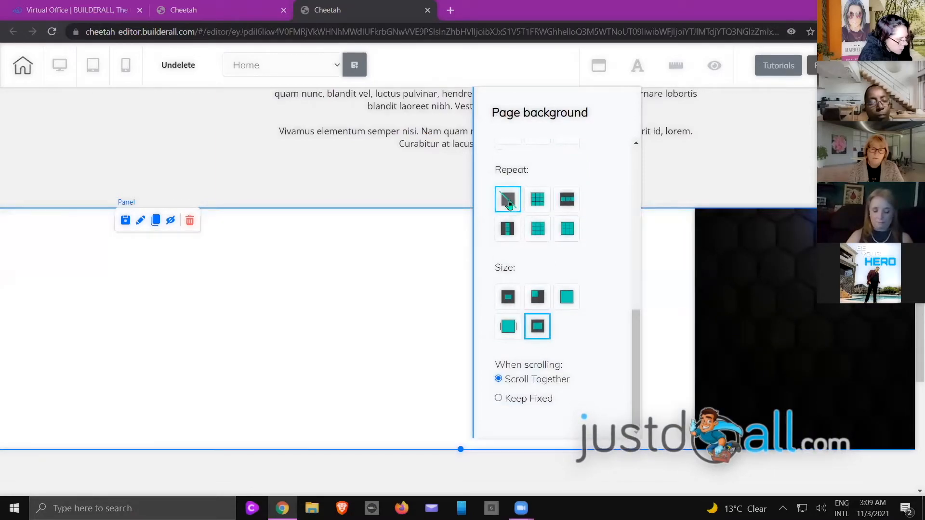
click(537, 200)
click(536, 230)
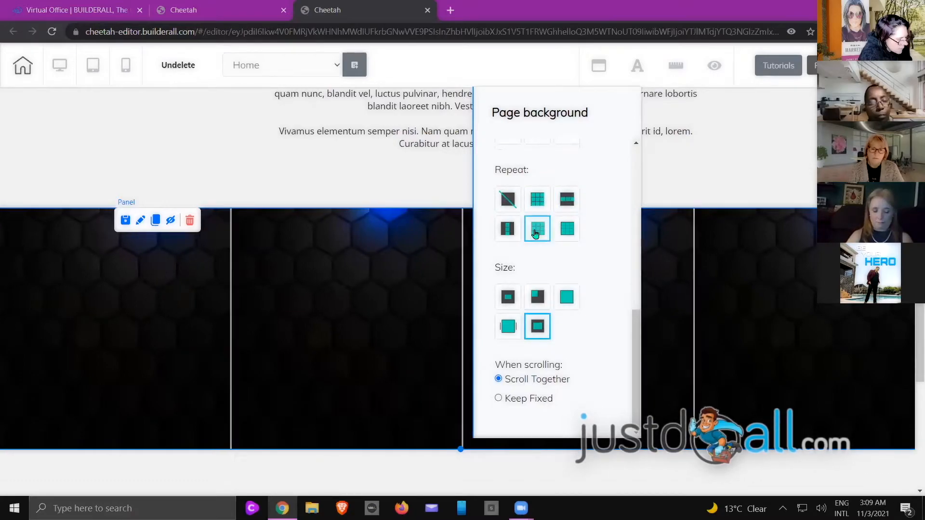
click(564, 234)
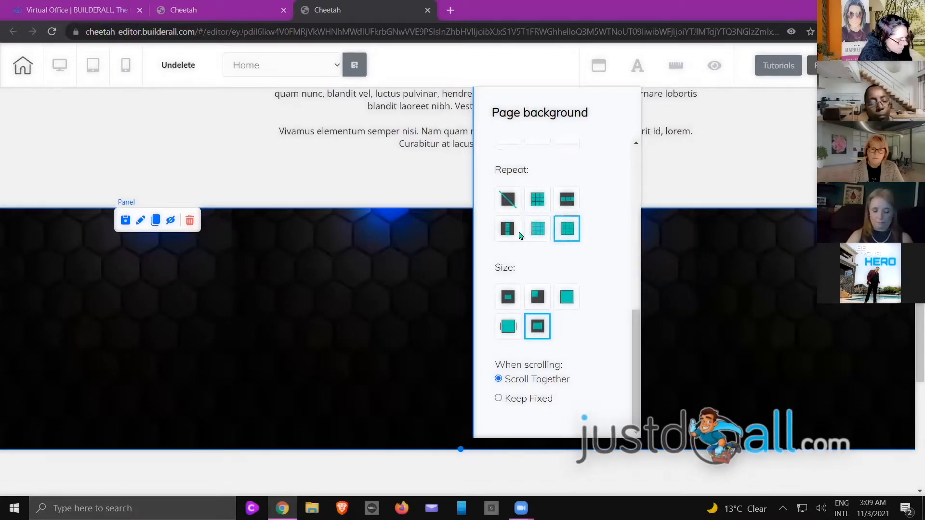
click(505, 200)
Try the third, full-area size with bottom and left positions for the background image, then apply the cover size
click(567, 299)
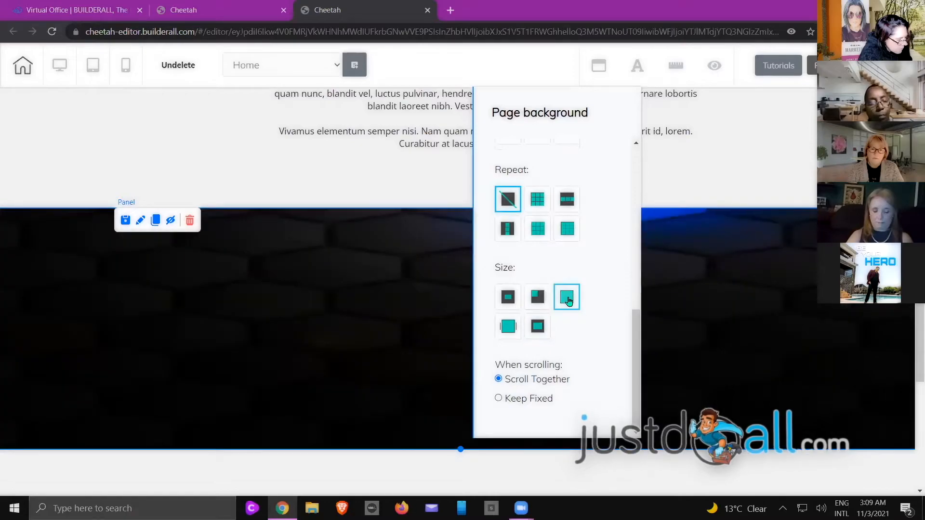
scroll(566, 288, up, 1)
scroll(556, 140, up, 2)
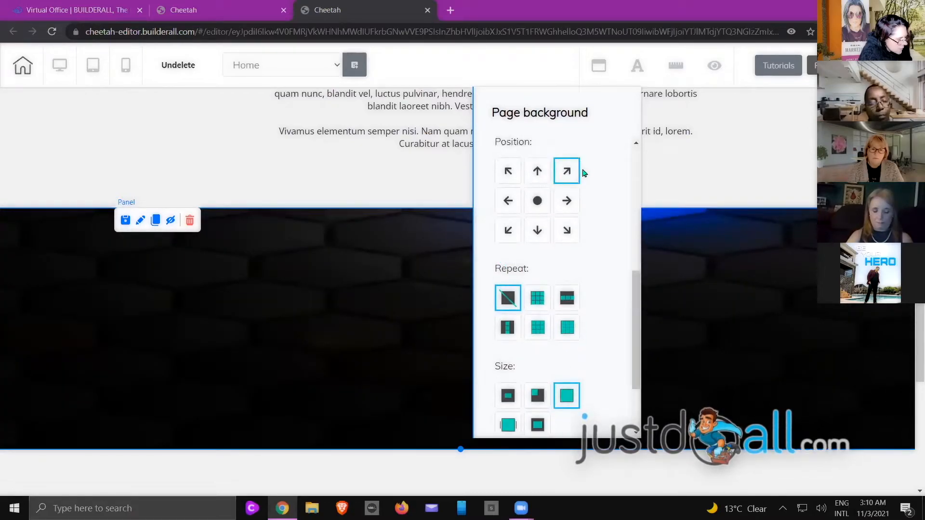
click(538, 248)
click(508, 252)
click(508, 222)
scroll(508, 318, down, 3)
click(508, 325)
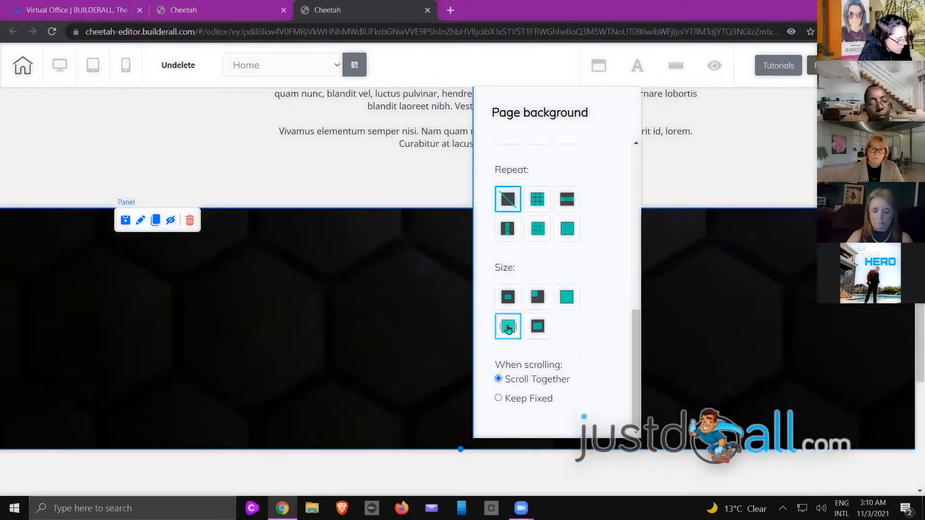
Try the bottom-centre and bottom-right background positions, then set the image position to top-right
scroll(561, 332, up, 4)
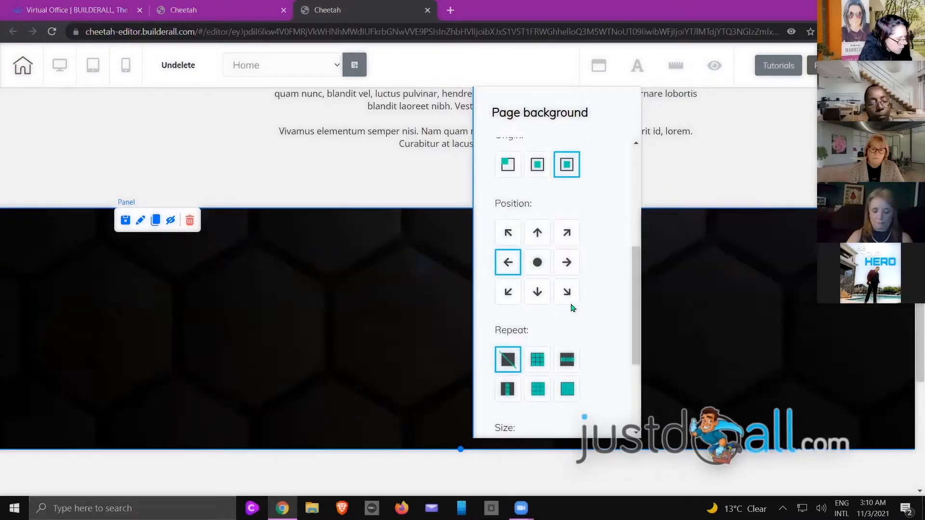
click(538, 292)
click(566, 293)
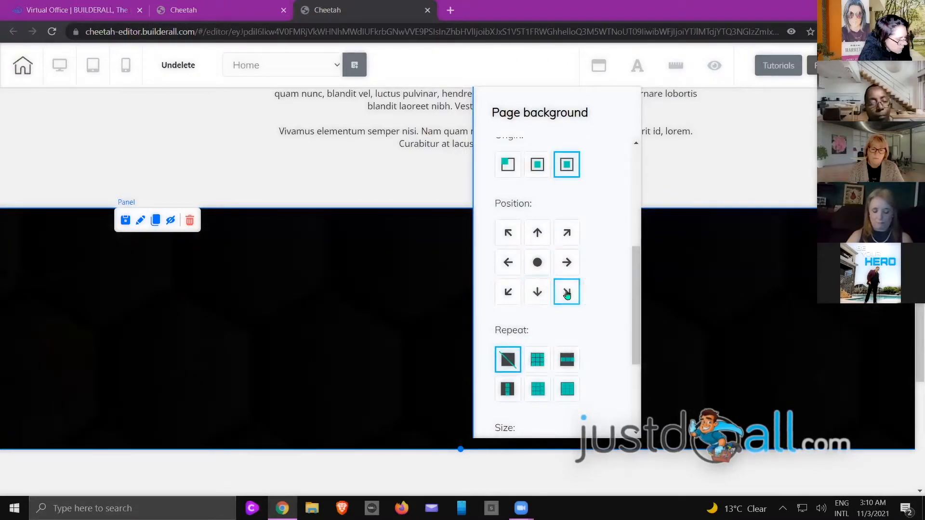
click(567, 233)
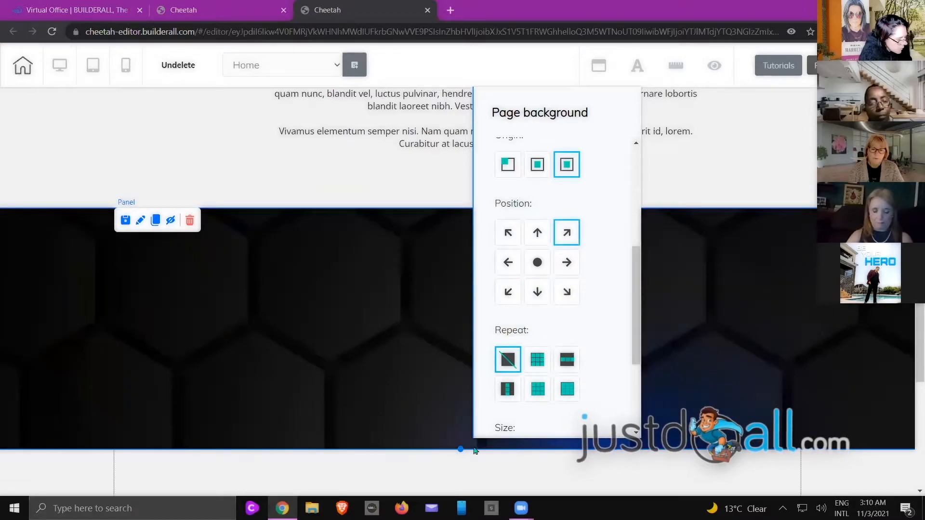
Make the transparent panel taller by extending its lower edge, and close the page background settings
drag(460, 448, 454, 497)
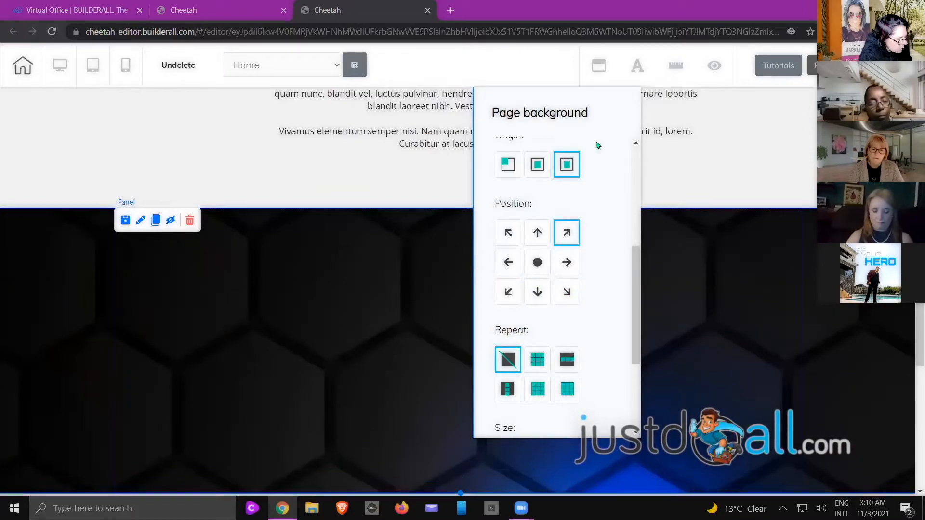
click(598, 65)
Examine how the page background image behaves behind the taller transparent panel while the page scrolls
scroll(772, 362, down, 2)
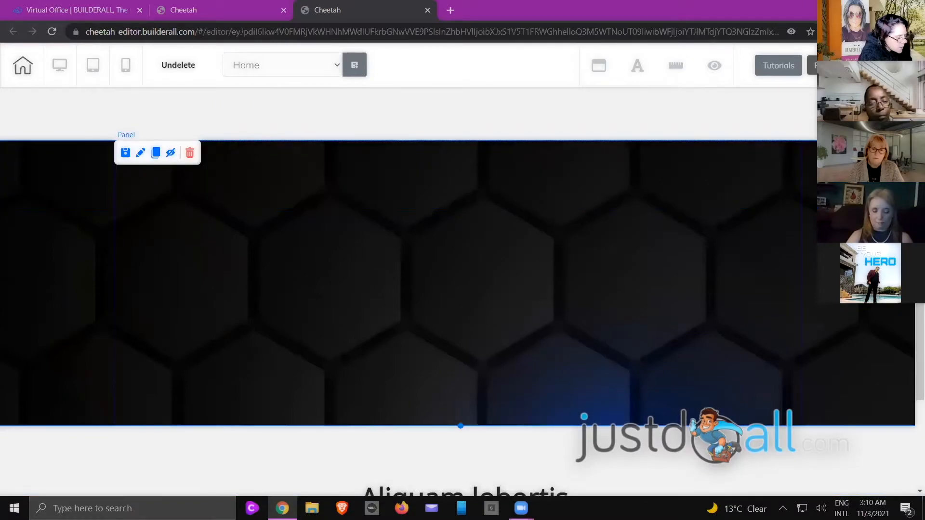
scroll(461, 289, up, 4)
scroll(460, 289, down, 6)
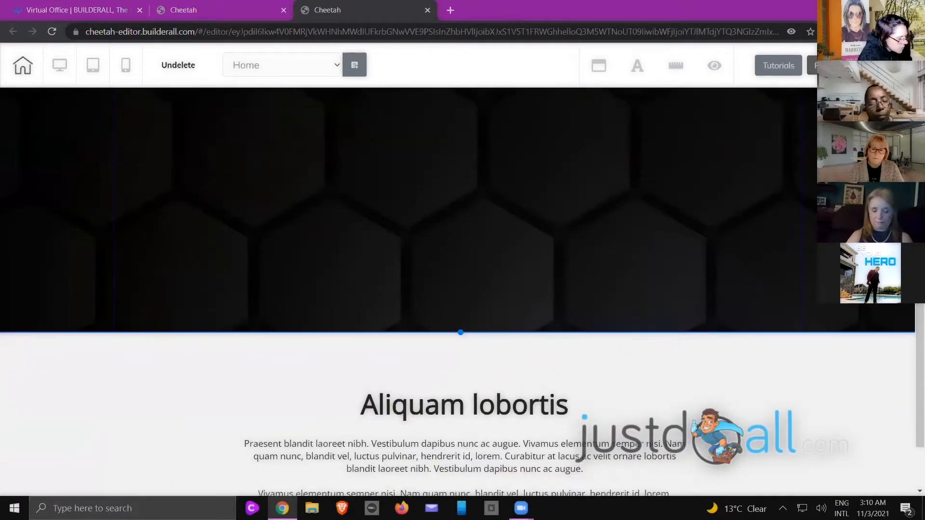
scroll(578, 337, up, 3)
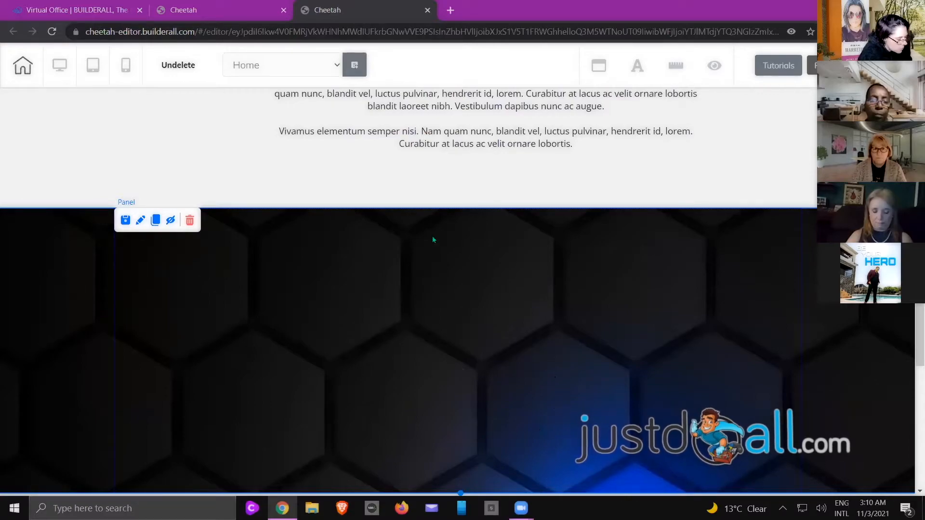
scroll(504, 271, up, 7)
scroll(504, 270, down, 6)
scroll(505, 273, up, 7)
scroll(505, 270, down, 1)
scroll(505, 269, up, 1)
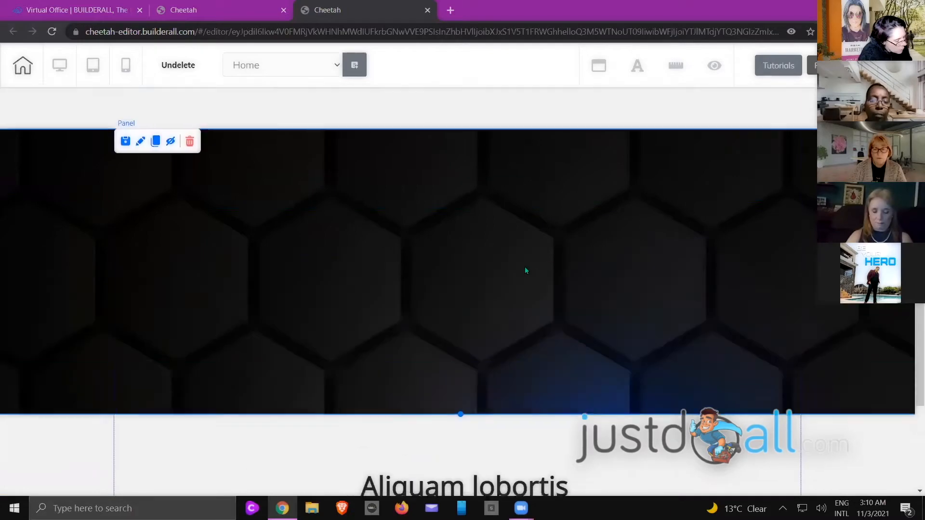
scroll(524, 267, down, 9)
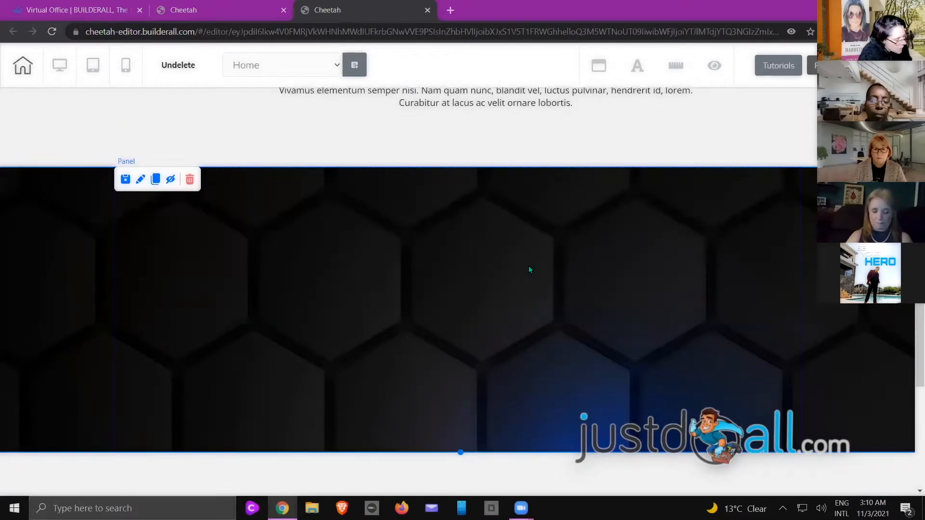
scroll(529, 268, up, 3)
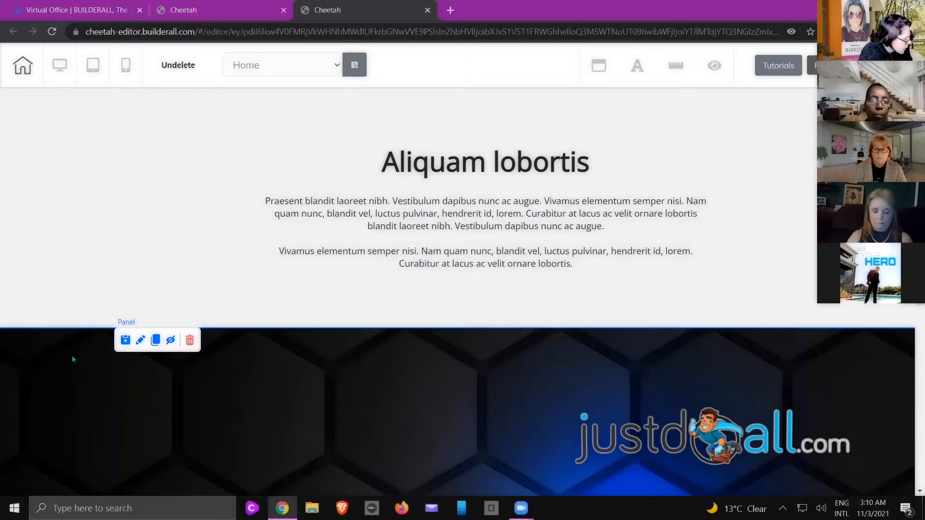
Delete the transparent panel and both Aliquam lobortis panels from the page
click(190, 340)
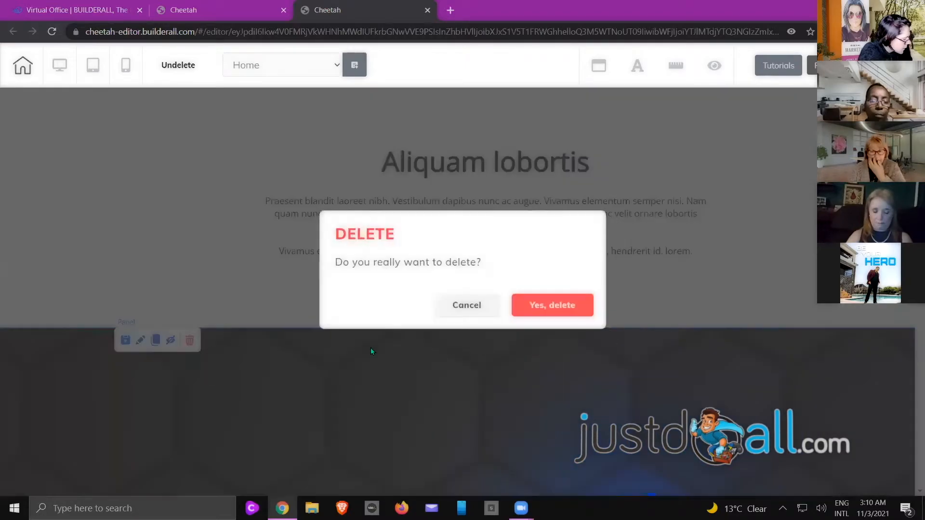
click(526, 307)
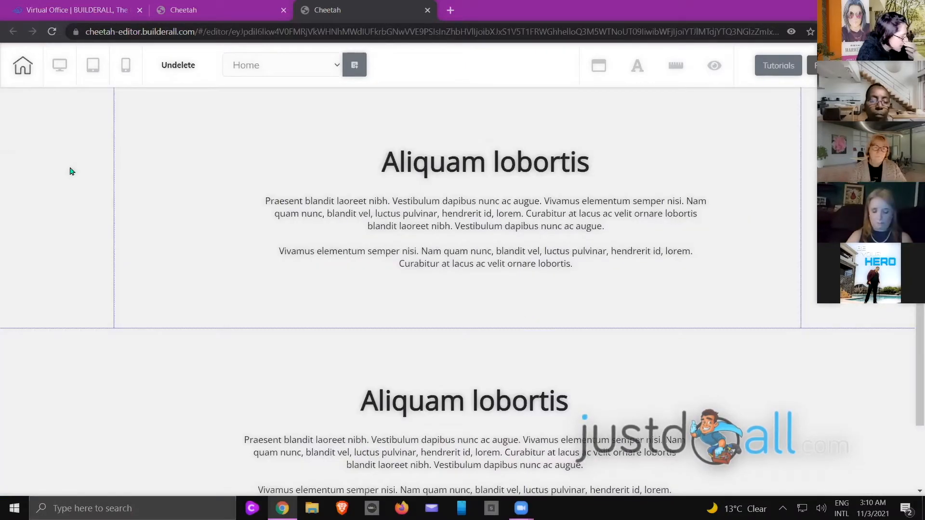
click(190, 100)
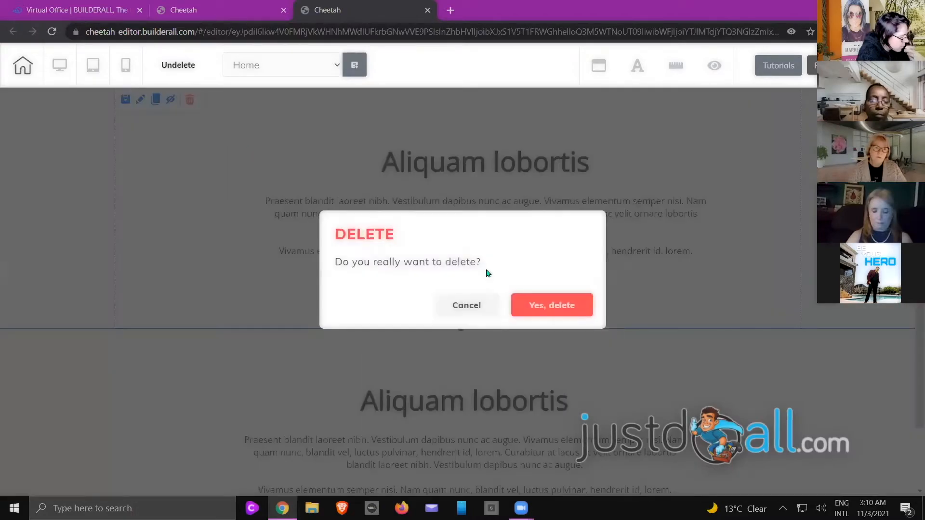
click(561, 307)
mouse_move(110, 154)
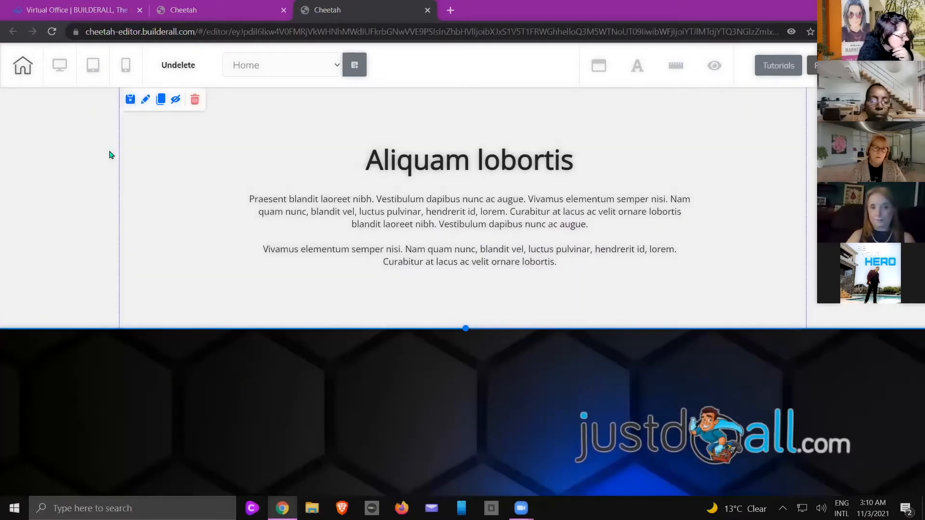
click(198, 102)
click(553, 308)
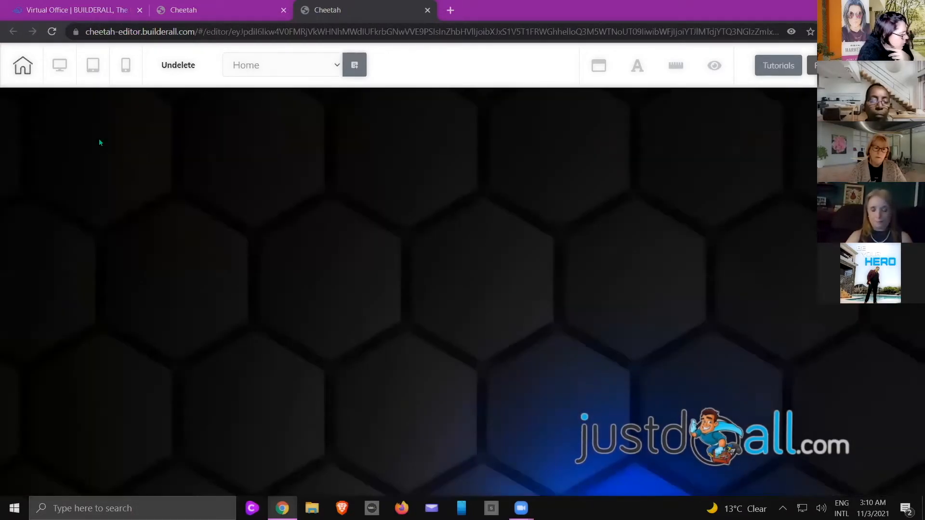
Open the page background settings
click(599, 67)
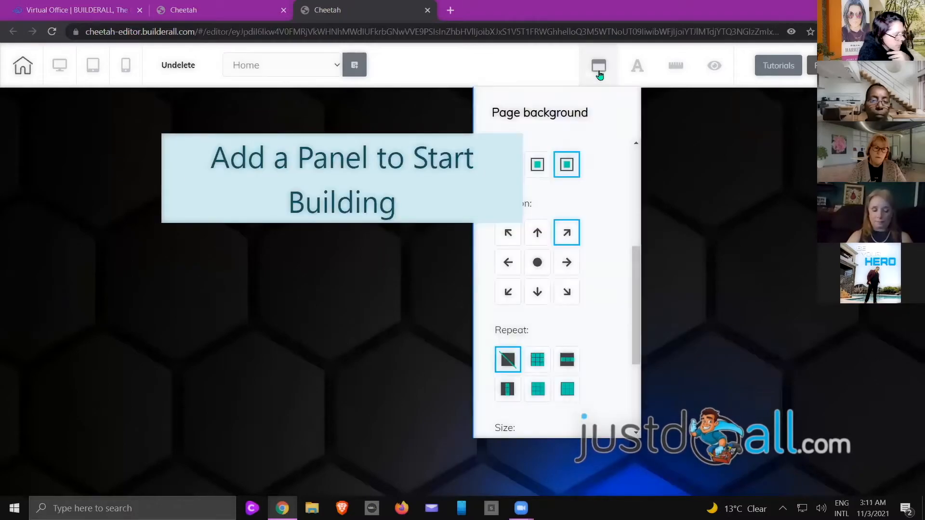
Remove the background image from the Home page and close the page background settings
scroll(589, 172, down, 3)
scroll(596, 174, up, 6)
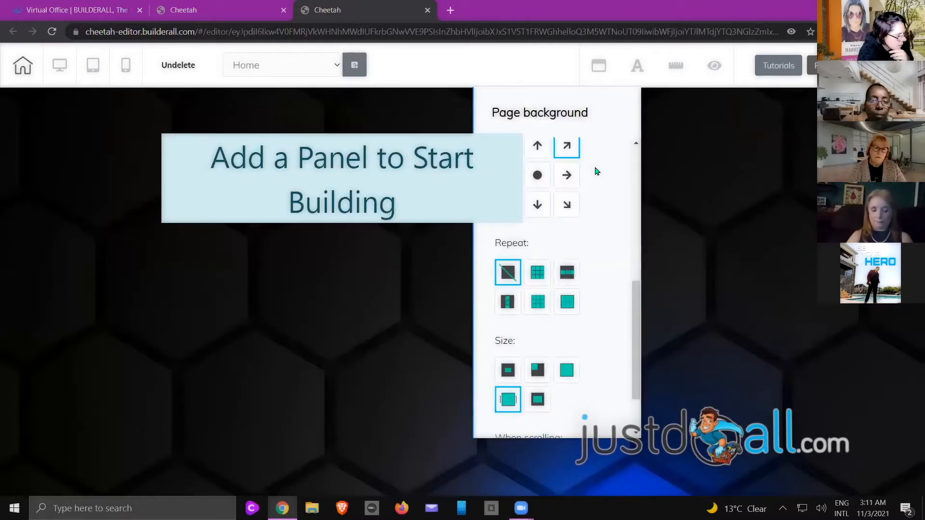
click(601, 342)
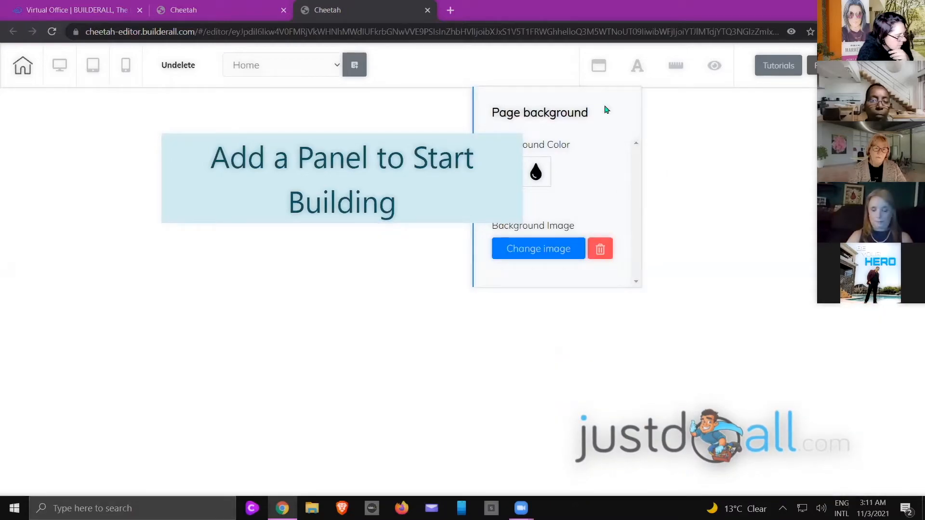
click(599, 66)
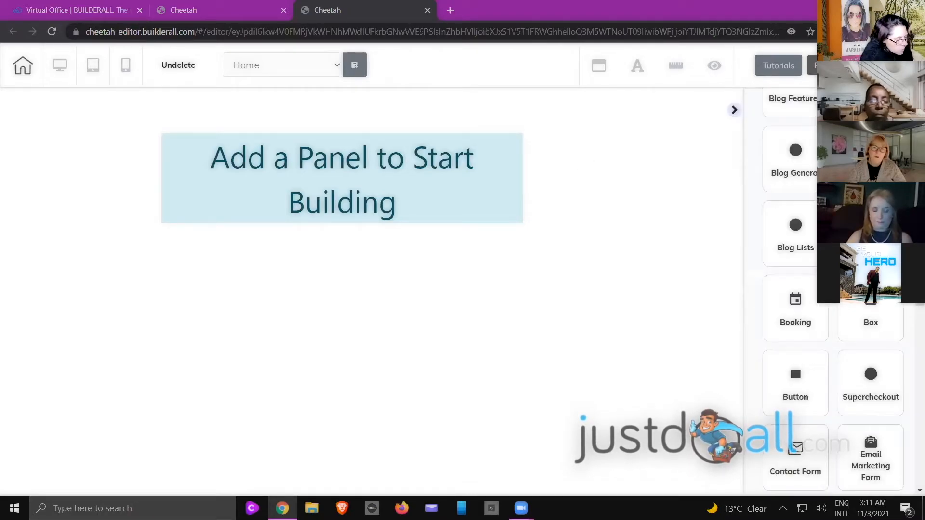
Add a blank panel to the empty page
scroll(794, 165, up, 6)
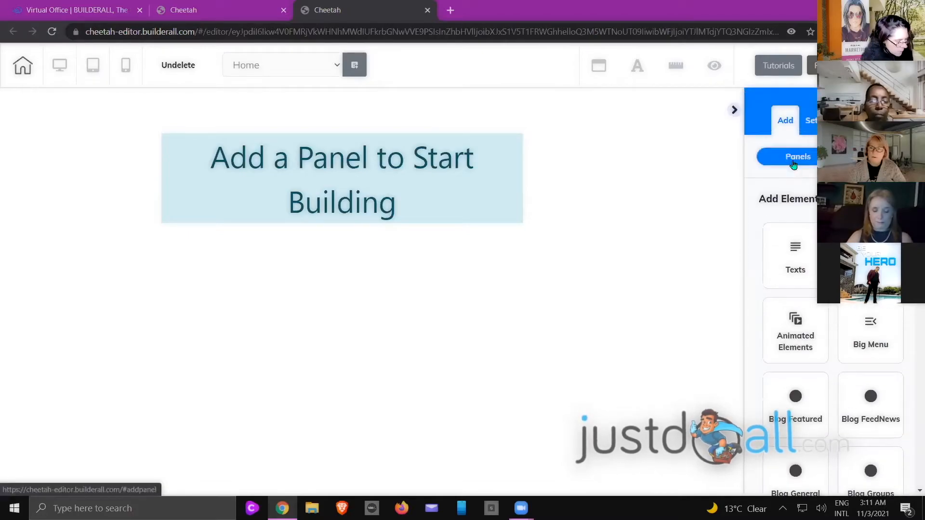
click(794, 165)
click(783, 220)
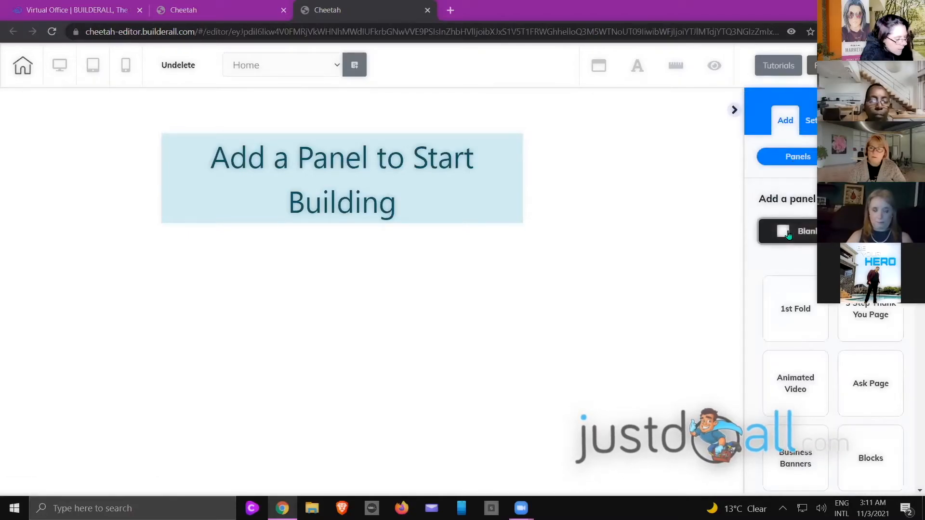
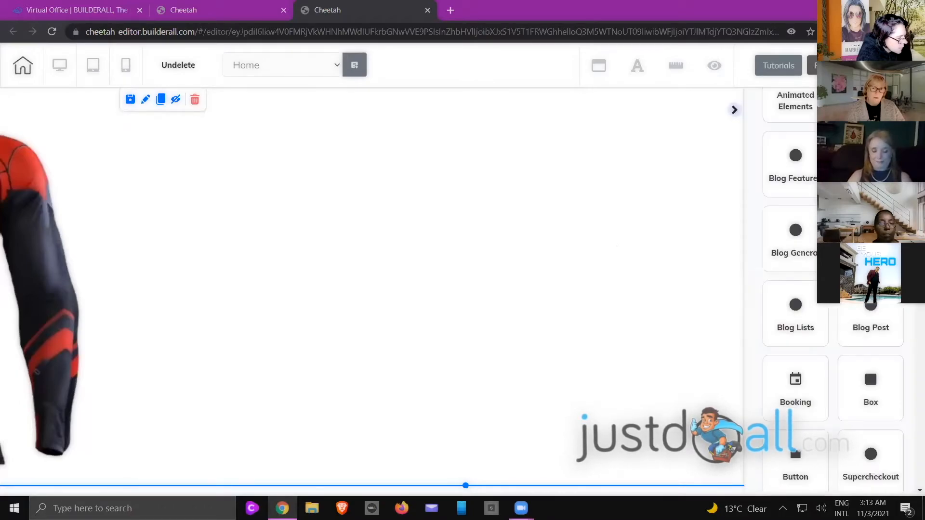
Add another blank panel below the shirt-front panel and delete its placeholder text box
click(798, 157)
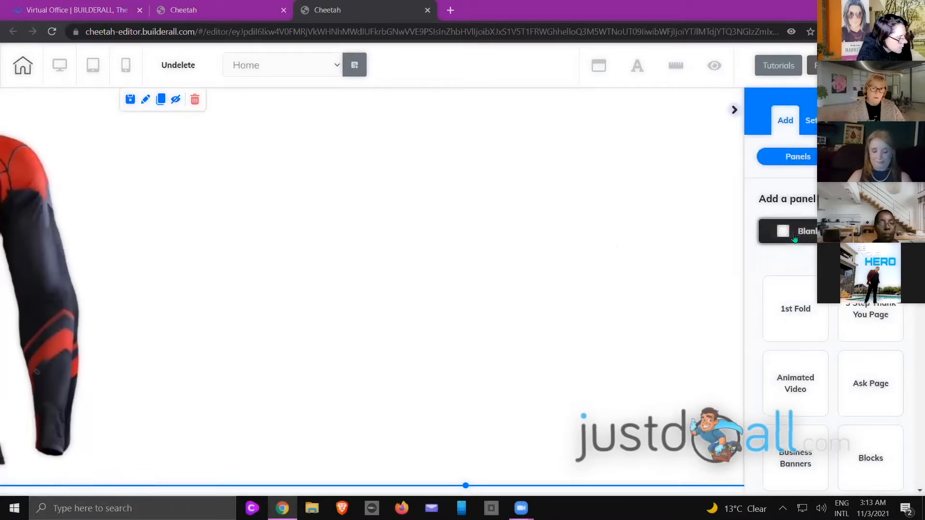
click(794, 236)
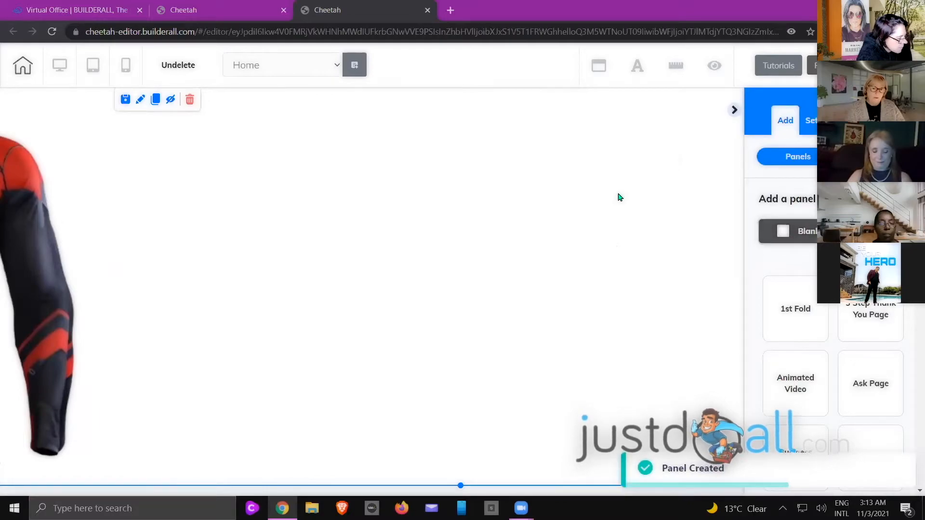
scroll(620, 198, down, 5)
click(441, 288)
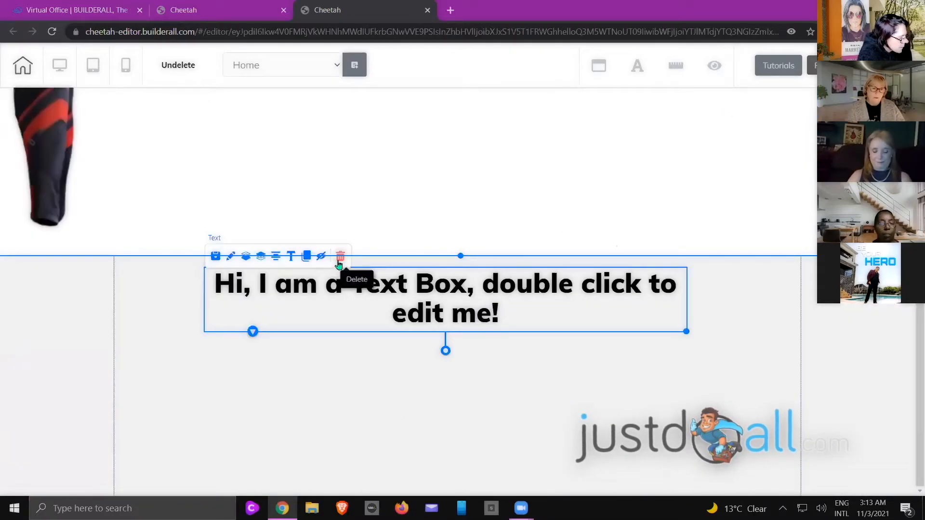
click(339, 265)
Set the new blank panel's background image to spdeu2 from the user files
click(536, 308)
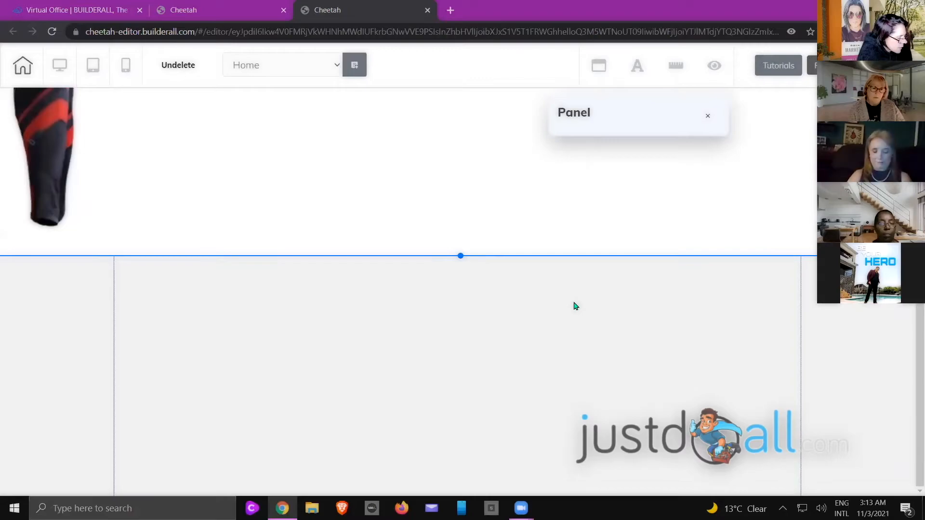
scroll(653, 232, down, 5)
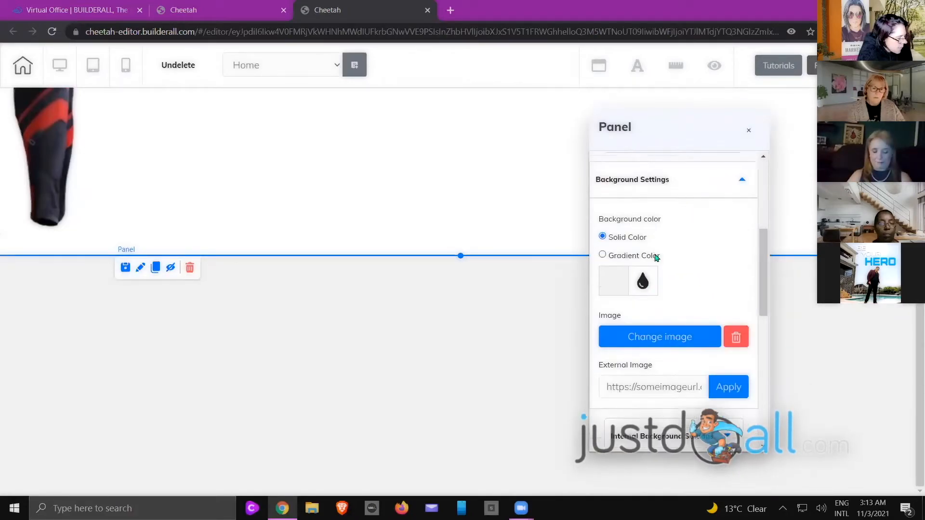
click(647, 333)
scroll(680, 291, down, 5)
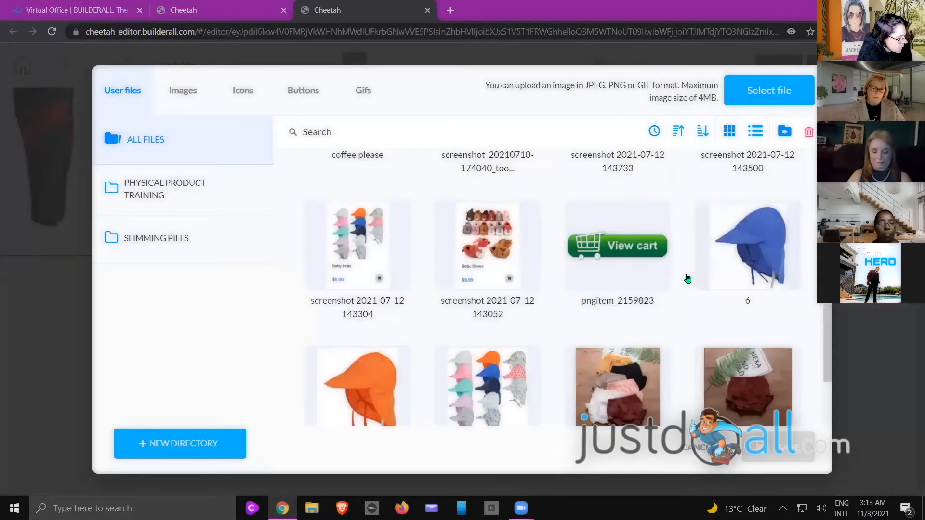
scroll(687, 279, down, 15)
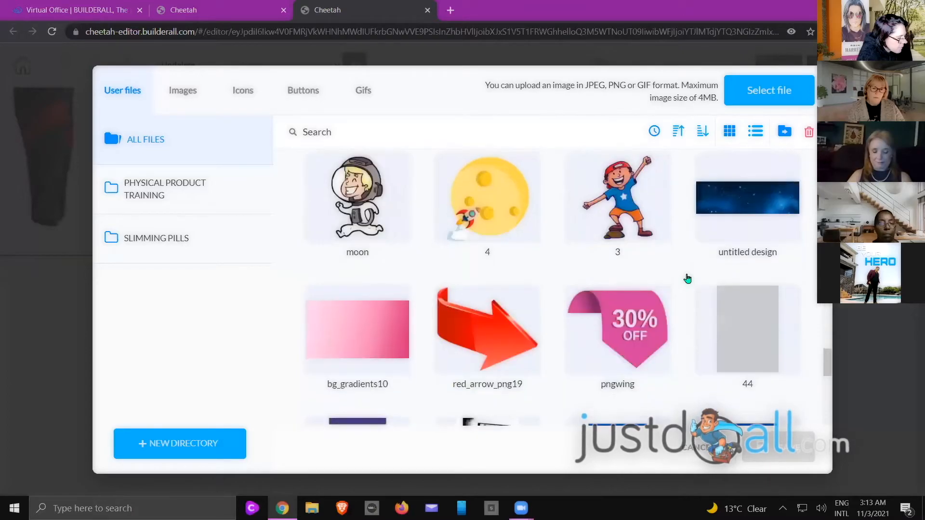
scroll(687, 278, down, 15)
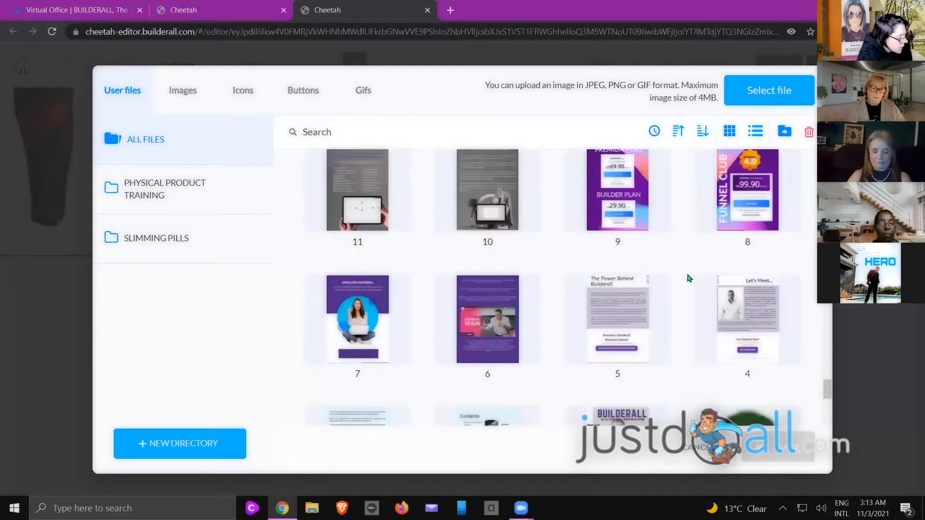
scroll(687, 278, down, 15)
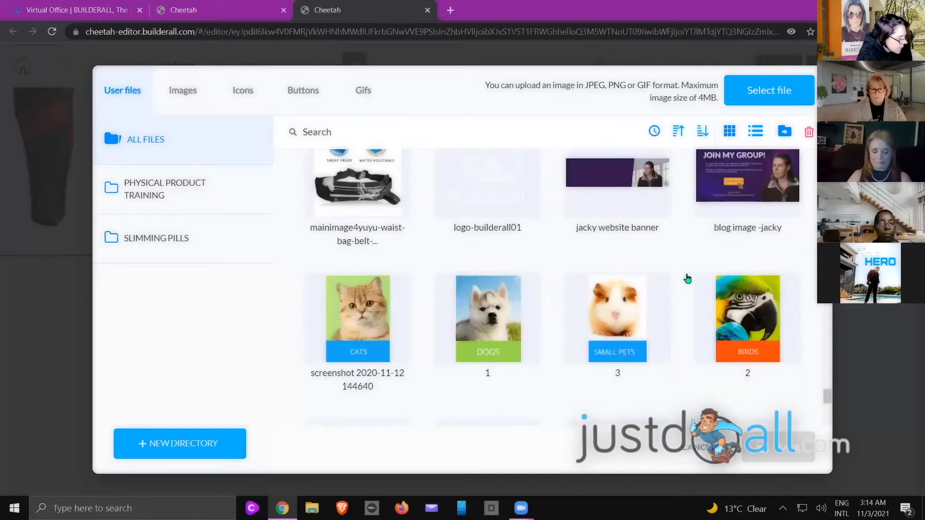
scroll(687, 278, down, 15)
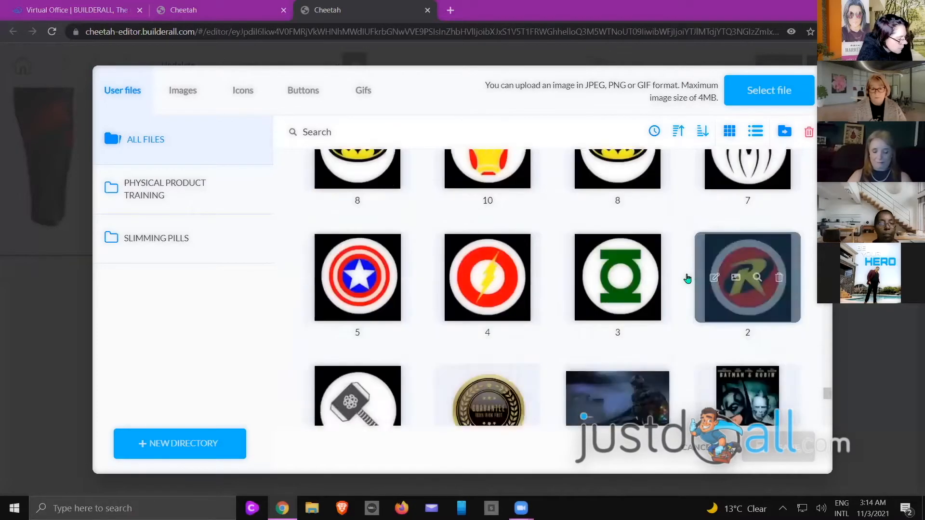
scroll(688, 278, down, 10)
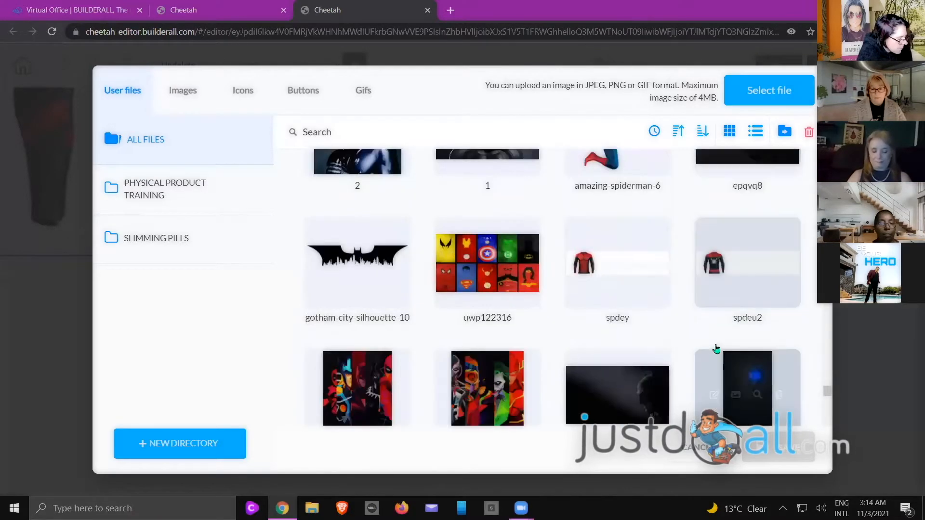
click(761, 301)
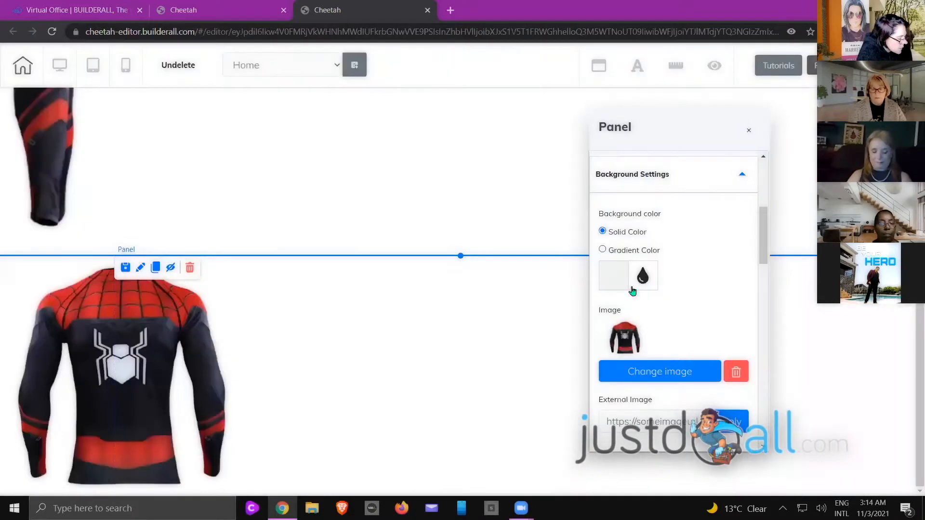
Try the middle-right and middle-left positions for the shirt-front panel's background image, ending on middle left
click(428, 210)
scroll(431, 210, up, 4)
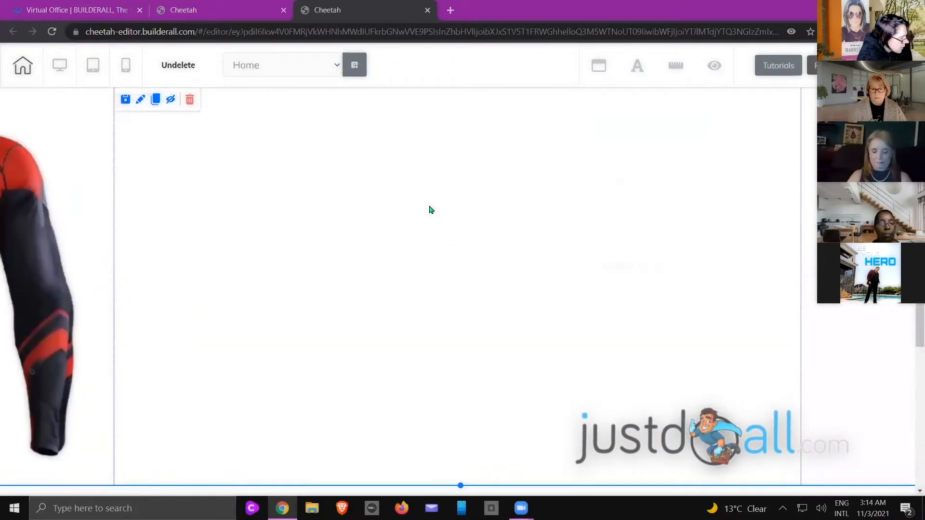
click(452, 249)
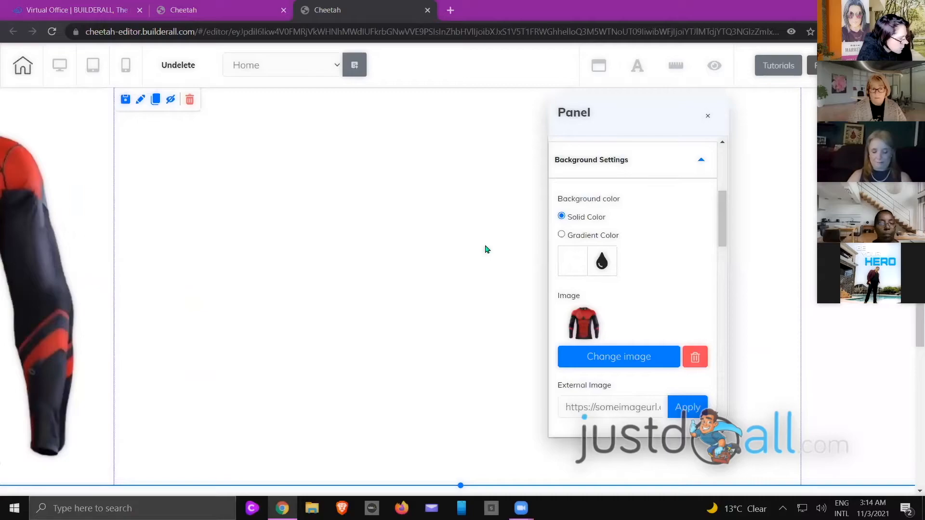
click(588, 166)
click(602, 163)
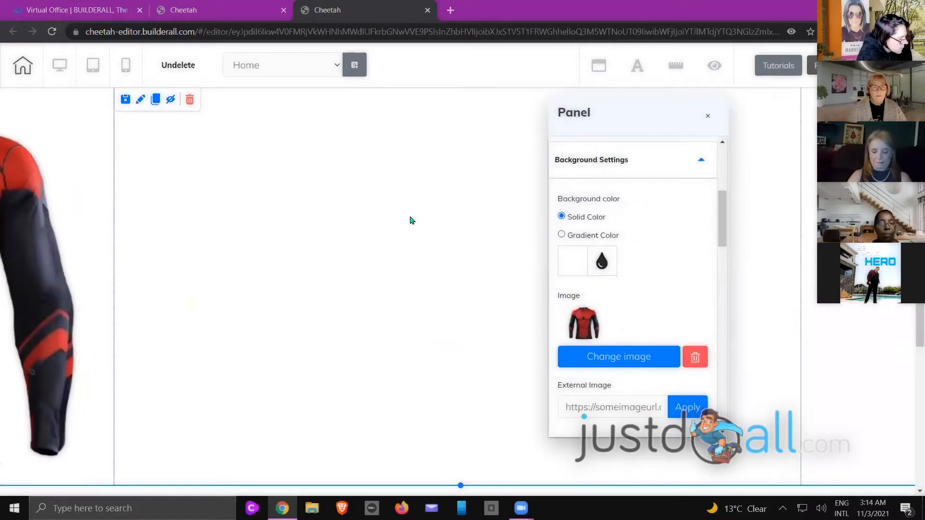
scroll(614, 266, down, 5)
click(634, 340)
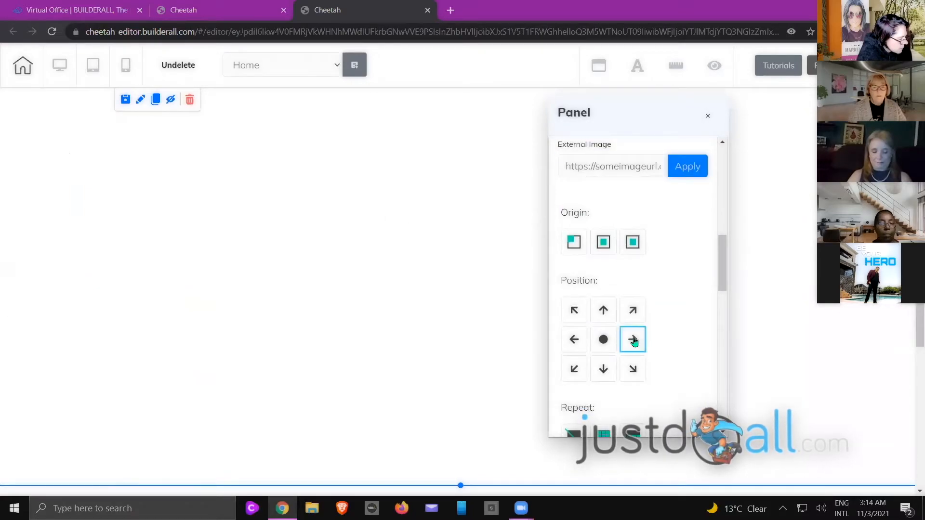
click(574, 339)
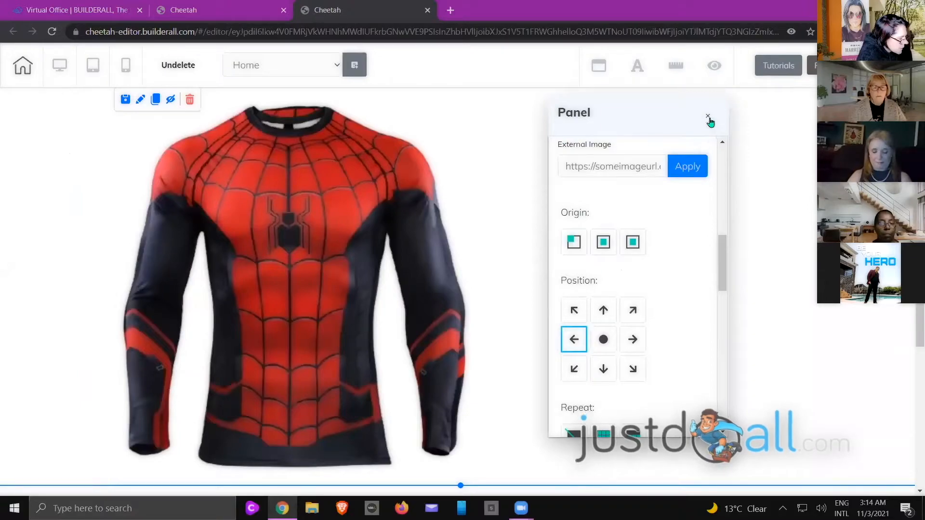
click(709, 118)
Compare the size and placement of the shirt images in the front and back panels
scroll(847, 443, down, 5)
click(599, 337)
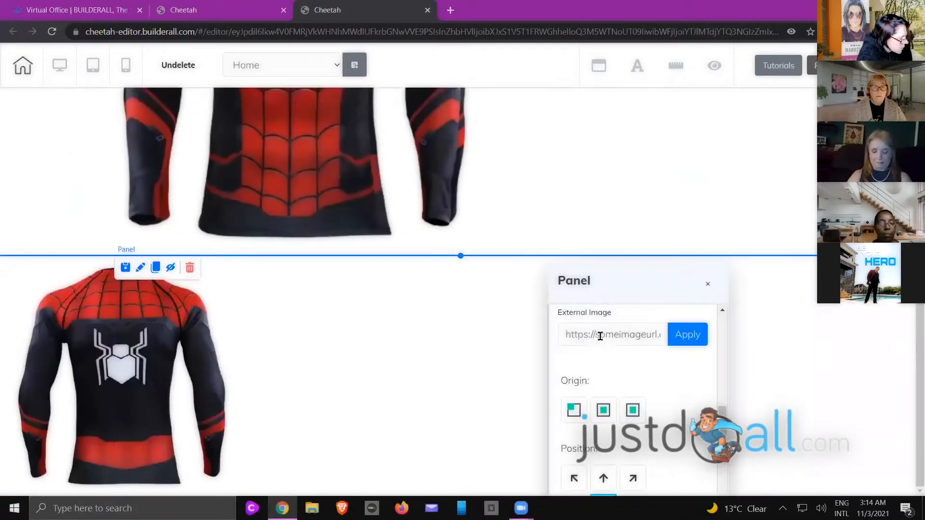
click(605, 219)
scroll(503, 250, up, 4)
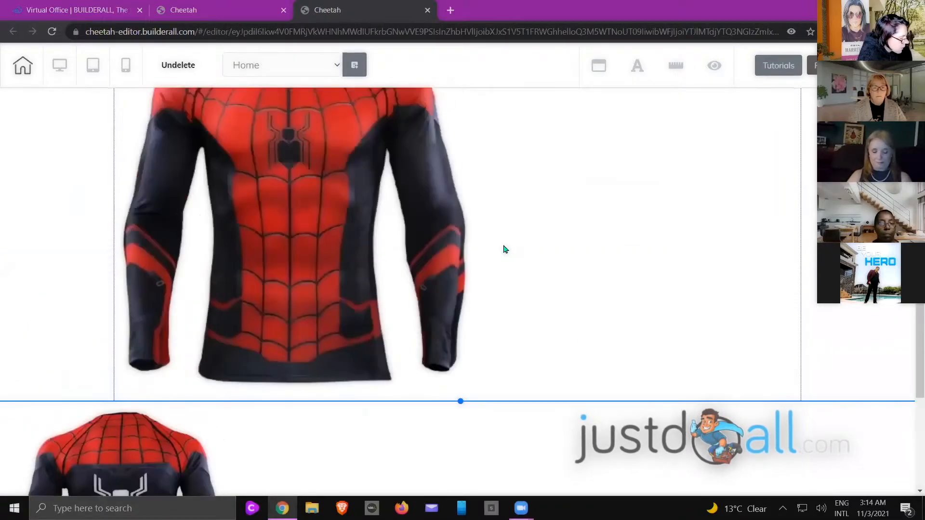
scroll(503, 268, down, 4)
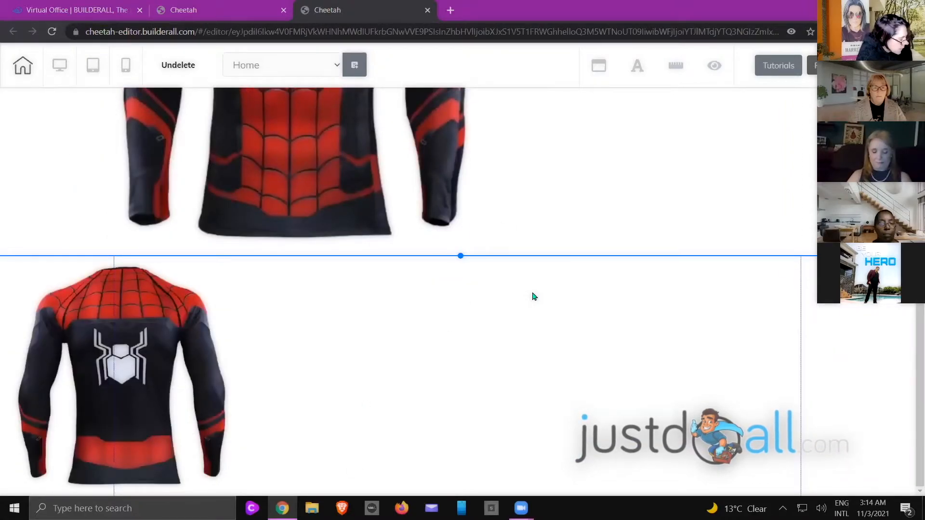
scroll(537, 285, up, 5)
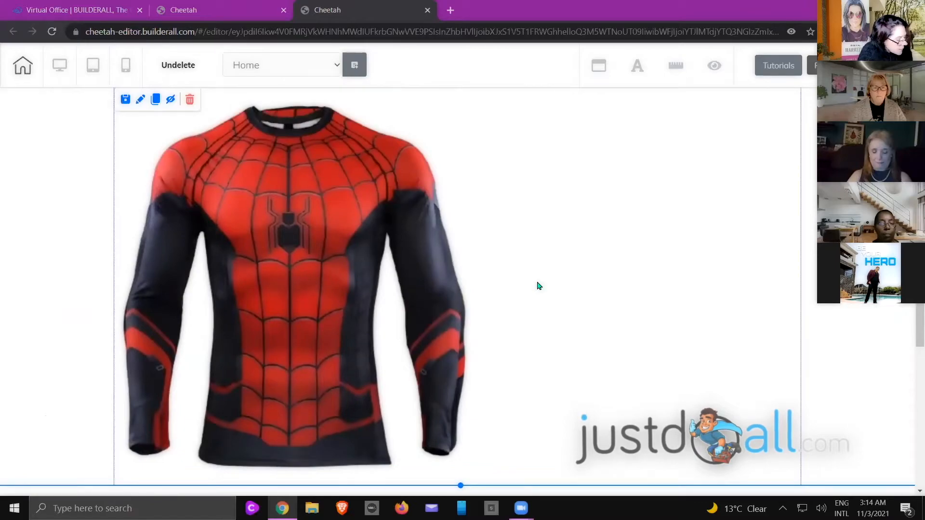
scroll(328, 236, down, 5)
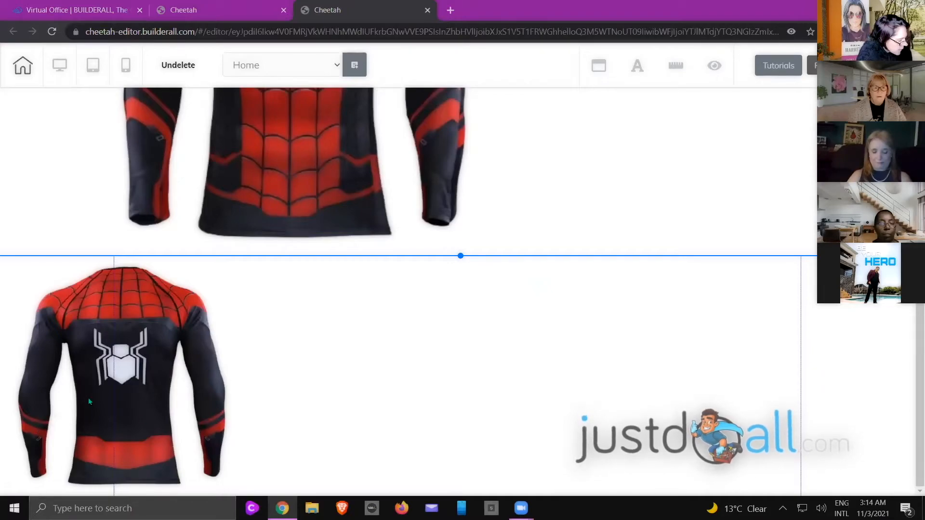
scroll(138, 370, up, 5)
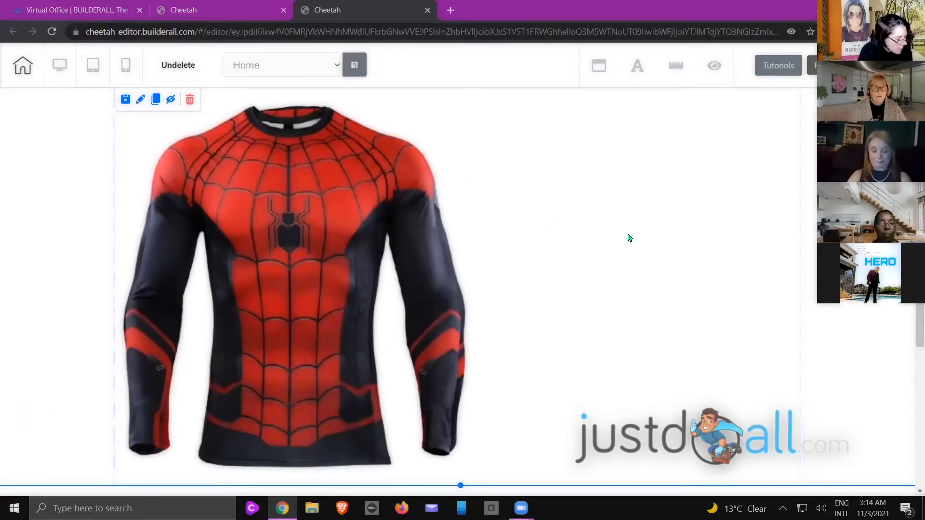
Set the shirt-front panel's background image to the upper-left origin, centre position and small centred size option
double_click(536, 201)
scroll(663, 227, up, 5)
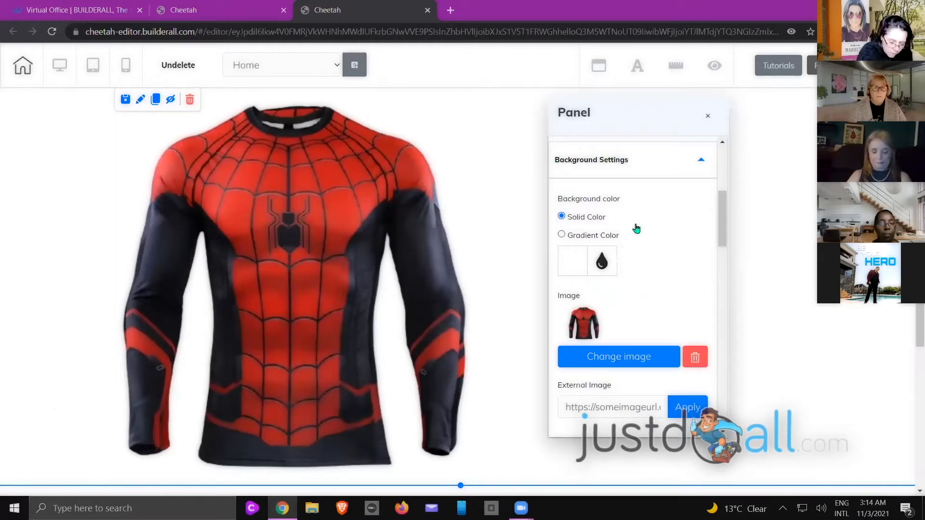
scroll(636, 227, down, 5)
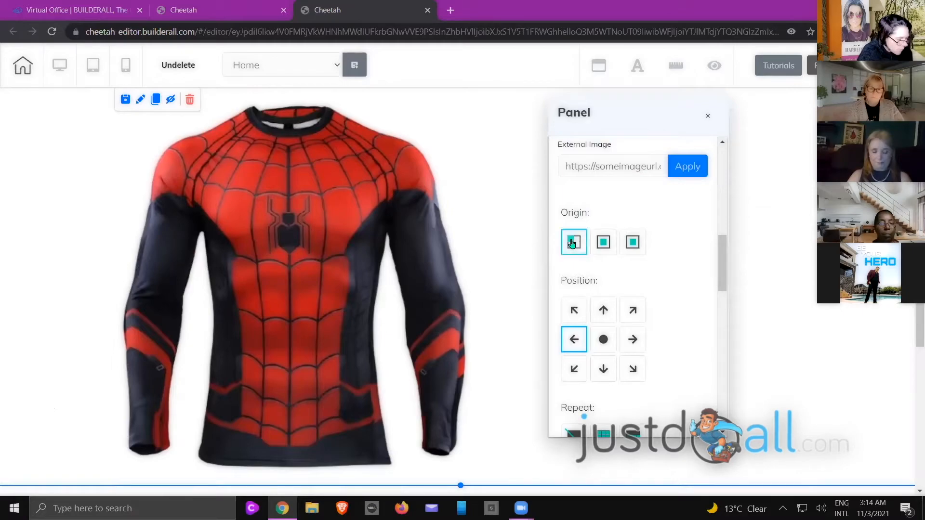
scroll(572, 242, down, 1)
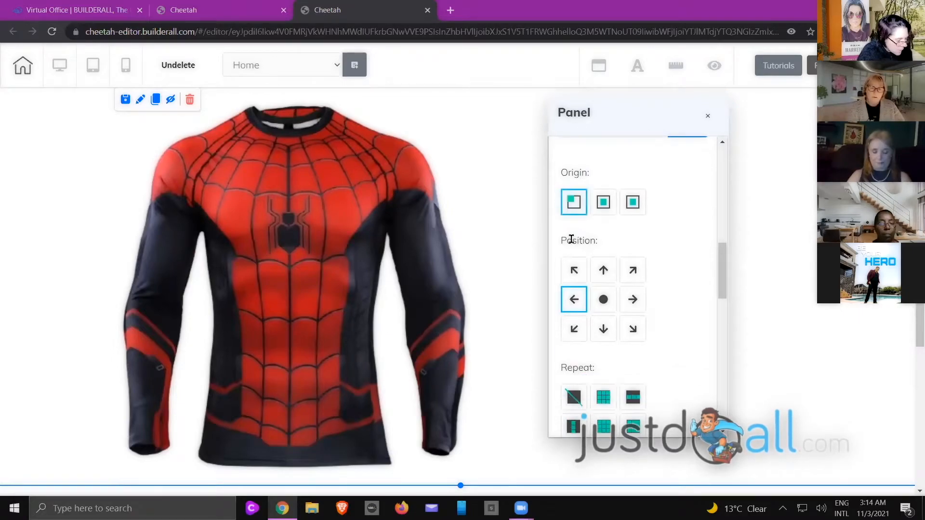
click(602, 301)
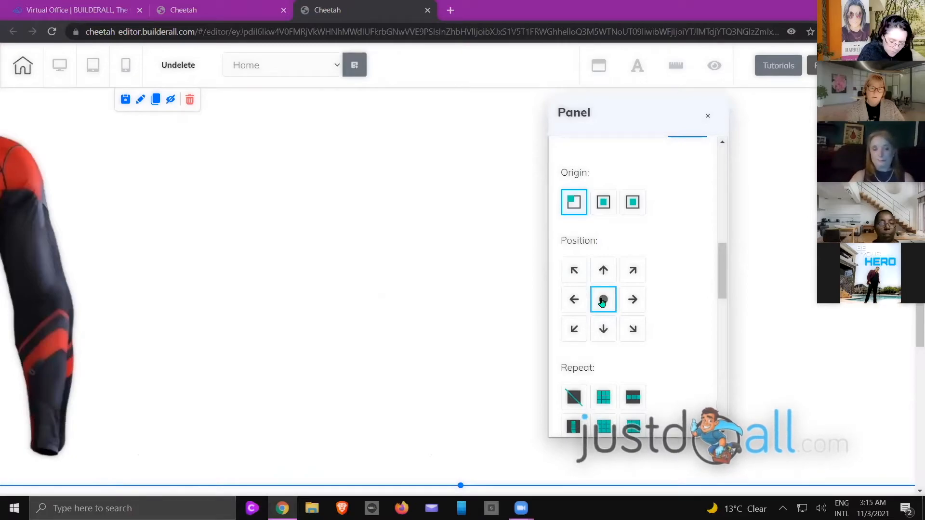
scroll(602, 301, down, 3)
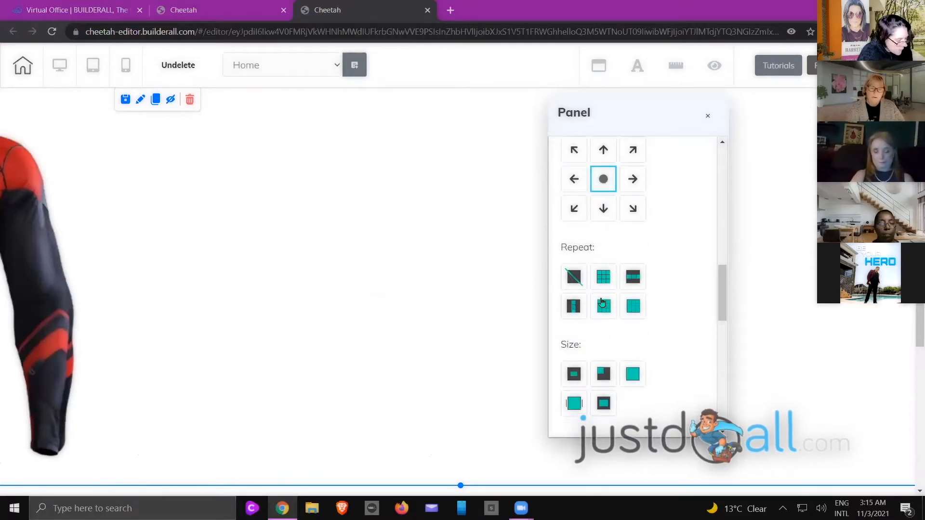
click(570, 375)
scroll(623, 330, down, 5)
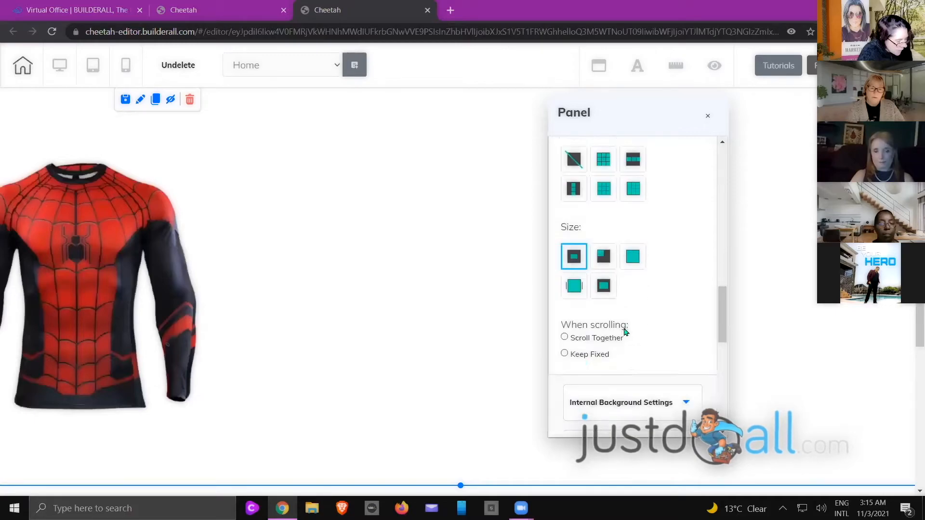
Set the shirt-front panel's background image to Keep Fixed when scrolling and check how it moves against the back panel
click(565, 270)
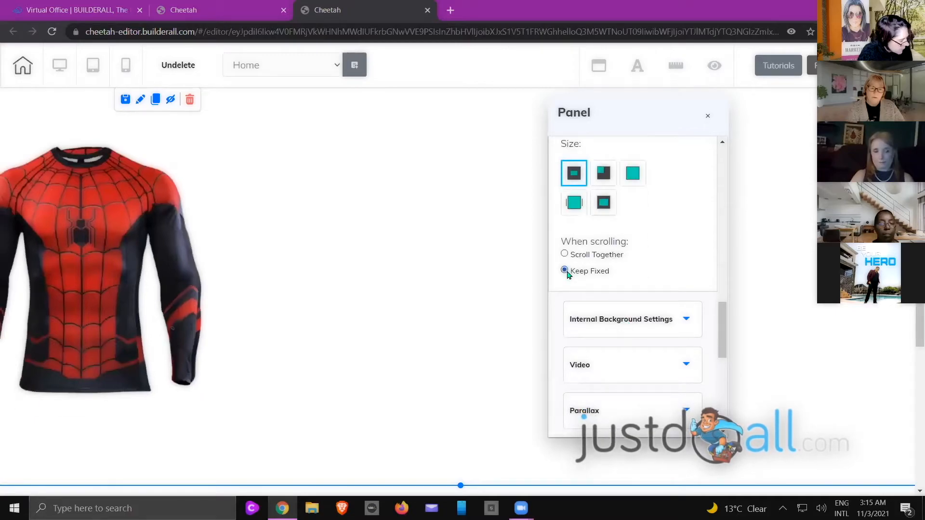
click(458, 281)
scroll(458, 284, down, 5)
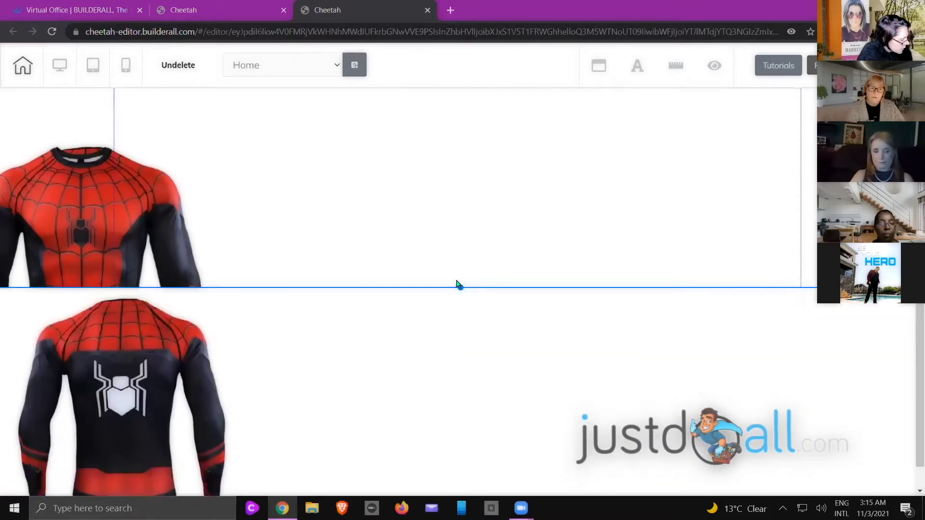
Set the shirt-back panel's background image to the small centred size option
click(455, 344)
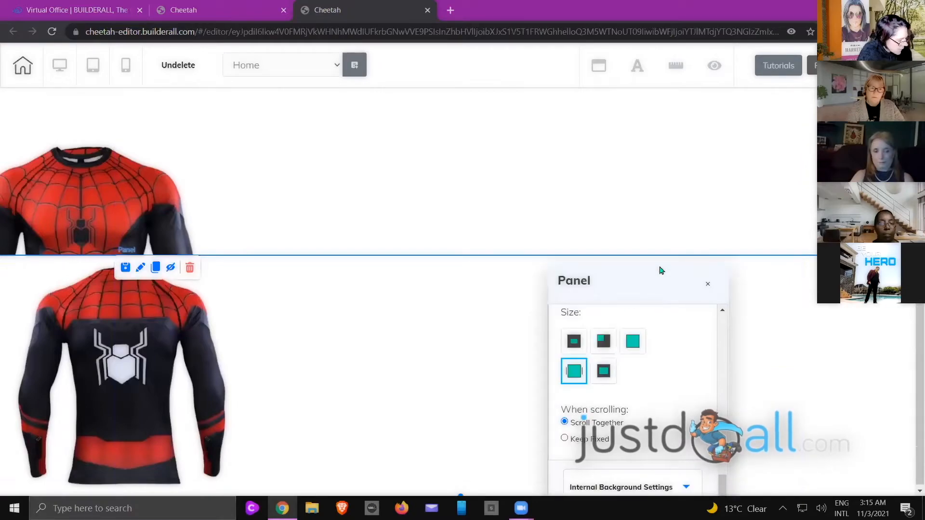
scroll(698, 246, up, 4)
scroll(699, 246, up, 4)
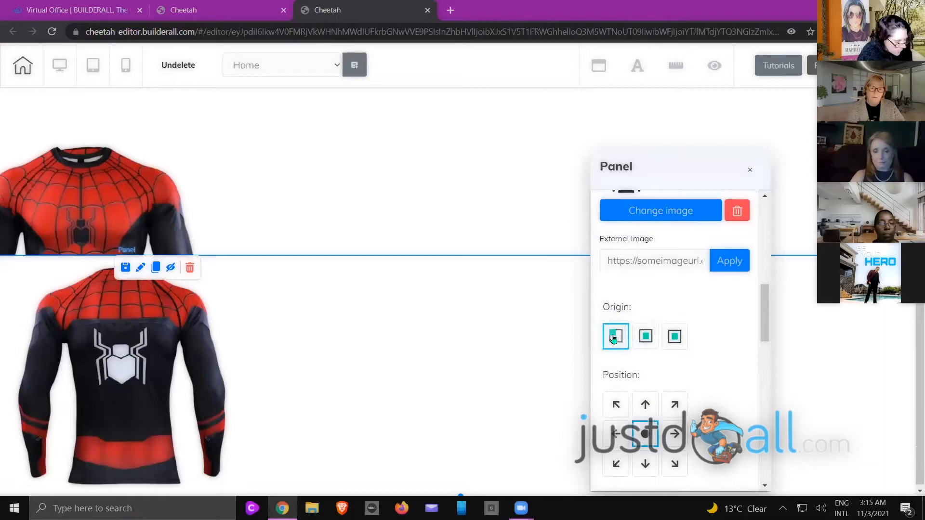
scroll(626, 333, down, 3)
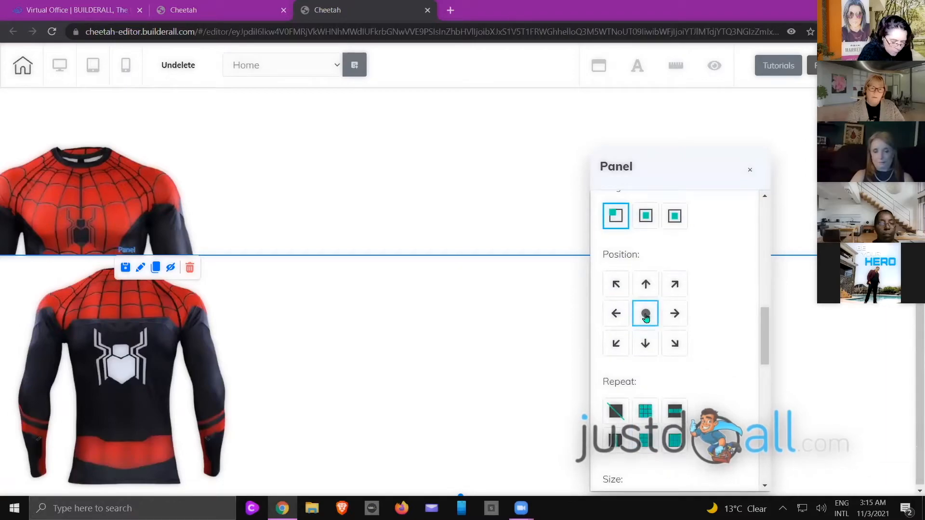
scroll(645, 316, down, 2)
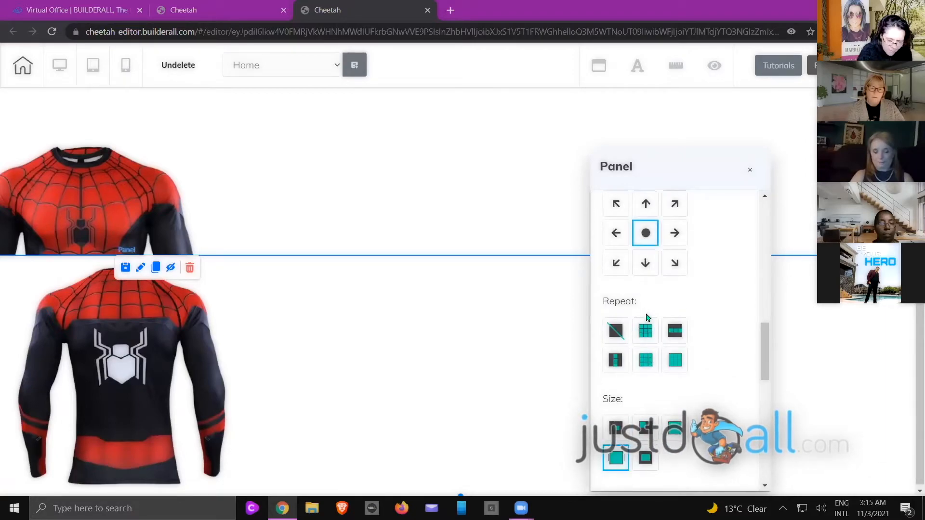
scroll(647, 316, up, 2)
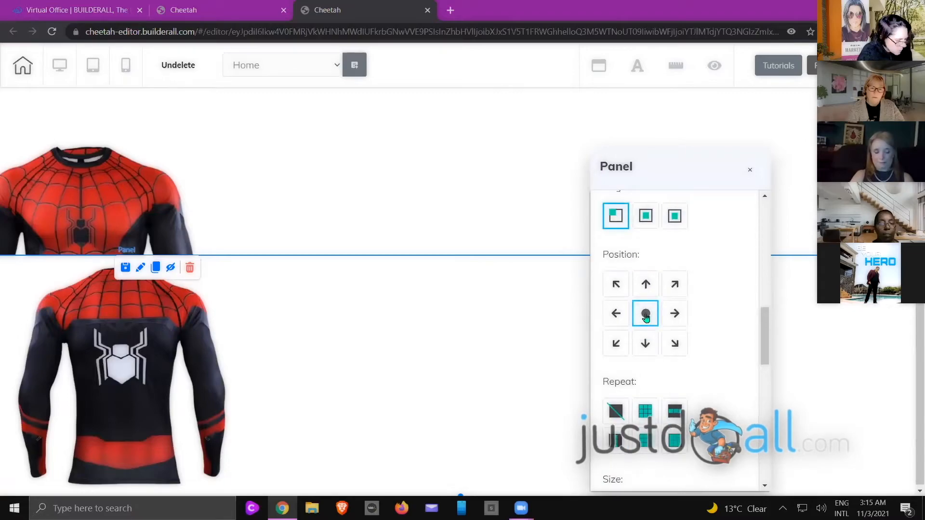
scroll(646, 316, up, 1)
scroll(646, 317, down, 4)
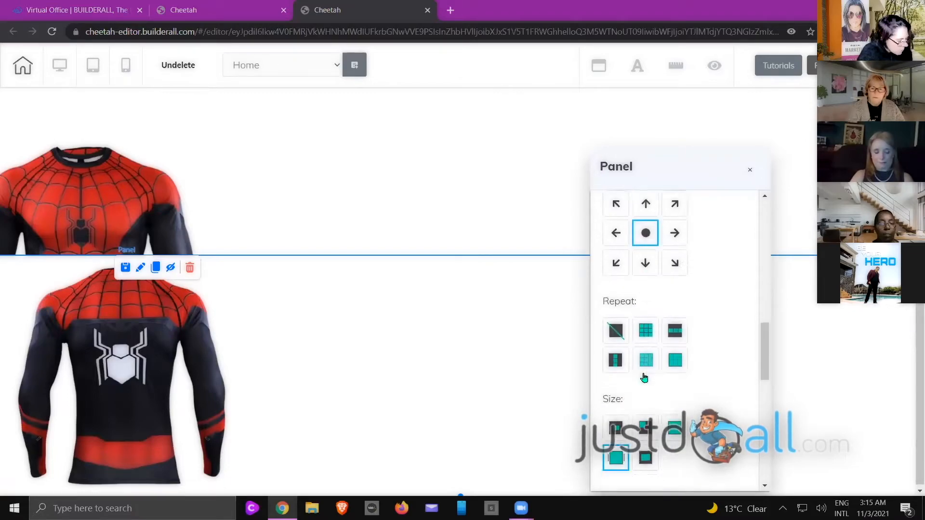
click(614, 389)
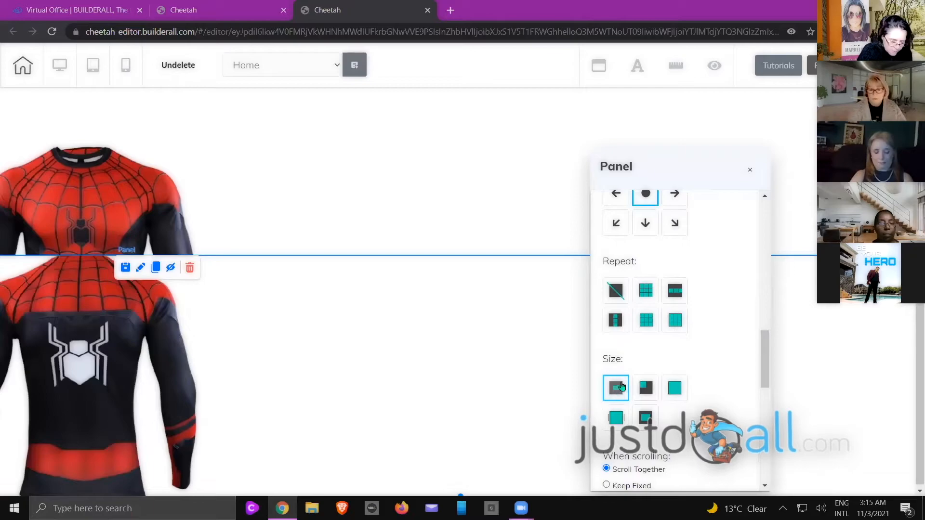
scroll(627, 382, down, 4)
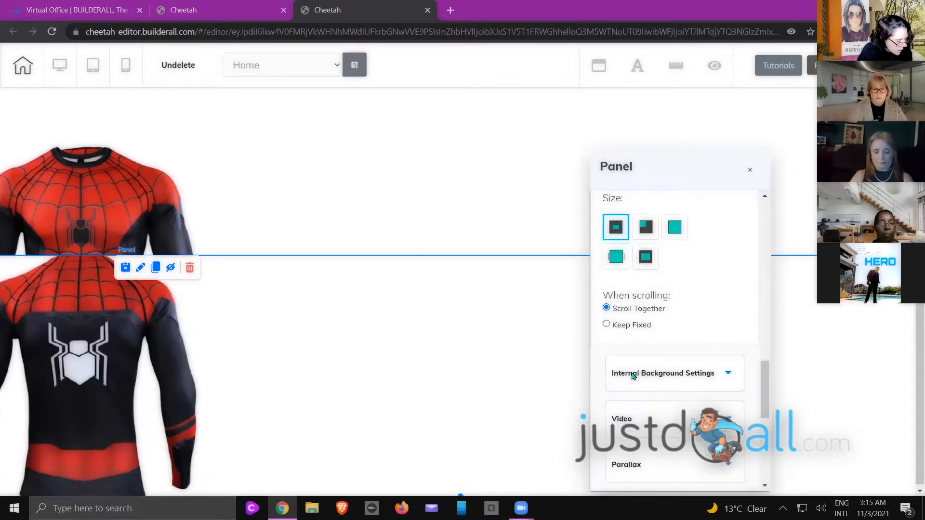
click(471, 336)
Try the middle-right position for the shirt-front panel's background image, ending on middle left
scroll(482, 265, up, 4)
scroll(525, 253, down, 1)
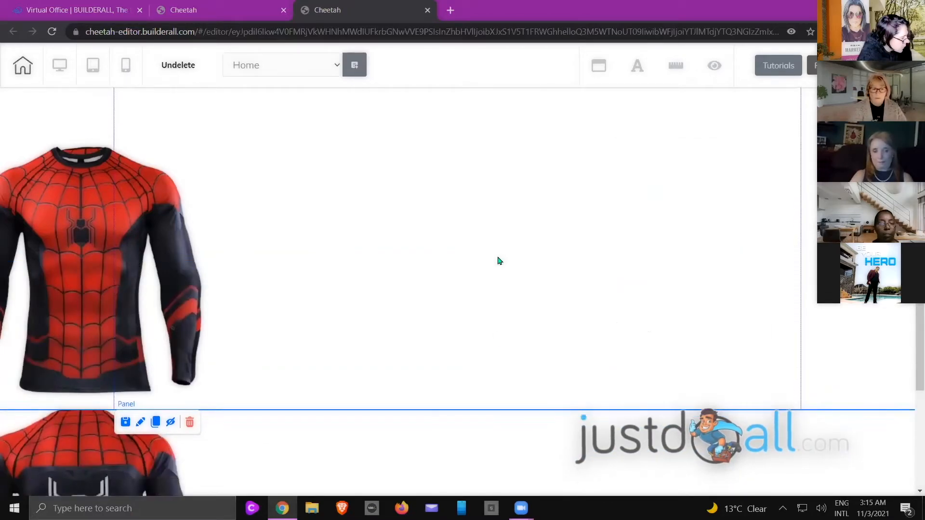
scroll(499, 262, down, 2)
scroll(193, 296, up, 3)
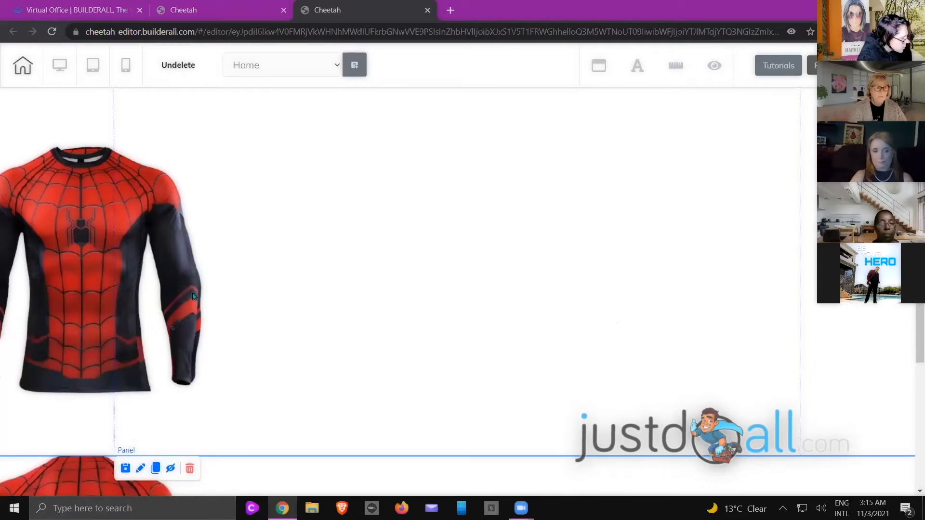
double_click(485, 230)
scroll(661, 227, up, 3)
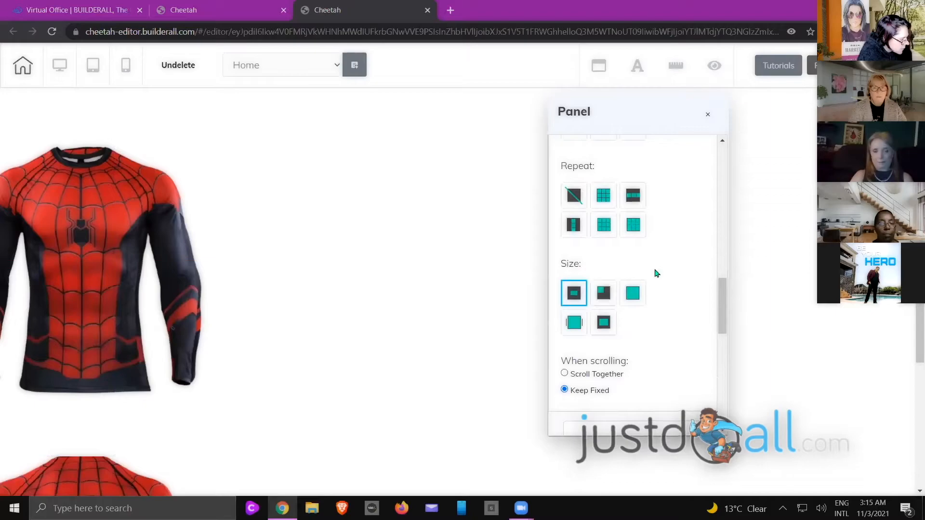
scroll(656, 274, up, 3)
click(634, 260)
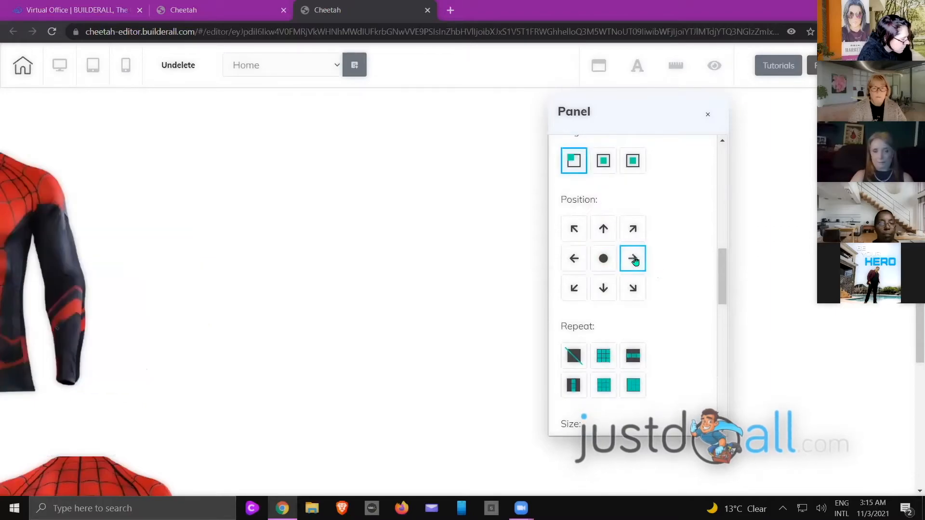
click(573, 260)
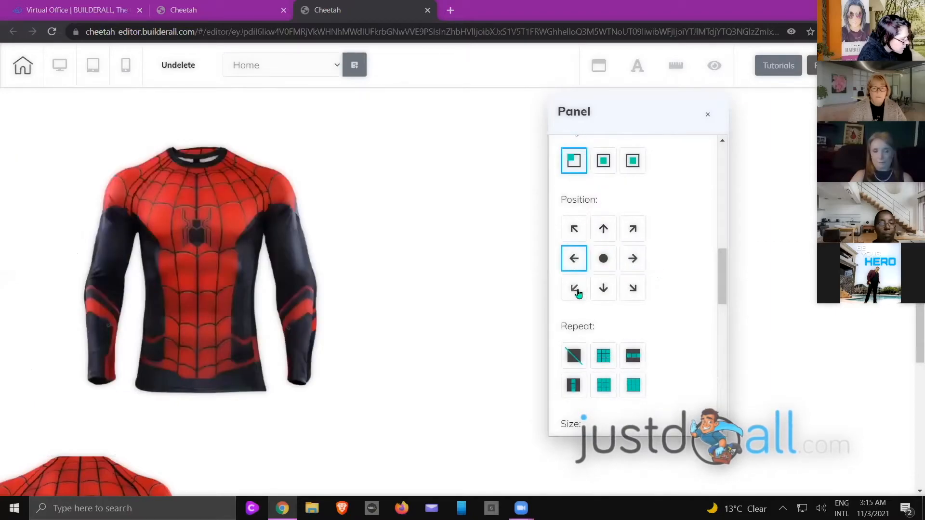
Set the shirt-back panel's background image to the middle-left position
click(399, 458)
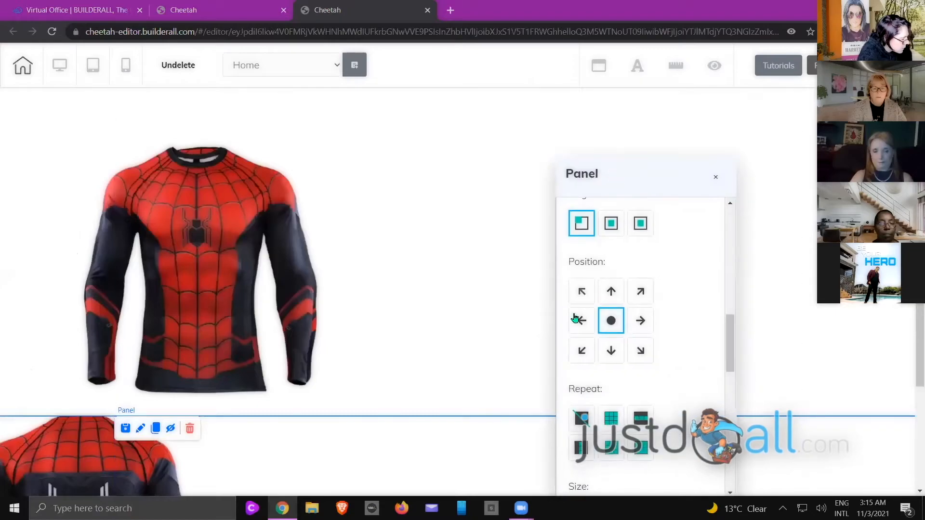
click(581, 320)
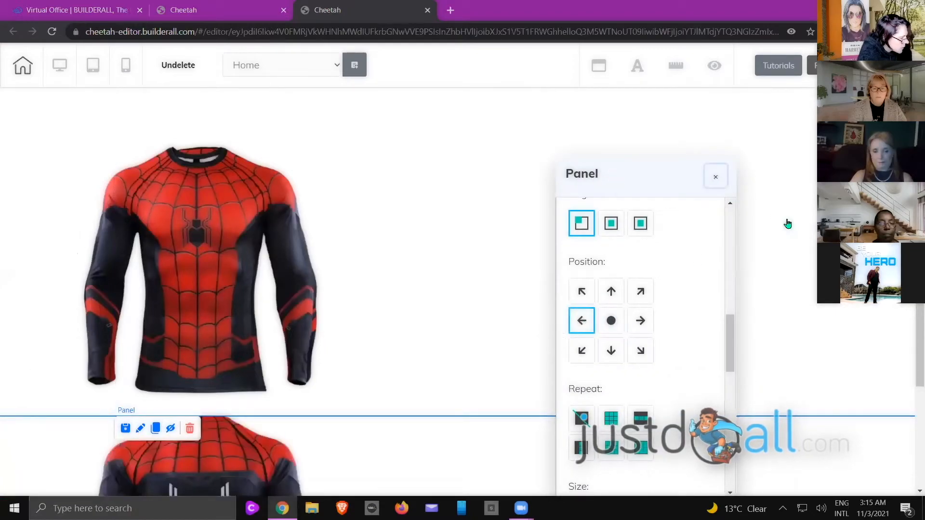
click(460, 250)
Examine how the front and back shirt images align and move relative to each other while scrolling the page
scroll(485, 248, down, 3)
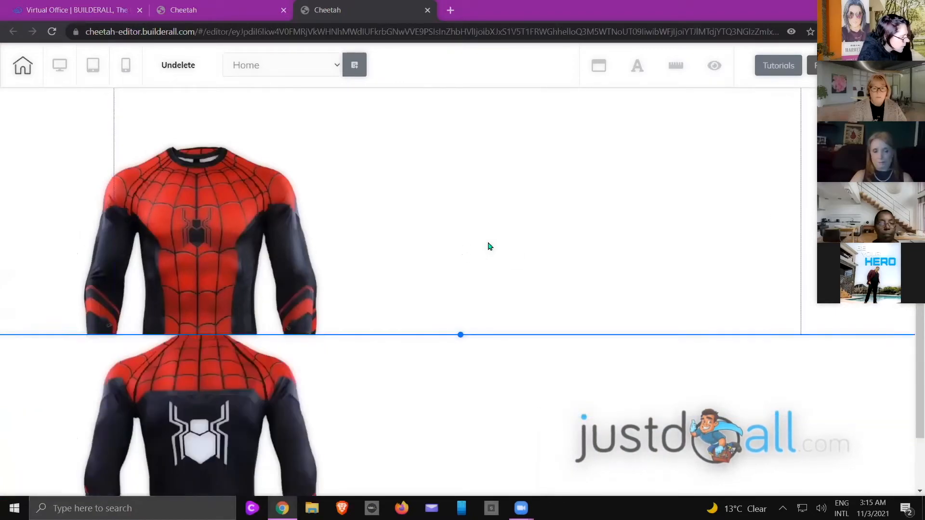
scroll(539, 215, up, 3)
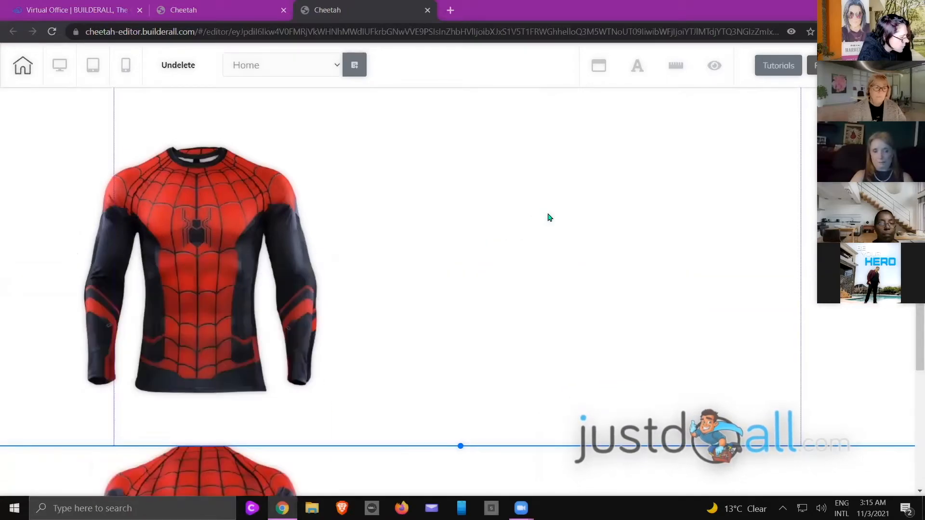
scroll(552, 216, down, 3)
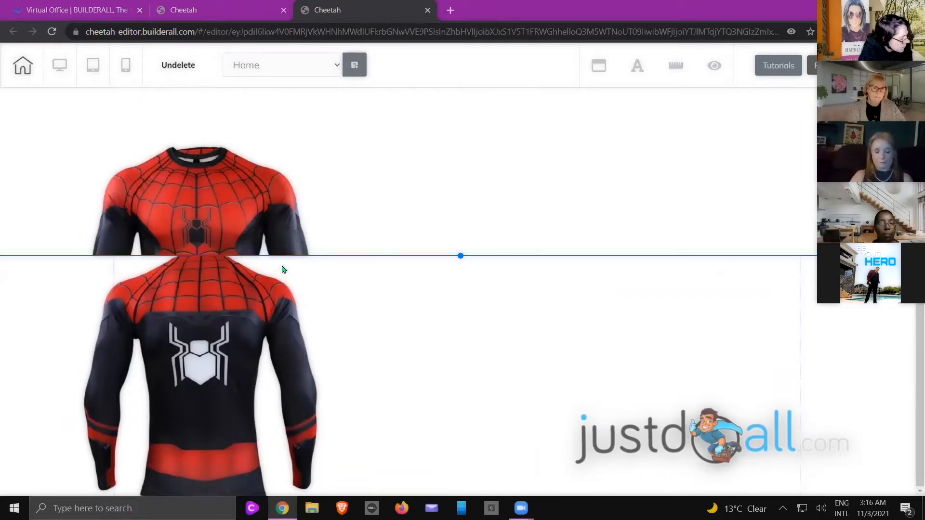
scroll(284, 269, up, 1)
scroll(310, 271, down, 1)
scroll(337, 260, up, 4)
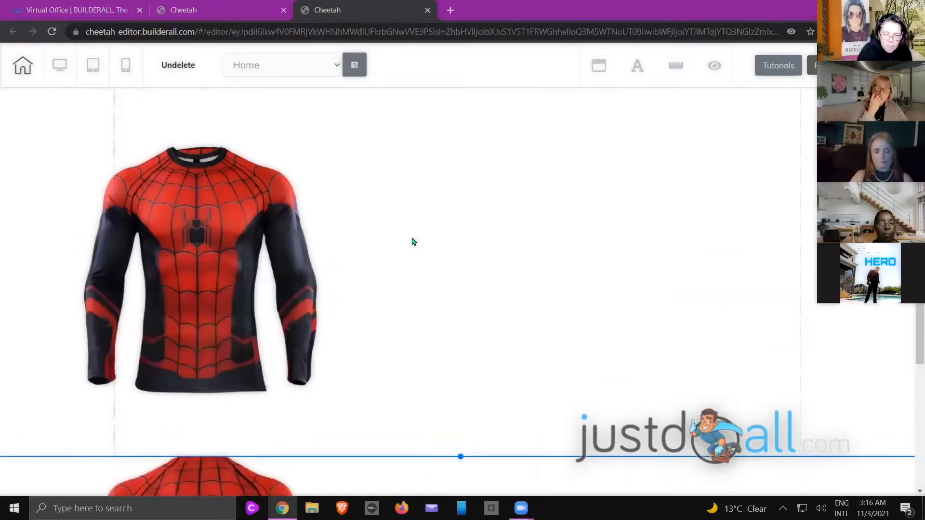
scroll(337, 307, down, 5)
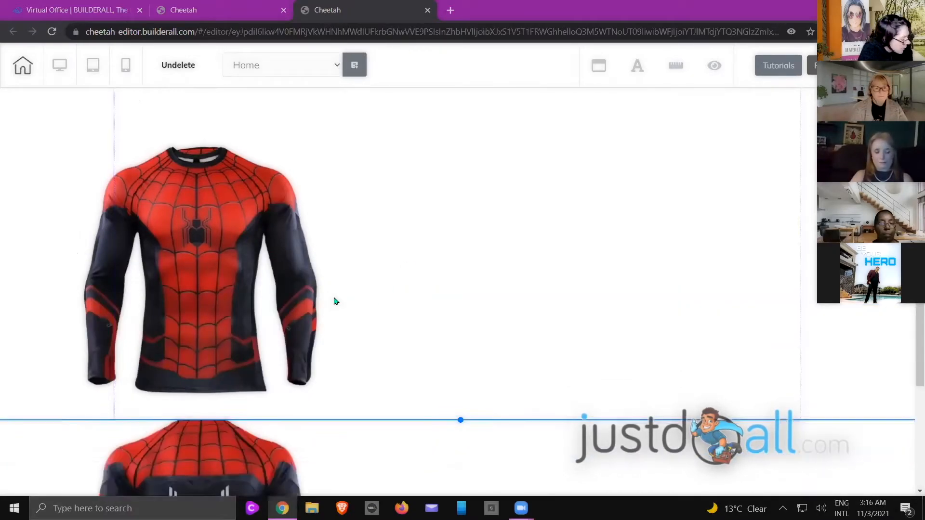
scroll(446, 254, up, 1)
scroll(453, 250, up, 3)
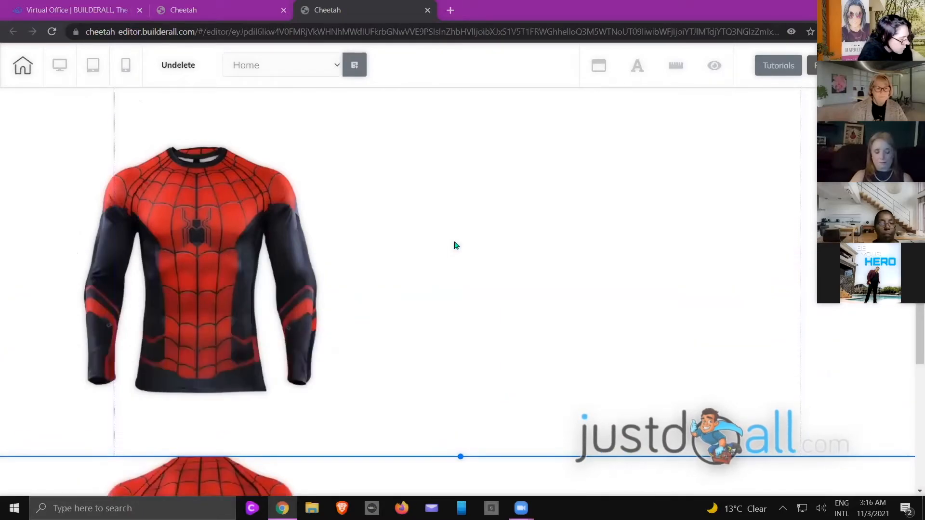
Check the shirt-front panel's scrolling setting, then set the shirt-back panel's background image to Keep Fixed and test the scroll effect
double_click(457, 245)
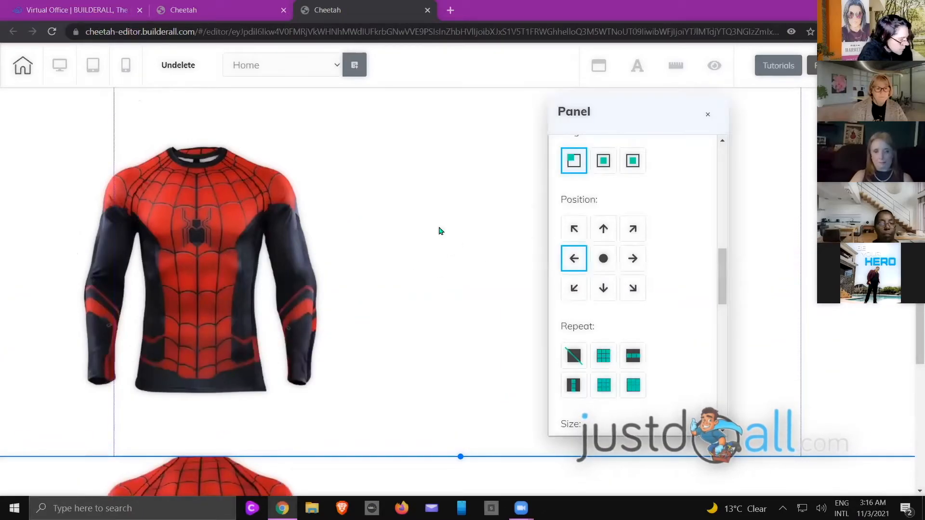
scroll(674, 237, down, 6)
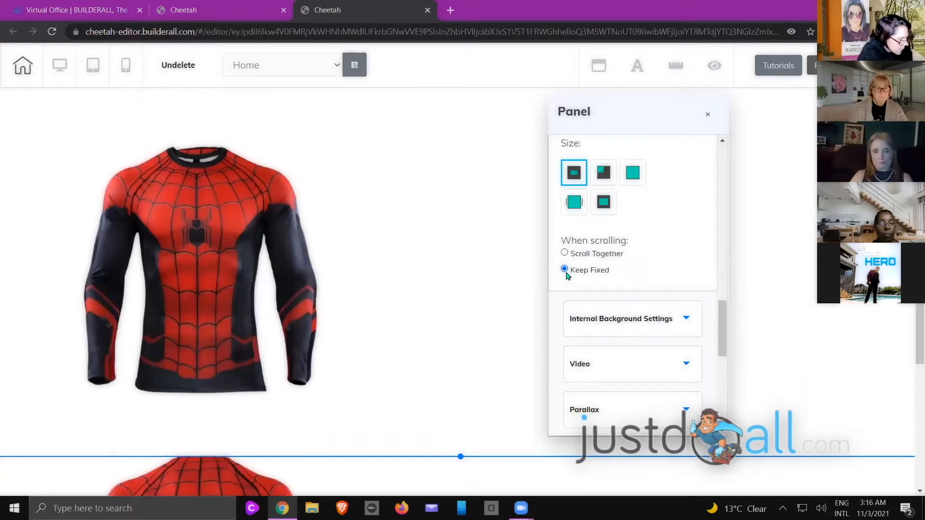
click(483, 269)
scroll(463, 331, down, 4)
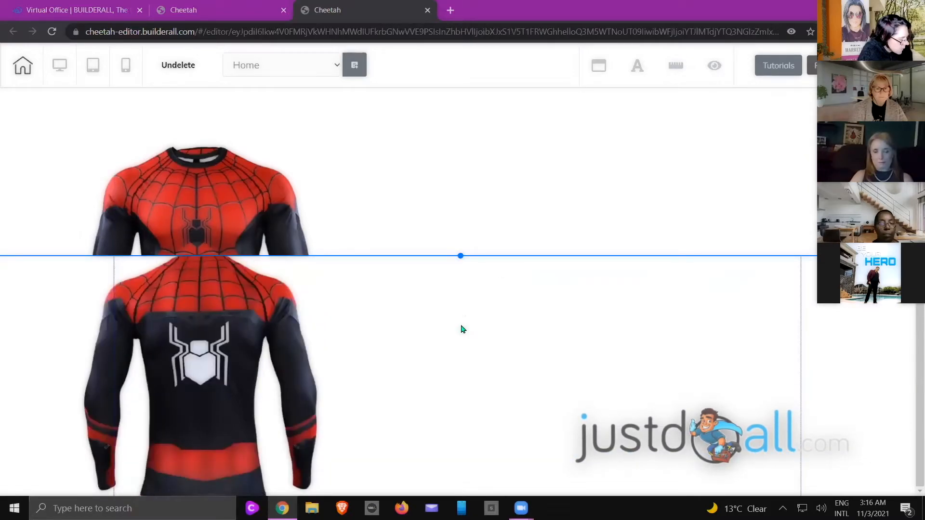
double_click(460, 330)
click(564, 439)
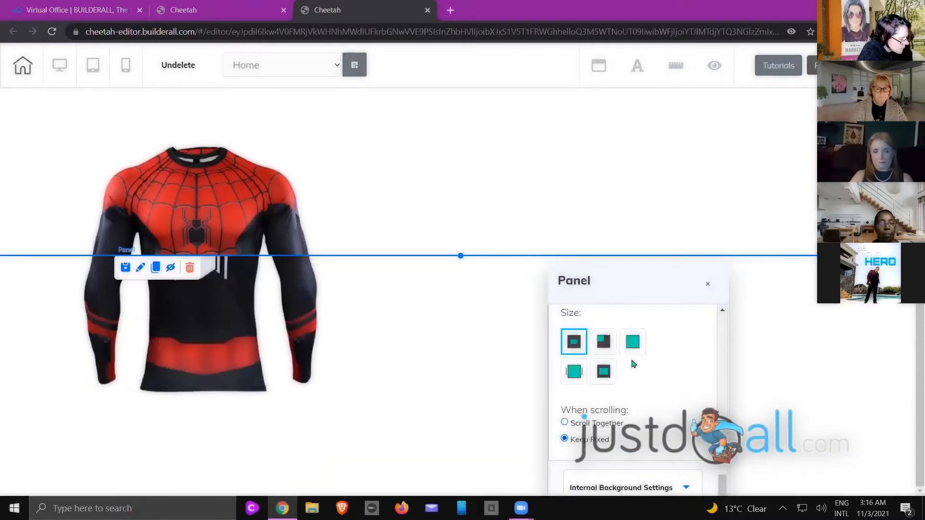
click(708, 284)
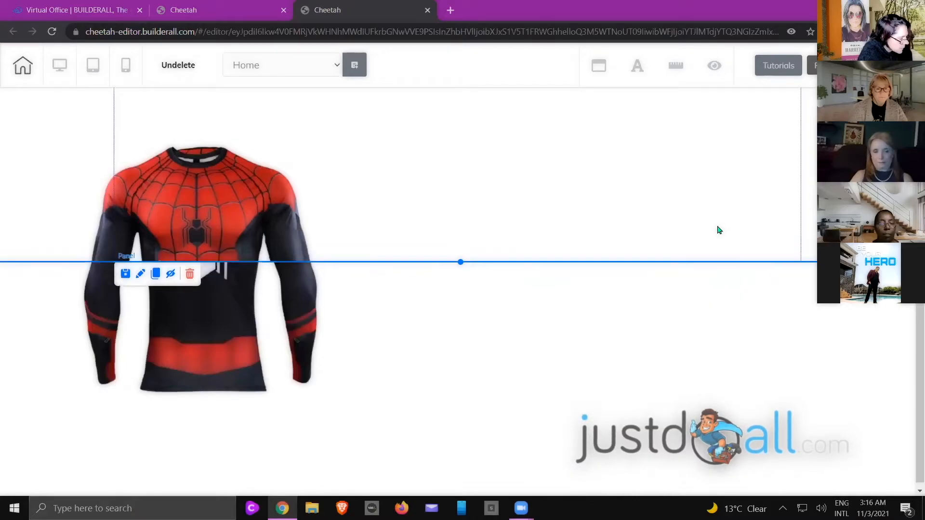
scroll(707, 237, up, 5)
scroll(714, 237, down, 4)
scroll(713, 237, down, 1)
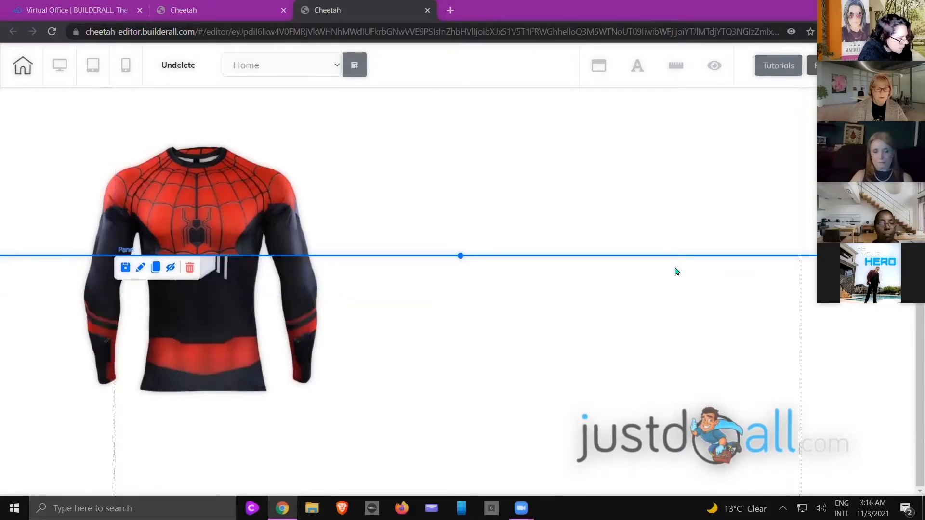
Add a new blank panel to the page and go to it below the shirt-back panel
click(906, 110)
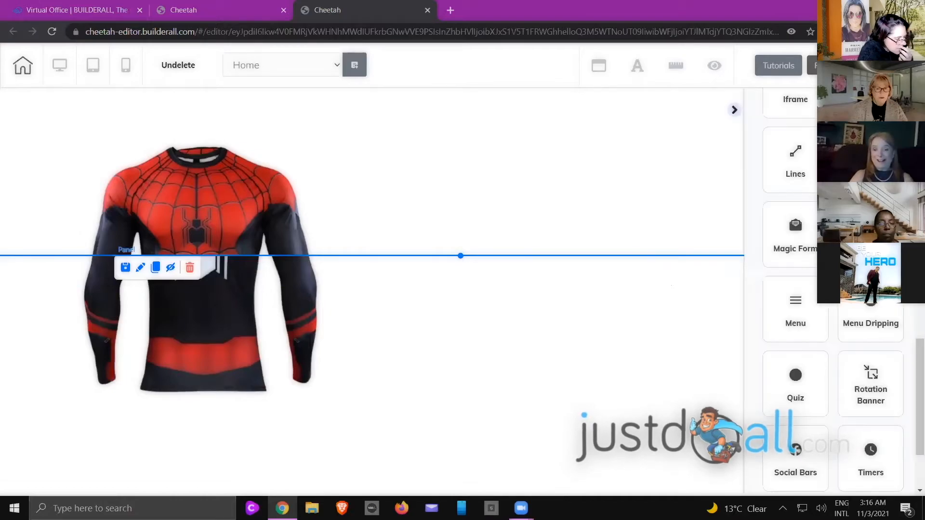
scroll(867, 192, up, 10)
click(802, 161)
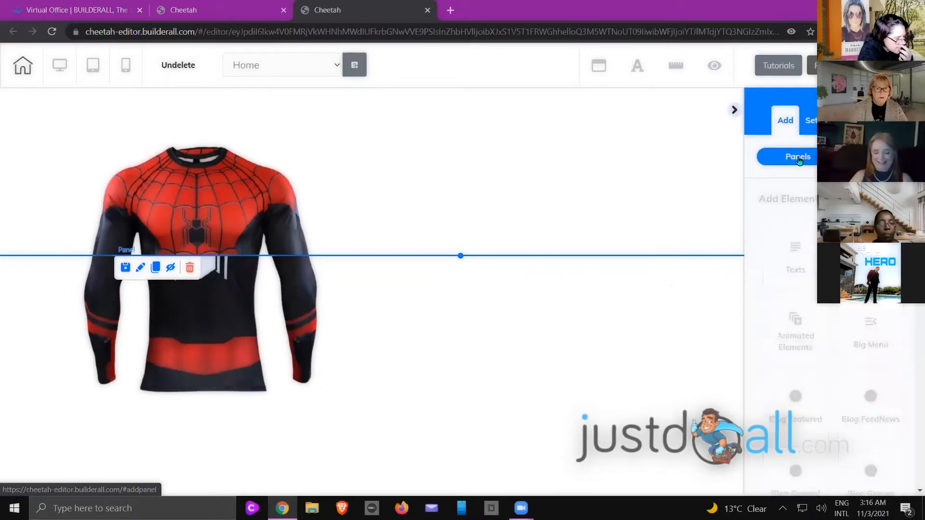
click(734, 114)
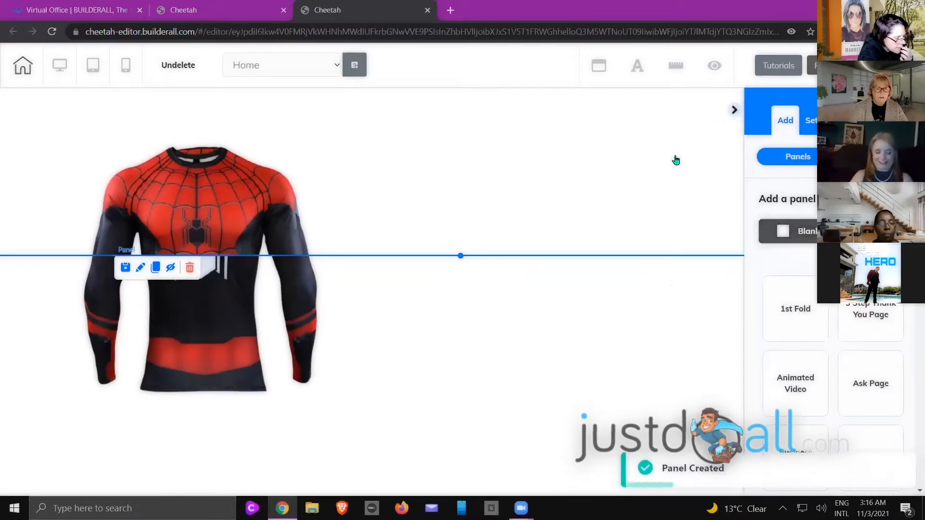
scroll(743, 180, up, 5)
scroll(752, 212, down, 8)
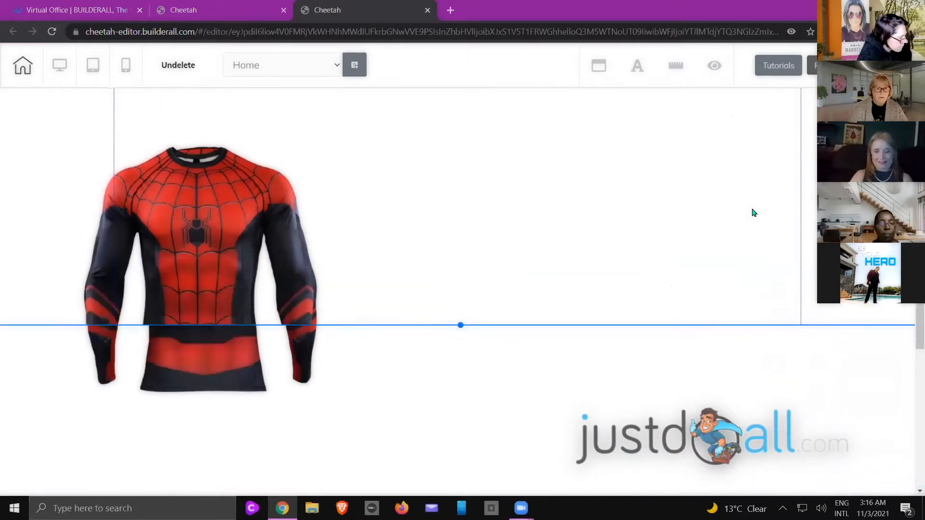
scroll(752, 212, up, 3)
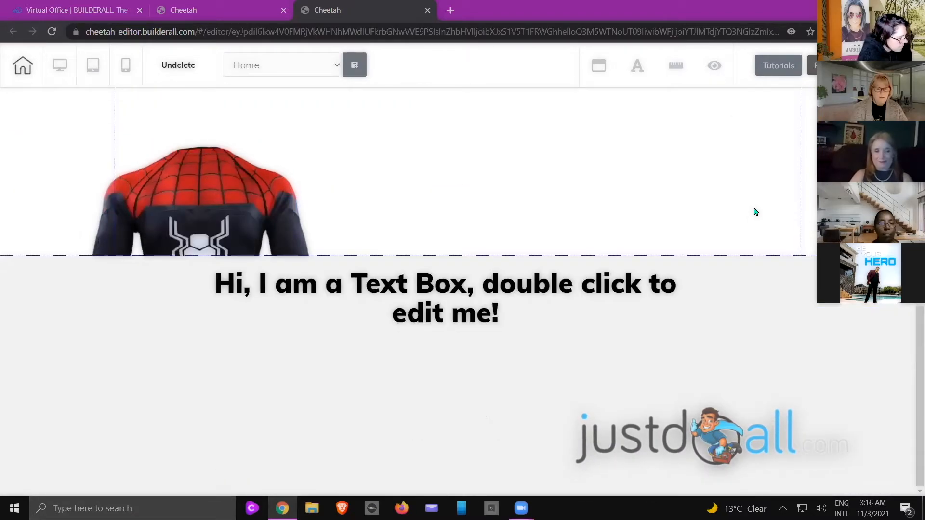
Delete the placeholder text box from the new blank panel and open that panel's settings
click(578, 287)
click(338, 256)
click(534, 301)
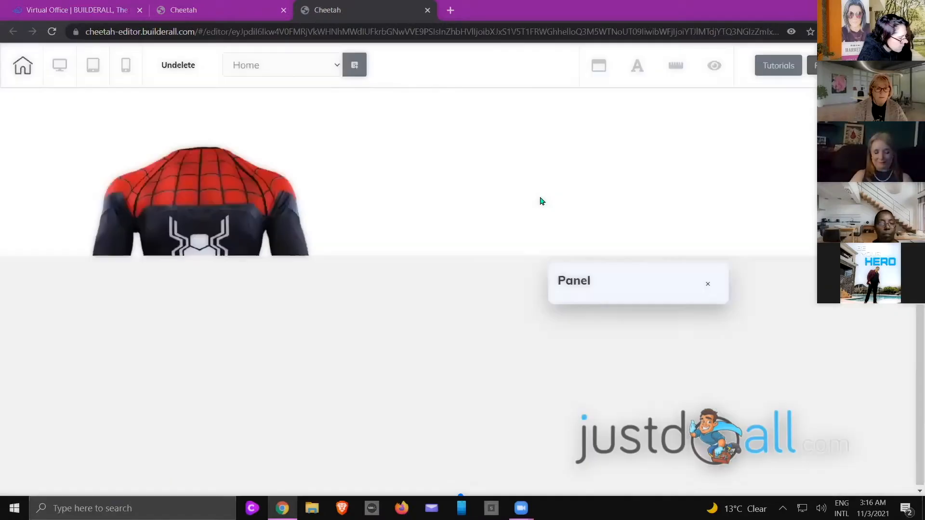
Extend the shirt-back panel downward to show the whole shirt, and check the front-to-back scroll effect
drag(458, 260, 433, 501)
scroll(735, 286, up, 5)
scroll(736, 285, up, 3)
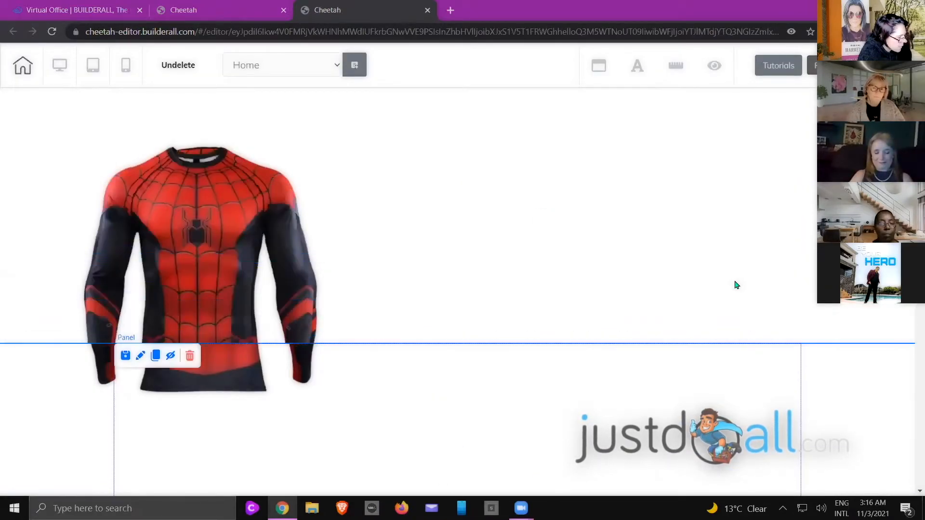
click(828, 65)
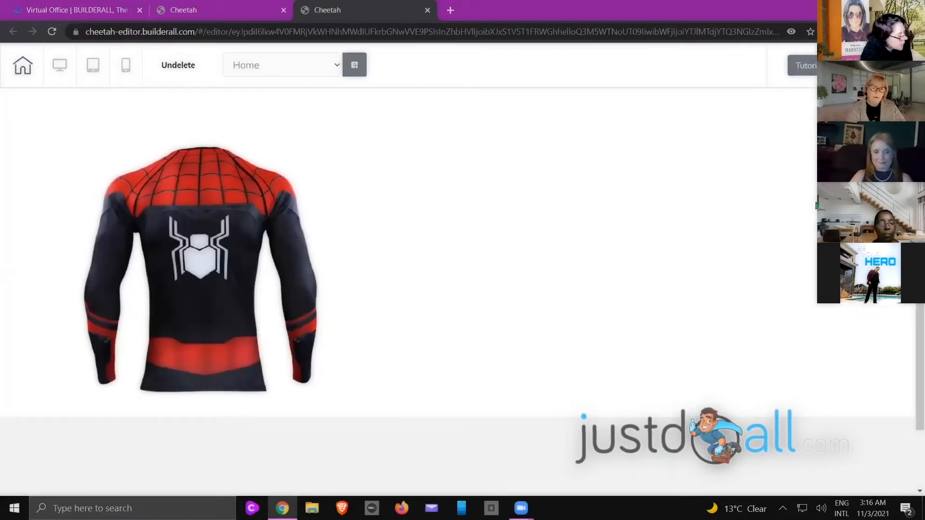
scroll(321, 391, down, 2)
scroll(321, 392, up, 6)
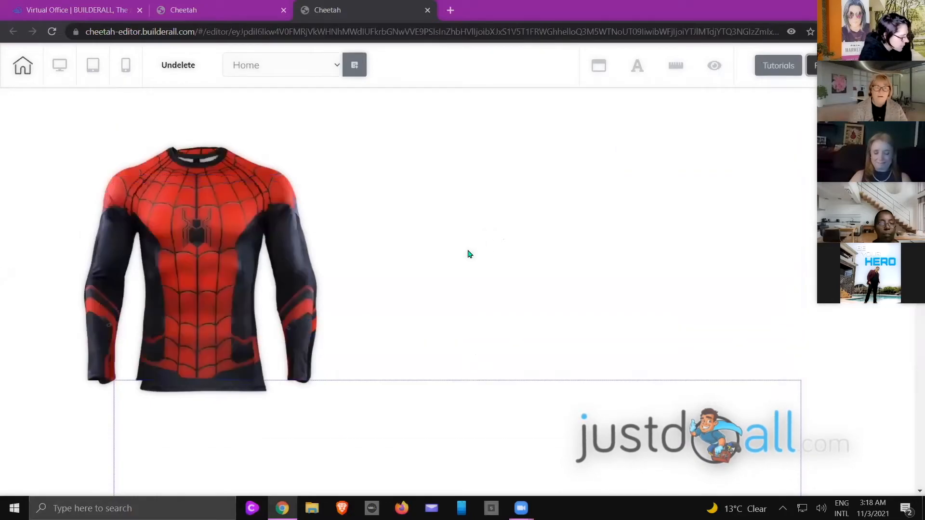
Shorten the shirt-front panel so it ends just below the hem of the shirt
mouse_move(449, 334)
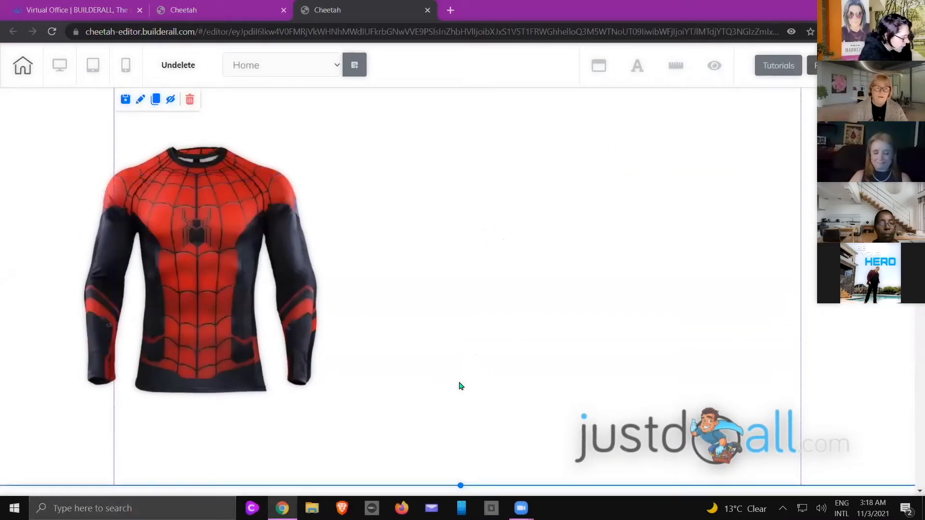
drag(460, 486, 459, 388)
drag(460, 486, 482, 402)
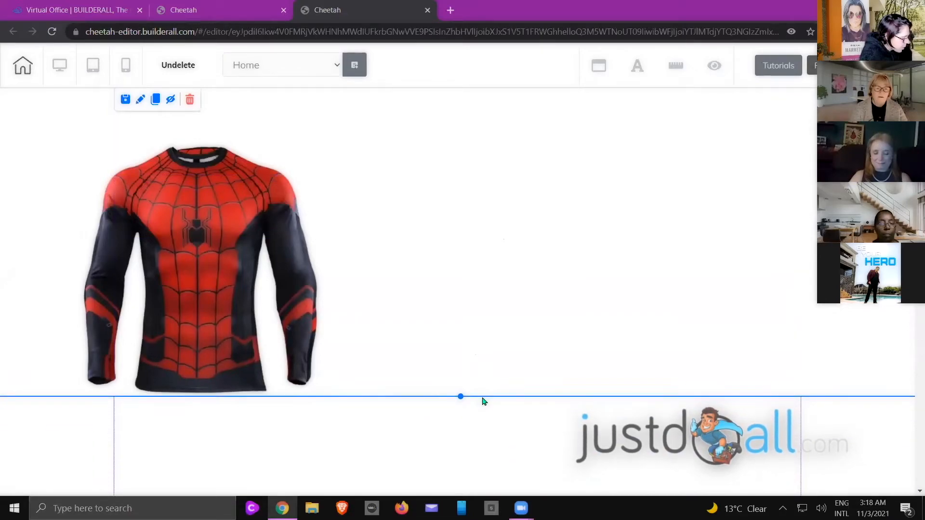
scroll(621, 279, down, 5)
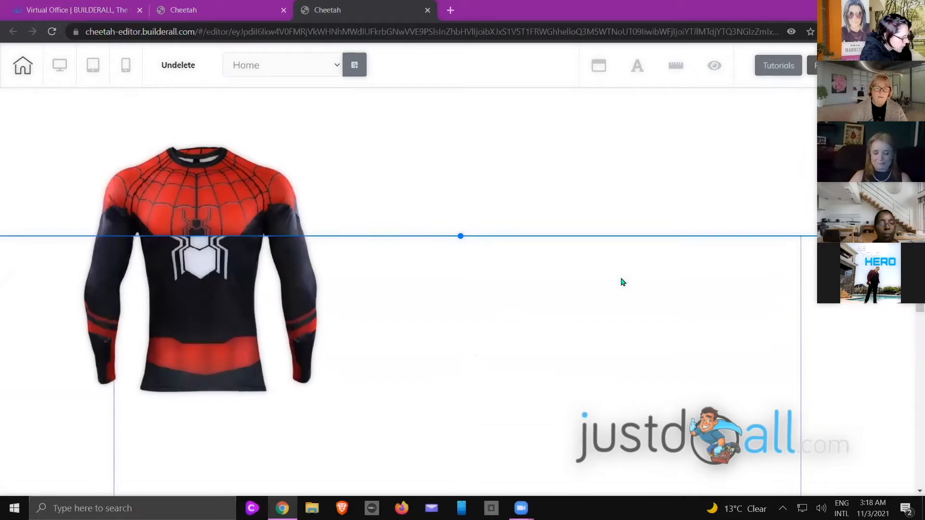
scroll(585, 314, down, 1)
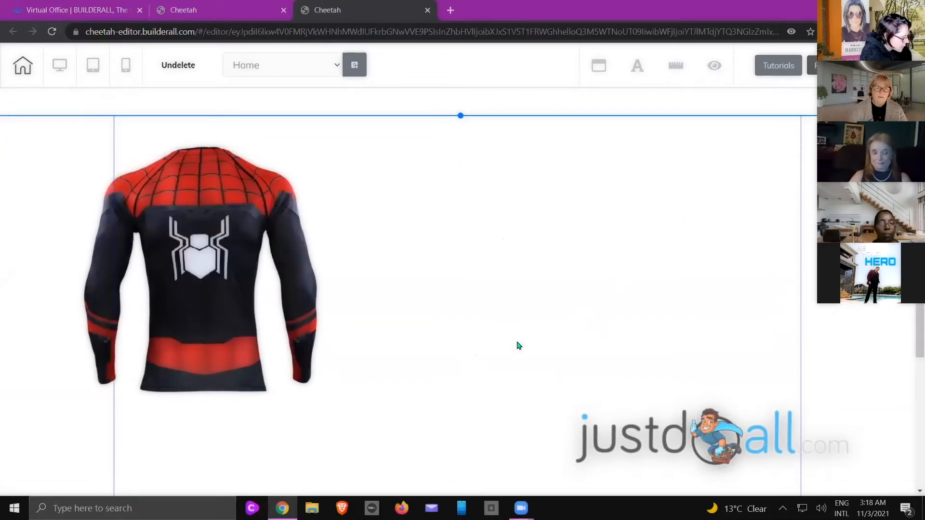
Shorten the shirt-back panel so it ends just below the shirt's hem, and test the front-to-back transition by scrolling
scroll(617, 398, down, 5)
scroll(536, 377, up, 1)
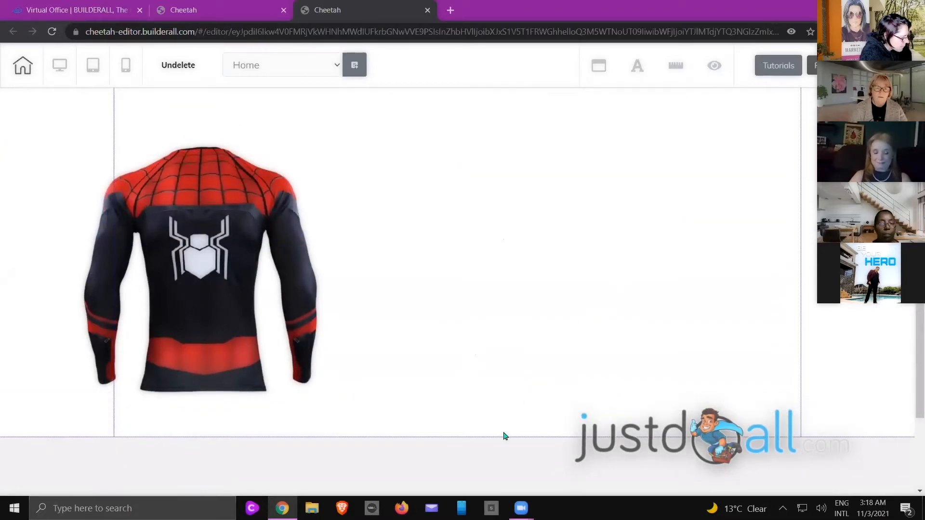
mouse_move(462, 436)
mouse_down()
mouse_move(464, 401)
mouse_move(452, 472)
mouse_move(458, 438)
mouse_up()
scroll(470, 430, up, 3)
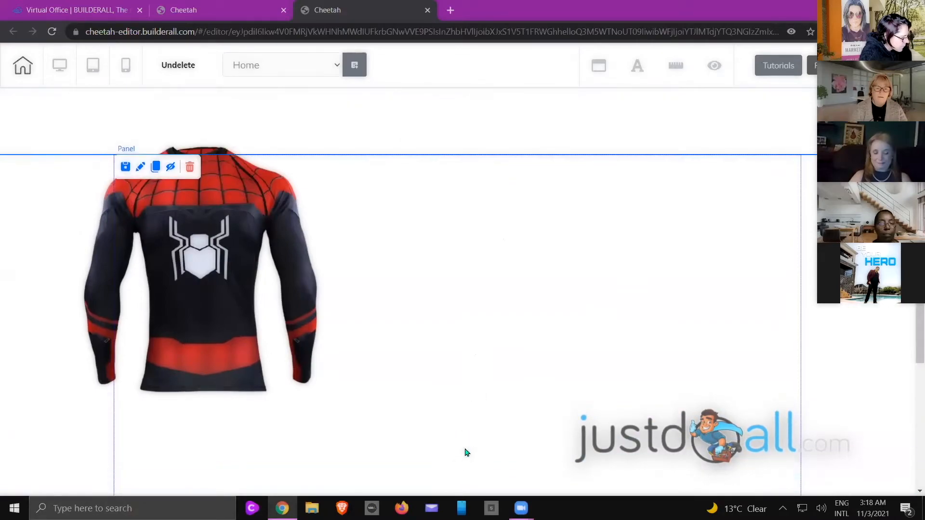
scroll(466, 452, down, 1)
scroll(447, 484, down, 1)
drag(458, 479, 471, 420)
scroll(471, 421, up, 2)
scroll(468, 465, down, 1)
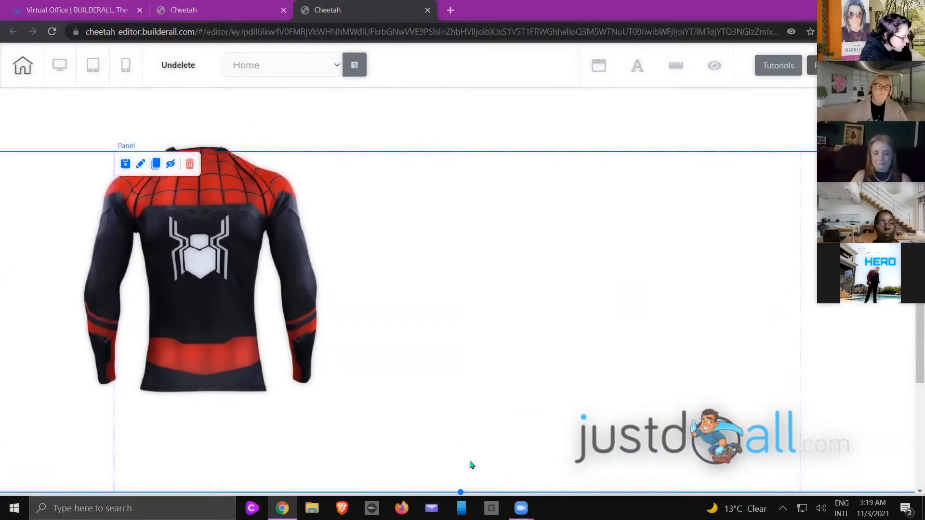
drag(460, 456, 464, 406)
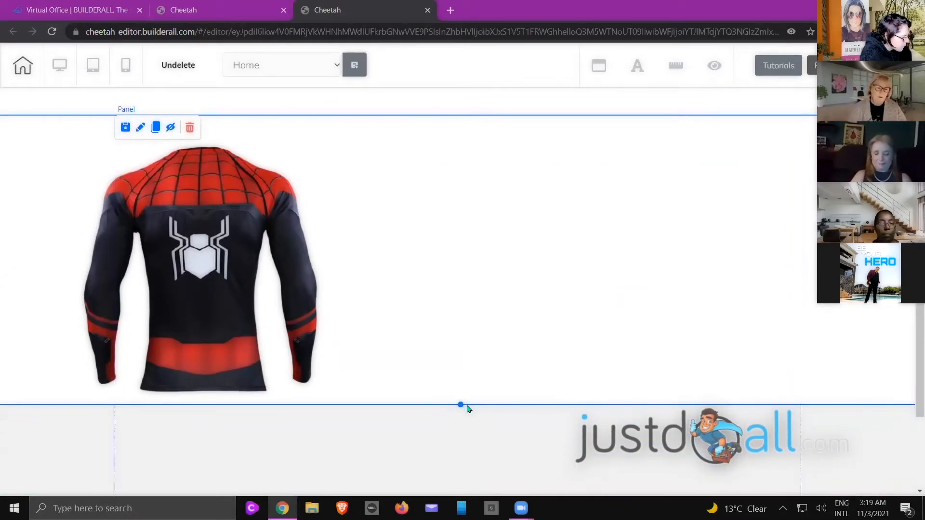
scroll(469, 411, up, 2)
scroll(467, 411, down, 2)
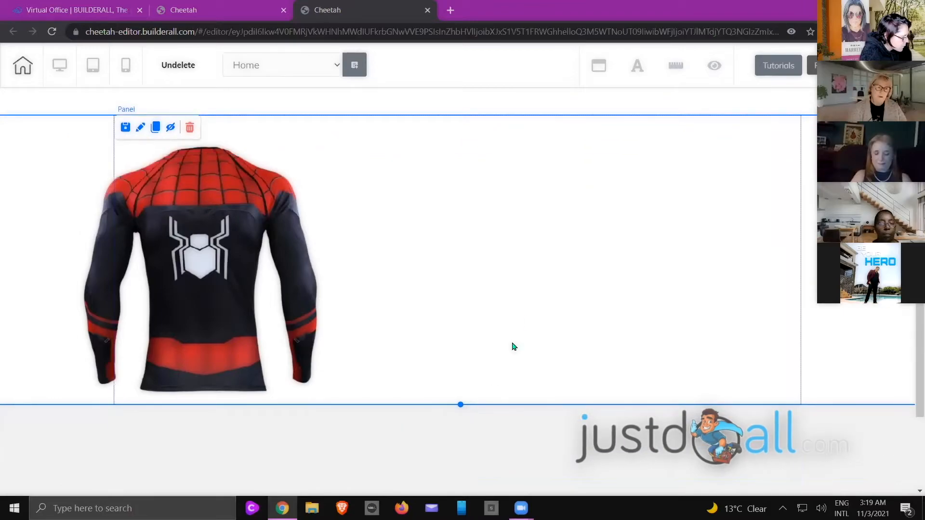
scroll(530, 320, up, 4)
scroll(531, 318, up, 1)
scroll(532, 318, down, 5)
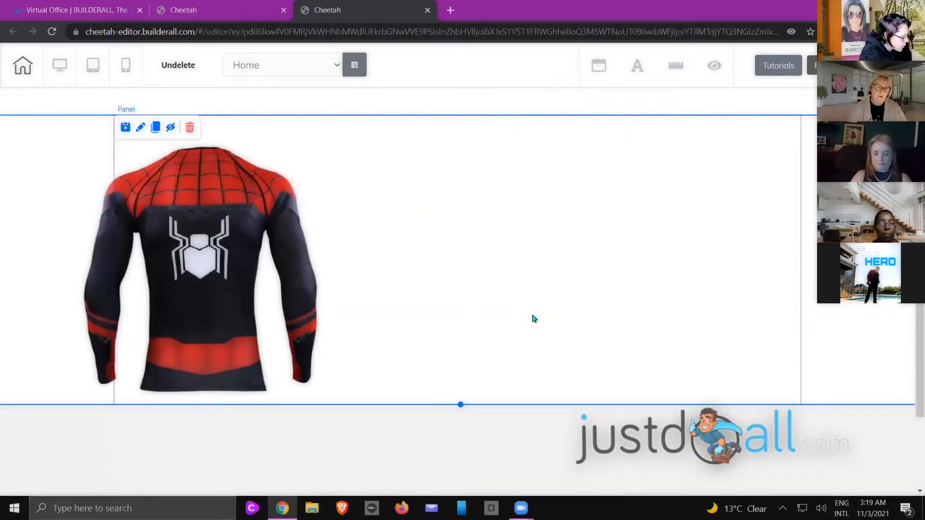
scroll(535, 318, up, 8)
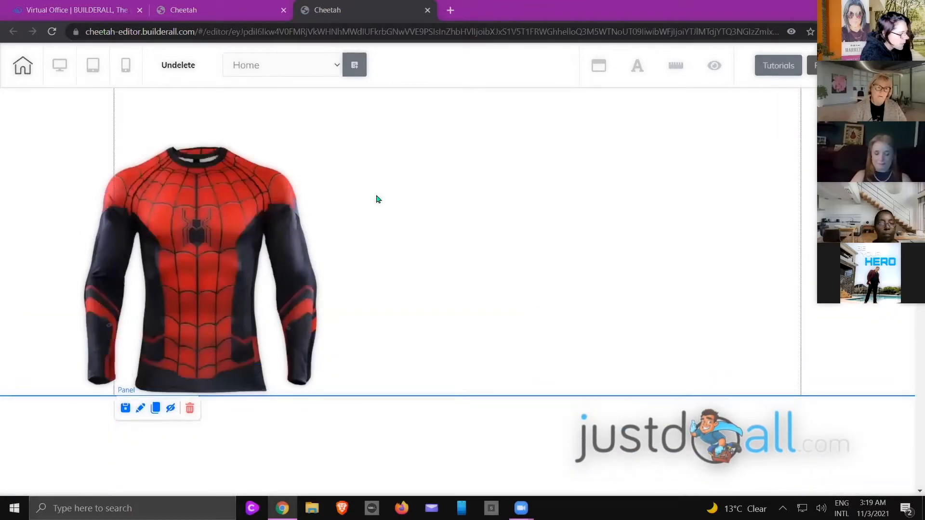
Add a filled box beside the front shirt image and enlarge it down to the panel's lower edge
click(904, 110)
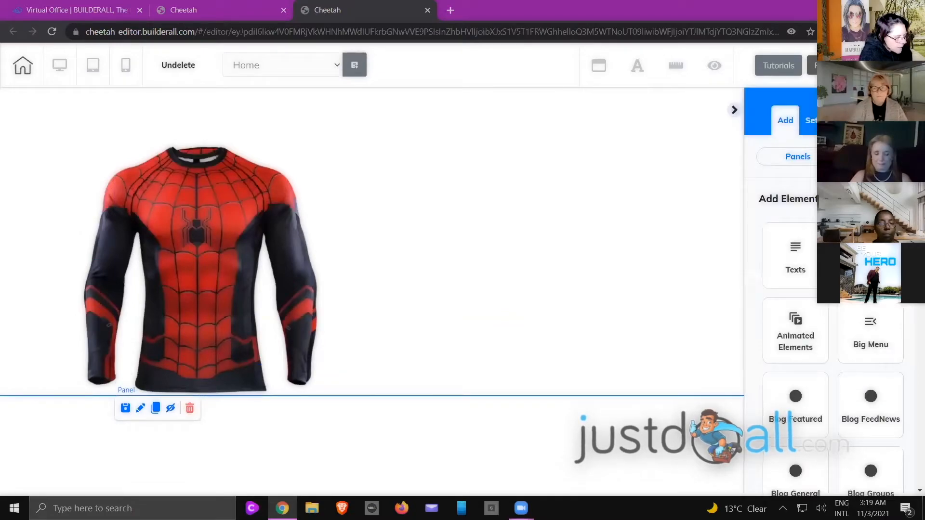
scroll(830, 309, down, 2)
scroll(870, 318, down, 4)
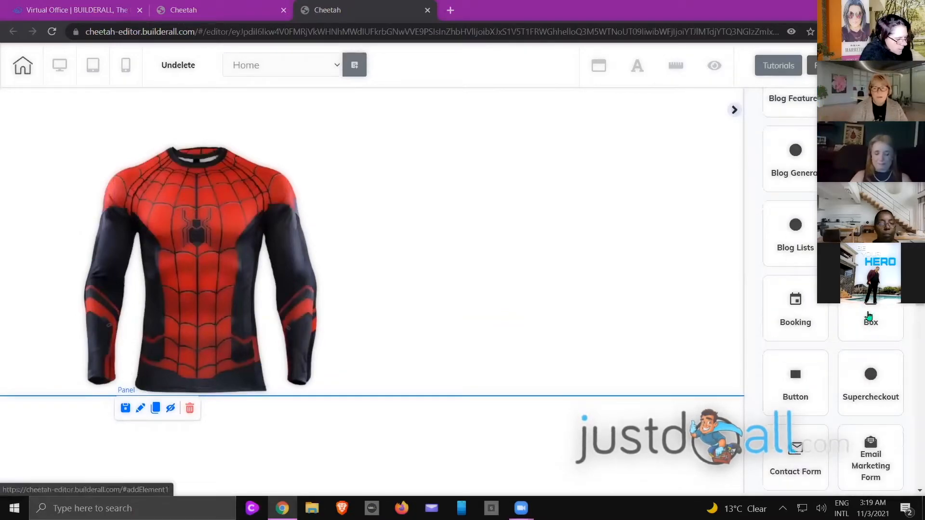
click(868, 315)
drag(867, 311, 501, 217)
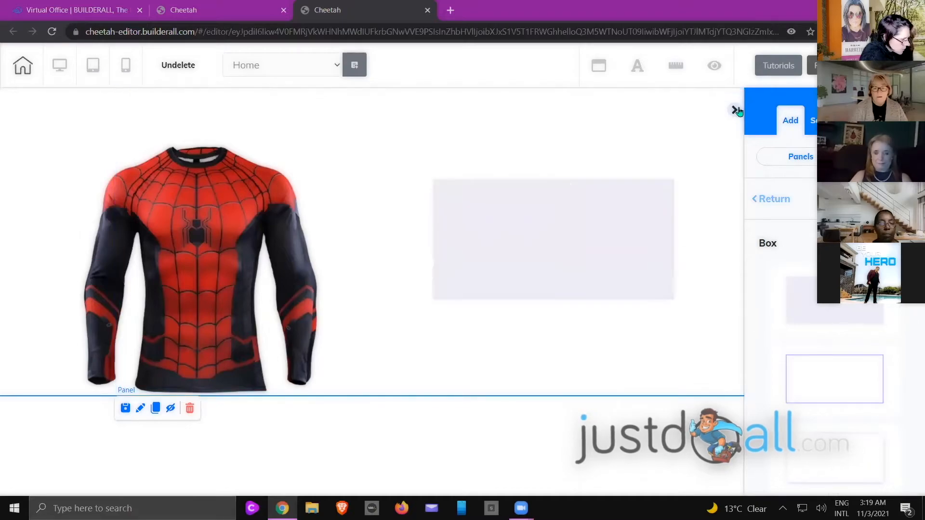
drag(601, 217, 509, 214)
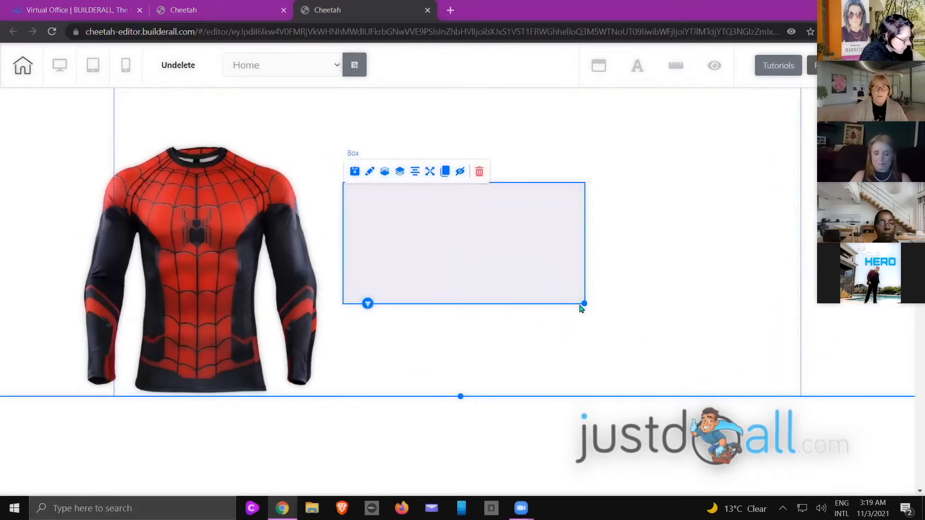
drag(582, 303, 690, 394)
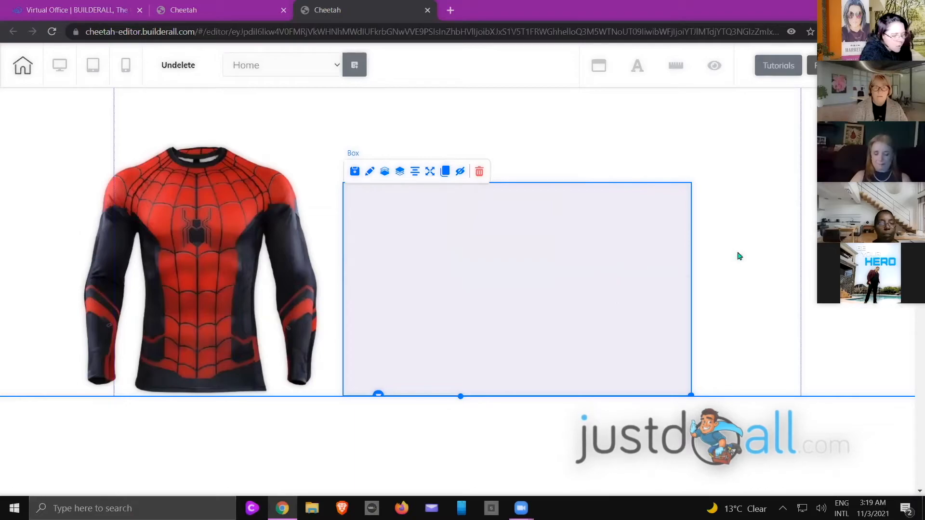
Add a Title H4 heading and a Lorem ipsum paragraph below it inside the box
click(544, 153)
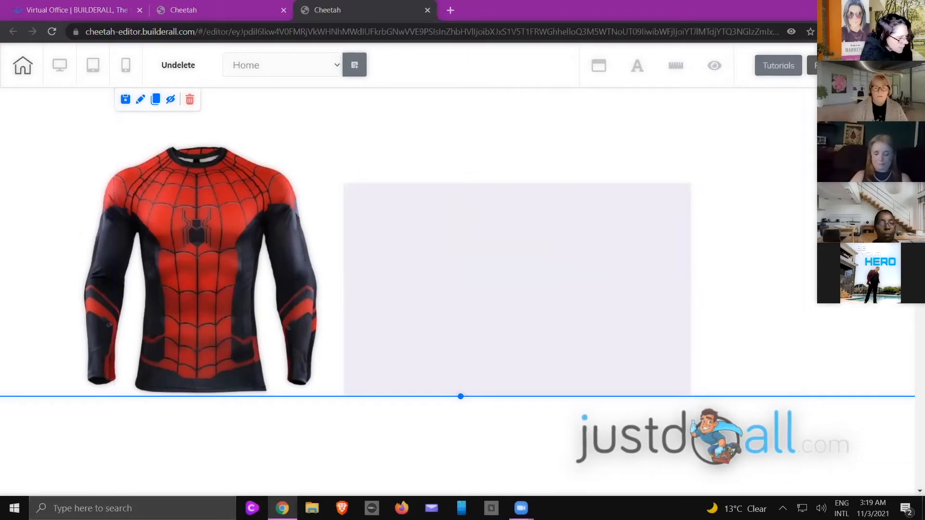
click(904, 110)
click(777, 198)
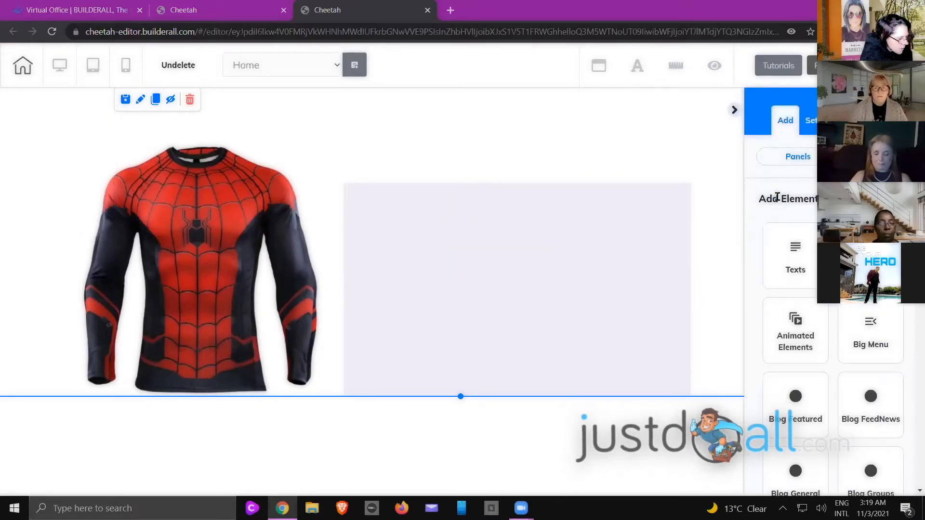
click(795, 255)
scroll(795, 256, down, 1)
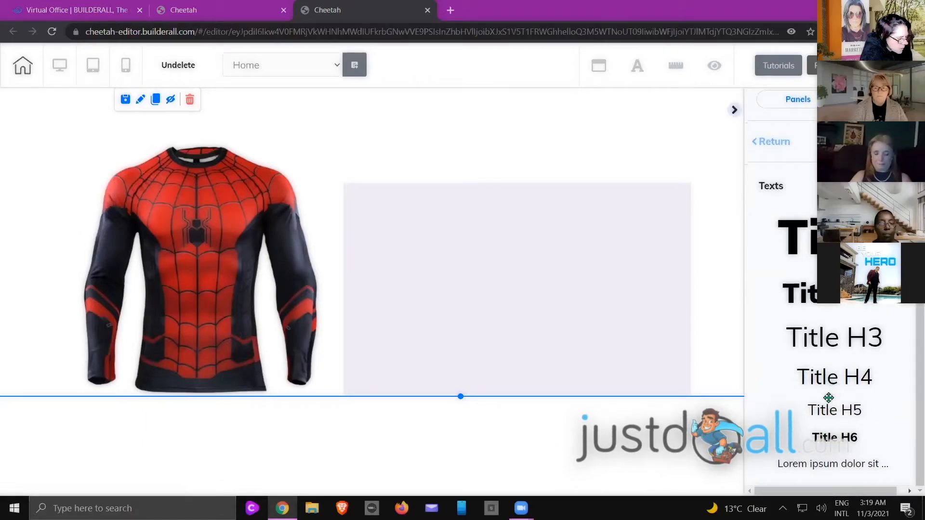
drag(650, 310, 502, 209)
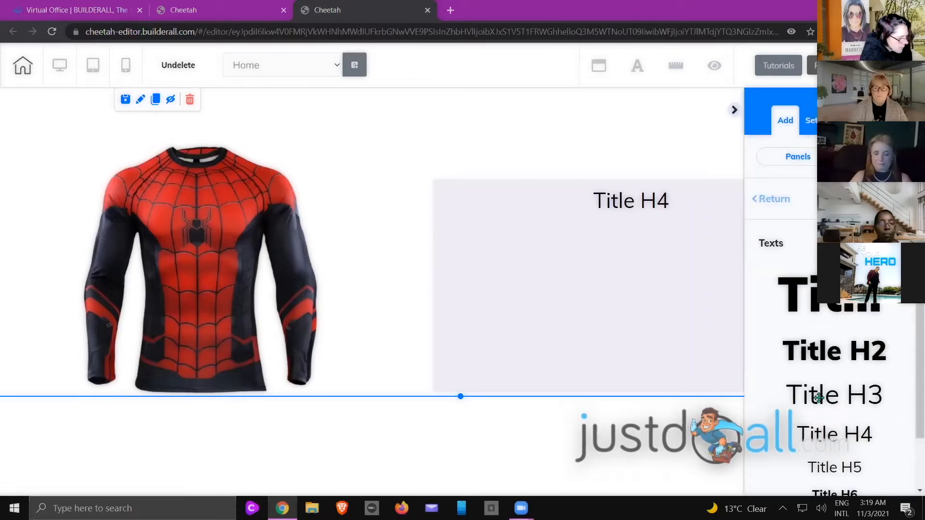
drag(833, 463, 595, 289)
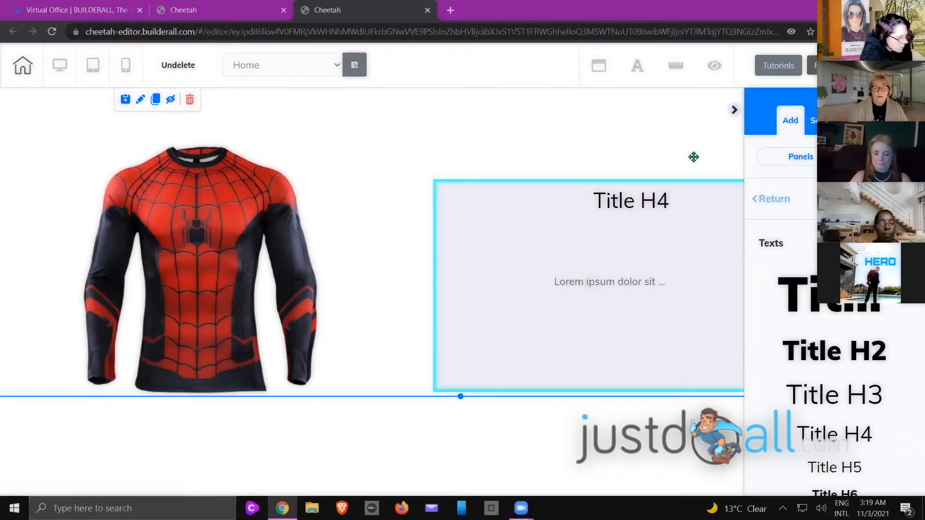
Move the box closer to the front shirt image and widen it to enclose the paragraph
drag(487, 223, 382, 218)
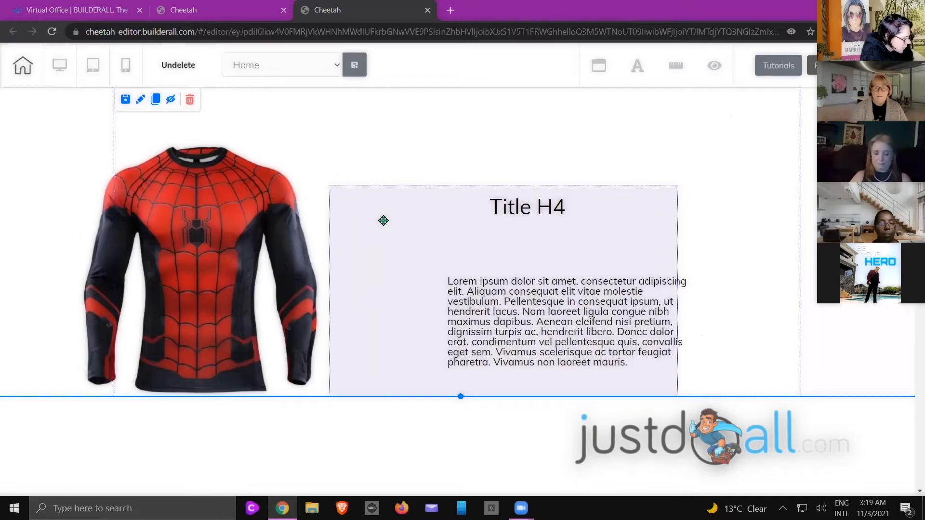
click(382, 219)
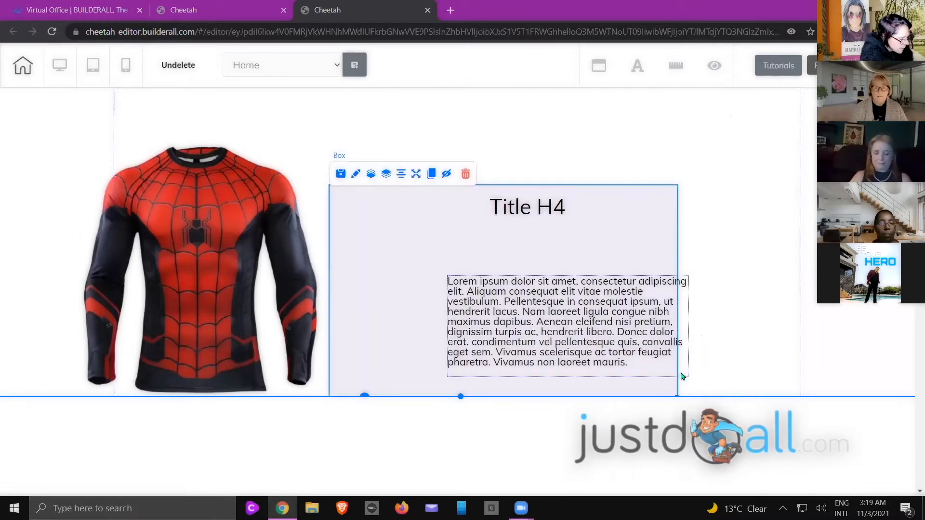
drag(676, 394, 713, 388)
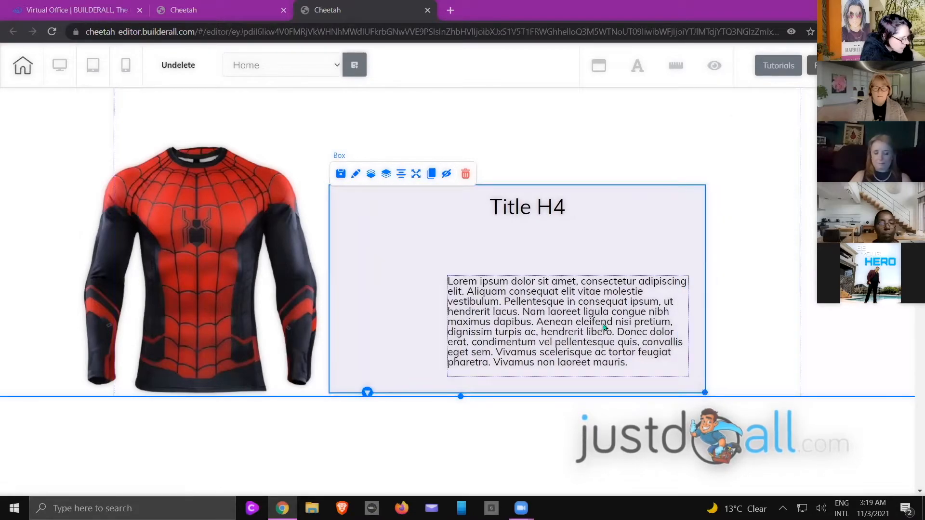
Justify the Lorem ipsum paragraph and reposition it near the box's left edge with the Title H4 heading centred above it
drag(605, 327, 508, 291)
double_click(547, 298)
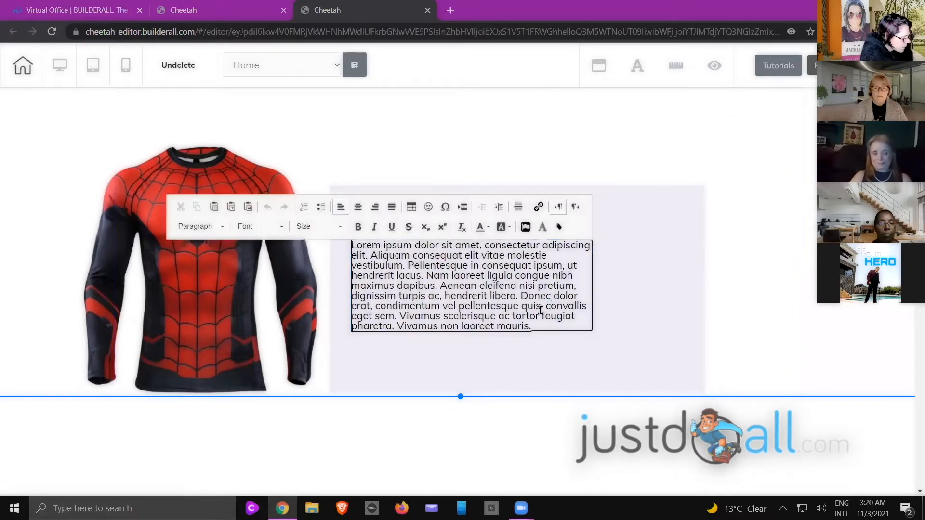
drag(531, 327, 351, 245)
click(391, 210)
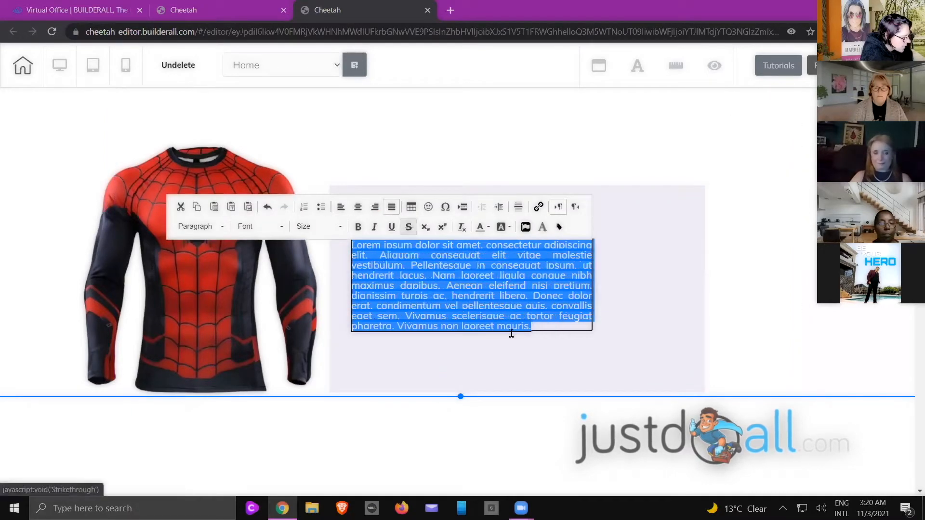
click(632, 334)
drag(544, 212, 569, 225)
Split the Lorem ipsum text into three paragraphs, with blank lines before "Pellentesque" and "Donec"
click(450, 274)
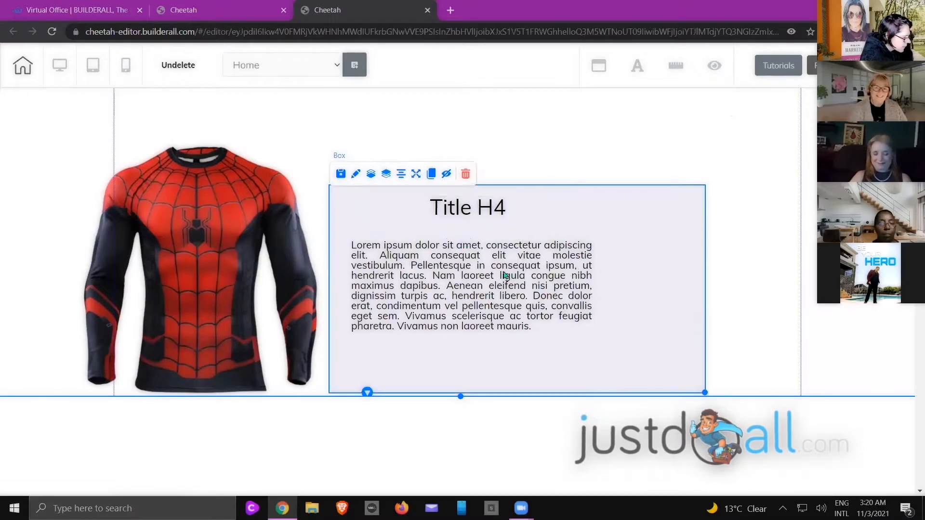
click(413, 266)
click(408, 265)
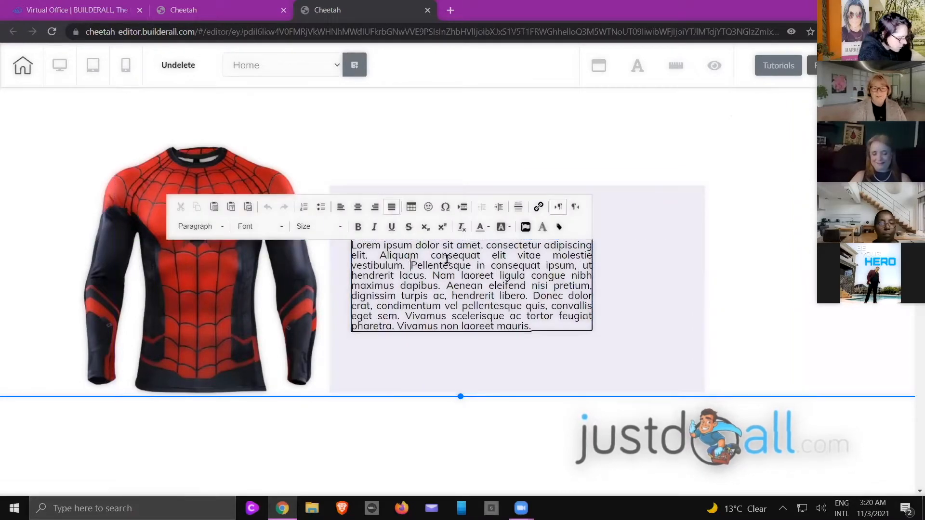
key(Return)
key(Return)
click(498, 315)
key(Return)
key(Return)
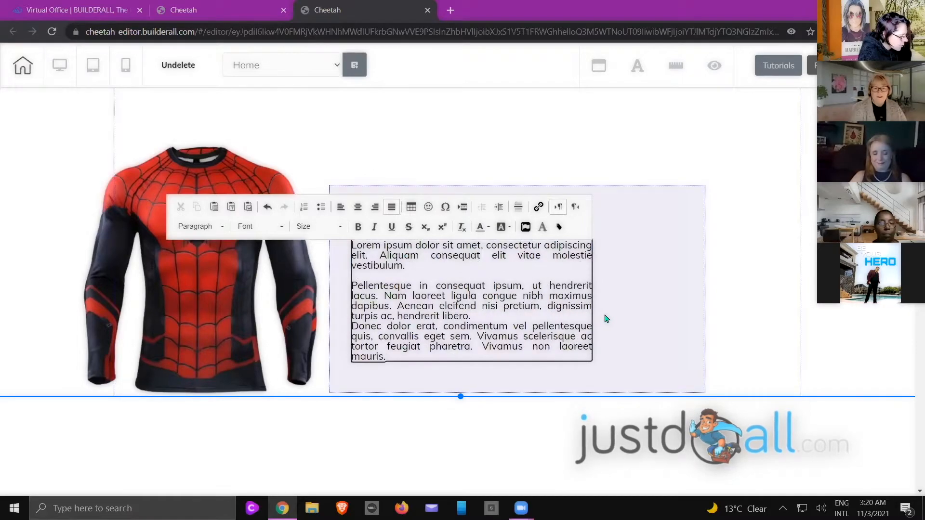
Narrow the box to fit the heading and paragraphs, ending it at the panel's lower edge
click(671, 353)
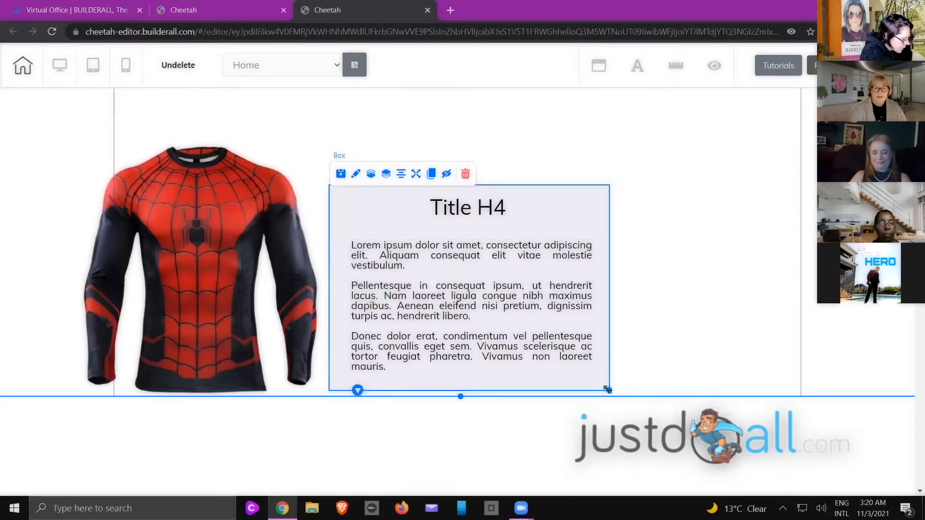
click(764, 307)
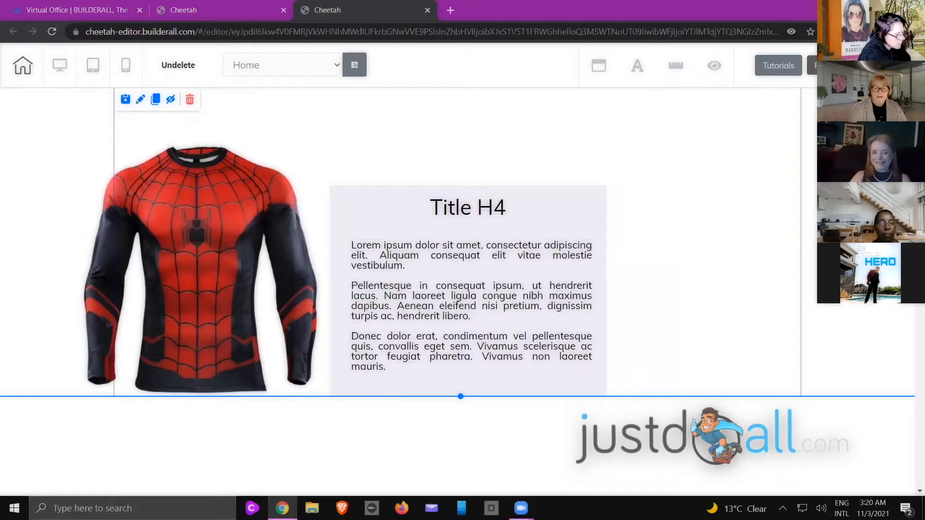
click(595, 199)
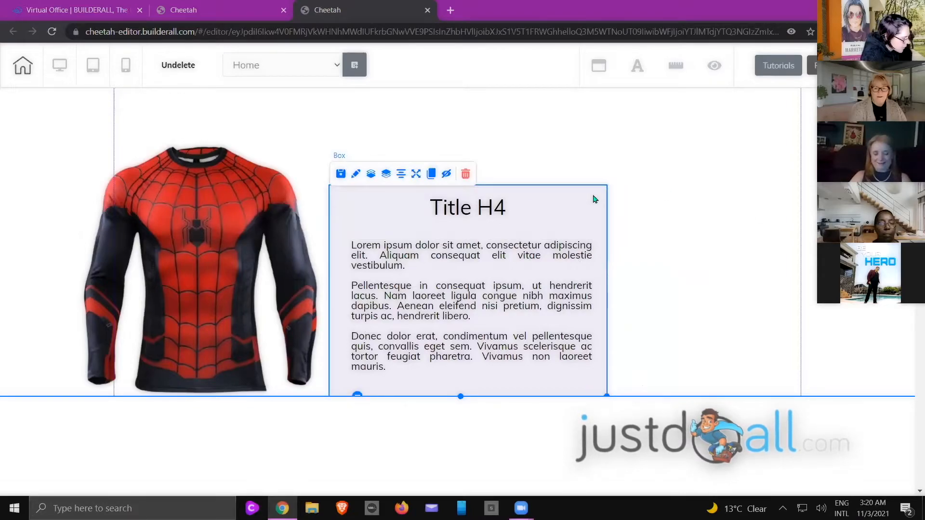
Duplicate the text box with its heading and paragraphs, and place the copy beside the back shirt image in the lower panel
click(432, 176)
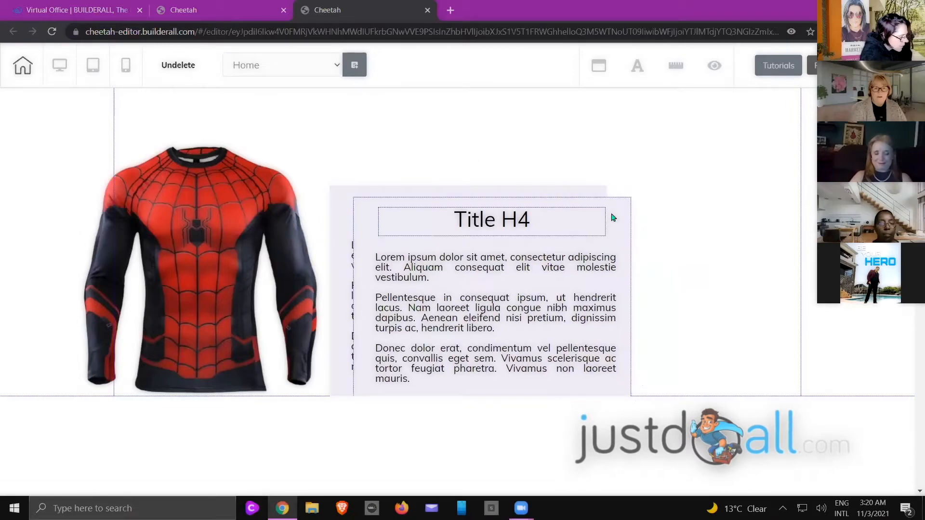
mouse_move(617, 217)
mouse_down()
mouse_move(719, 215)
mouse_move(673, 238)
mouse_move(634, 233)
mouse_move(696, 220)
mouse_move(625, 149)
mouse_move(609, 165)
mouse_up()
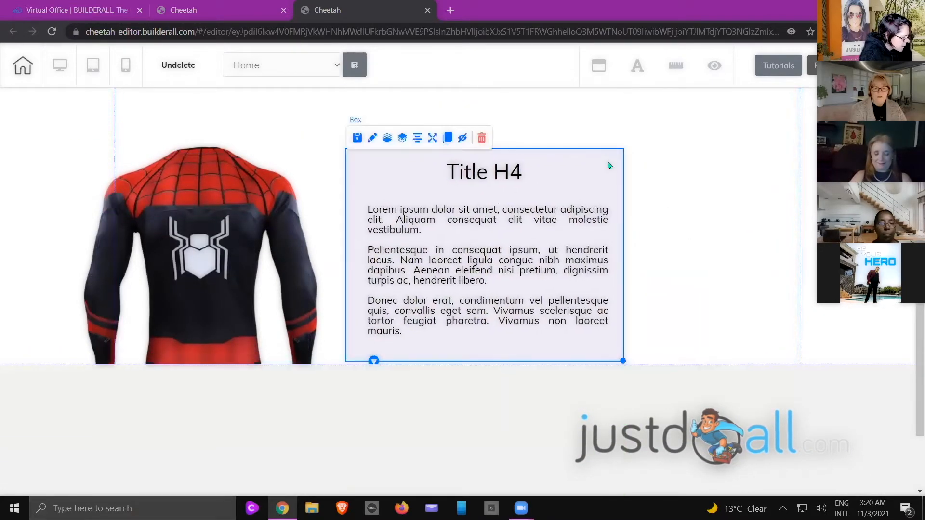
scroll(662, 183, up, 2)
scroll(605, 194, down, 1)
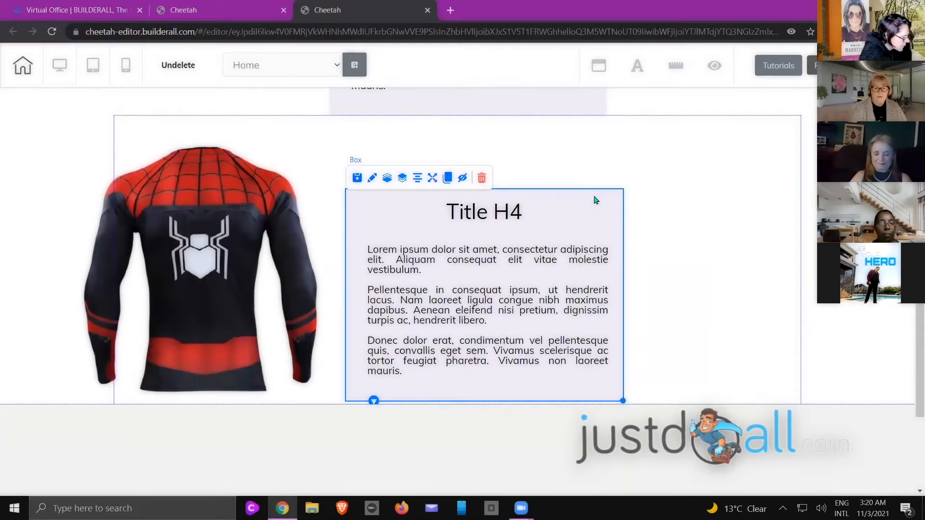
drag(591, 203, 588, 198)
click(821, 185)
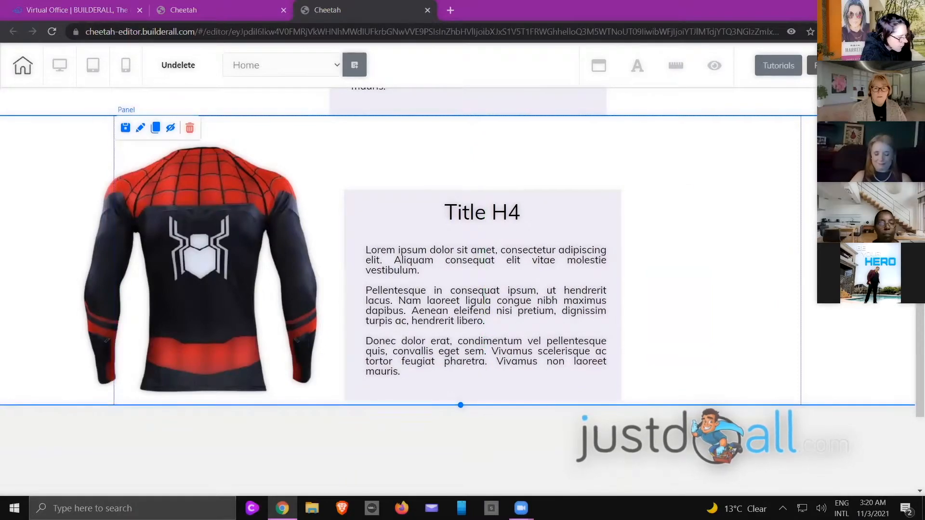
Shift the duplicated box closer to the back shirt image, roughly in line with the text box in the panel above
scroll(652, 301, up, 5)
scroll(652, 301, down, 2)
drag(606, 332, 595, 329)
click(662, 318)
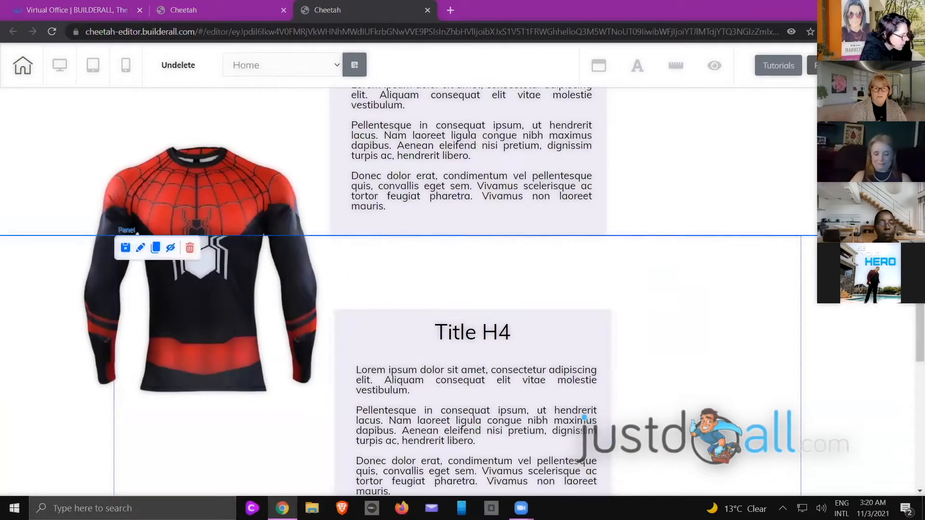
Review the scrolling transition between the front and back shirt images alongside their matching text boxes
scroll(663, 318, up, 3)
click(877, 65)
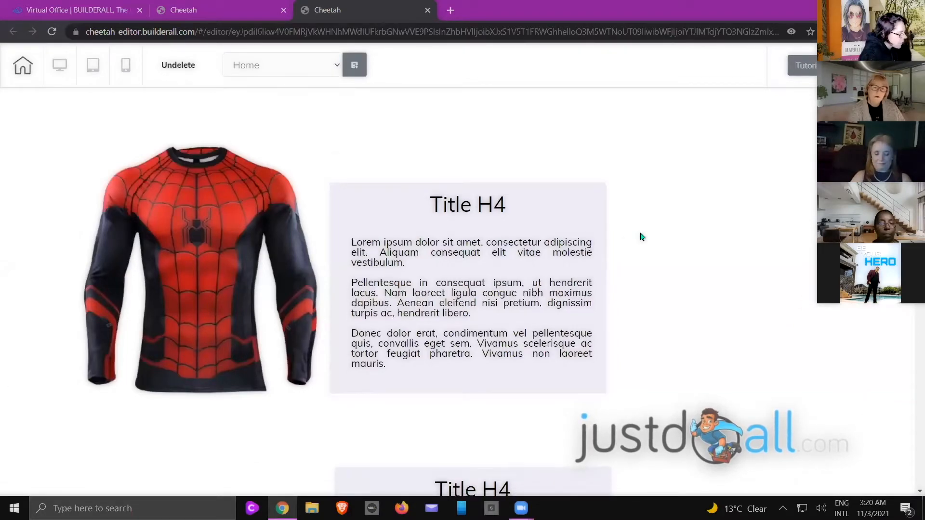
scroll(641, 235, down, 6)
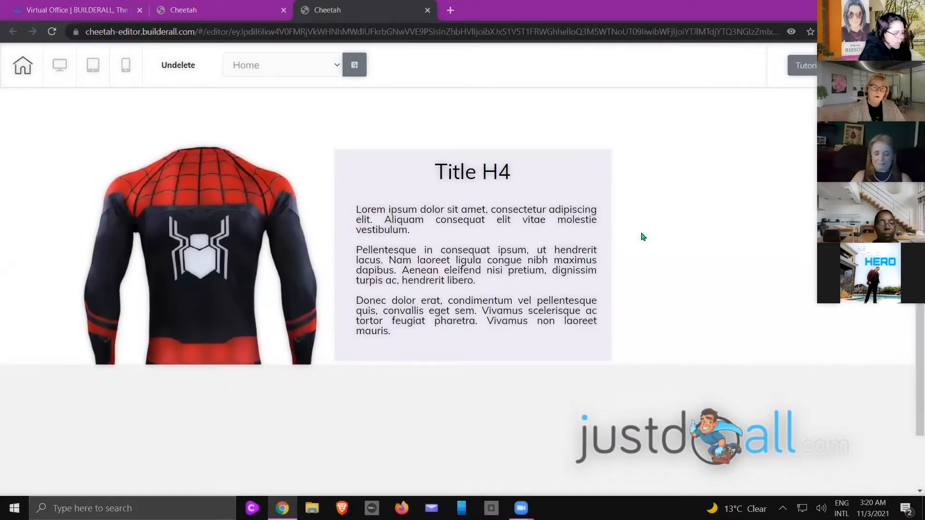
scroll(641, 237, up, 1)
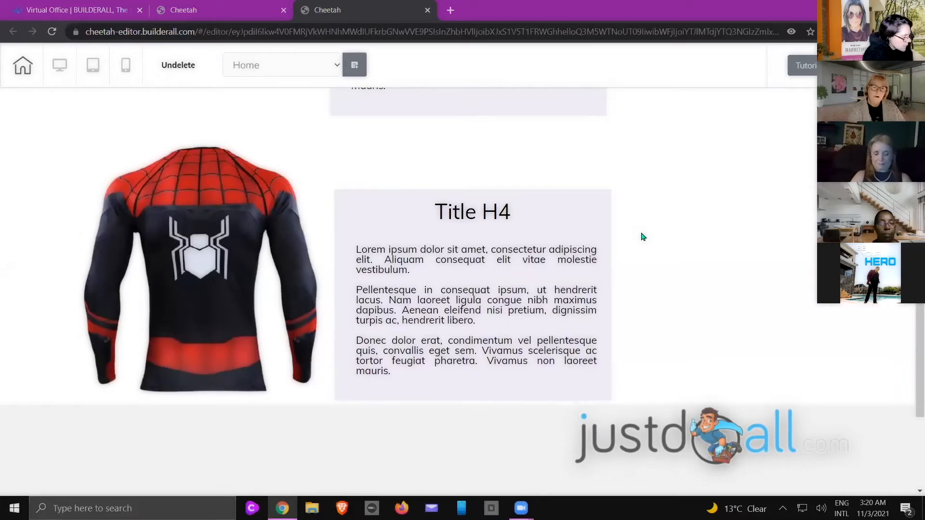
scroll(645, 237, up, 5)
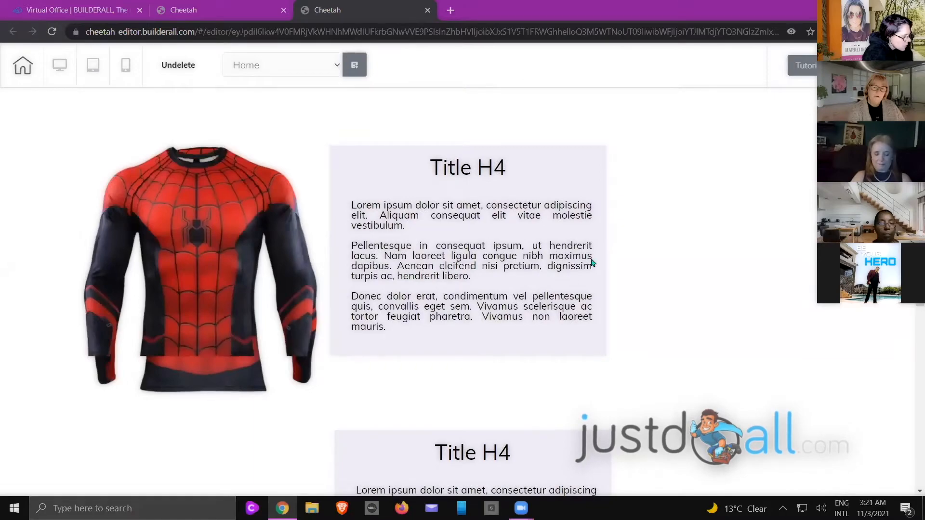
scroll(646, 240, up, 1)
scroll(650, 241, down, 6)
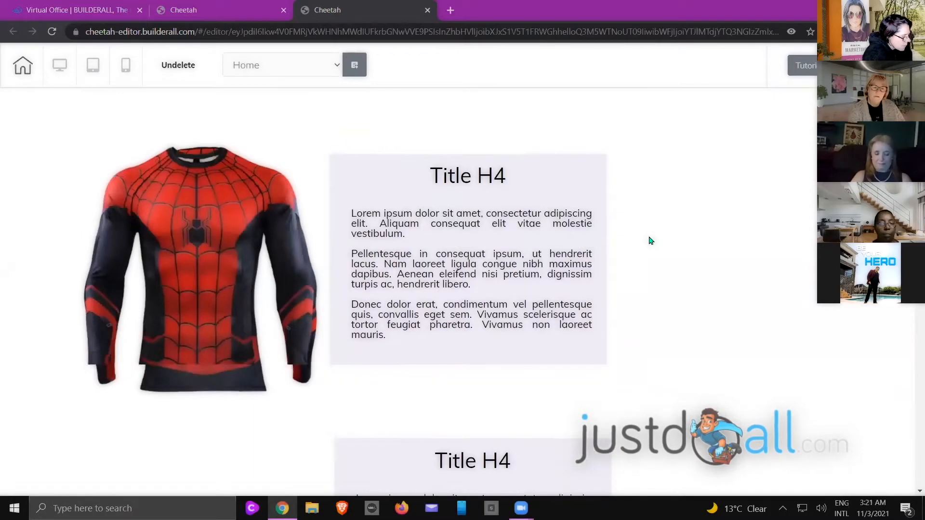
scroll(650, 240, up, 1)
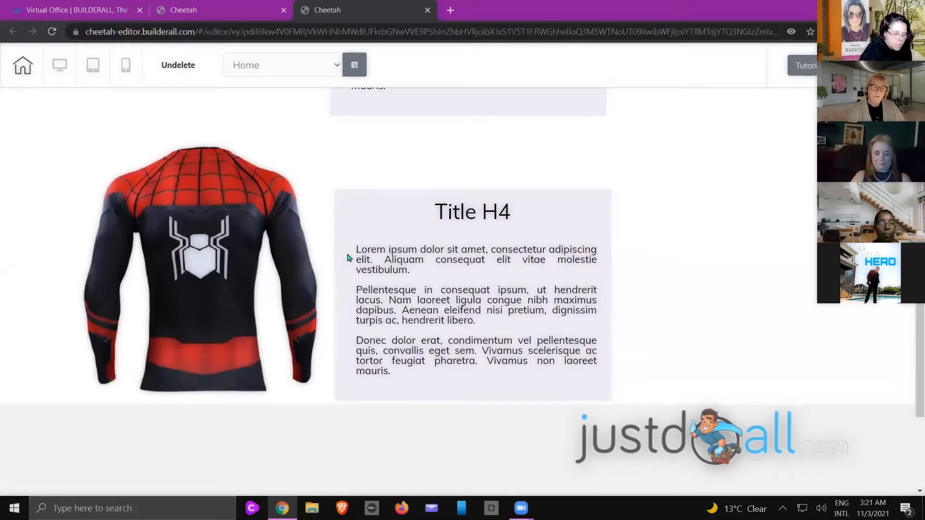
scroll(349, 257, up, 6)
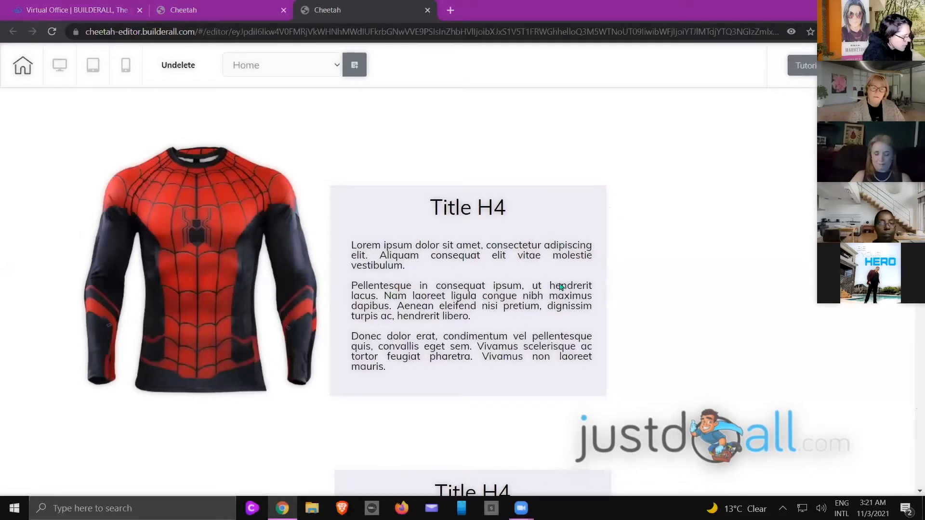
scroll(561, 287, down, 6)
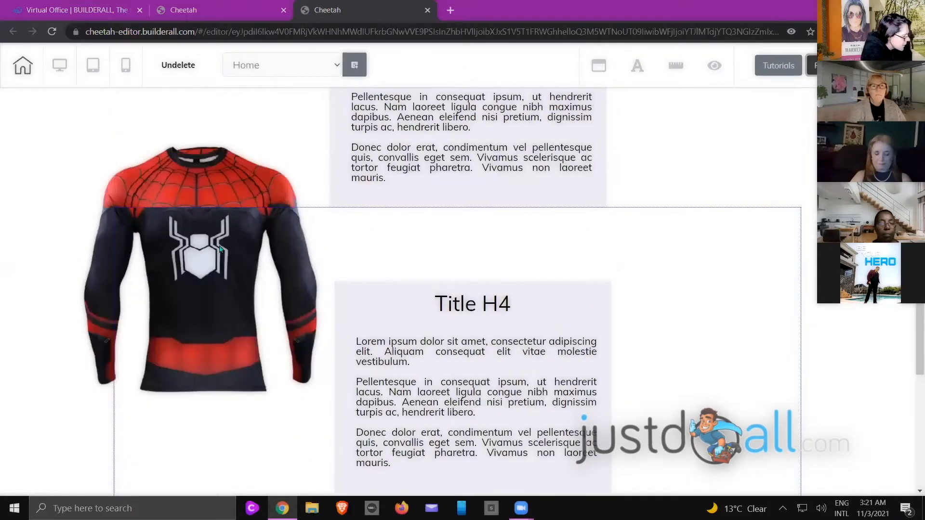
Delete the back shirt panel and the front shirt panel from the page
click(190, 220)
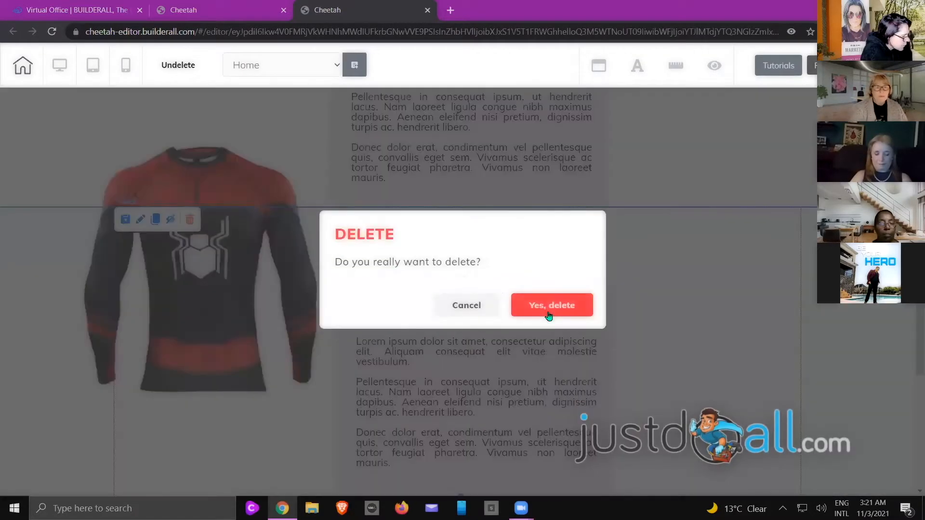
click(551, 306)
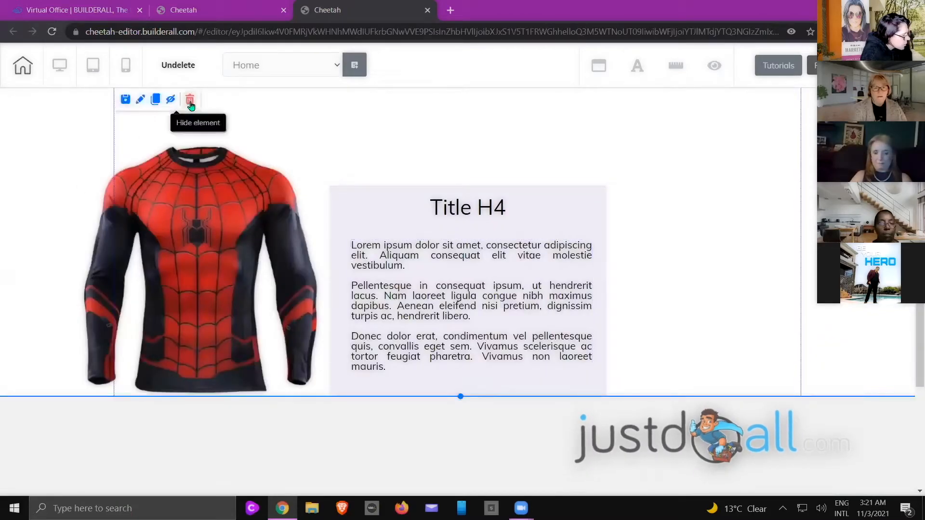
click(190, 97)
click(557, 313)
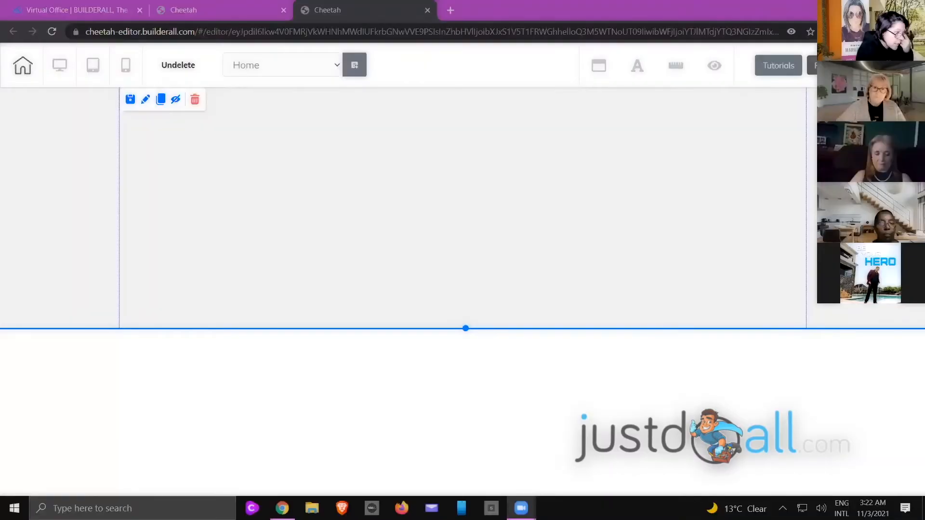
Add the ready-made panels 1st Fold - 10 and 1st Fold - 13 below the empty panel
click(915, 109)
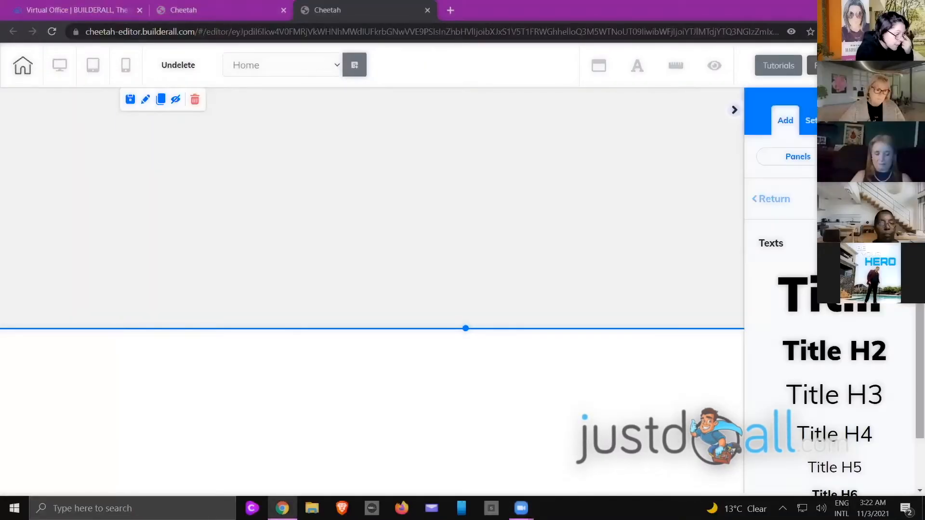
click(768, 198)
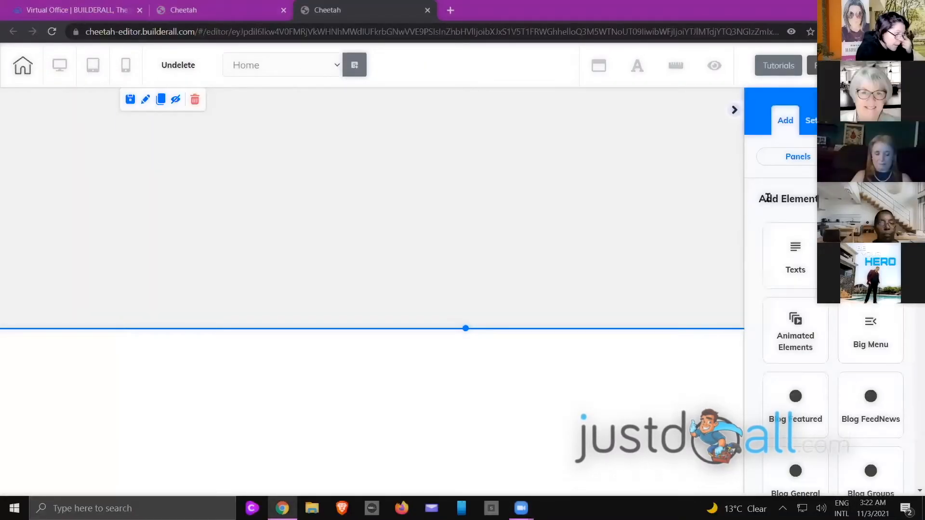
click(795, 162)
click(797, 309)
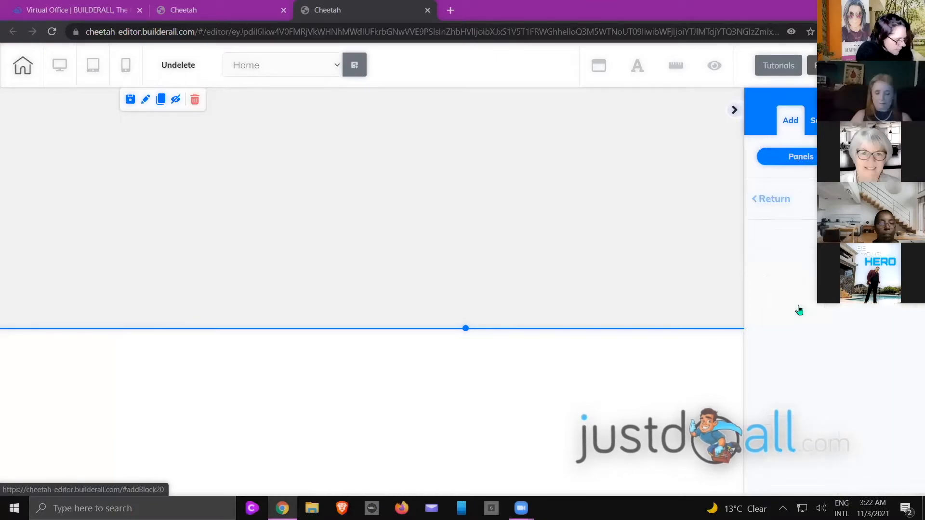
scroll(802, 306, down, 5)
scroll(802, 306, down, 8)
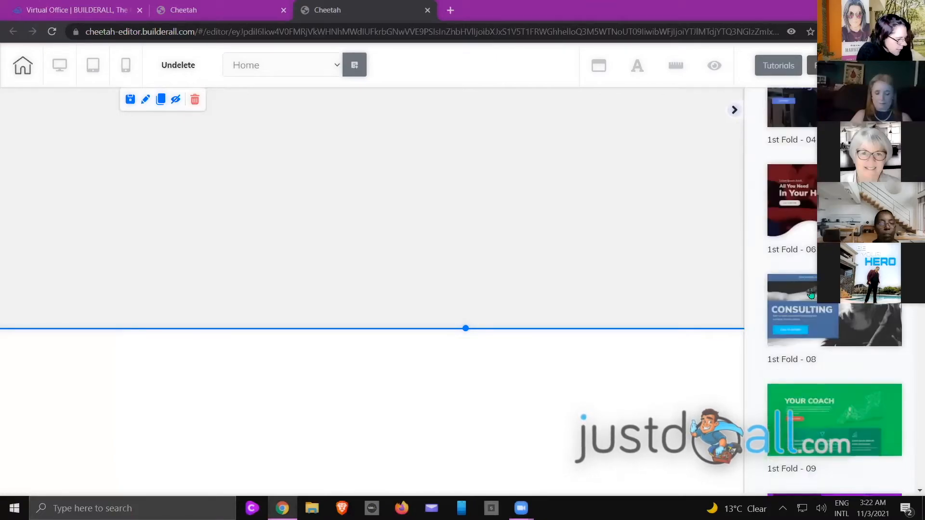
scroll(786, 293, down, 4)
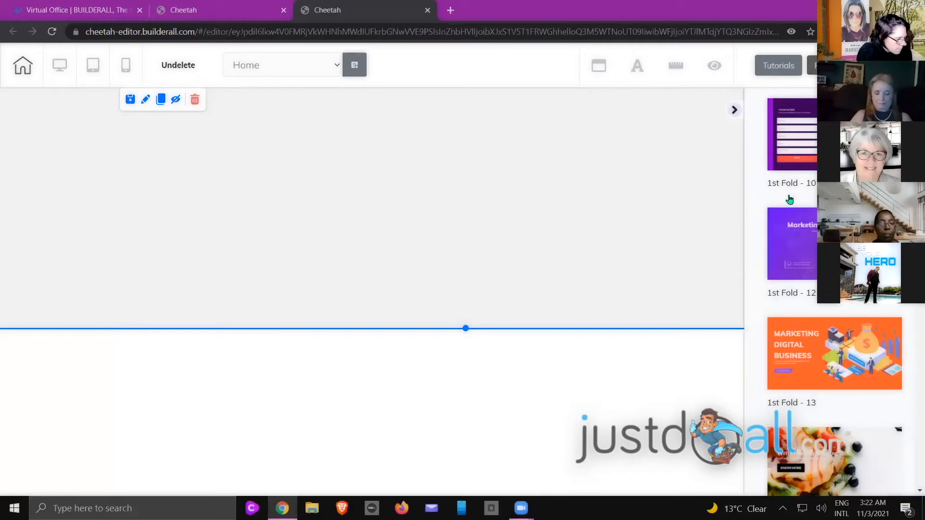
click(771, 158)
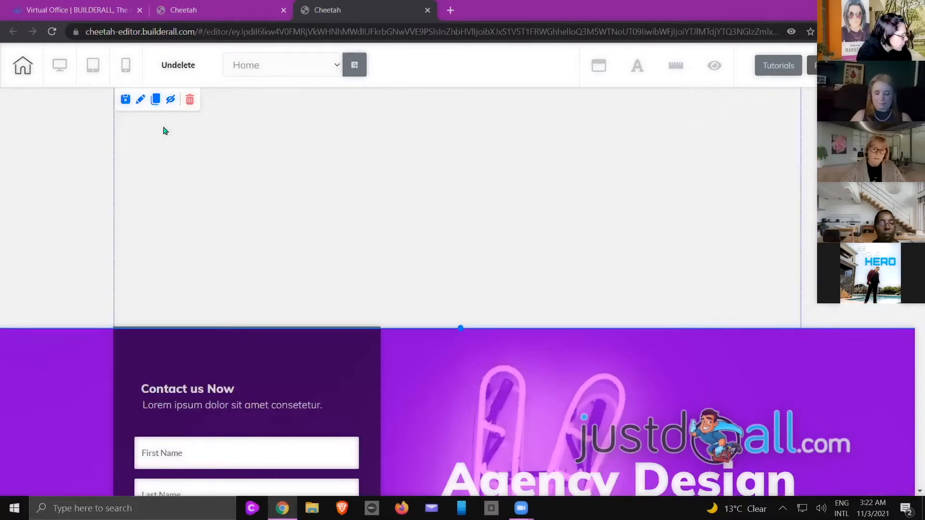
Delete the empty panel above the purple Agency Design panel and look over the remaining panels
click(189, 99)
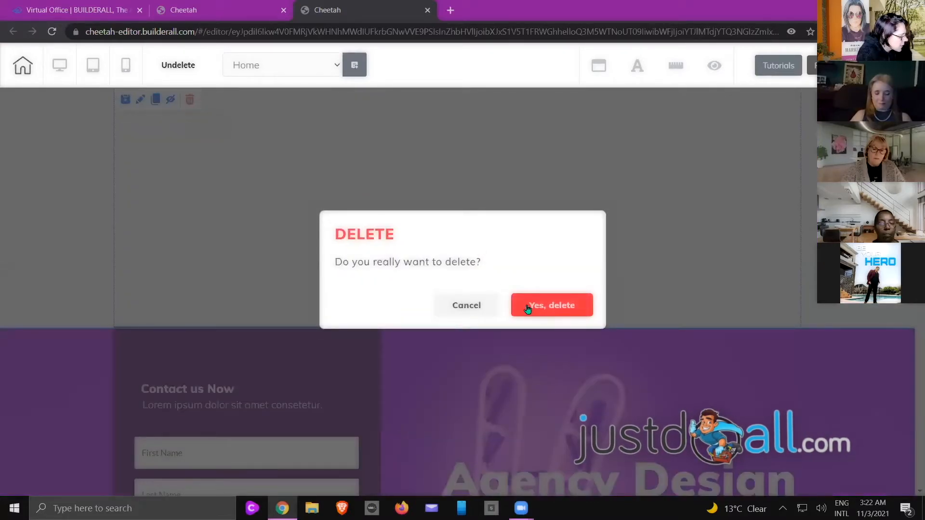
click(536, 311)
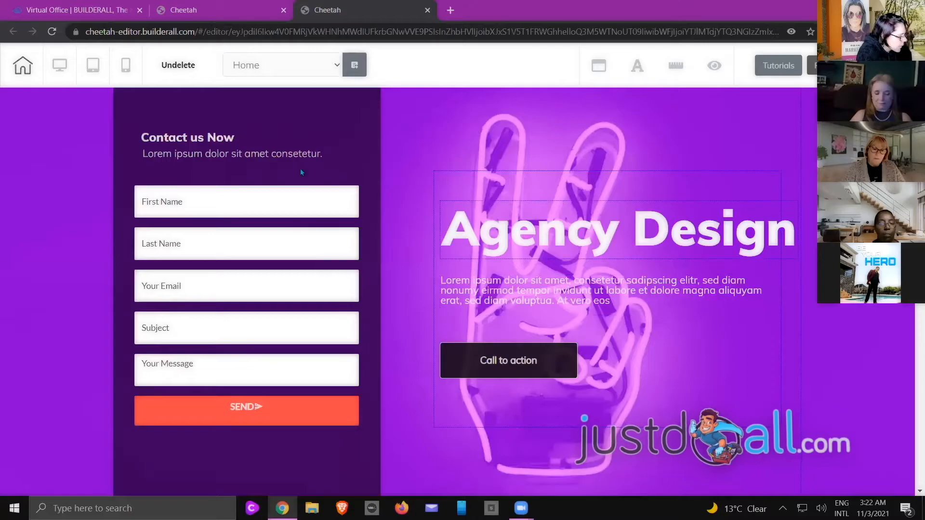
scroll(39, 155, down, 10)
scroll(134, 207, up, 10)
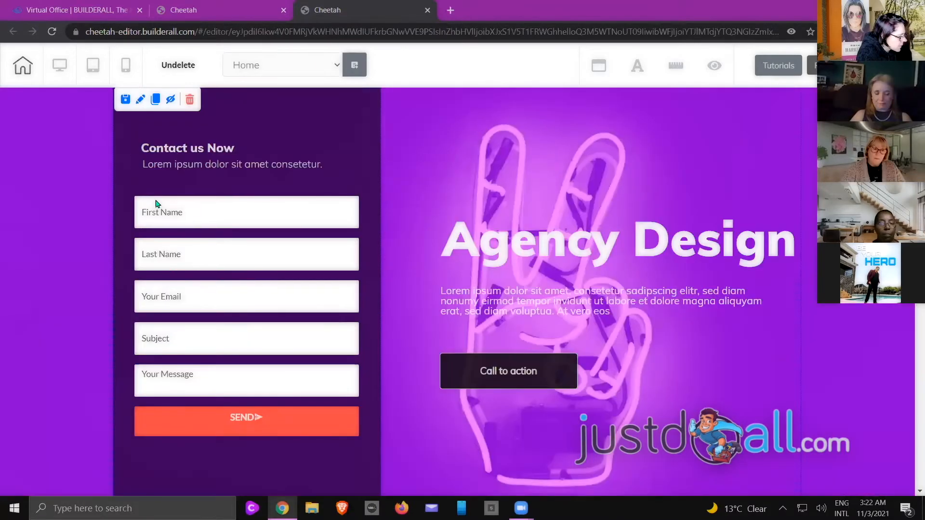
scroll(160, 200, down, 5)
scroll(63, 198, up, 5)
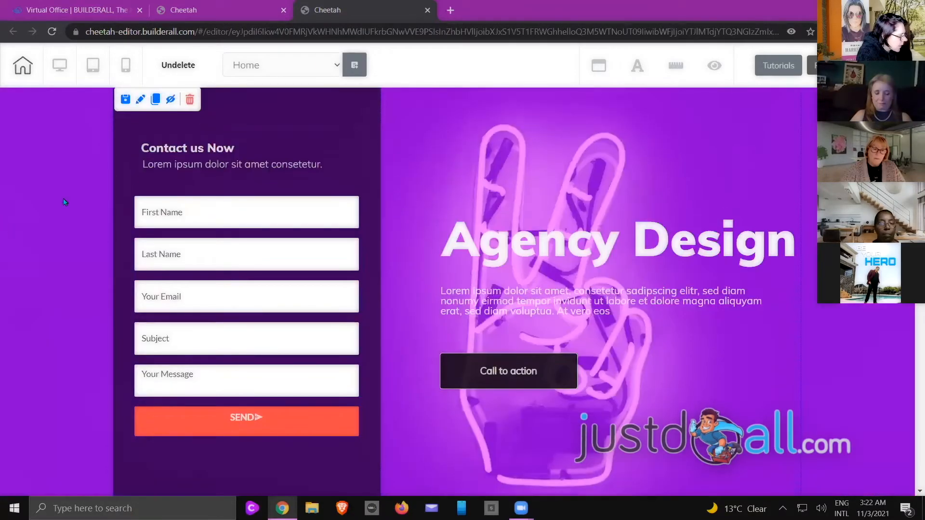
Hide the purple Contact us Now panel in the mobile layout and check it in the hidden elements list
click(125, 65)
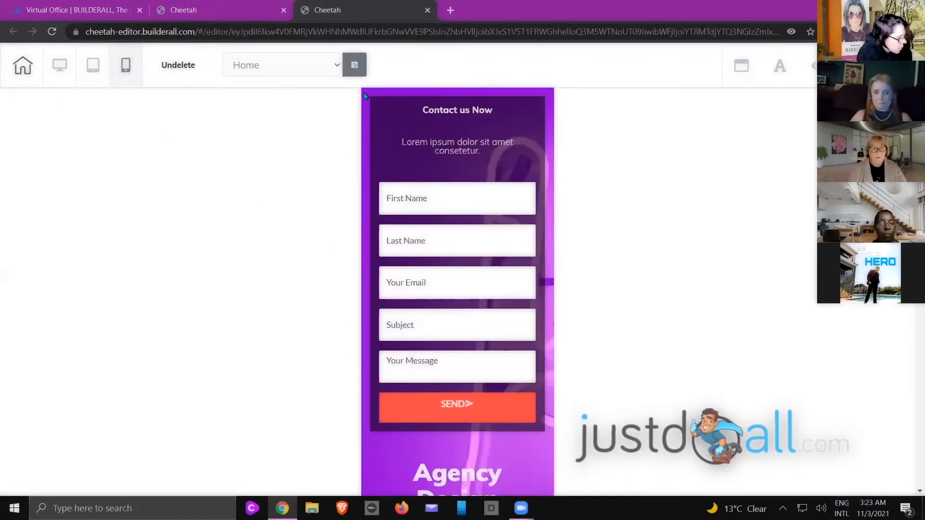
click(364, 91)
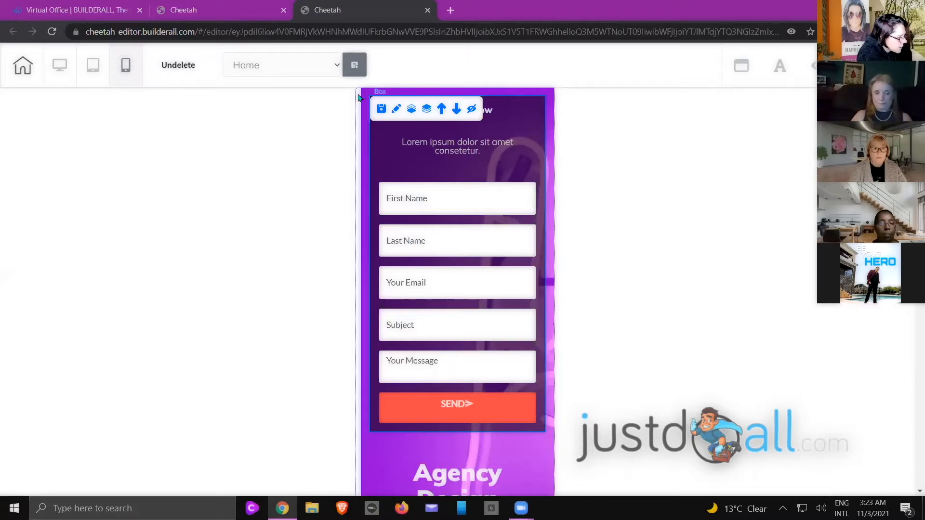
click(403, 98)
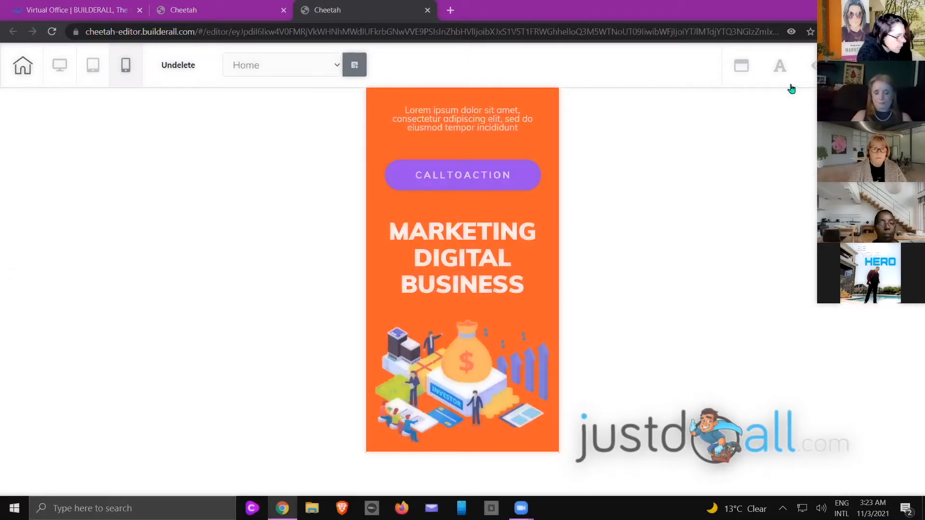
click(814, 66)
click(743, 157)
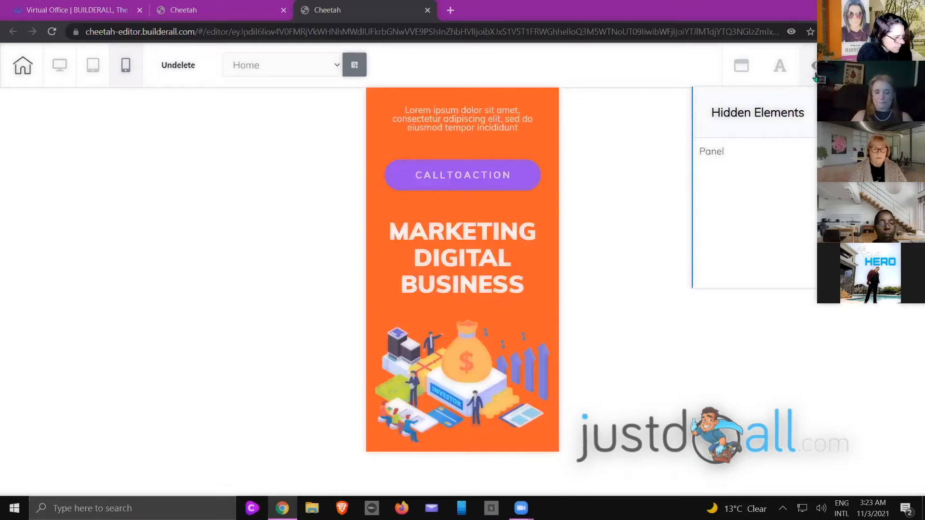
Hide the orange Marketing Digital Business panel in the desktop layout and return to the mobile layout for comparison
click(59, 70)
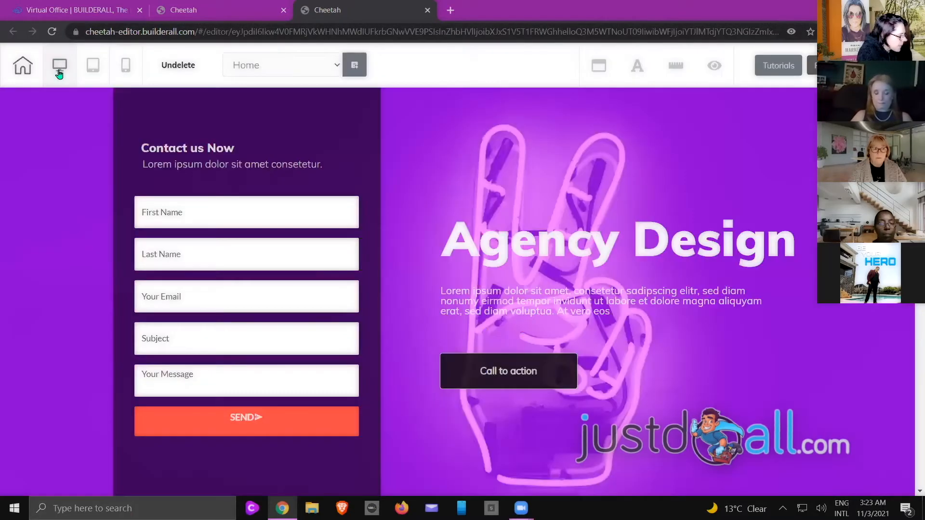
scroll(53, 140, down, 9)
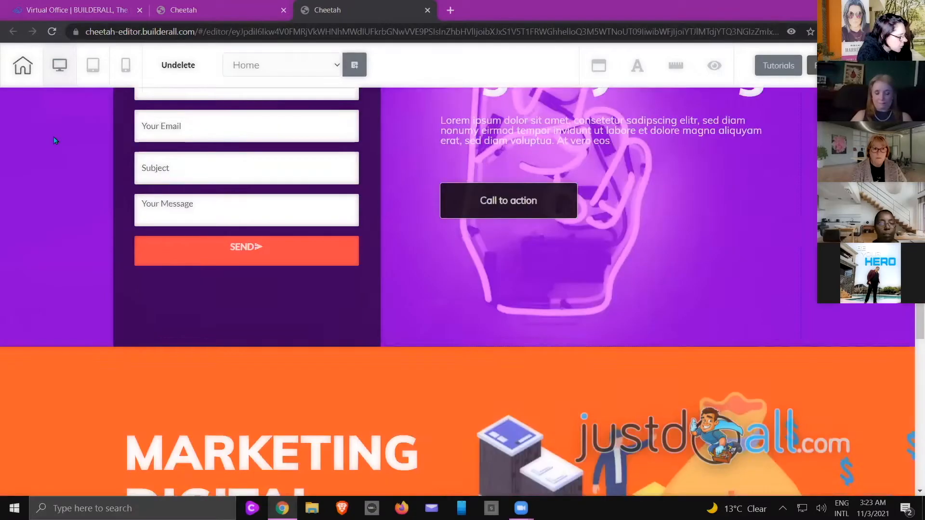
scroll(158, 190, up, 2)
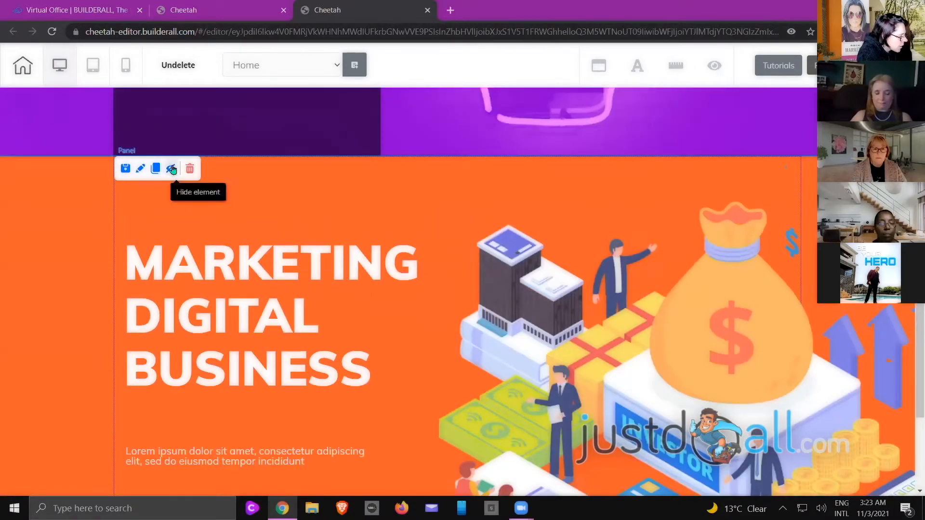
click(172, 168)
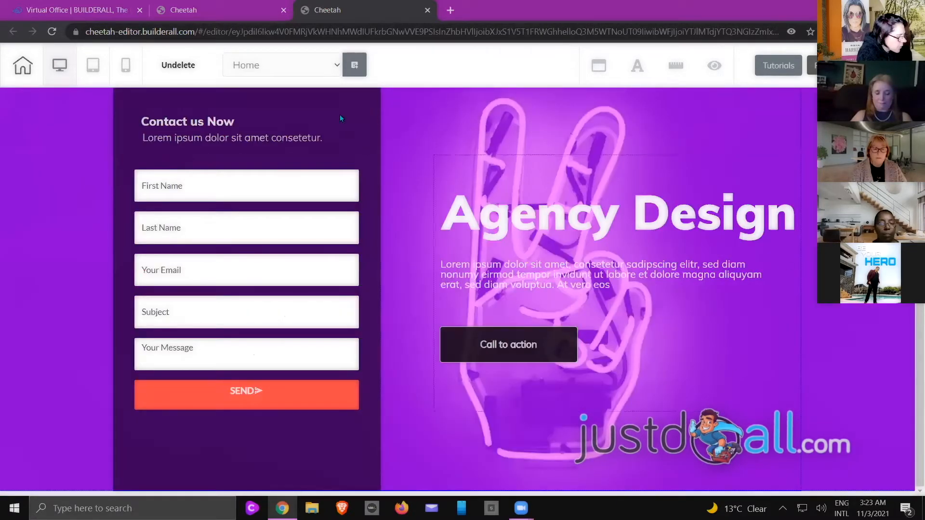
click(126, 66)
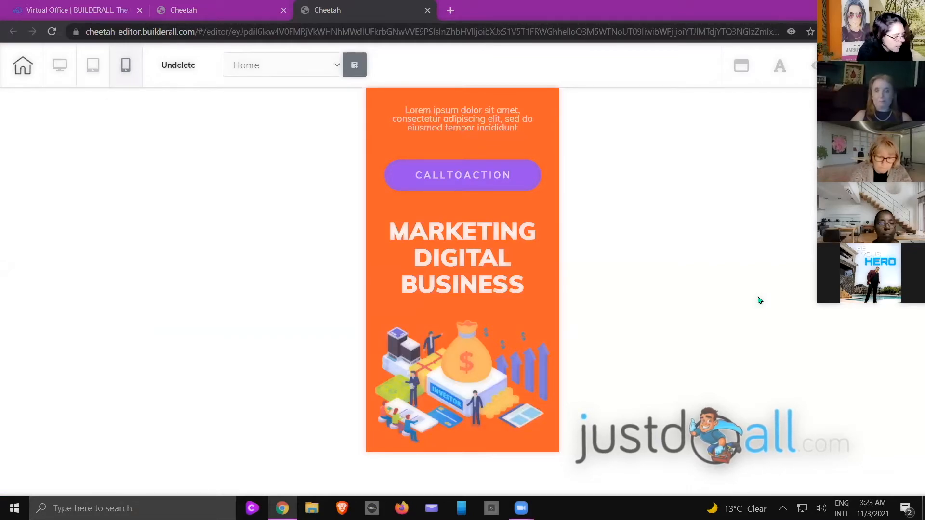
Switch to the desktop layout and delete the purple Agency Design panel
click(56, 66)
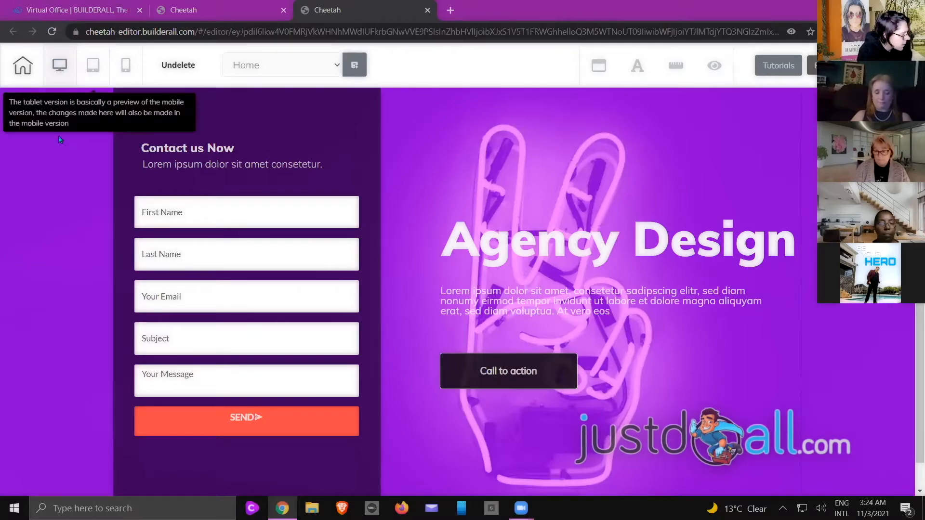
mouse_move(102, 109)
click(190, 100)
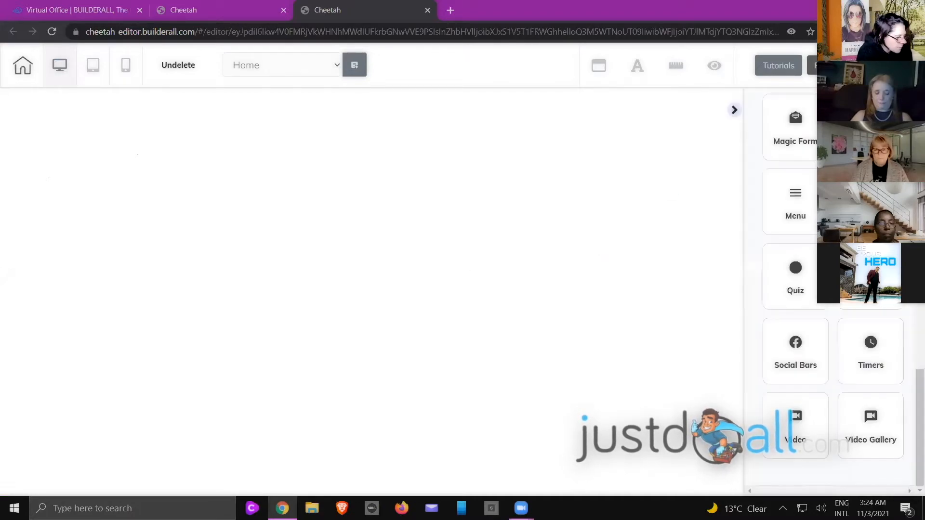
Add two blank panels to the empty desktop page
scroll(824, 177, up, 20)
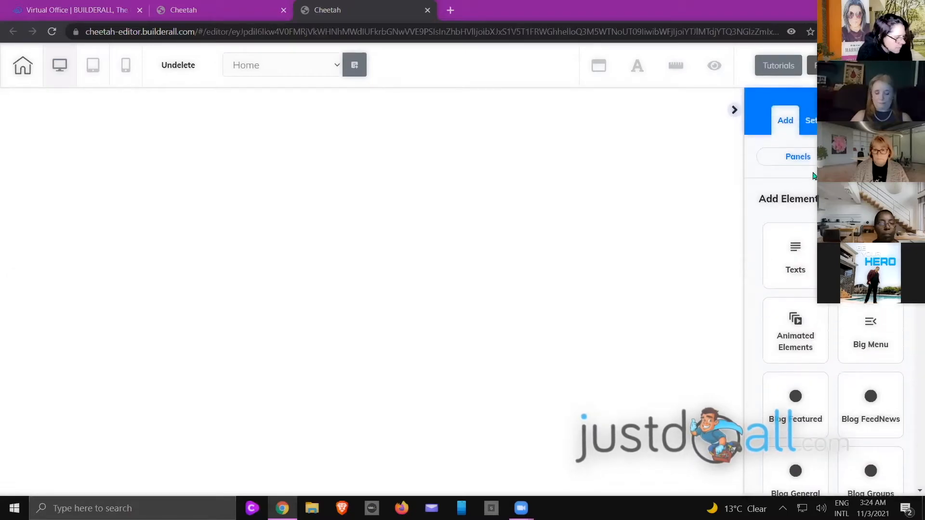
click(782, 154)
click(781, 200)
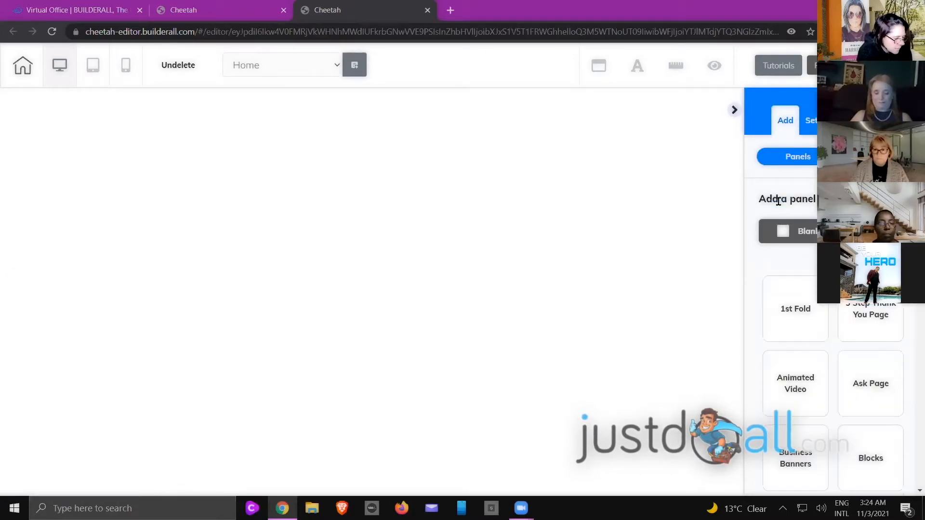
click(782, 231)
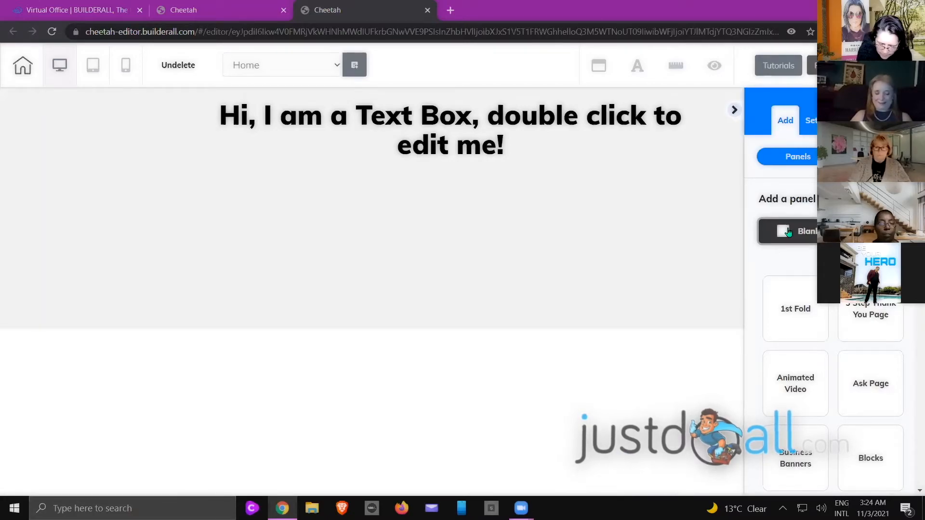
click(788, 232)
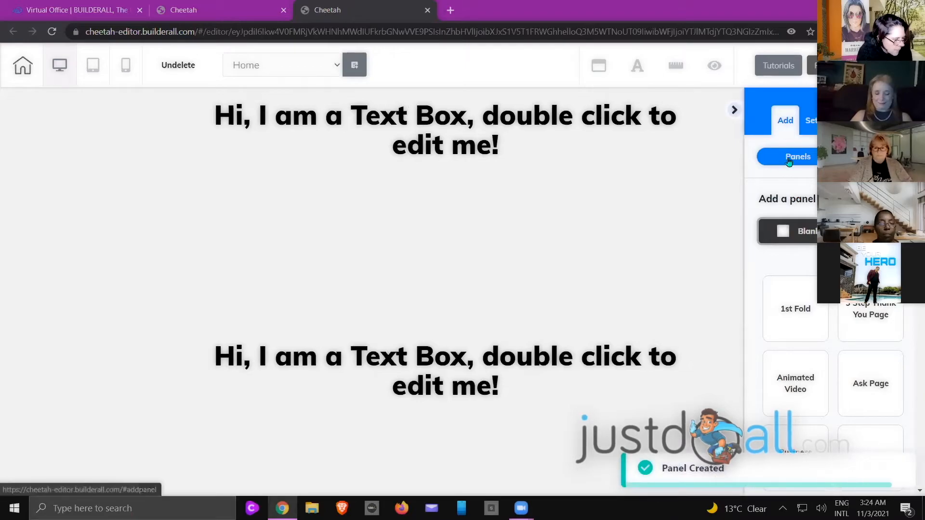
Add the ready-made Contents - 01 panel from the Contents category to the page
scroll(794, 289, down, 9)
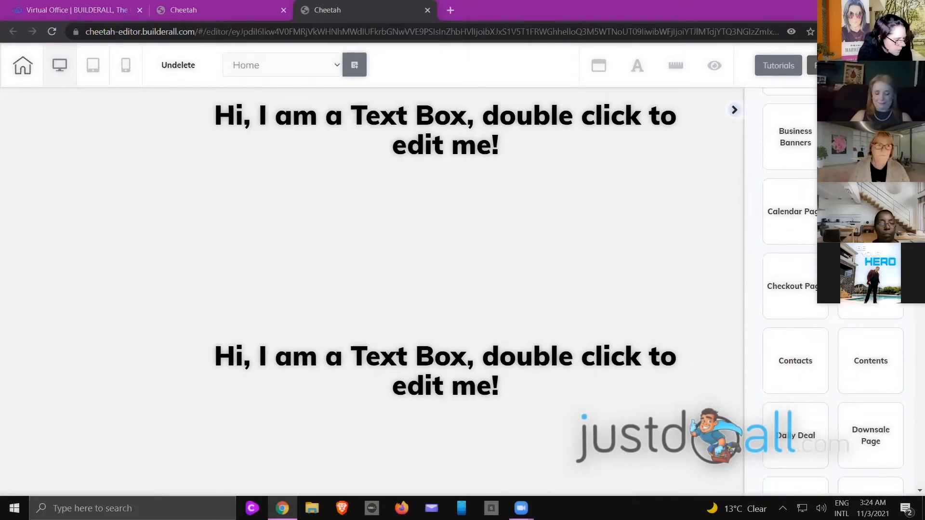
click(871, 240)
scroll(870, 241, down, 1)
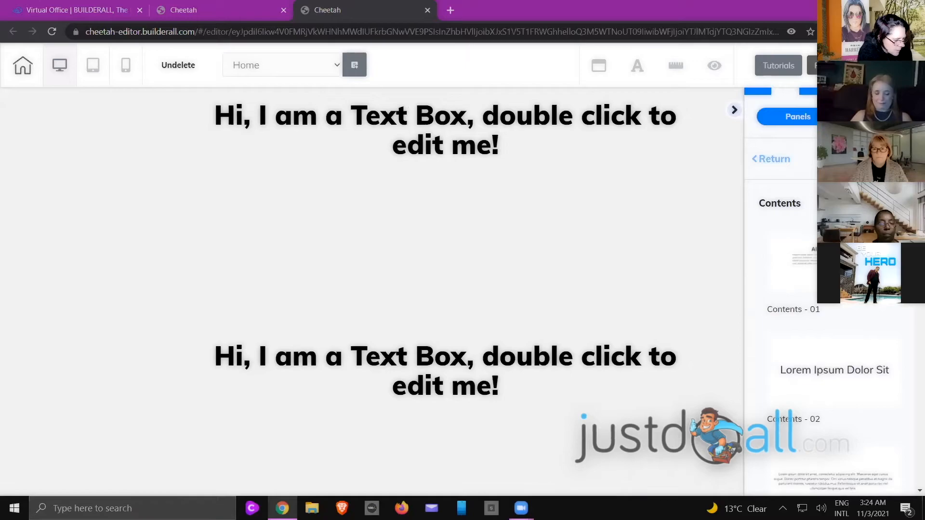
click(812, 252)
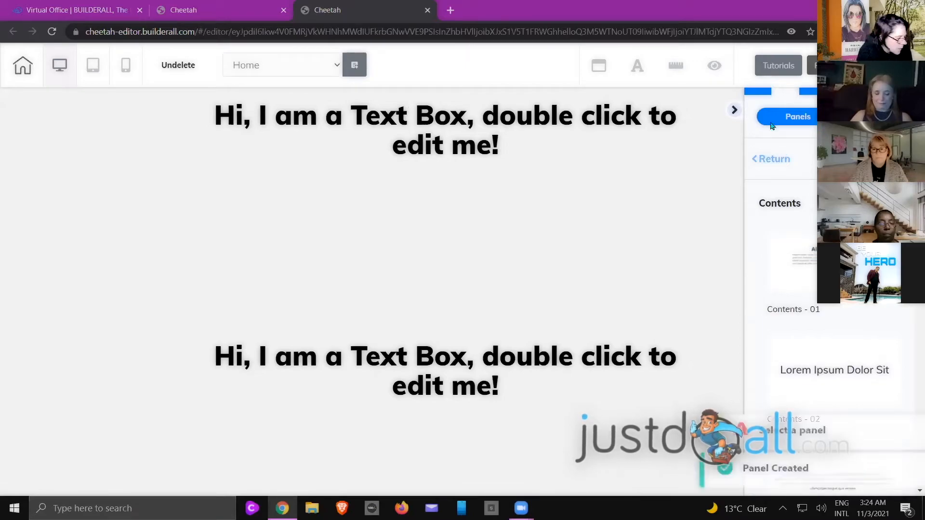
Delete the default text boxes from both blank panels
click(734, 113)
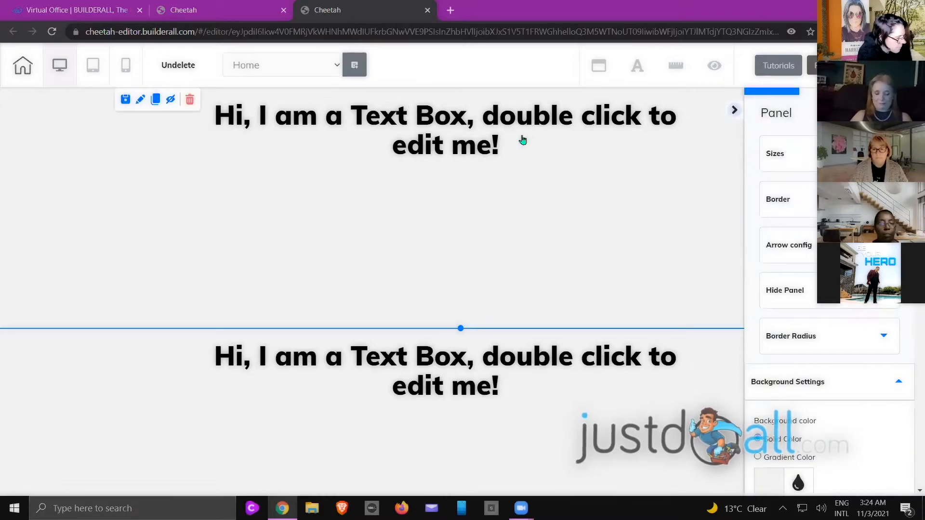
click(312, 119)
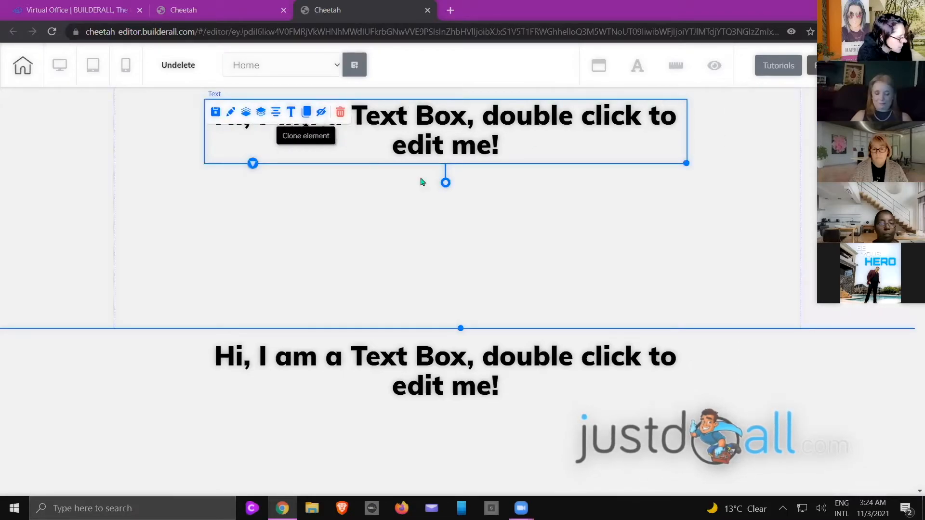
click(341, 110)
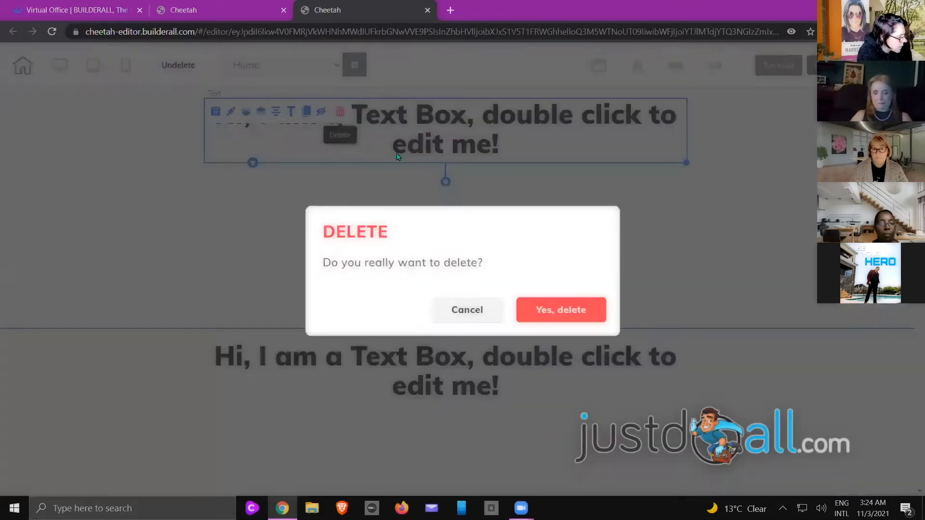
click(524, 302)
scroll(533, 288, down, 3)
click(385, 204)
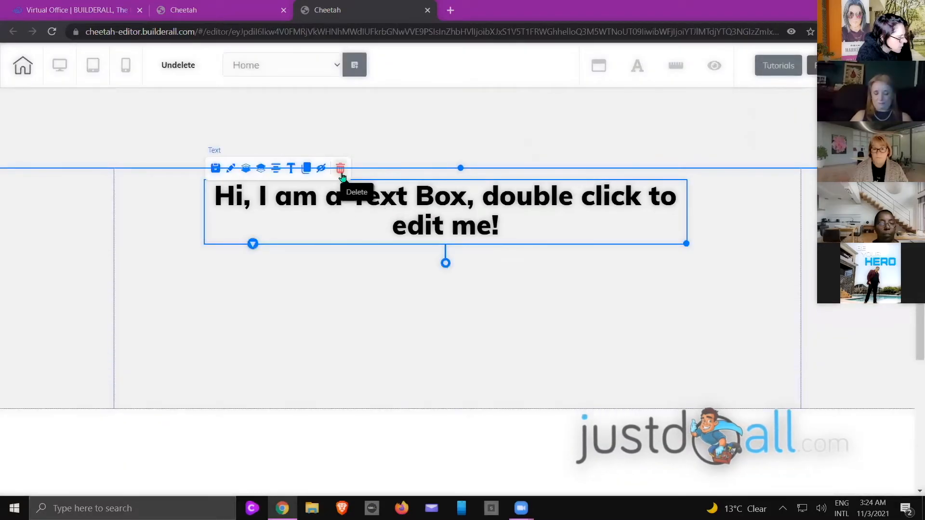
click(340, 169)
click(549, 306)
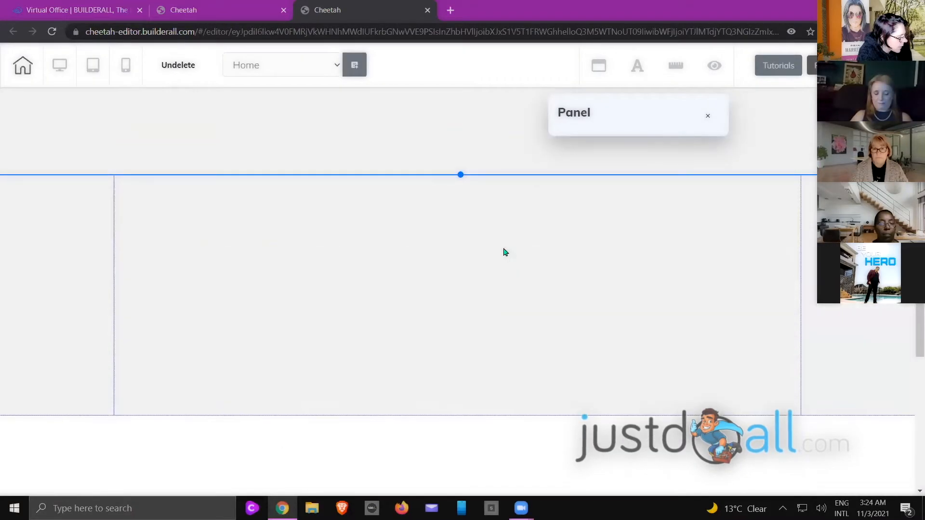
Set the background fgjo image from the user files as the second blank panel's background
click(405, 233)
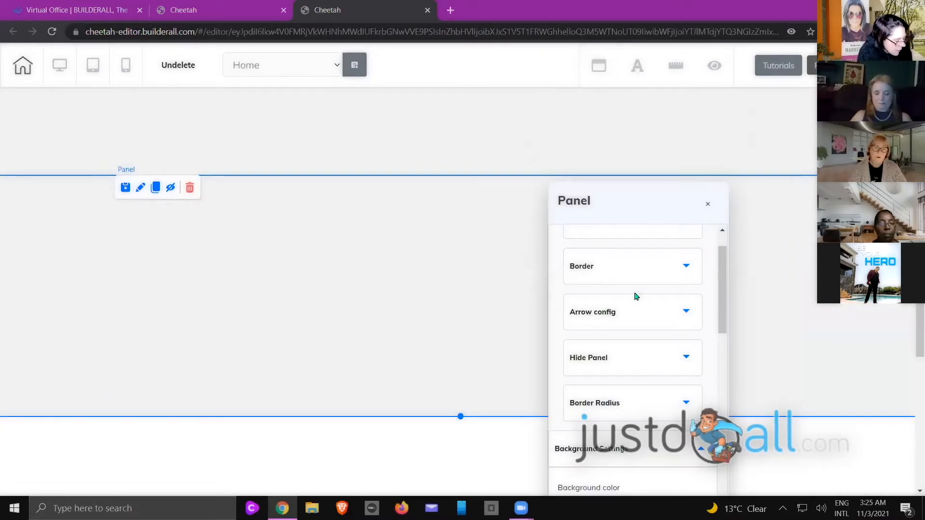
scroll(646, 292, down, 2)
scroll(646, 293, down, 3)
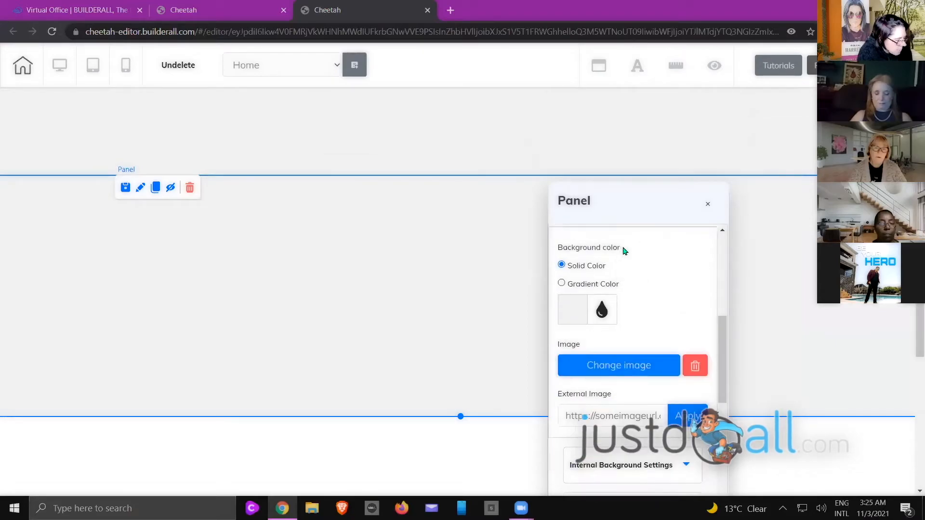
scroll(600, 357, up, 1)
click(607, 405)
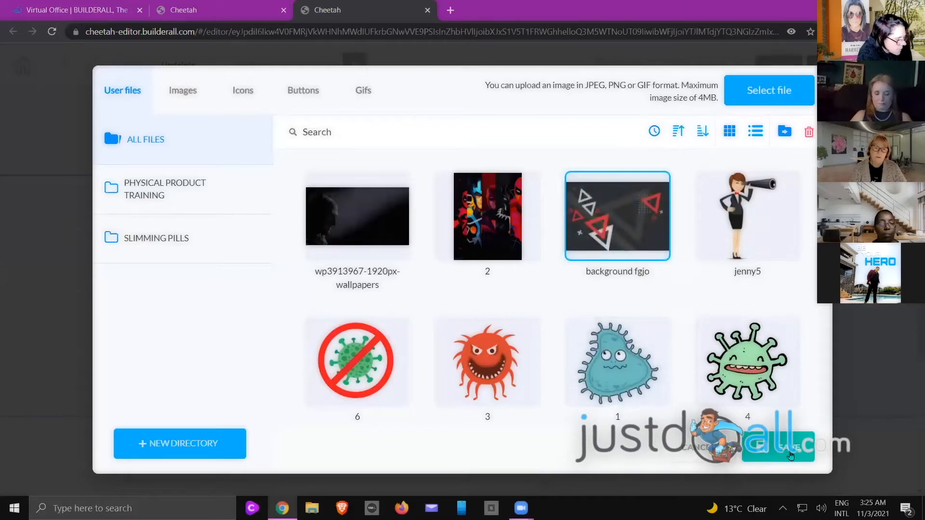
click(788, 450)
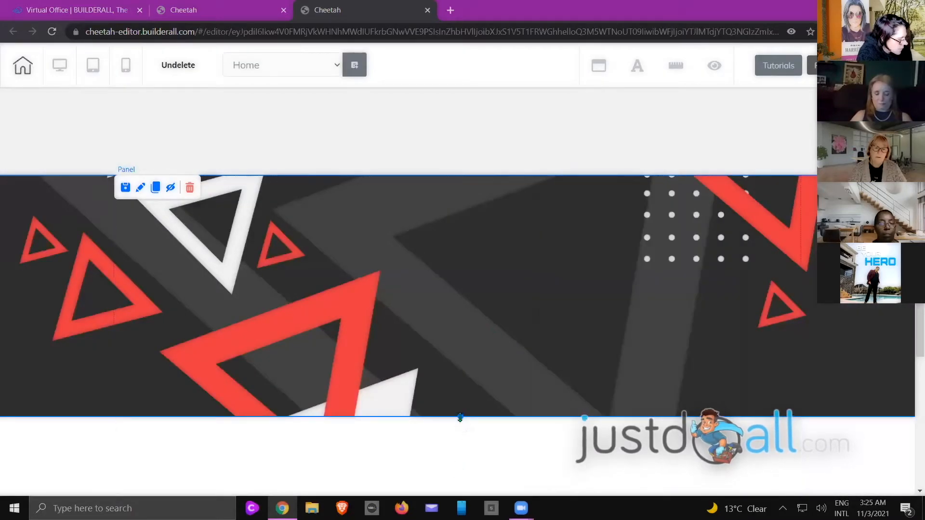
Increase the heights of the triangle-background panel and the empty panel above it, and check the Aliquam lobortis panel below
drag(461, 417, 472, 506)
scroll(521, 378, up, 3)
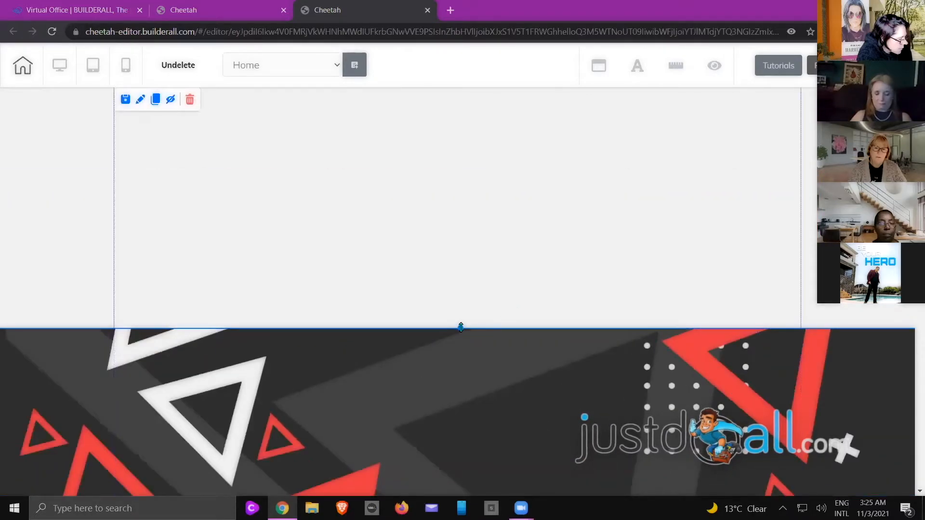
drag(460, 327, 458, 491)
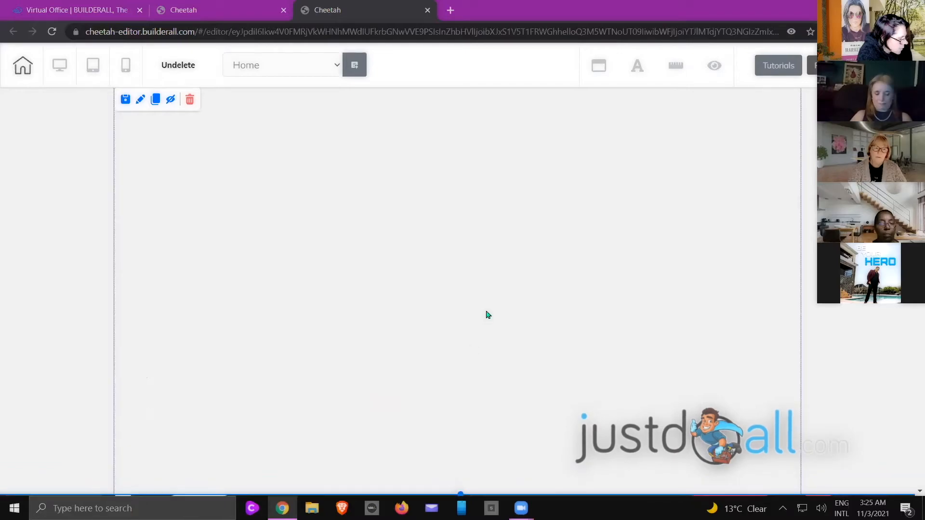
scroll(499, 301, down, 12)
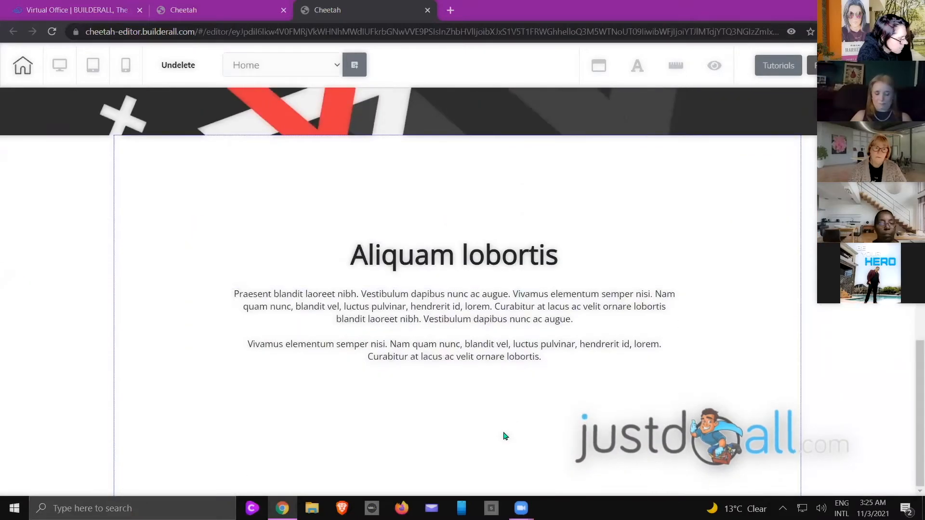
click(504, 436)
scroll(482, 458, down, 1)
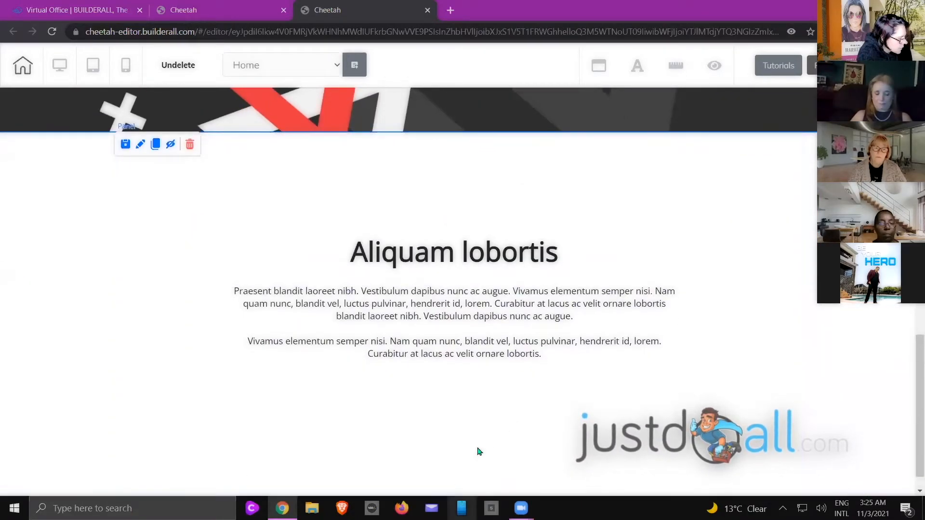
scroll(510, 408, down, 1)
scroll(554, 386, up, 8)
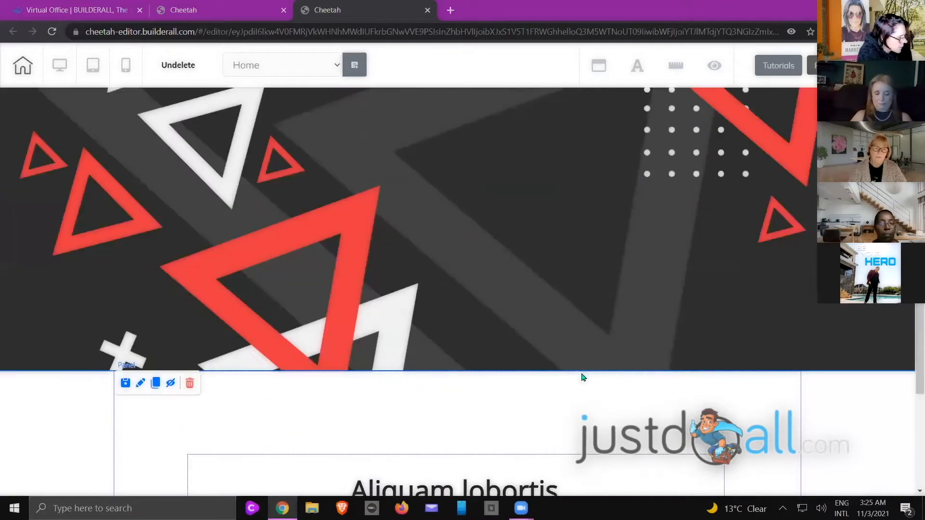
scroll(592, 361, down, 3)
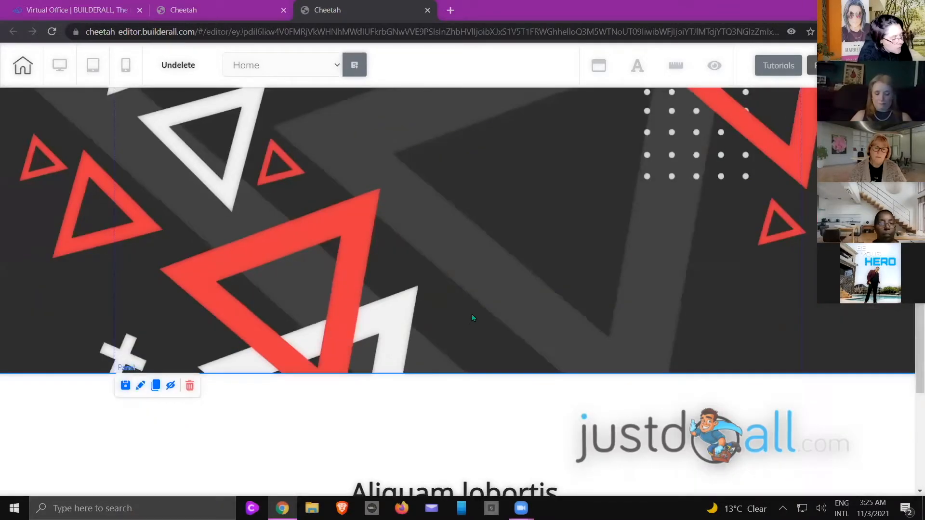
scroll(472, 313, up, 2)
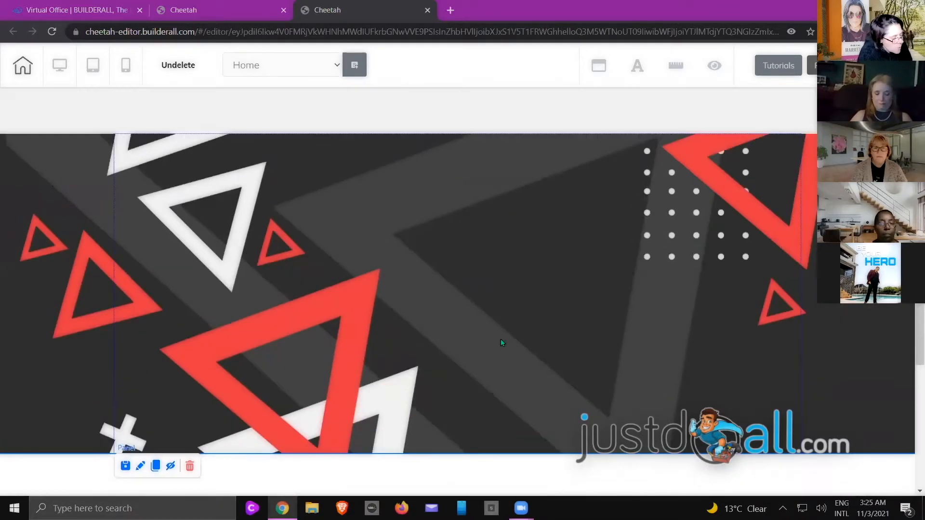
Activate Parallax on the triangle-background panel with the Scroll-Opacity effect and close its settings
double_click(525, 254)
scroll(686, 337, down, 10)
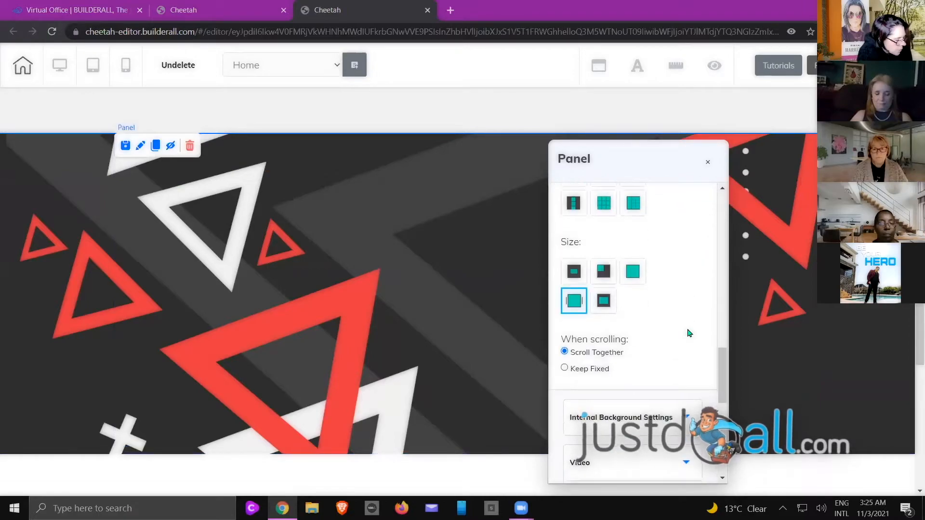
scroll(673, 253, down, 1)
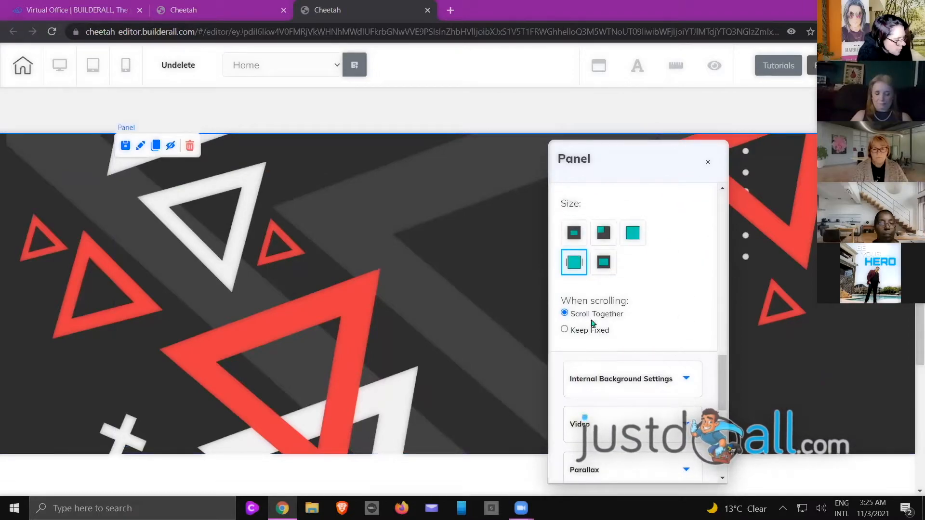
scroll(671, 319, down, 4)
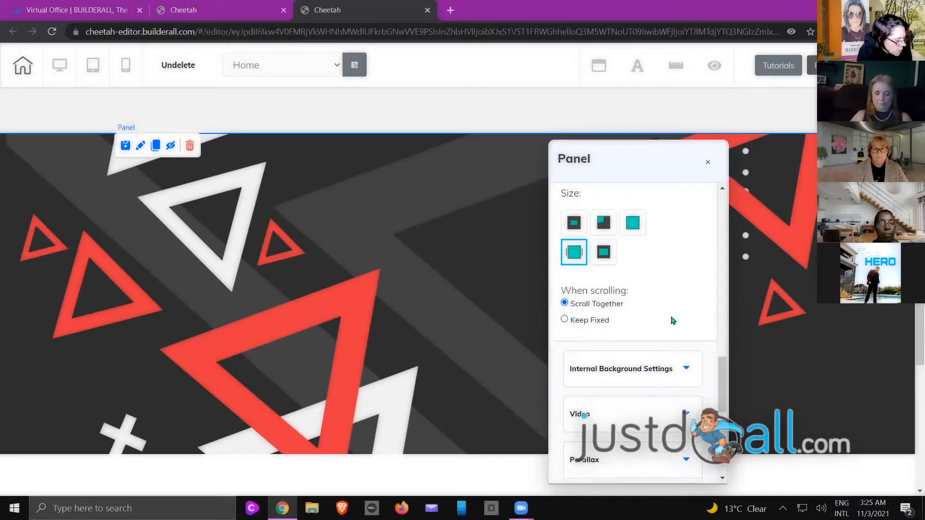
scroll(602, 315, down, 5)
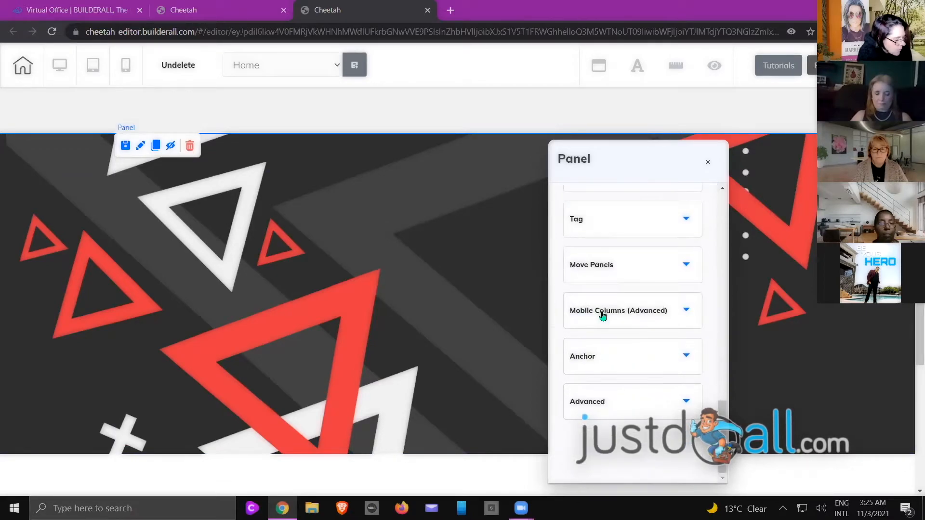
scroll(729, 320, up, 3)
scroll(848, 327, down, 3)
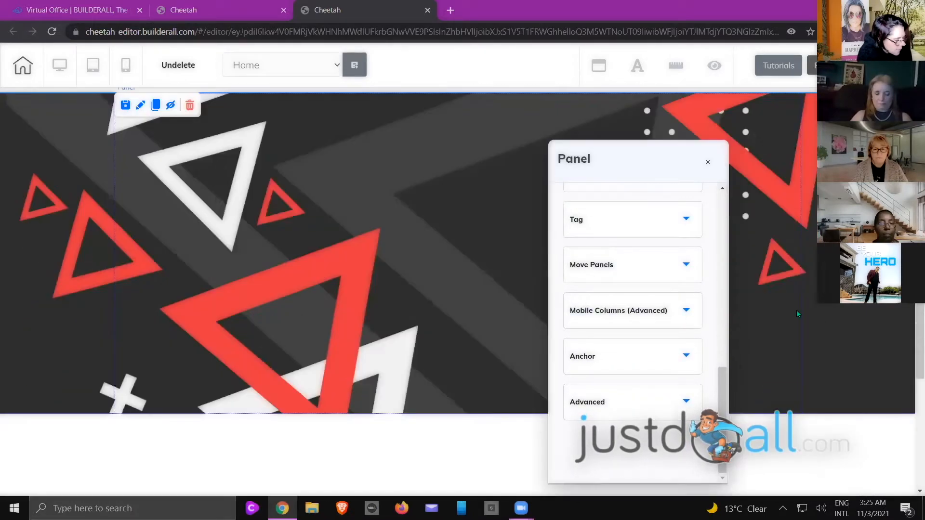
scroll(675, 248, up, 5)
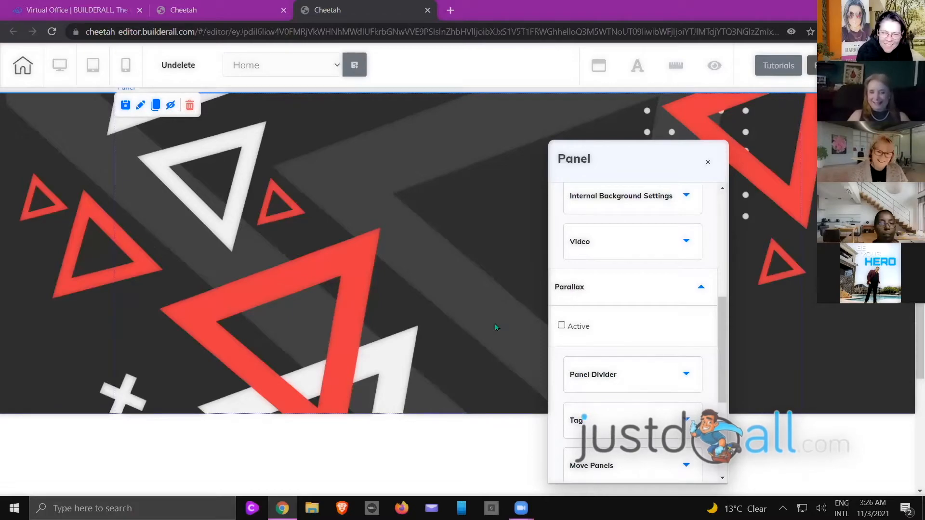
scroll(661, 330, down, 2)
click(561, 246)
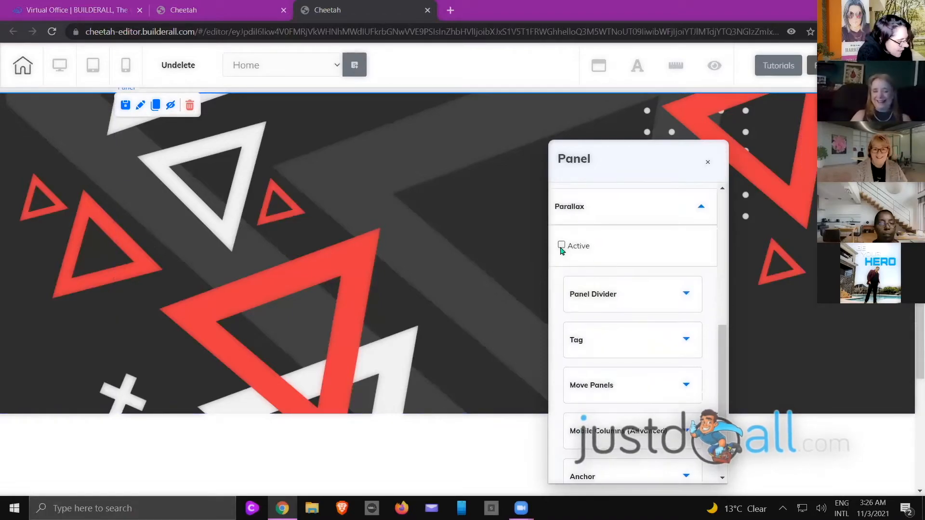
click(642, 281)
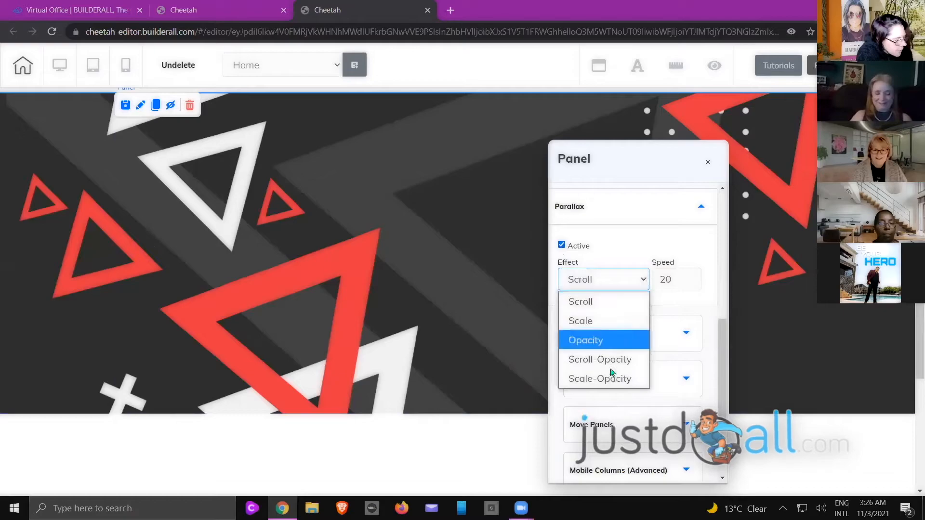
click(588, 361)
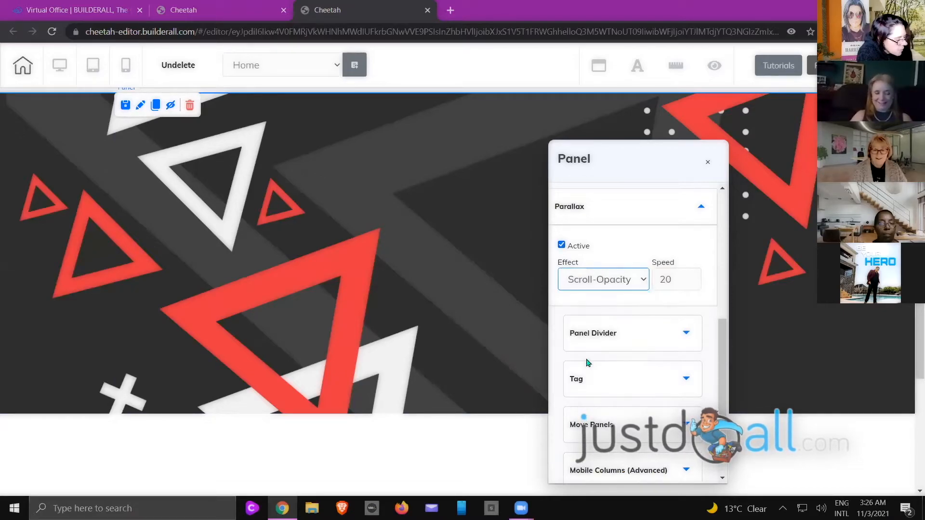
click(708, 164)
scroll(457, 289, up, 8)
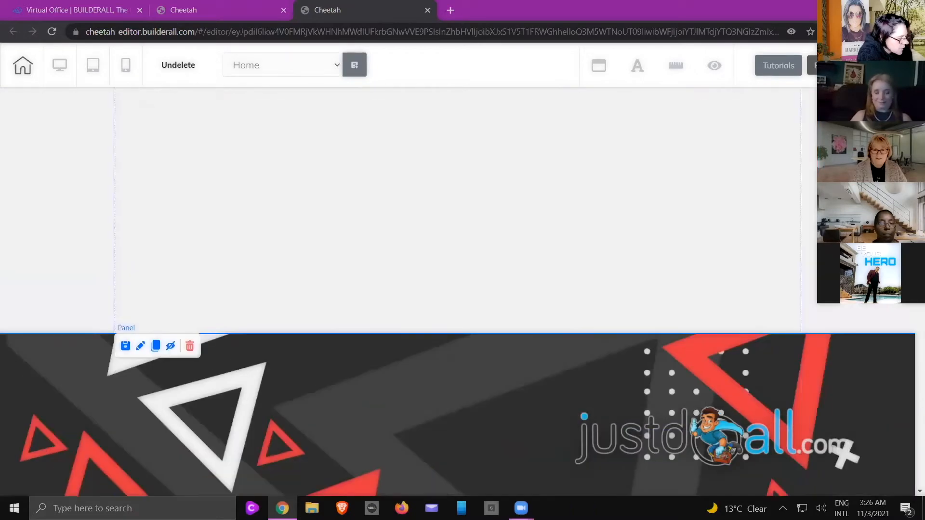
Add a Title H1 text to the empty panel above the triangle-background panel and position it near the panel's centre
click(906, 110)
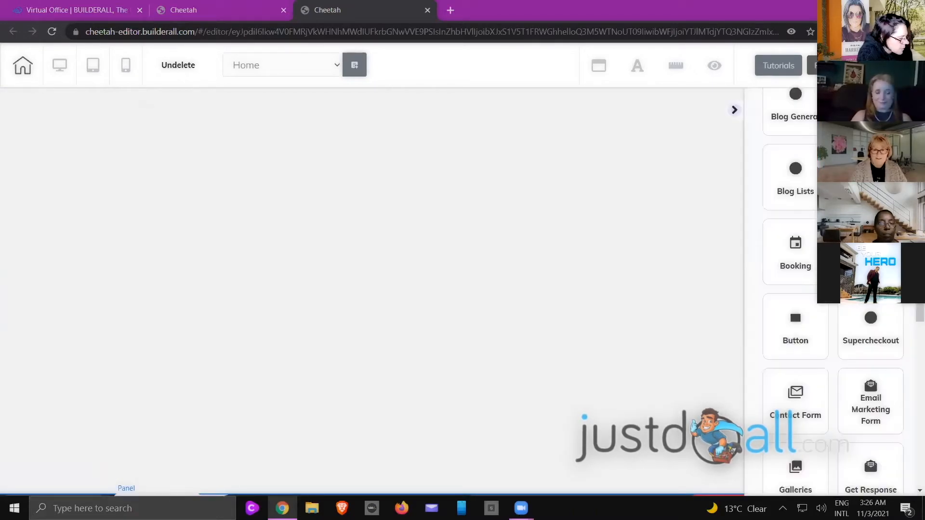
scroll(793, 309, up, 5)
scroll(771, 313, up, 3)
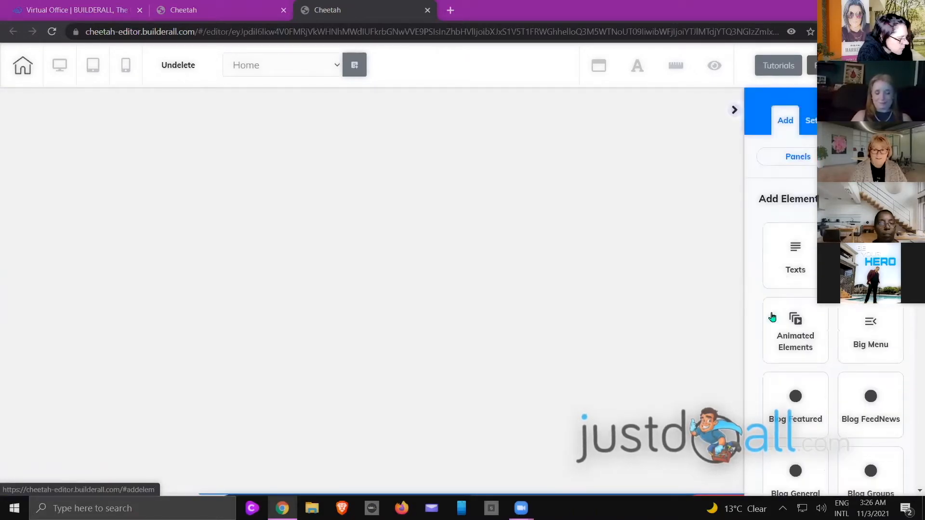
click(795, 245)
drag(798, 251, 447, 173)
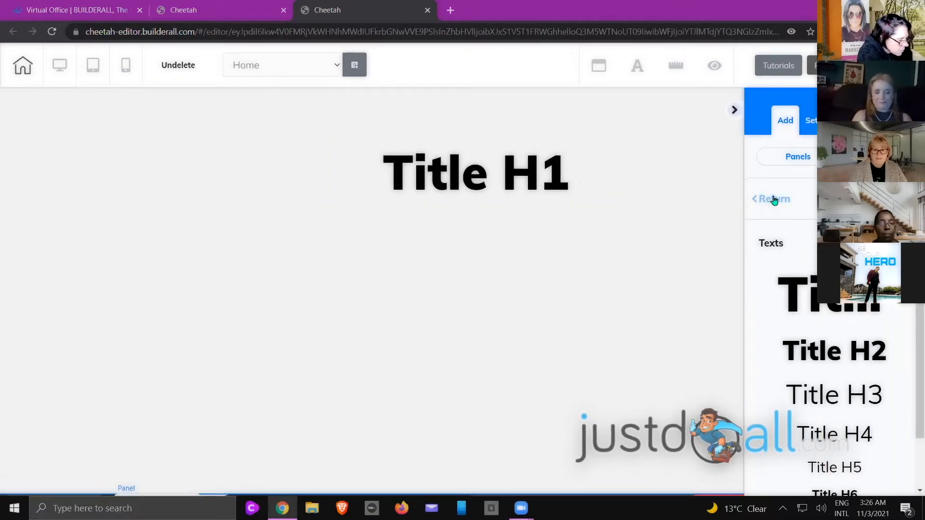
click(773, 199)
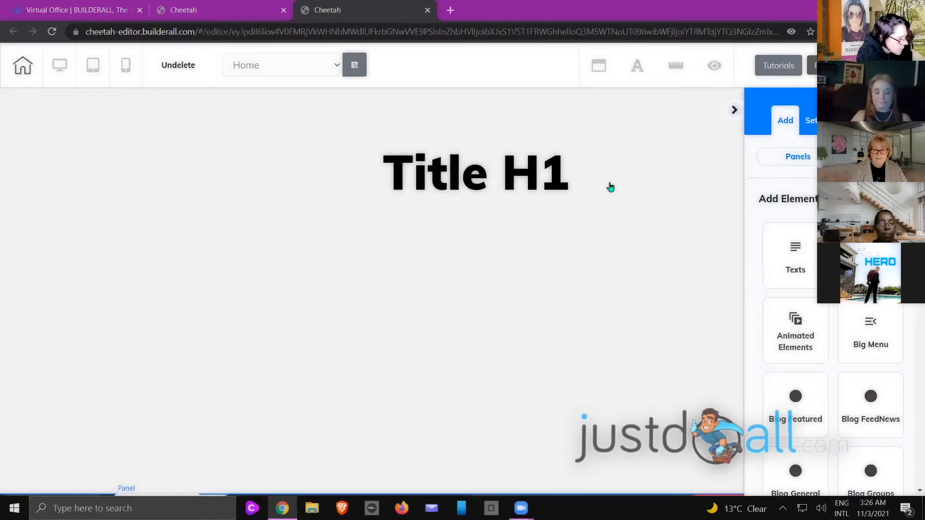
drag(535, 173, 509, 280)
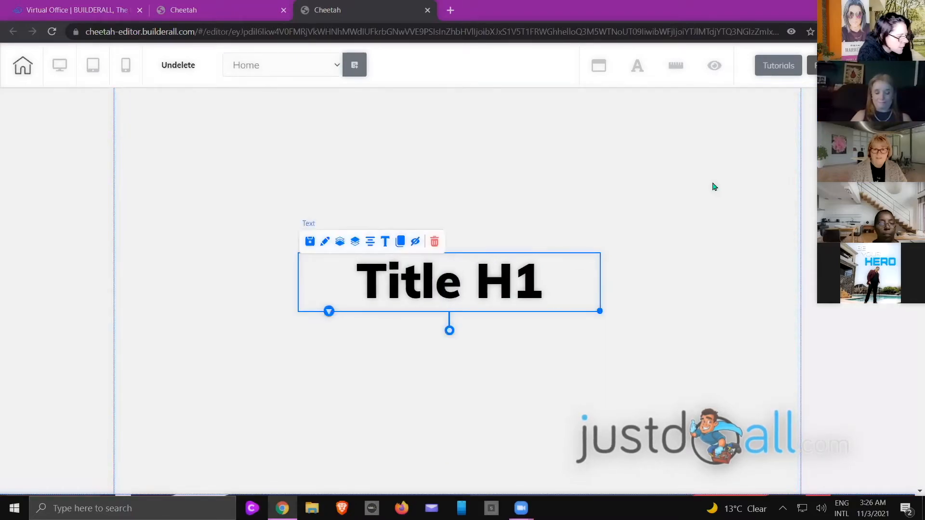
Preview the page and examine how the triangle-background panel's parallax behaves between the title and the Aliquam lobortis panel, then exit the preview
click(714, 186)
key(ctrl+s)
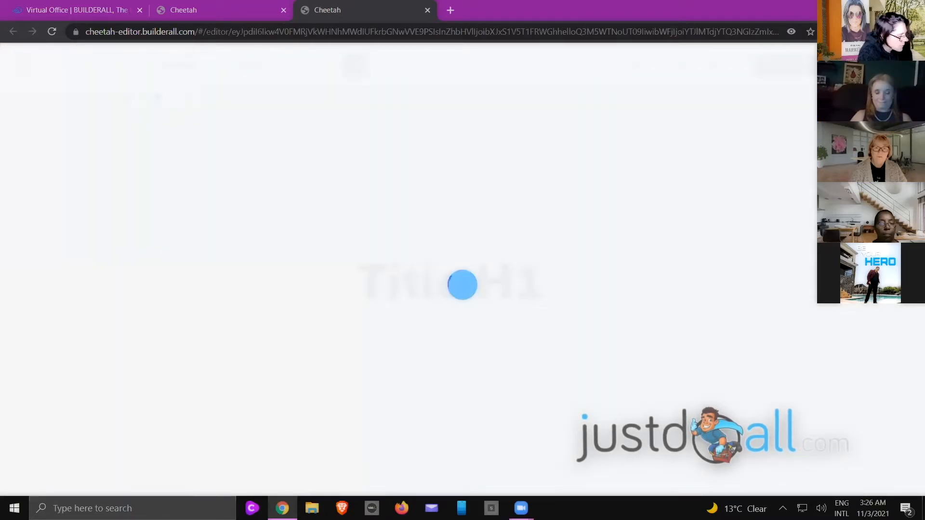
scroll(799, 244, down, 8)
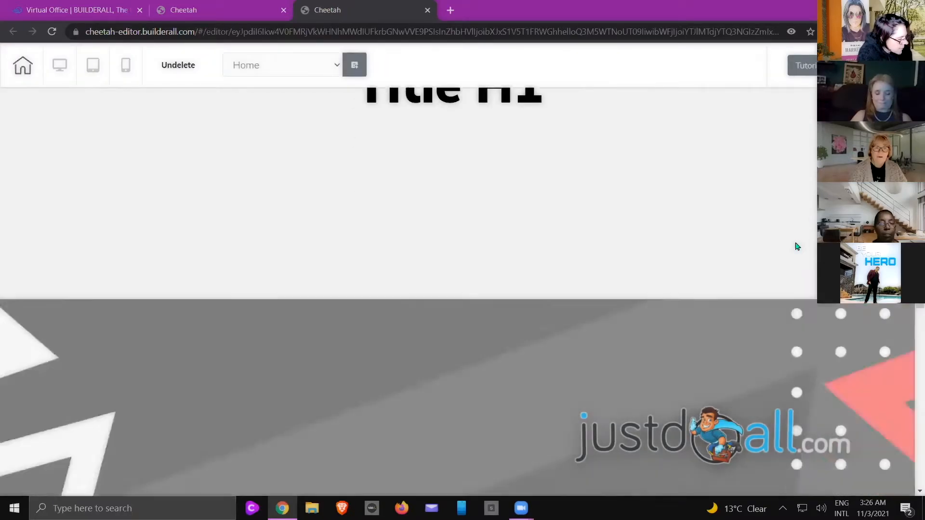
scroll(795, 241, down, 5)
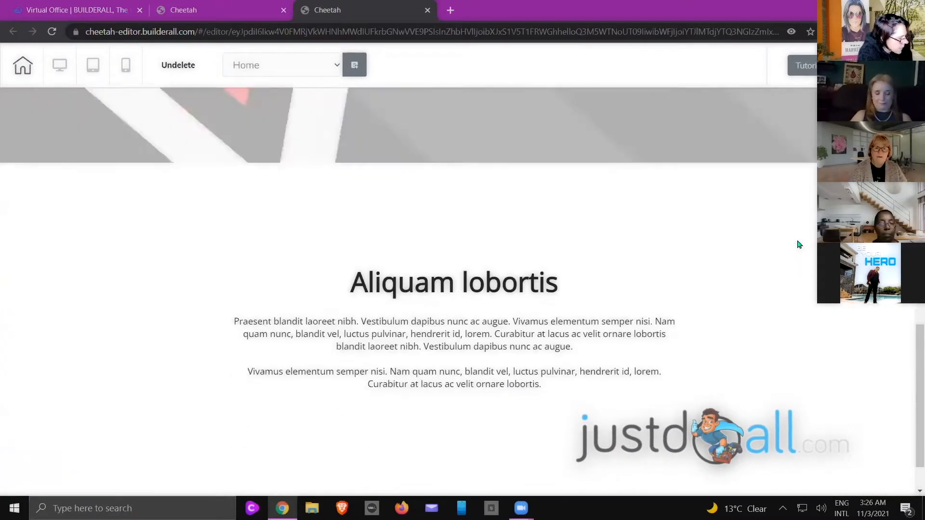
scroll(799, 239, up, 6)
scroll(799, 239, up, 2)
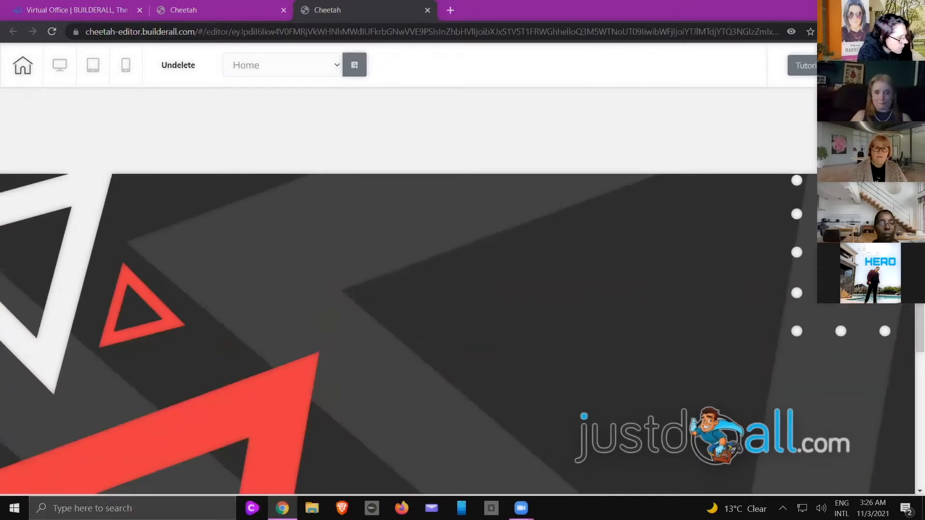
click(872, 65)
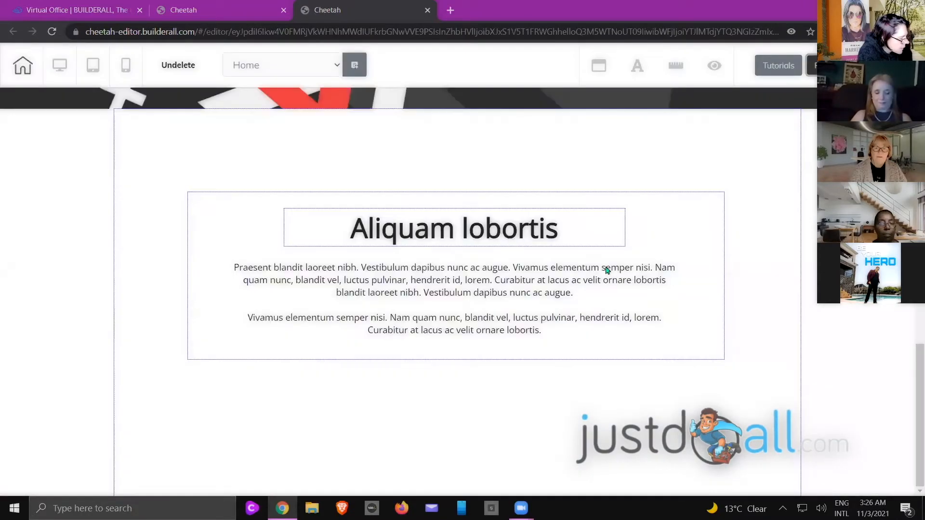
Change the triangle-background panel's Parallax effect to Scale-Opacity and close the panel settings
scroll(607, 270, up, 6)
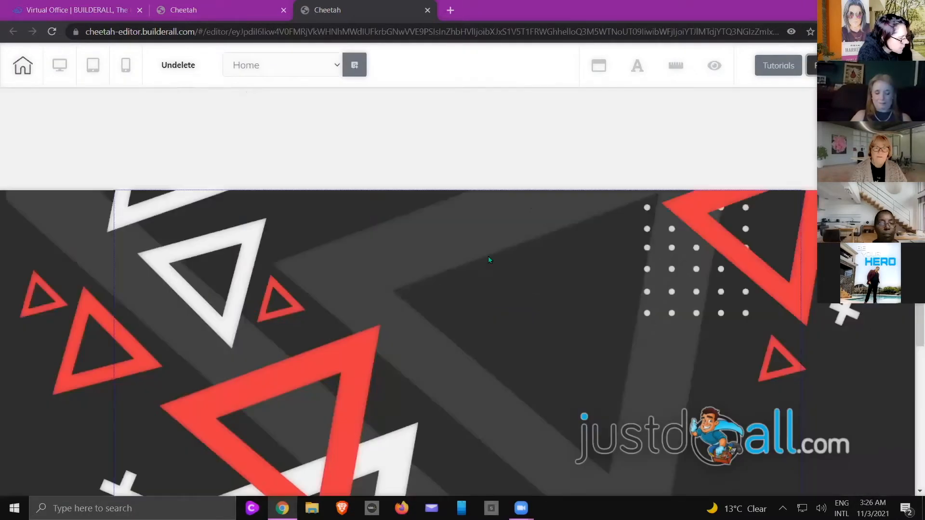
double_click(456, 325)
scroll(626, 340, down, 3)
scroll(625, 339, down, 4)
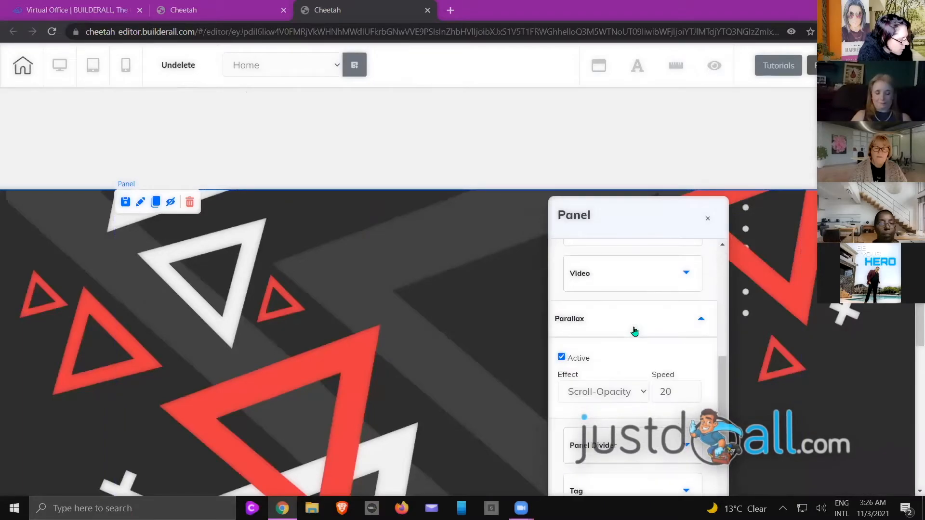
click(642, 351)
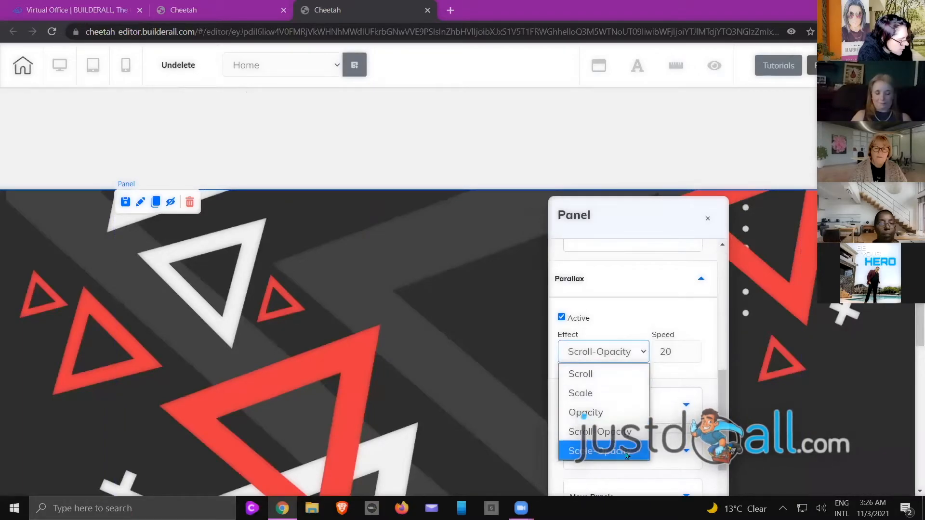
click(799, 243)
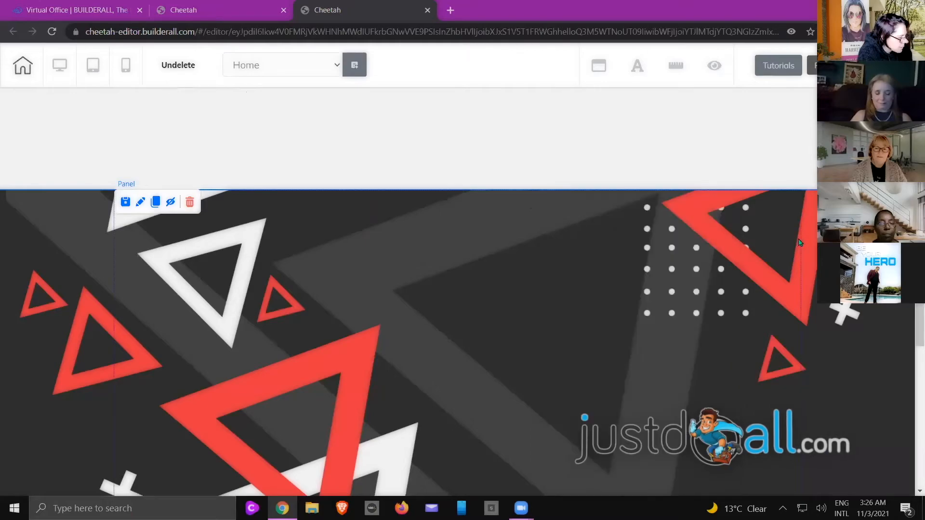
Save and publish the site, then close the publishing dialog
scroll(799, 242, up, 5)
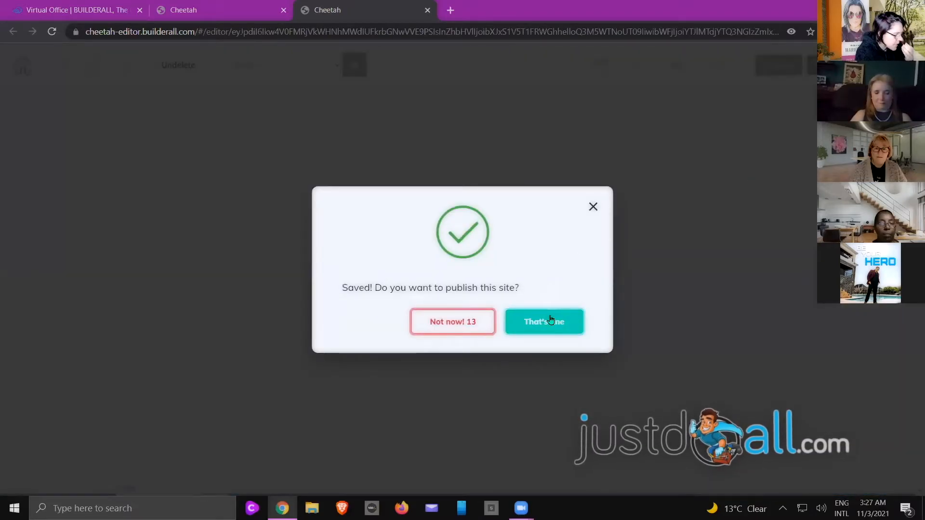
click(564, 318)
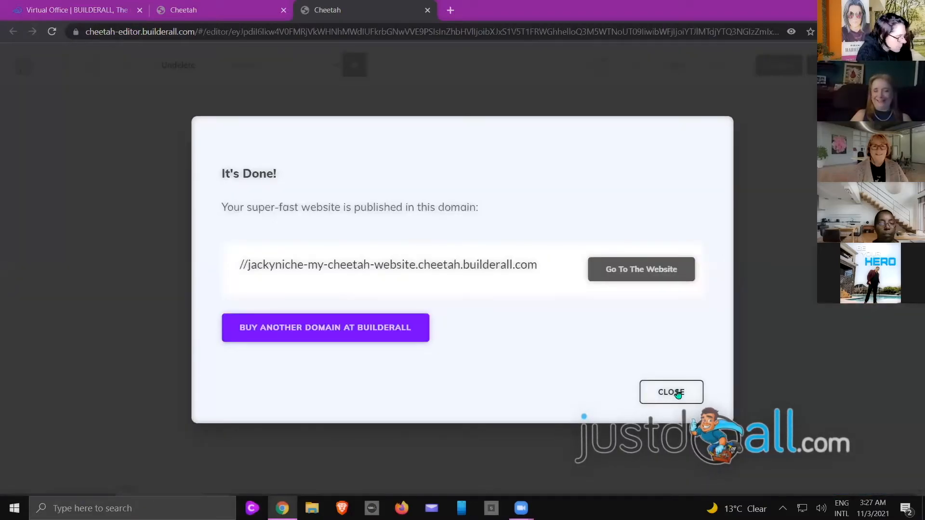
click(679, 394)
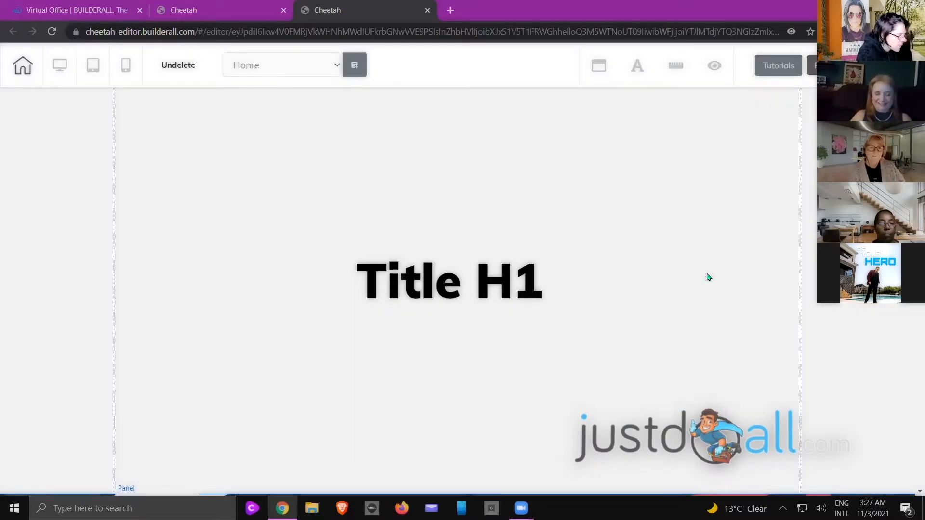
Preview the page and examine the Scale-Opacity parallax by scrolling past the triangle-background panel repeatedly, then return to editing
scroll(712, 275, down, 4)
scroll(777, 124, up, 4)
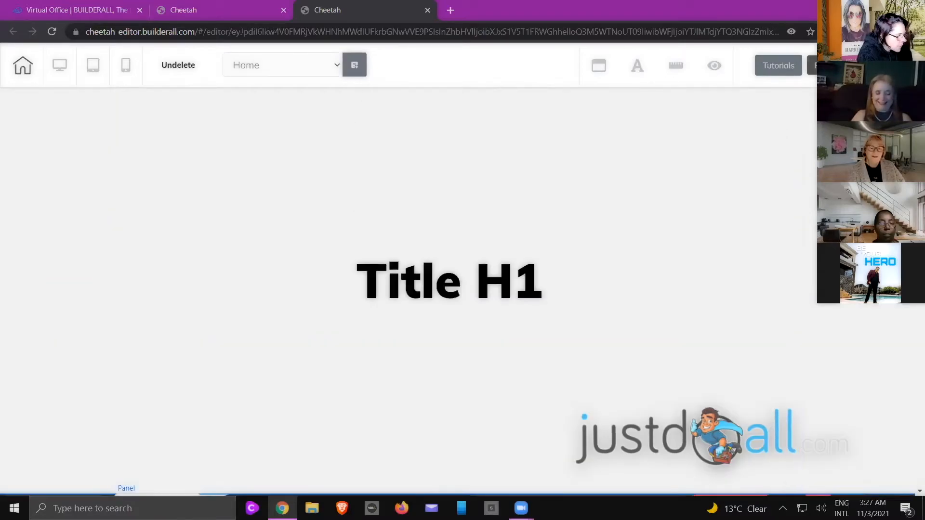
click(828, 65)
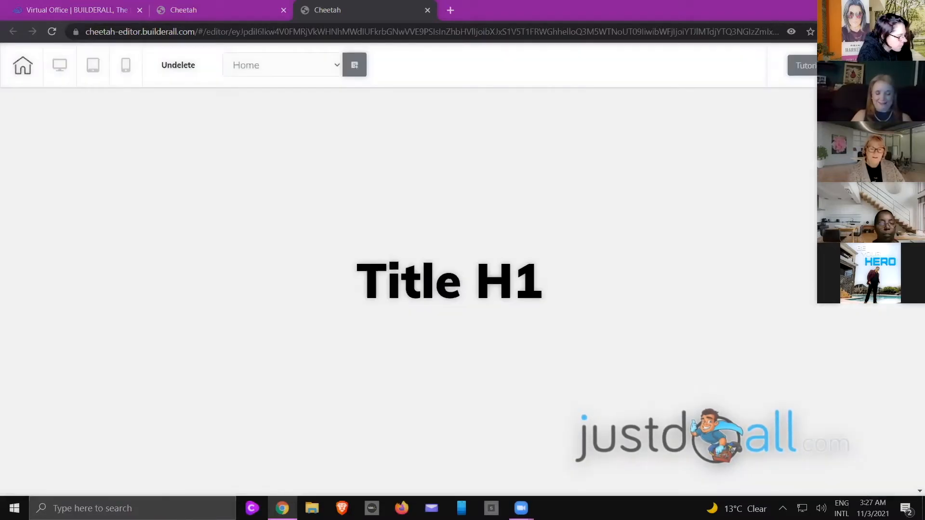
scroll(457, 289, down, 6)
scroll(458, 289, down, 6)
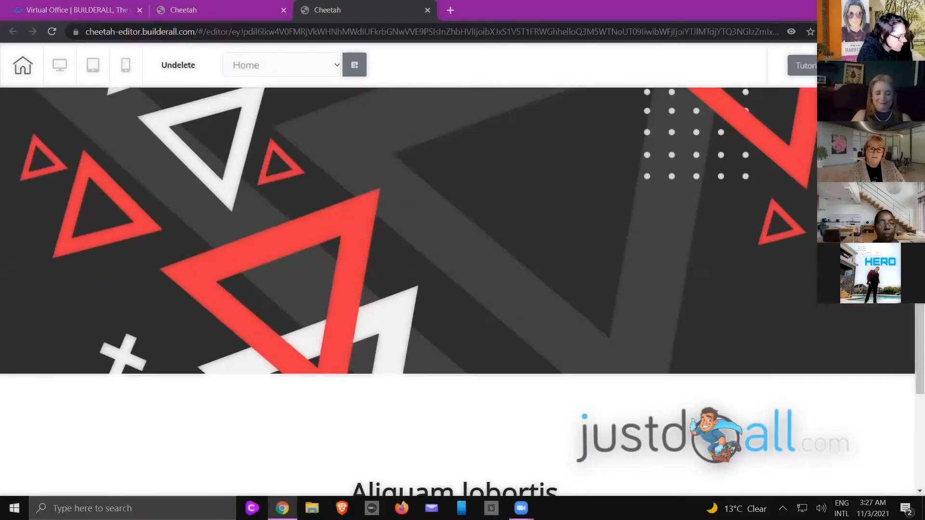
scroll(458, 289, down, 3)
scroll(458, 289, up, 12)
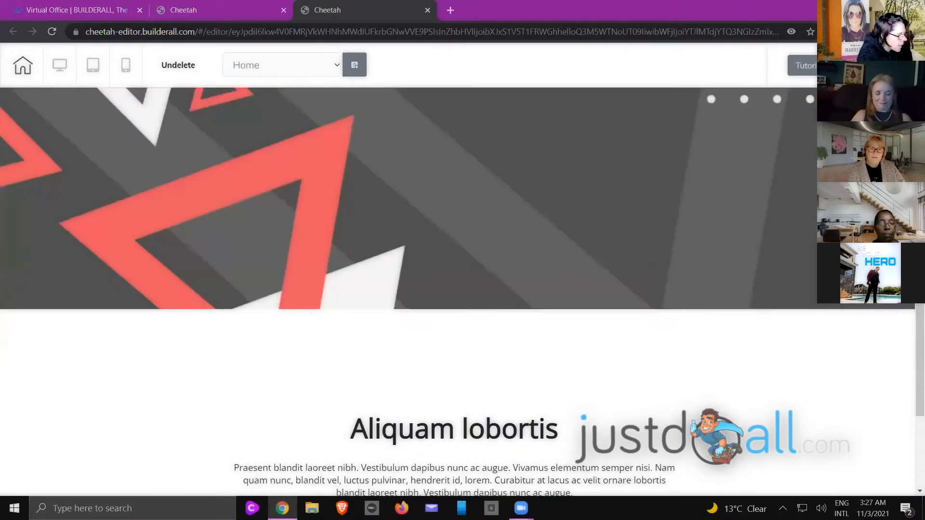
scroll(458, 289, down, 3)
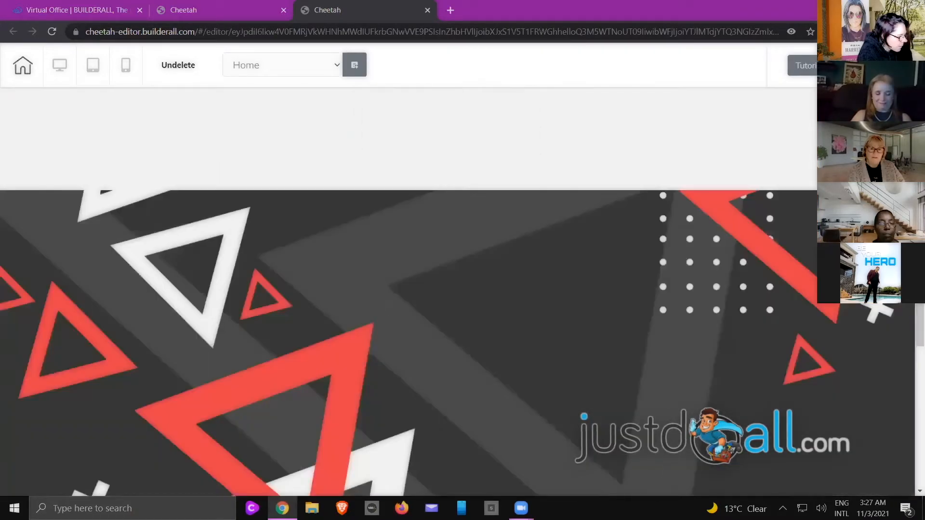
scroll(458, 289, up, 2)
scroll(458, 289, down, 4)
scroll(458, 289, up, 4)
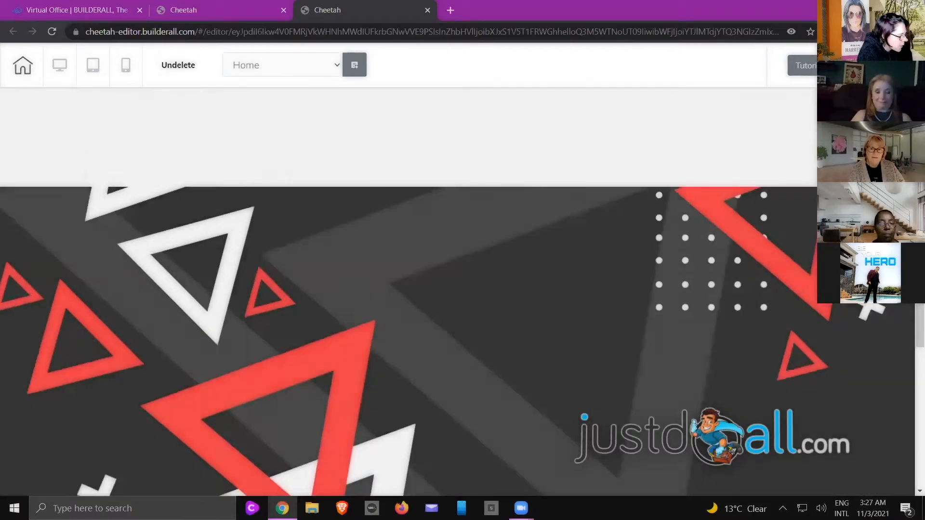
scroll(458, 289, down, 3)
scroll(458, 289, up, 3)
scroll(458, 289, down, 3)
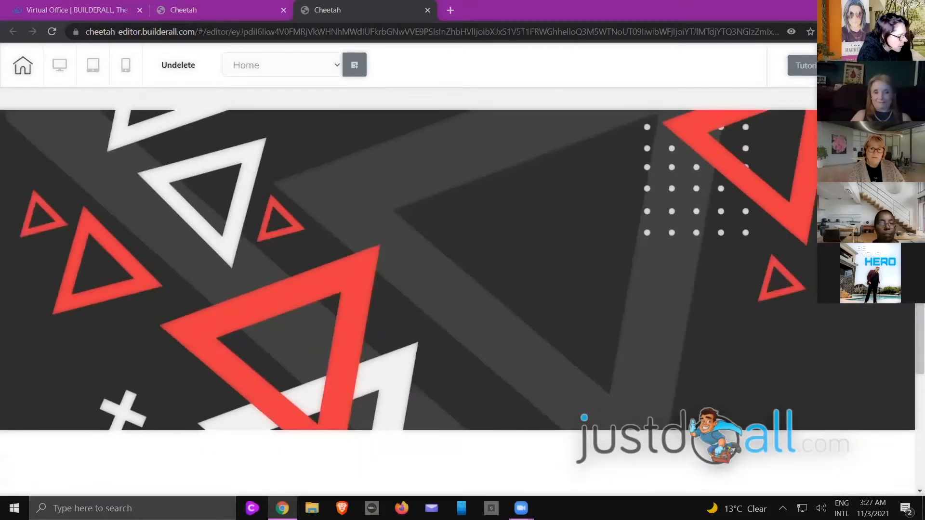
scroll(457, 289, up, 4)
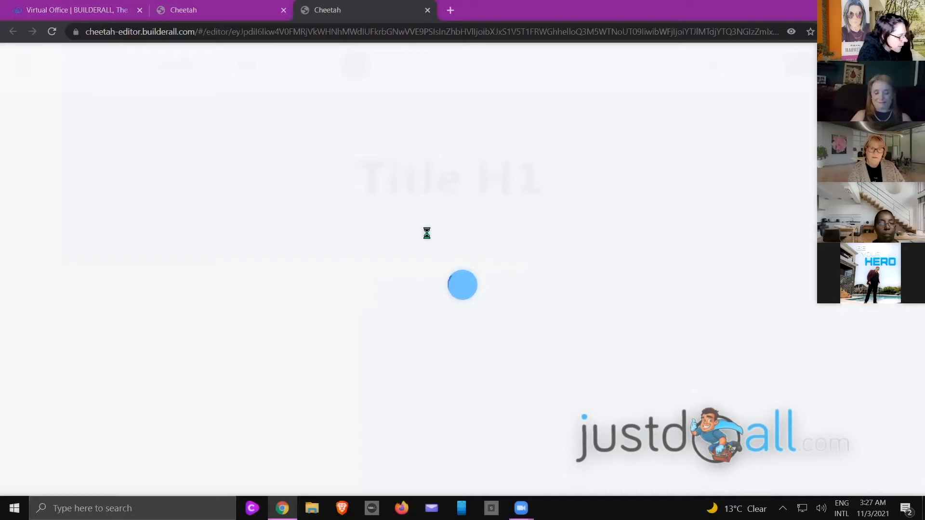
scroll(442, 305, down, 10)
scroll(601, 199, up, 10)
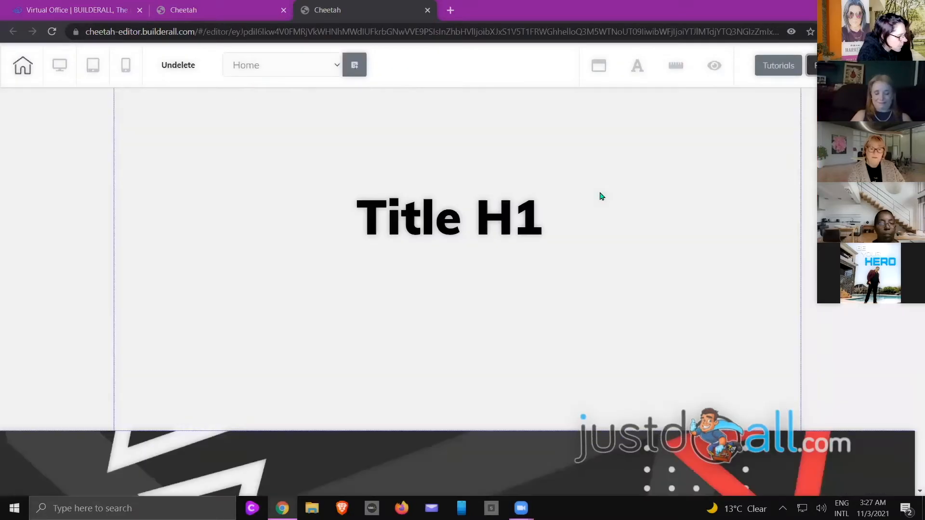
Move the Title H1 text higher in its panel and shorten the panel so it ends a little below the title
click(456, 227)
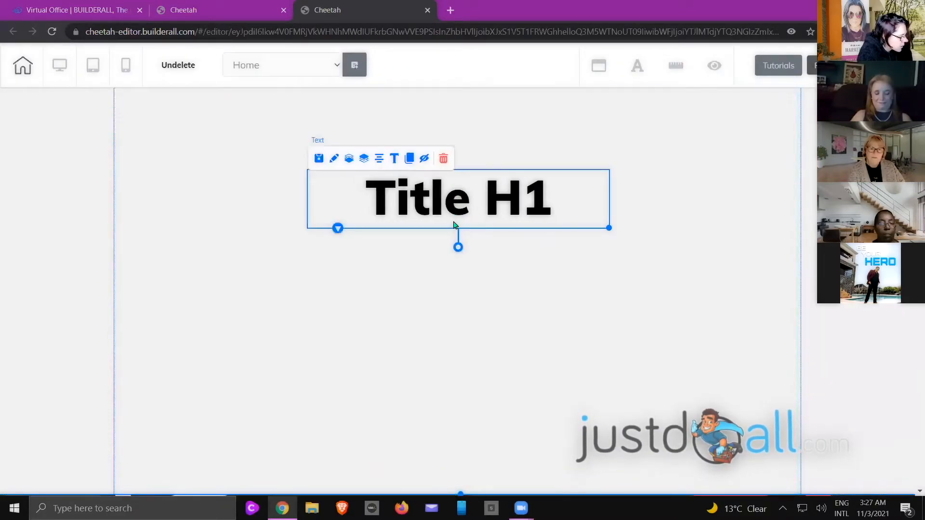
scroll(460, 337, down, 3)
drag(461, 374, 465, 181)
scroll(484, 207, up, 2)
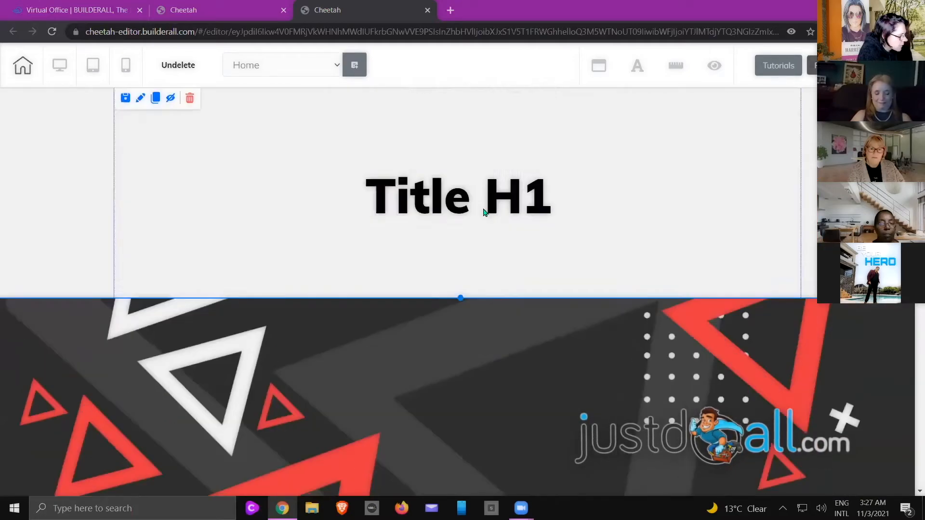
Preview the page with the shortened title panel, check the parallax while scrolling, and exit the preview
click(828, 65)
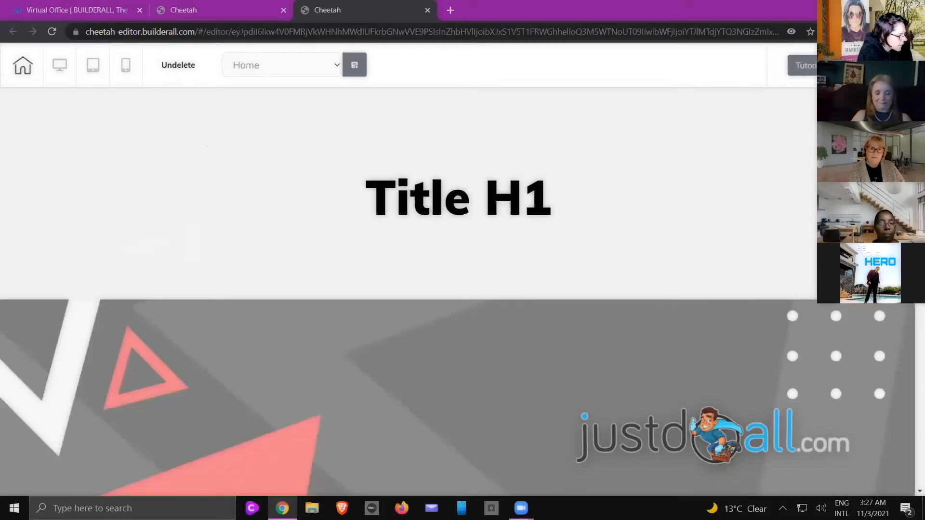
scroll(458, 289, down, 9)
scroll(458, 289, up, 9)
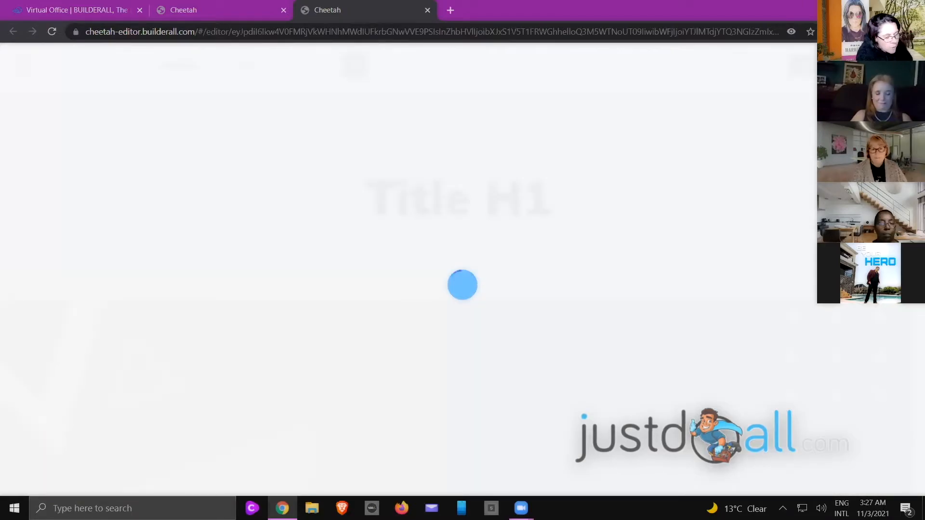
Reorder the panels so the triangle-background panel sits below the Aliquam lobortis text panel, and close its settings
scroll(527, 305, down, 3)
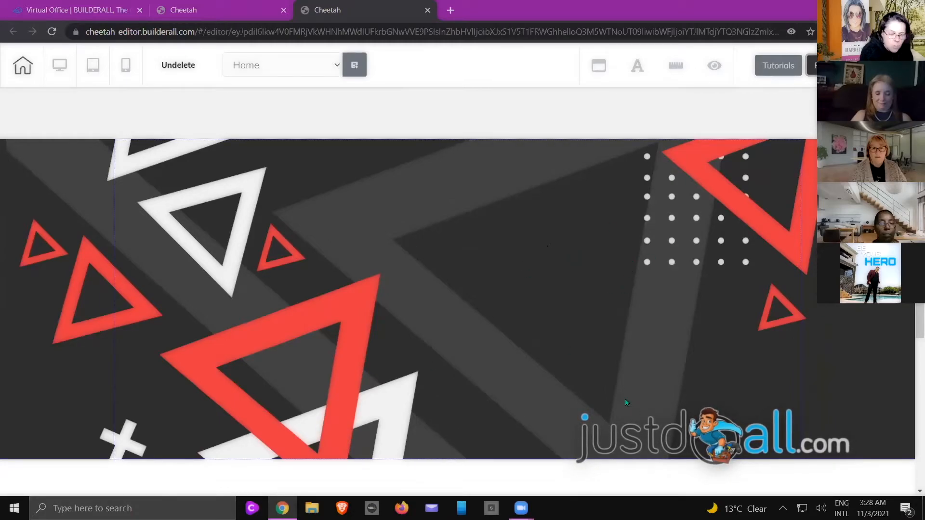
click(567, 217)
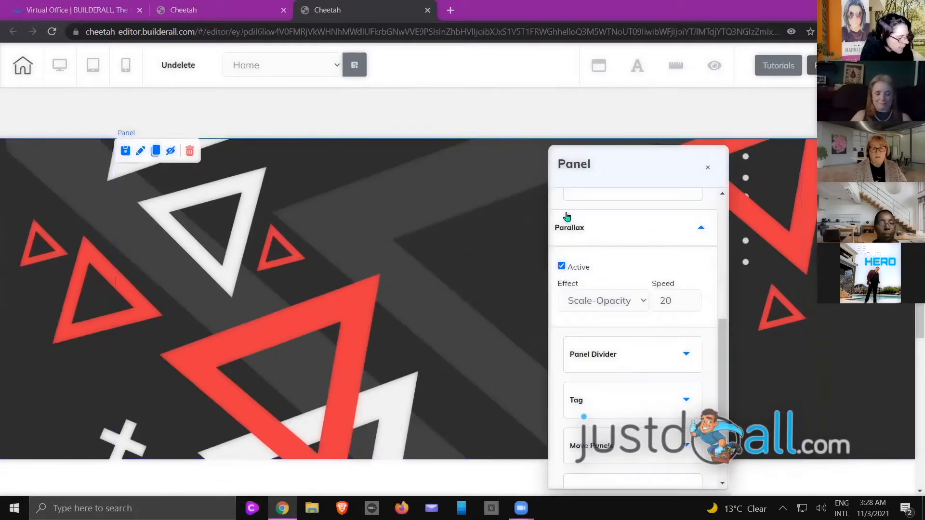
click(615, 232)
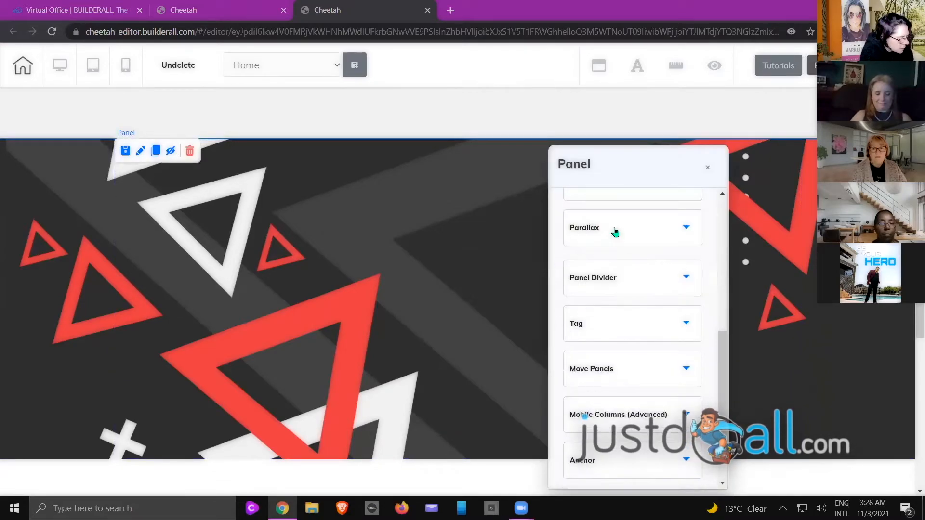
click(620, 369)
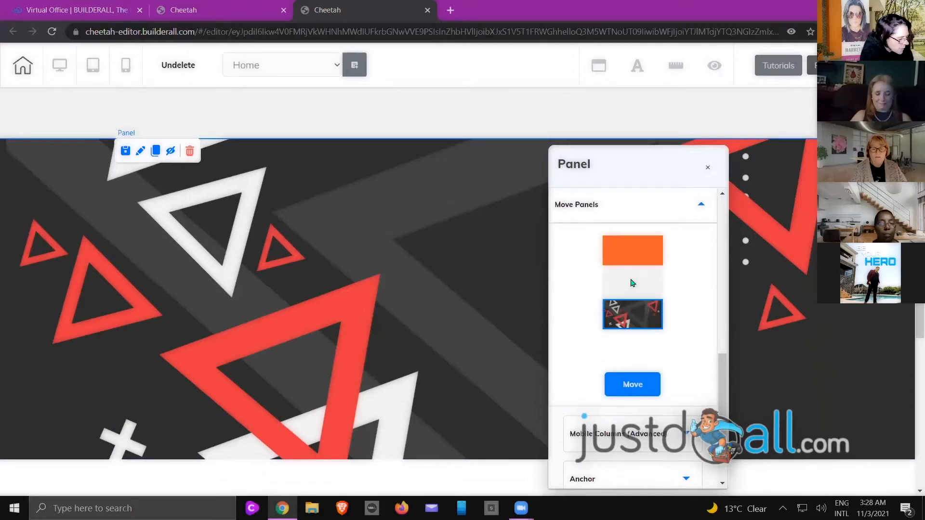
drag(627, 318, 626, 350)
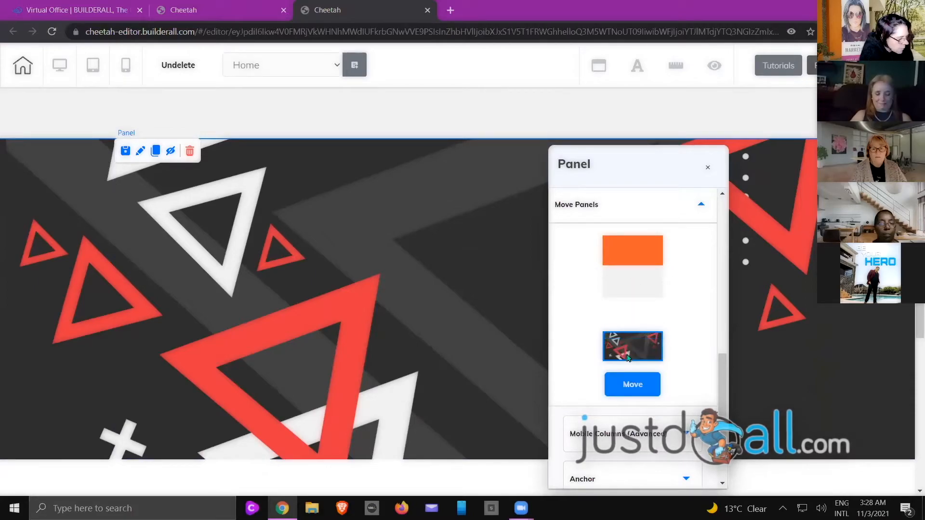
click(632, 386)
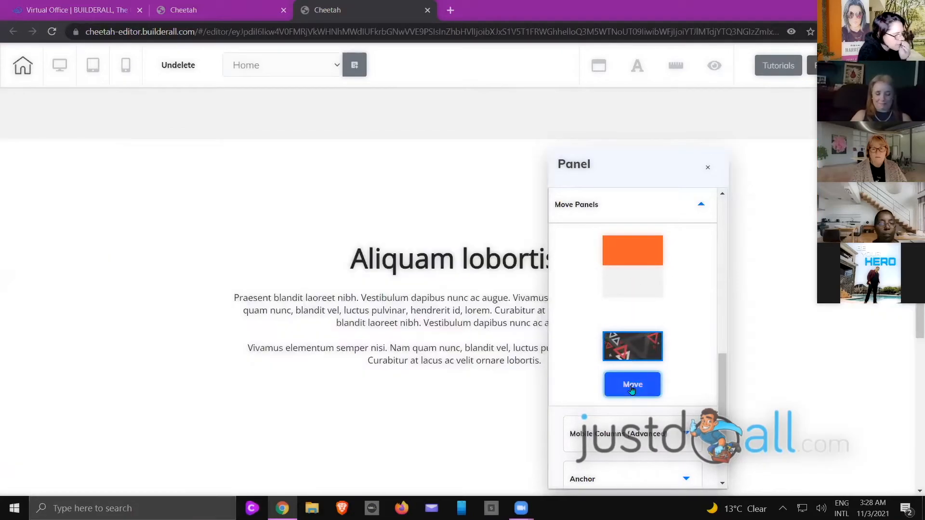
click(706, 168)
Restore the orange Marketing Digital Business panel from the hidden elements, delete it, and close the hidden elements list
scroll(802, 270, up, 3)
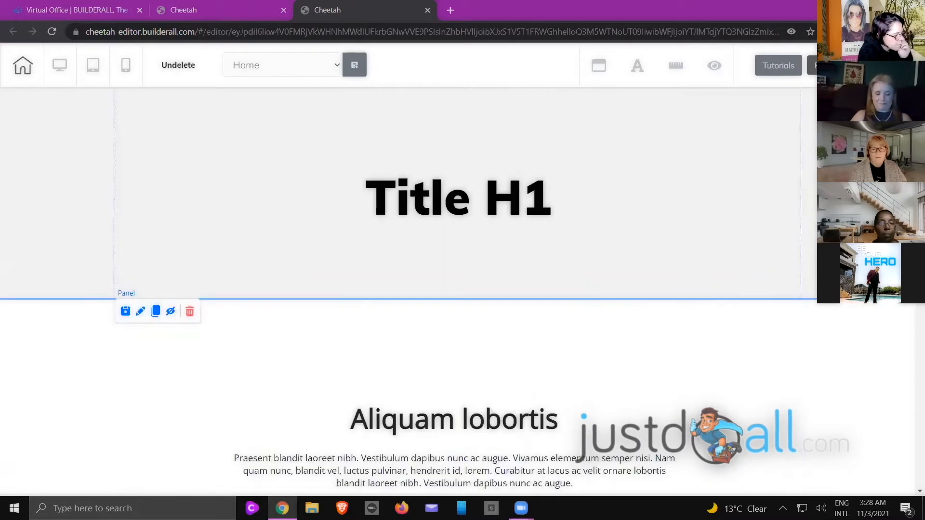
click(712, 69)
click(810, 150)
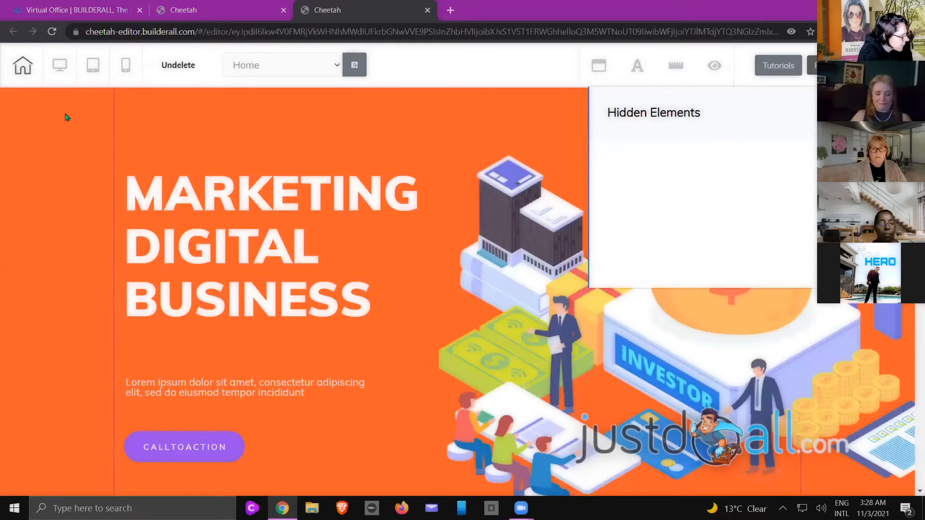
click(190, 99)
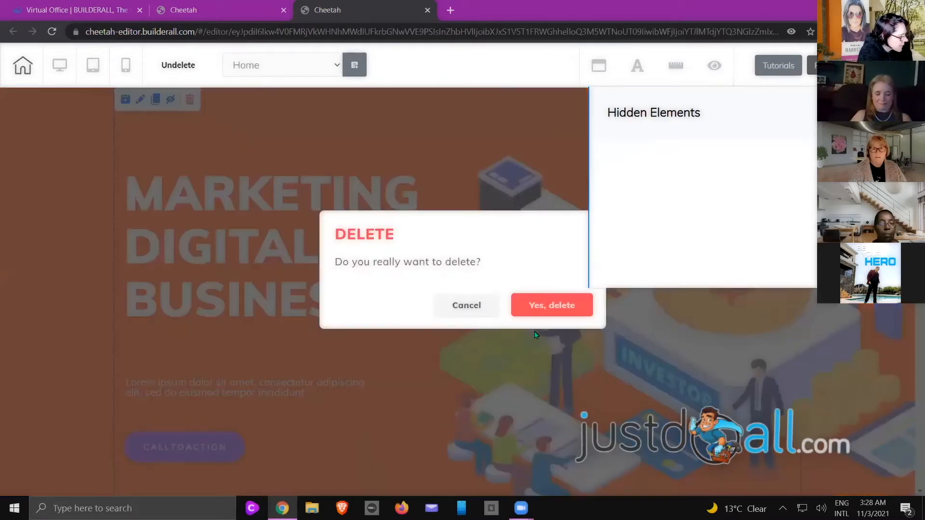
click(543, 305)
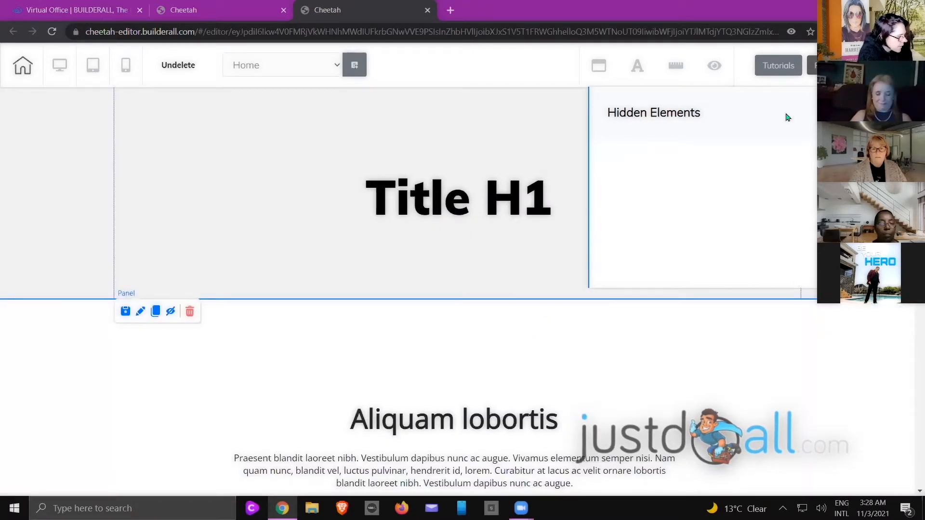
click(715, 67)
Preview the page and scroll down through the reordered panels to check the parallax on the triangle-background panel
scroll(775, 146, down, 10)
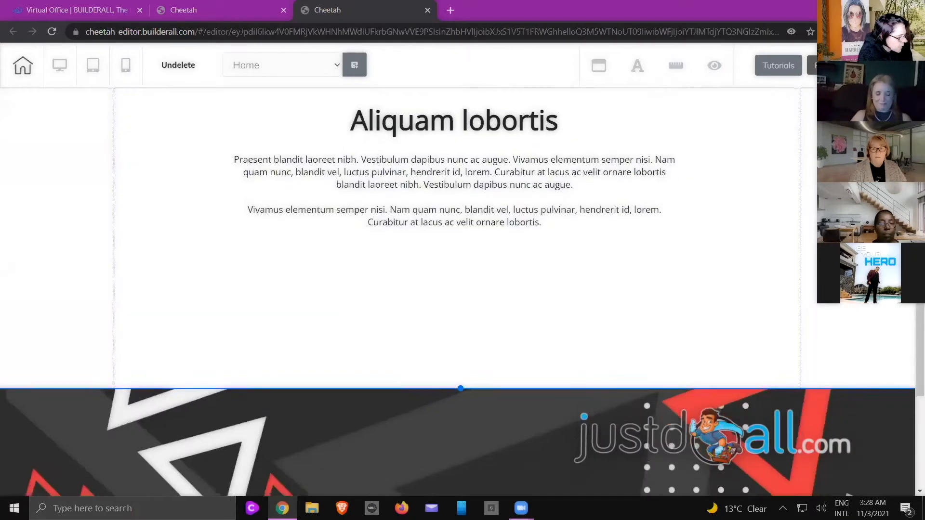
scroll(814, 160, up, 10)
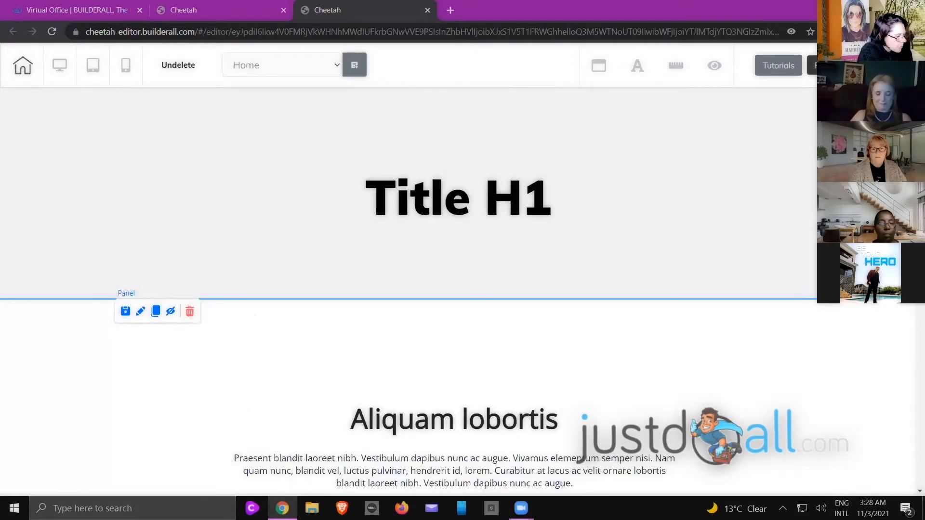
click(821, 66)
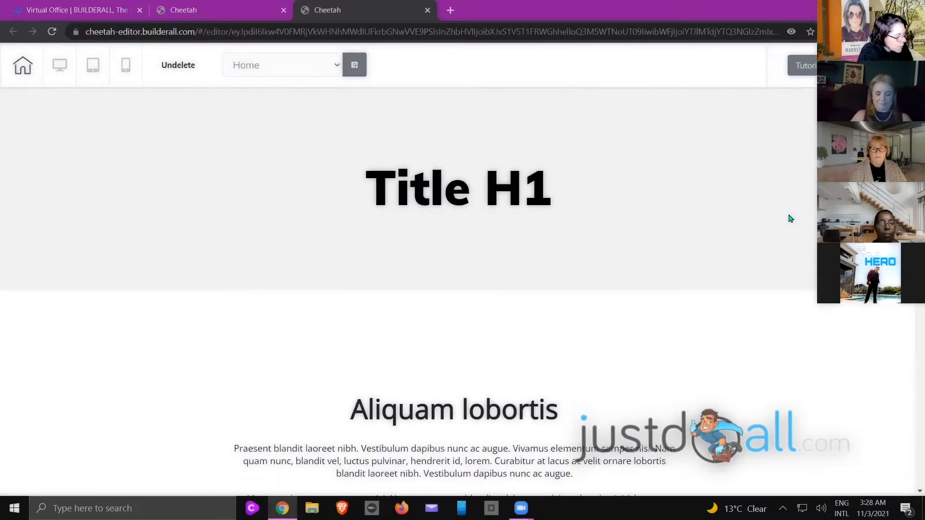
scroll(790, 218, down, 10)
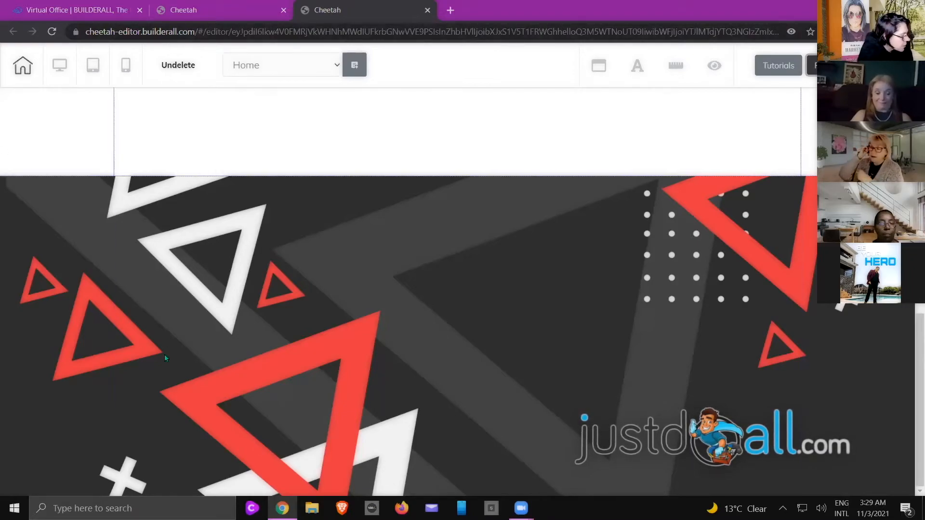
Delete the triangle-background panel, the Aliquam lobortis panel and the Title H1 panel to empty the page
click(190, 185)
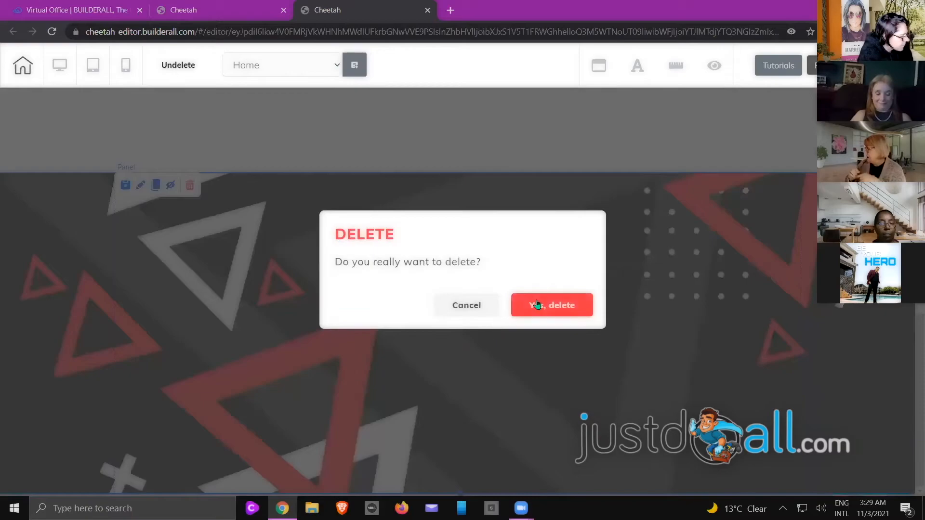
click(568, 313)
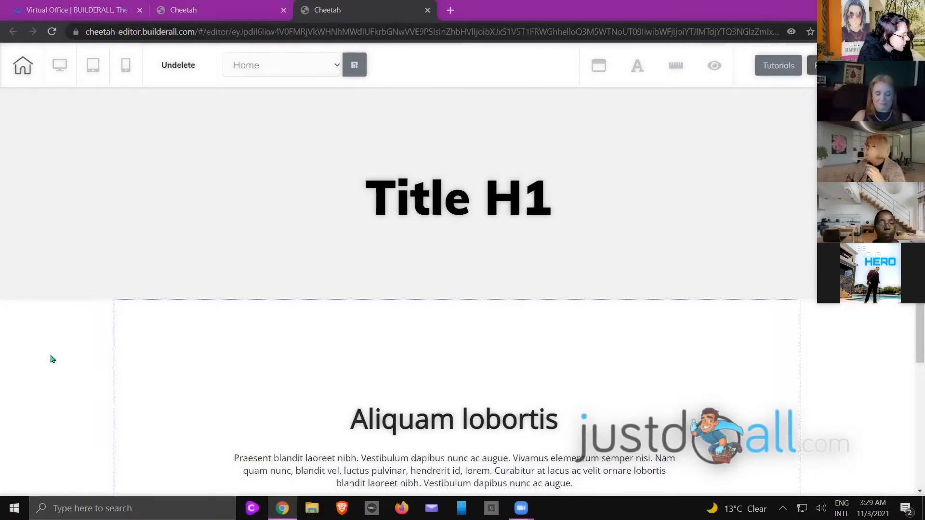
click(191, 312)
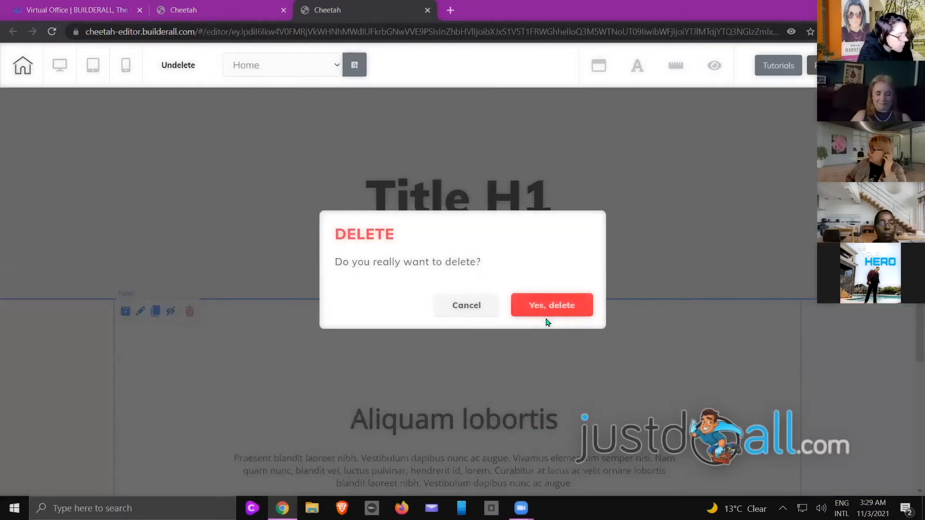
click(548, 322)
click(195, 100)
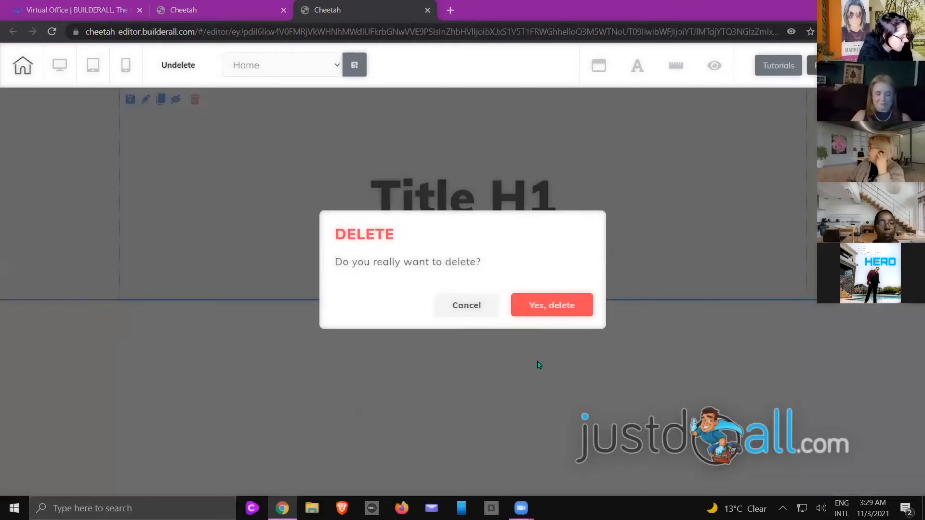
click(553, 304)
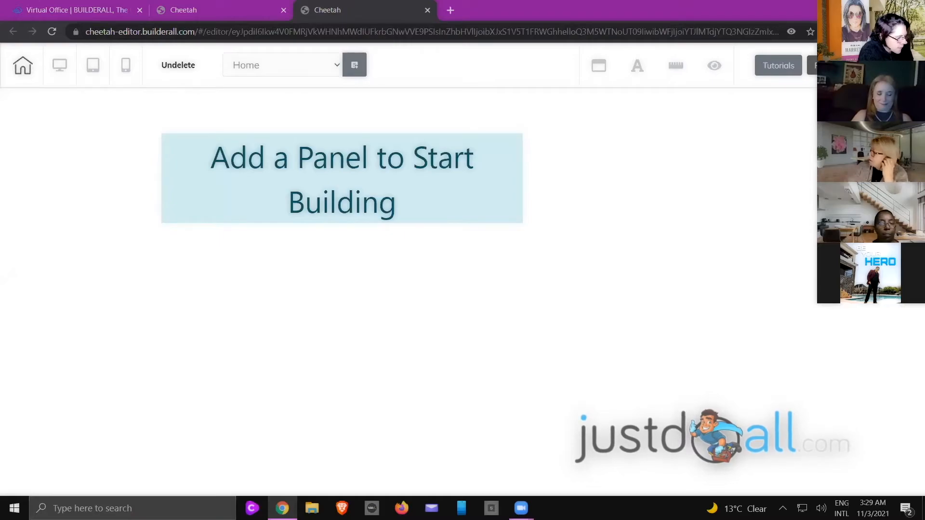
Add a blank panel to the empty page
scroll(834, 289, up, 11)
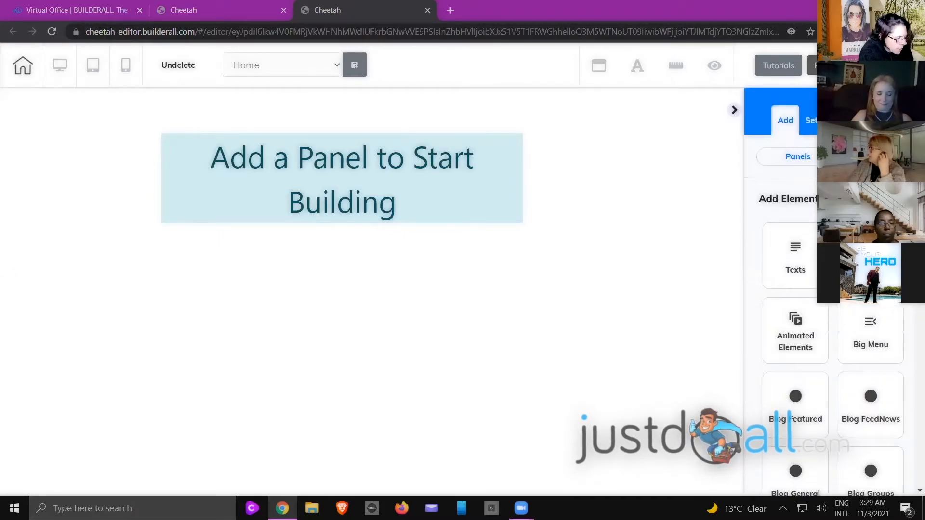
click(788, 157)
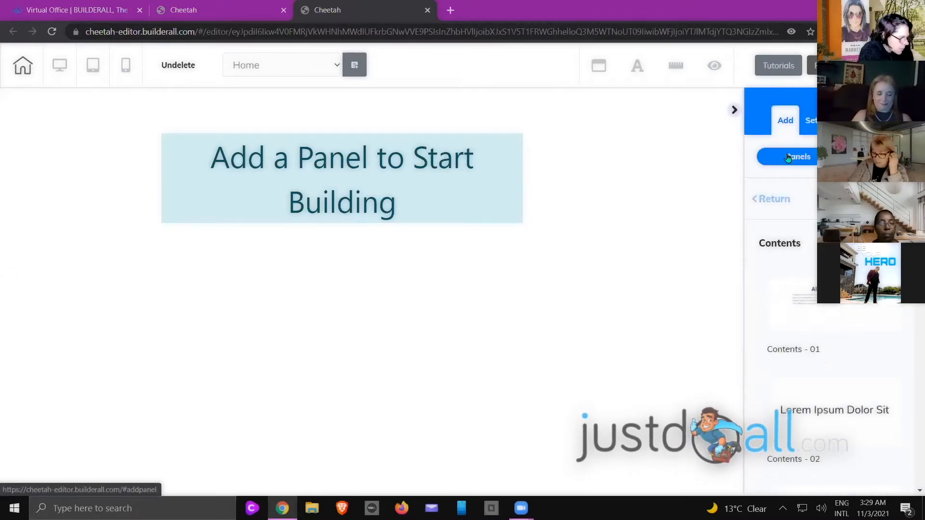
click(770, 198)
click(790, 231)
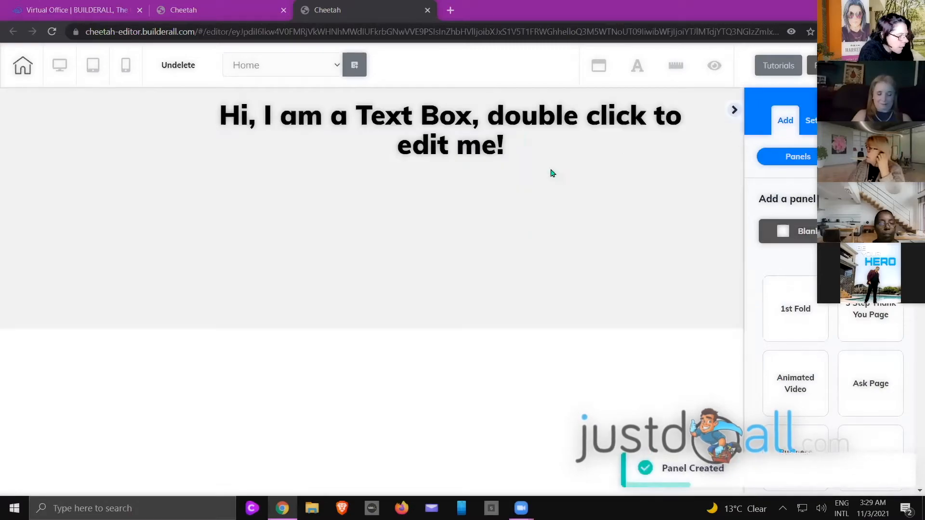
Delete the placeholder text box from the new panel and extend the panel's lower edge to make it taller
click(446, 121)
click(345, 112)
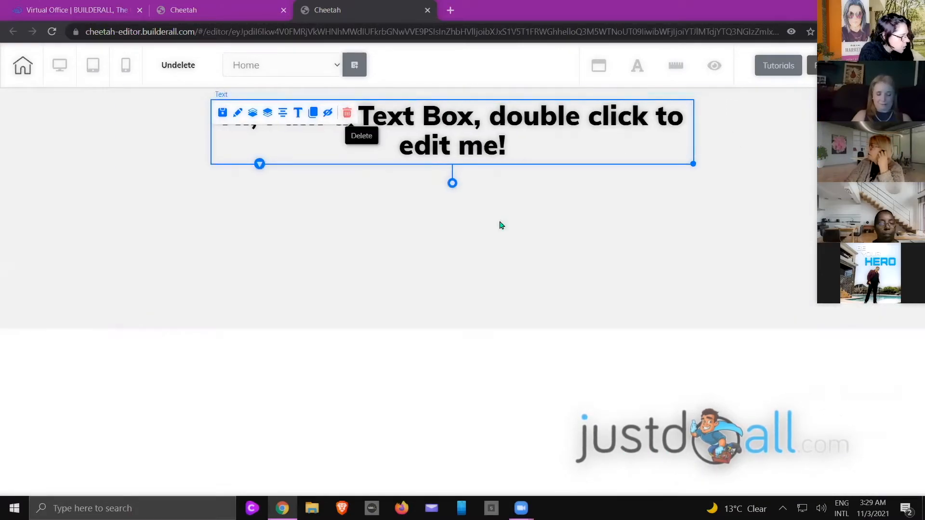
click(554, 306)
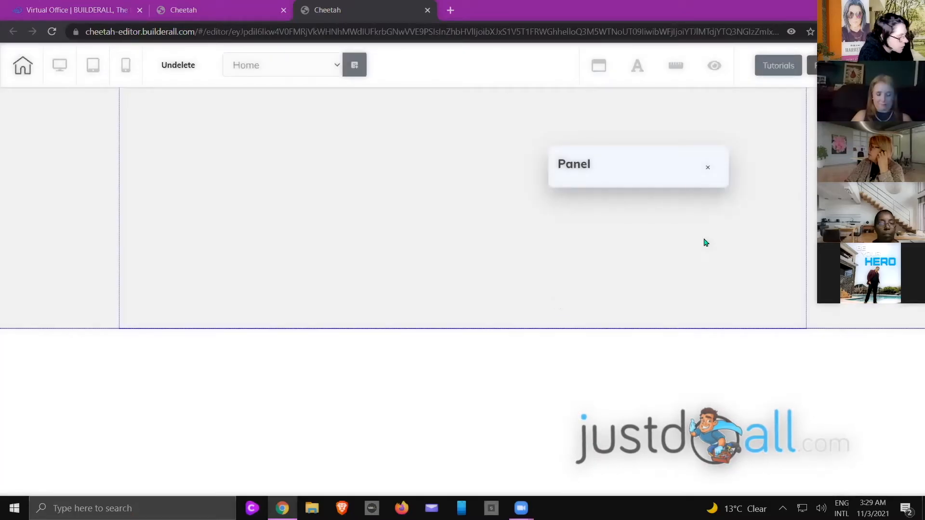
drag(466, 328, 466, 433)
click(914, 110)
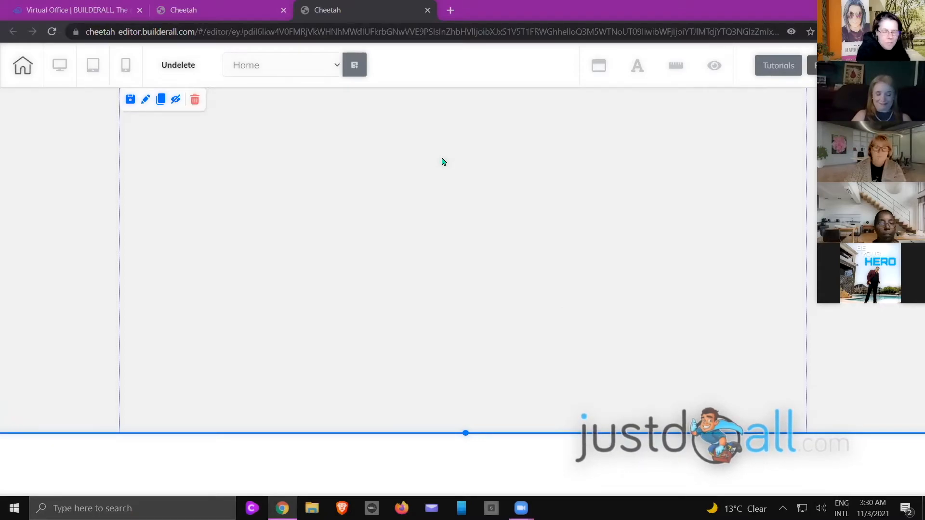
Open the digital marketing website in a new browser tab, go to its Template Store page, and close the home page tab
click(450, 10)
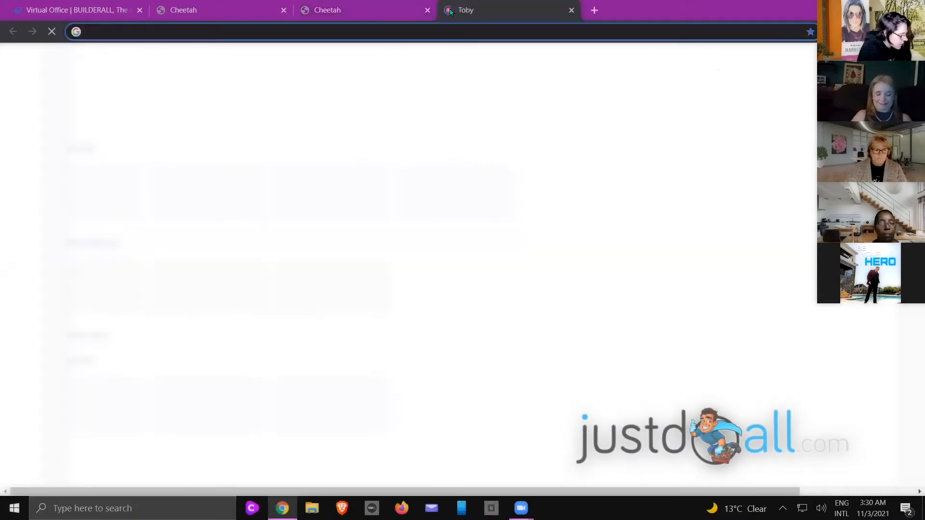
text(j)
key(Return)
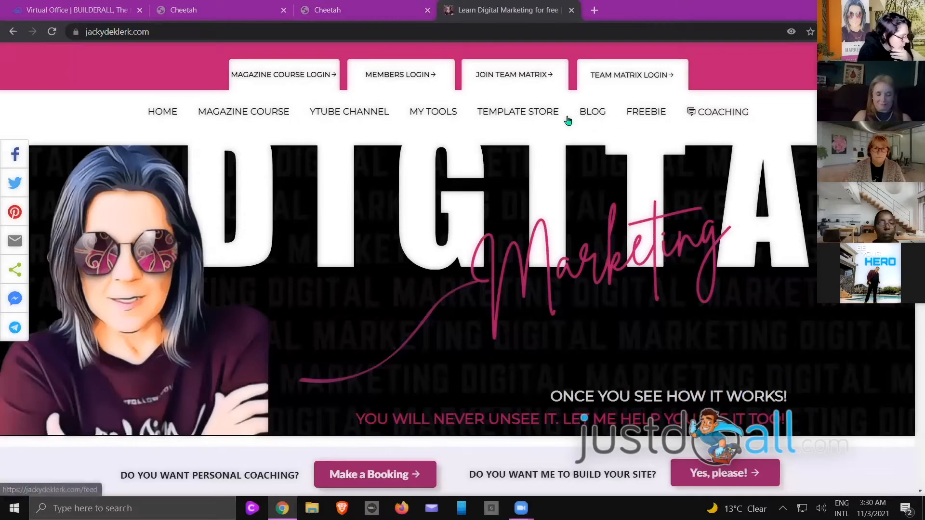
click(501, 115)
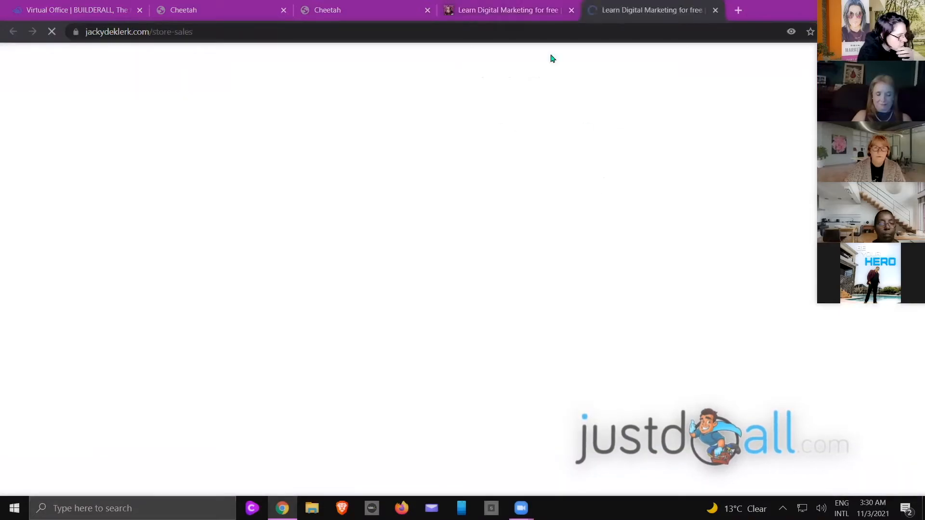
click(573, 10)
Find the Landscaping theme in the template store, open its template preview, and close the store tab
scroll(427, 194, down, 10)
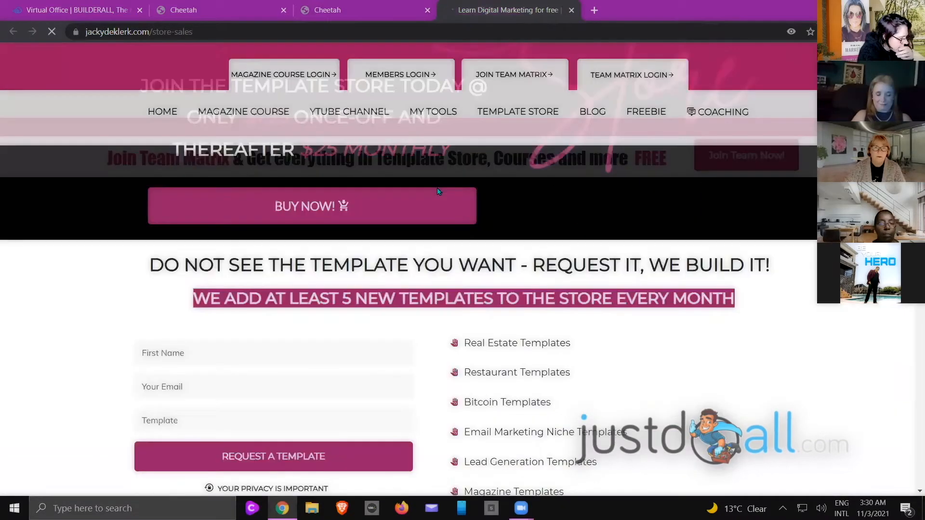
scroll(438, 191, down, 10)
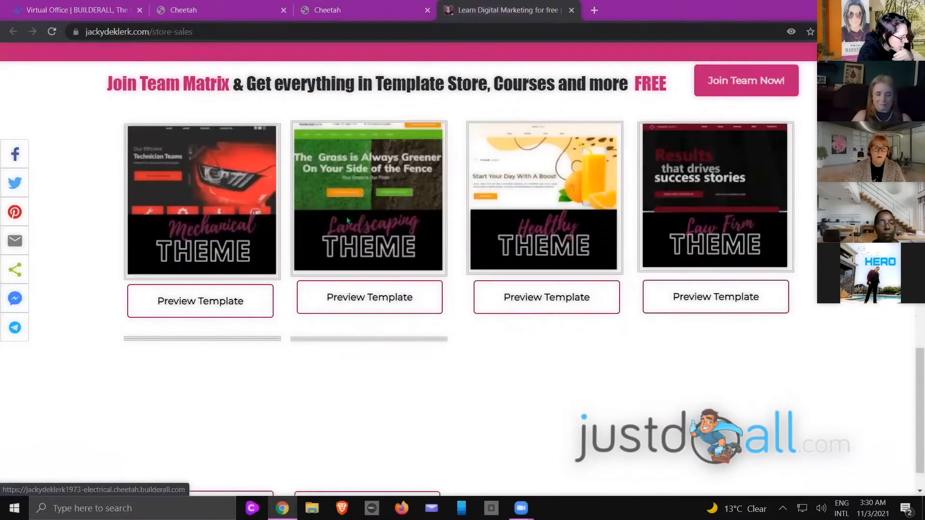
click(365, 302)
click(572, 10)
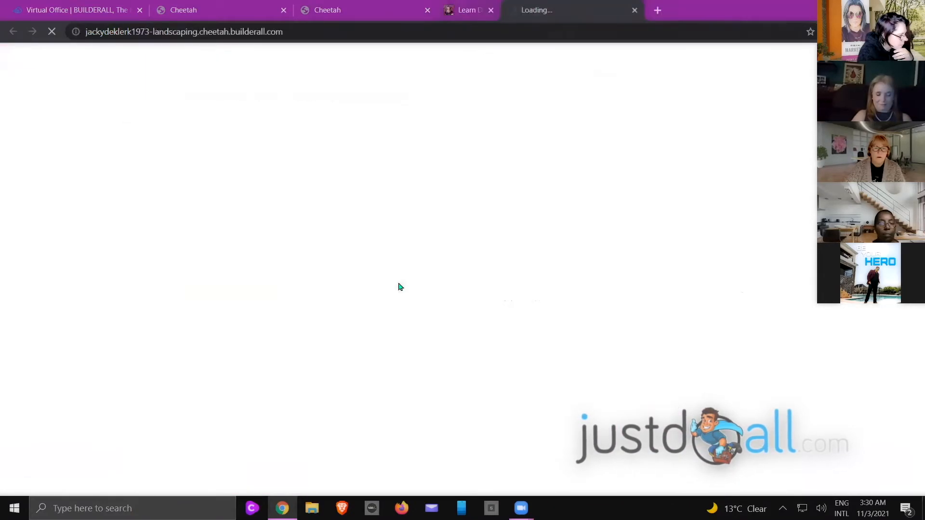
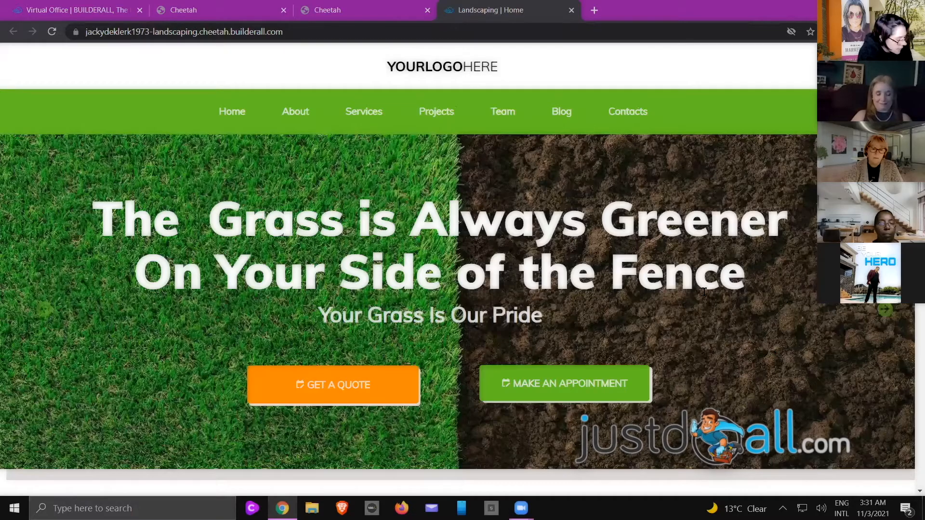
Examine the Landscaping template's home page from the header down through the team and testimonies sections
scroll(737, 297, down, 1)
scroll(744, 293, down, 20)
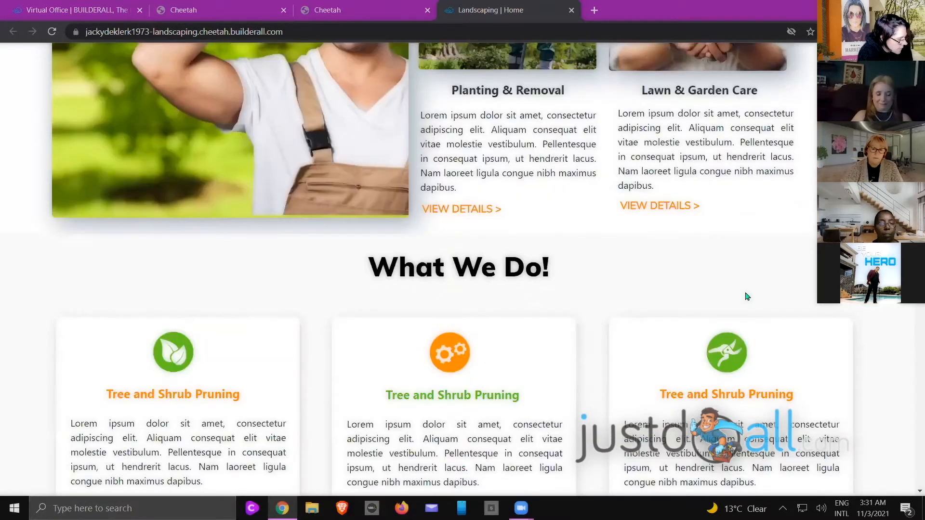
scroll(748, 293, down, 15)
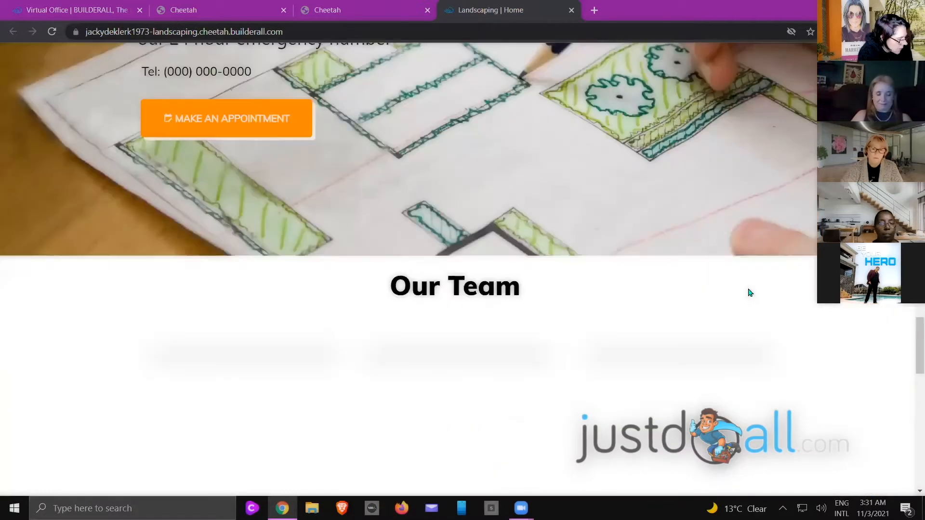
scroll(336, 312, down, 1)
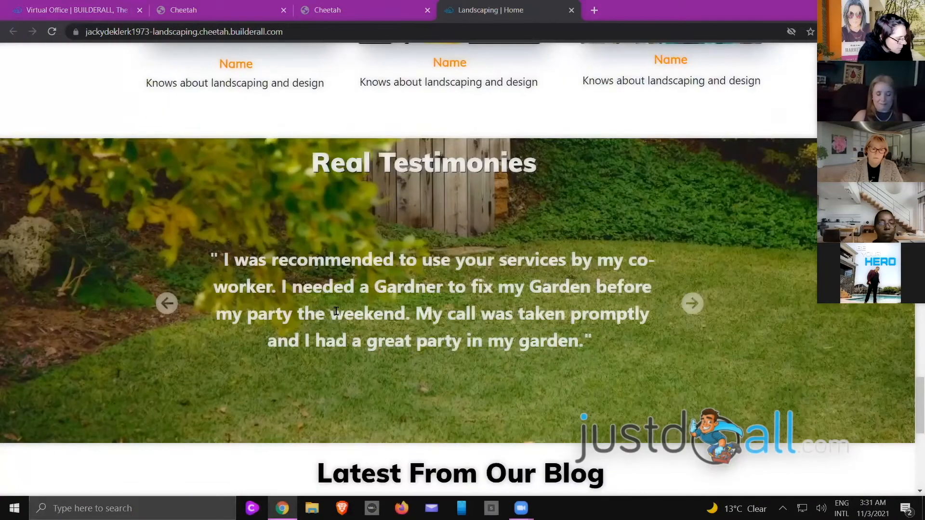
Examine the Landscaping template's testimonies carousel and its header slider, and close the template preview tab
click(692, 306)
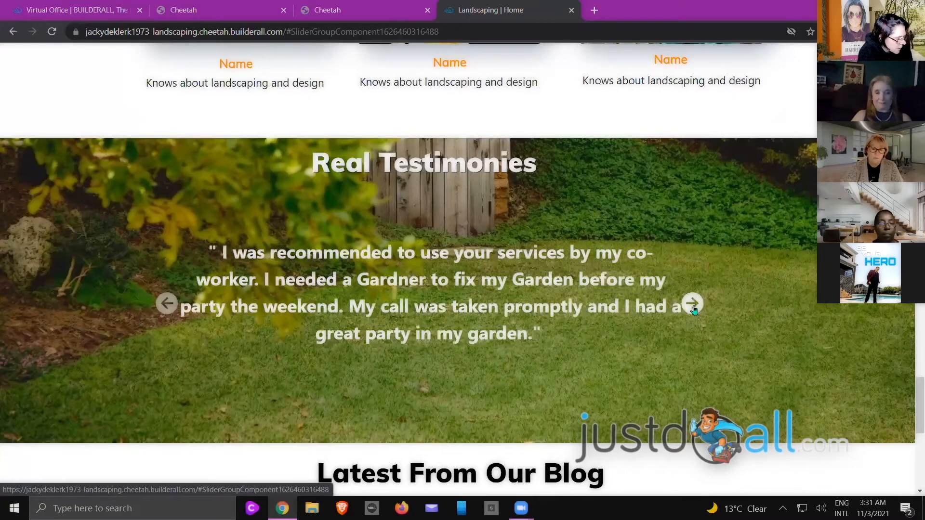
click(693, 309)
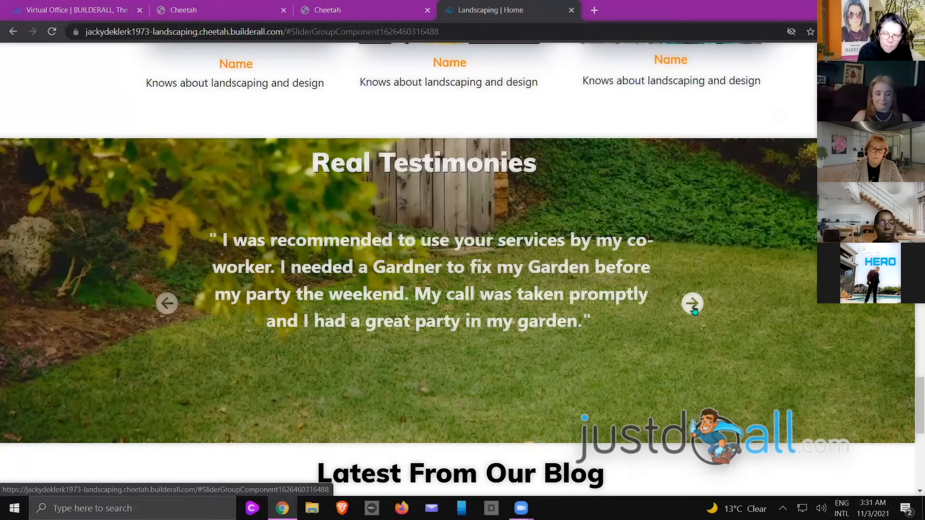
click(693, 308)
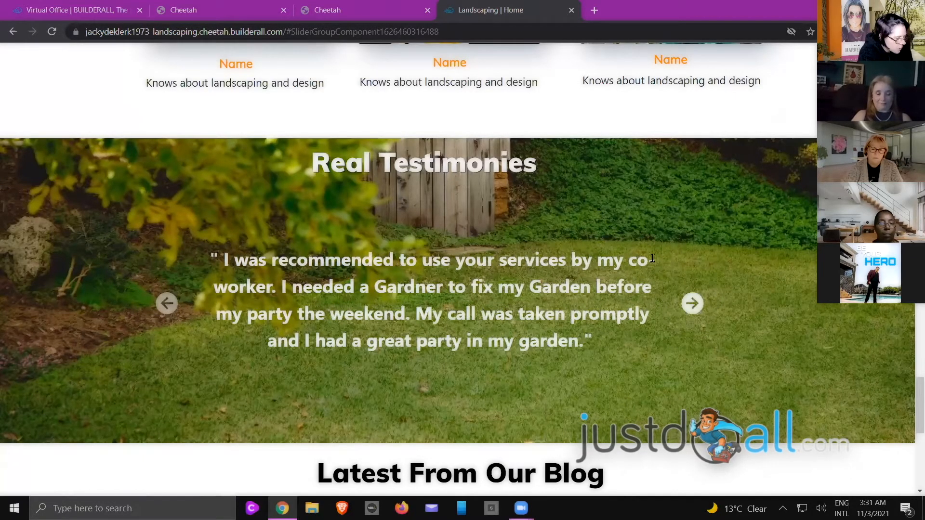
scroll(652, 258, up, 6)
scroll(652, 258, up, 9)
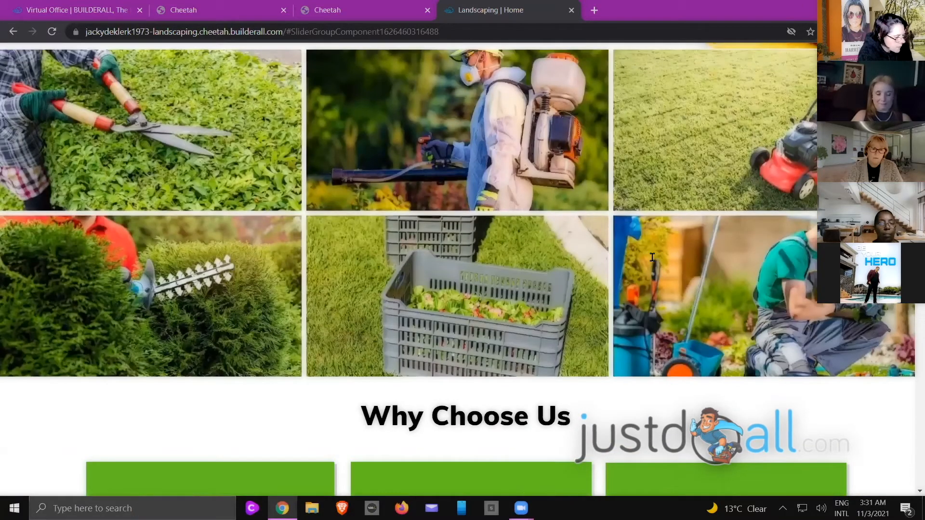
scroll(652, 258, up, 10)
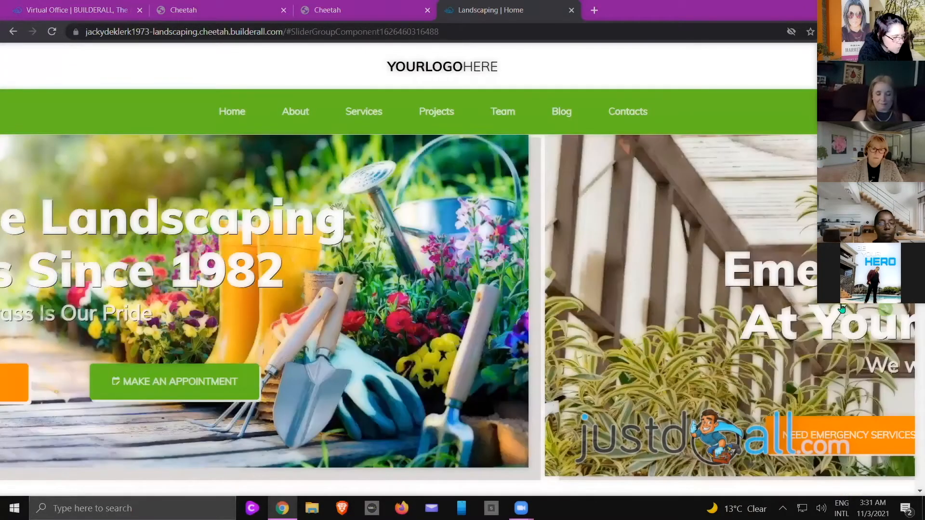
scroll(407, 169, down, 5)
scroll(407, 169, up, 5)
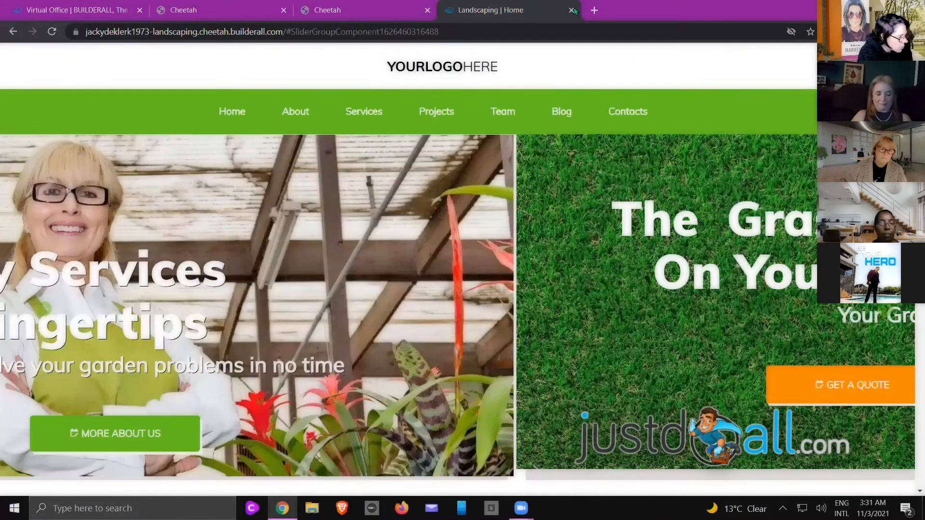
key(ctrl+w)
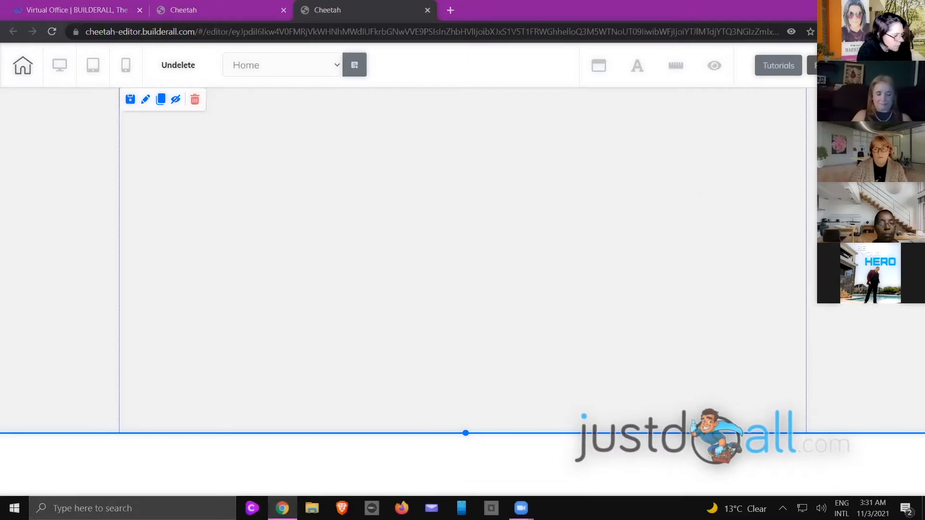
Add the teal Rotation Banner design from the element library to the empty panel
click(915, 110)
scroll(806, 279, down, 2)
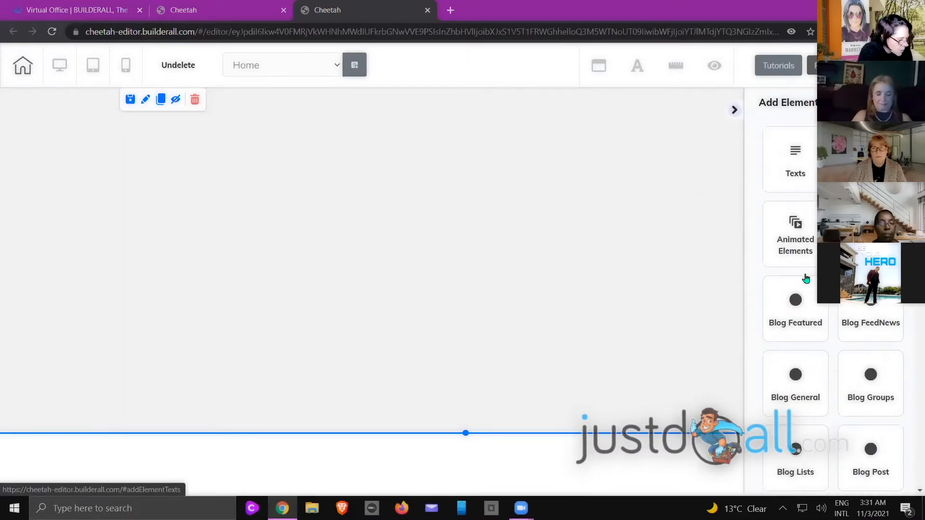
scroll(806, 279, down, 12)
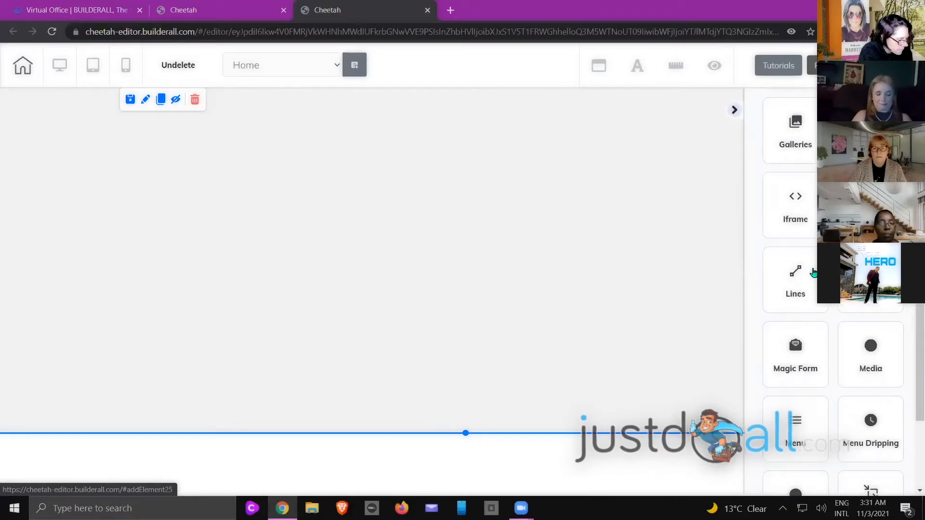
scroll(813, 272, down, 4)
click(848, 313)
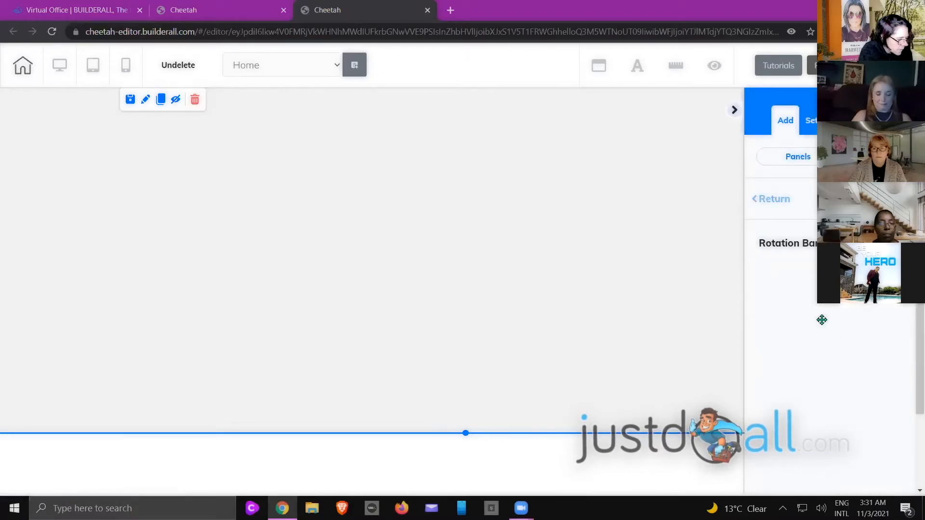
drag(823, 306, 837, 338)
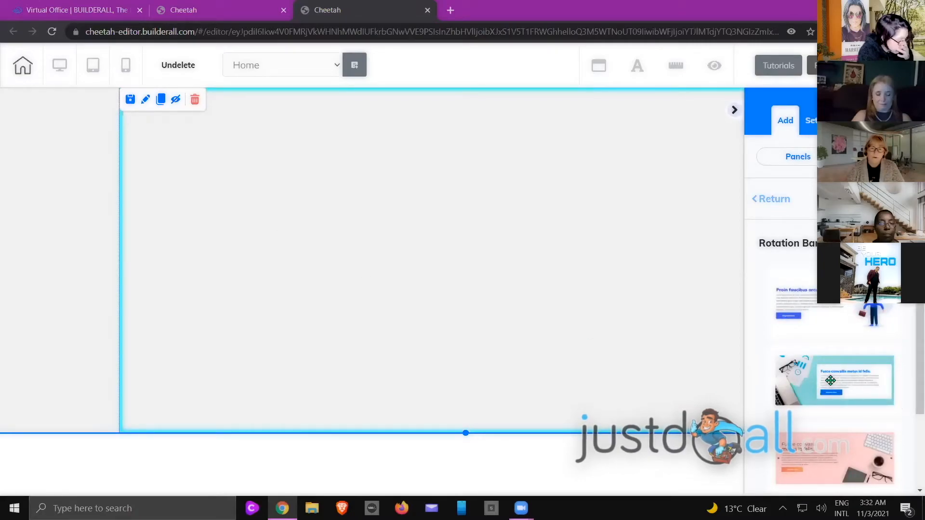
drag(728, 352, 723, 337)
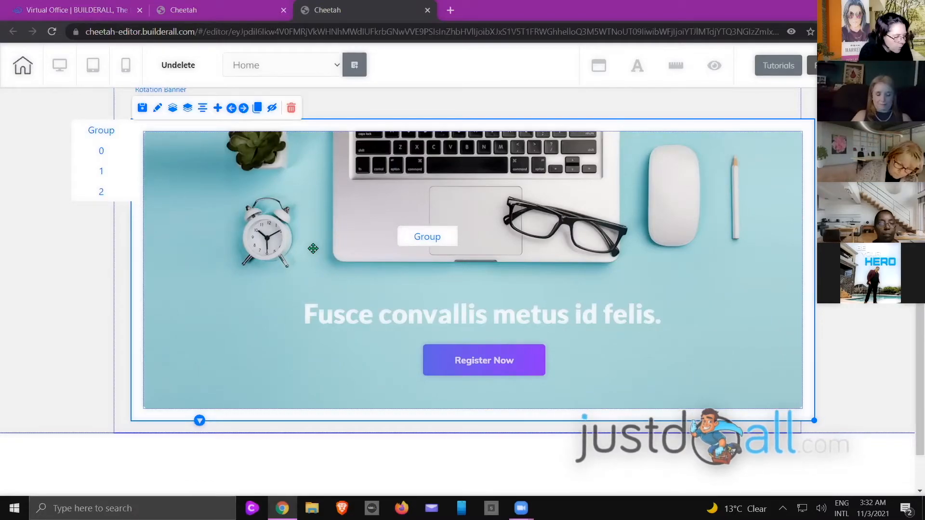
Delete slides 2 and 1 from the rotation banner so that only slide 0 remains
click(106, 195)
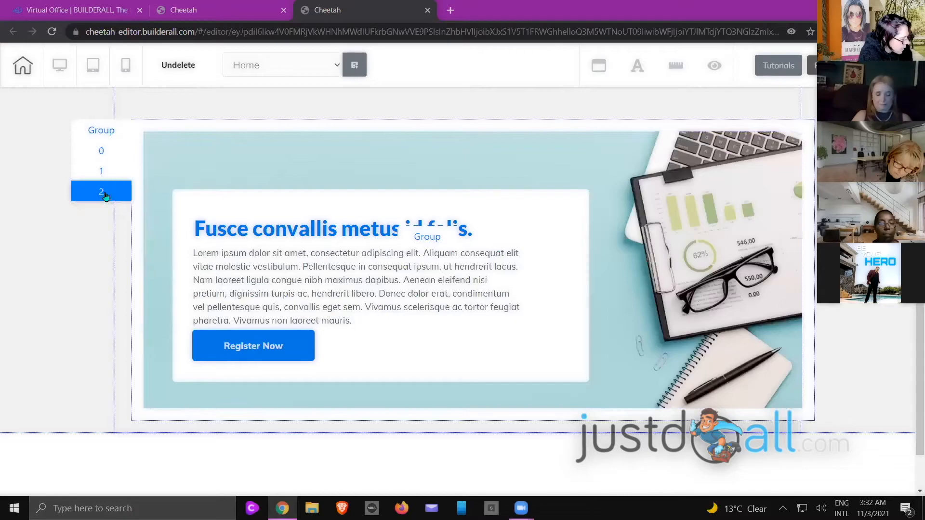
click(103, 129)
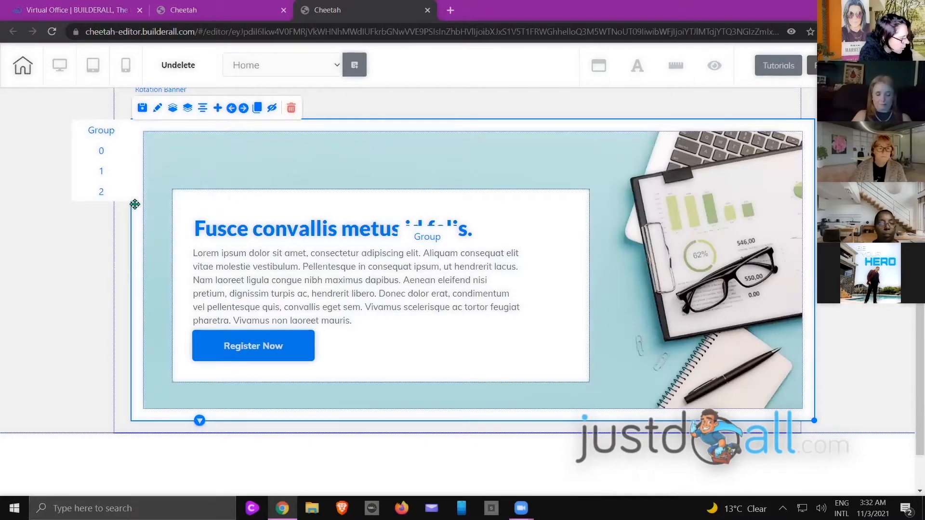
click(102, 192)
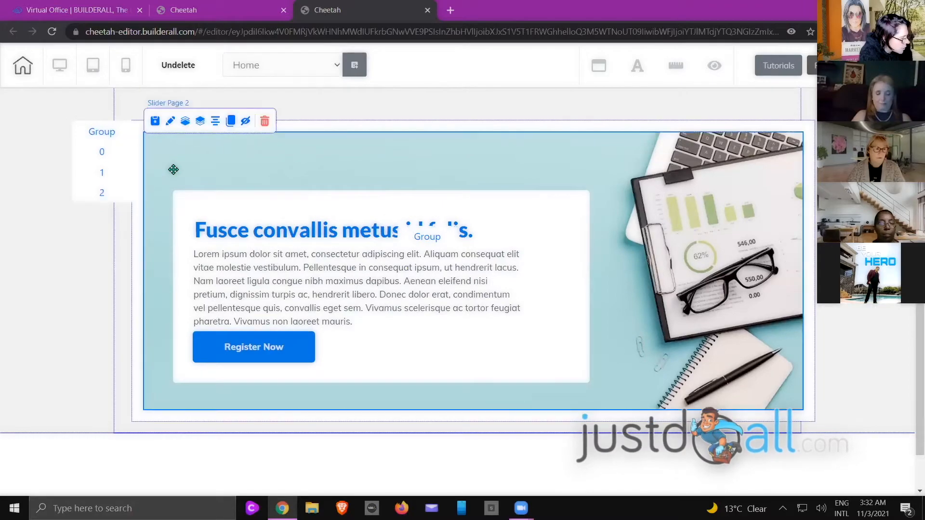
click(264, 121)
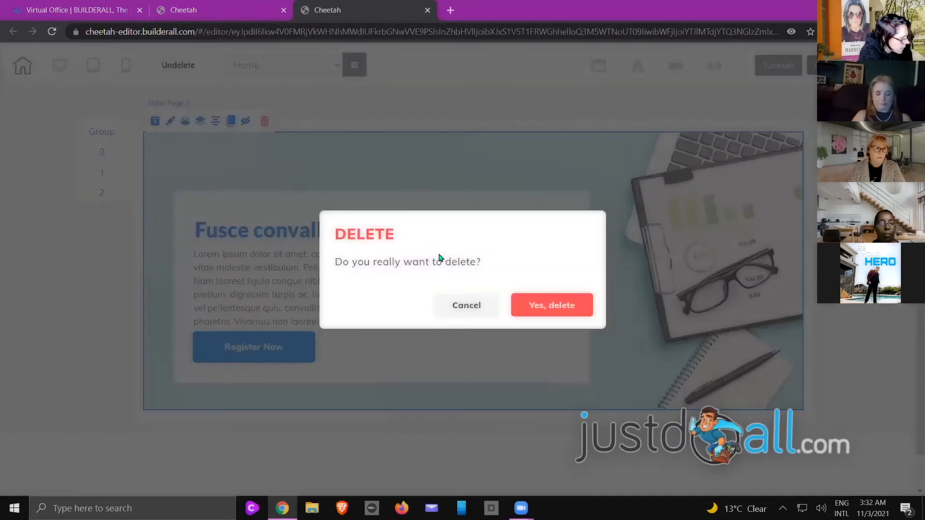
click(556, 306)
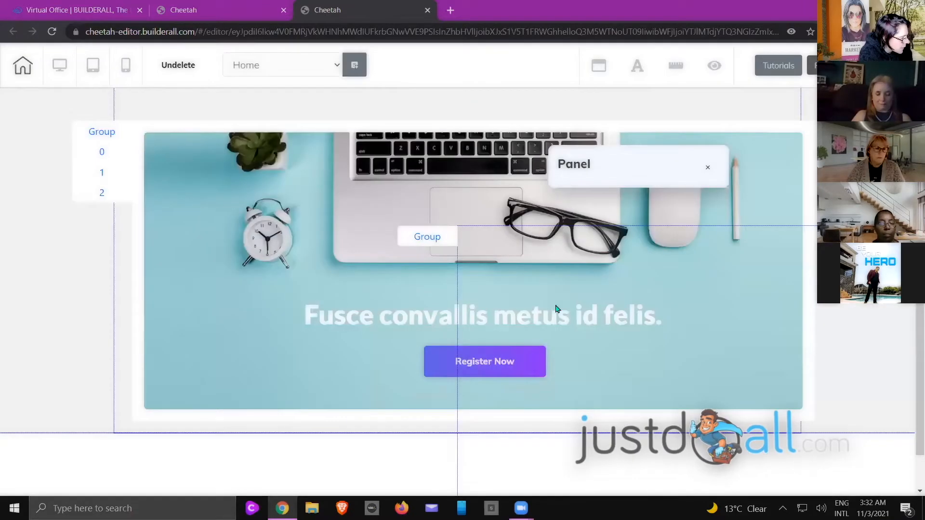
click(100, 175)
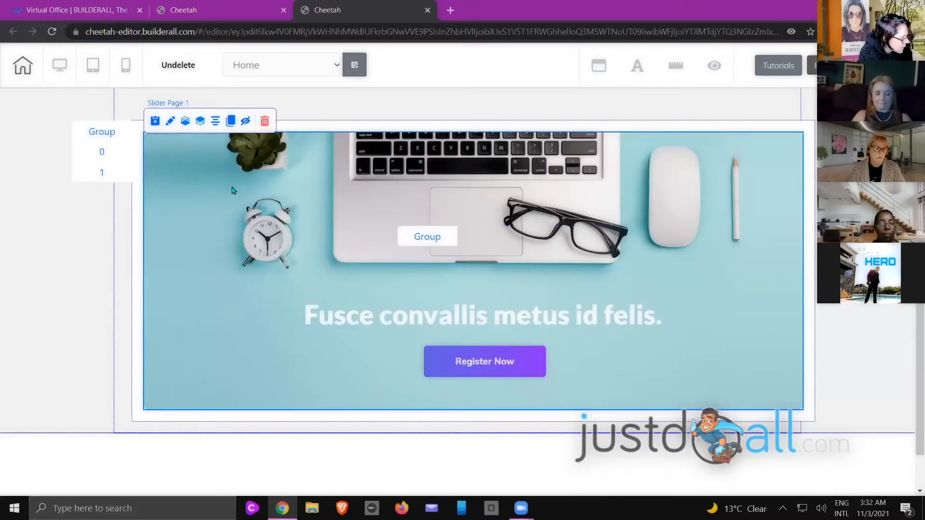
click(264, 122)
click(543, 304)
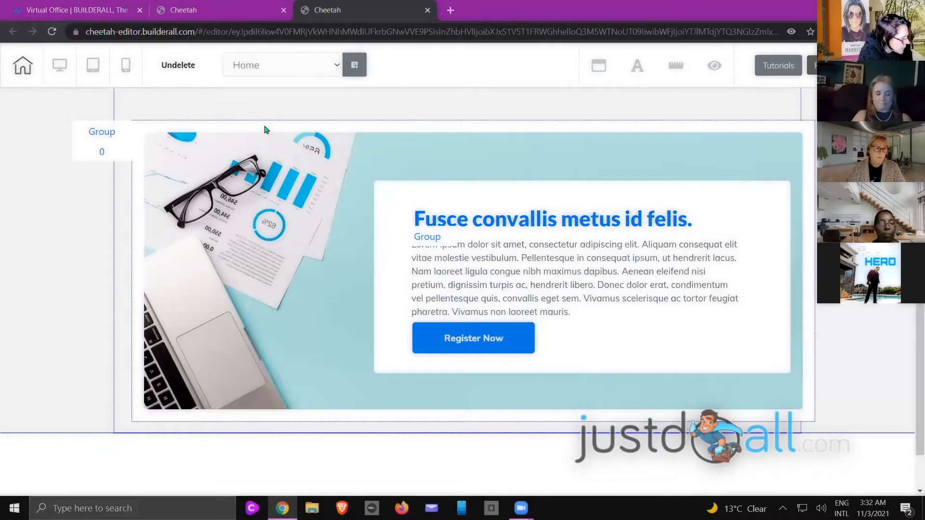
click(233, 197)
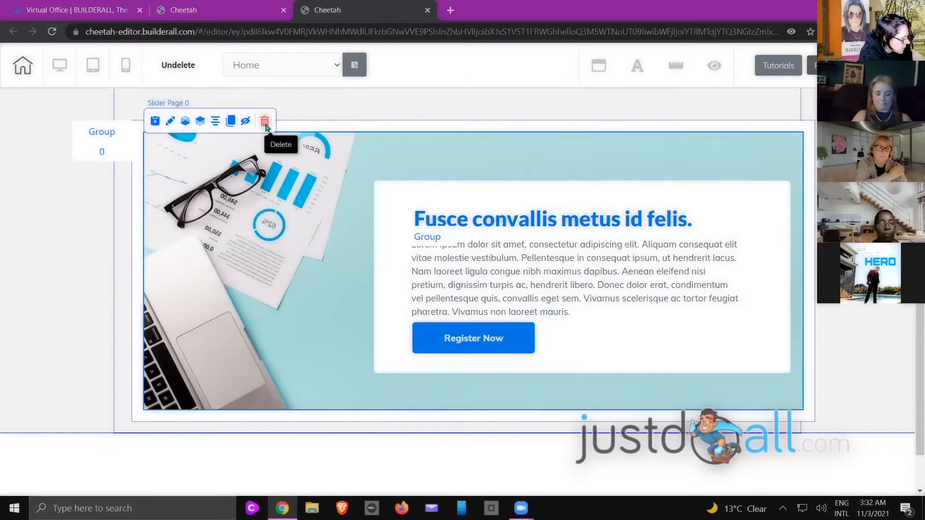
click(264, 121)
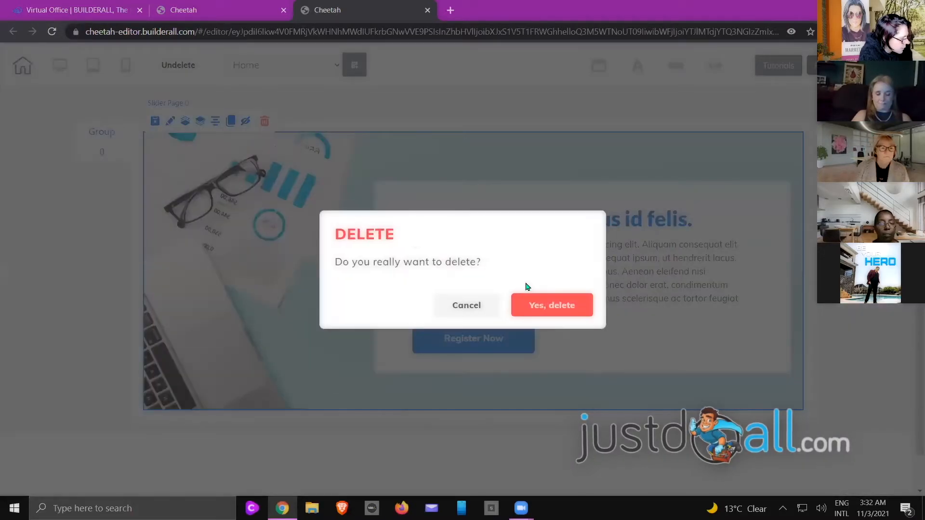
click(457, 306)
Delete the white box holding the heading, paragraph and Register Now button from slide 0
click(472, 193)
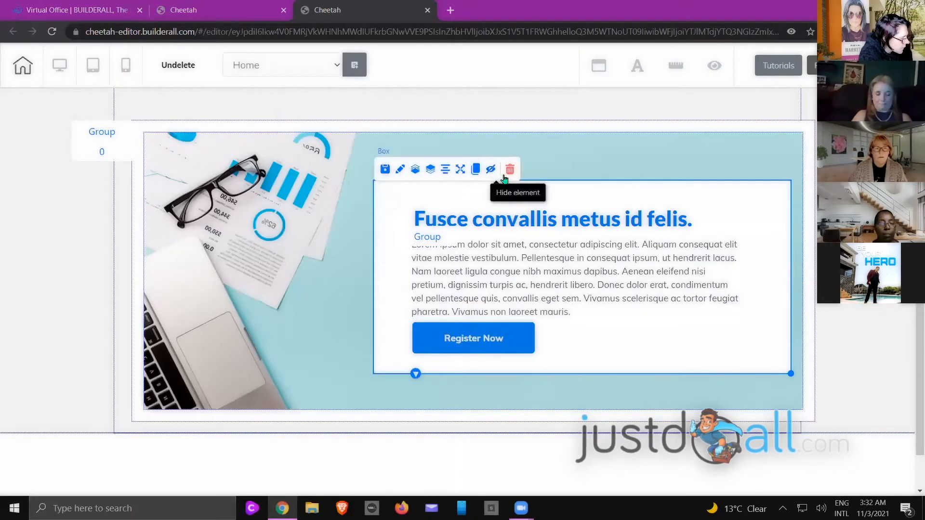
click(510, 170)
click(552, 305)
click(409, 181)
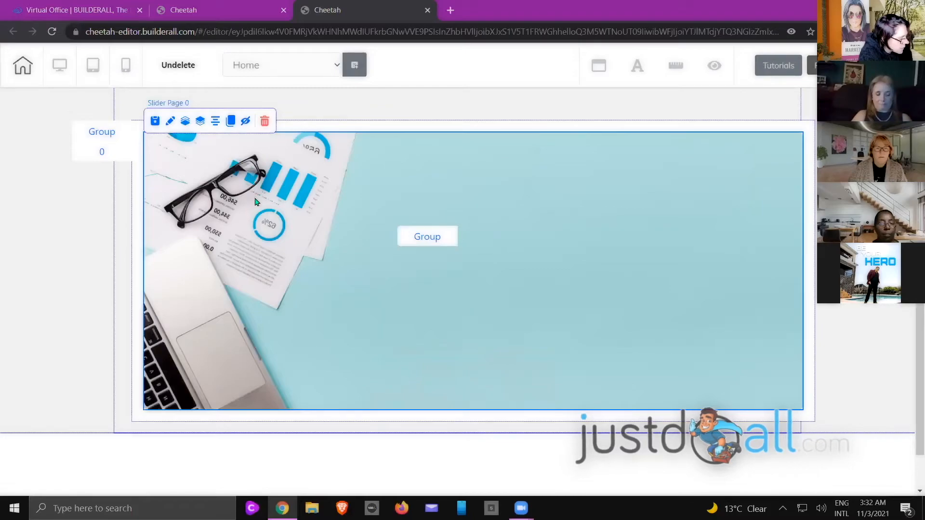
double_click(298, 176)
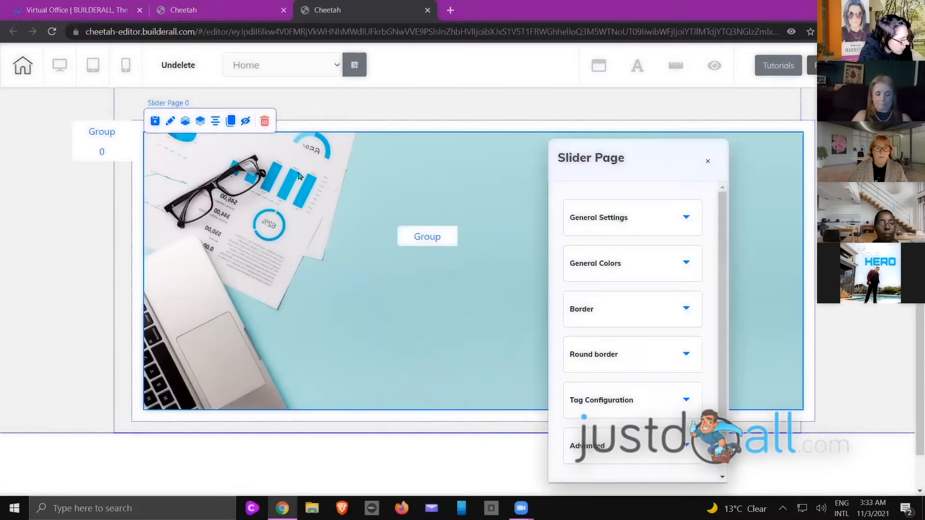
click(644, 228)
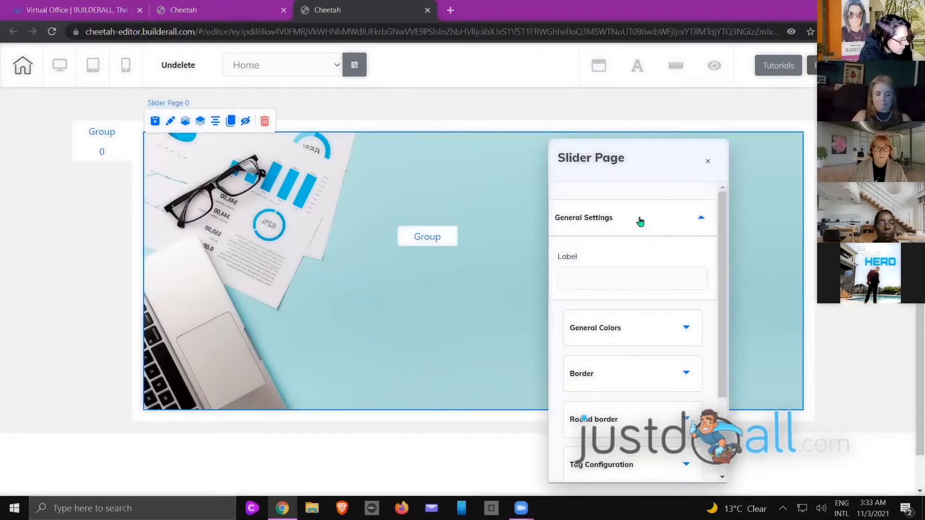
click(640, 219)
click(309, 229)
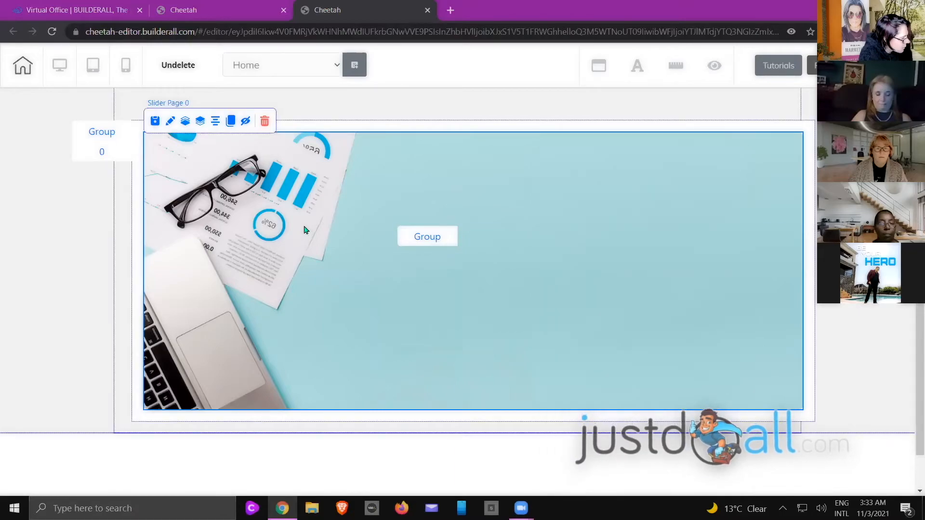
double_click(304, 230)
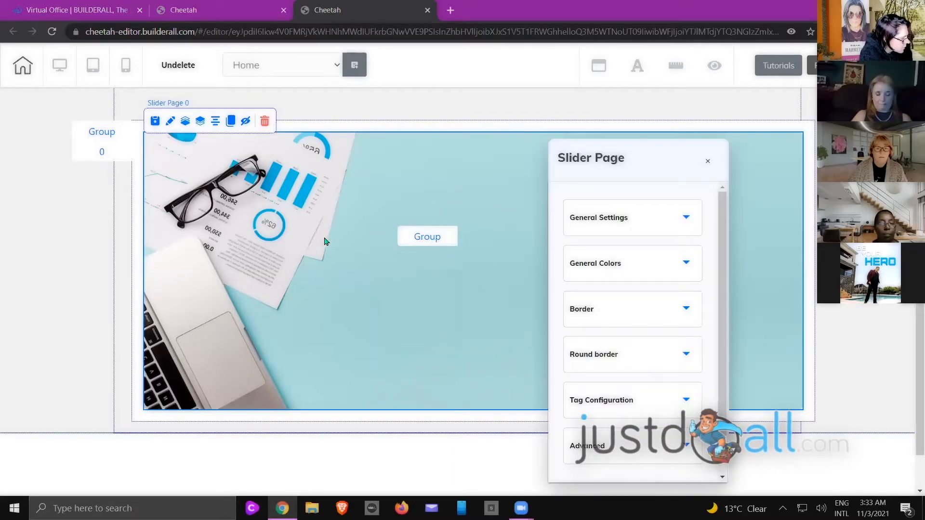
click(618, 224)
click(620, 226)
click(624, 278)
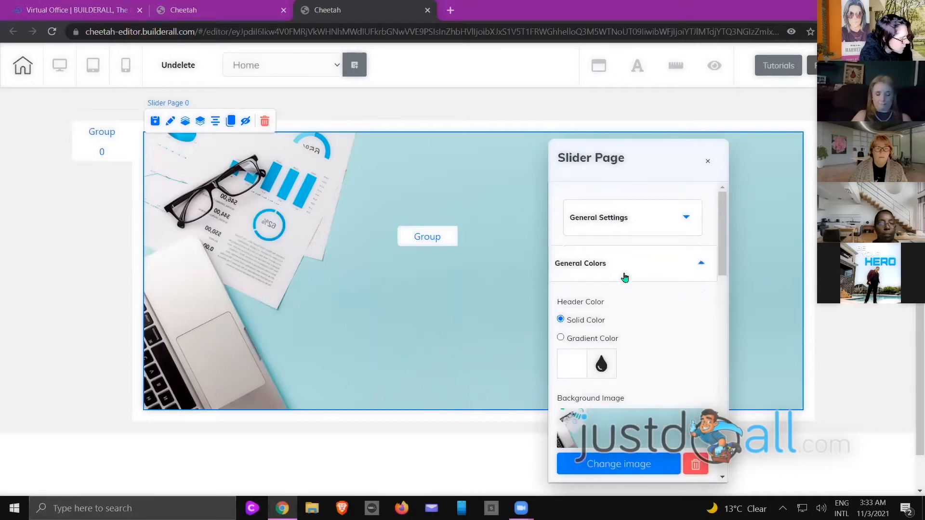
scroll(629, 293, down, 3)
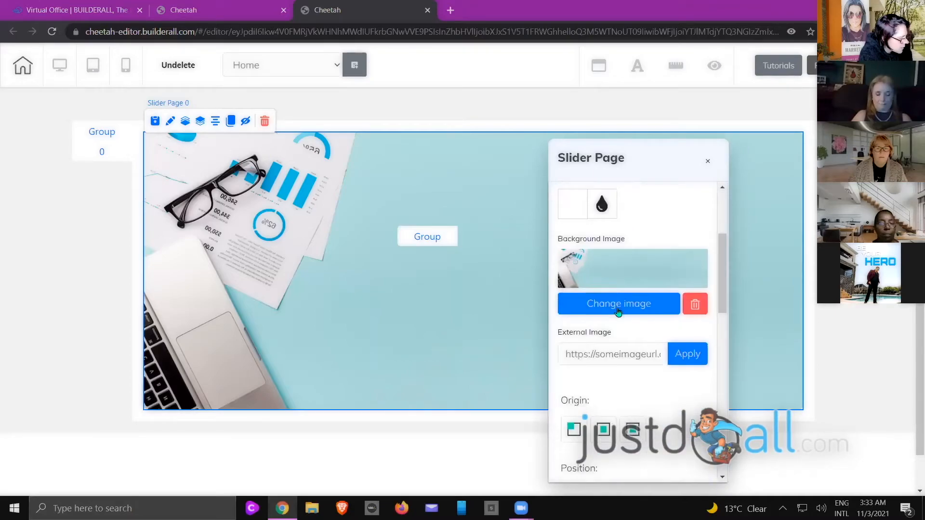
click(651, 304)
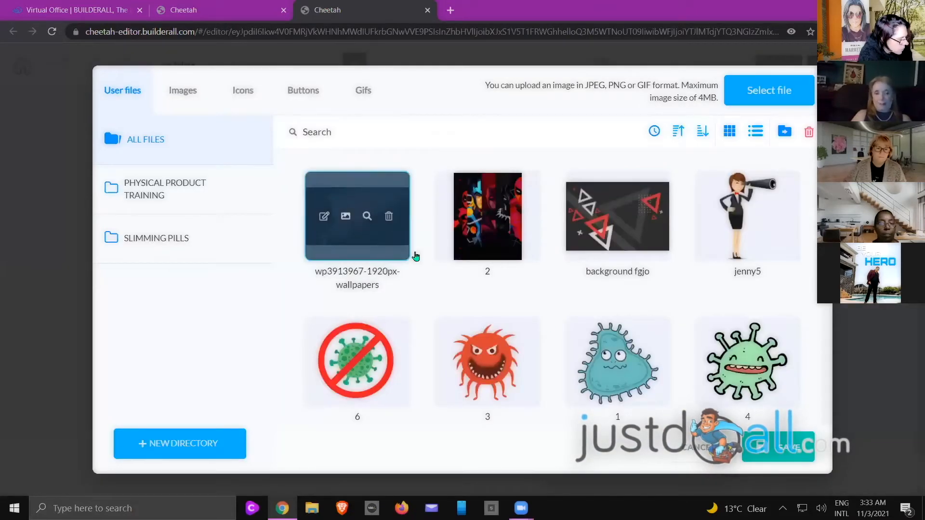
click(407, 248)
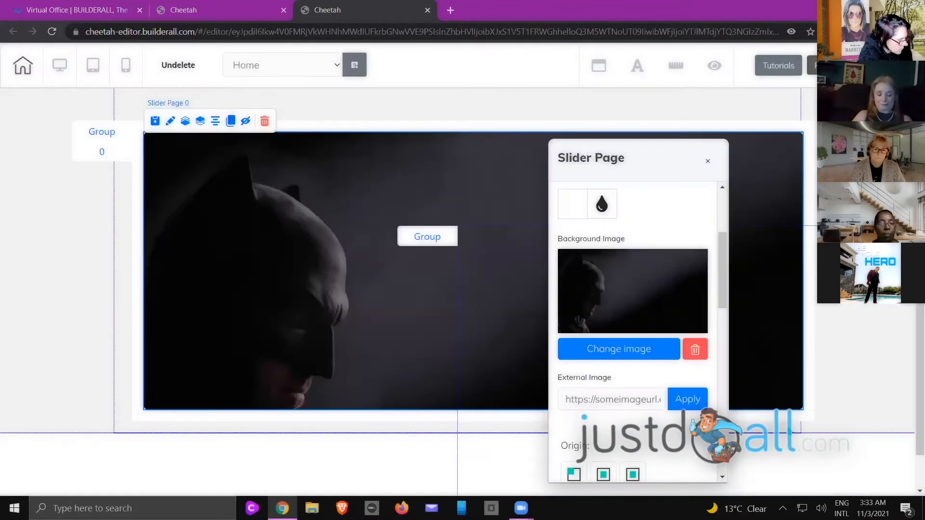
Delete the extra empty rotation banner overlapping the slide and select the remaining banner
click(788, 379)
click(432, 370)
click(681, 359)
drag(681, 362, 368, 284)
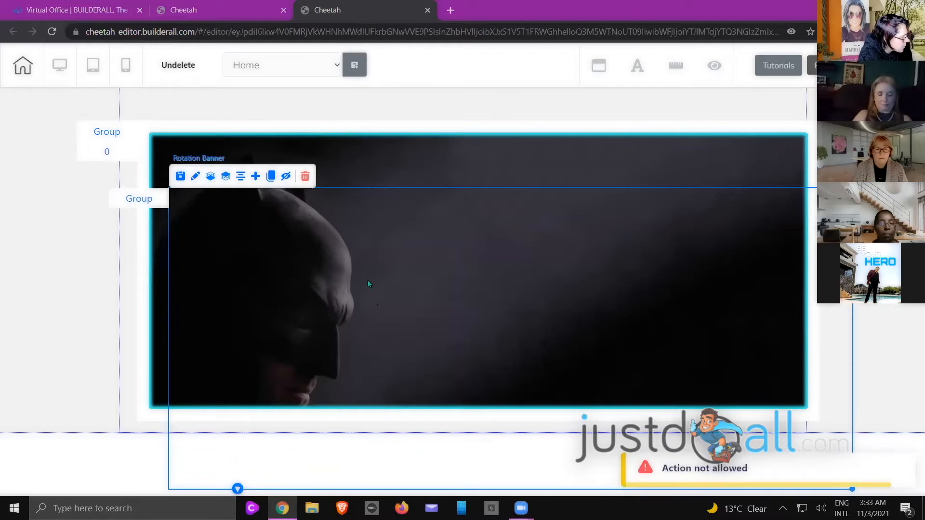
click(305, 179)
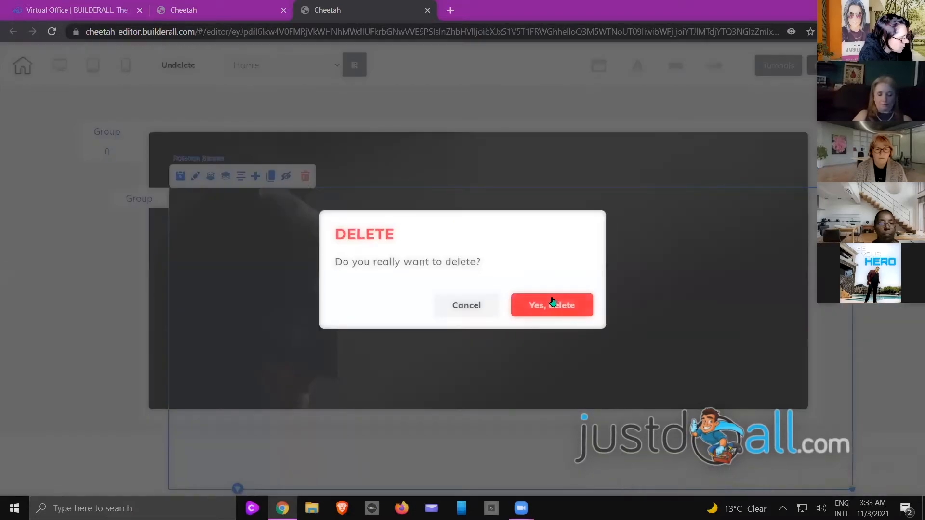
click(564, 311)
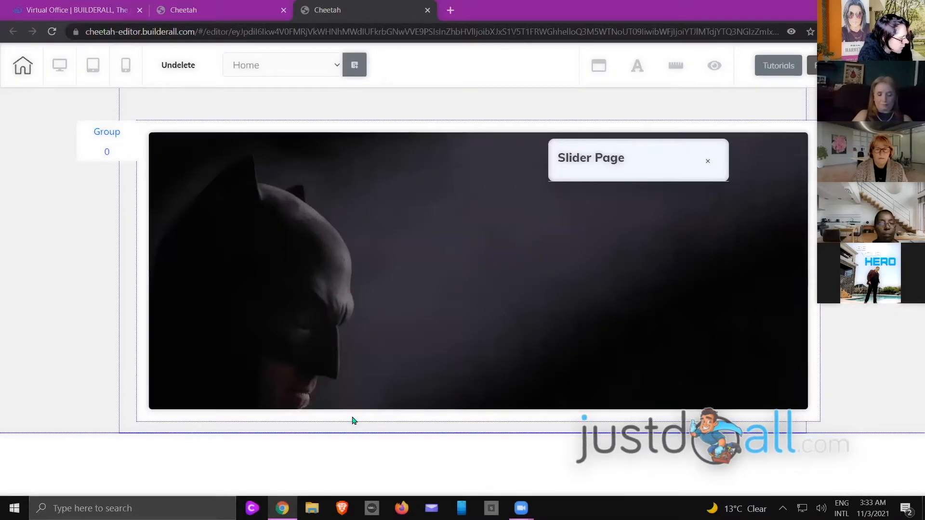
click(816, 351)
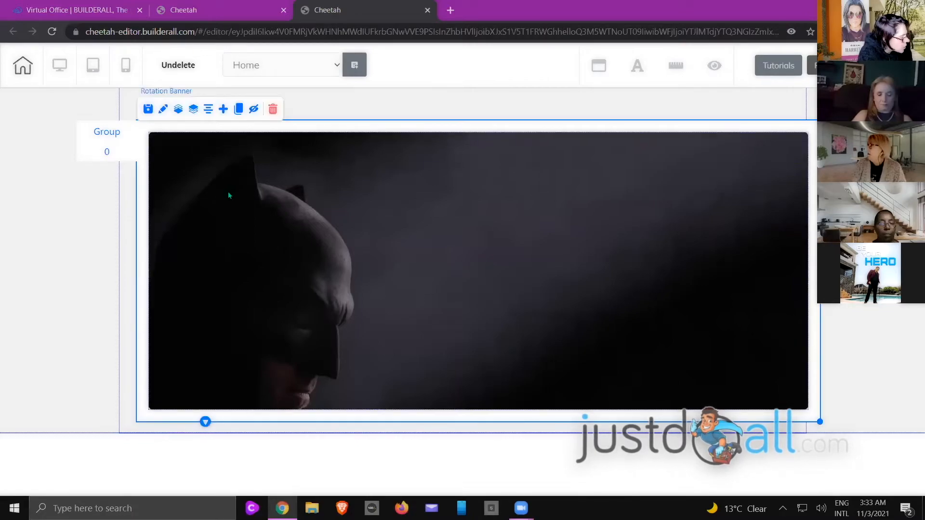
Duplicate slide 0 of the rotation banner and select the slide on display
click(107, 151)
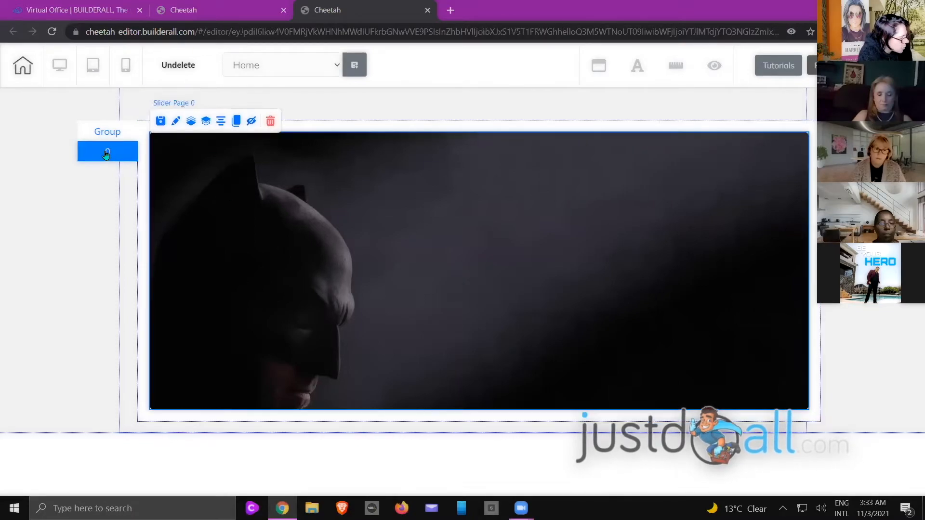
click(236, 120)
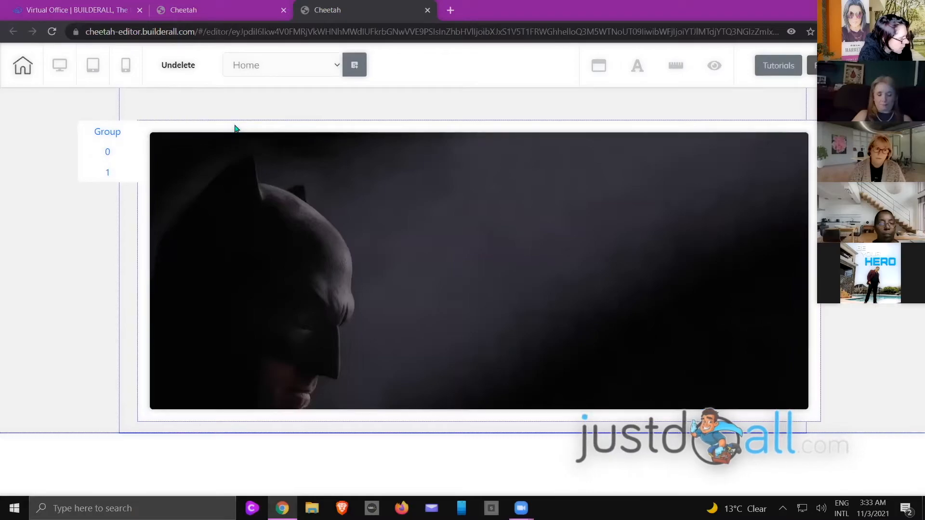
click(333, 256)
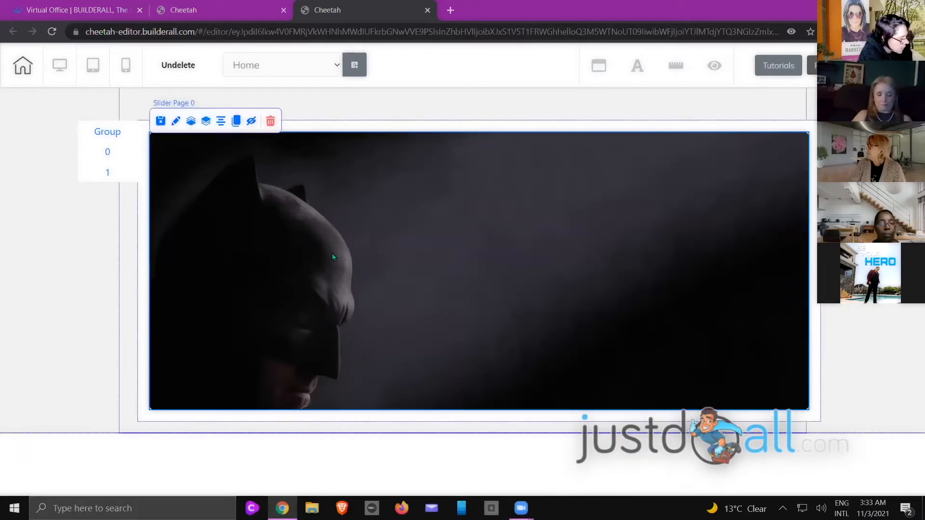
Replace the selected slide's background image with the 4493487 car picture from the user files
double_click(333, 257)
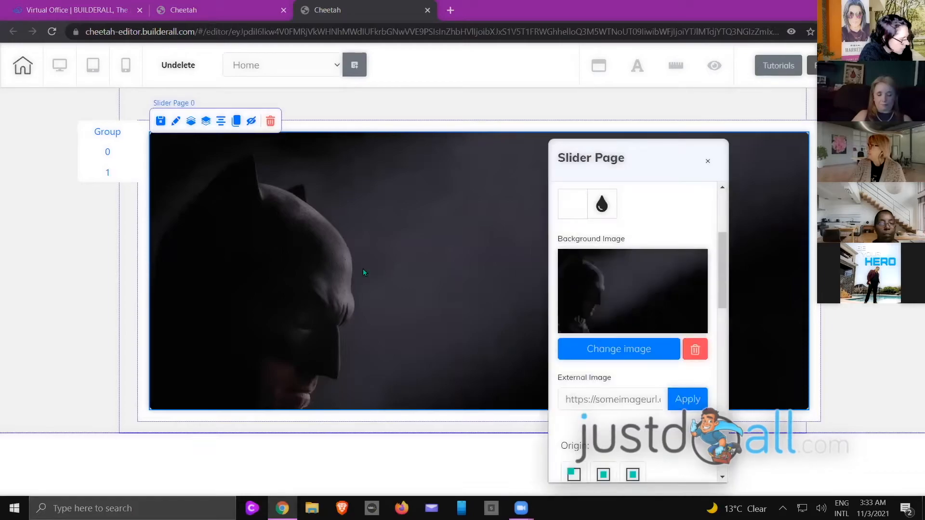
click(644, 351)
scroll(648, 340, down, 20)
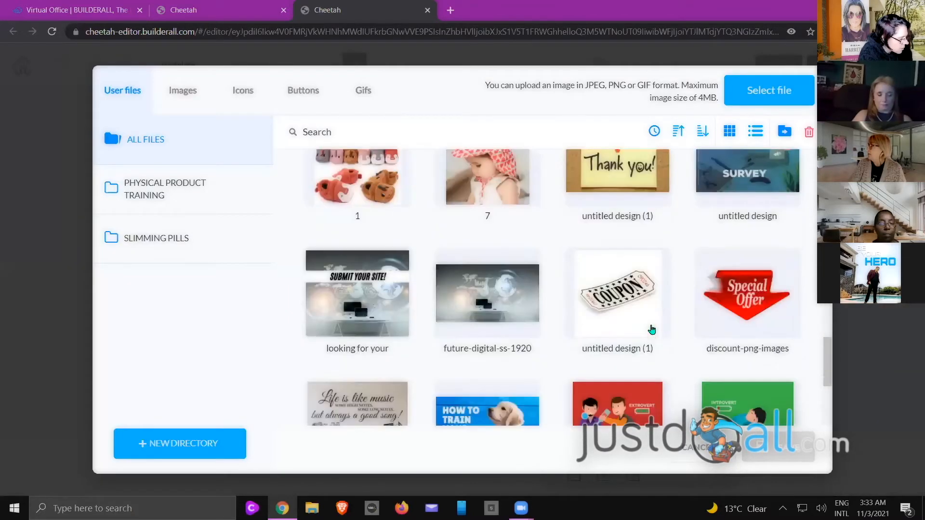
scroll(658, 318, down, 15)
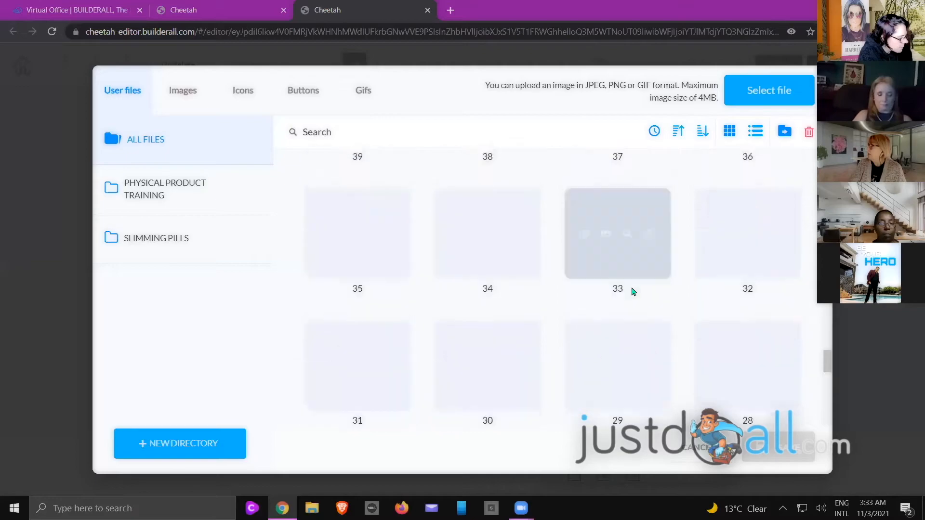
scroll(629, 293, down, 15)
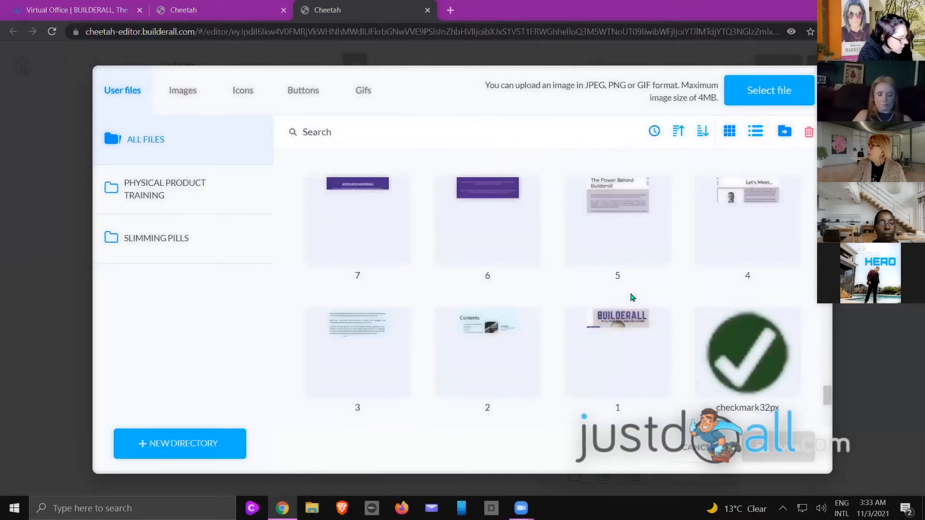
scroll(631, 298, down, 12)
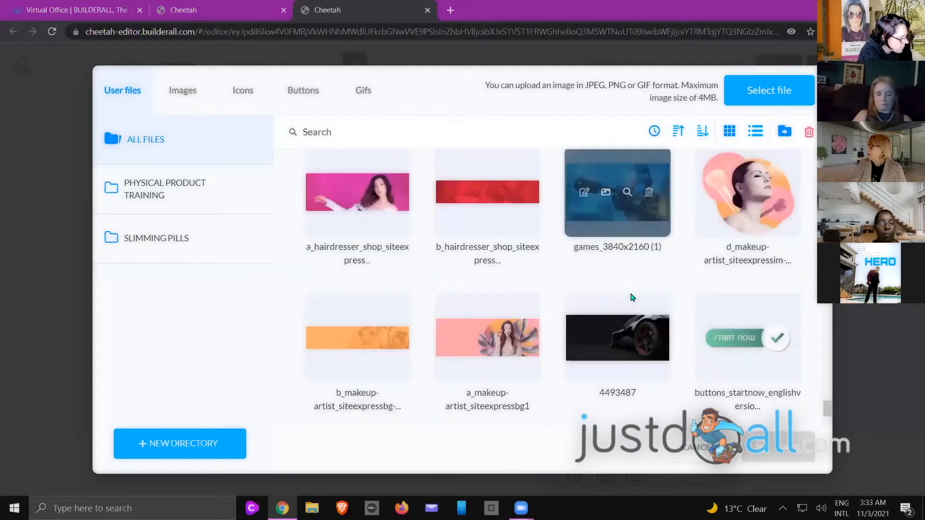
scroll(632, 299, up, 2)
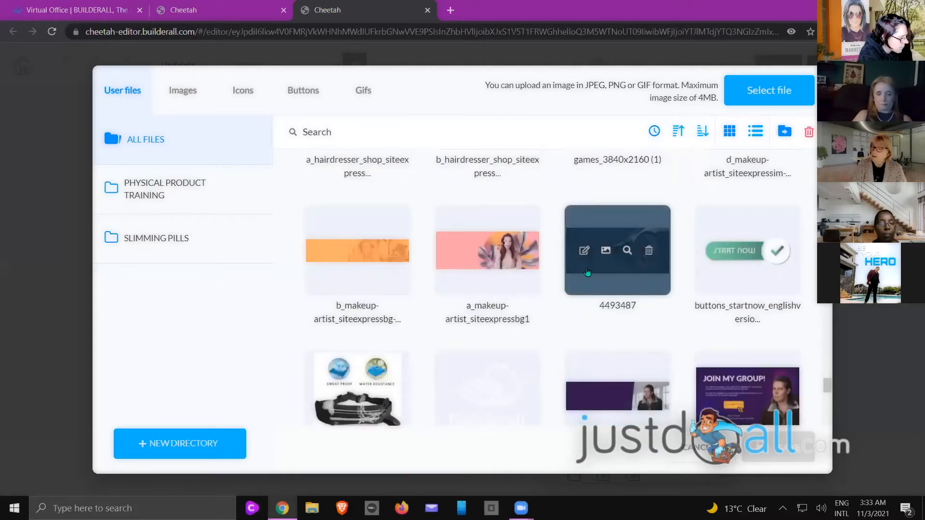
click(626, 270)
click(778, 447)
click(857, 420)
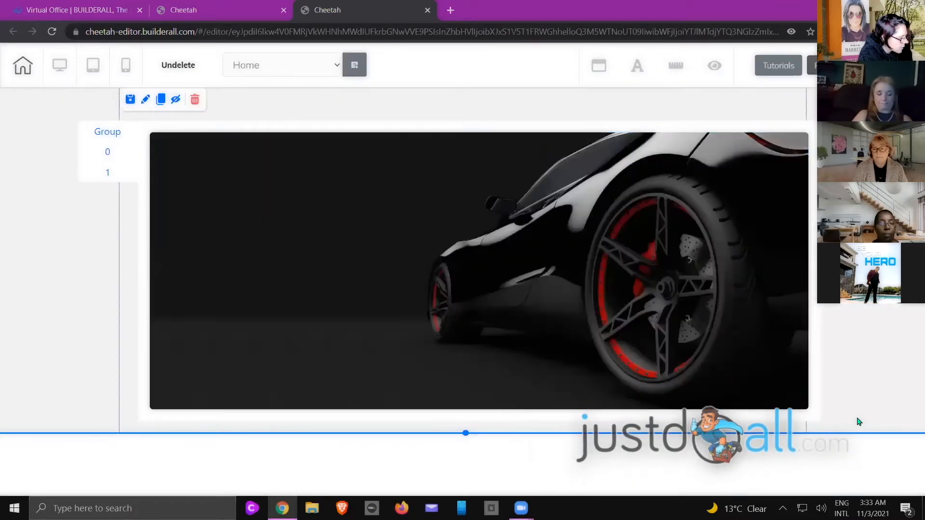
Switch between slides 0 and 1 of the rotation banner to check their backgrounds
click(110, 178)
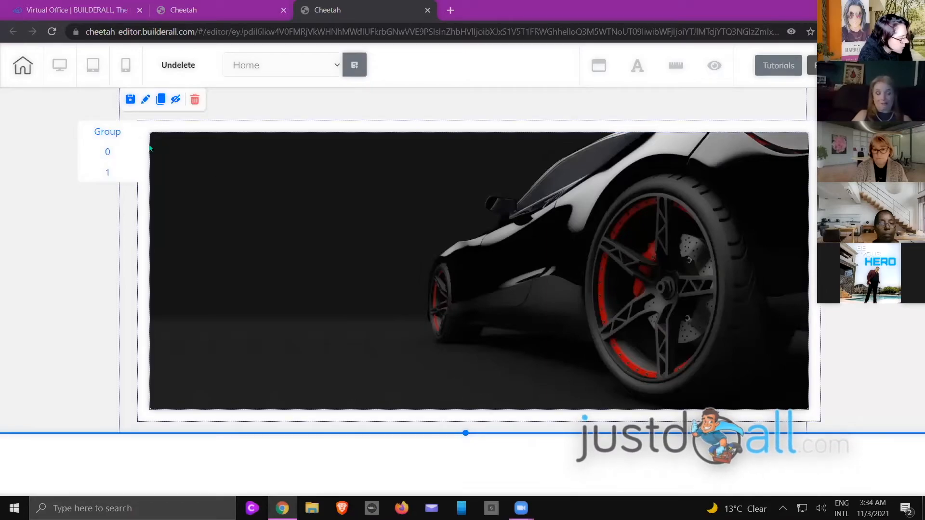
click(118, 178)
click(117, 152)
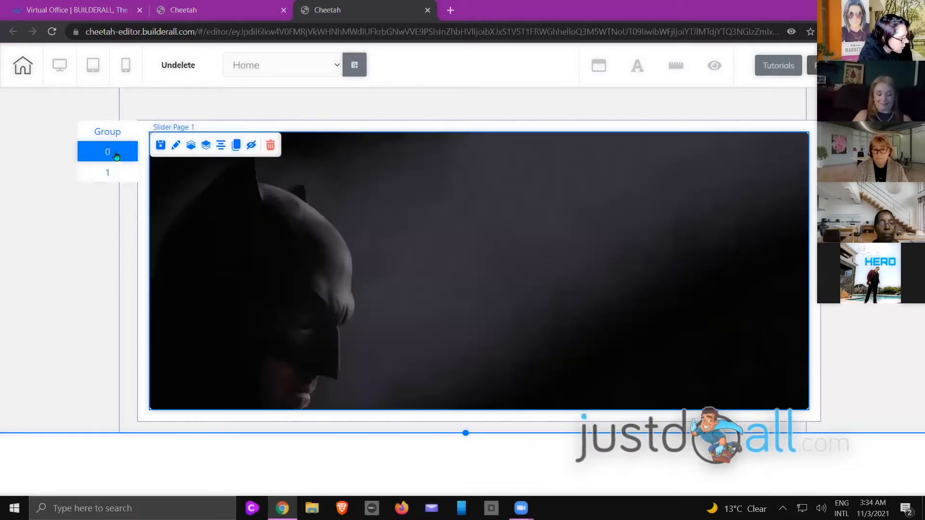
click(118, 174)
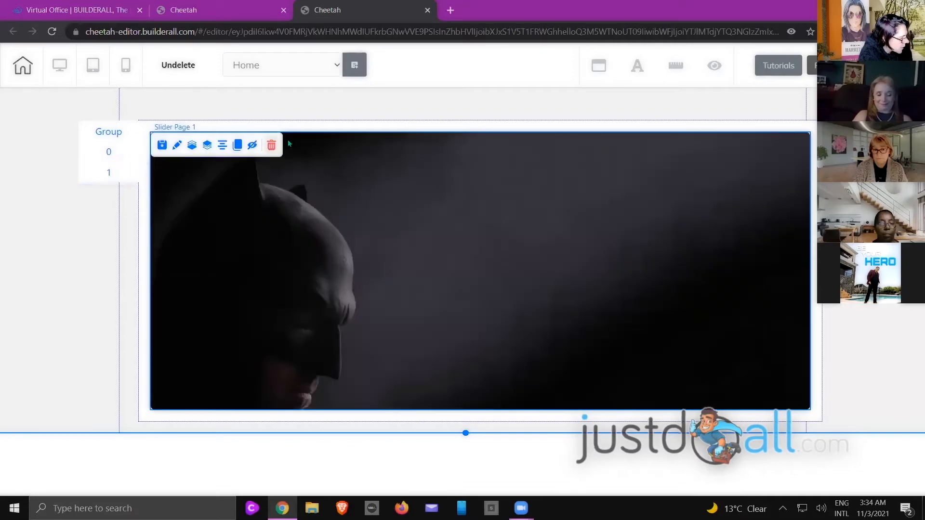
Examine the rotation banner's settings, including its General Colors, and close them
click(310, 124)
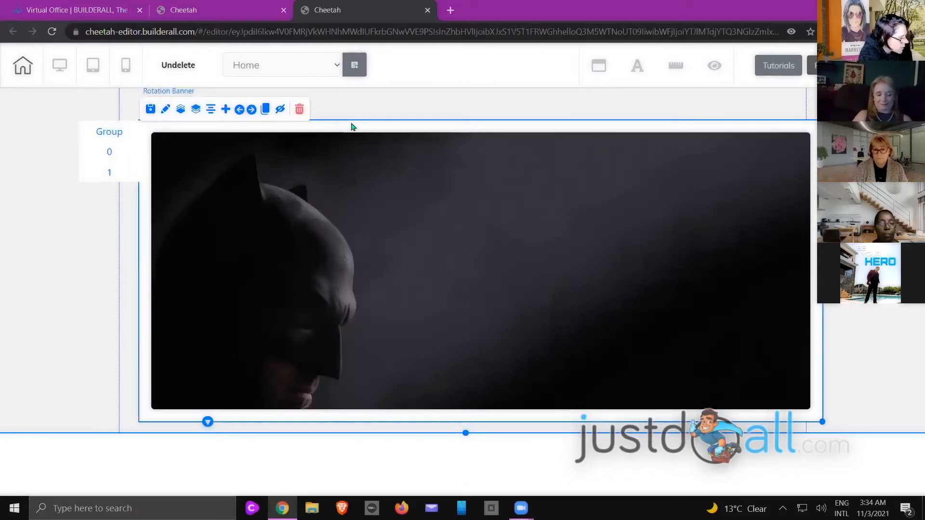
double_click(815, 196)
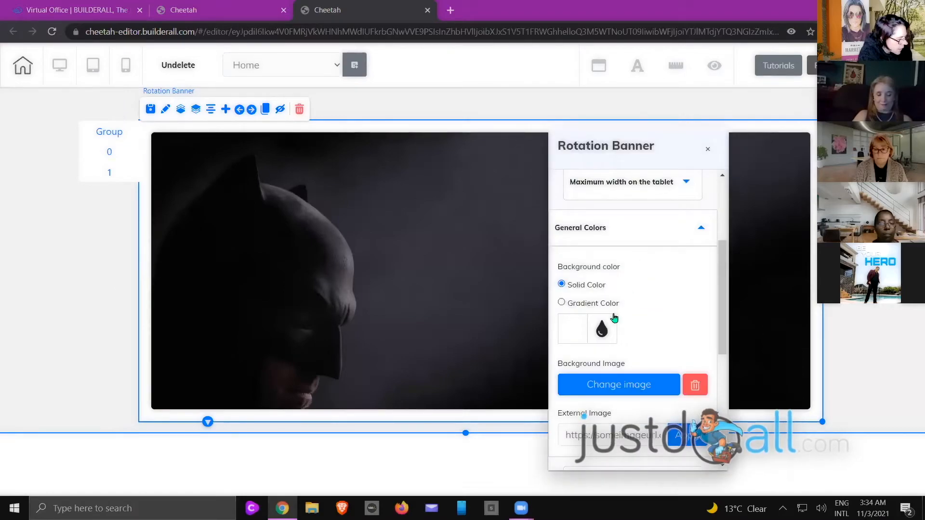
click(610, 225)
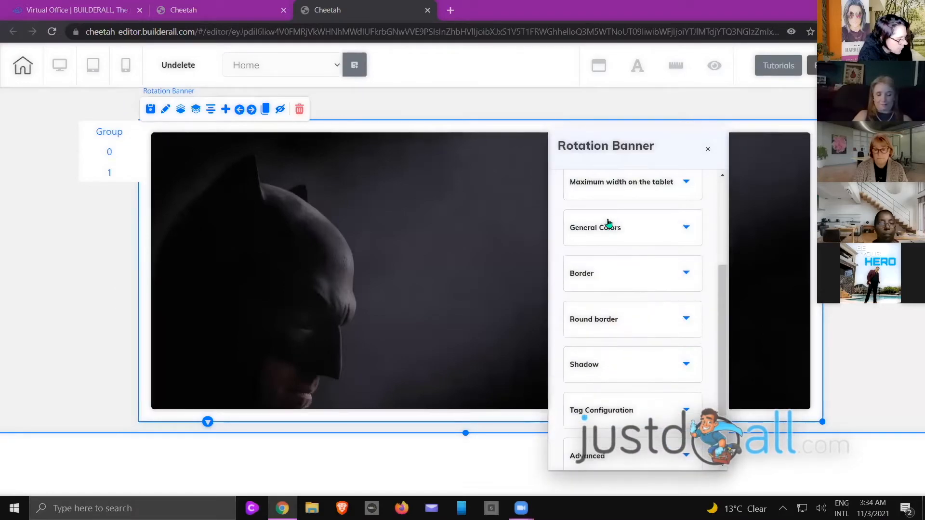
click(707, 144)
Enlarge the rotation banner, reposition it higher and further left in the panel, and extend the panel's height
drag(396, 125, 388, 130)
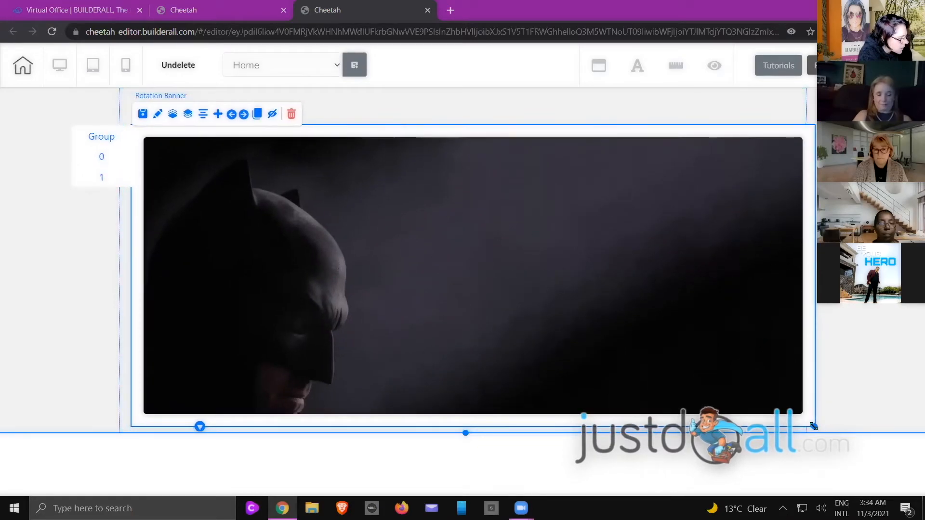
drag(813, 426, 818, 460)
drag(506, 371, 489, 335)
drag(467, 432, 466, 458)
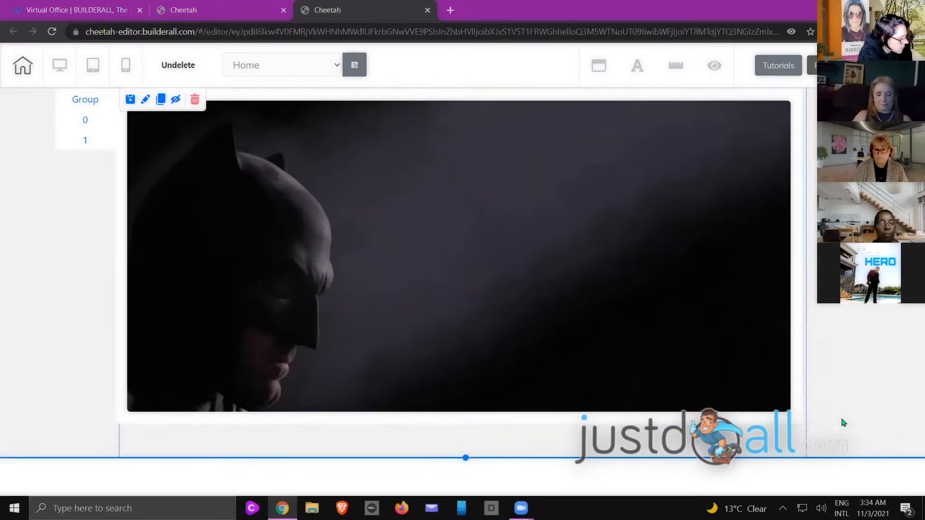
Stretch the rotation banner across the full page width and extend the panel below it
click(85, 140)
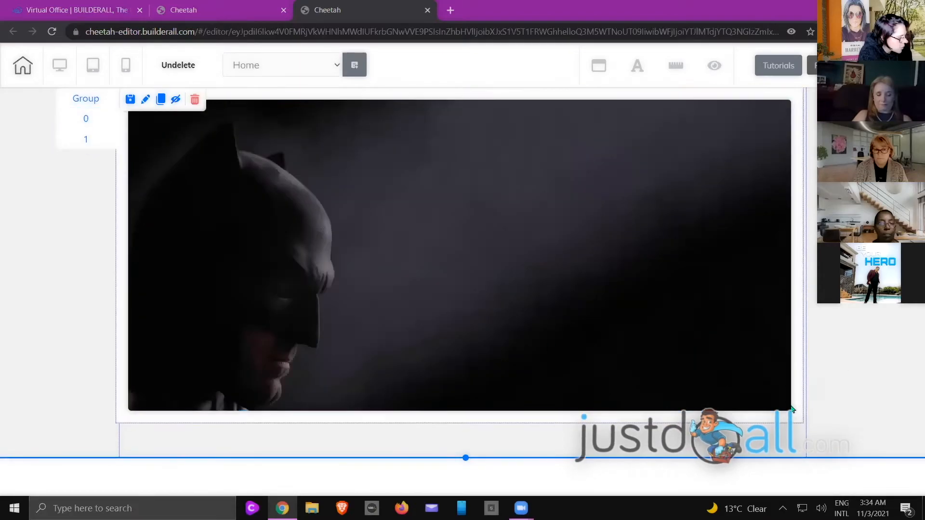
drag(797, 422, 673, 410)
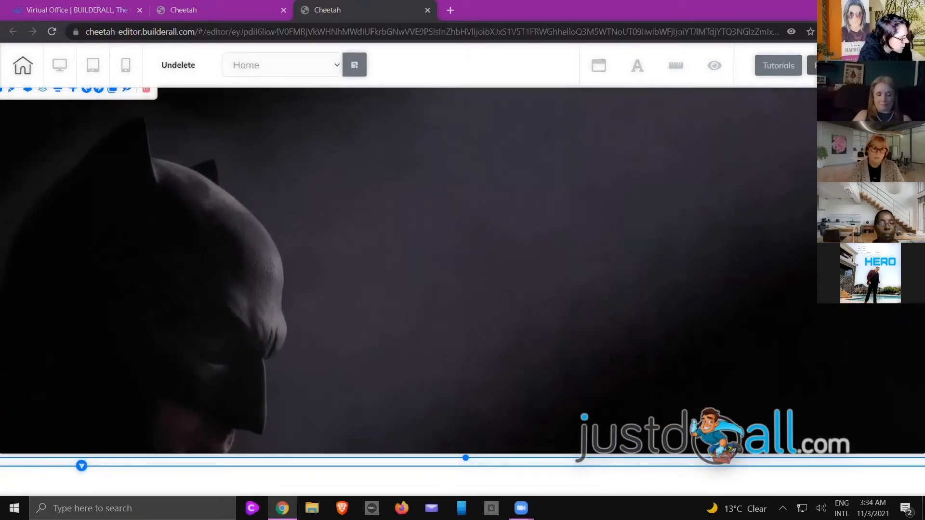
drag(466, 457, 469, 507)
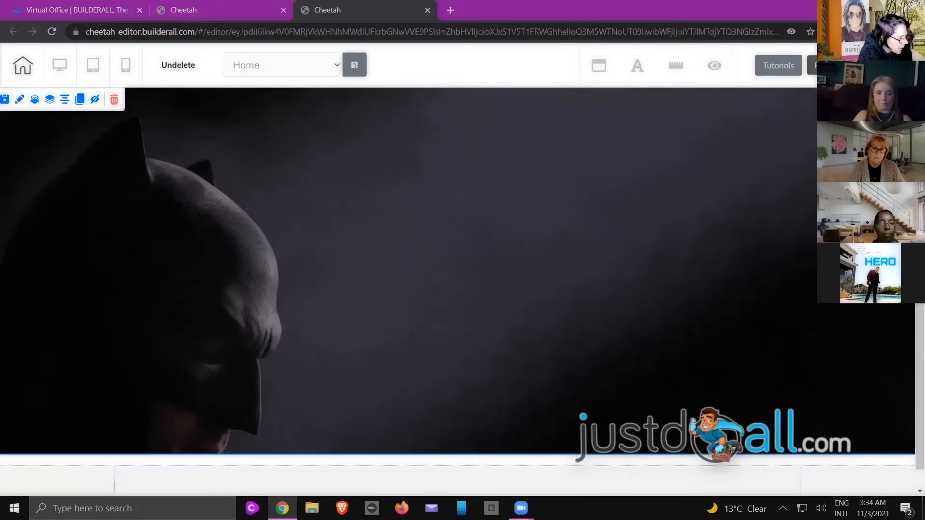
Preview the page and cycle through the banner's slides with its navigation arrows
click(829, 66)
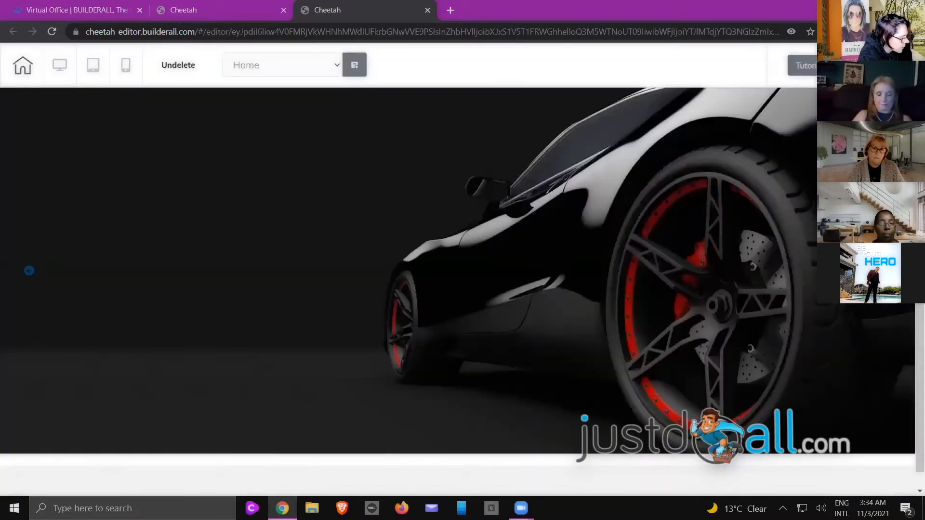
click(30, 272)
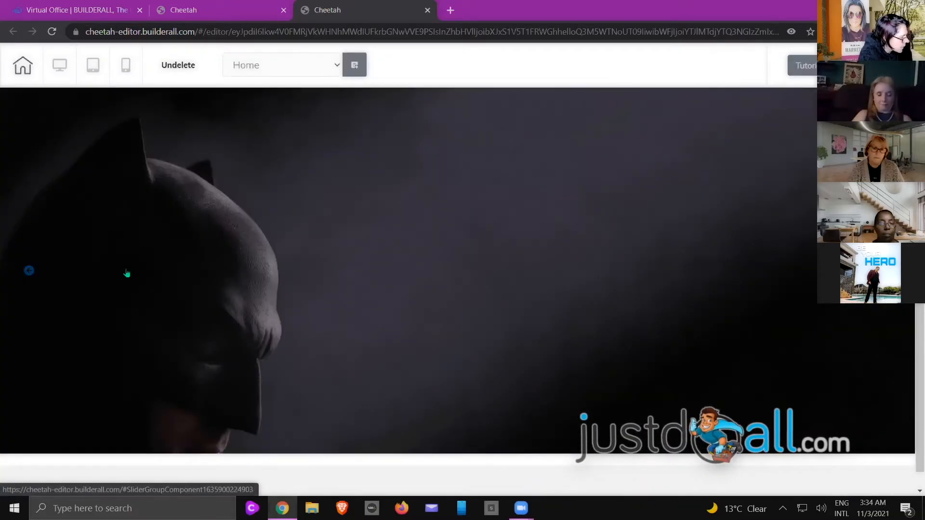
click(30, 271)
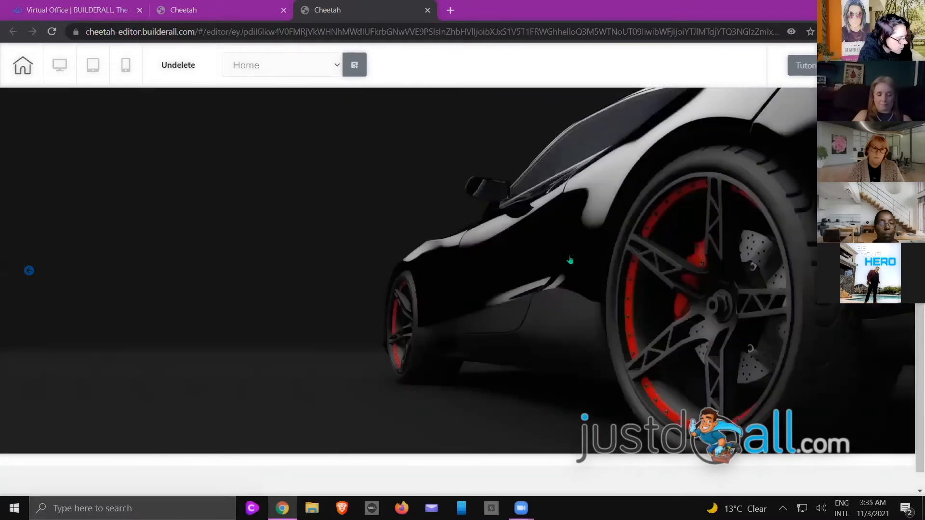
click(6, 271)
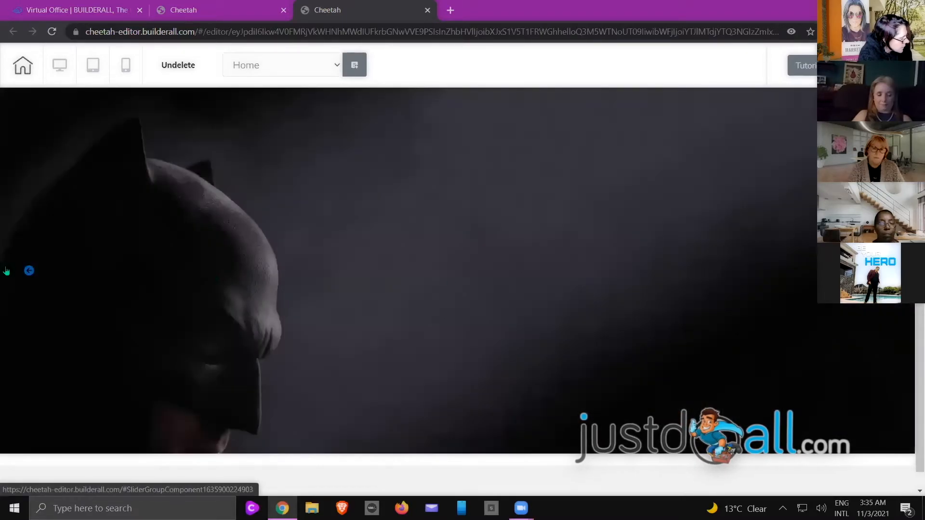
click(28, 272)
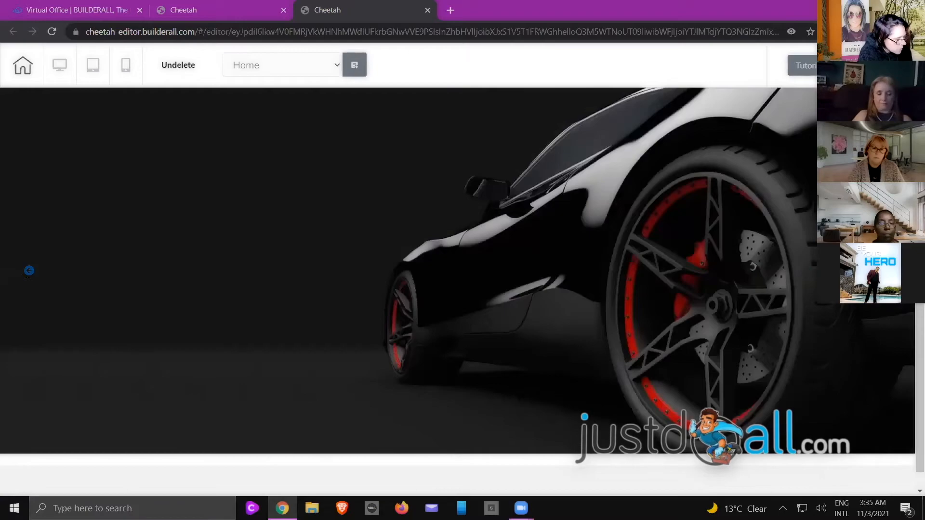
click(28, 271)
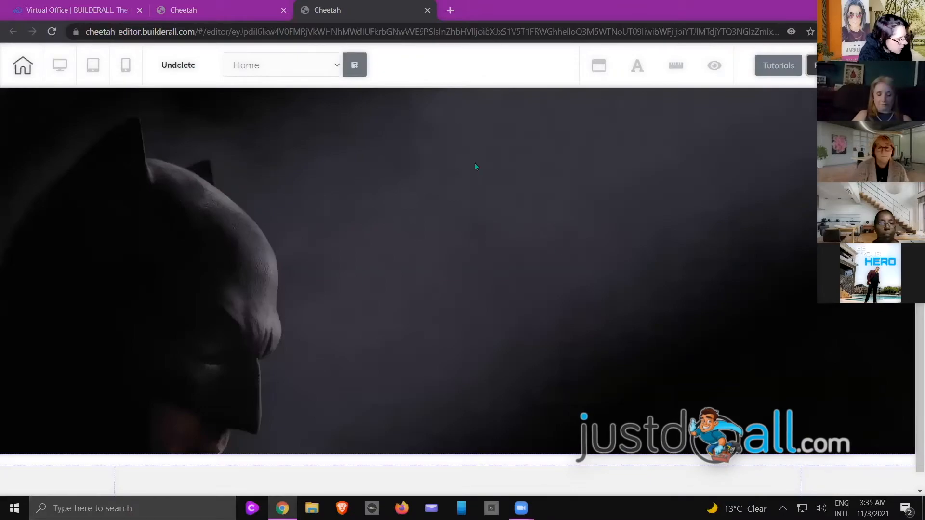
Examine the General Settings of the Batman slide
double_click(475, 162)
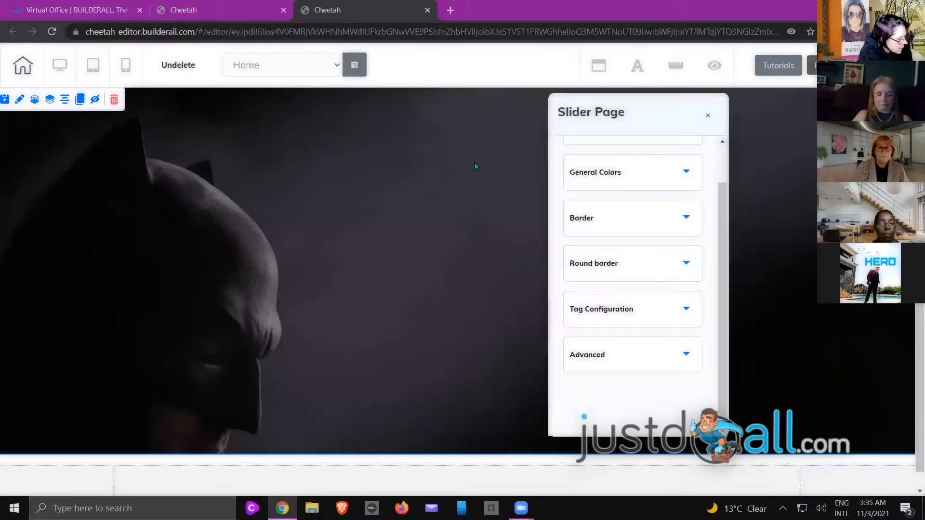
scroll(603, 169, up, 1)
click(603, 170)
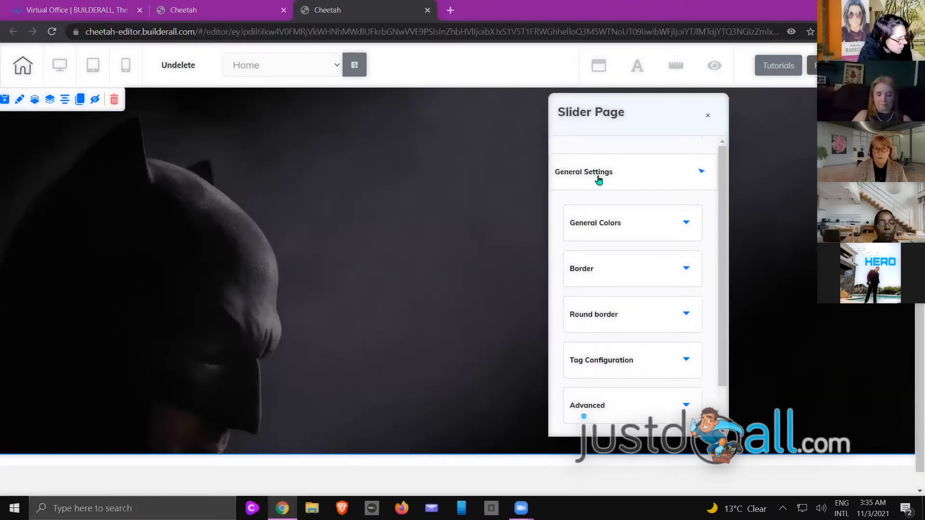
Move the full-width rotation banner down and to the right so its upper-left corner is exposed
click(331, 470)
drag(395, 456, 466, 494)
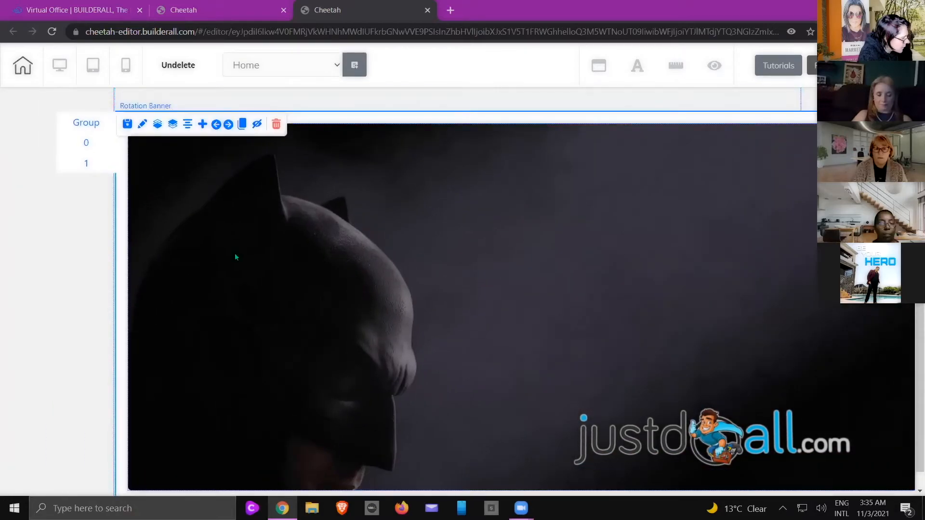
Enable autoplay for the rotation banner with an autoplay time of 4872 and turn off its arrows
click(93, 129)
scroll(583, 299, down, 3)
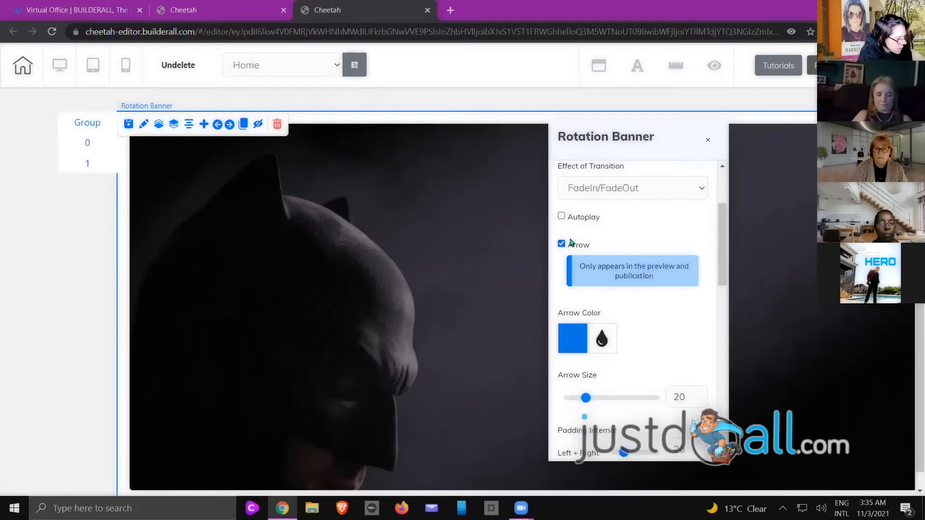
click(562, 217)
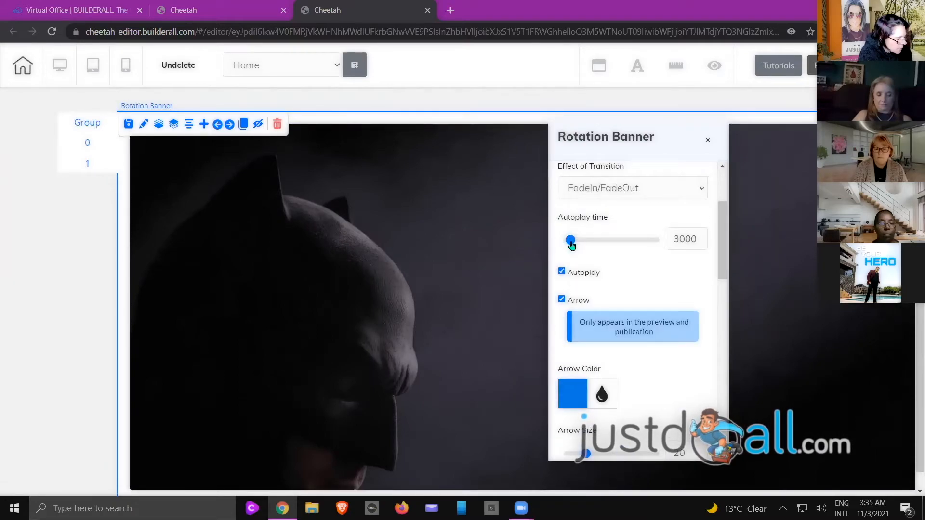
drag(581, 247, 573, 241)
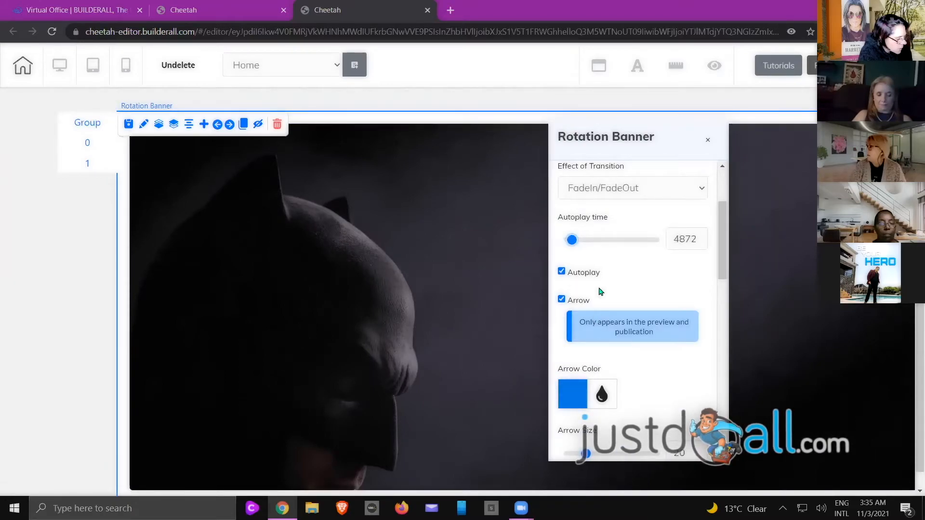
click(562, 301)
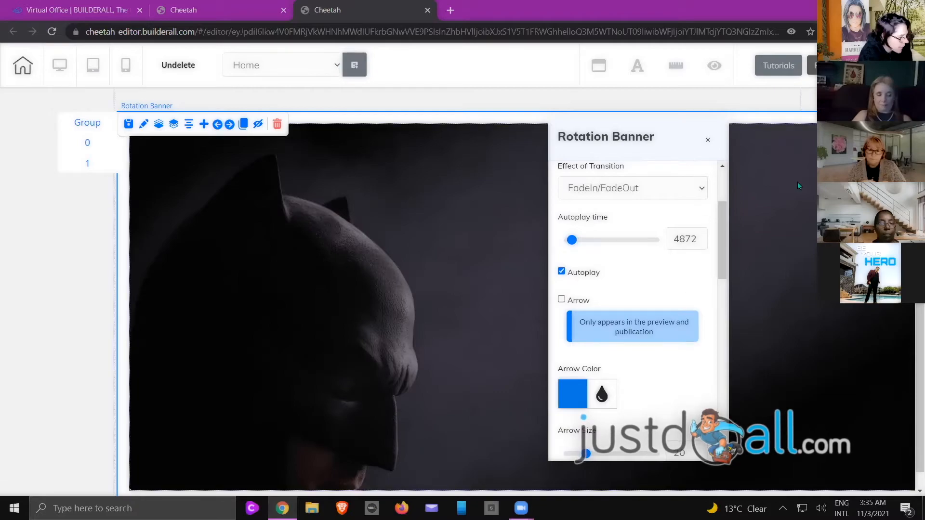
scroll(275, 234, down, 1)
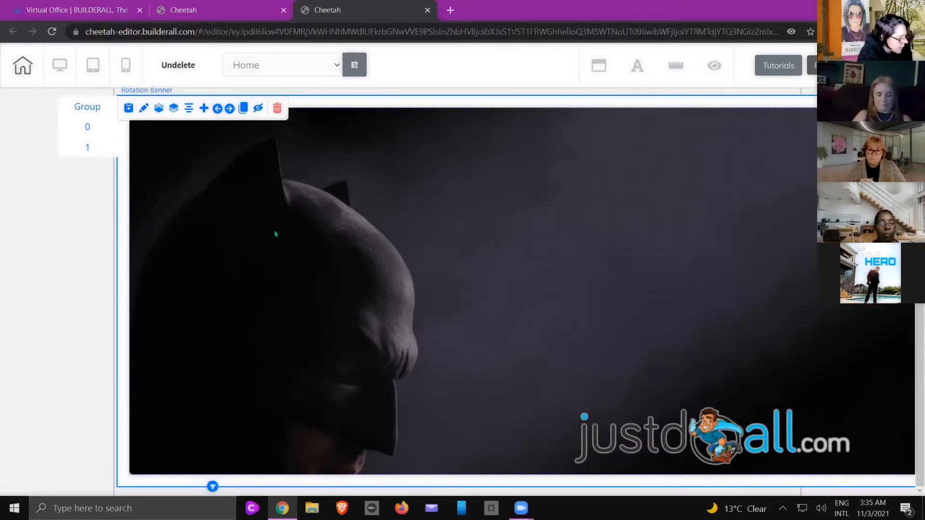
Enlarge the rotation banner from its lower-right corner to span the full page width, and shift it slightly down and to the left
click(573, 455)
scroll(576, 487, down, 2)
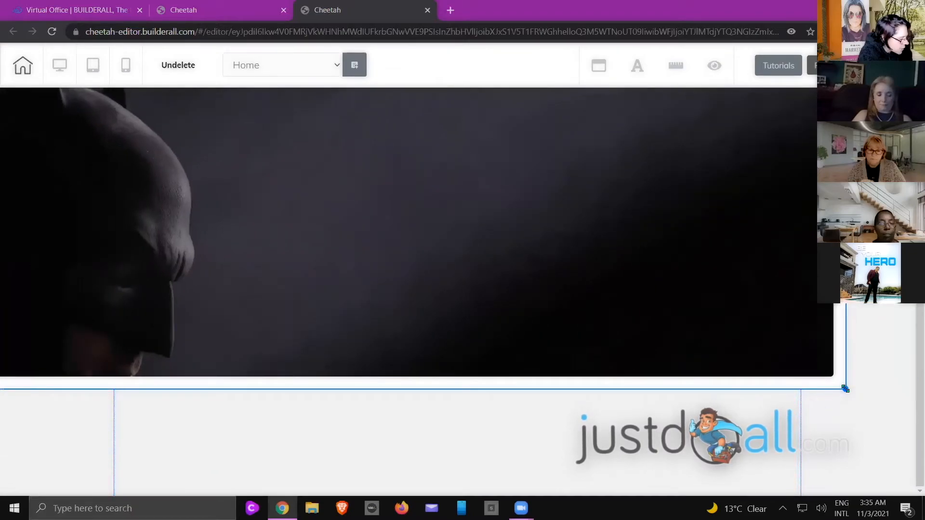
drag(846, 388, 909, 488)
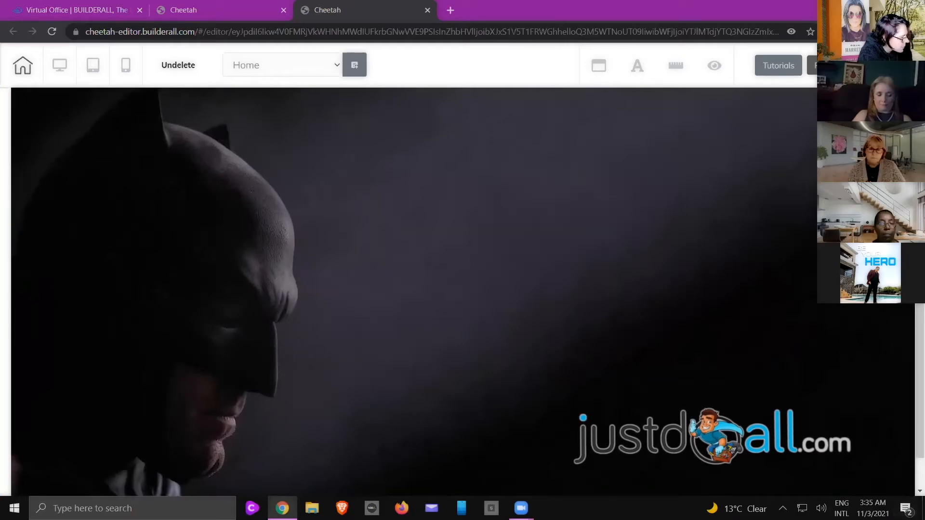
scroll(242, 319, down, 1)
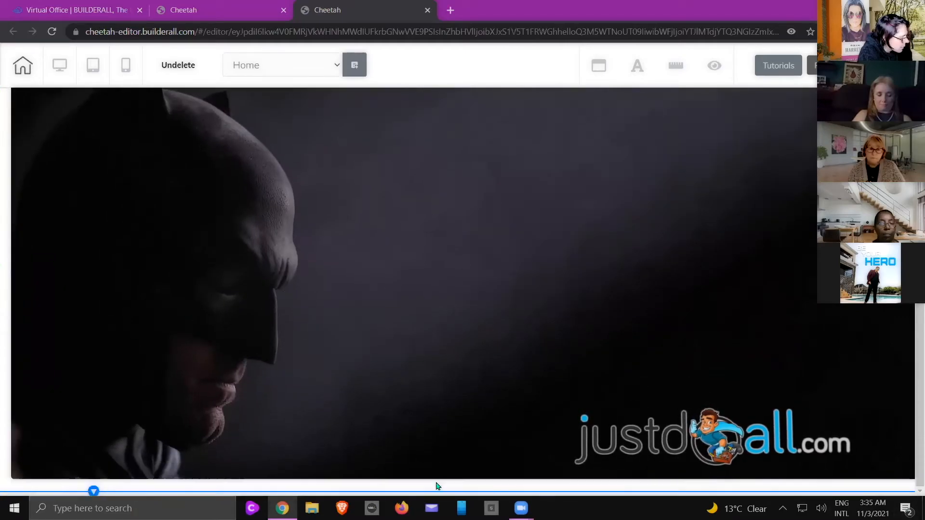
drag(423, 491, 406, 506)
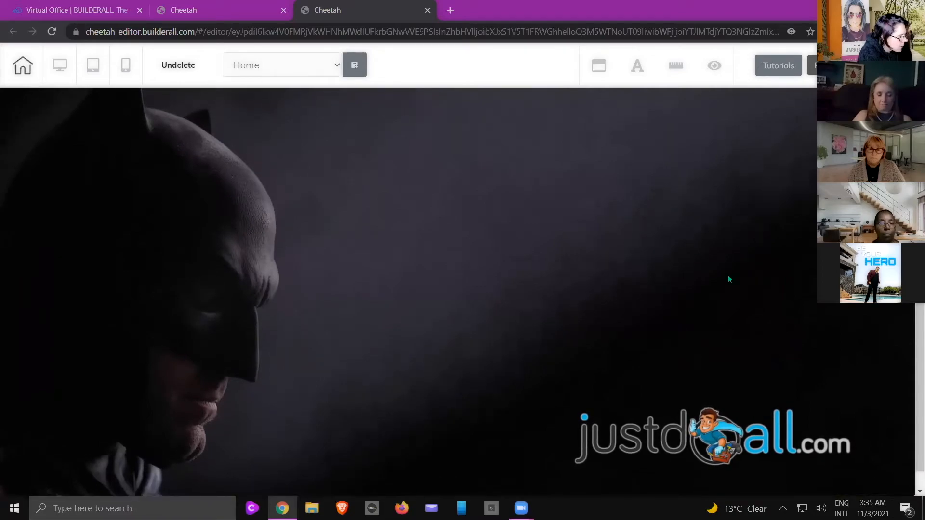
click(828, 65)
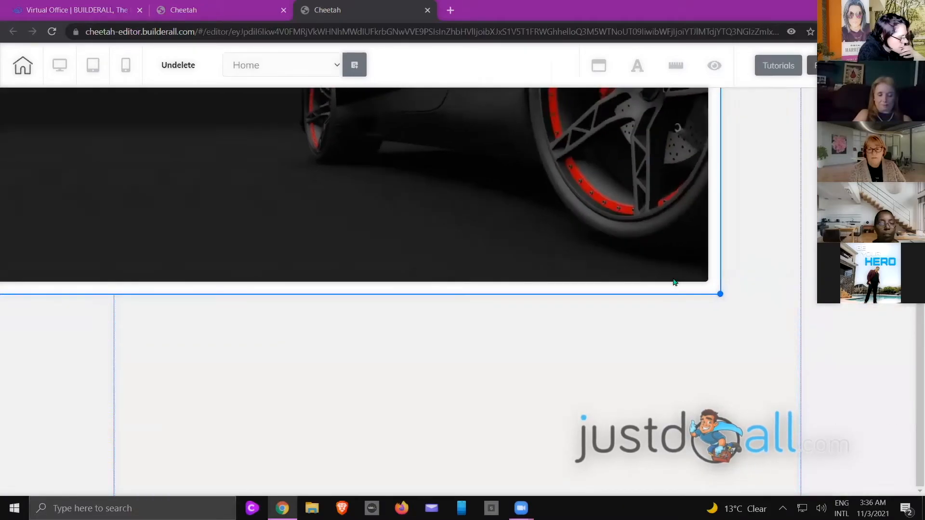
Shrink the rotation banner and reposition it so the whole banner sits between the page's vertical guides
drag(674, 283, 570, 240)
drag(600, 268, 784, 386)
drag(776, 346, 738, 402)
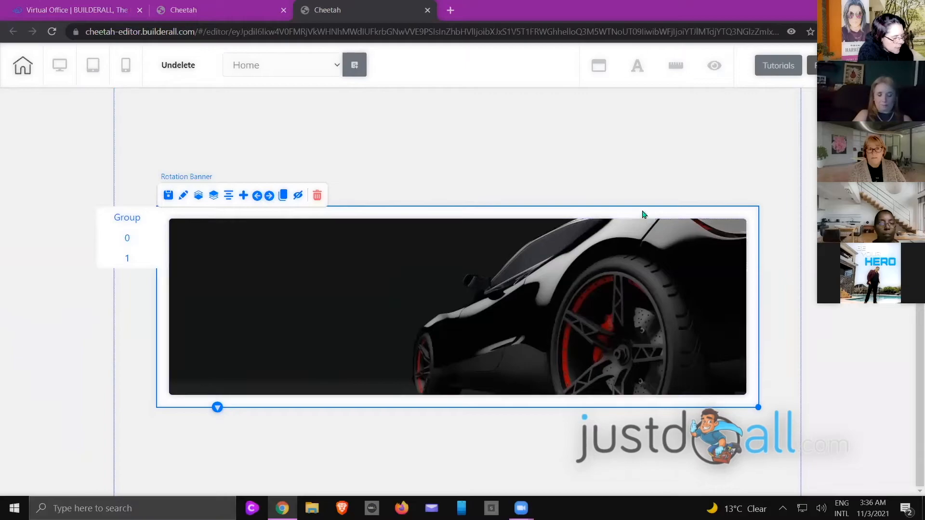
Delete the car slide from the rotation banner and then the whole banner, confirming both deletions
click(506, 320)
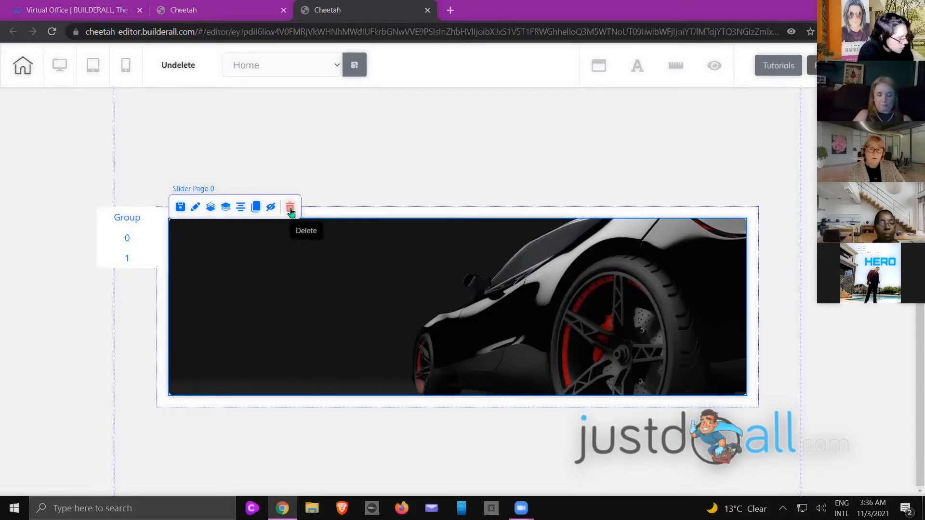
click(290, 207)
click(521, 308)
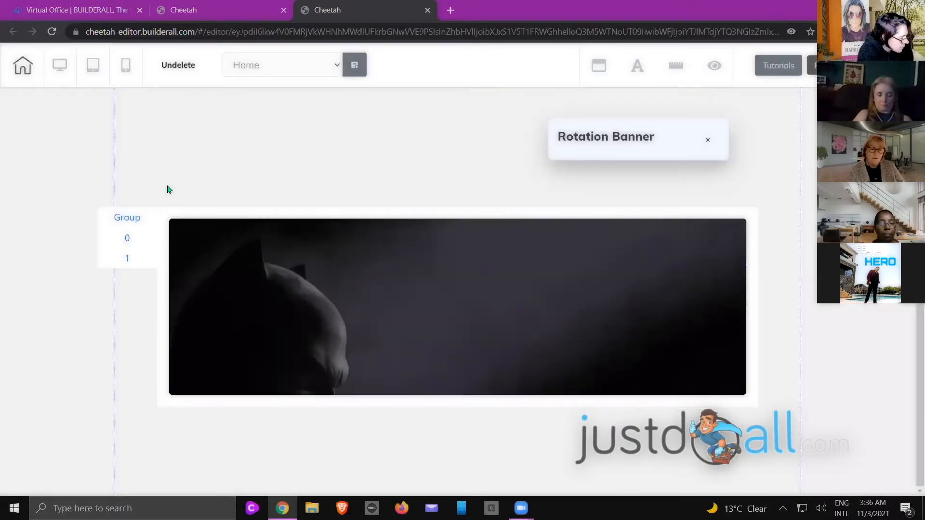
click(129, 225)
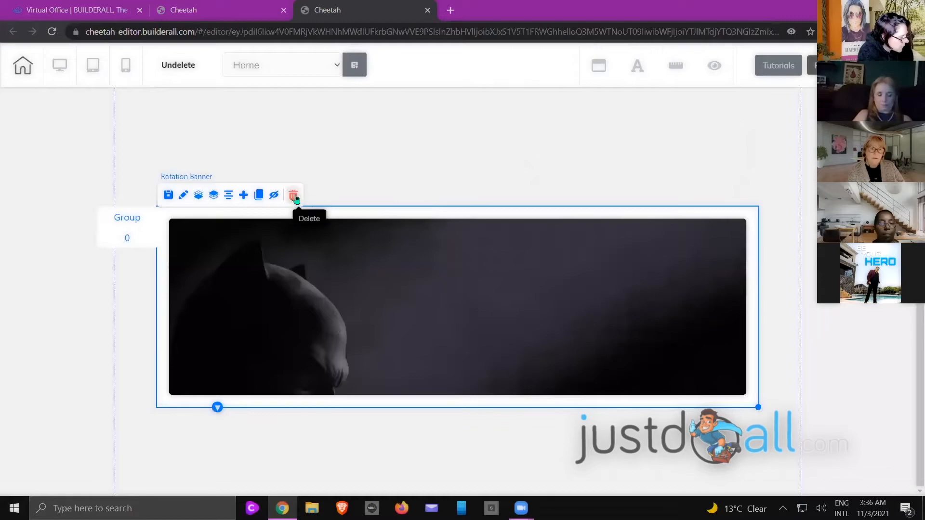
click(292, 195)
click(537, 307)
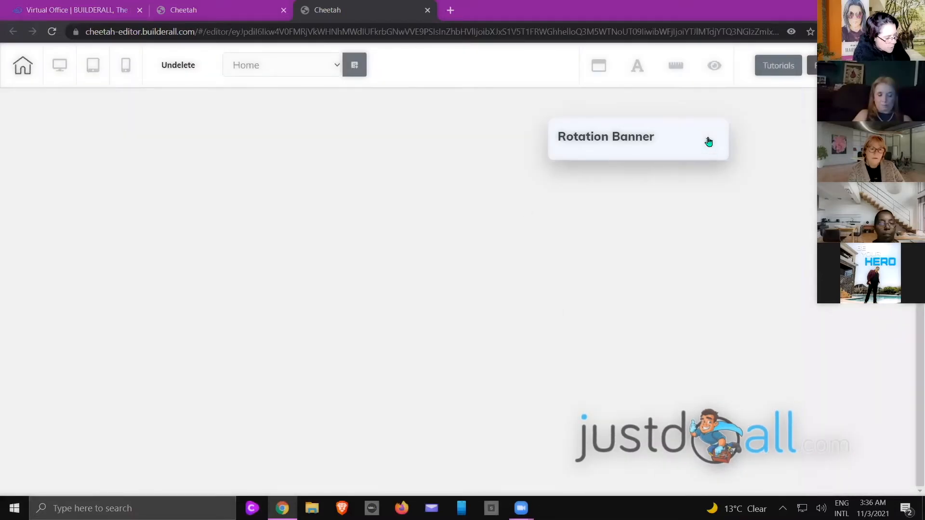
click(459, 189)
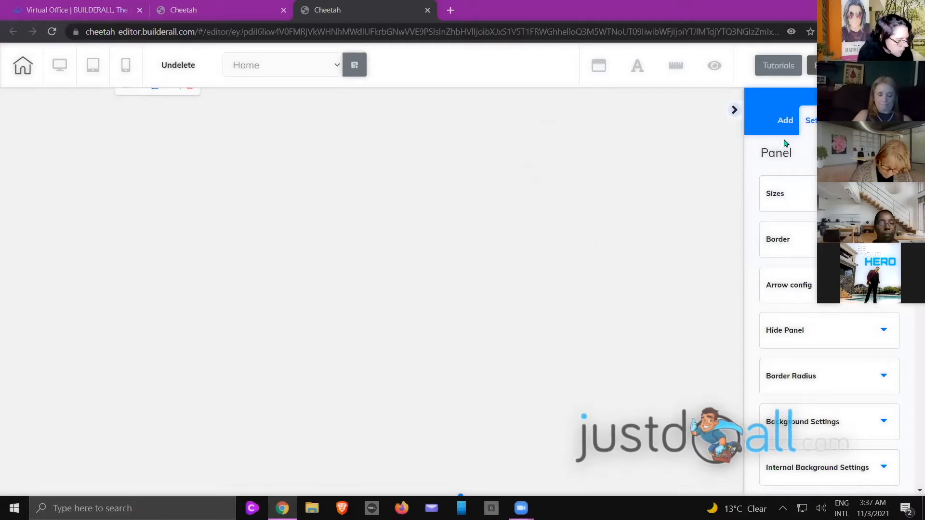
click(785, 123)
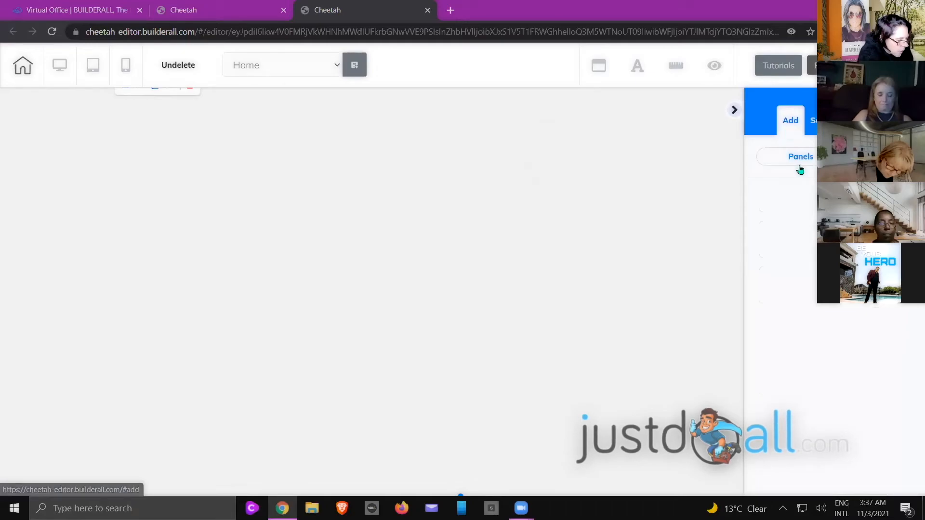
click(734, 110)
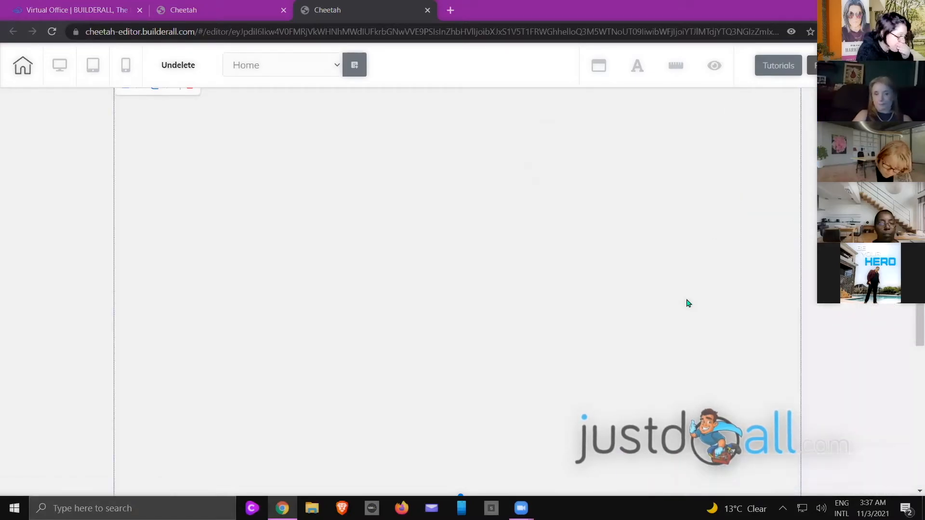
scroll(550, 230, down, 3)
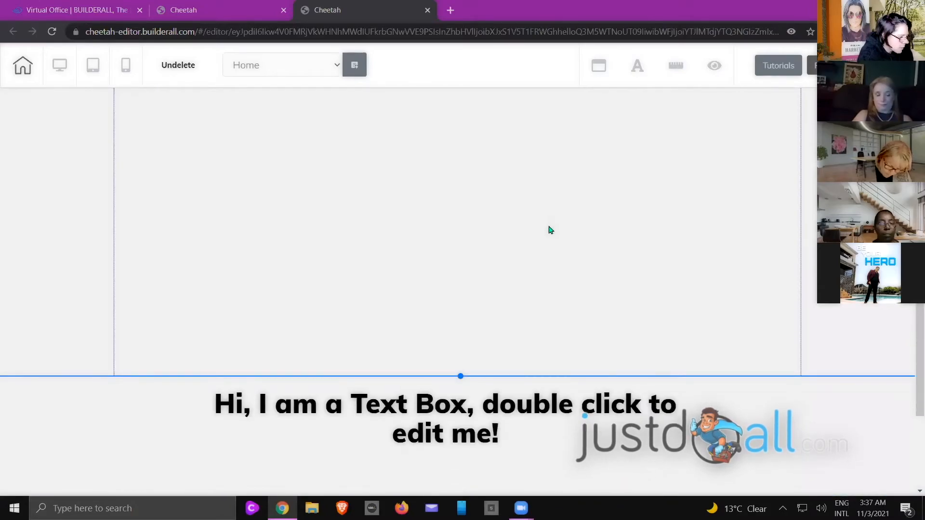
Delete the placeholder text box and the empty panel below the first one
click(501, 442)
click(341, 376)
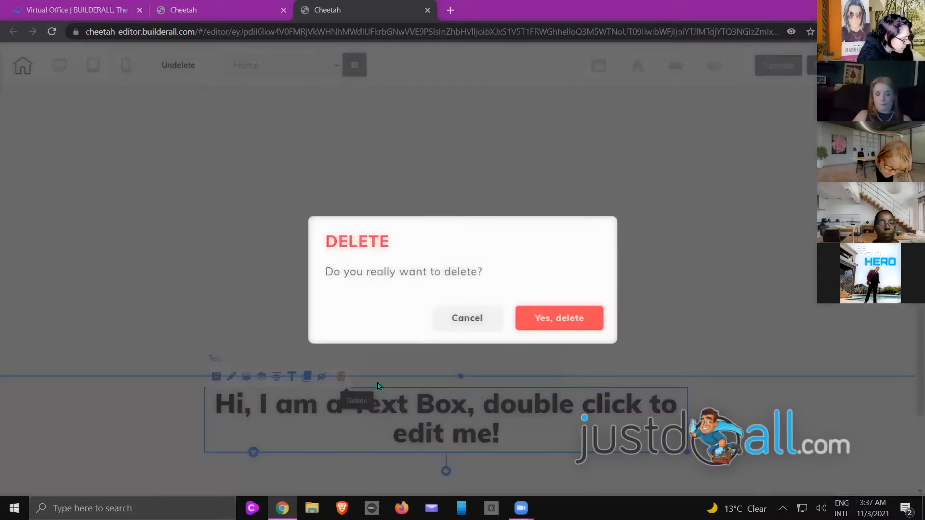
click(548, 305)
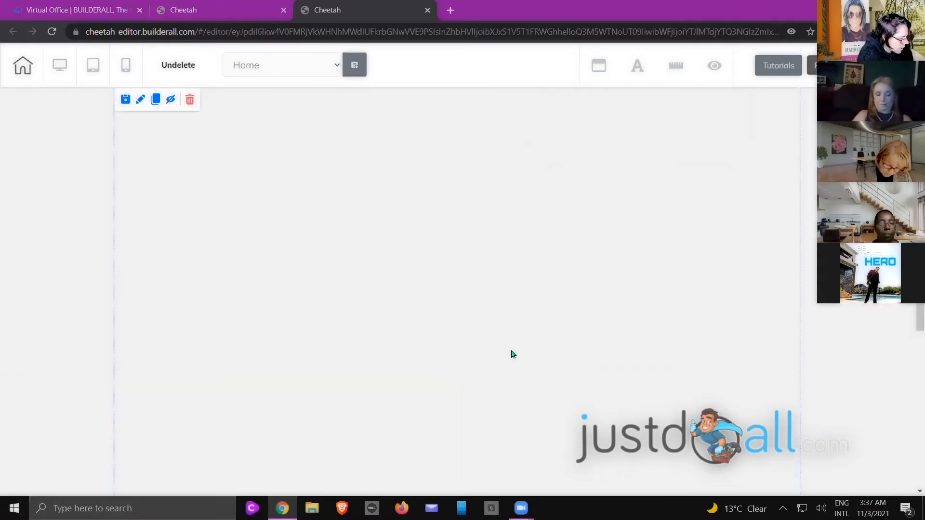
scroll(462, 363, down, 5)
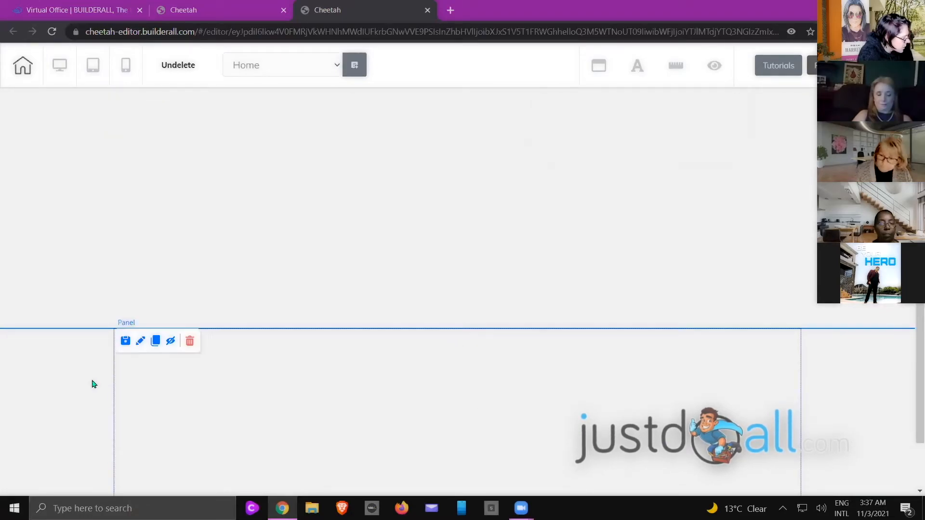
click(190, 341)
click(527, 310)
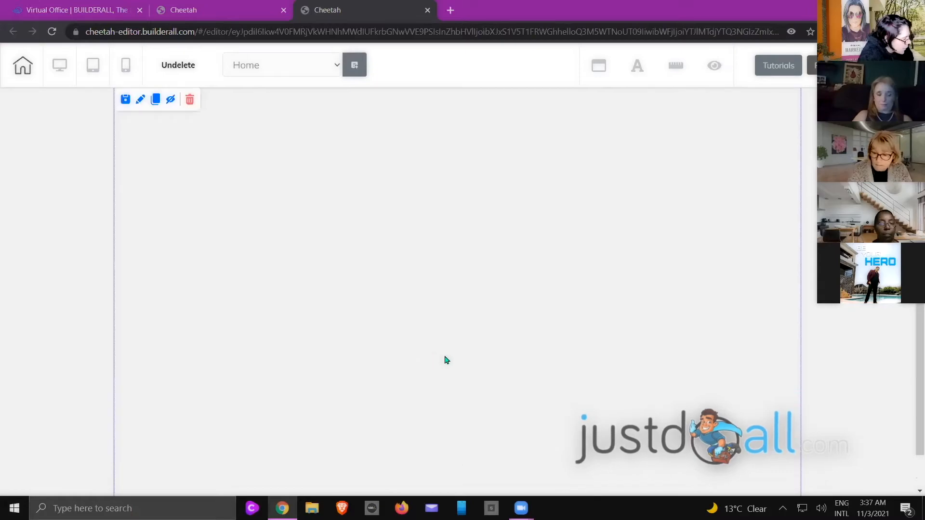
Shorten the remaining panel and set its solid background color to black (000000)
drag(464, 499, 485, 212)
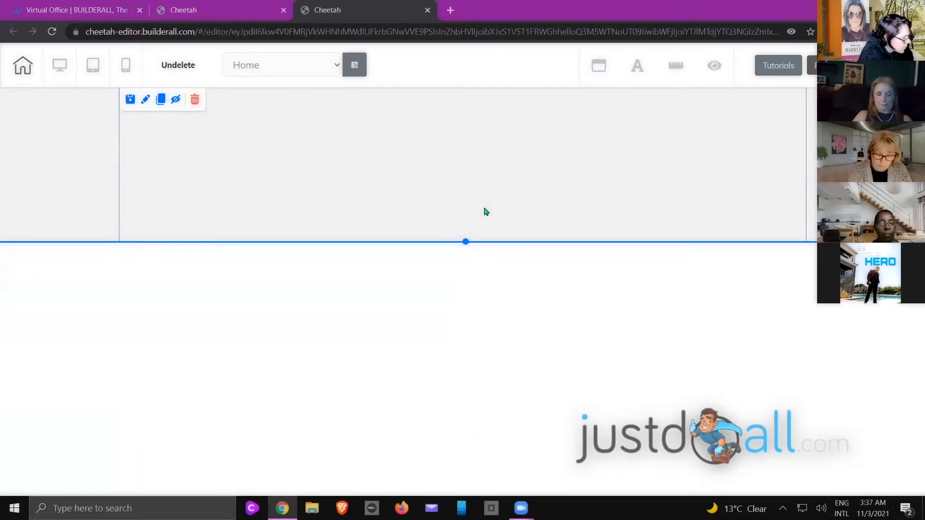
double_click(609, 166)
scroll(638, 231, down, 3)
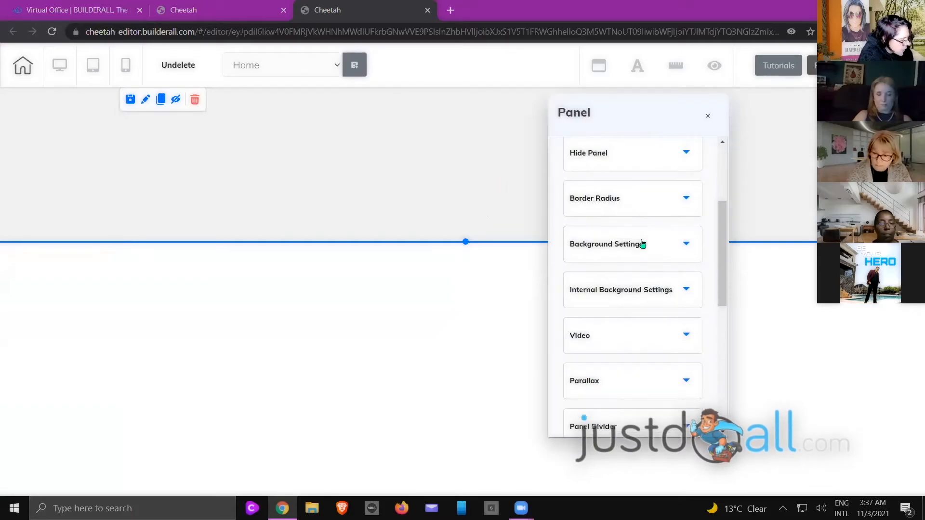
click(640, 244)
scroll(583, 268, down, 1)
click(573, 294)
scroll(576, 296, down, 2)
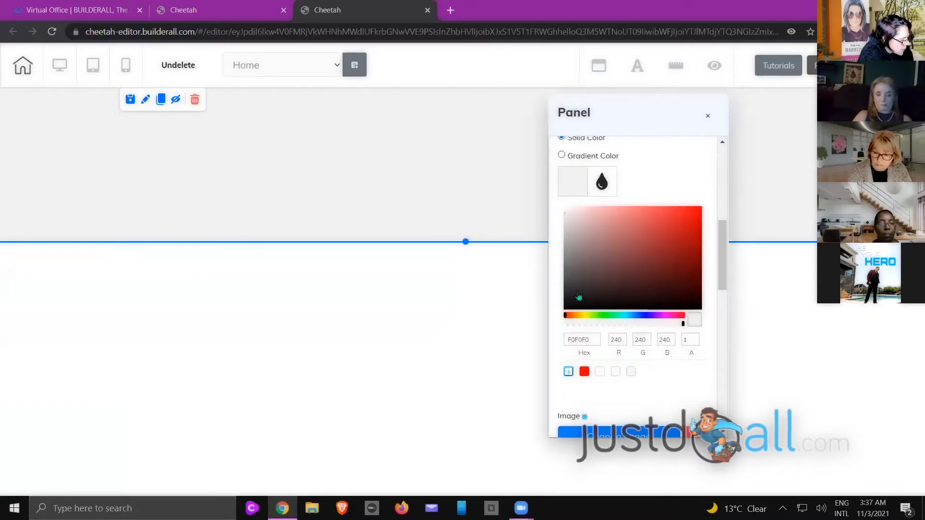
drag(578, 289, 545, 322)
scroll(667, 209, down, 5)
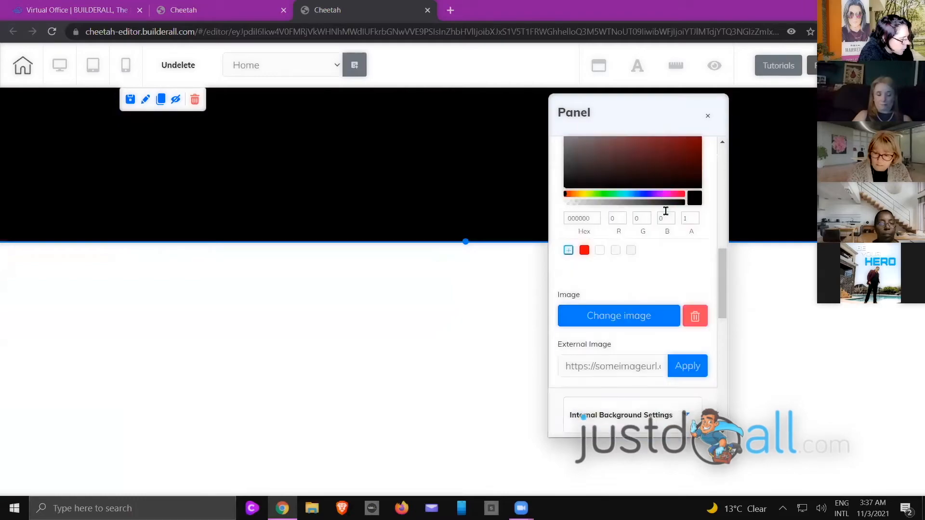
scroll(655, 214, up, 6)
scroll(597, 287, up, 3)
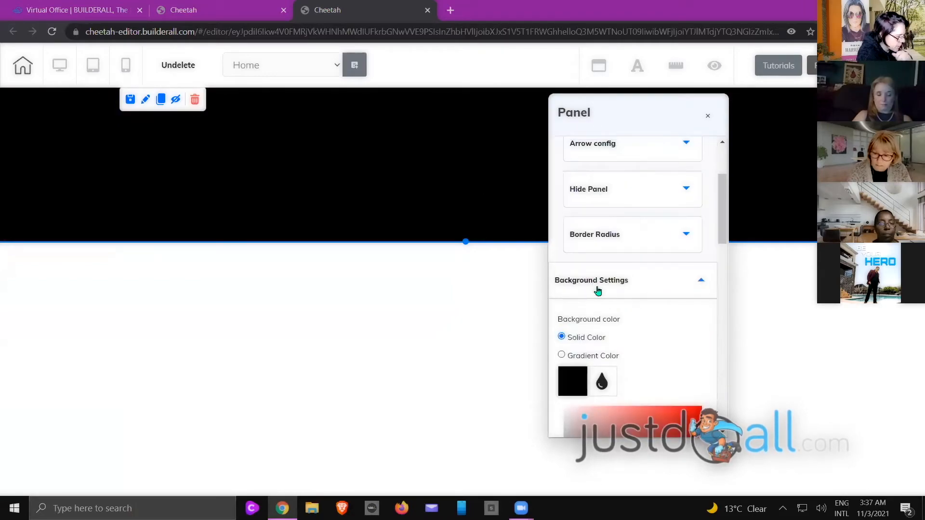
click(600, 281)
Enable the black panel's arrow effect with a black arrow color and an arrow width of 100
scroll(590, 275, up, 2)
click(611, 266)
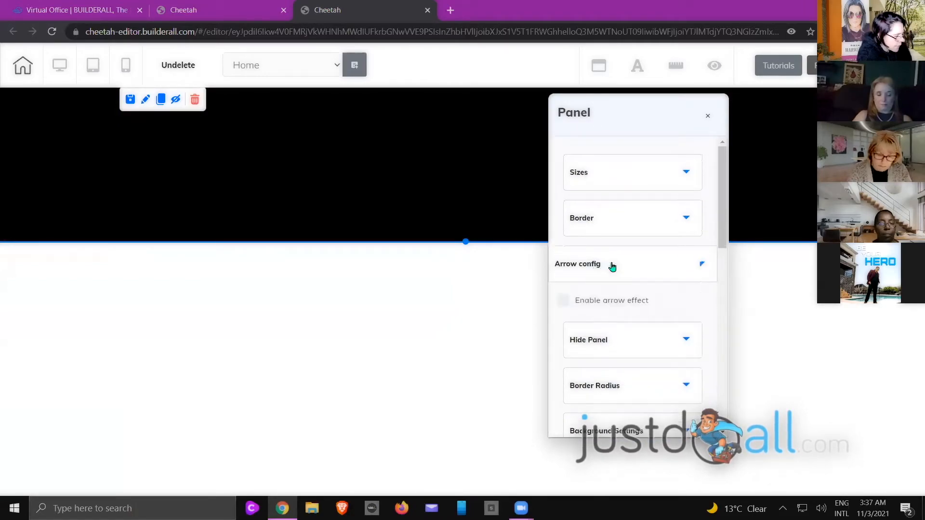
click(564, 303)
scroll(624, 289, down, 3)
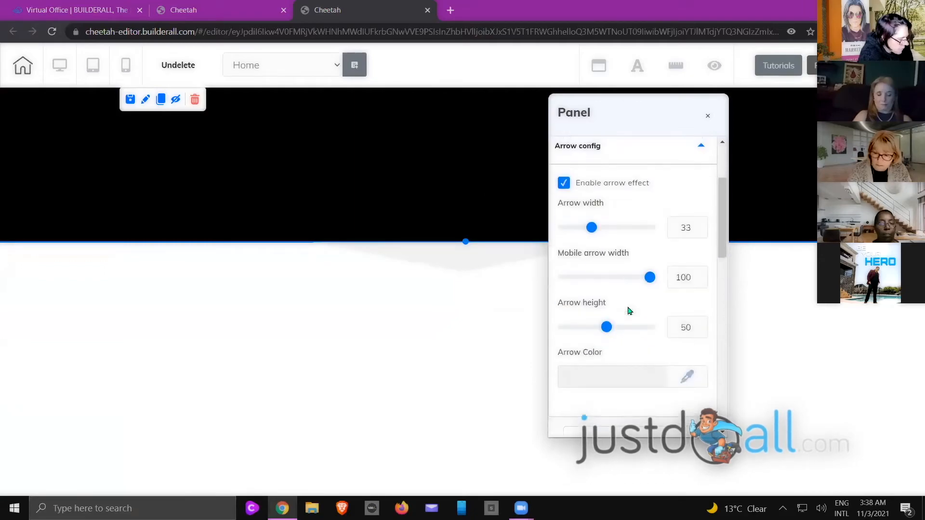
scroll(599, 369, down, 2)
drag(609, 331, 549, 388)
scroll(642, 278, up, 3)
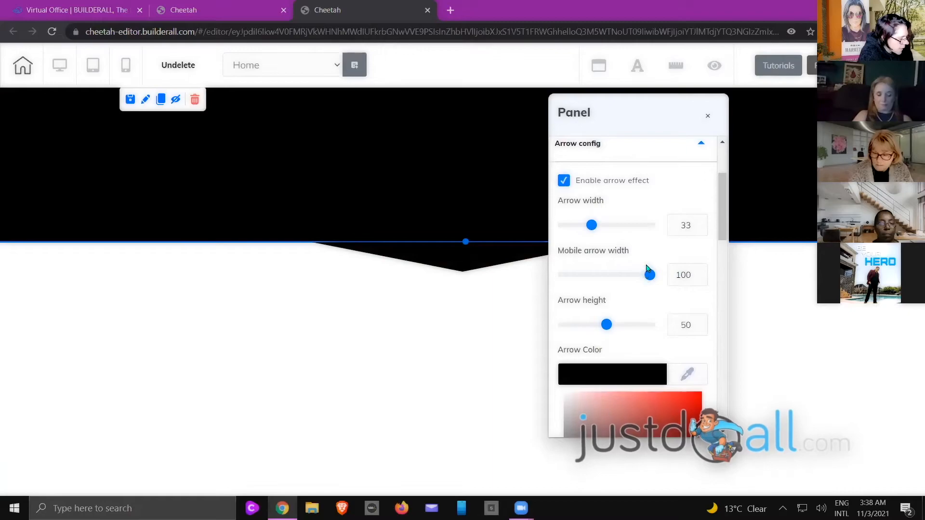
scroll(593, 270, up, 1)
drag(615, 270, 653, 269)
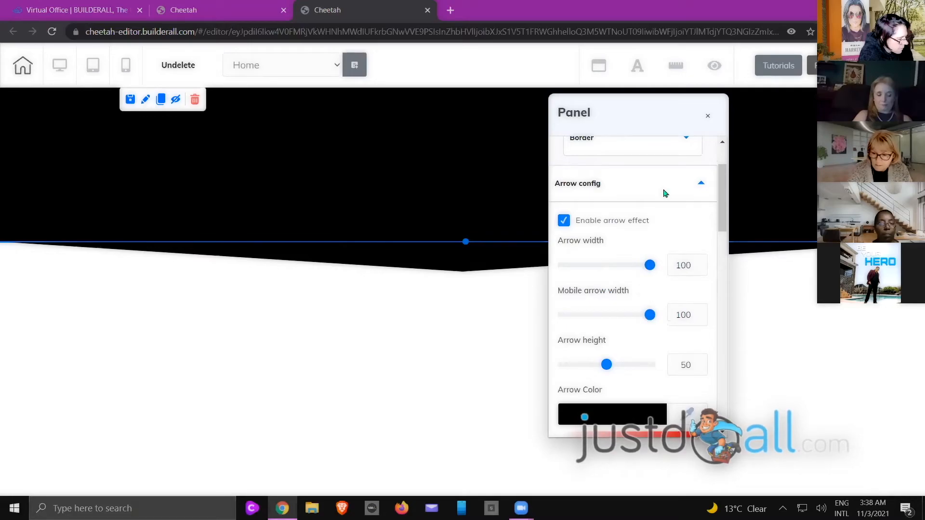
click(821, 341)
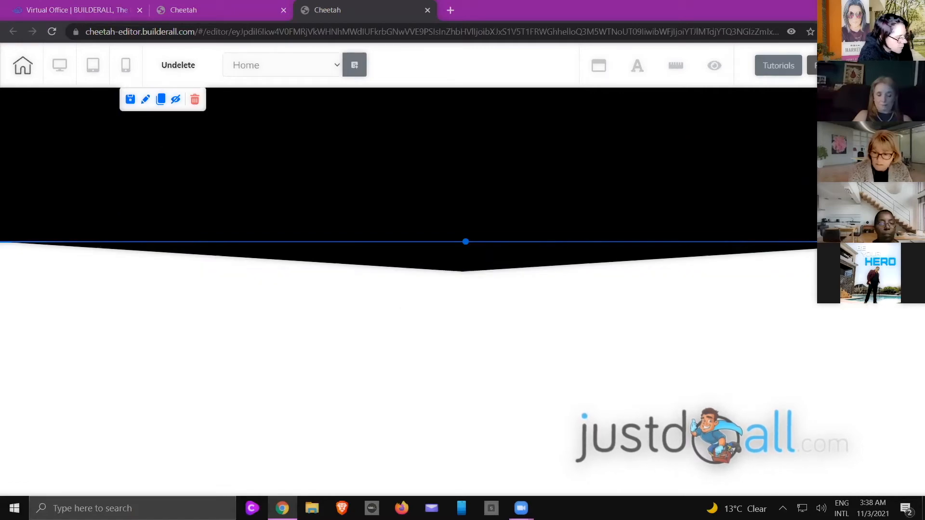
Add the ready-made Candy 1st Fold panel beneath the black panel
click(915, 110)
click(766, 121)
scroll(795, 159, up, 10)
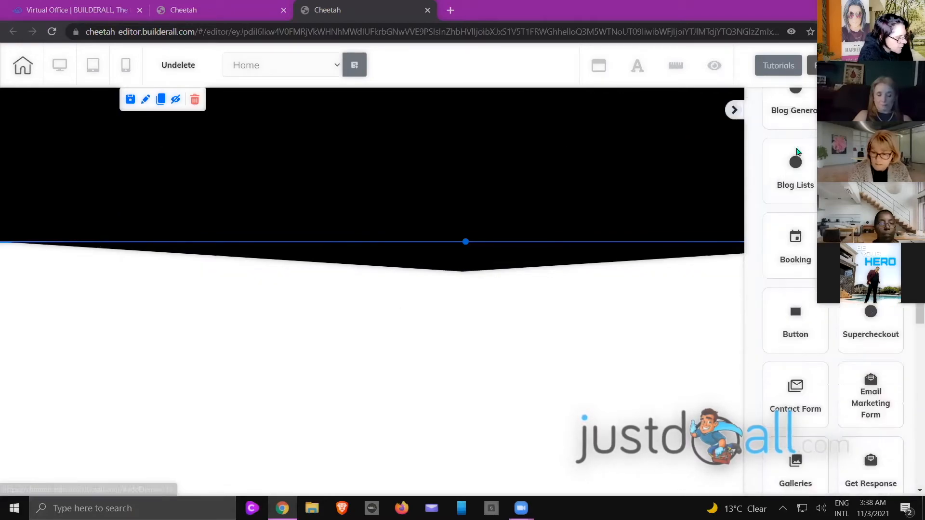
click(794, 160)
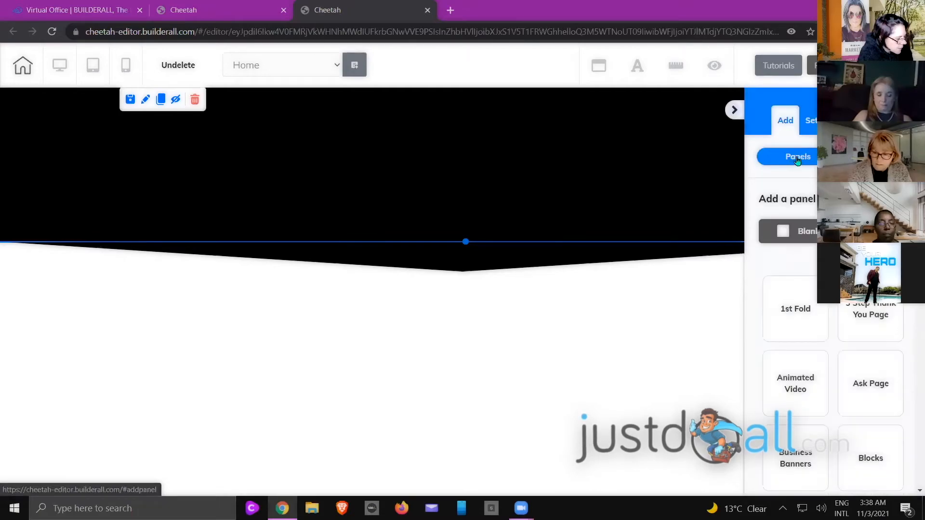
scroll(796, 162, down, 3)
click(800, 118)
scroll(812, 248, down, 15)
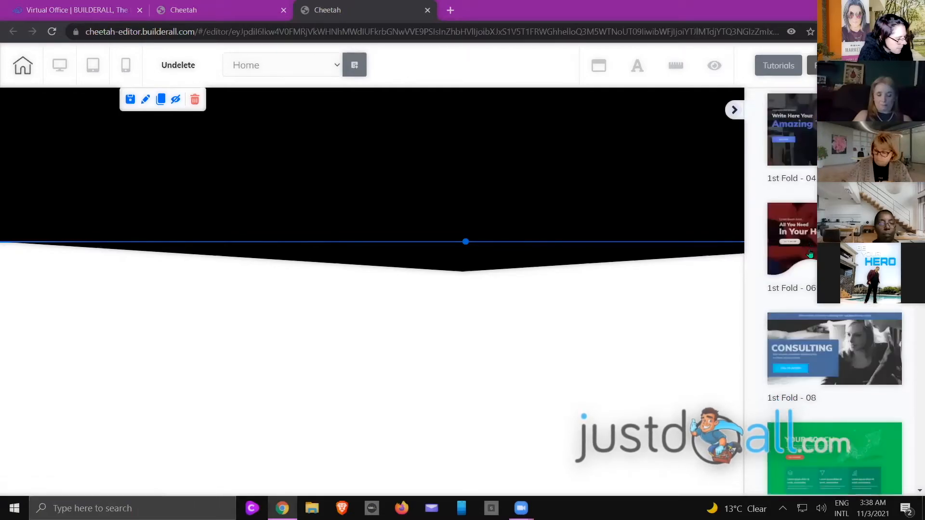
scroll(812, 248, down, 3)
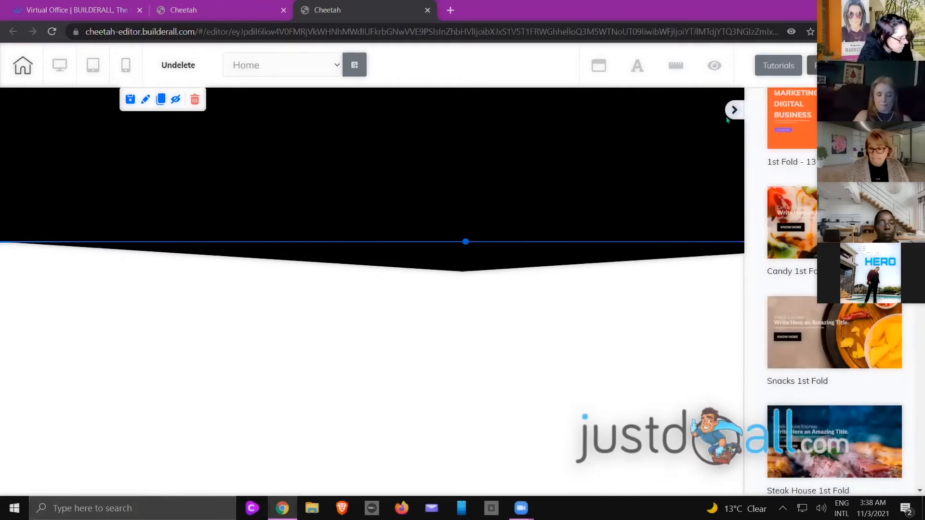
click(792, 223)
Move the "Write Here an Amazing Title." text from the candy panel up into the black panel
click(539, 378)
drag(539, 378, 643, 116)
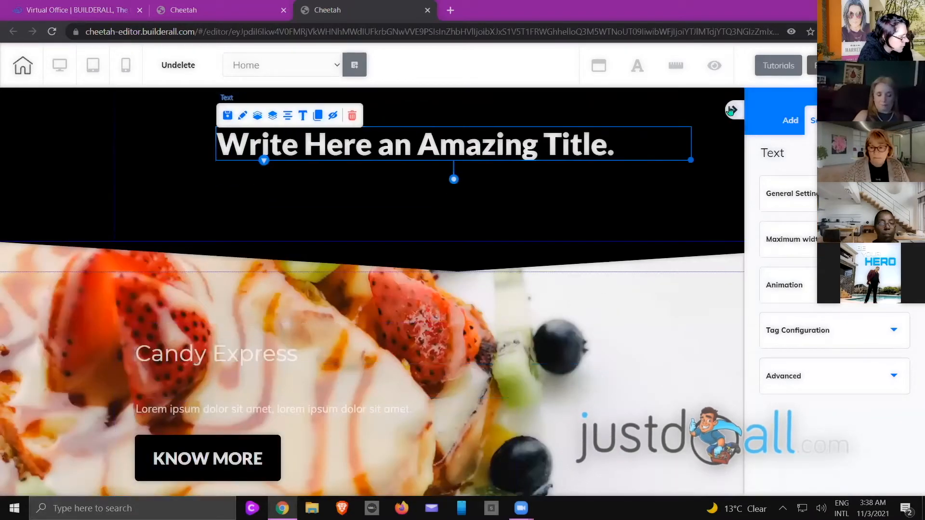
click(730, 110)
Delete the Candy Express box from the photo panel and shift the title closer to the black panel's center
click(277, 326)
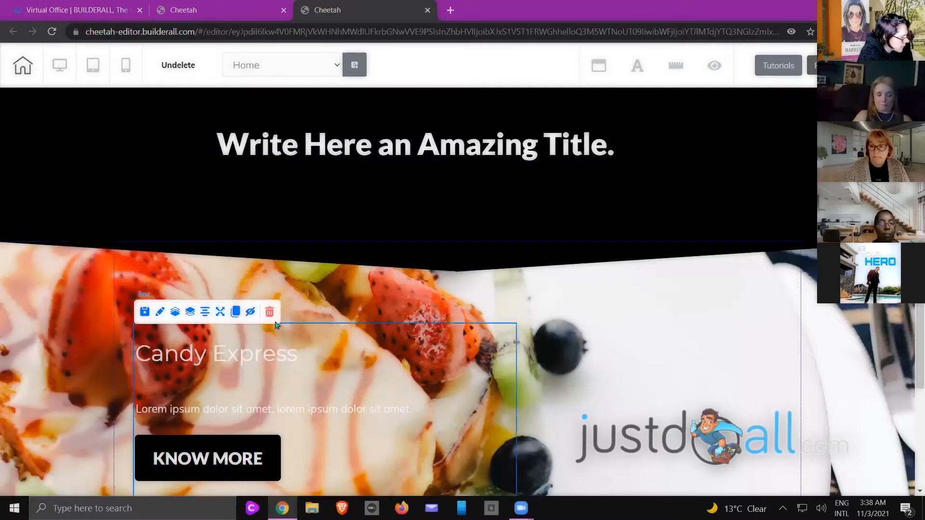
click(269, 312)
click(551, 305)
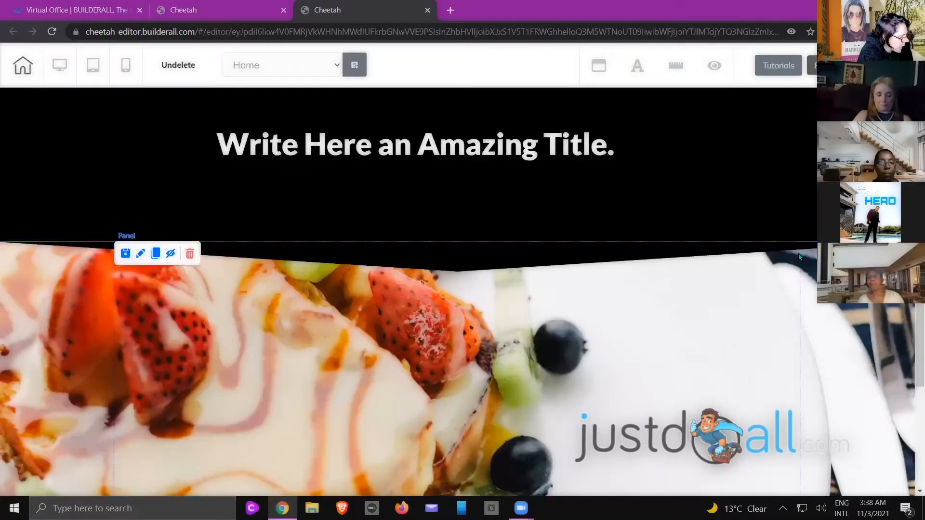
drag(506, 149, 532, 146)
click(752, 188)
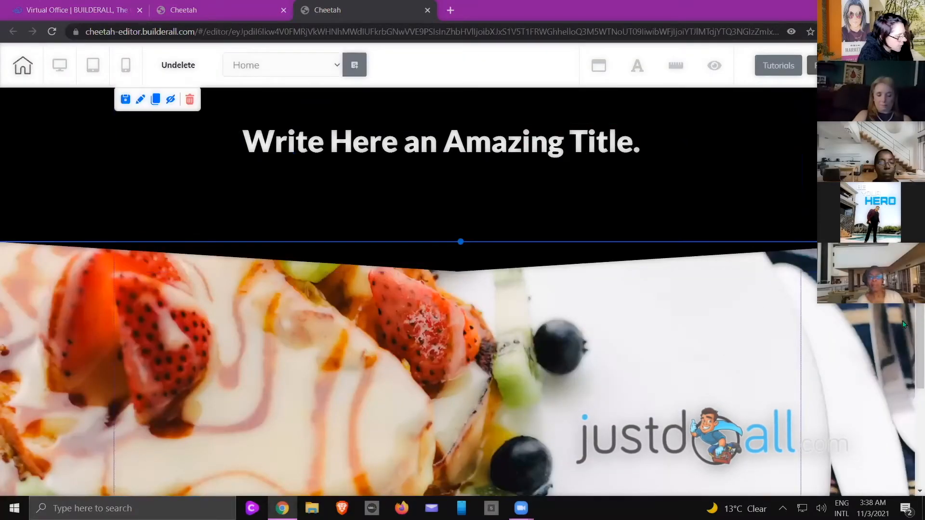
click(888, 331)
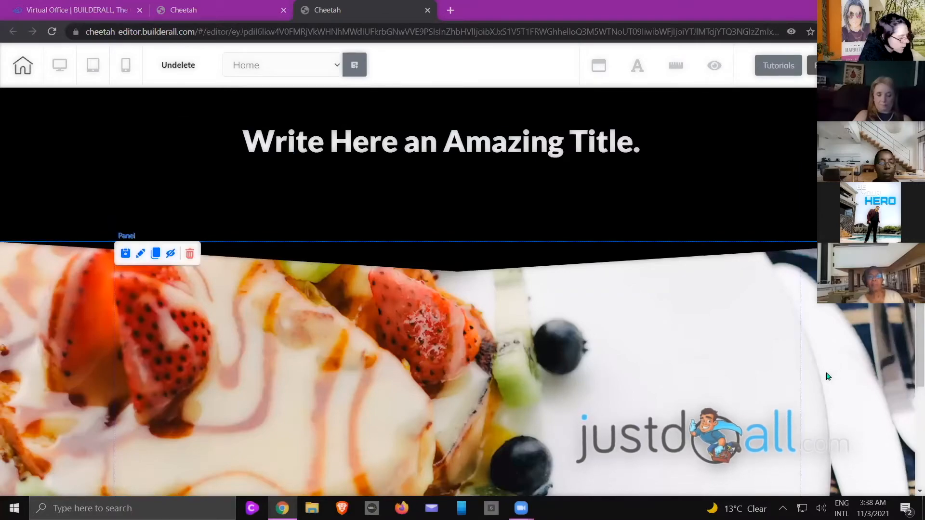
scroll(828, 377, down, 3)
scroll(836, 368, up, 3)
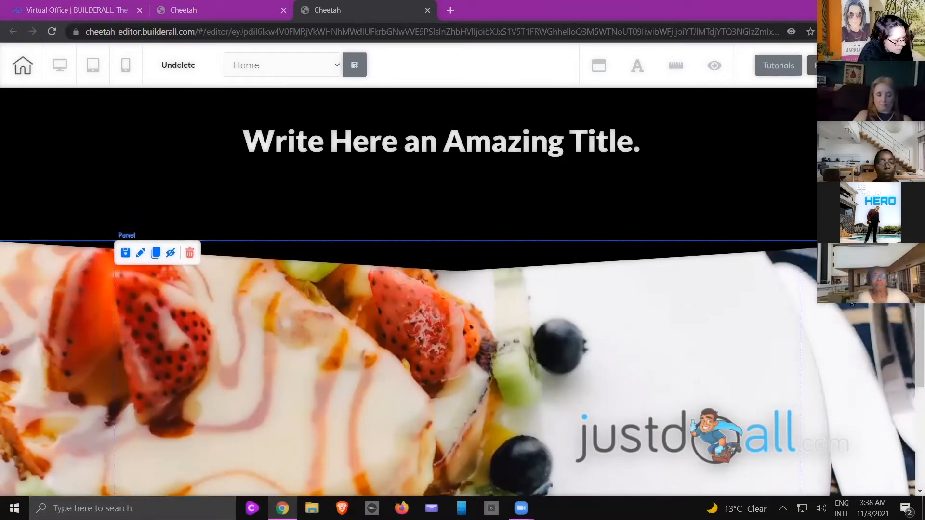
scroll(704, 309, down, 3)
scroll(704, 309, up, 3)
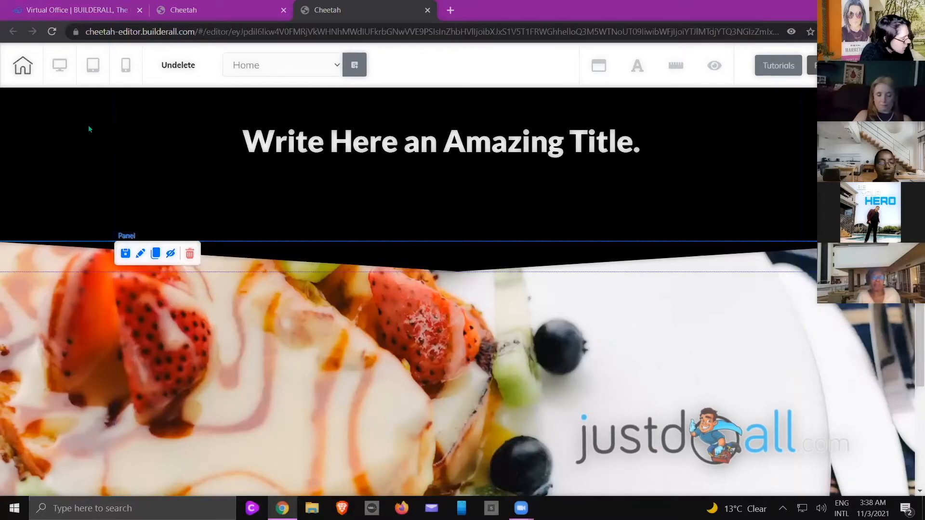
Delete the black title panel and the candy photo panel to clear the page
click(191, 100)
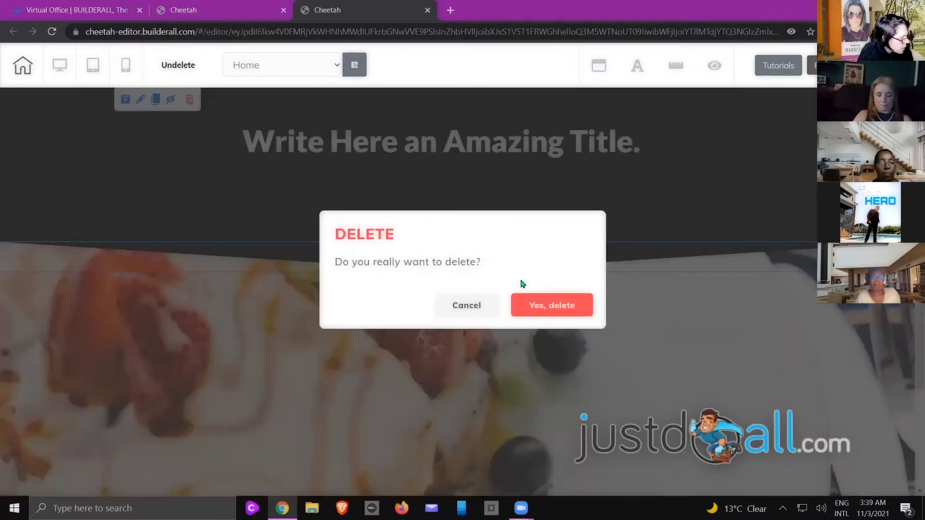
click(541, 309)
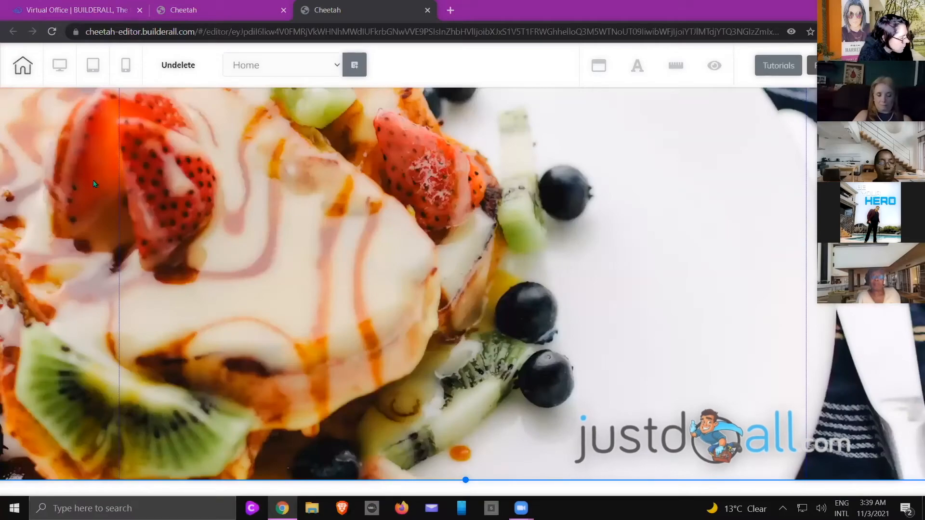
click(192, 98)
click(541, 304)
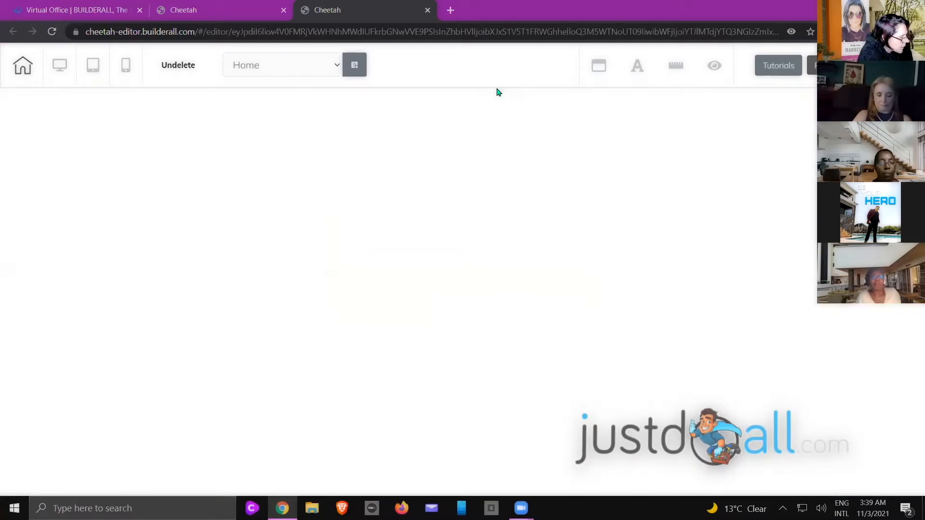
Open jackydeklerk.com in a new browser tab and go to its Join Team Matrix page
click(451, 10)
text(jackydeklerk.com)
key(Return)
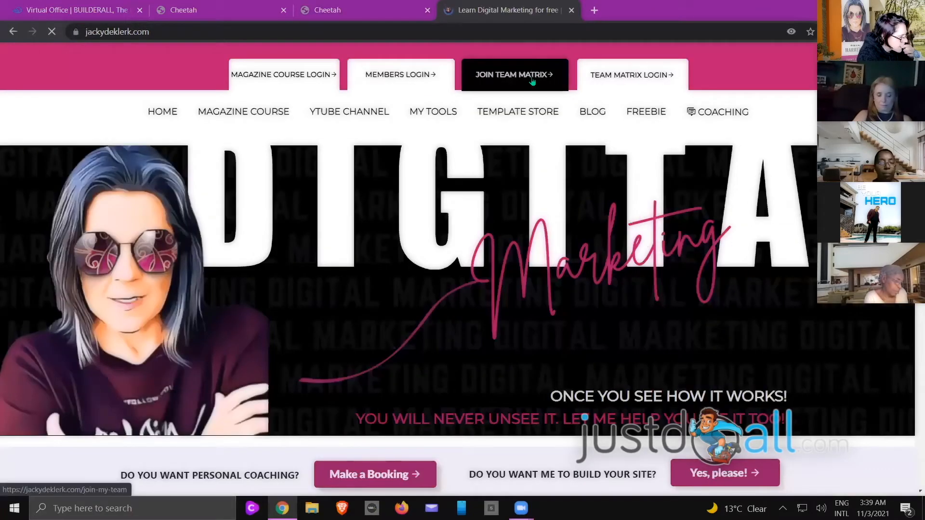
click(530, 79)
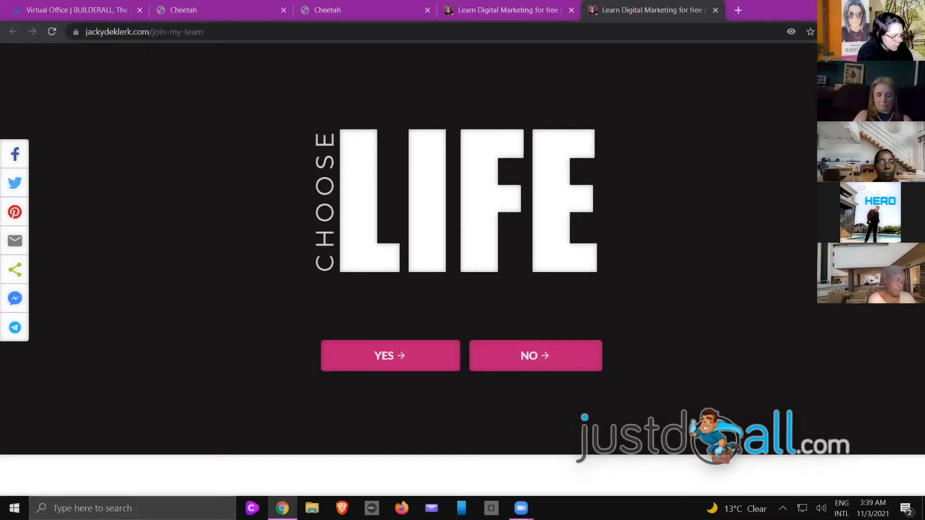
Reveal the YES section under the Choose Life heading, look through its content, and open the NO option's page
click(385, 356)
scroll(392, 356, down, 5)
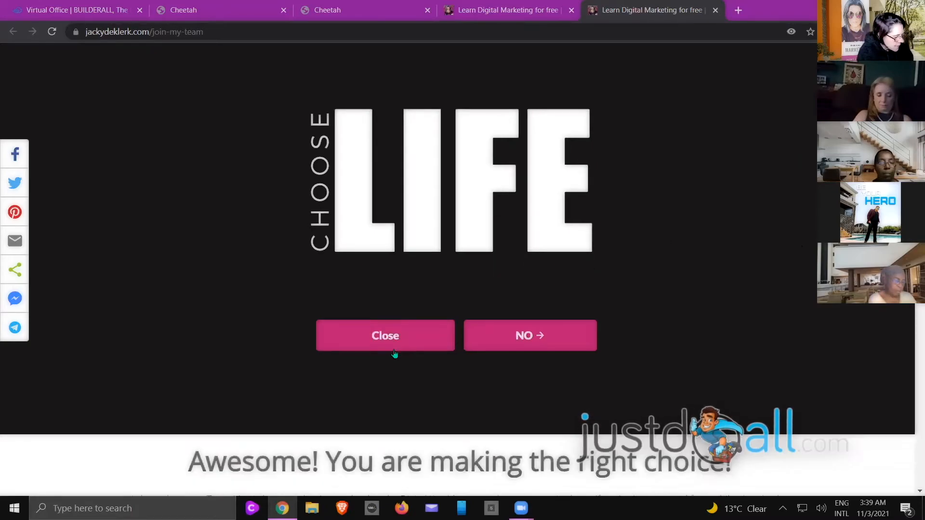
scroll(431, 317, down, 6)
scroll(429, 305, up, 6)
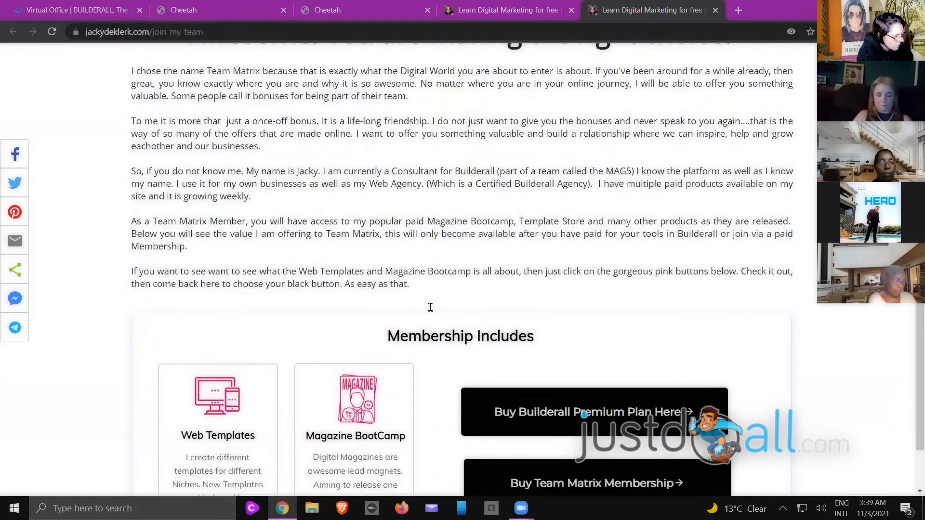
click(516, 116)
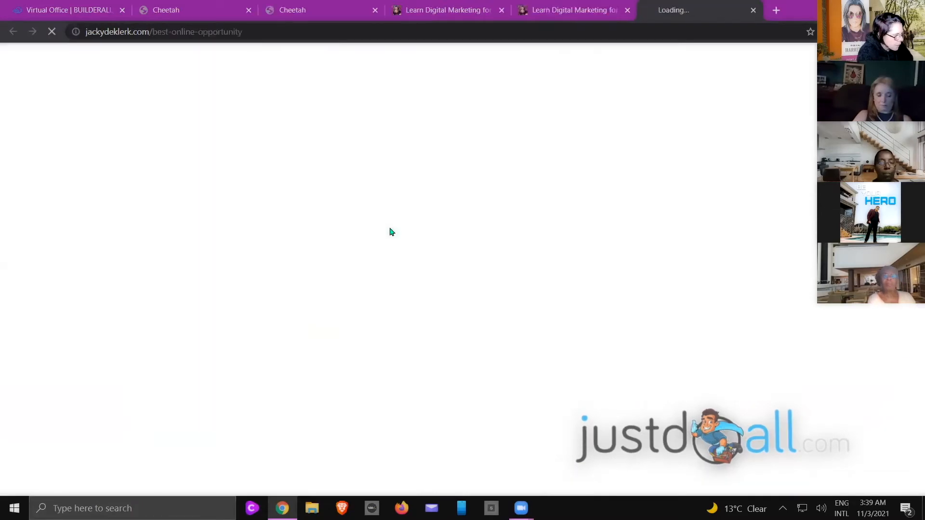
Close the three example website tabs and return to the Cheetah page editor
click(753, 10)
click(716, 10)
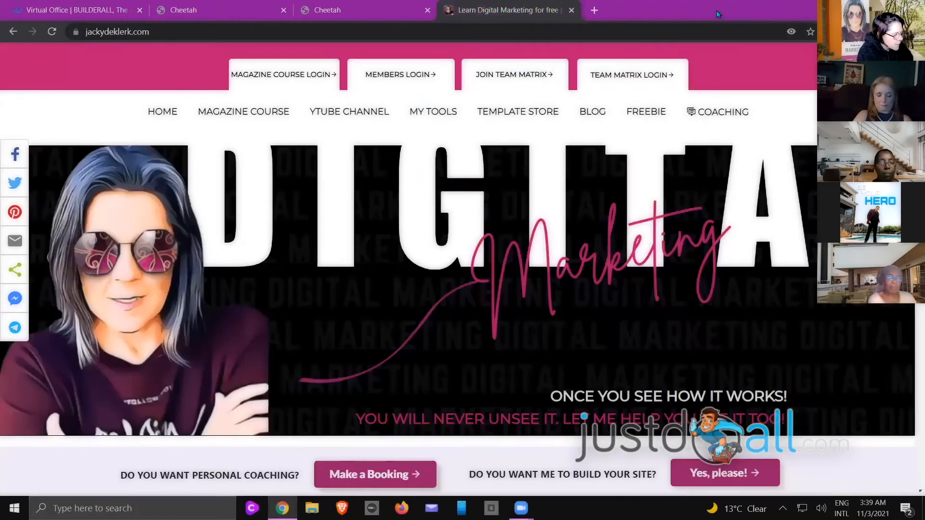
click(572, 10)
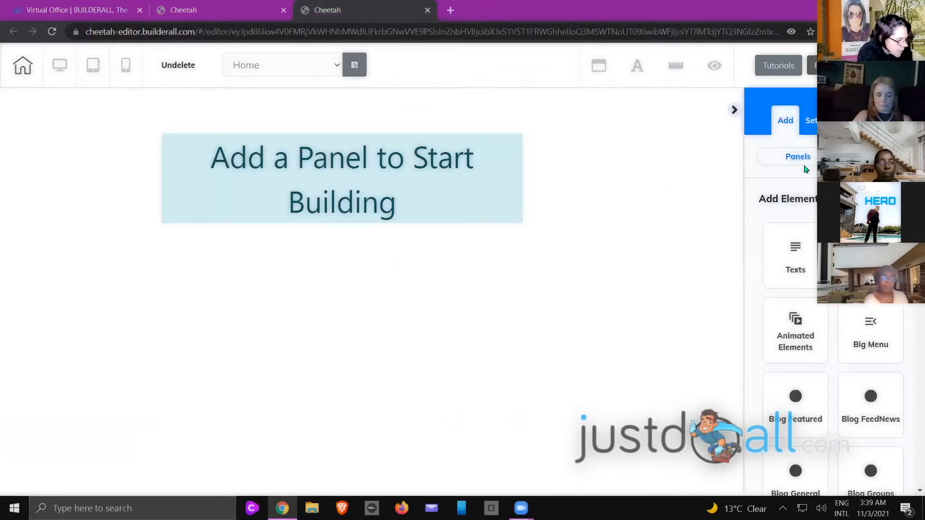
Add a blank panel to the page and move its default text box down to the panel's middle
click(790, 157)
click(772, 199)
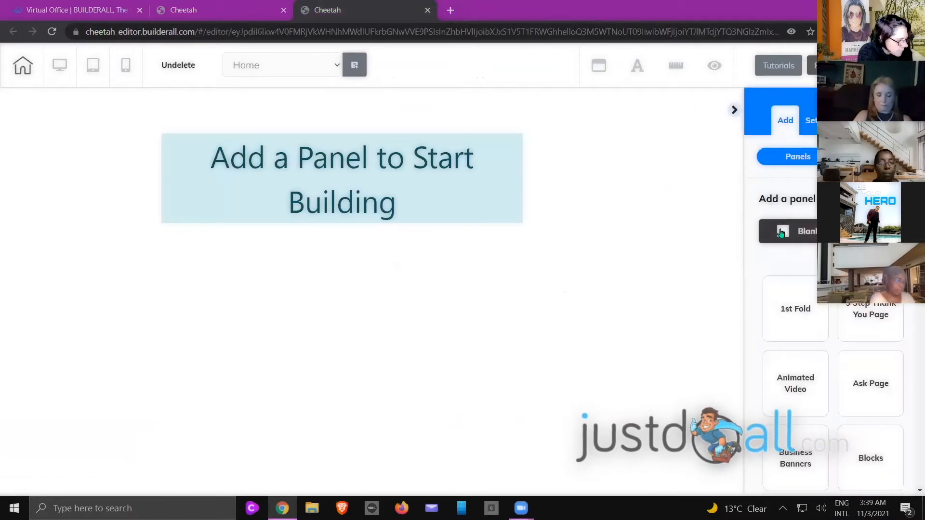
click(788, 231)
click(734, 111)
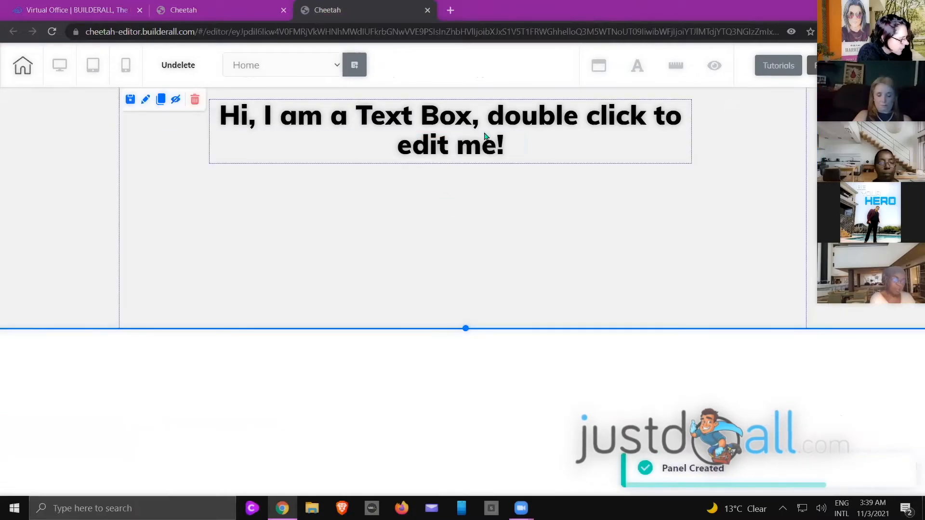
drag(484, 134, 486, 208)
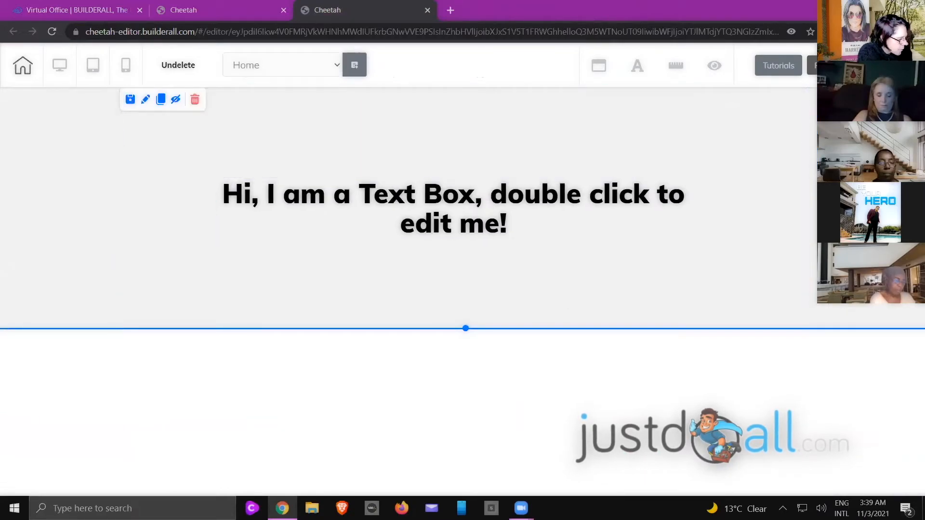
Add a second blank panel below the first one
click(914, 110)
click(805, 157)
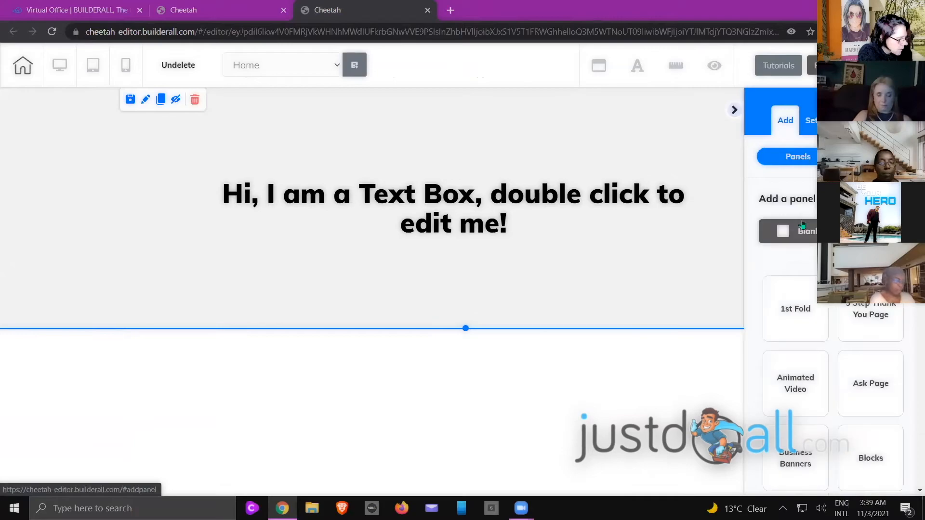
click(778, 231)
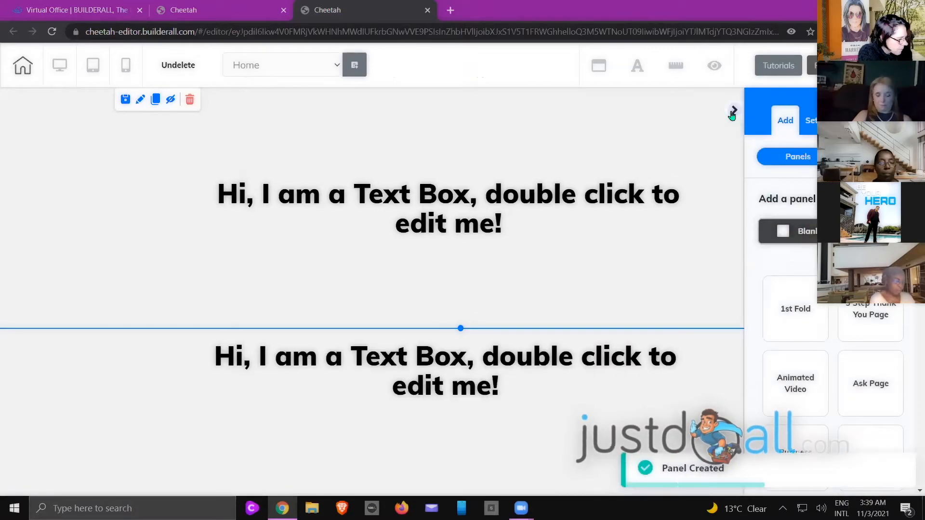
click(734, 111)
scroll(694, 365, down, 2)
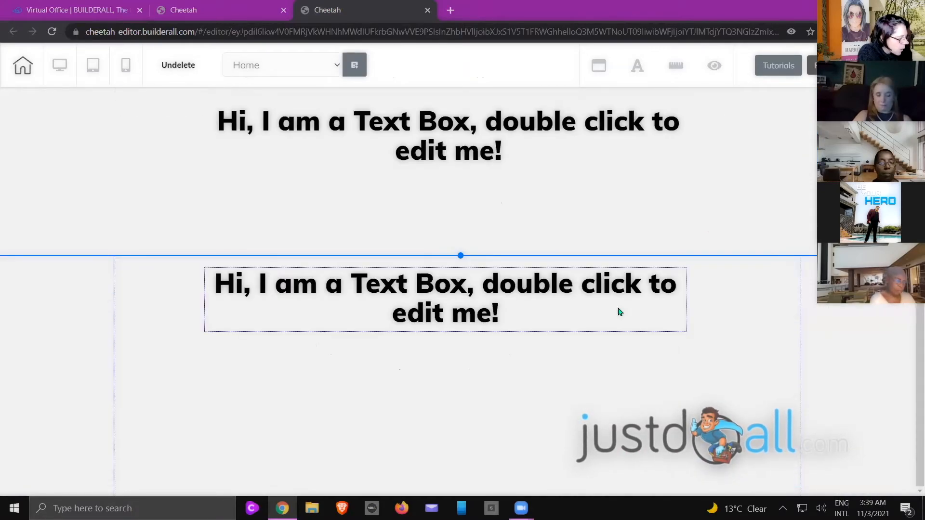
Add the rectangular green Register Now button to the first panel and place it below the heading text
click(914, 110)
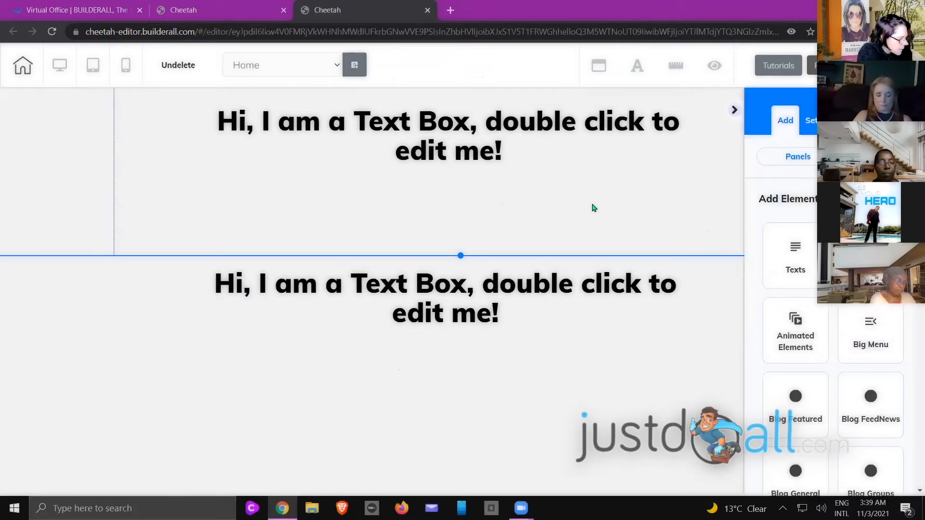
scroll(808, 234, down, 10)
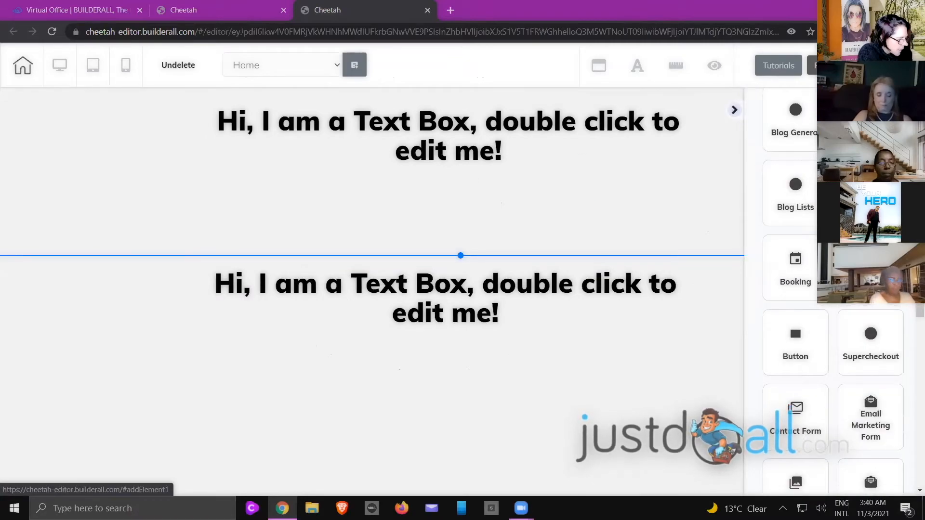
click(807, 234)
drag(835, 300, 433, 219)
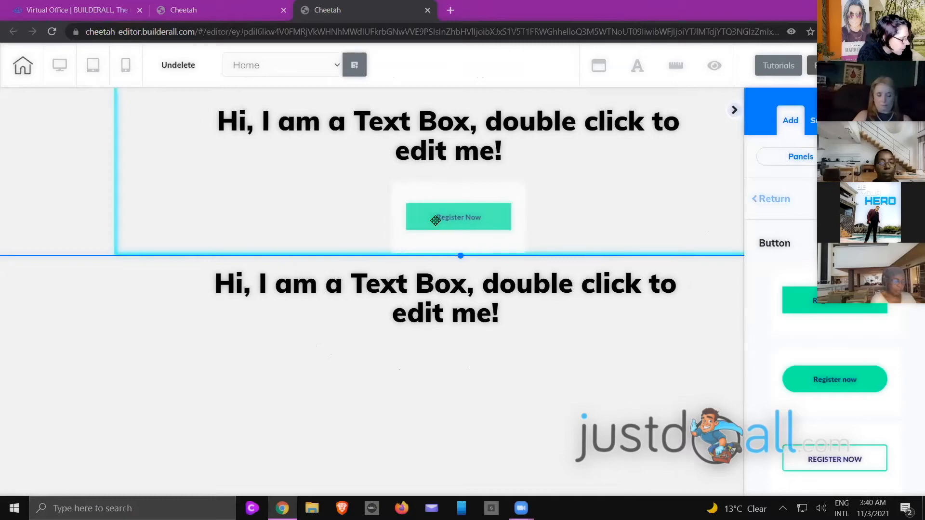
drag(525, 178, 527, 181)
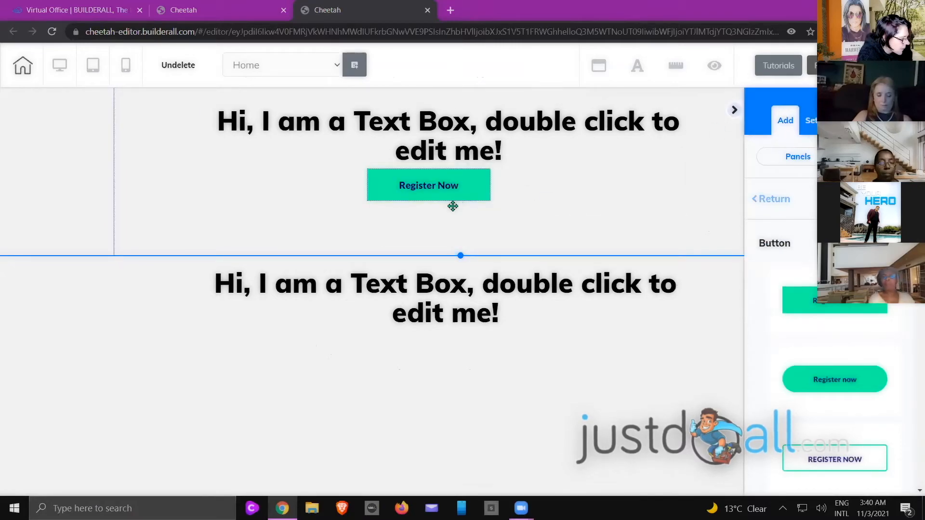
drag(453, 195, 449, 226)
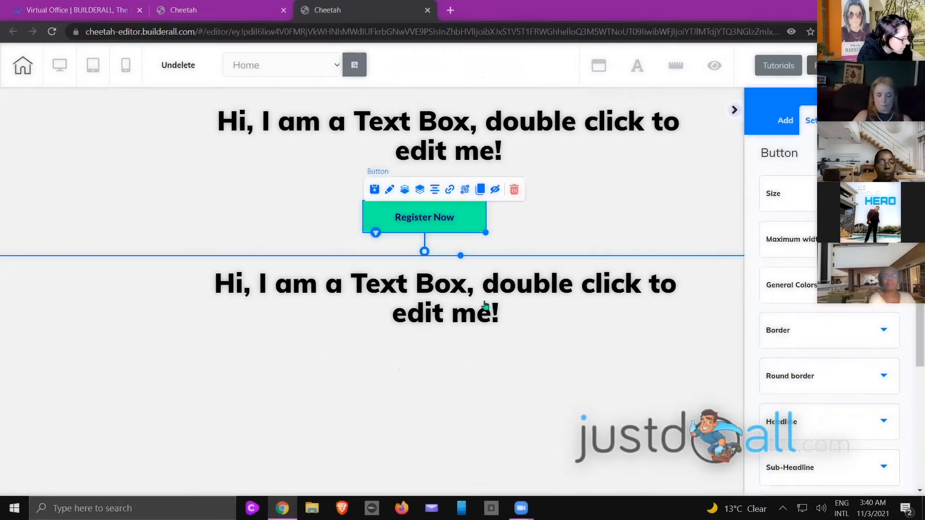
Move the second panel's text box down to the panel's middle and enable Hide Panel for that panel
drag(505, 304, 420, 388)
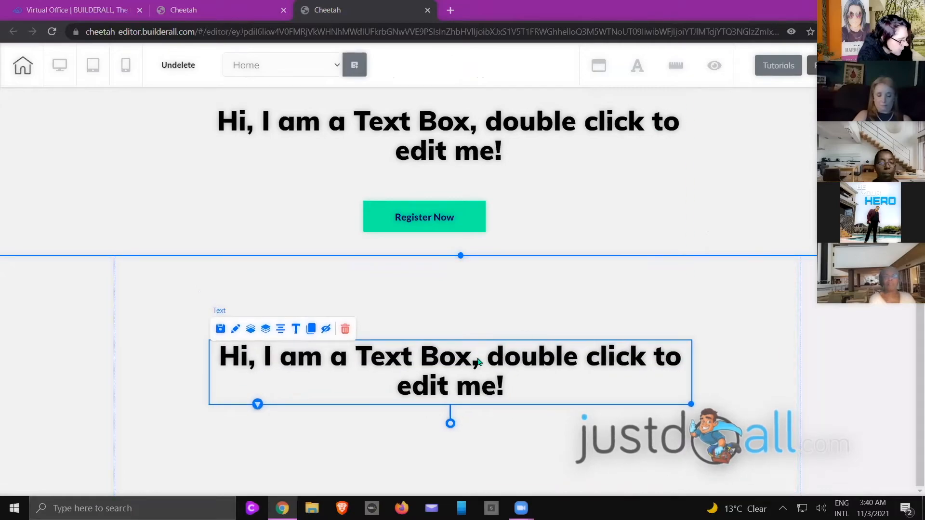
click(732, 330)
double_click(731, 330)
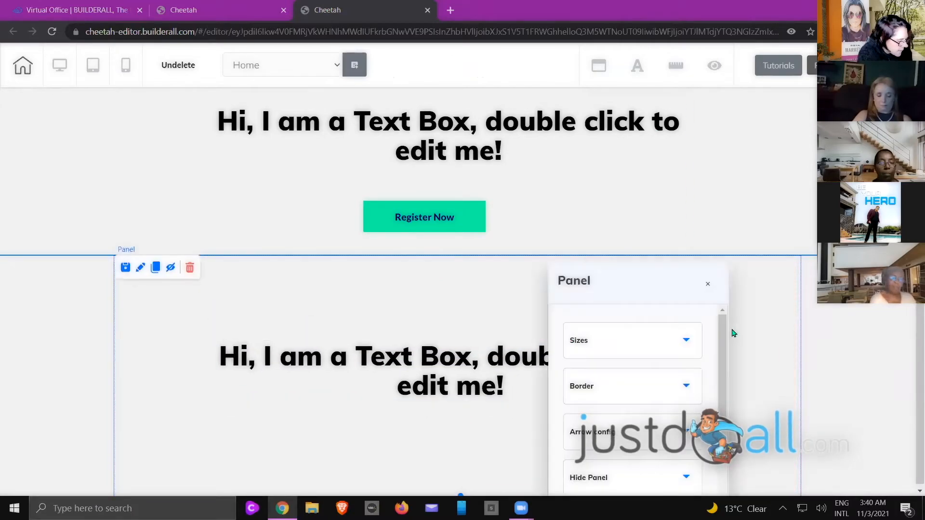
drag(630, 282, 695, 134)
click(676, 332)
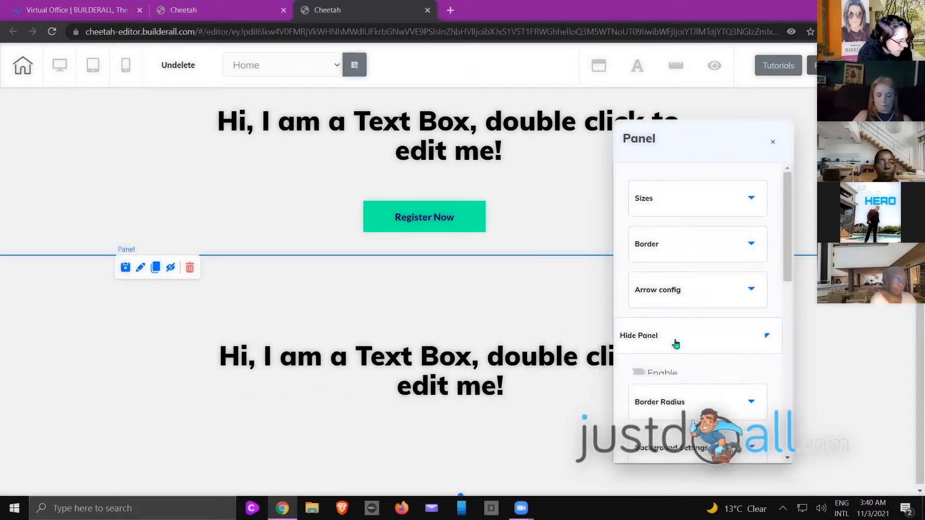
scroll(684, 333, down, 2)
click(629, 253)
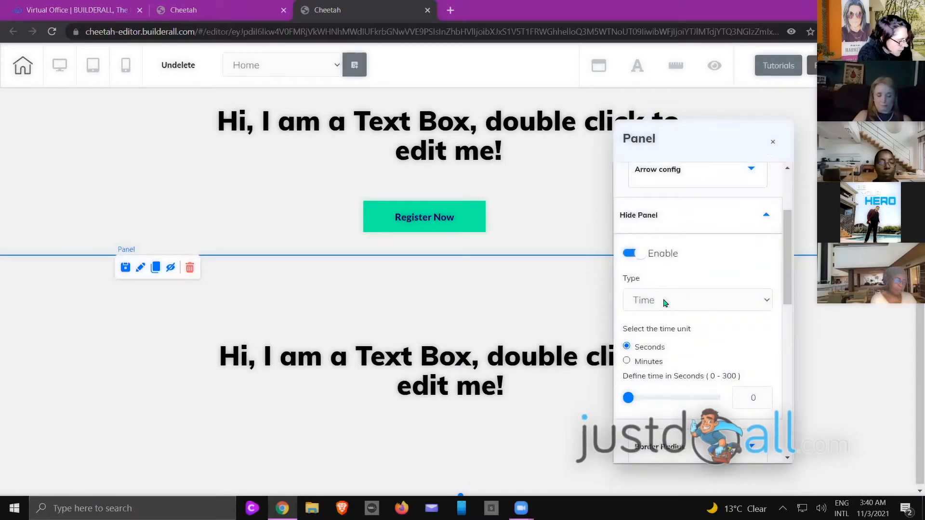
scroll(675, 316, down, 2)
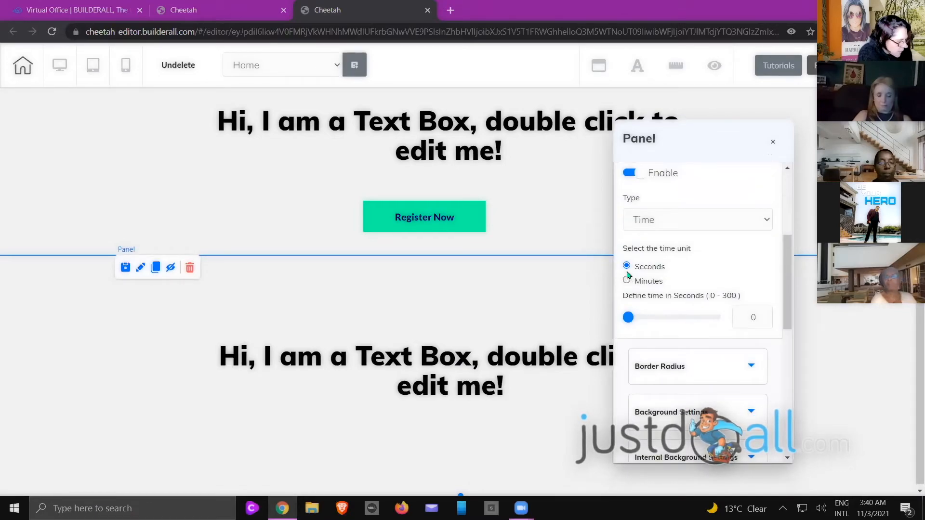
Set the second panel's hide type to Action, name it 2nd Panel, and save the setting
click(695, 229)
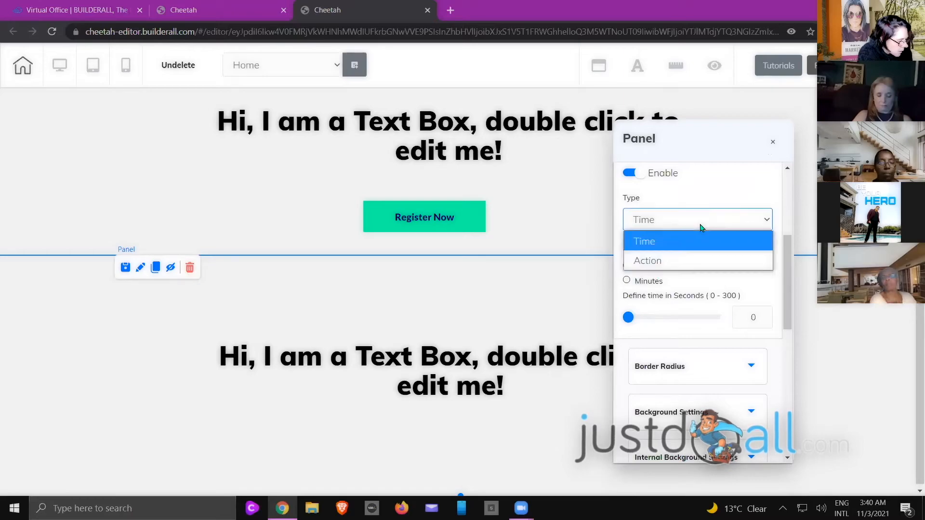
click(679, 258)
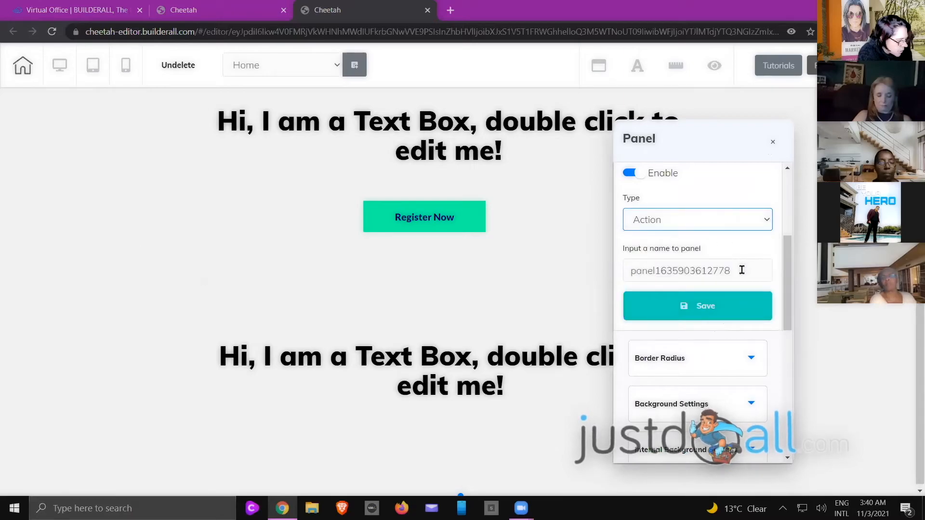
double_click(742, 271)
text(2nd Panel)
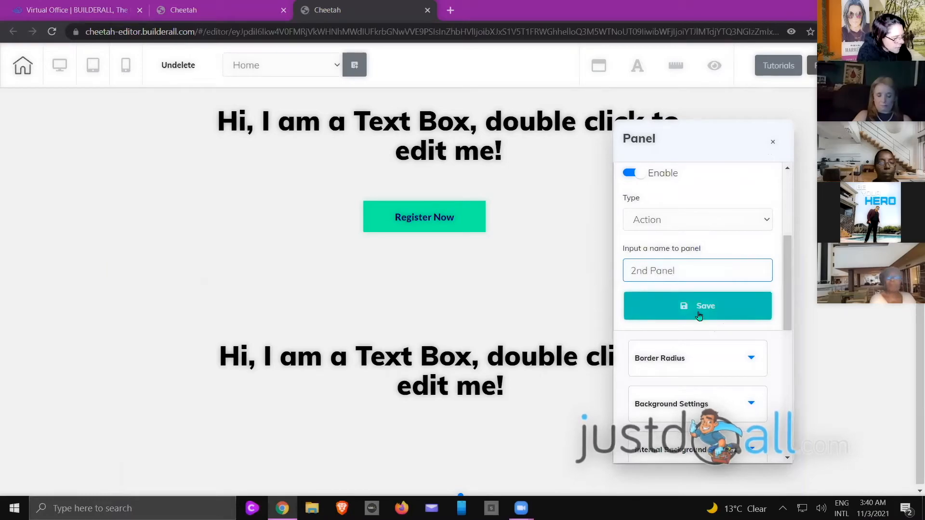
click(631, 311)
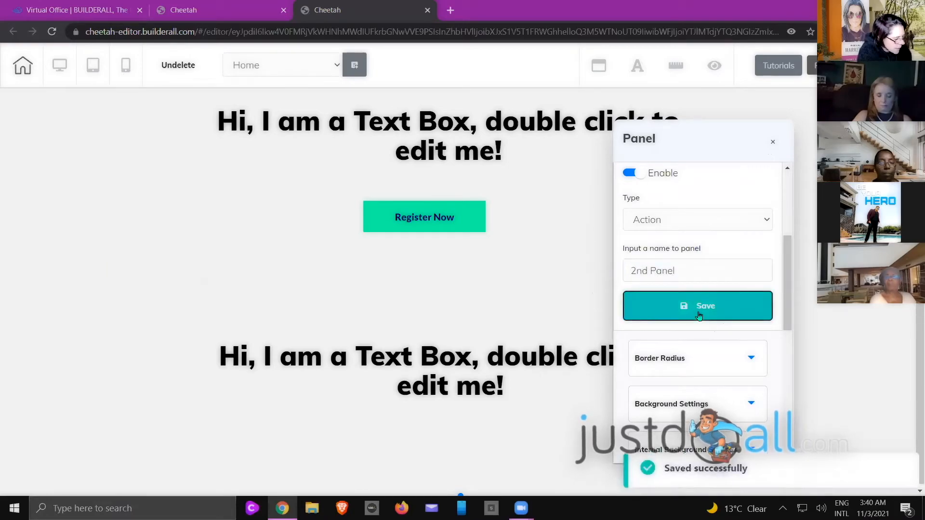
click(774, 144)
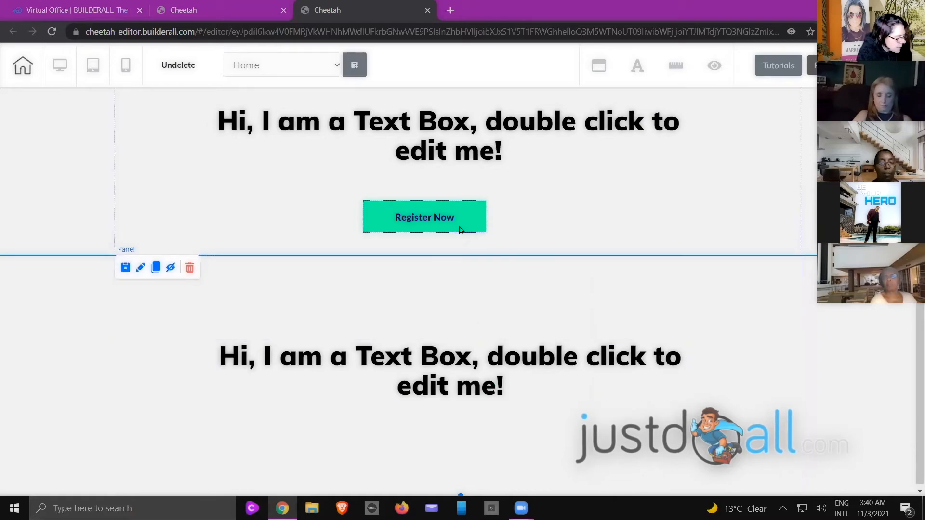
Shift the Register Now button slightly and set its link to Show Hidden Panel with 2nd Panel as the target
drag(460, 227, 476, 220)
click(439, 216)
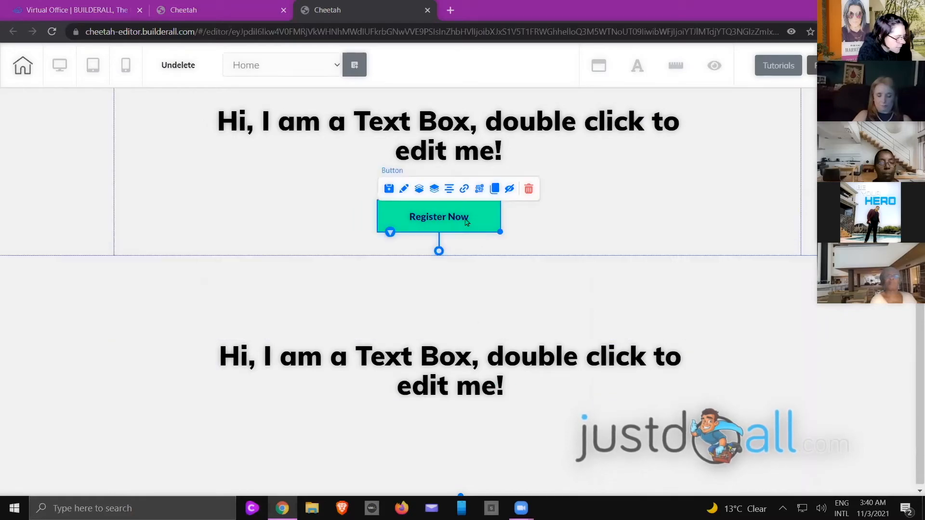
click(464, 188)
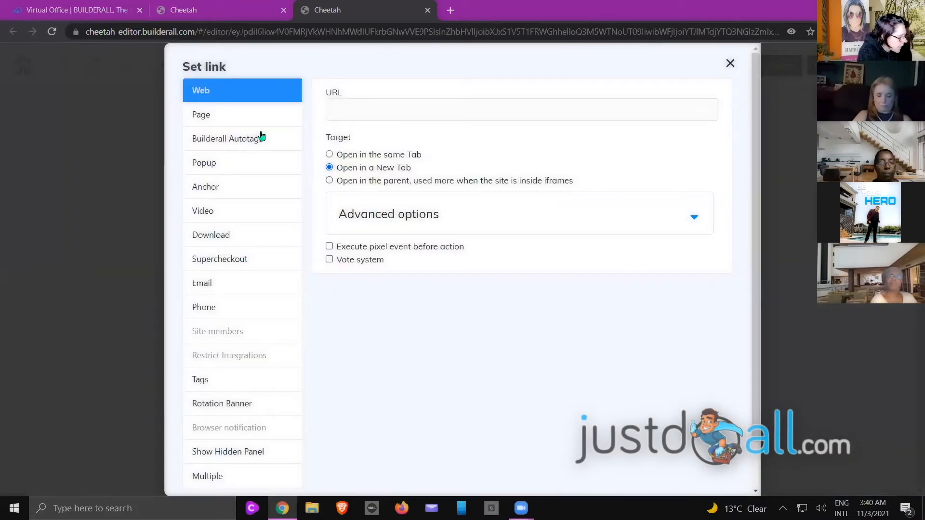
scroll(229, 123, down, 1)
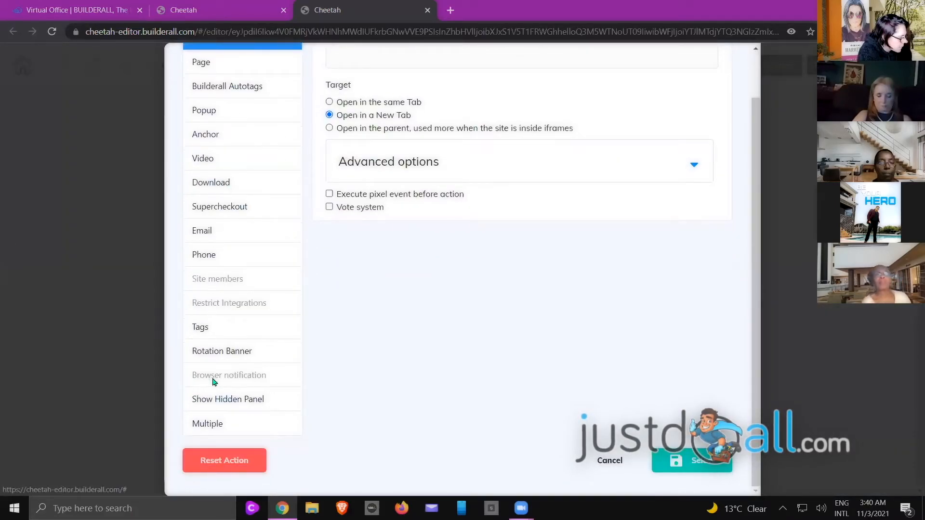
click(220, 407)
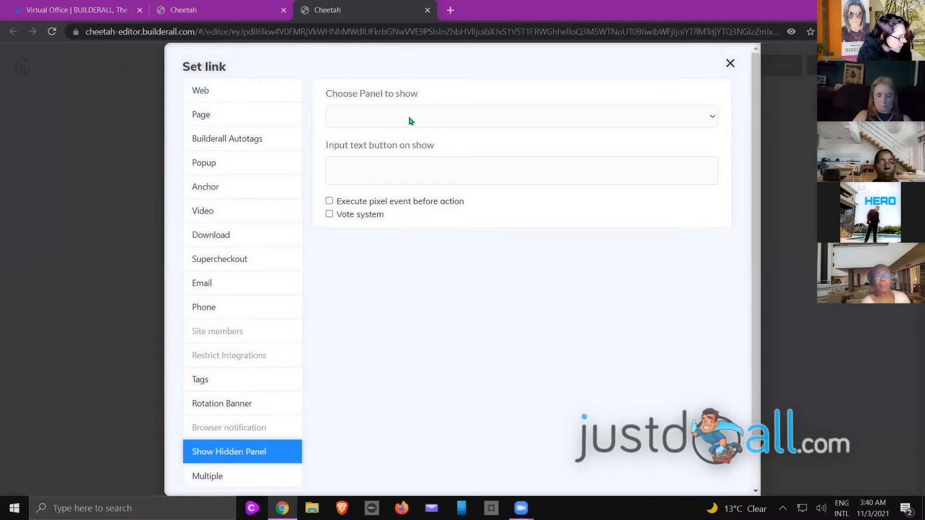
click(410, 119)
click(372, 159)
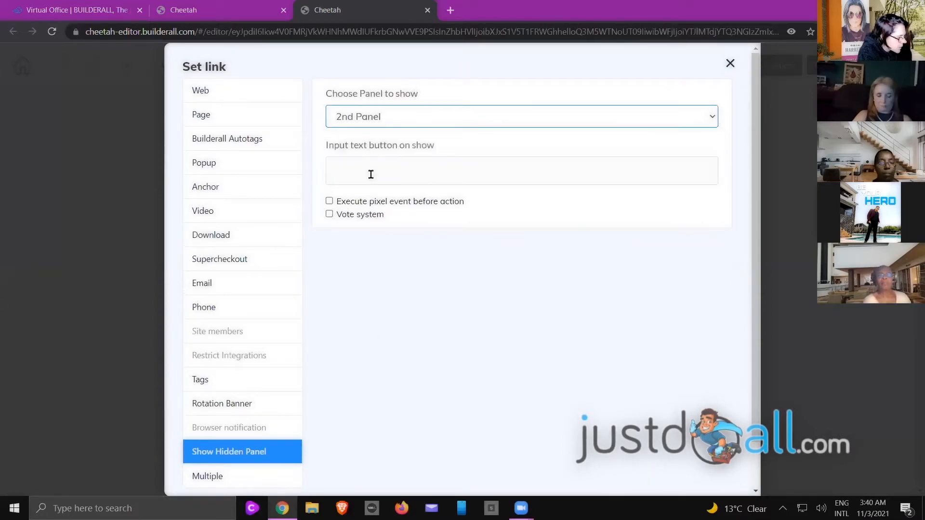
Set the button's text on show to Go Back, save the link, and close the website publishing confirmation
click(413, 166)
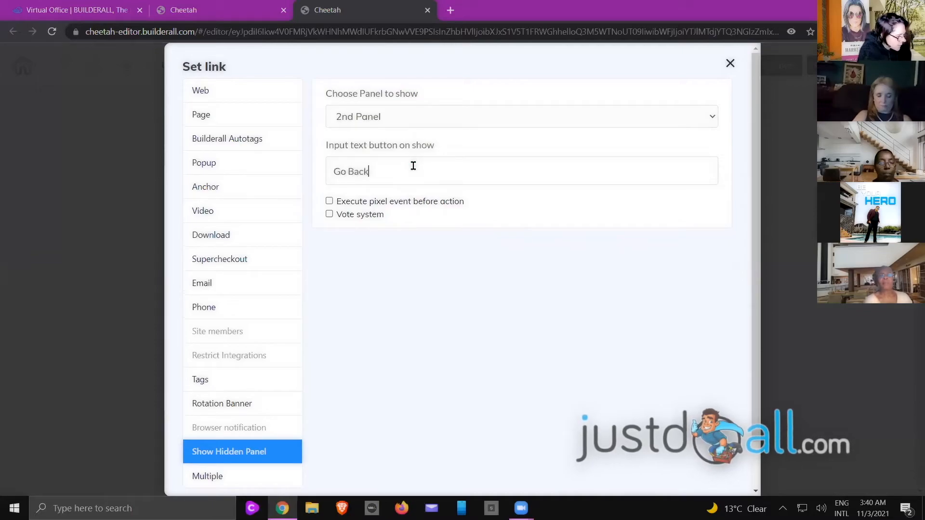
scroll(530, 271, down, 1)
click(696, 458)
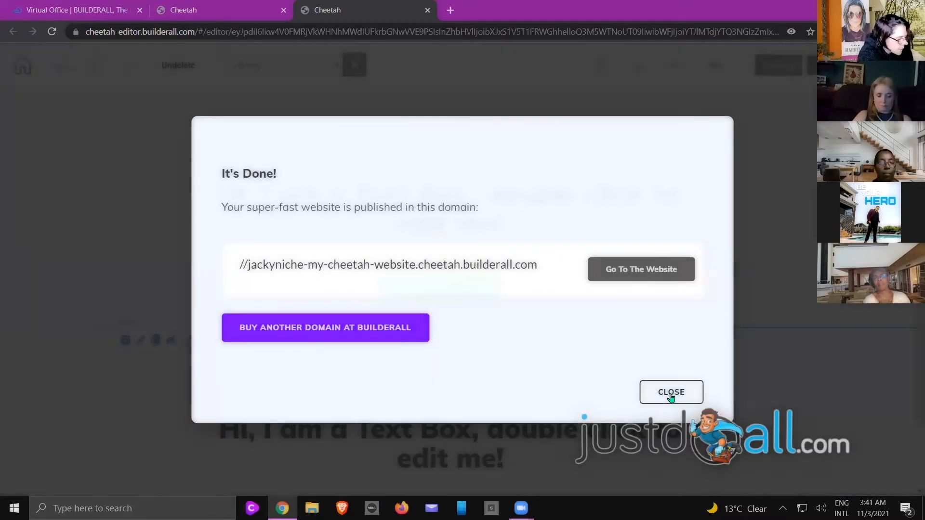
click(671, 393)
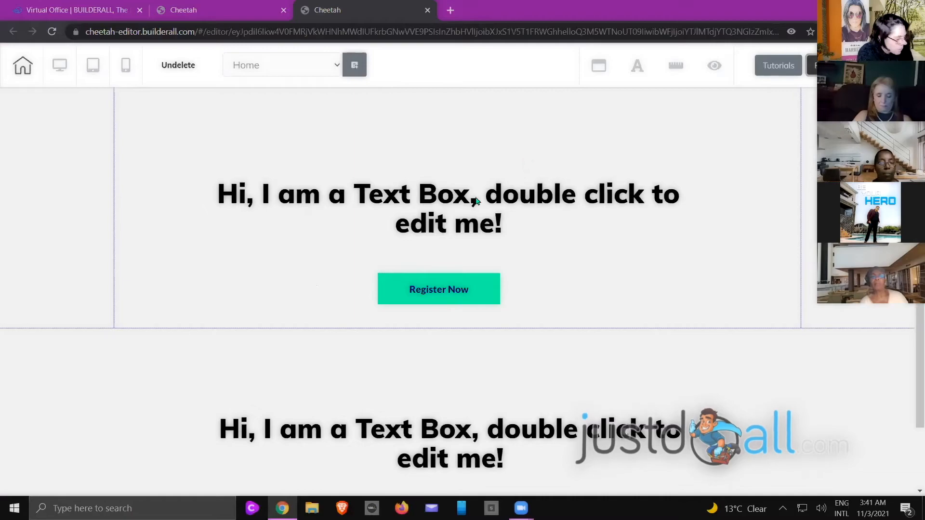
Delete the panel with the Register Now button and the remaining panel to empty the page
click(444, 294)
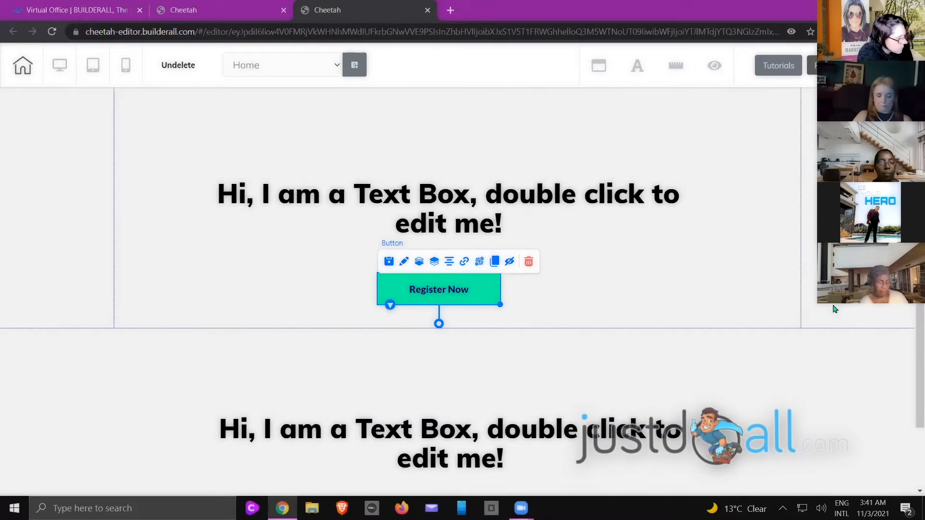
click(152, 118)
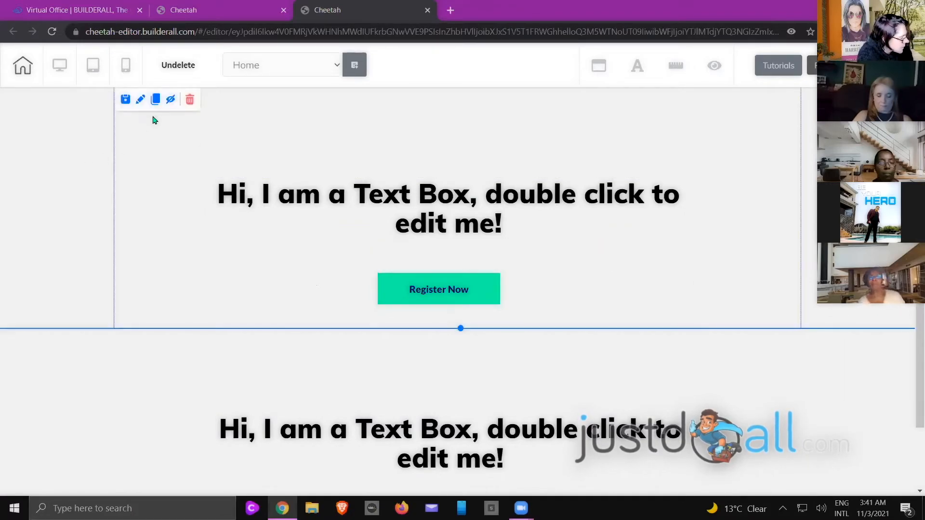
click(190, 99)
click(562, 305)
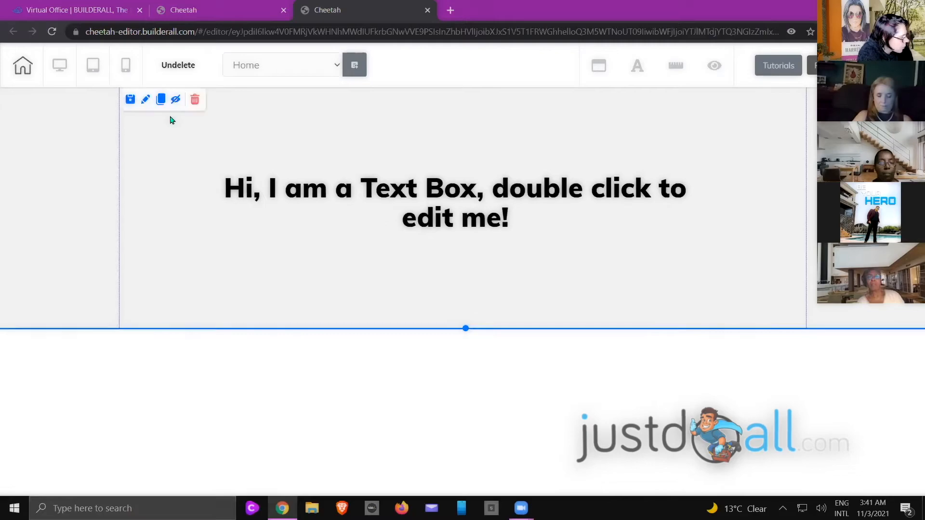
click(194, 99)
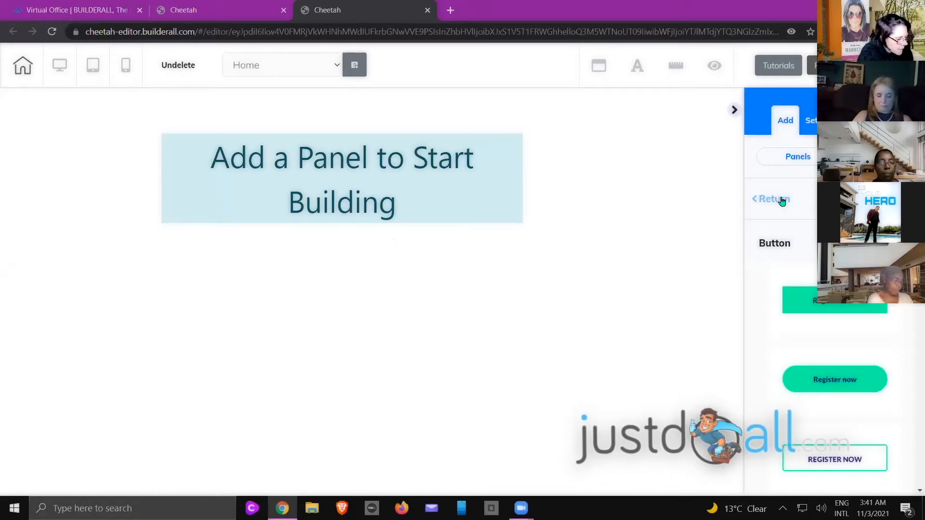
Add a new panel to the empty page and delete its placeholder text box
click(781, 201)
click(798, 156)
click(790, 232)
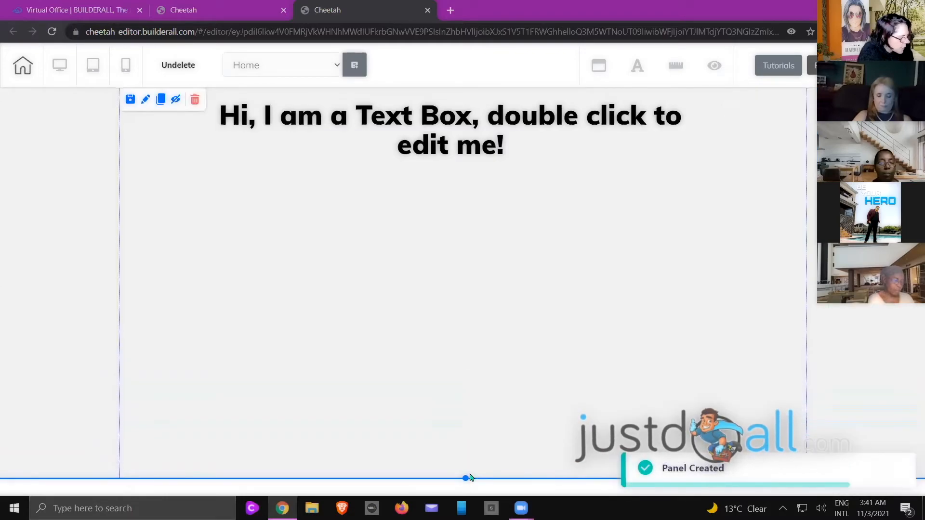
click(486, 157)
click(339, 152)
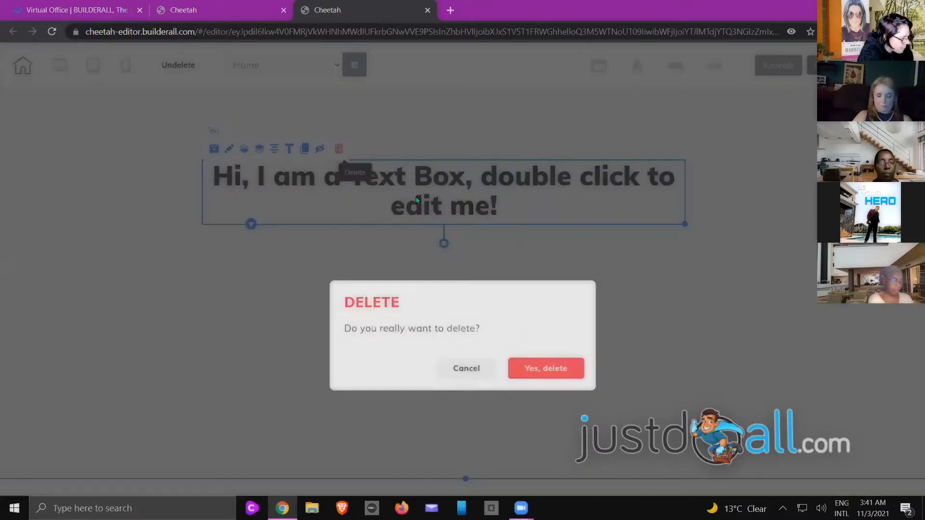
click(543, 308)
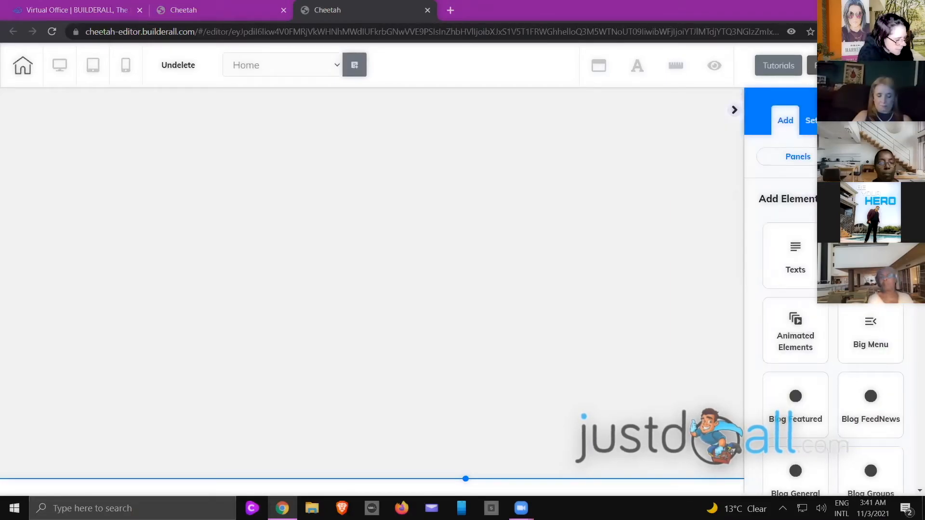
Add a box element to the panel's left half and enlarge it, mainly in height
scroll(871, 348, down, 5)
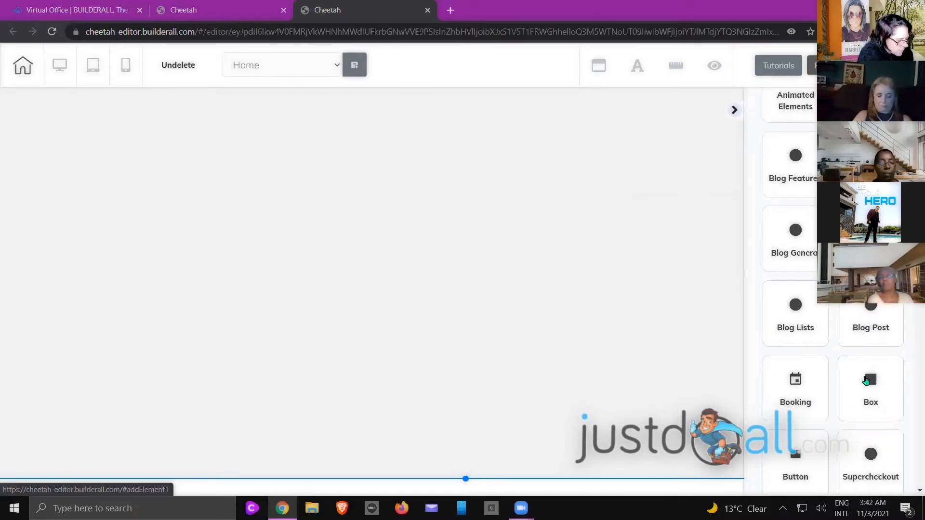
click(866, 380)
drag(835, 299, 366, 207)
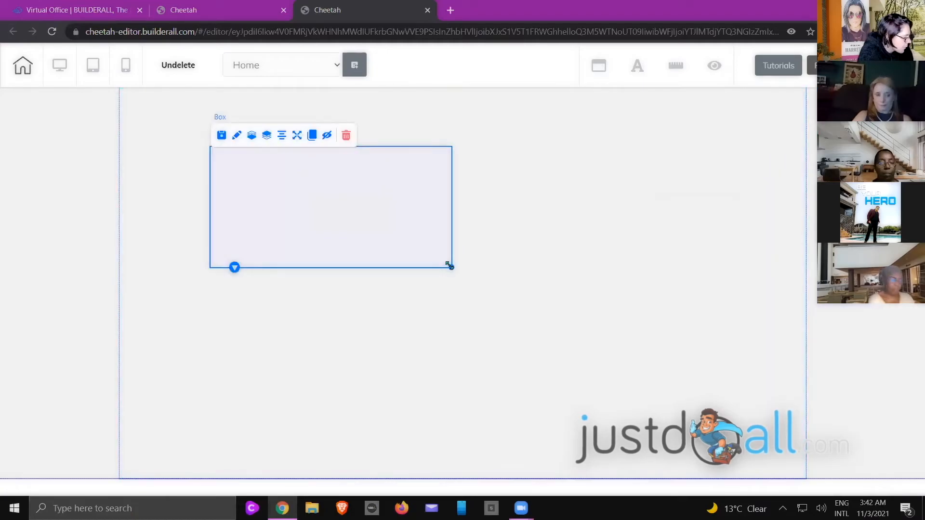
drag(448, 265, 474, 358)
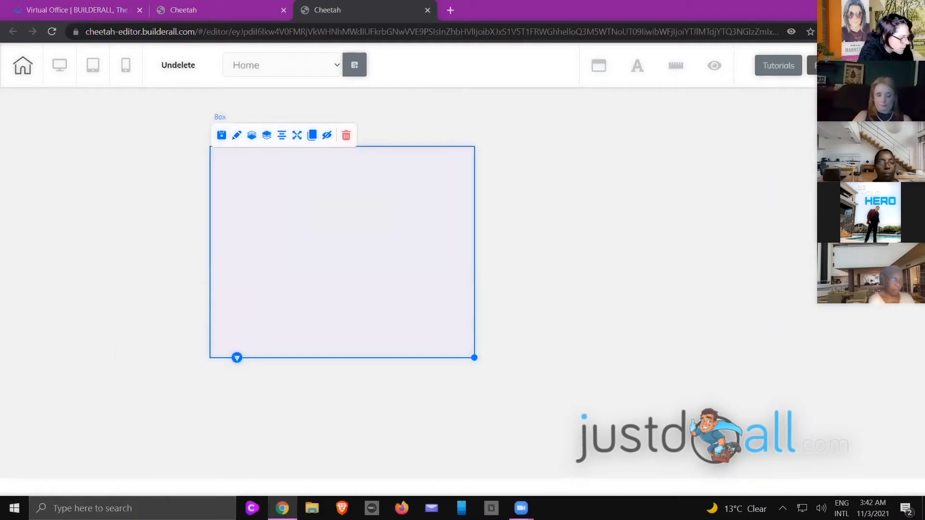
Place a horizontal image to the right of the box and shift the box further left
click(783, 199)
scroll(834, 289, down, 10)
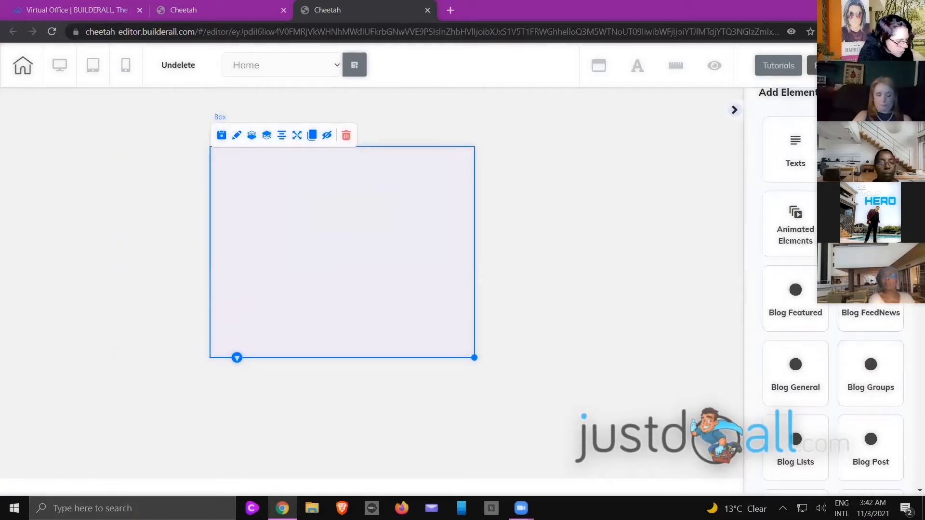
scroll(864, 256, down, 2)
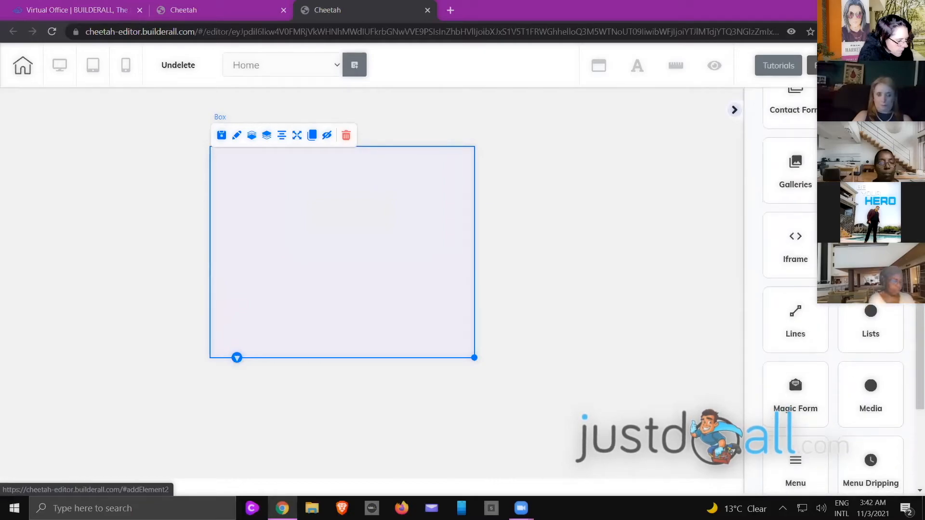
click(864, 253)
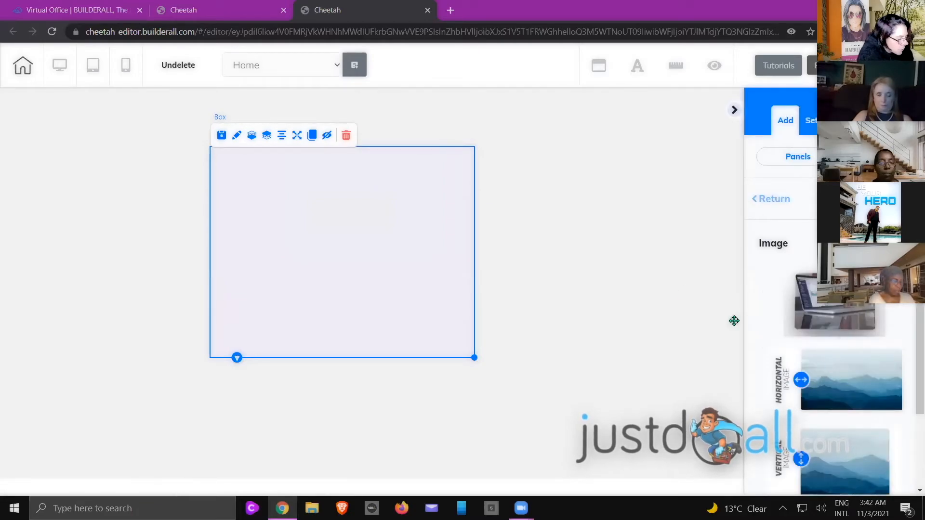
drag(735, 321, 571, 219)
click(678, 168)
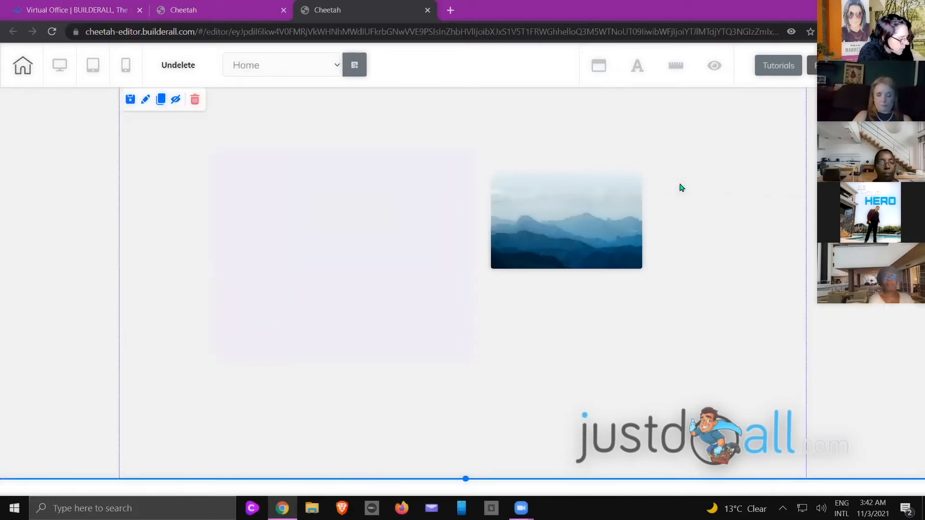
click(374, 263)
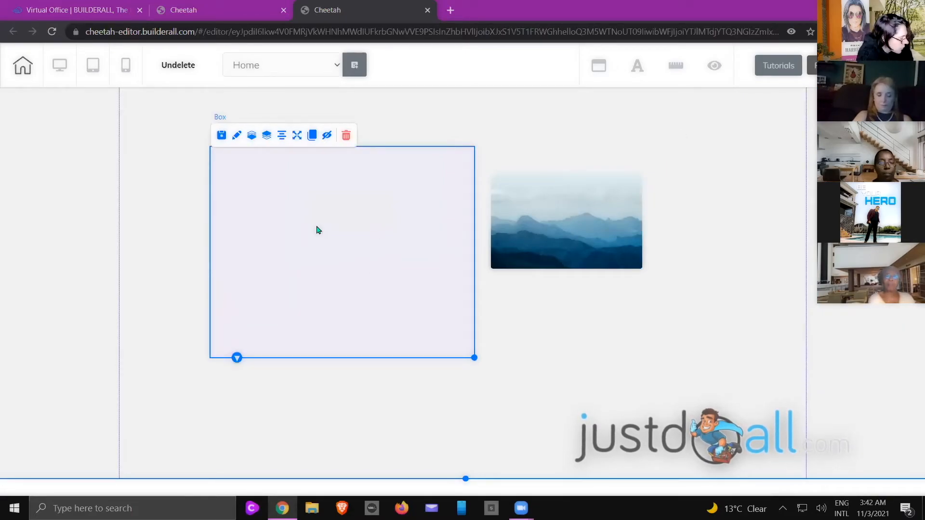
drag(318, 230, 258, 221)
Replace the mountain picture with the amazing-spiderman-6 image from the user files
click(524, 227)
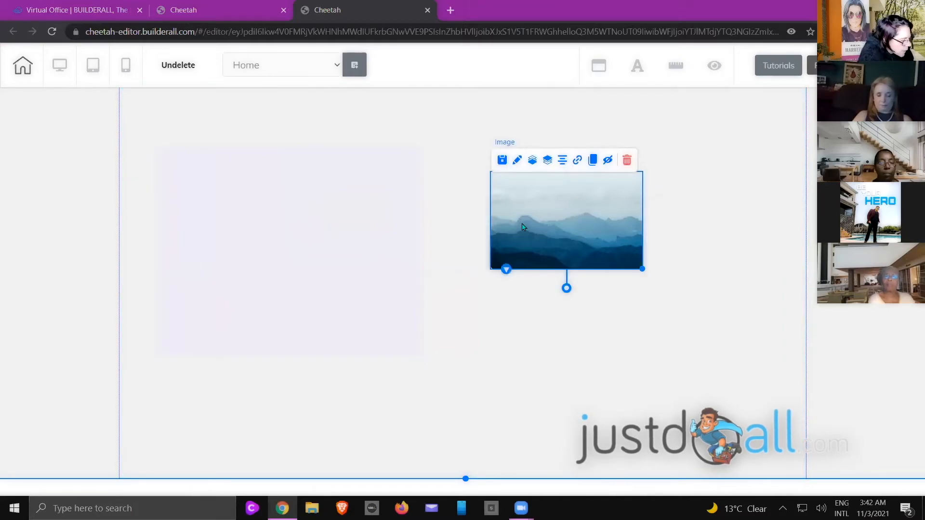
double_click(523, 227)
click(608, 259)
scroll(610, 270, down, 4)
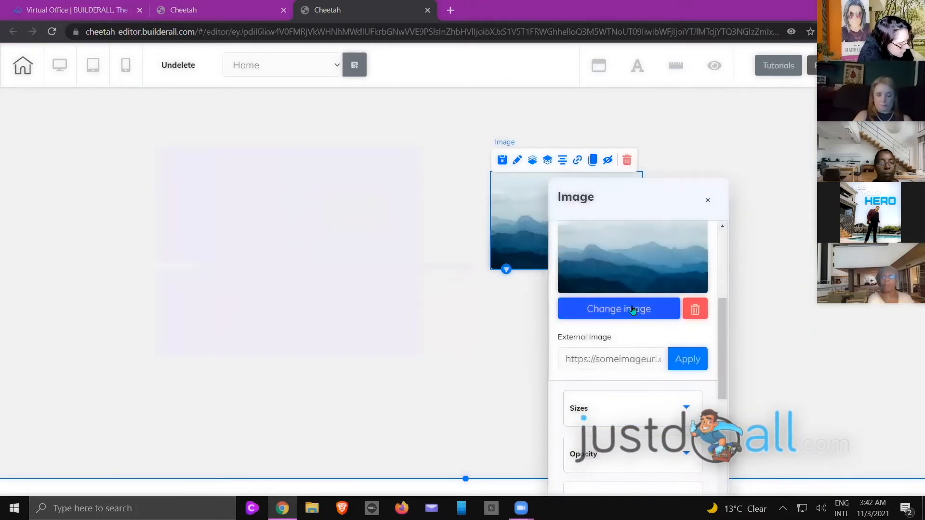
click(633, 310)
scroll(644, 253, down, 7)
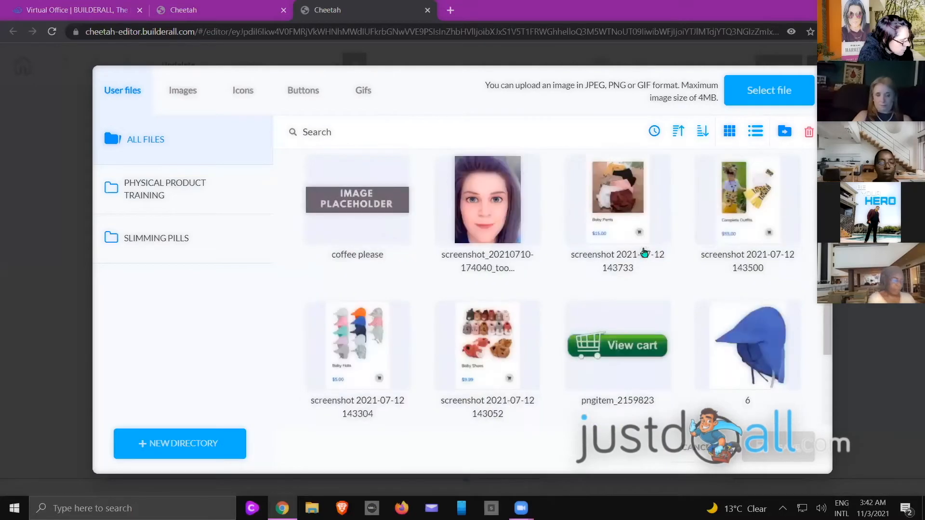
scroll(645, 253, down, 15)
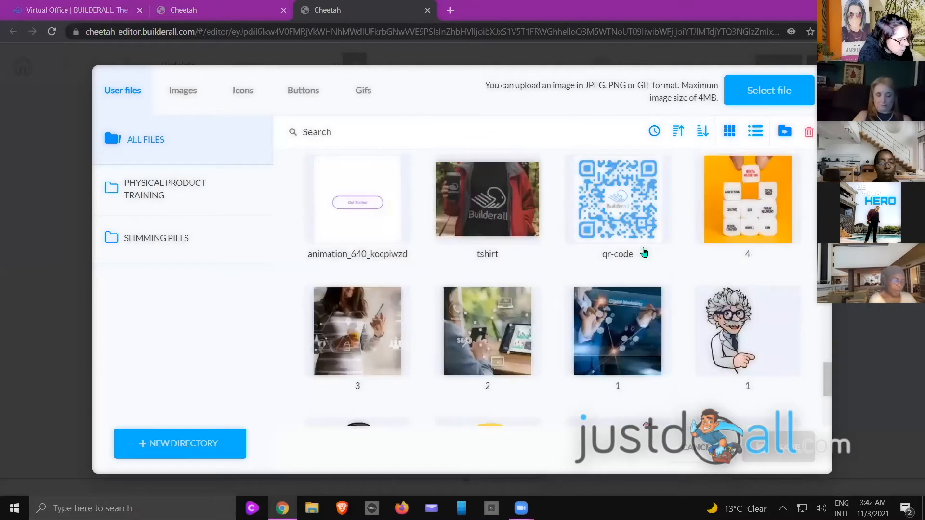
scroll(644, 253, down, 2)
scroll(644, 253, down, 20)
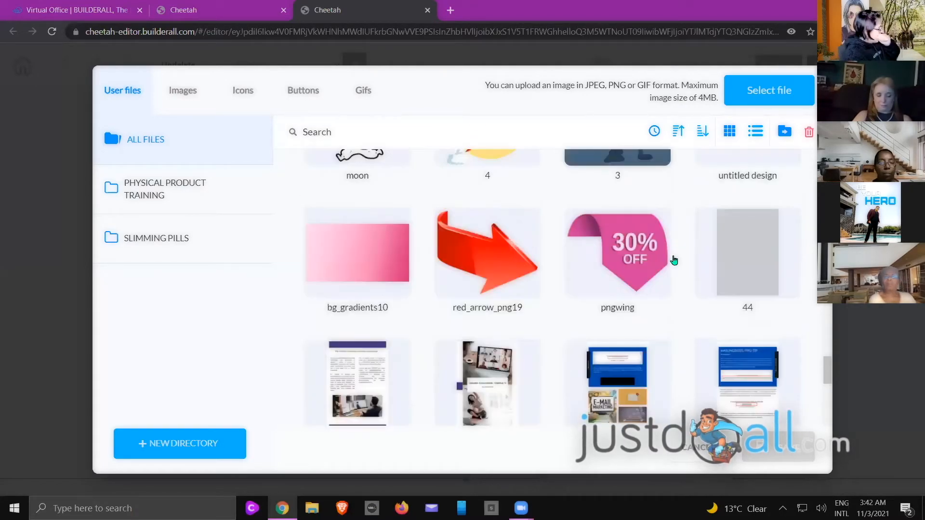
scroll(591, 293, down, 15)
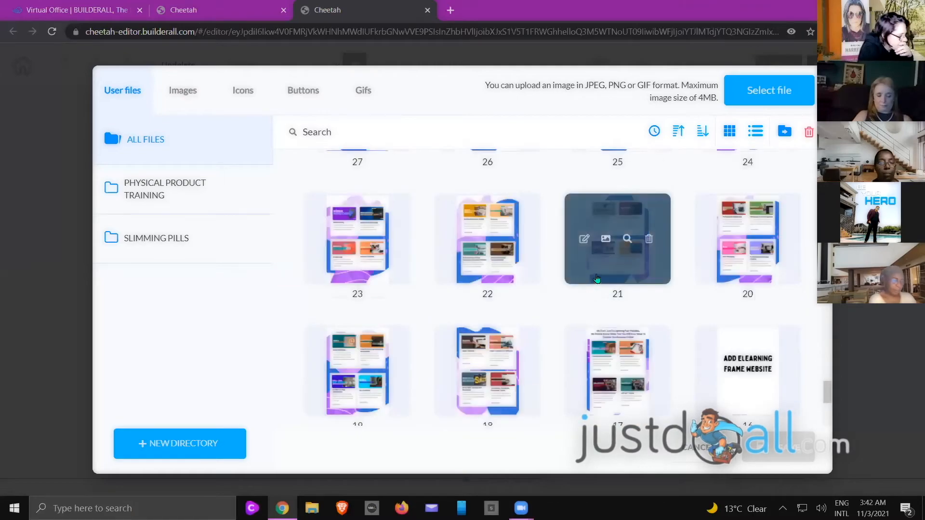
scroll(641, 265, down, 15)
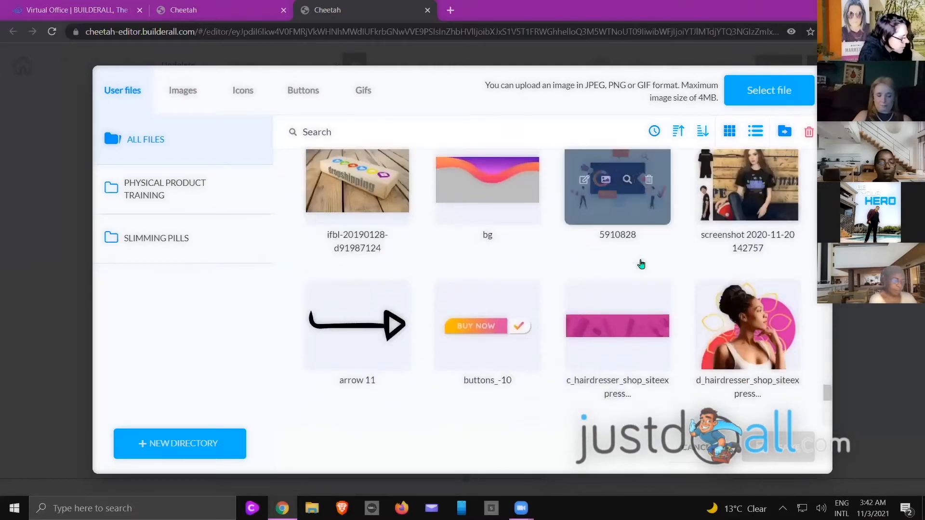
scroll(640, 265, down, 15)
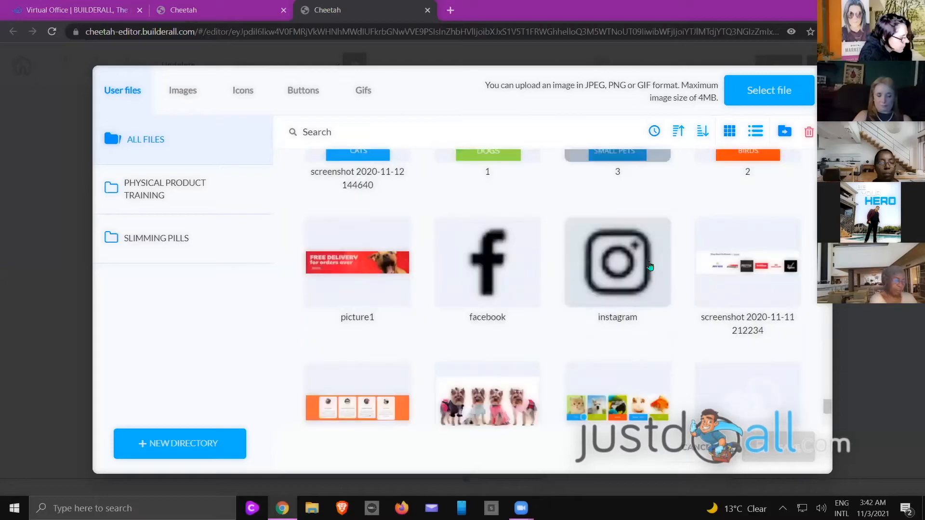
scroll(650, 267, down, 15)
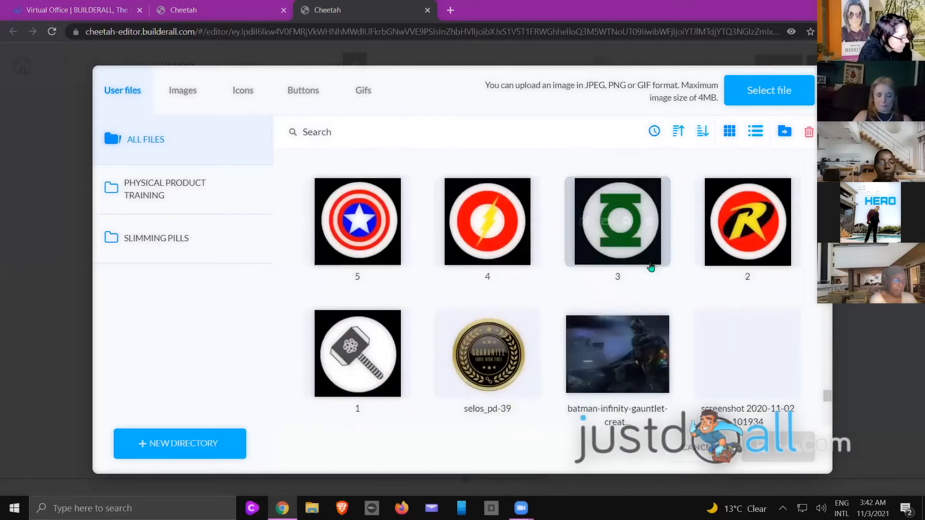
click(650, 267)
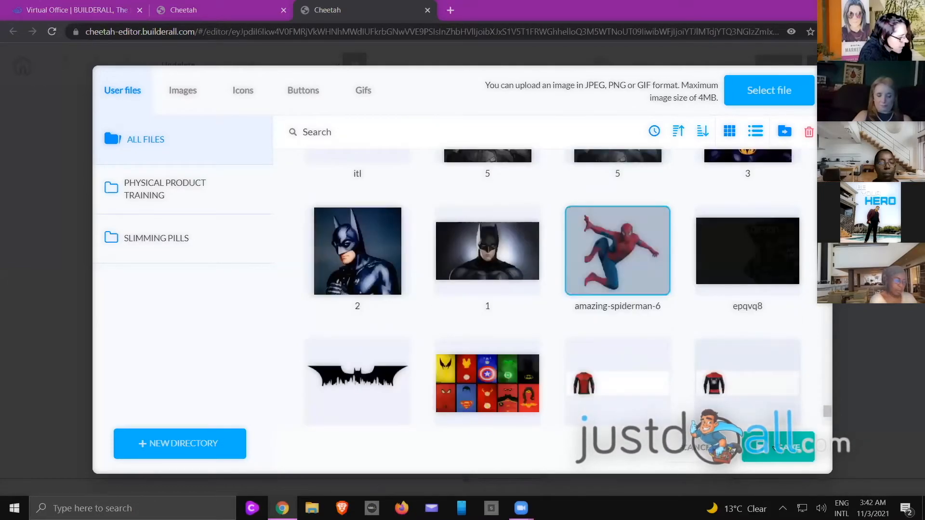
click(762, 333)
Enlarge the Spider-Man image slightly, move it into the box, and shrink the box to a narrow shape behind it
drag(544, 243, 529, 202)
drag(626, 281, 637, 290)
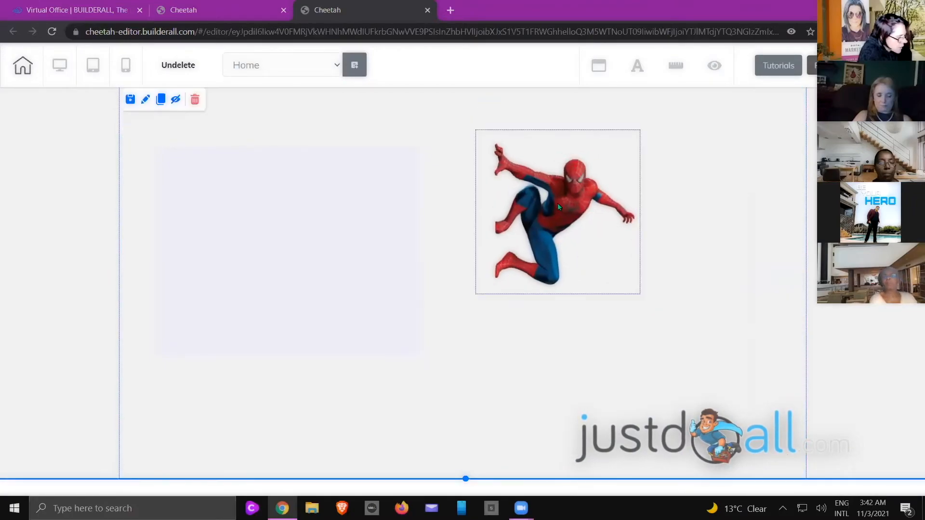
drag(557, 204, 221, 235)
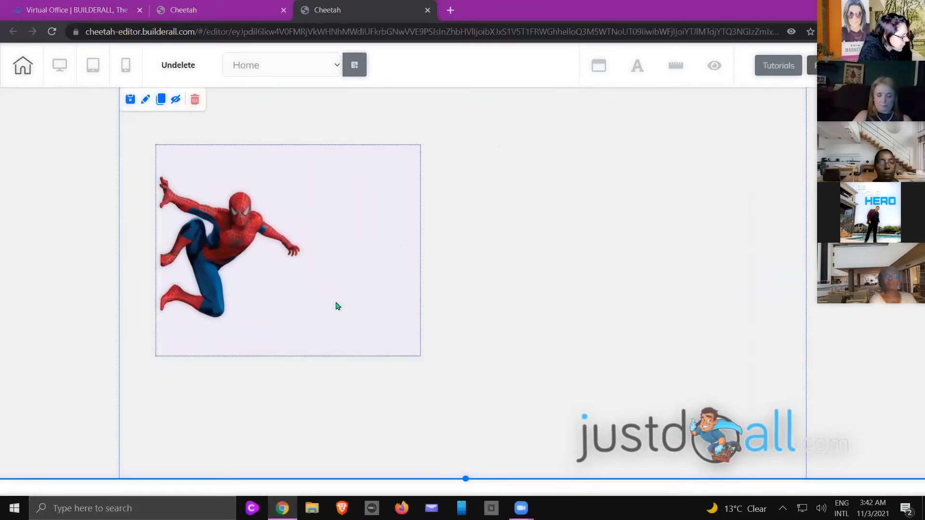
click(358, 325)
drag(417, 355, 263, 333)
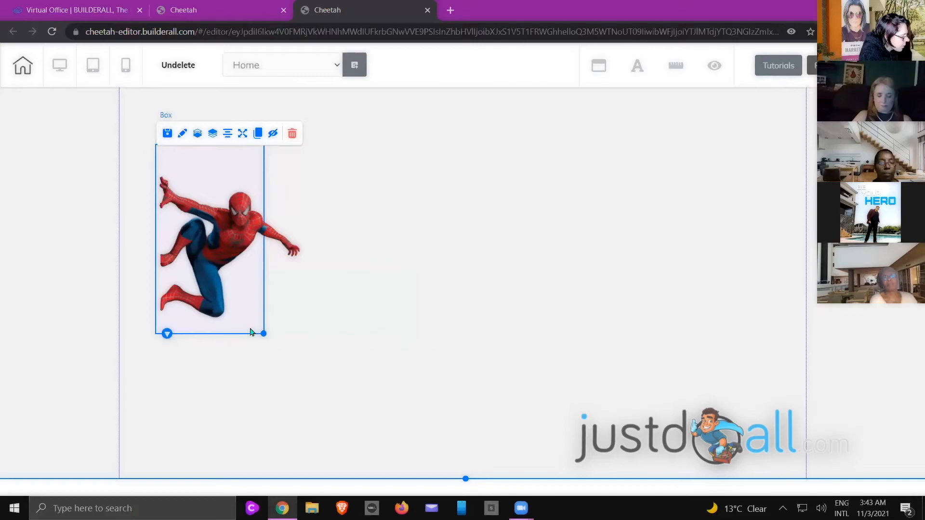
Make the box's solid background color fully transparent
double_click(250, 332)
scroll(377, 304, up, 5)
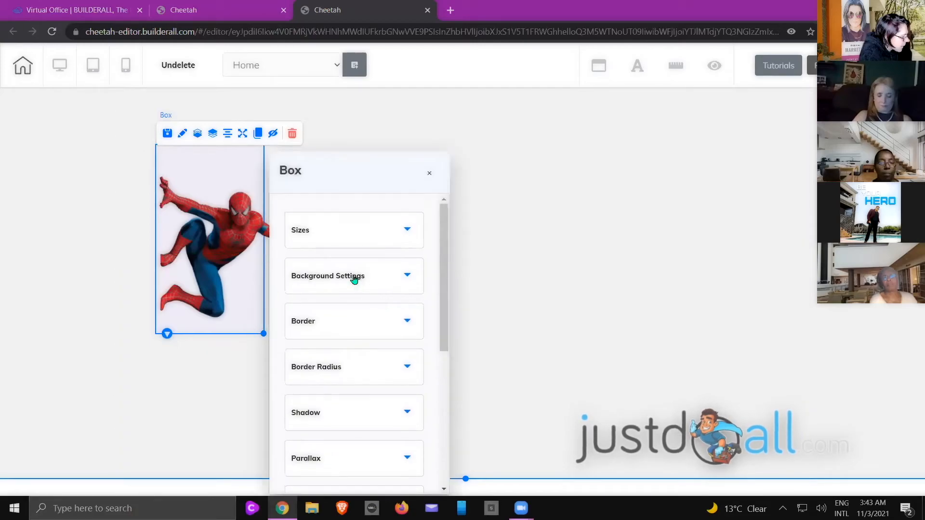
click(354, 277)
scroll(355, 277, down, 2)
click(293, 295)
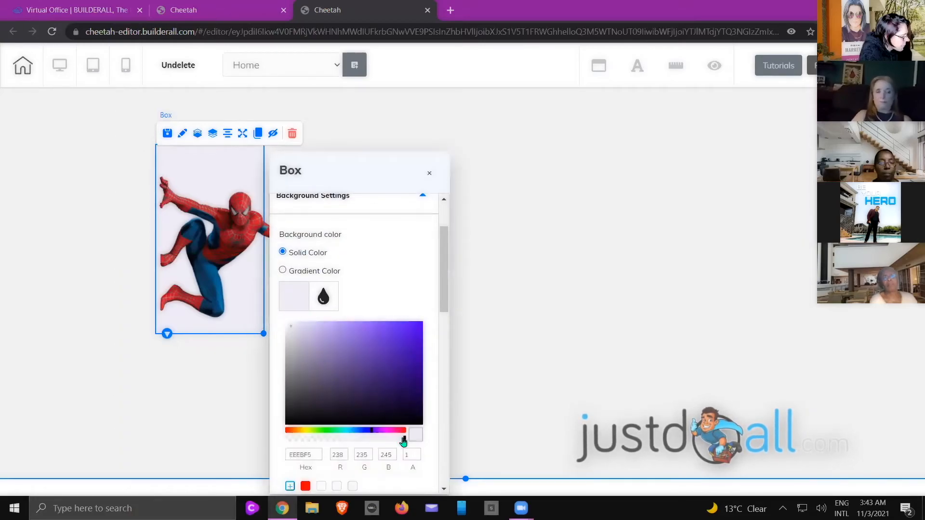
drag(403, 440, 285, 438)
click(250, 413)
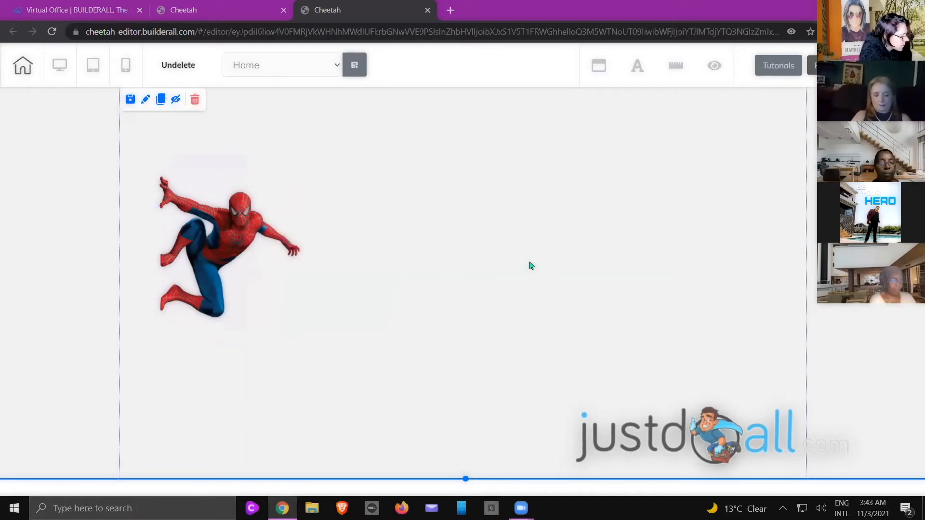
Set the panel's background to solid black, hex 000000
click(491, 248)
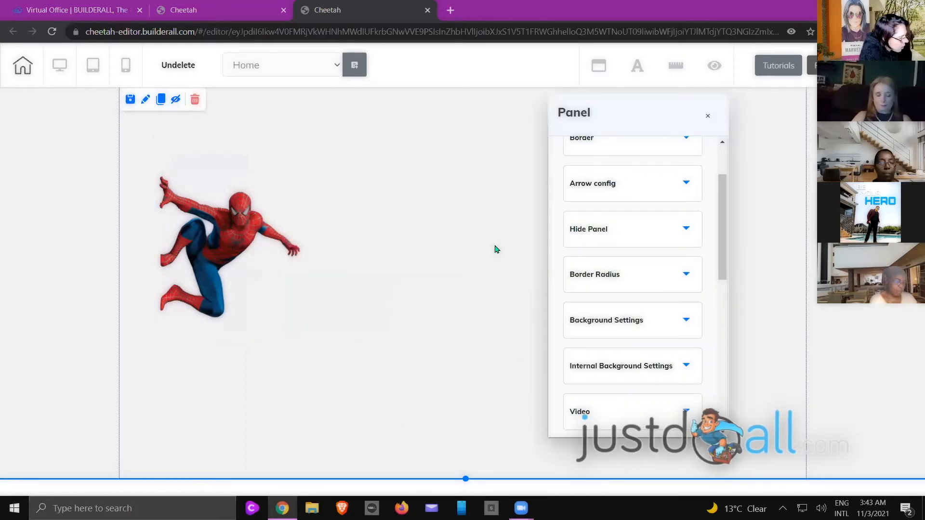
scroll(608, 249, up, 1)
click(606, 362)
scroll(644, 295, down, 5)
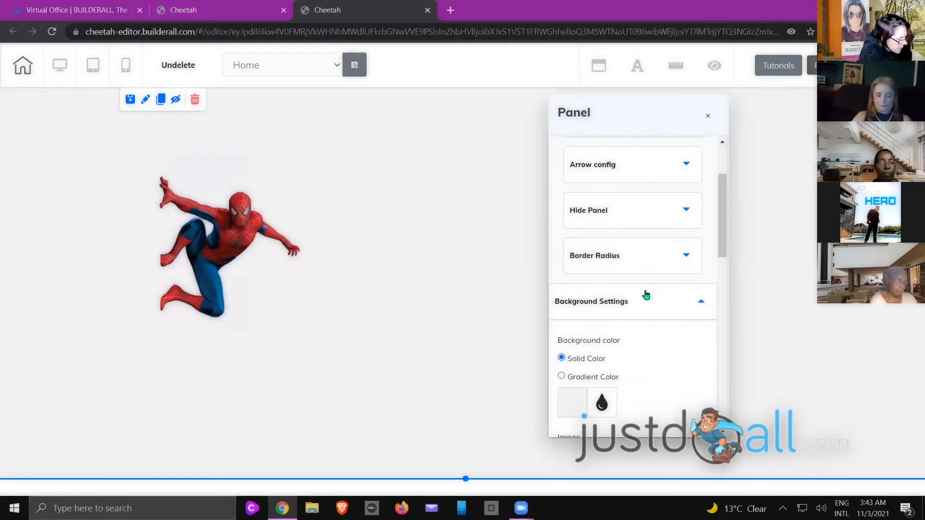
click(573, 220)
click(573, 347)
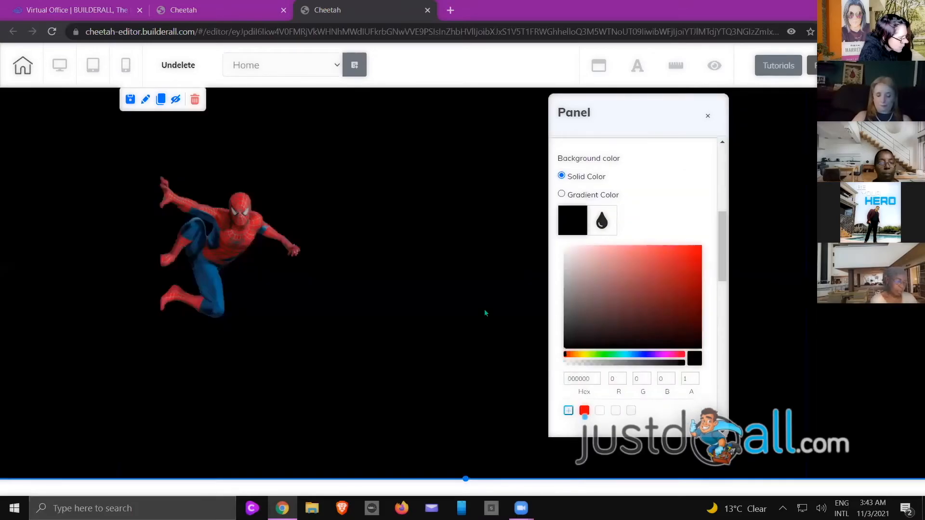
click(484, 361)
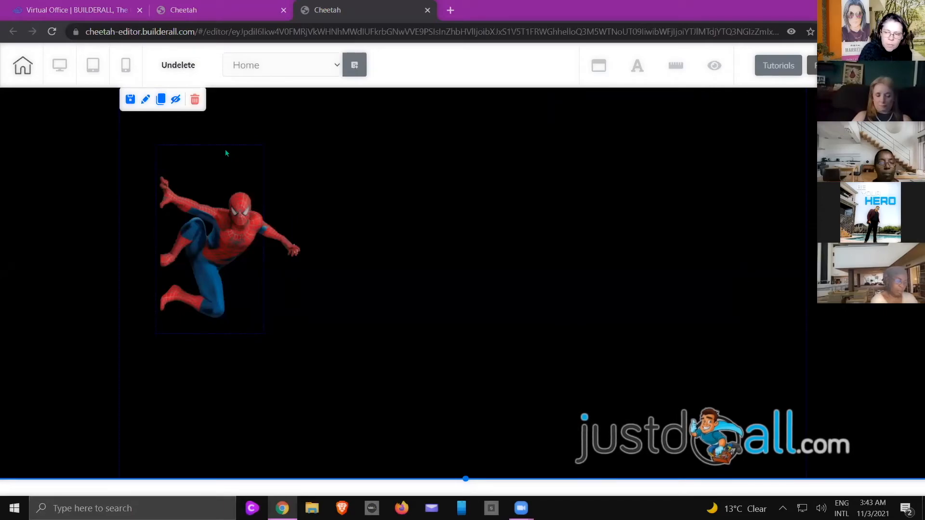
Fix the box holding the Spider-Man image to the middle-left border position
click(212, 152)
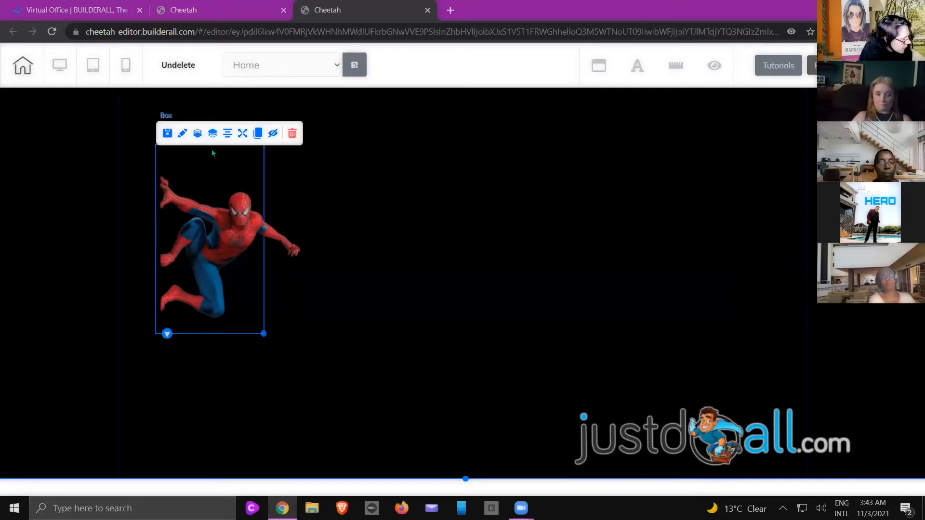
click(243, 134)
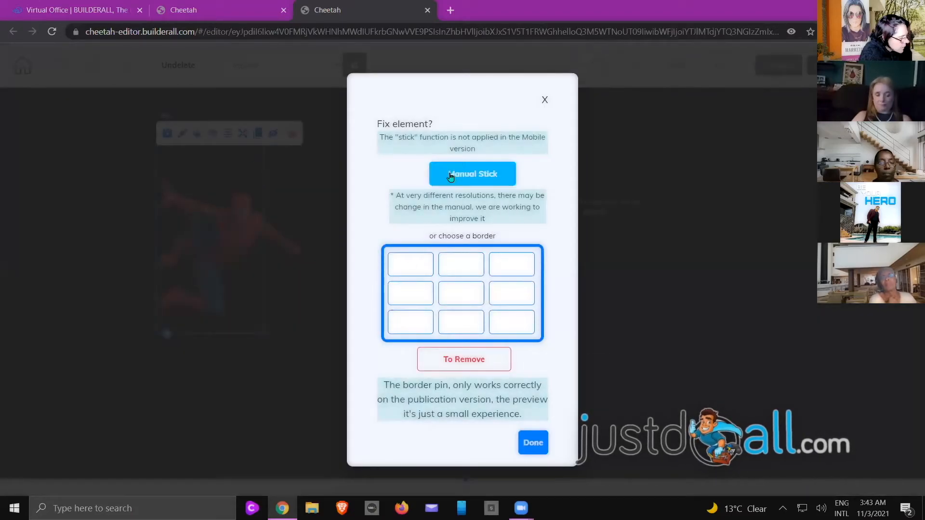
click(411, 295)
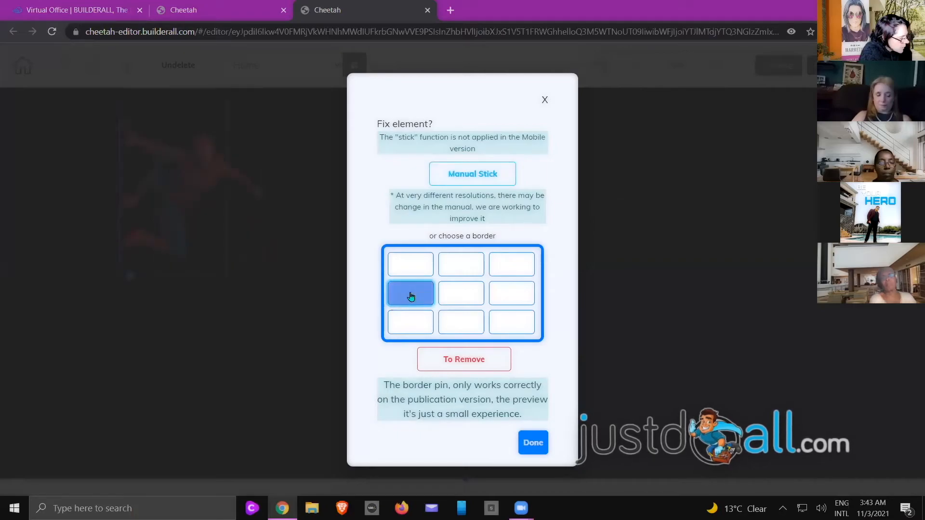
click(532, 442)
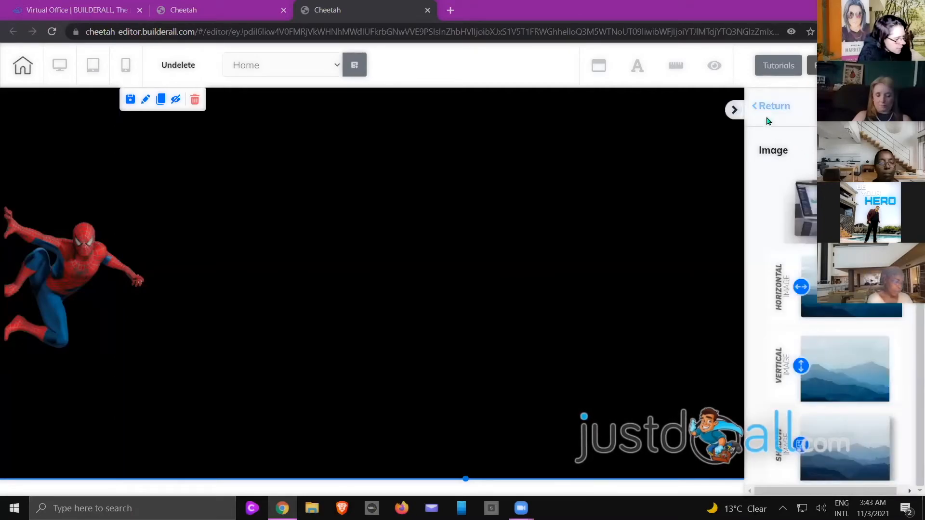
Return to the panel options and add a blank panel to the page
click(771, 106)
scroll(795, 241, up, 10)
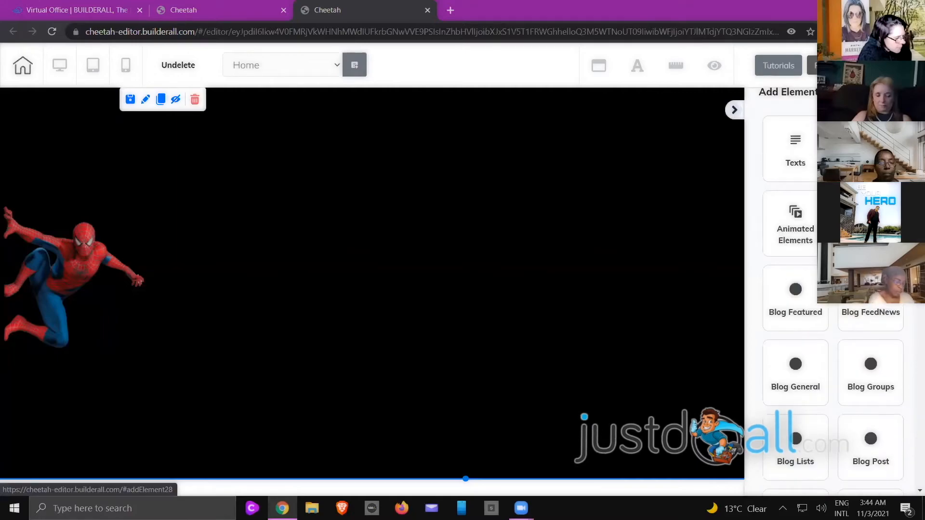
scroll(793, 202, up, 2)
click(781, 163)
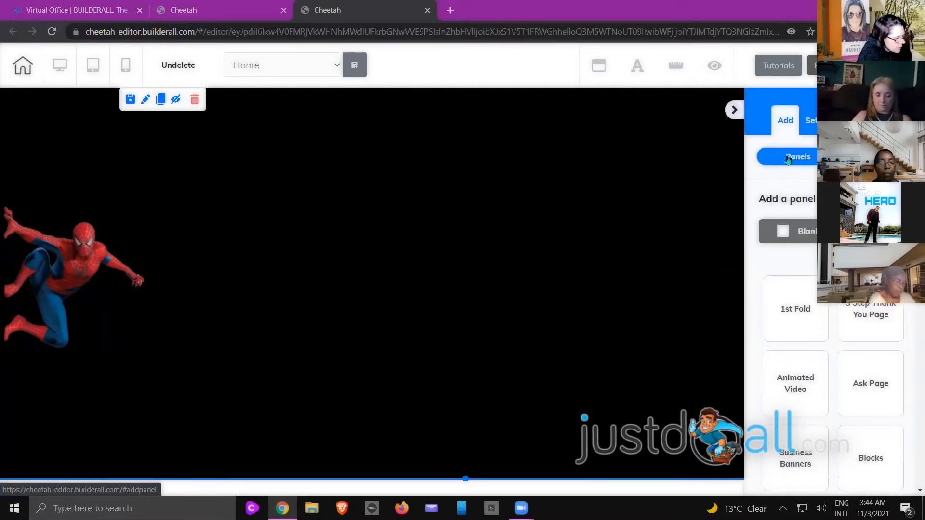
click(779, 231)
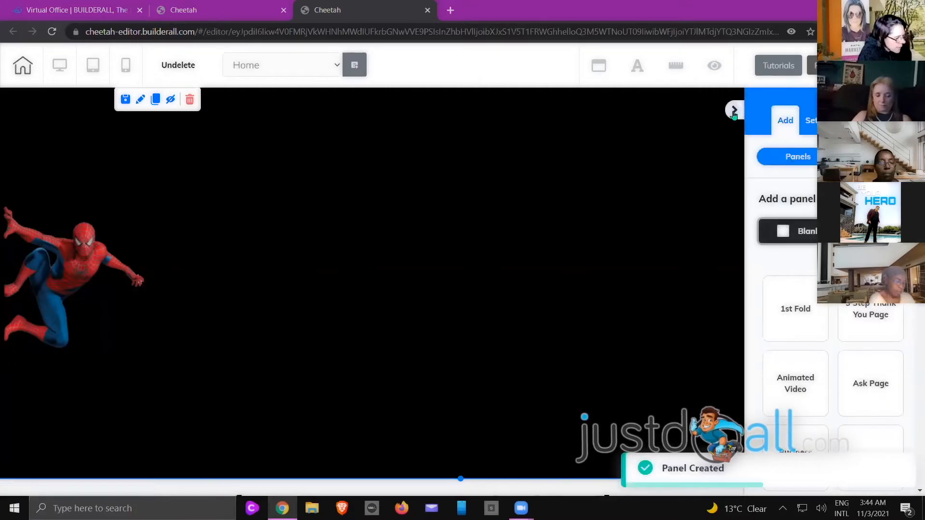
Delete the placeholder text box from the gray panel directly below the black panel
scroll(273, 321, down, 5)
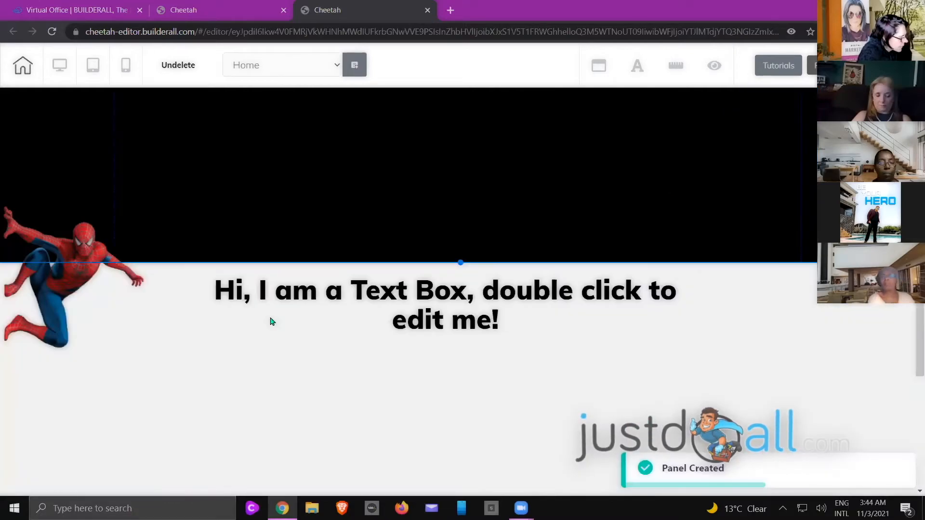
click(345, 250)
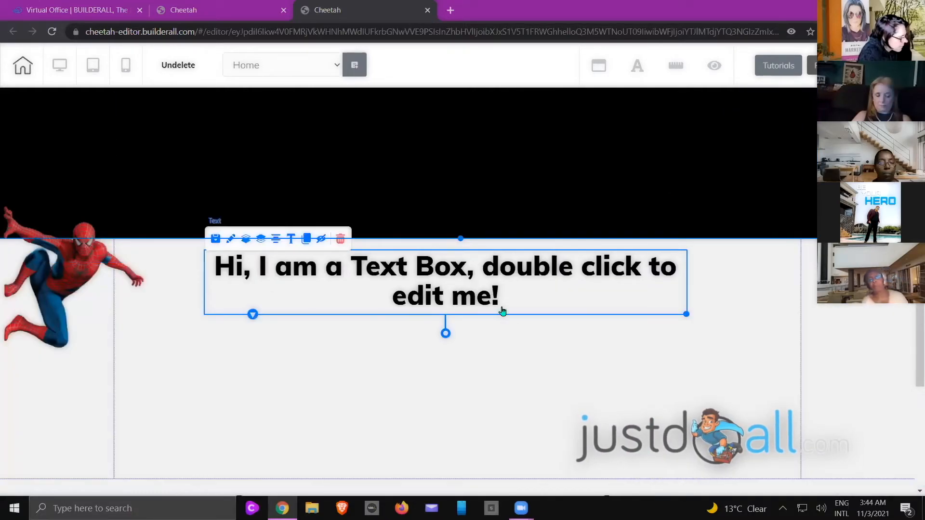
click(340, 239)
click(512, 305)
Set the solid background color of the panel below the black one to white
click(447, 330)
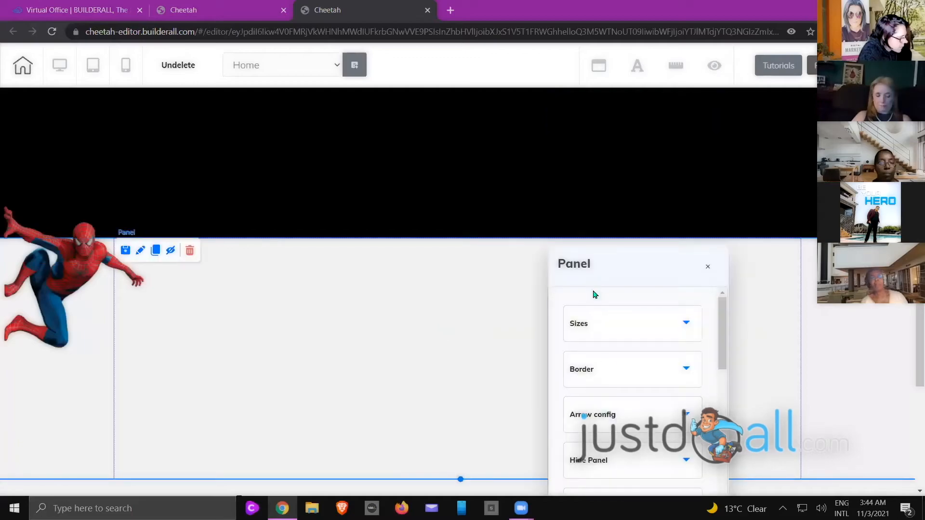
scroll(605, 381, down, 5)
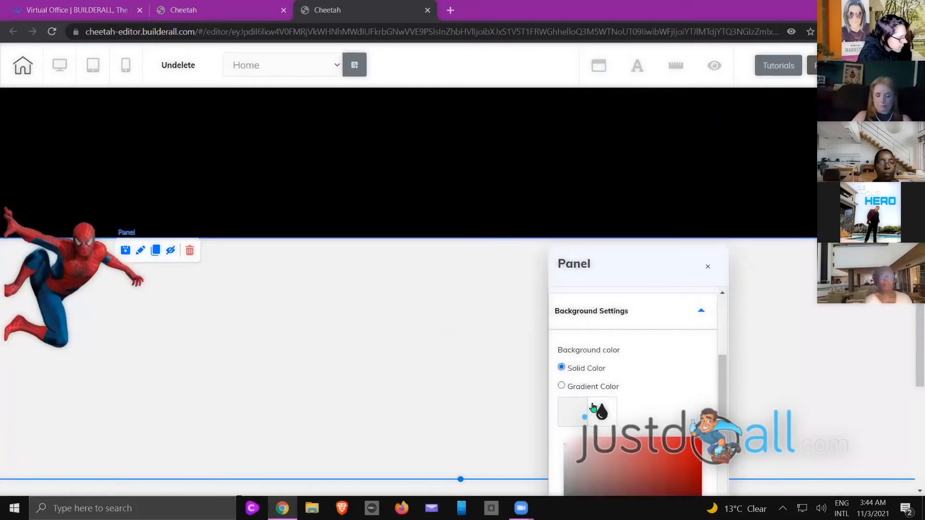
scroll(567, 400, down, 1)
click(485, 339)
Delete the placeholder text box from the remaining gray panel beneath the white one
scroll(608, 225, up, 5)
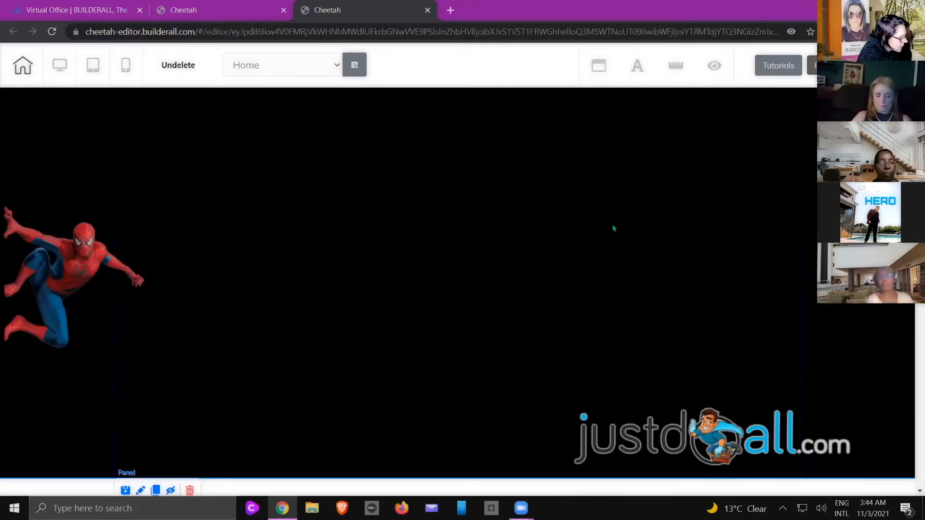
scroll(664, 249, down, 9)
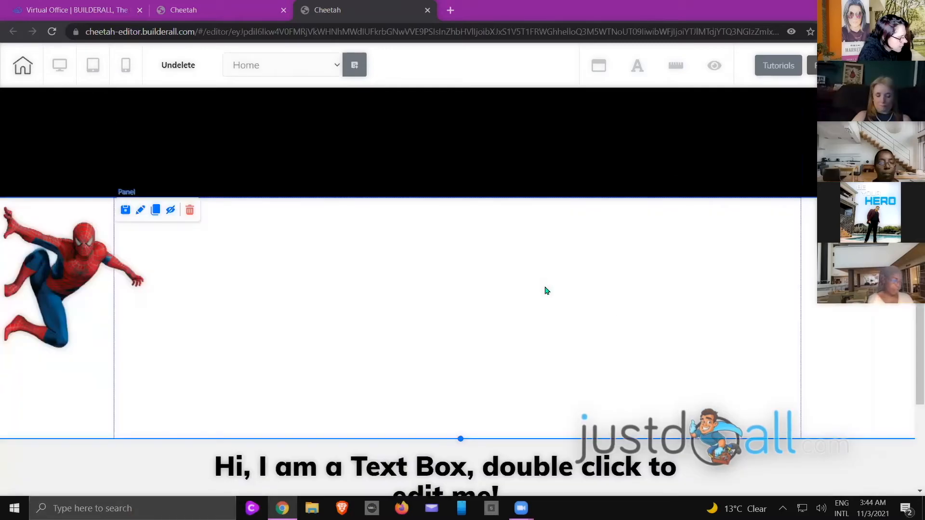
click(375, 271)
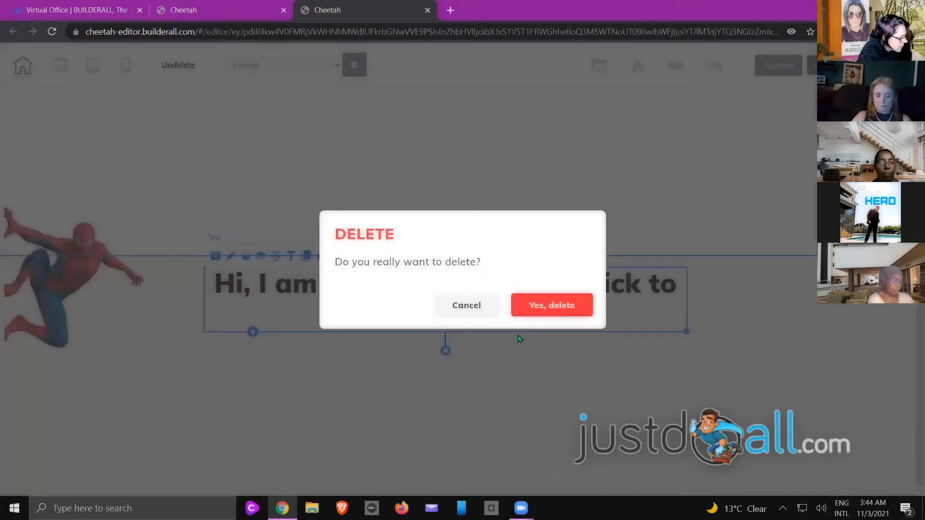
click(538, 312)
Change the last gray panel's solid background color to white
double_click(514, 341)
scroll(579, 390, down, 4)
click(579, 390)
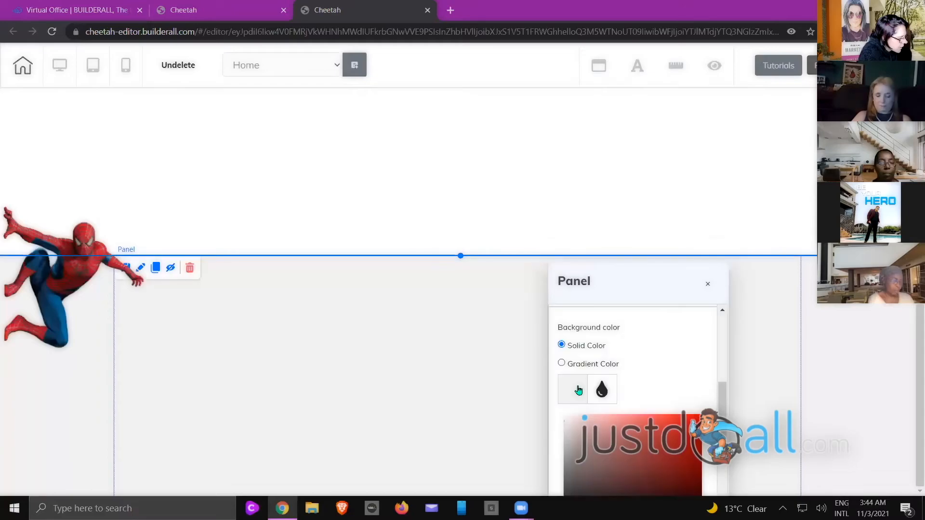
click(513, 351)
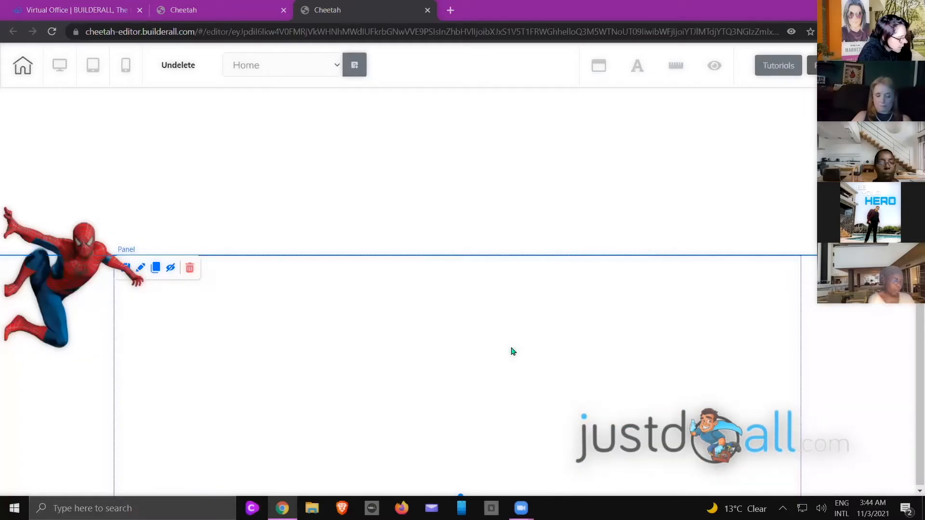
Reorder the panels so the black panel sits between the two white panels
double_click(654, 307)
scroll(653, 362, down, 10)
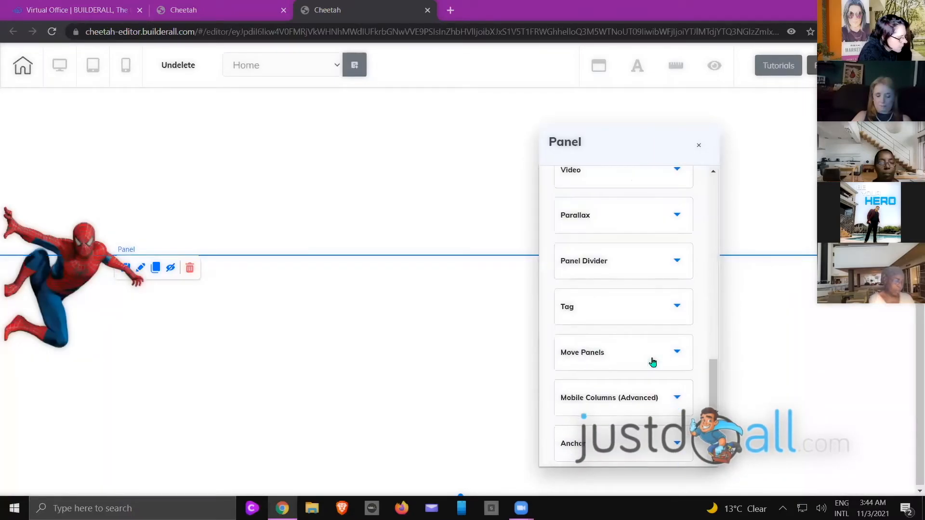
scroll(643, 342, down, 2)
click(588, 276)
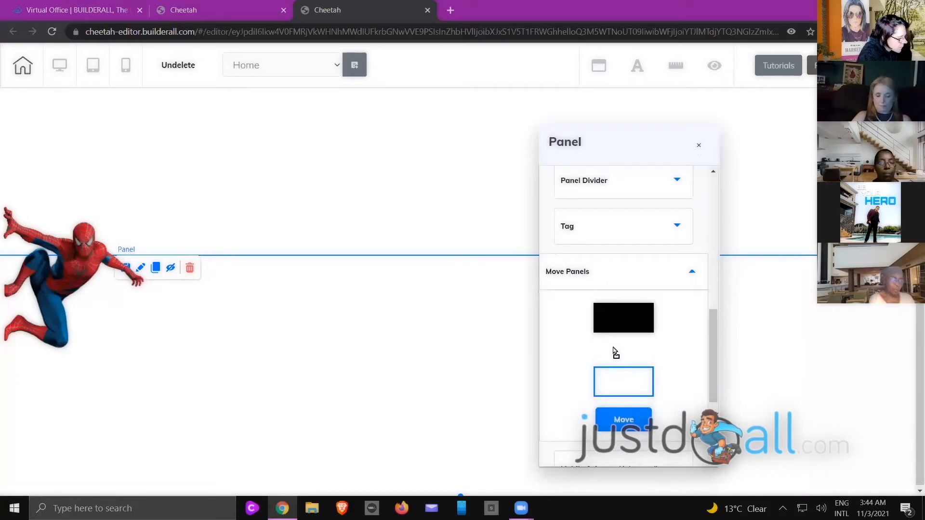
drag(615, 314, 617, 318)
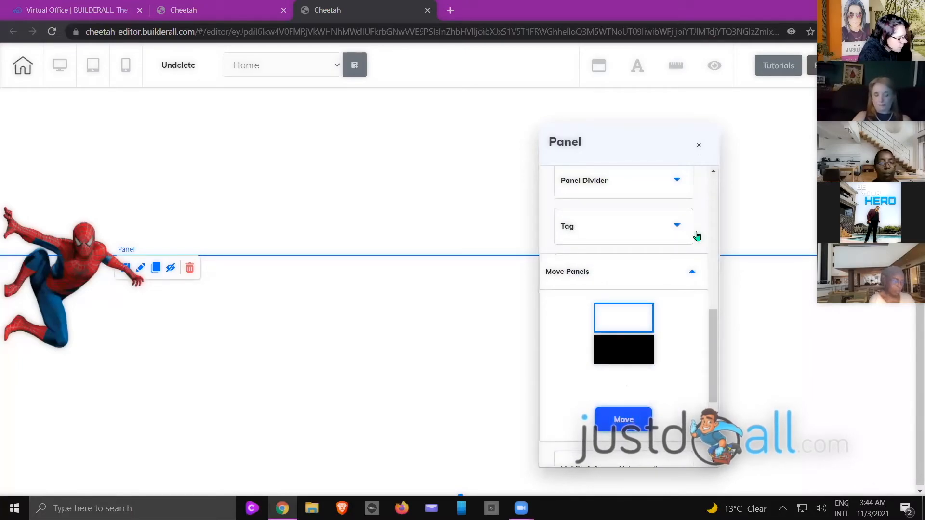
click(698, 145)
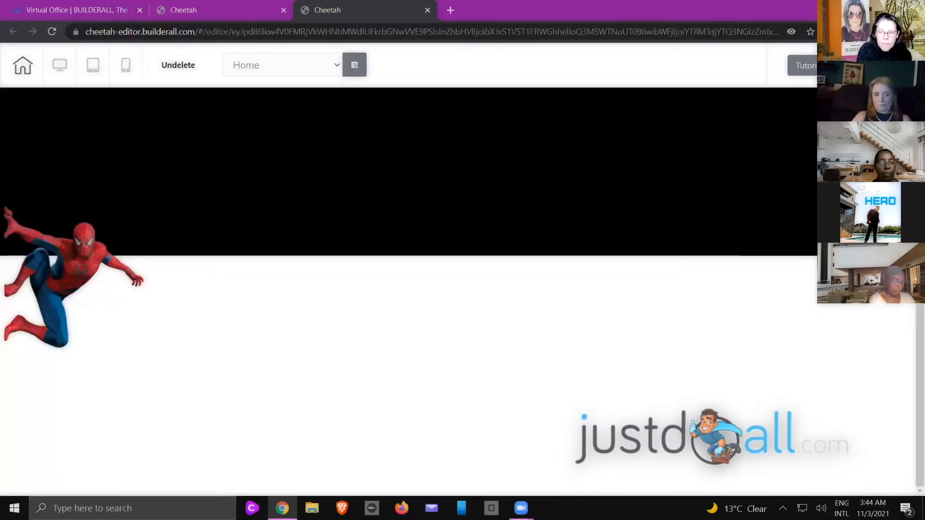
Review the reordered page from top to bottom, checking the fixed Spider-Man image against the white and black panels
scroll(457, 291, up, 8)
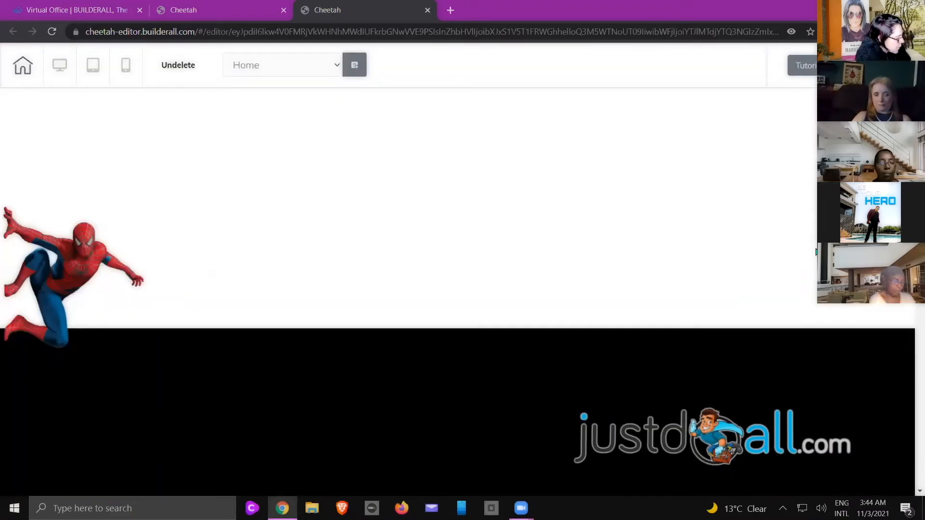
scroll(458, 291, down, 2)
scroll(458, 291, down, 6)
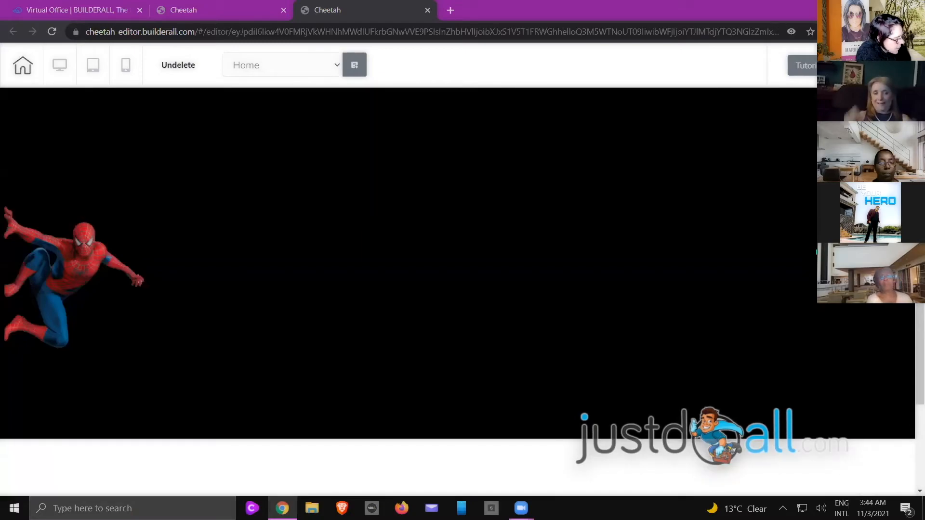
scroll(457, 291, up, 3)
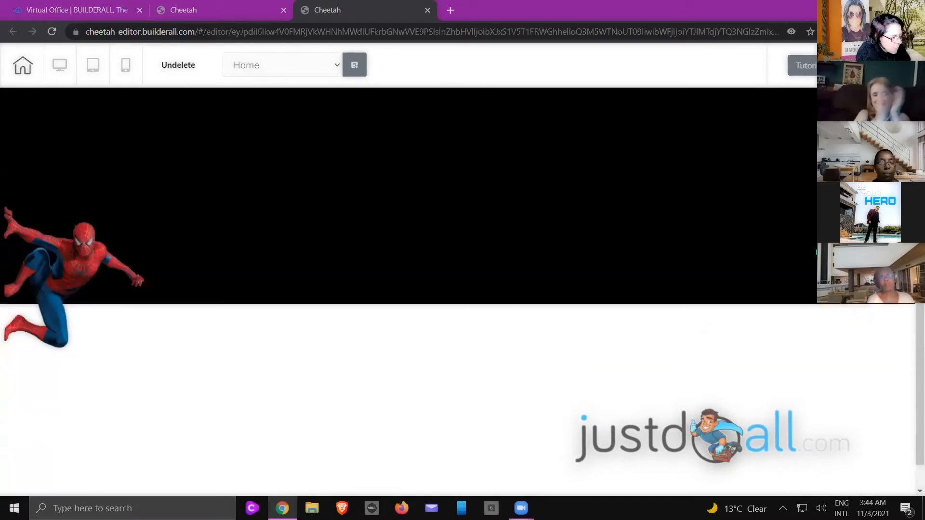
scroll(458, 291, up, 5)
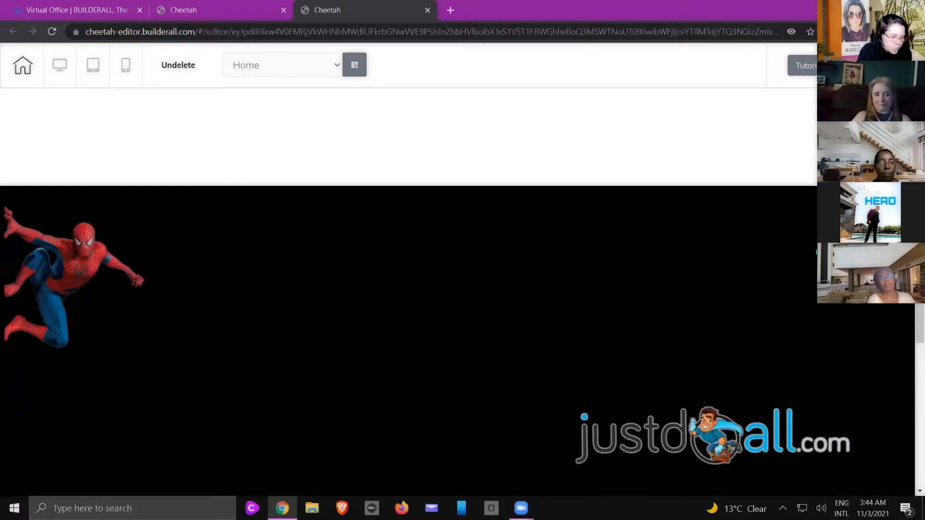
scroll(816, 251, down, 8)
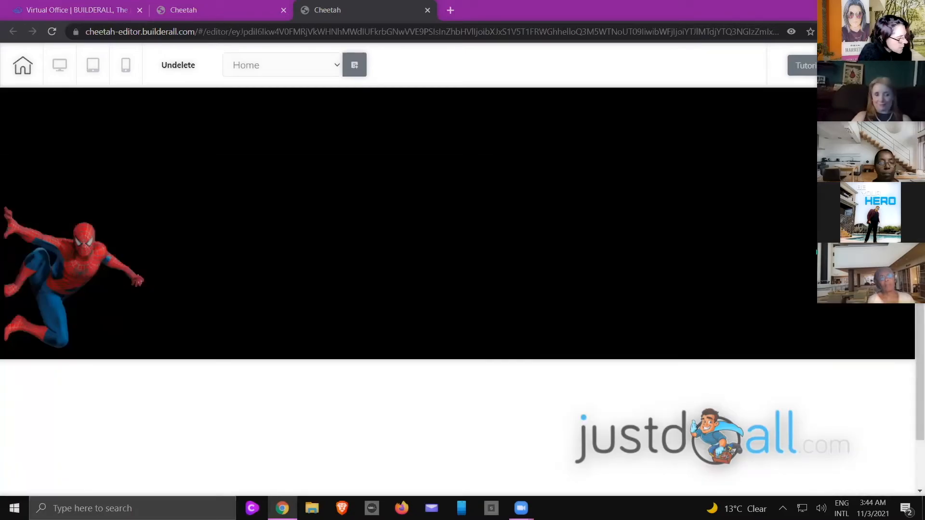
scroll(816, 251, up, 8)
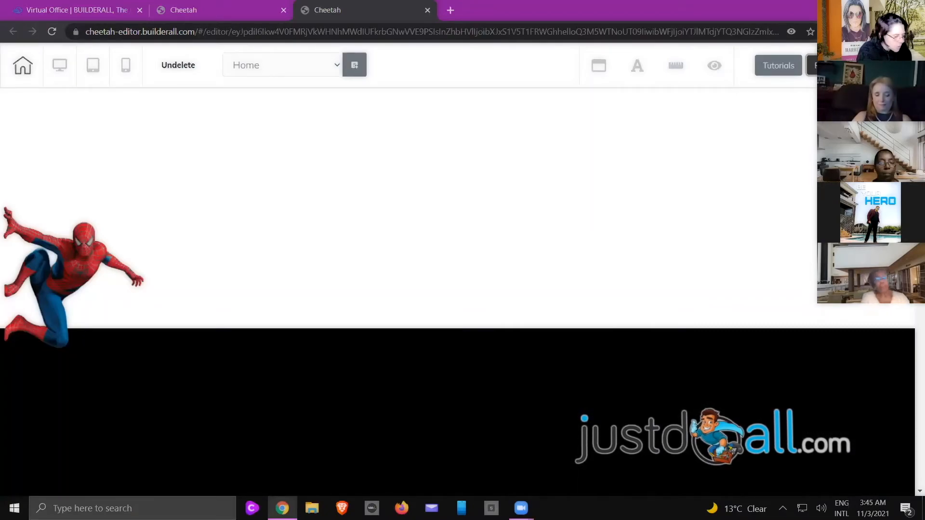
Make the first white panel taller and place a new solid box in its upper middle area
click(731, 303)
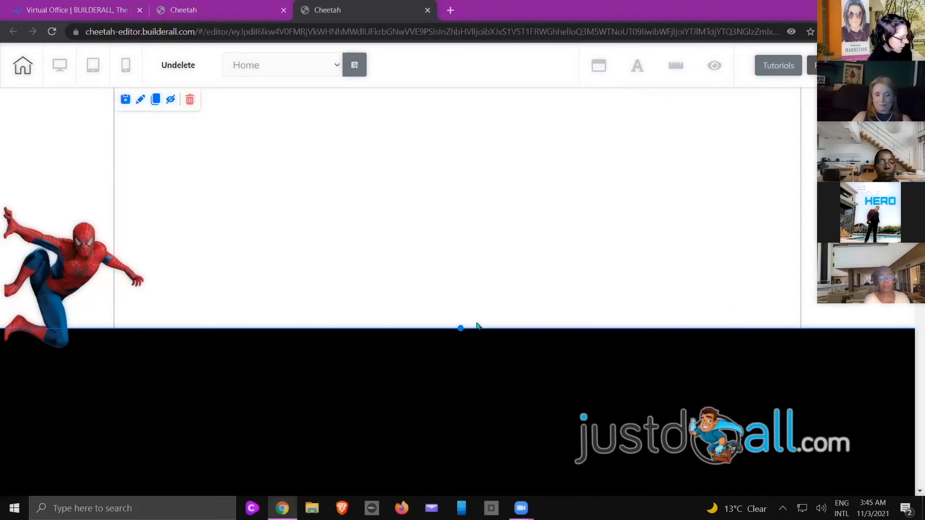
drag(460, 327, 461, 467)
click(904, 110)
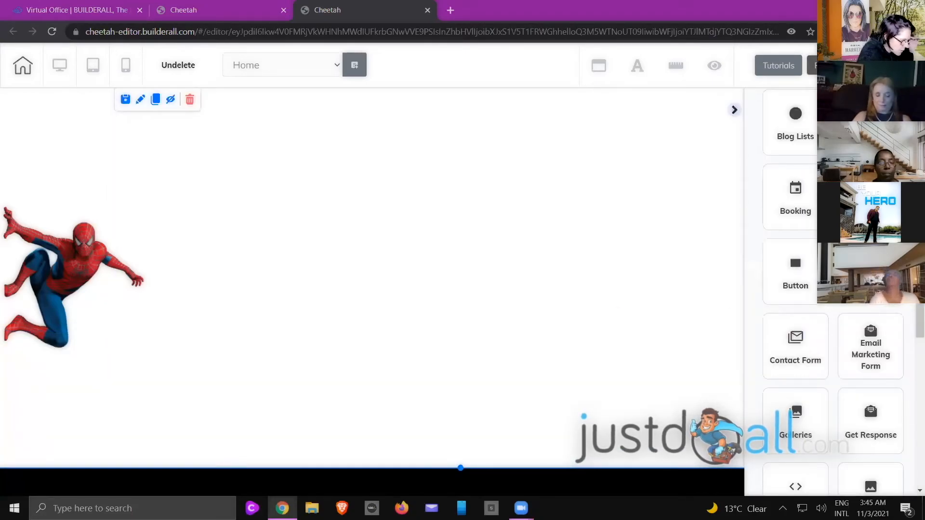
click(871, 196)
drag(790, 279, 311, 153)
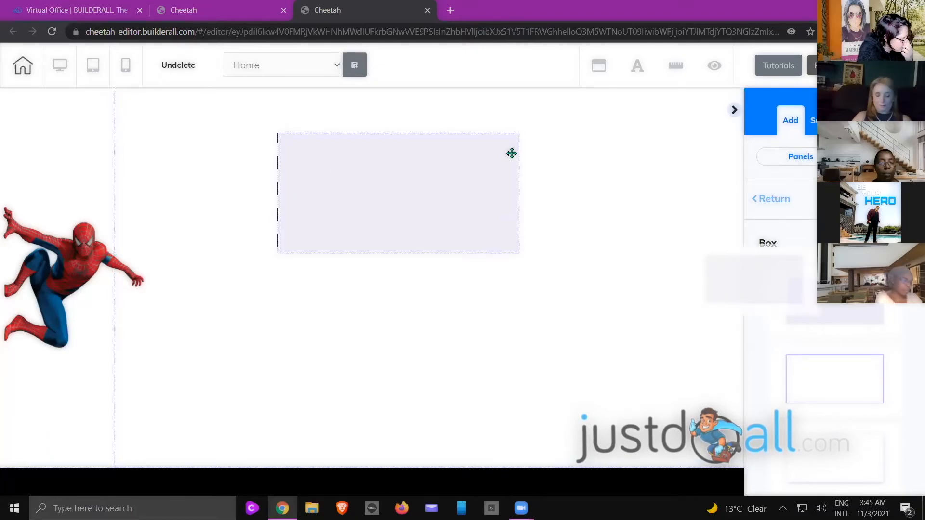
click(735, 111)
Use the teal germ picture, file 1, as the box's background image and resize the box to fit the whole picture
click(404, 188)
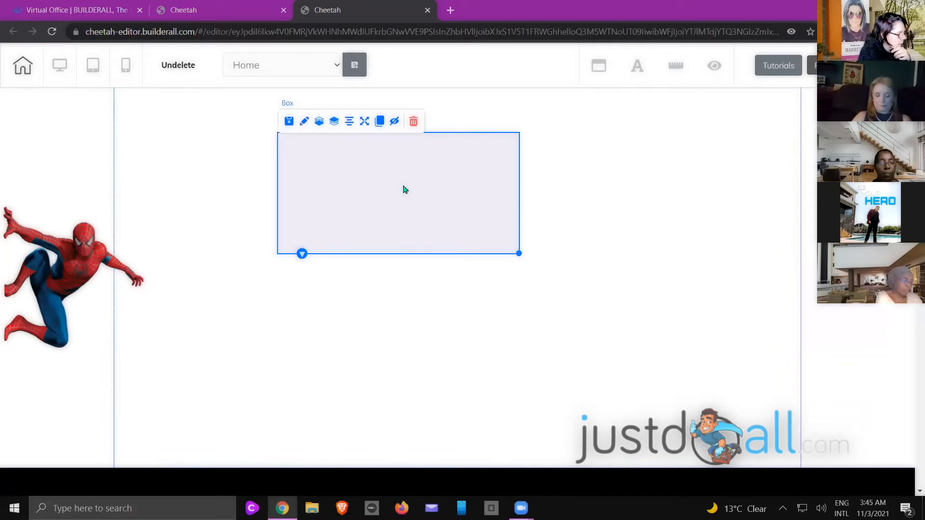
double_click(404, 189)
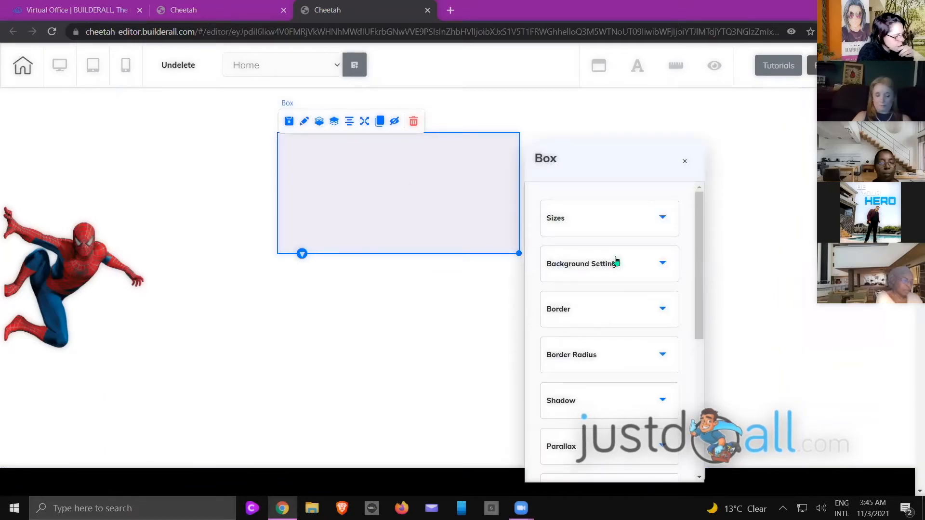
click(603, 264)
scroll(600, 294, down, 3)
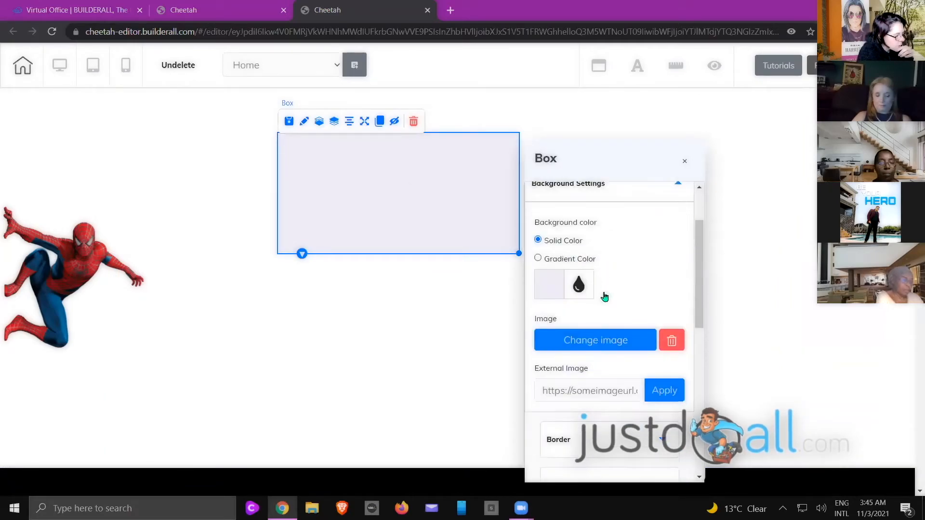
click(592, 307)
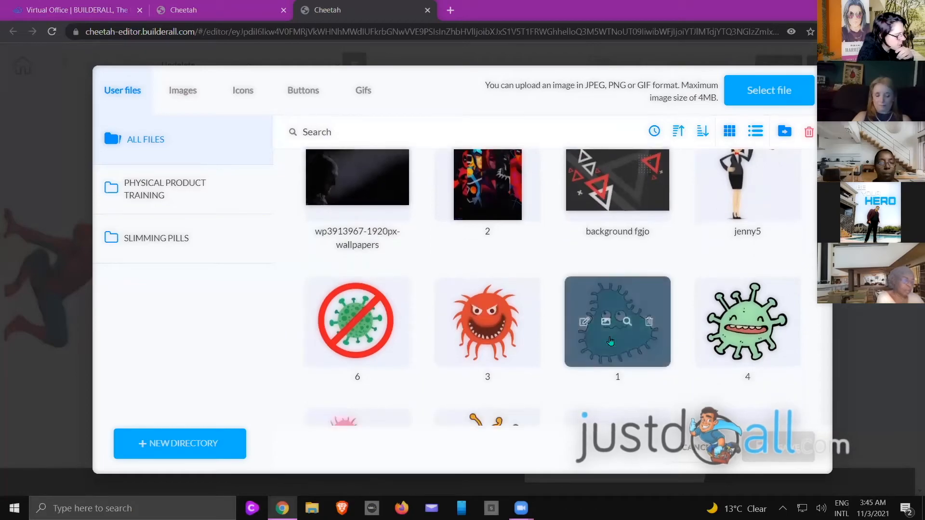
click(617, 361)
click(755, 252)
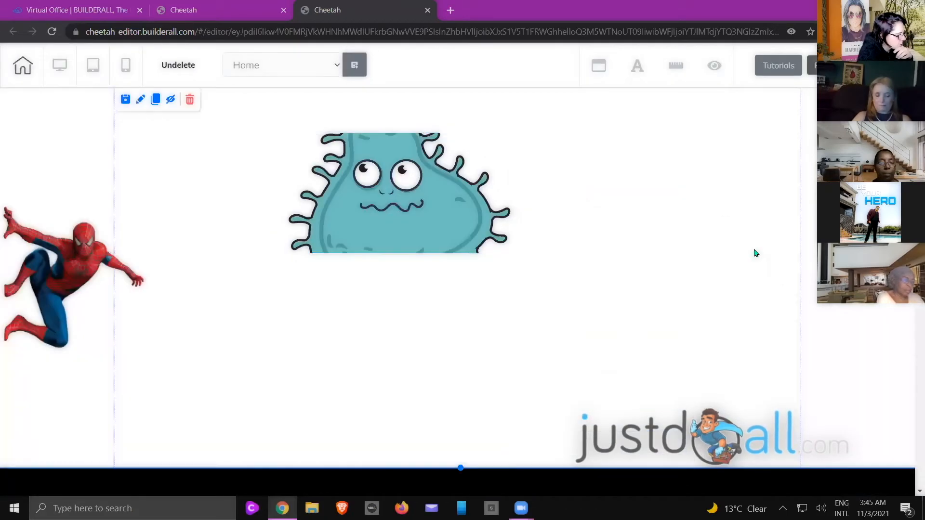
click(471, 212)
drag(531, 313, 510, 368)
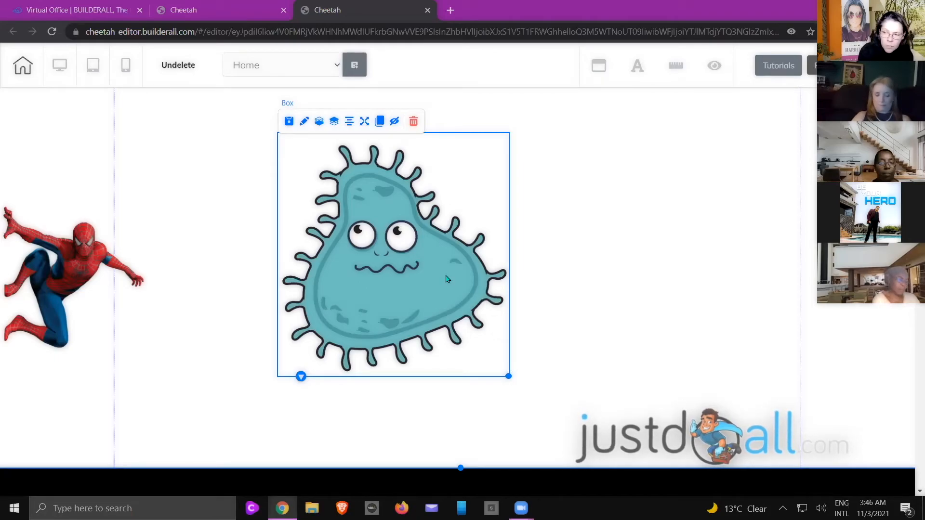
Place a duplicate of the germ box beside the original and delete that duplicate
mouse_move(406, 241)
mouse_down()
mouse_move(569, 265)
mouse_move(385, 230)
mouse_up()
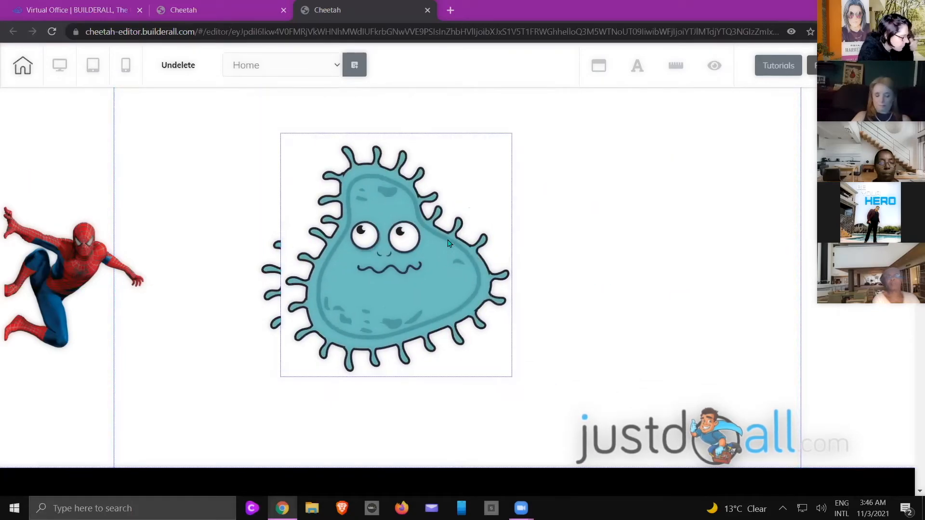
drag(528, 238, 655, 240)
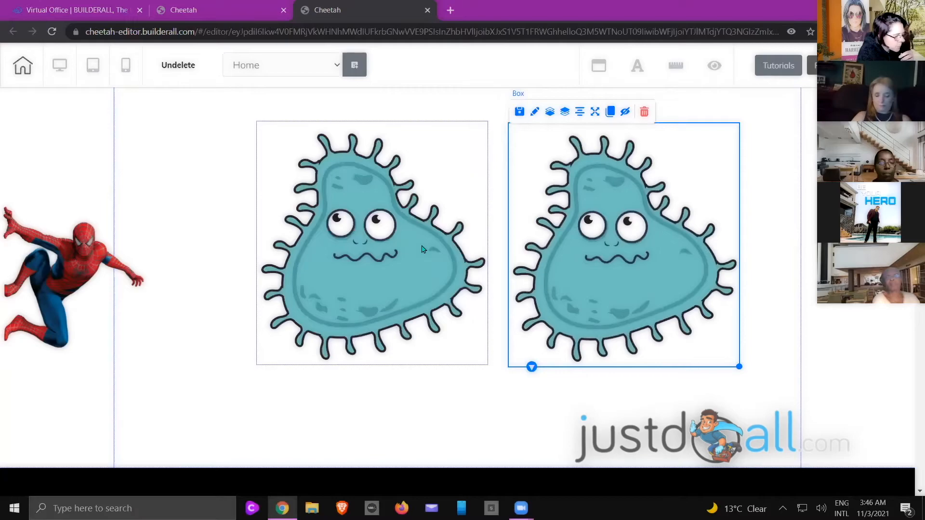
drag(427, 249, 413, 237)
mouse_move(619, 252)
mouse_down()
mouse_move(337, 263)
mouse_move(453, 272)
mouse_move(604, 244)
mouse_up()
click(624, 126)
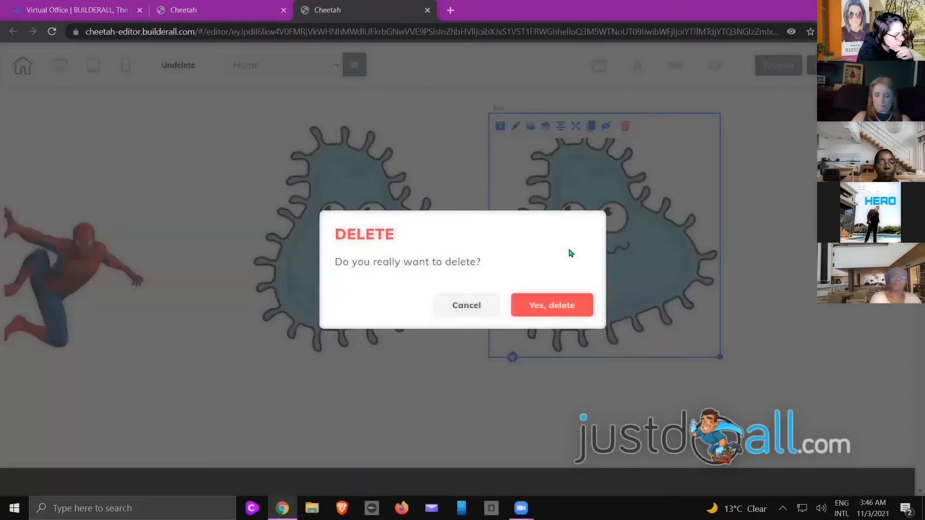
click(538, 296)
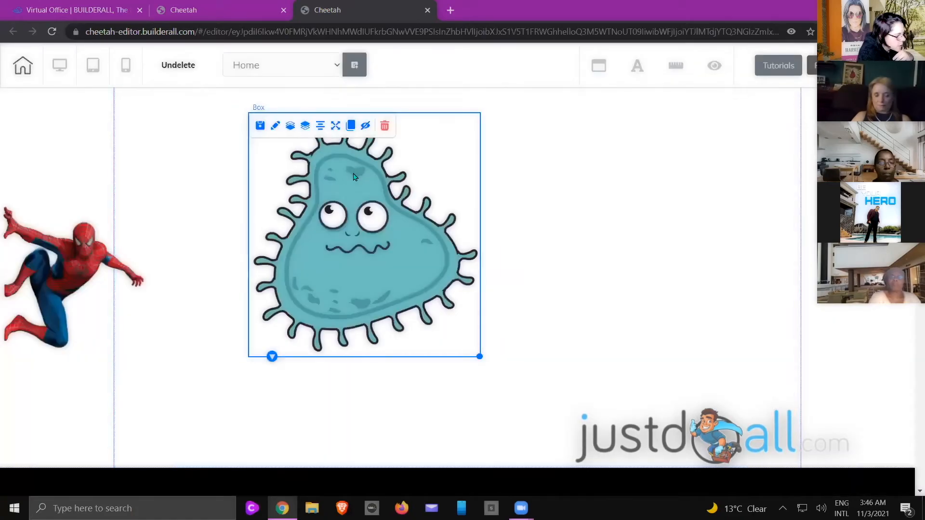
Set the germ box's background image to Keep Fixed when scrolling and close the box settings
drag(548, 138, 595, 122)
scroll(619, 207, down, 6)
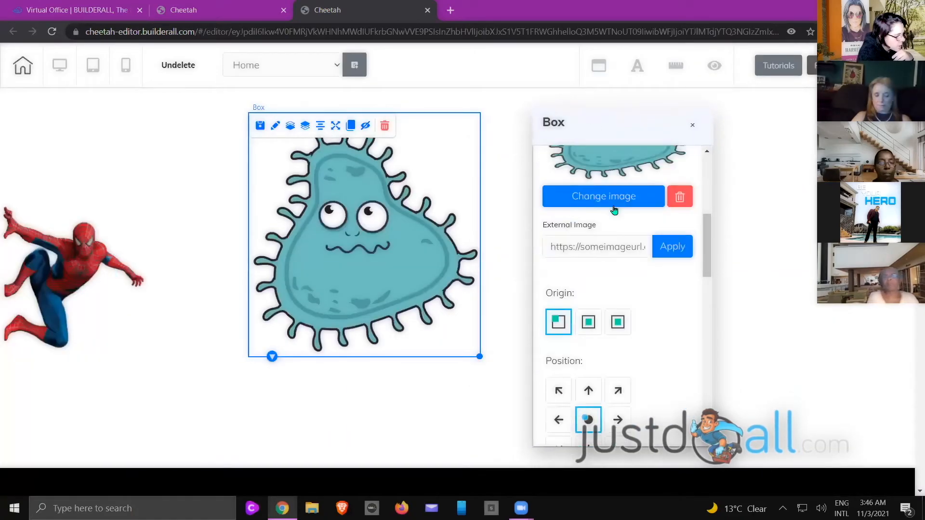
scroll(619, 208, down, 3)
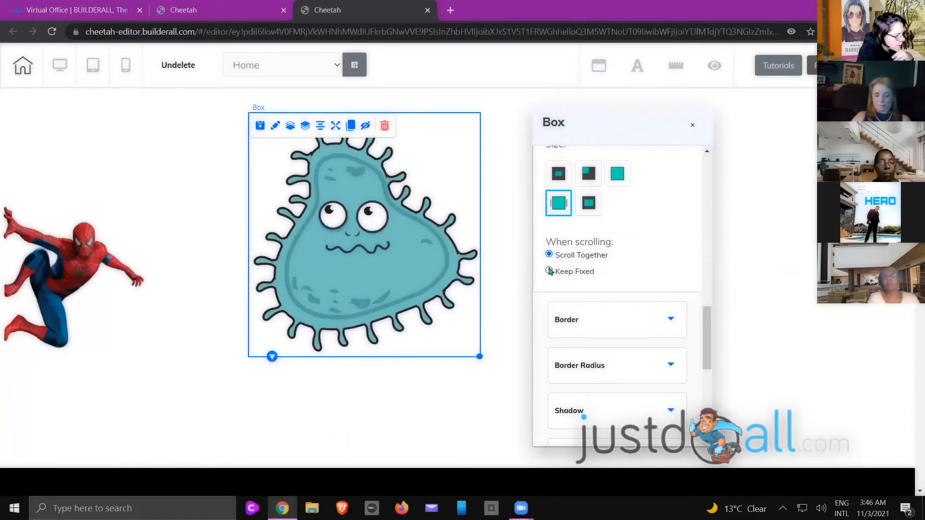
click(549, 271)
click(694, 127)
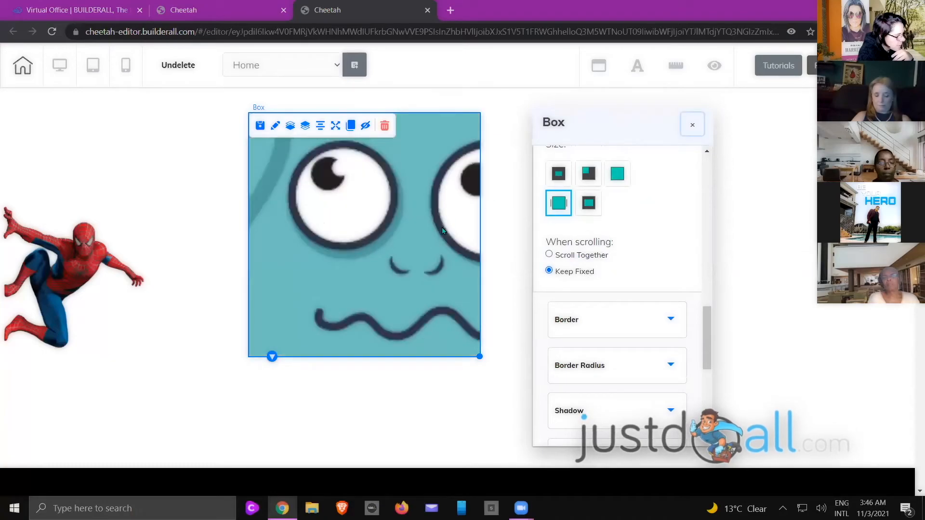
Shrink the germ box to a short strip and place a taller duplicate directly below it around the first eye
mouse_move(480, 356)
mouse_down()
mouse_move(376, 201)
mouse_move(326, 173)
mouse_move(387, 158)
mouse_move(329, 176)
mouse_move(328, 190)
mouse_up()
click(350, 138)
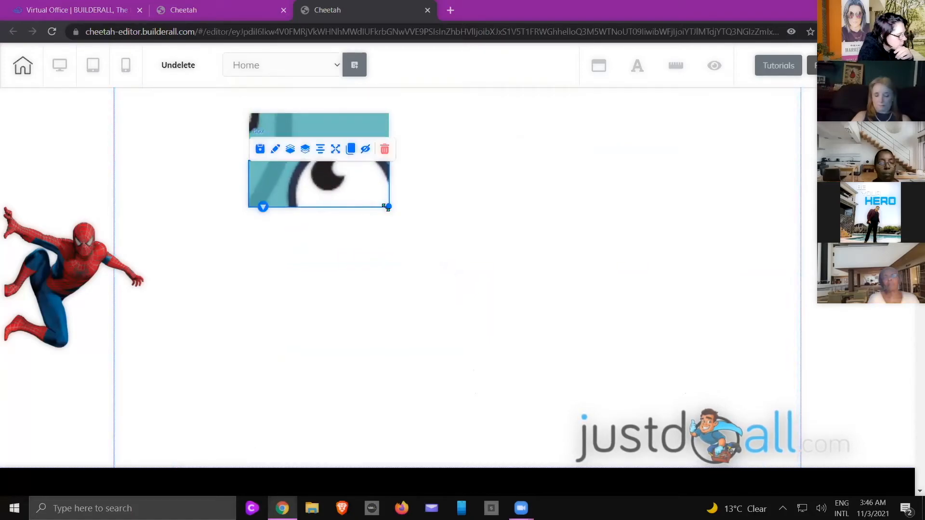
drag(386, 207, 388, 280)
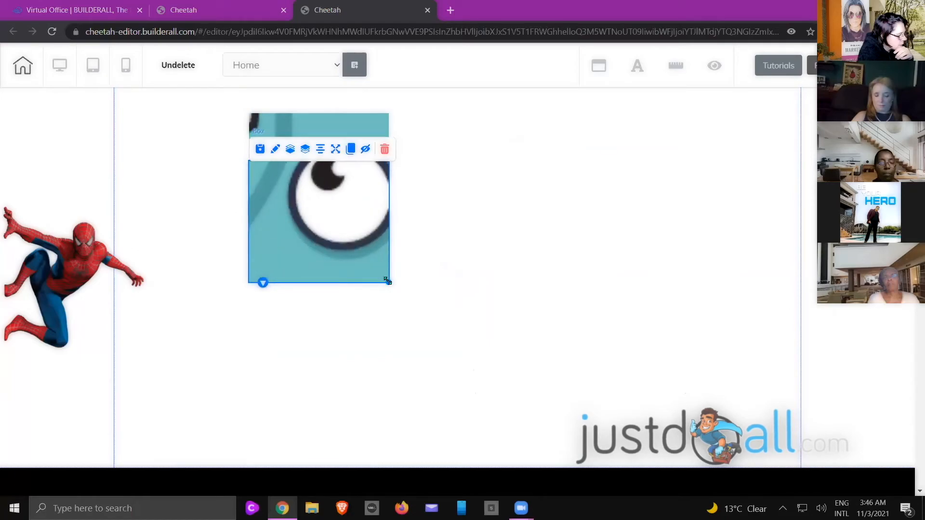
Place another duplicate to the right of the two stacked germ boxes and resize it to match their combined height around the second eye
mouse_move(340, 227)
mouse_down()
mouse_move(507, 216)
mouse_move(482, 176)
mouse_move(334, 222)
mouse_move(469, 182)
mouse_move(471, 155)
mouse_up()
click(351, 154)
drag(533, 236, 555, 284)
drag(525, 230, 523, 229)
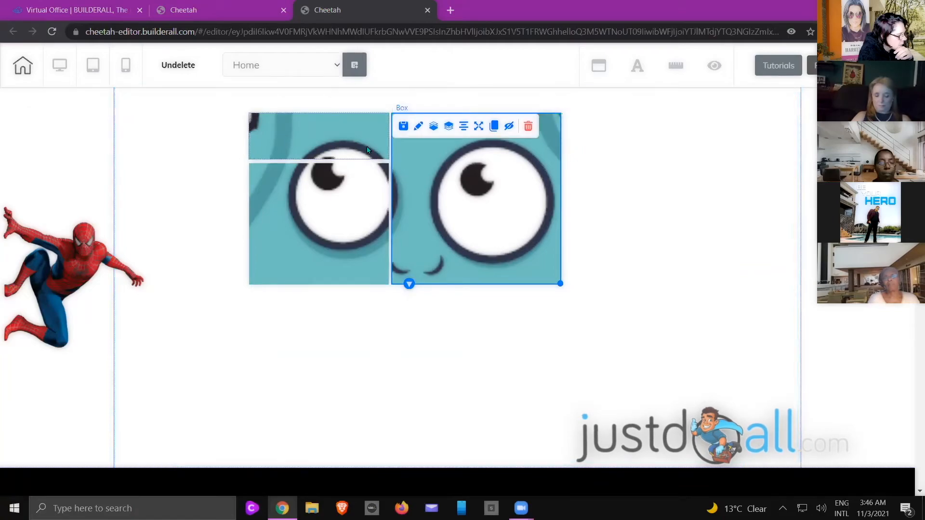
Duplicate the box with the second eye and reshape the copy into a wide strip below the other boxes, covering the mouth
click(365, 147)
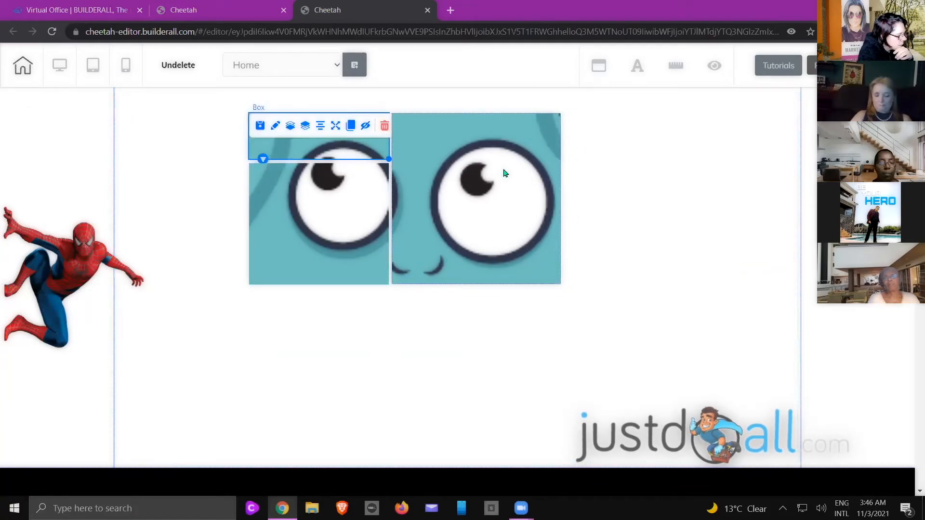
click(504, 174)
click(495, 129)
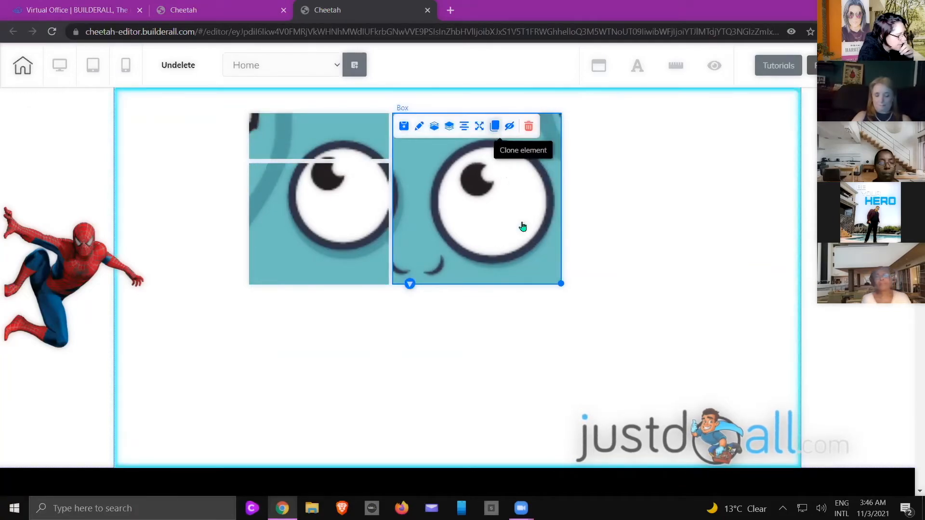
mouse_move(523, 227)
mouse_down()
mouse_move(388, 350)
mouse_move(355, 349)
mouse_up()
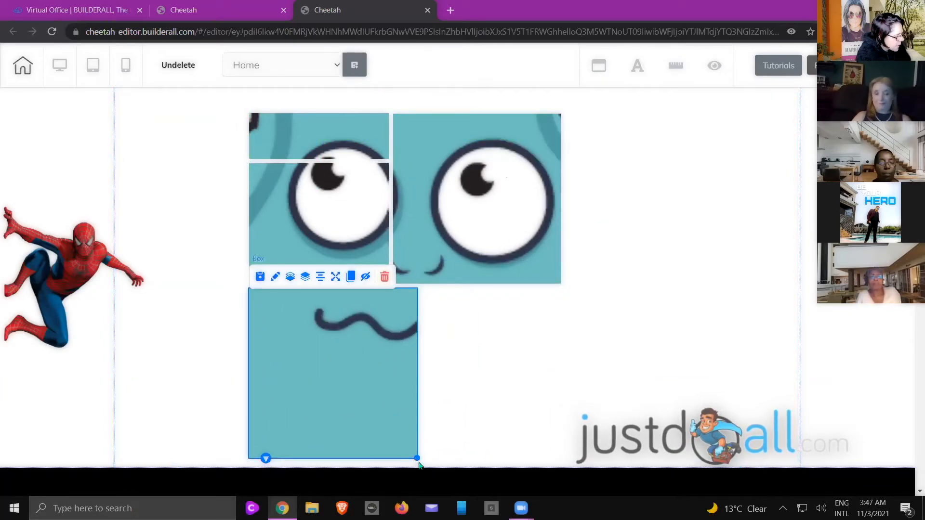
mouse_move(418, 459)
mouse_down()
mouse_move(435, 399)
mouse_move(549, 320)
mouse_move(559, 343)
mouse_up()
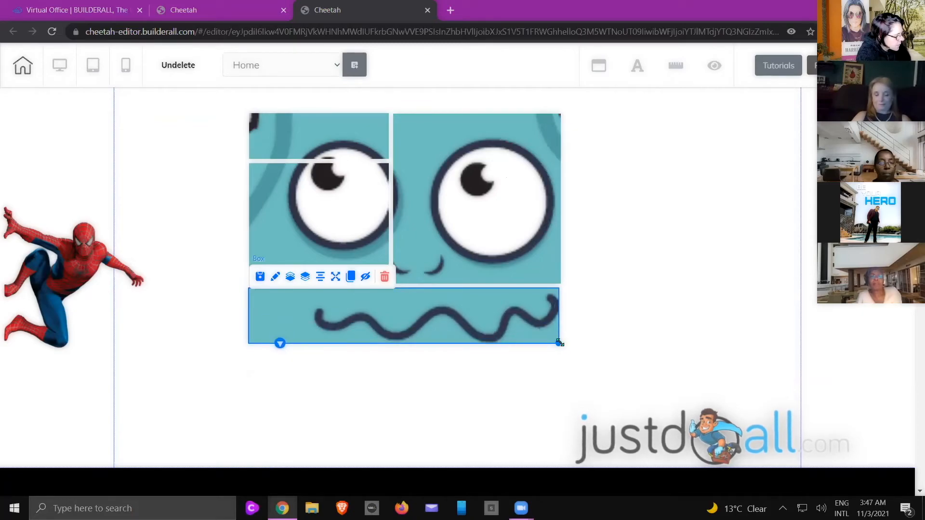
click(615, 325)
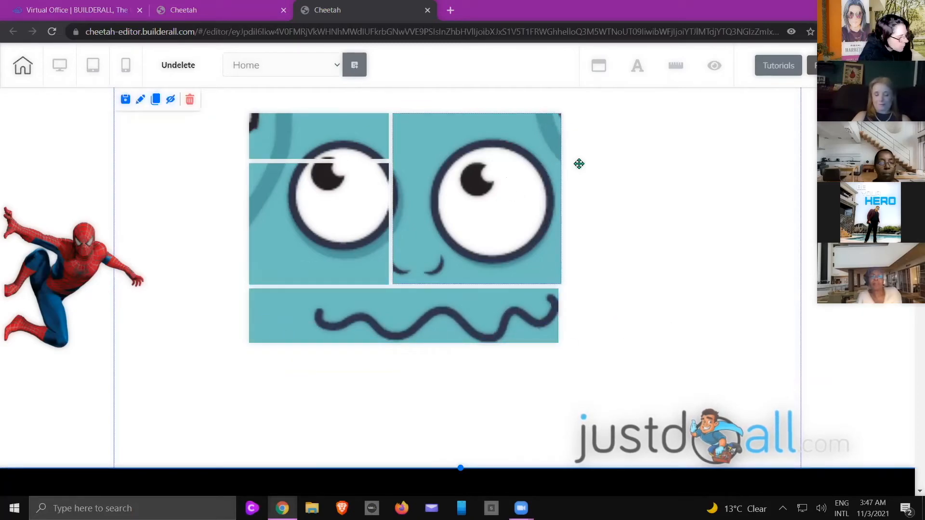
Delete all four germ boxes from the white panel
drag(579, 164, 500, 200)
click(529, 127)
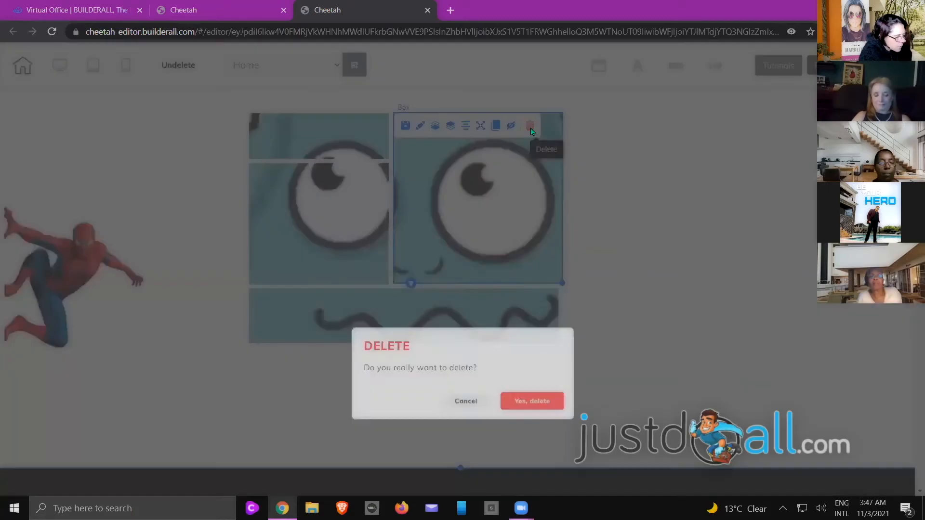
click(412, 331)
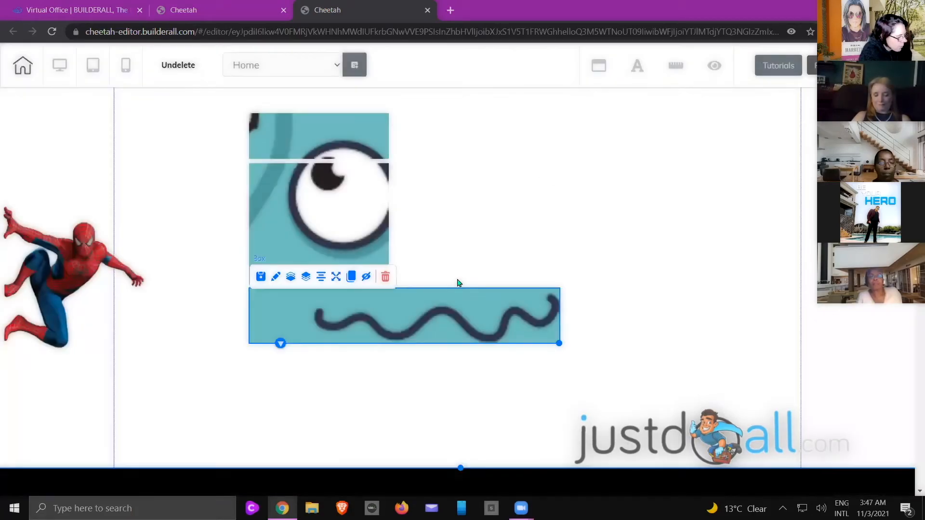
click(386, 279)
click(556, 306)
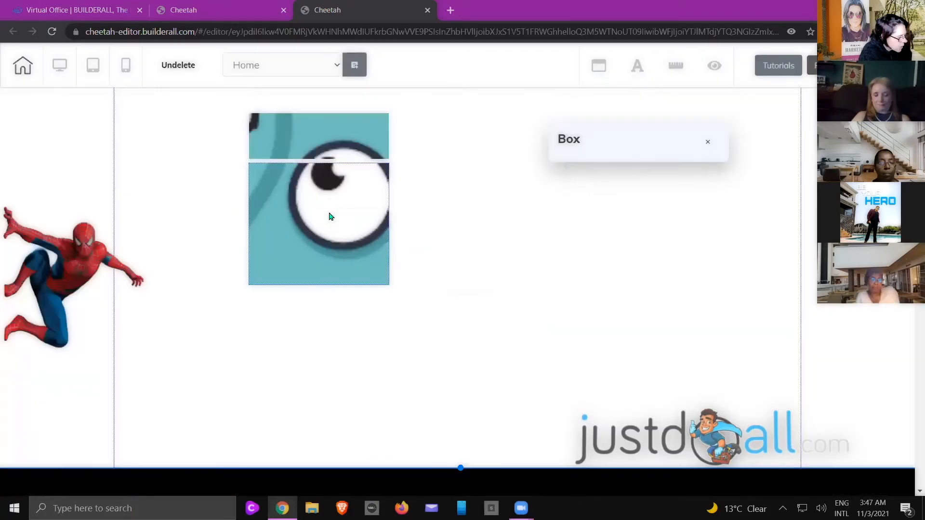
click(368, 172)
click(384, 151)
click(526, 303)
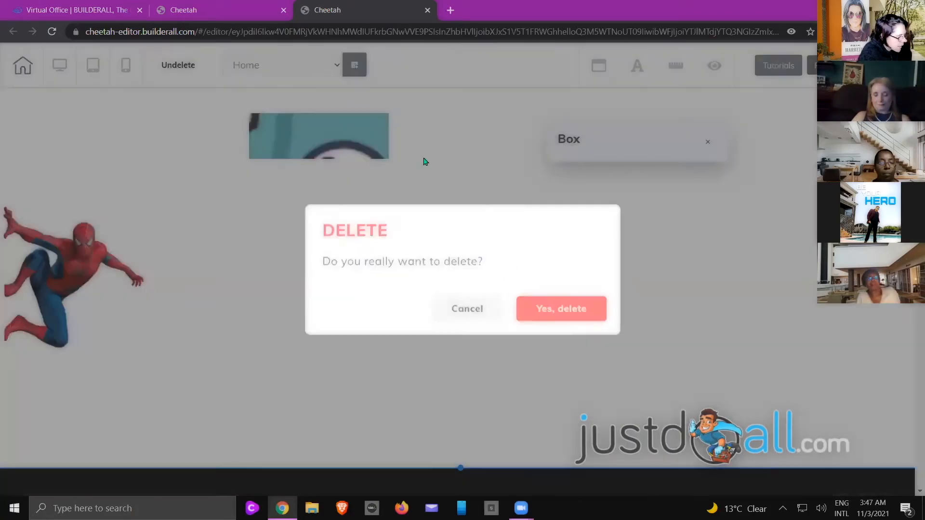
click(380, 147)
click(385, 126)
click(532, 304)
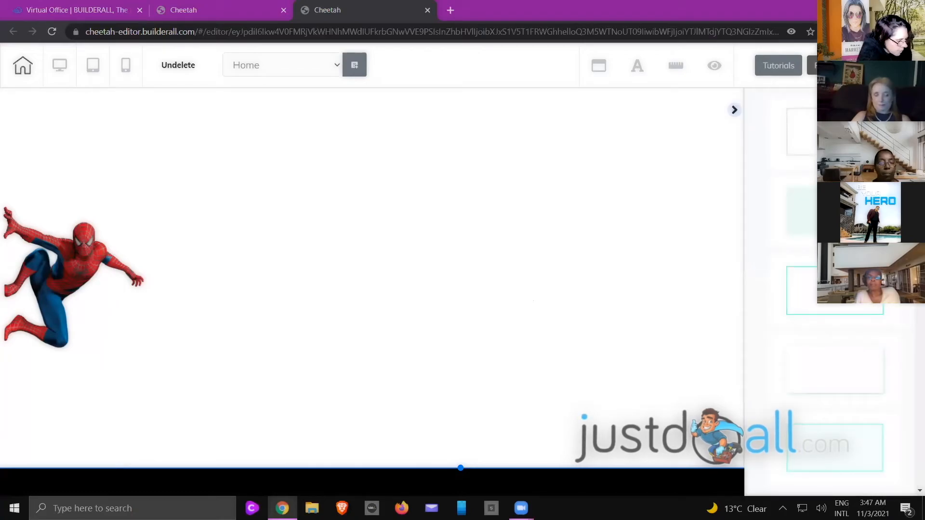
Add a light lavender box in the middle of the white panel and a green Register Now button above it
drag(830, 371, 432, 251)
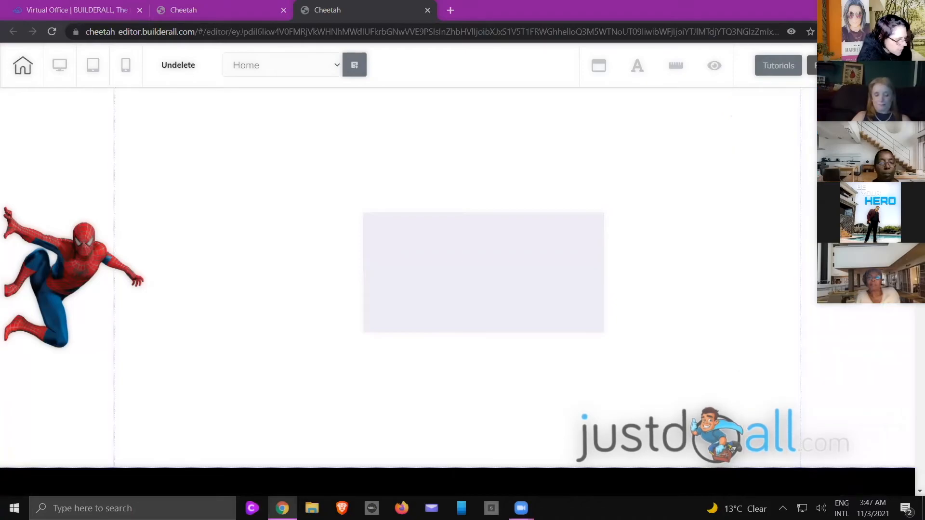
click(771, 200)
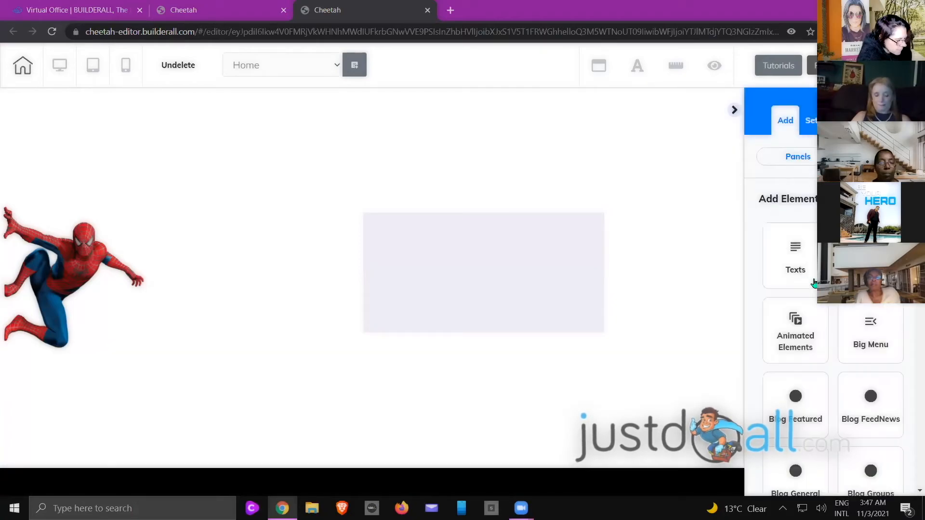
scroll(790, 289, down, 5)
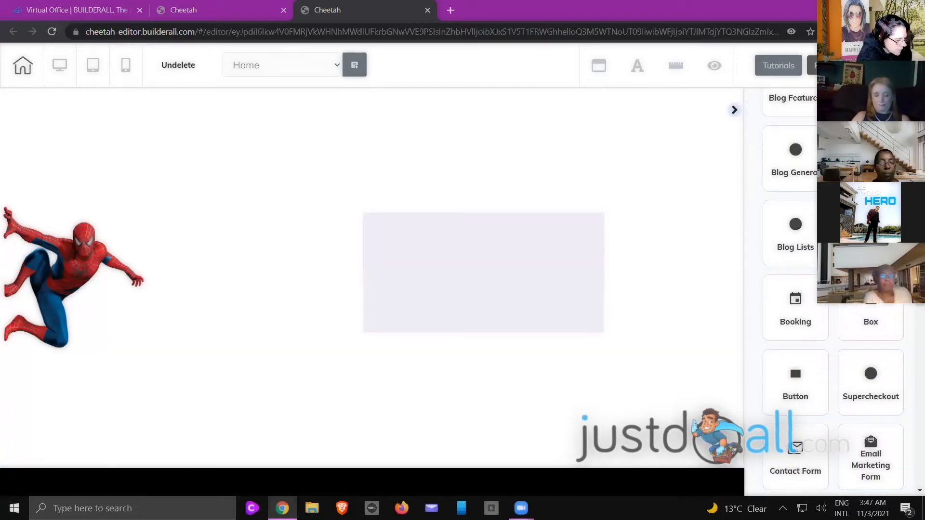
scroll(795, 289, down, 3)
click(796, 260)
drag(626, 215, 568, 128)
click(638, 179)
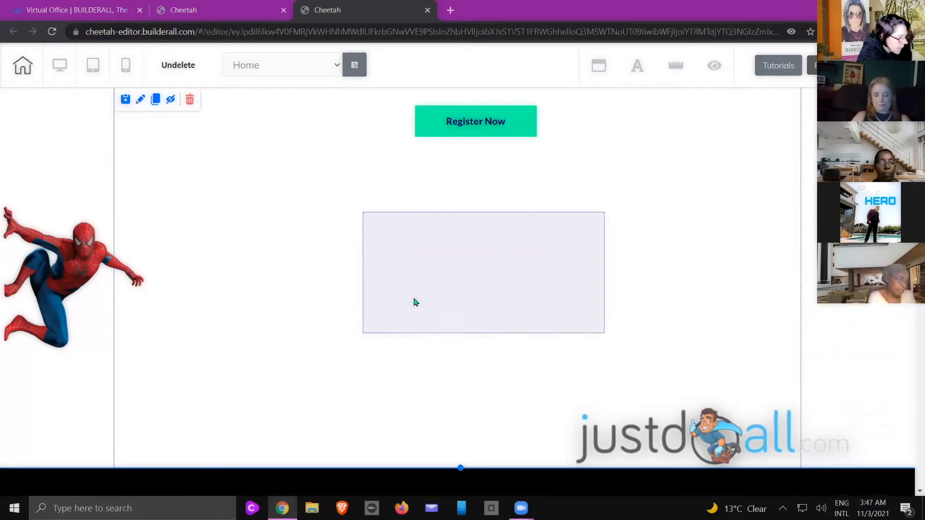
Move the lavender box lower, enlarge the Register Now button, and place it just above the box with their right edges aligned
drag(430, 293, 376, 336)
drag(494, 129, 551, 198)
click(572, 234)
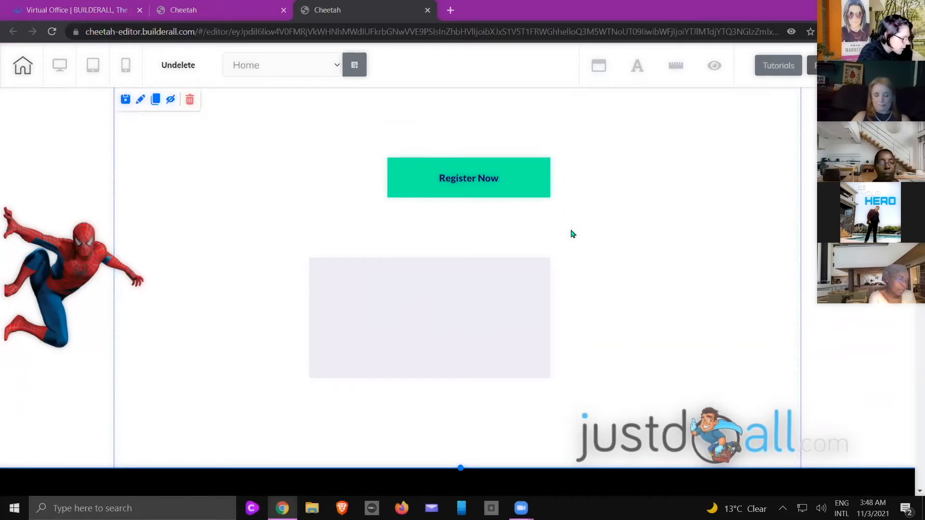
click(519, 188)
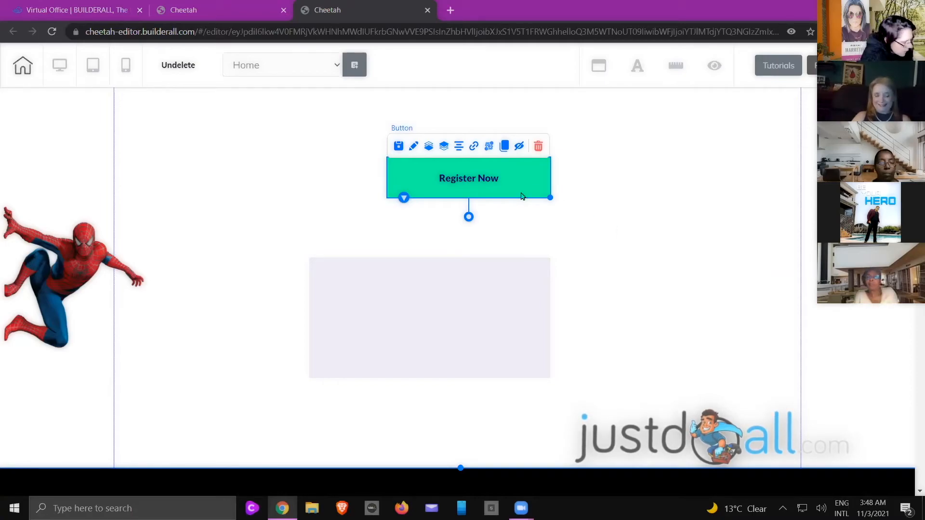
drag(523, 191, 523, 218)
click(640, 249)
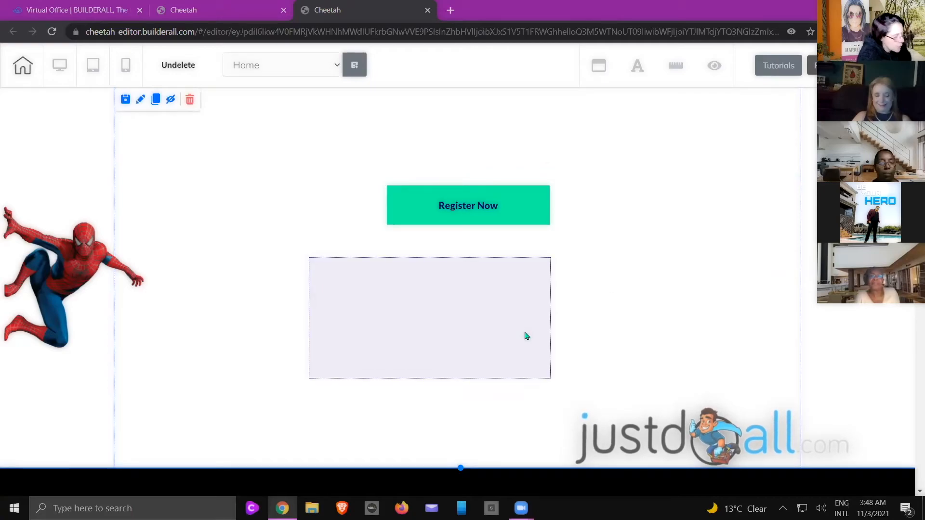
Place the lavender box and the Register Now button side by side, with the box on the left and enlarged
drag(526, 336, 559, 347)
drag(433, 311, 227, 191)
drag(484, 197, 615, 186)
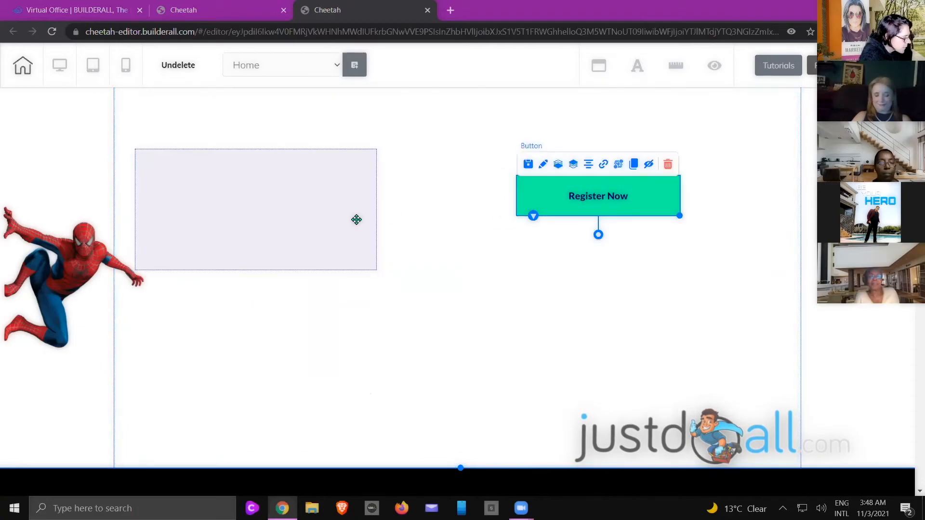
drag(355, 219, 404, 219)
drag(423, 271, 489, 351)
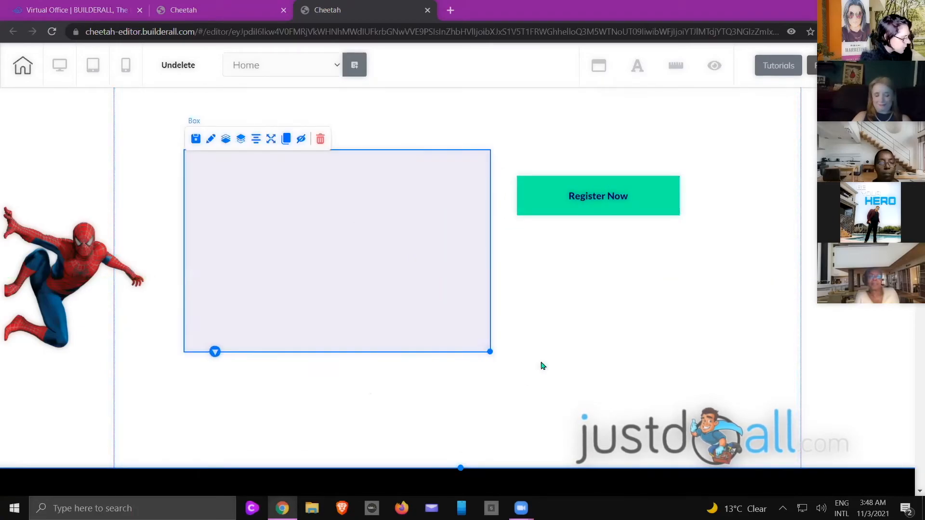
click(541, 366)
Add a Lorem ipsum paragraph and position it inside the lavender box, keeping the box to the left of the button
click(906, 110)
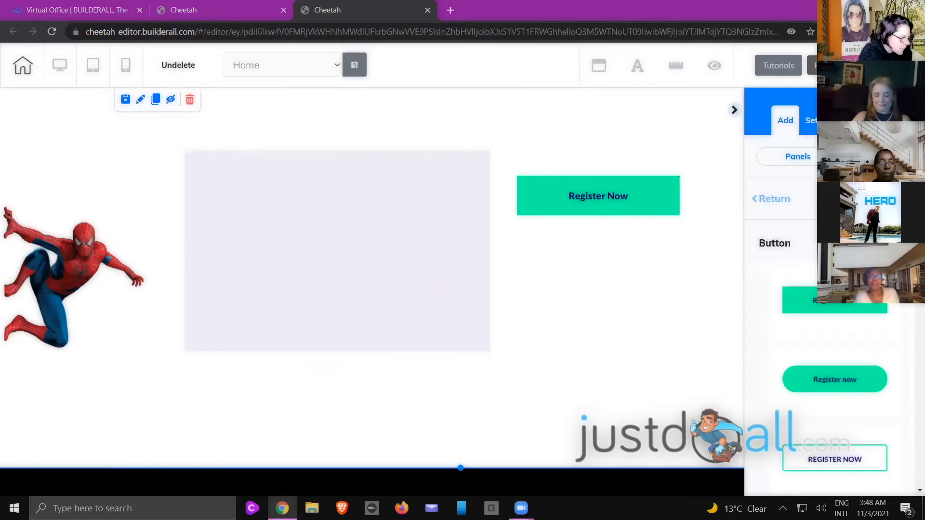
click(780, 204)
click(795, 255)
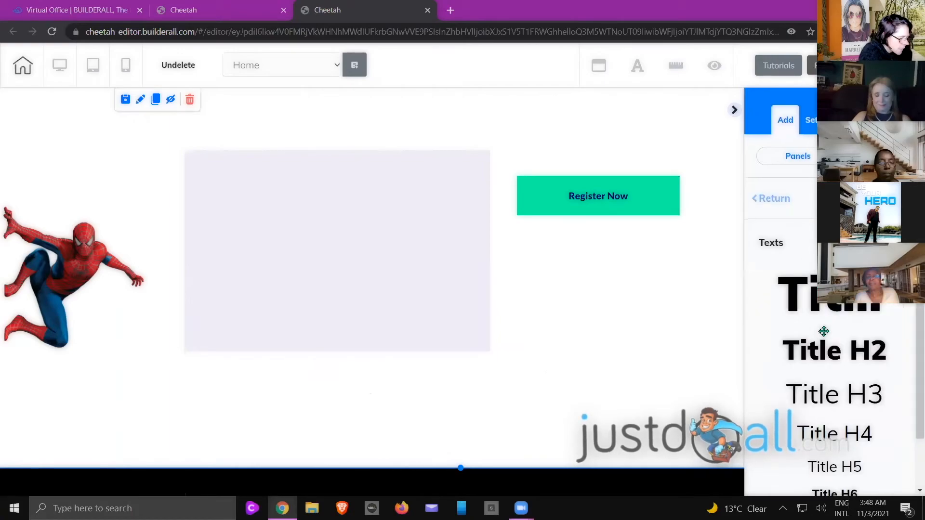
scroll(821, 330, down, 1)
drag(817, 464, 357, 282)
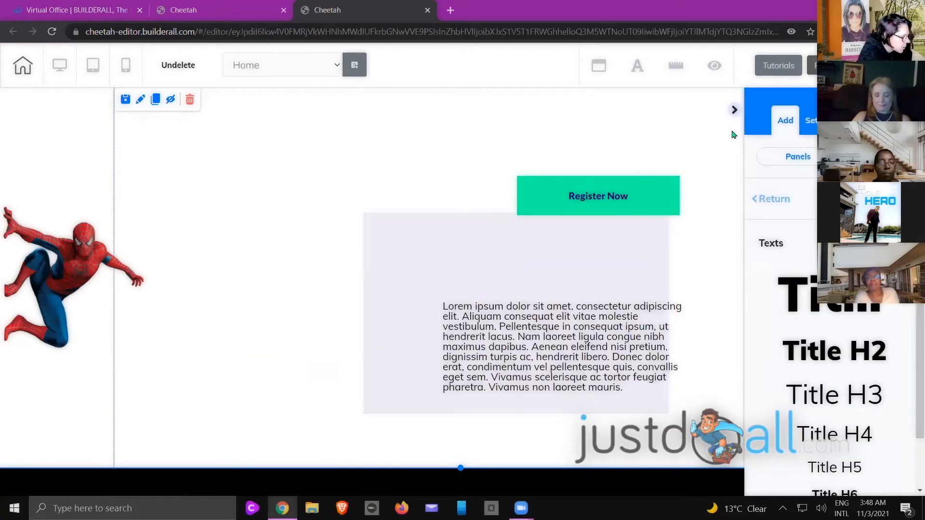
drag(445, 274, 279, 182)
drag(322, 285, 251, 243)
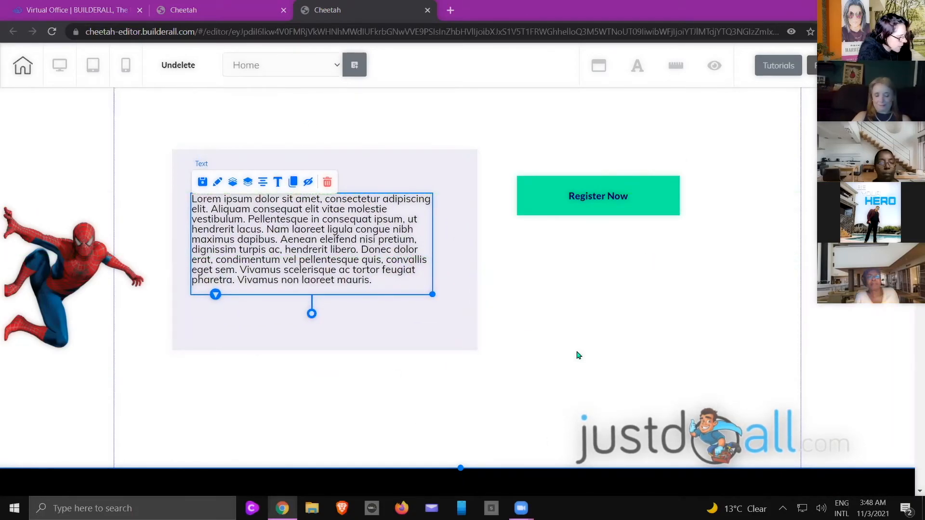
Widen the lavender box until it extends behind the Register Now button
click(472, 350)
drag(475, 349, 726, 343)
click(508, 405)
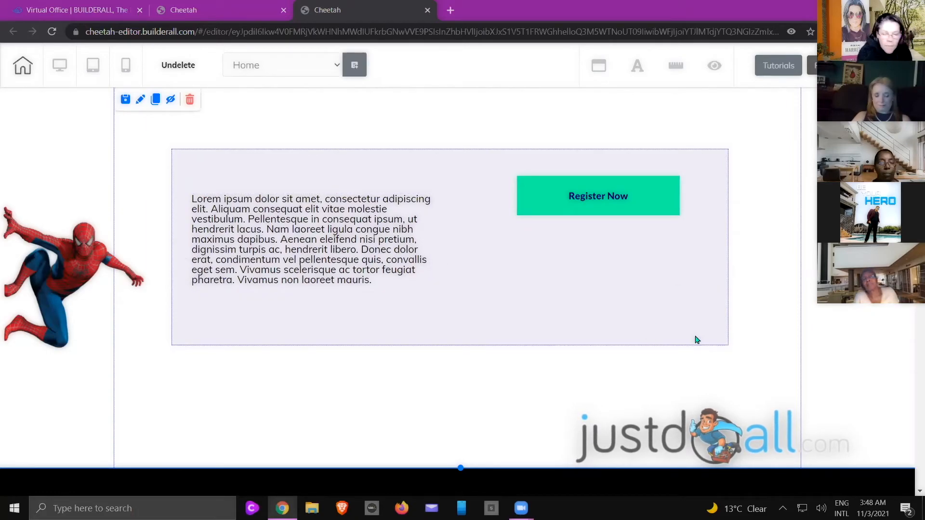
click(451, 304)
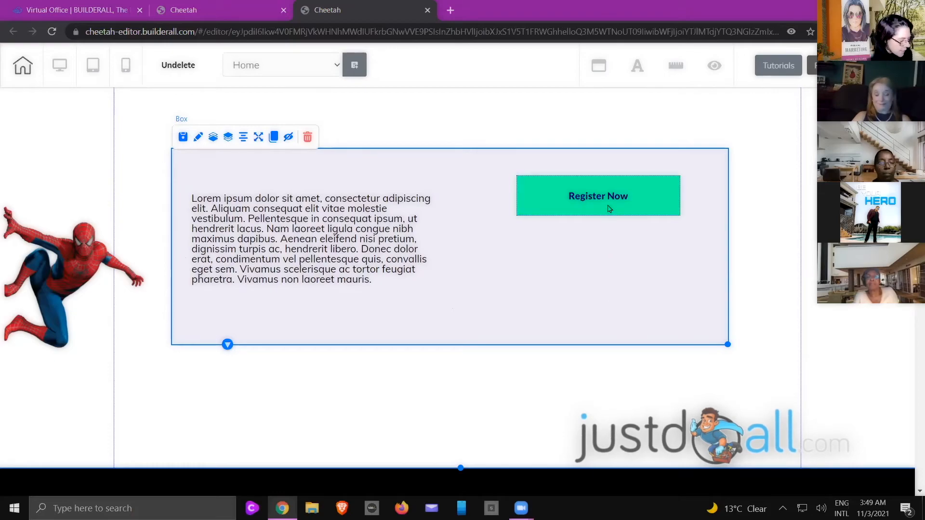
Move the Register Now button below the lavender box and shift the box, with its paragraph, higher in the panel
drag(605, 201, 578, 398)
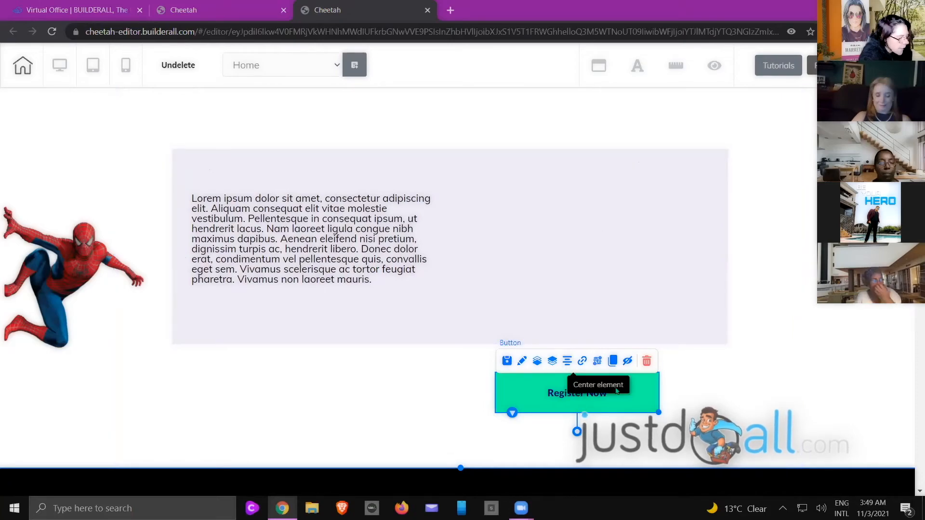
key(ctrl+a)
mouse_move(653, 400)
mouse_down()
mouse_move(671, 281)
mouse_move(665, 222)
mouse_move(656, 385)
mouse_move(666, 400)
mouse_up()
drag(633, 253, 593, 186)
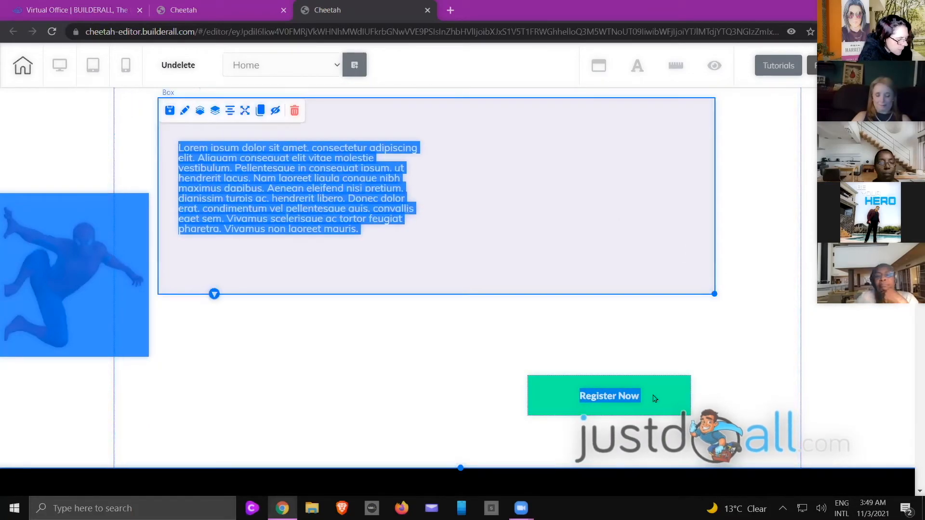
drag(654, 396, 694, 364)
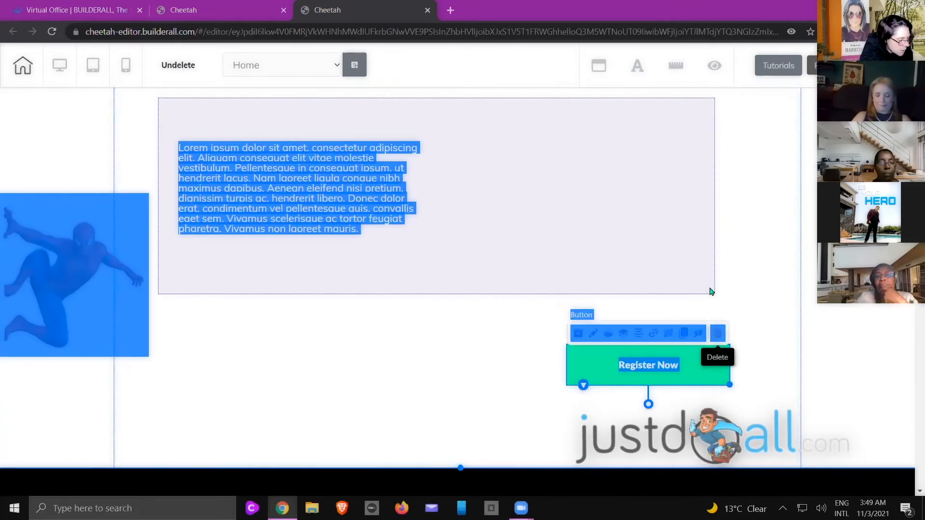
Shrink the lavender box closer around its paragraph and delete the box together with the text
drag(714, 294, 487, 353)
click(321, 152)
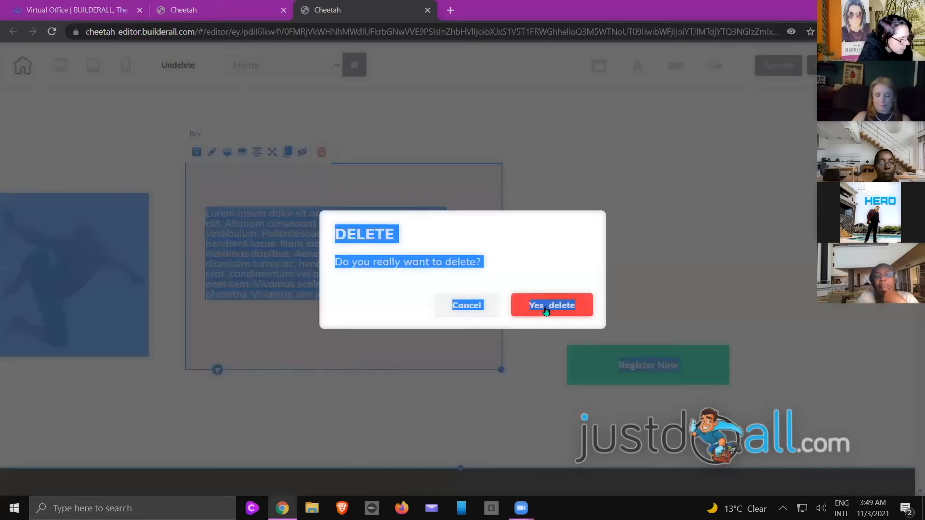
click(546, 311)
Move the Register Now button higher and bring the Spider-Man image from the page border into the panel beside it
drag(610, 347, 570, 246)
click(122, 266)
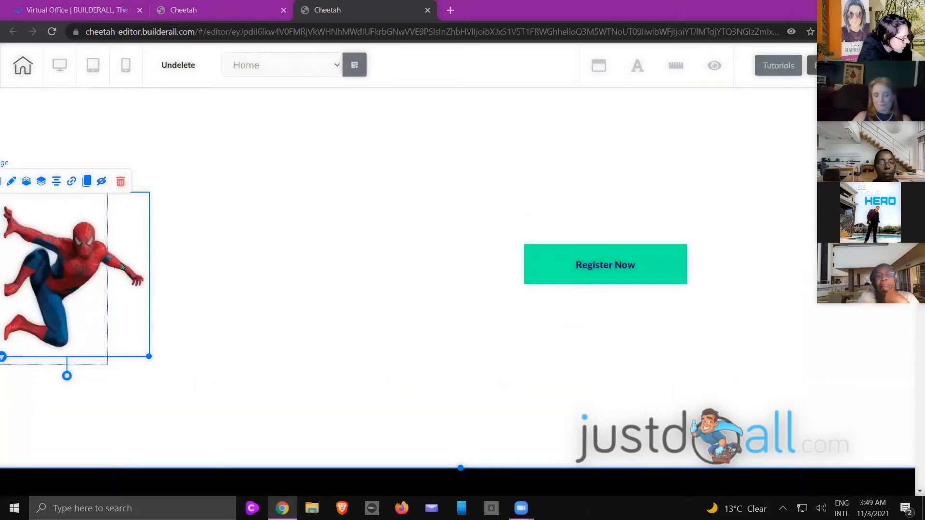
drag(122, 266, 346, 217)
drag(409, 303, 414, 310)
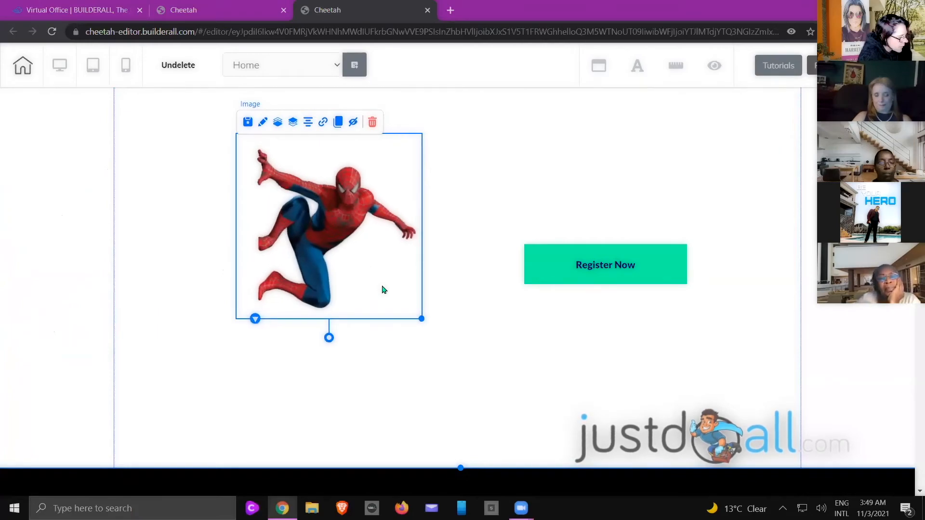
Enlarge the Spider-Man image until it nearly fills the panel's height, moving the Register Now button out past the panel's right guide
drag(447, 346, 498, 395)
drag(461, 361, 412, 319)
drag(451, 354, 496, 399)
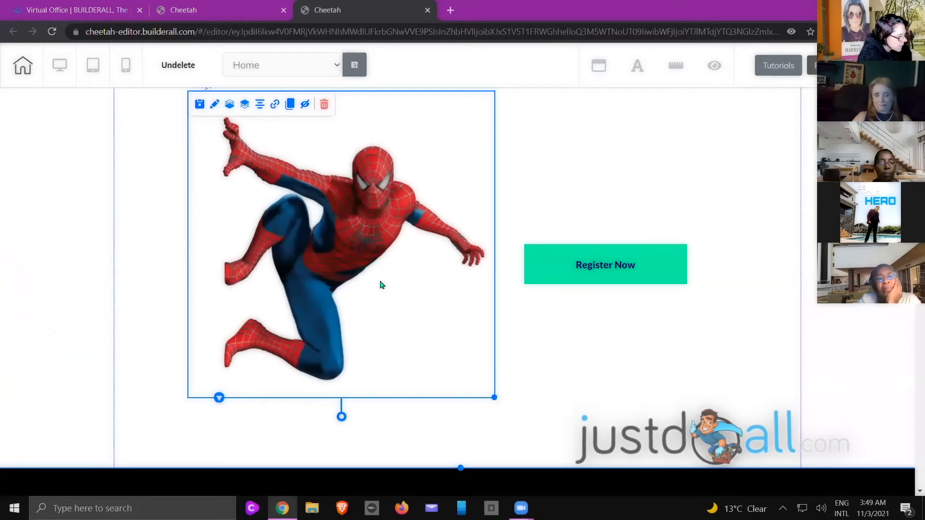
drag(613, 273, 819, 260)
mouse_move(439, 289)
mouse_down()
mouse_move(429, 275)
mouse_move(435, 284)
mouse_up()
drag(488, 396, 573, 463)
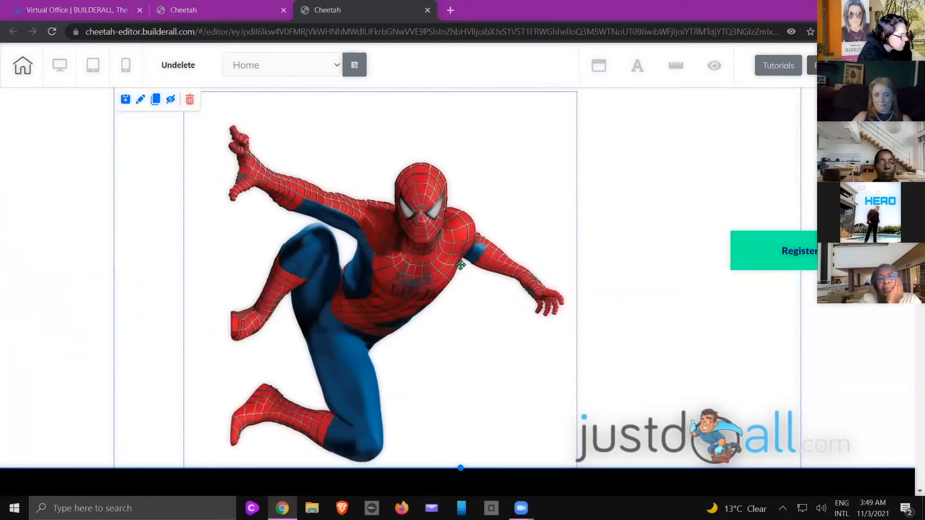
Place the Register Now button over the lower right of the Spider-Man image and test whether they move together
drag(800, 253, 681, 255)
drag(359, 243, 355, 214)
drag(658, 251, 422, 307)
drag(255, 258, 344, 224)
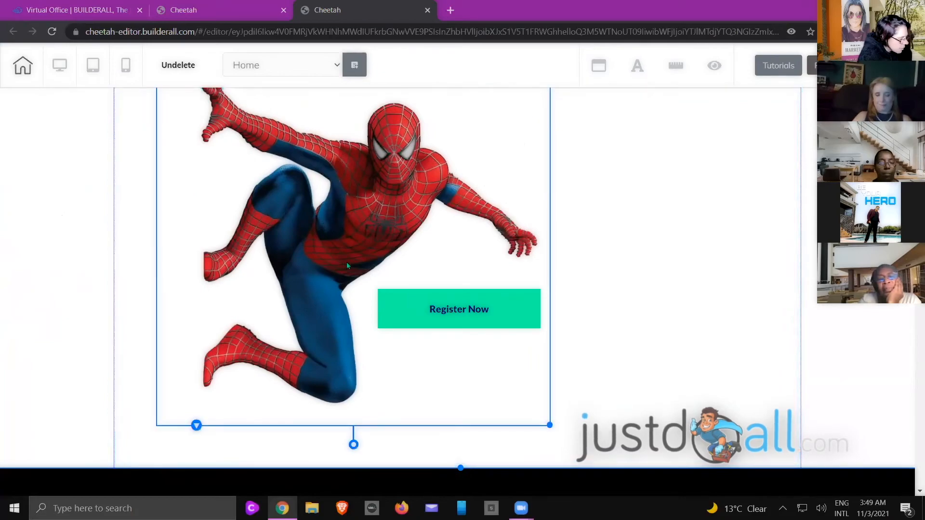
drag(346, 262, 349, 306)
drag(453, 310, 450, 260)
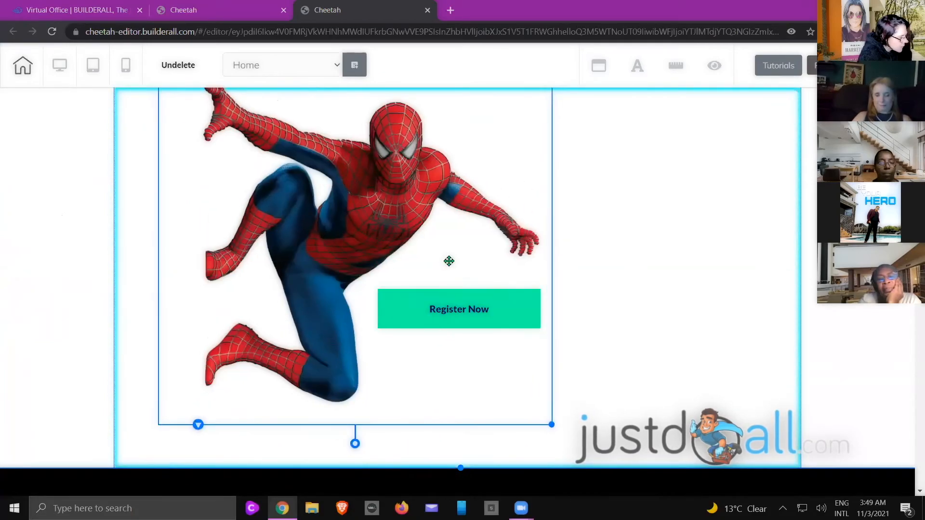
drag(479, 305, 481, 325)
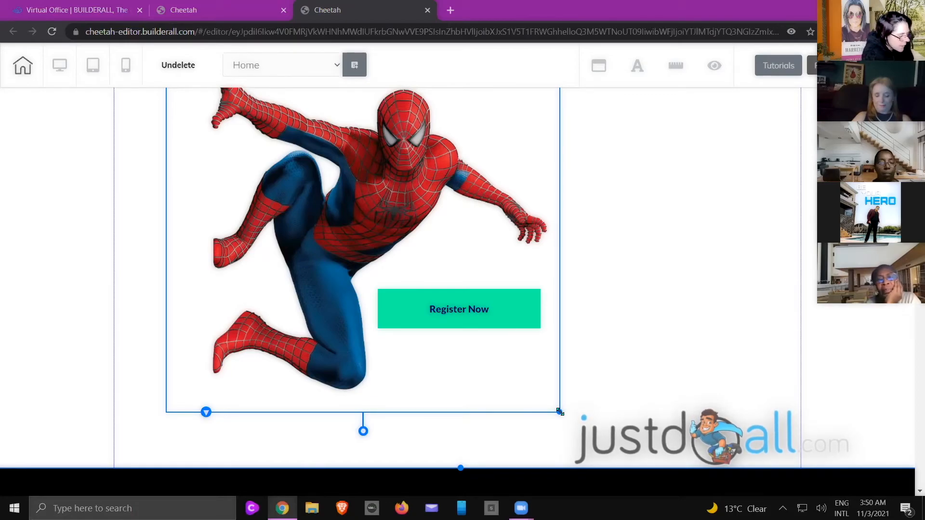
Reposition the Spider-Man image along the panel's left guide, taking the Register Now button off it and back over its lower right area
drag(488, 388, 416, 306)
drag(349, 344, 395, 441)
drag(444, 322, 401, 399)
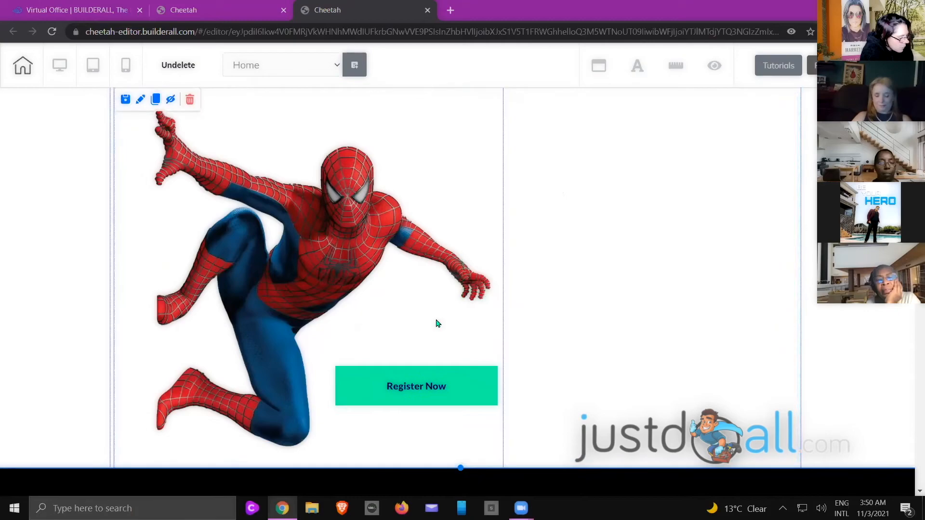
drag(424, 306, 372, 277)
drag(478, 388, 765, 329)
drag(380, 305, 405, 328)
drag(641, 323, 396, 383)
click(326, 220)
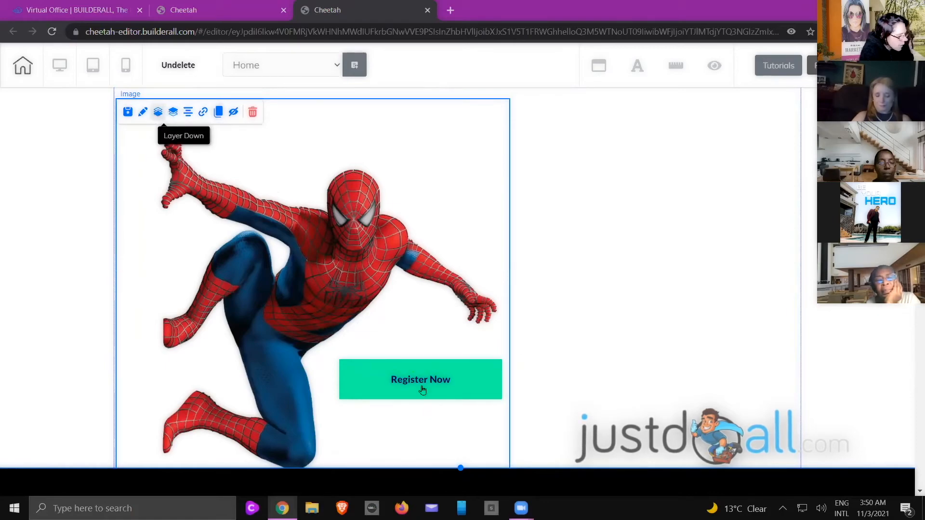
click(671, 376)
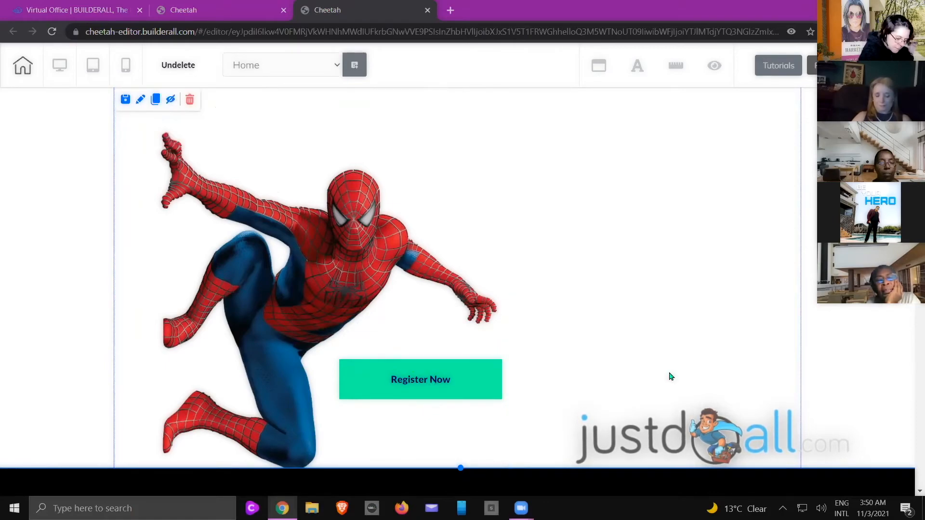
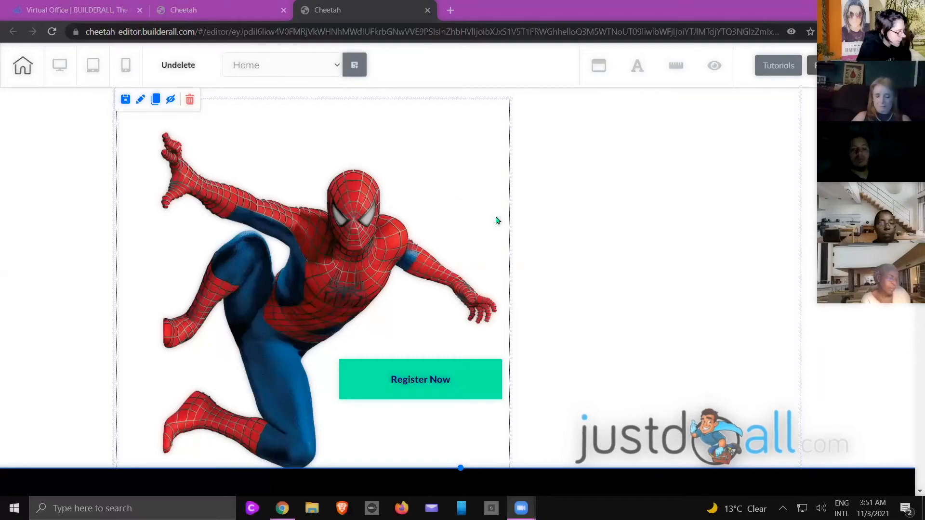
Delete the Spider-Man image and the Register Now button from the panel
click(252, 112)
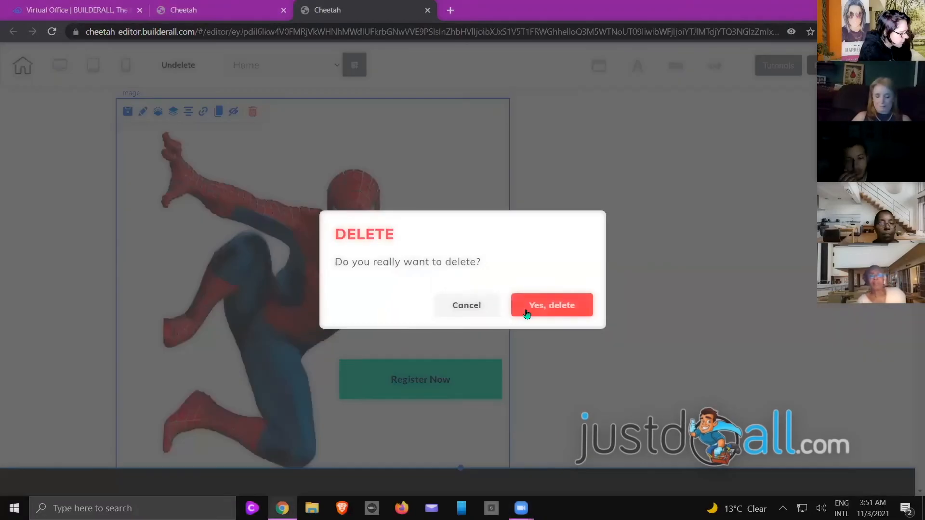
click(577, 310)
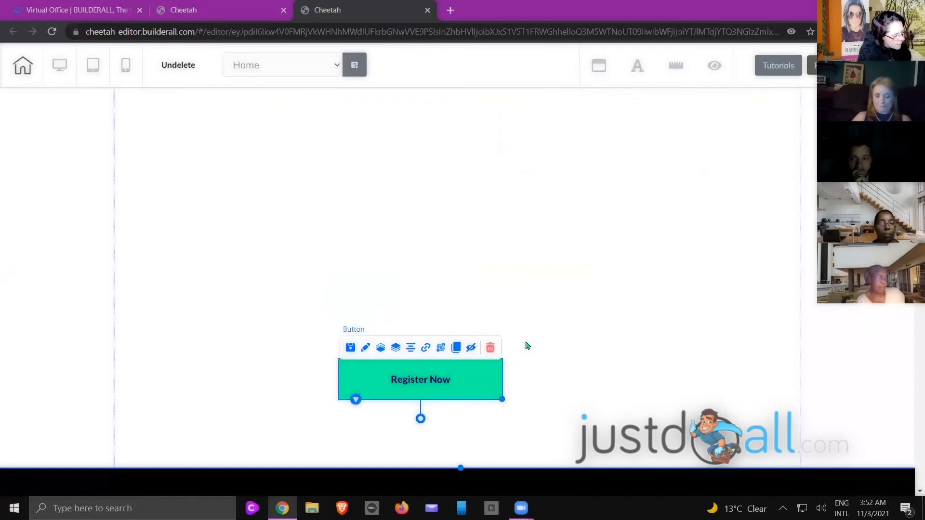
click(491, 348)
click(560, 316)
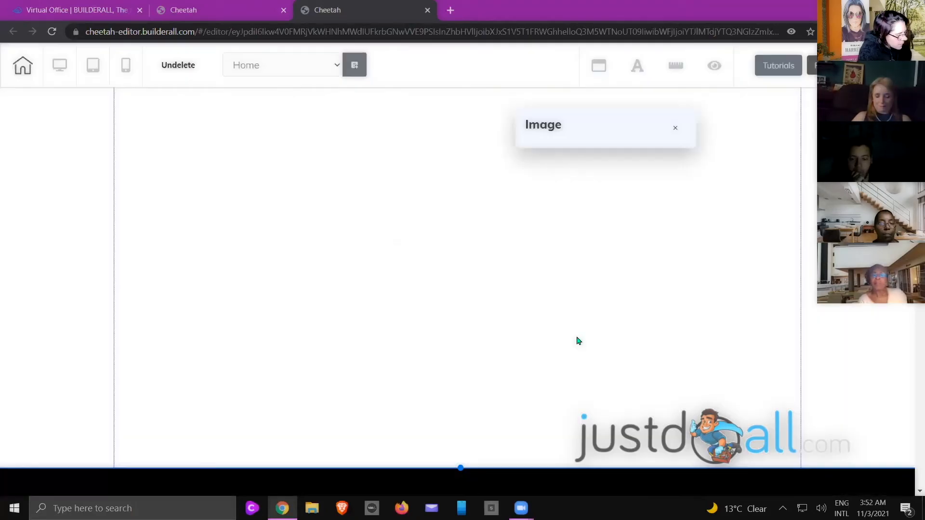
Delete the leftover box at the page's left edge and the black panel below
click(104, 244)
click(135, 165)
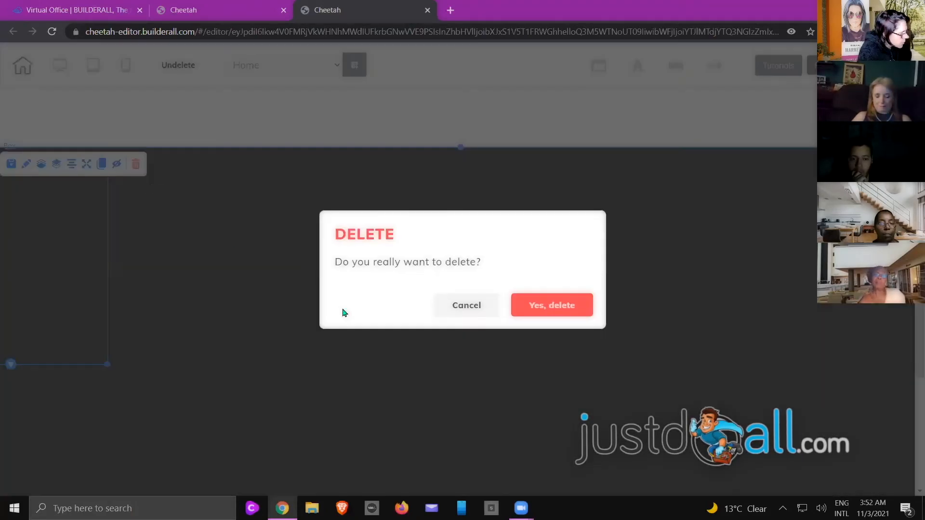
click(563, 317)
click(288, 258)
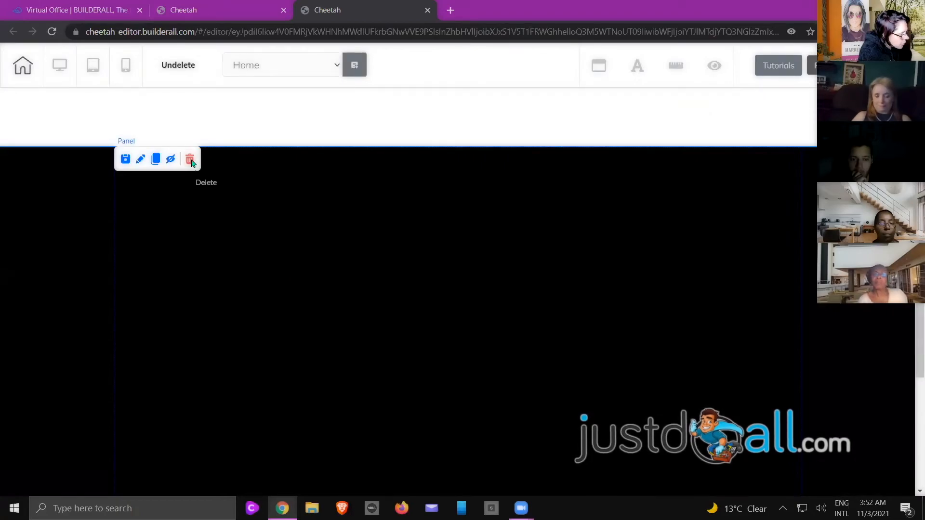
click(190, 159)
click(554, 308)
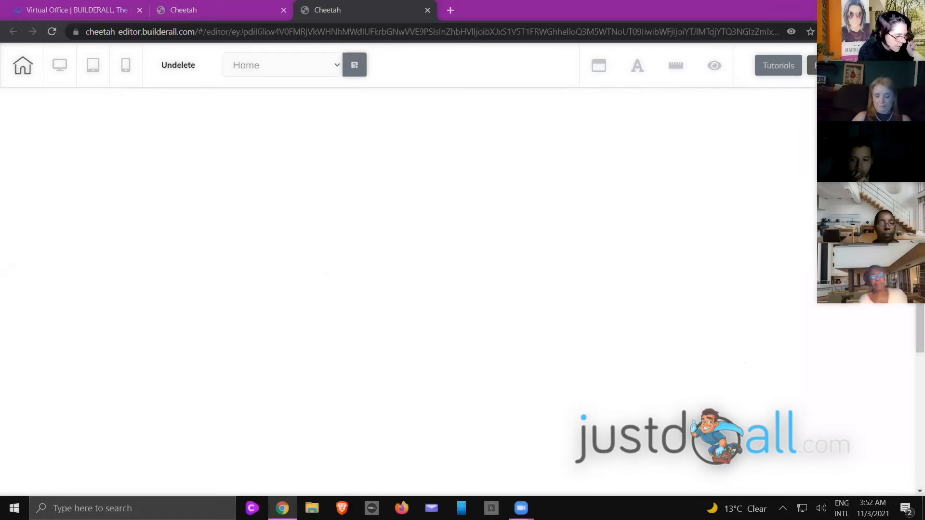
Add a Title H2 text element and place it near the middle of the empty panel
click(905, 110)
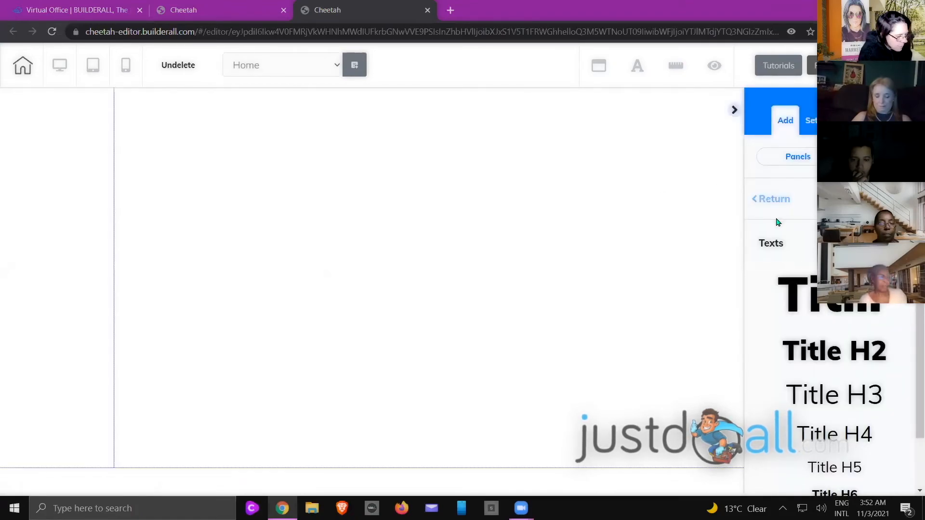
click(781, 198)
click(784, 126)
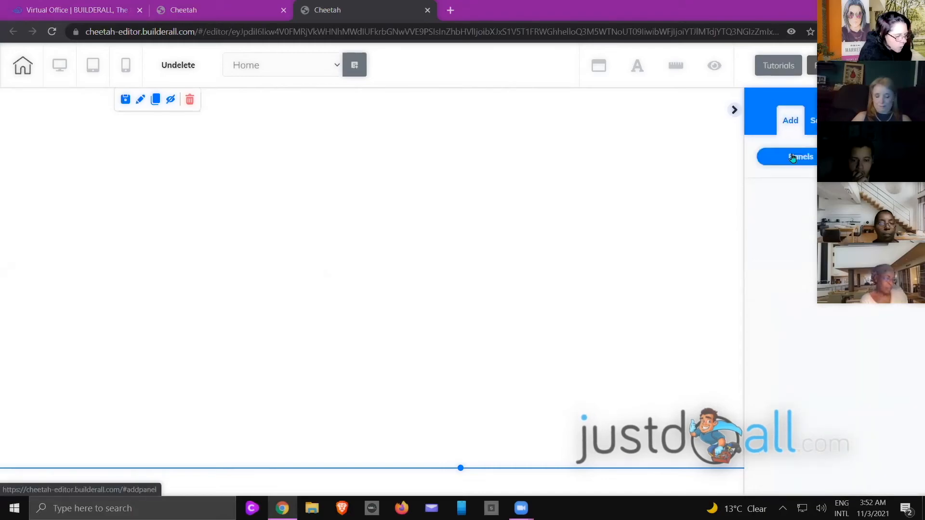
scroll(862, 313, down, 5)
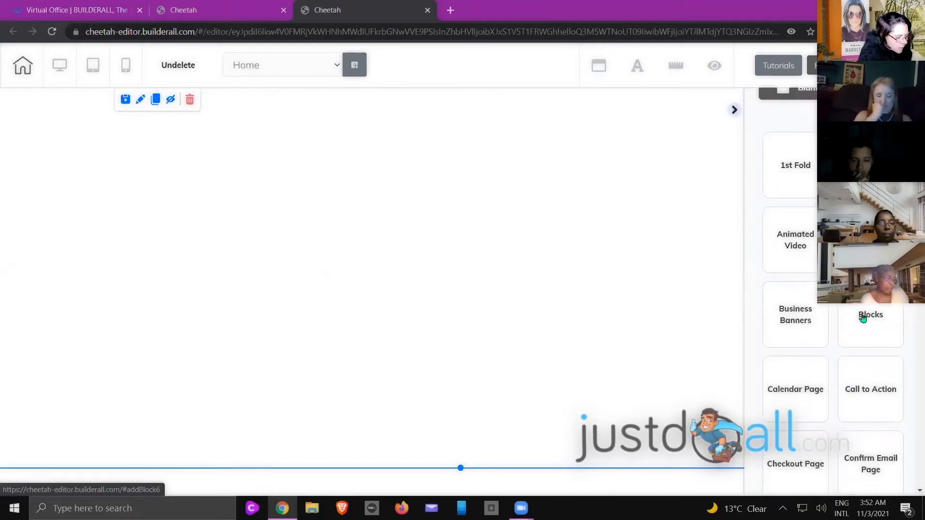
scroll(864, 308, up, 5)
click(867, 156)
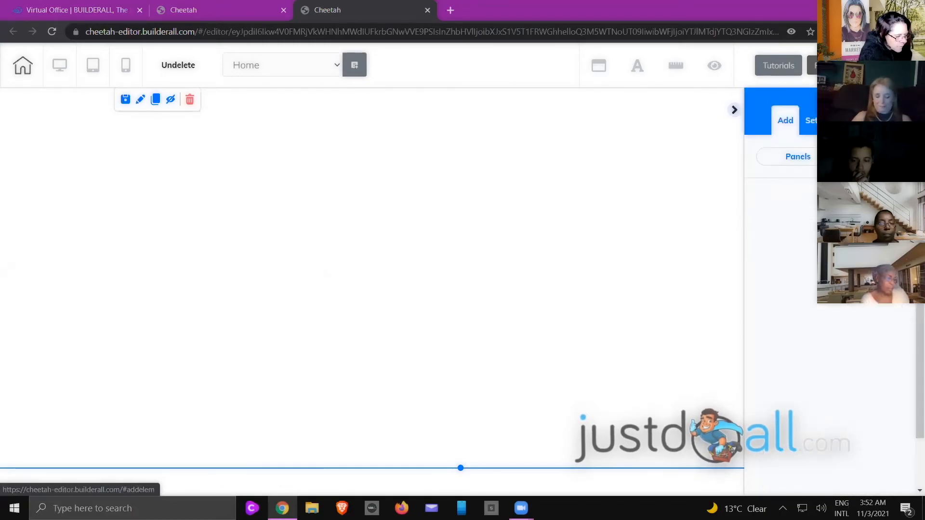
scroll(862, 174, down, 2)
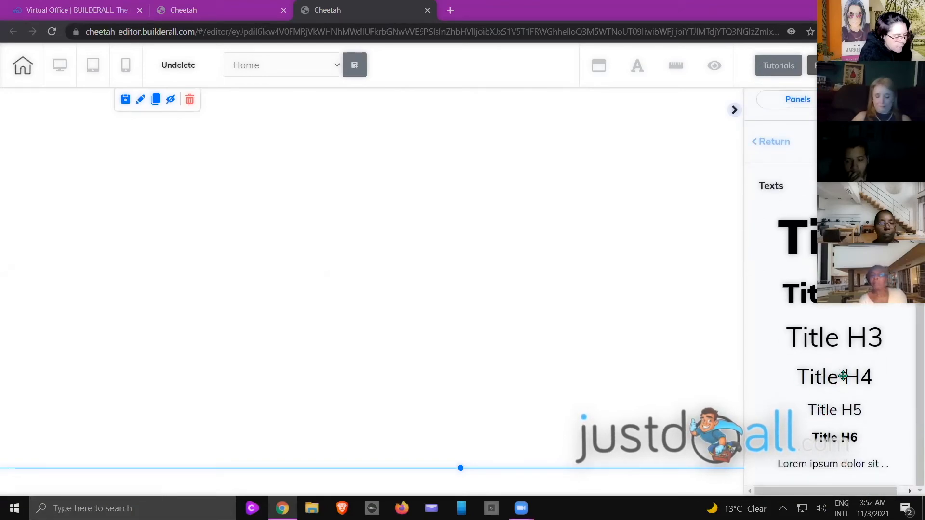
drag(810, 307, 540, 217)
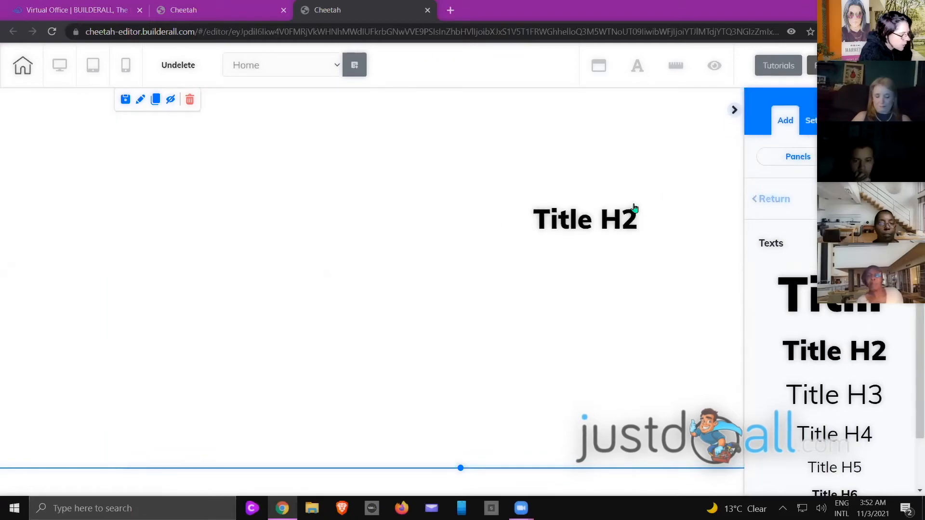
drag(597, 223, 378, 234)
Replace the heading's text with IRON-MAN
double_click(507, 253)
text(B)
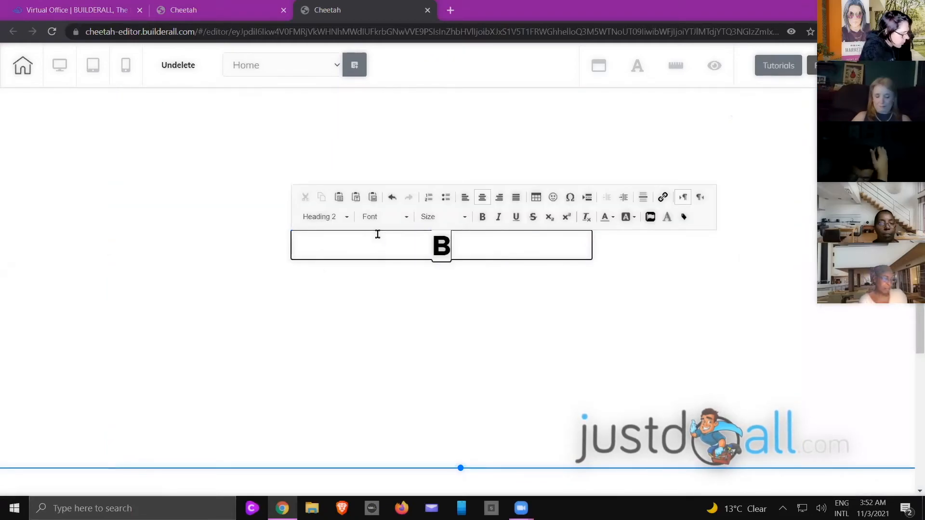
key(BackSpace)
text(IRONMAN)
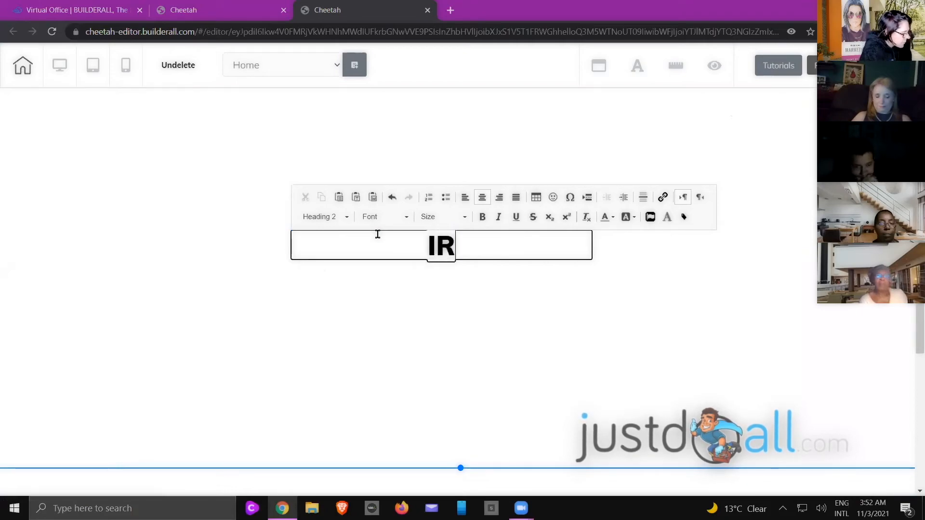
key(BackSpace)
key(BackSpace)
key(BackSpace)
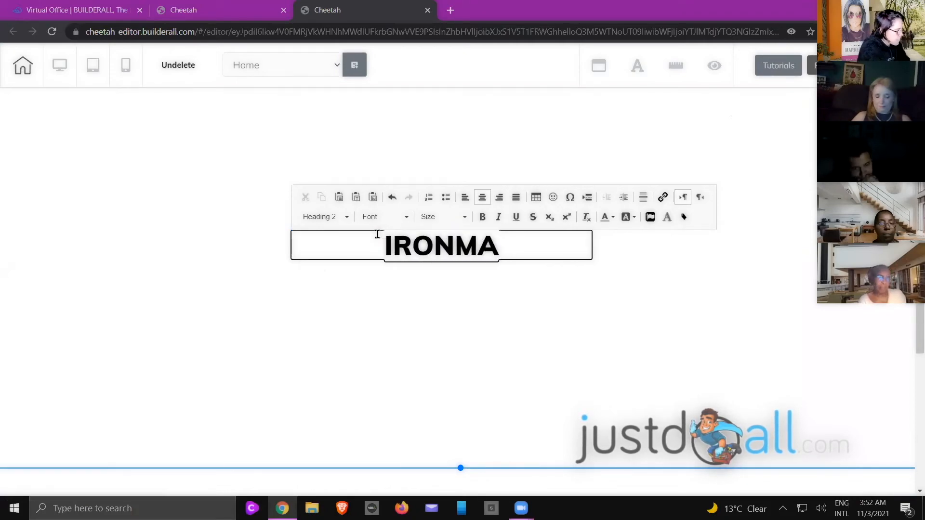
text(-MAN)
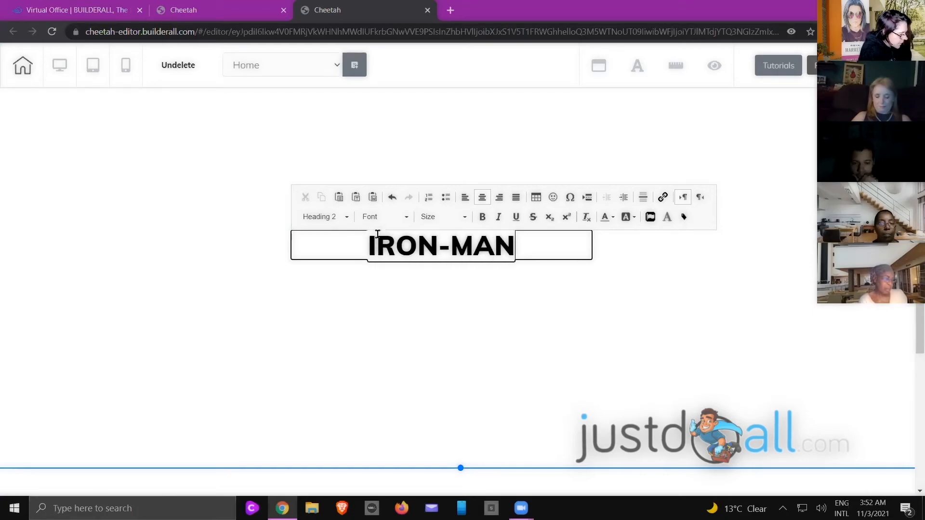
click(579, 257)
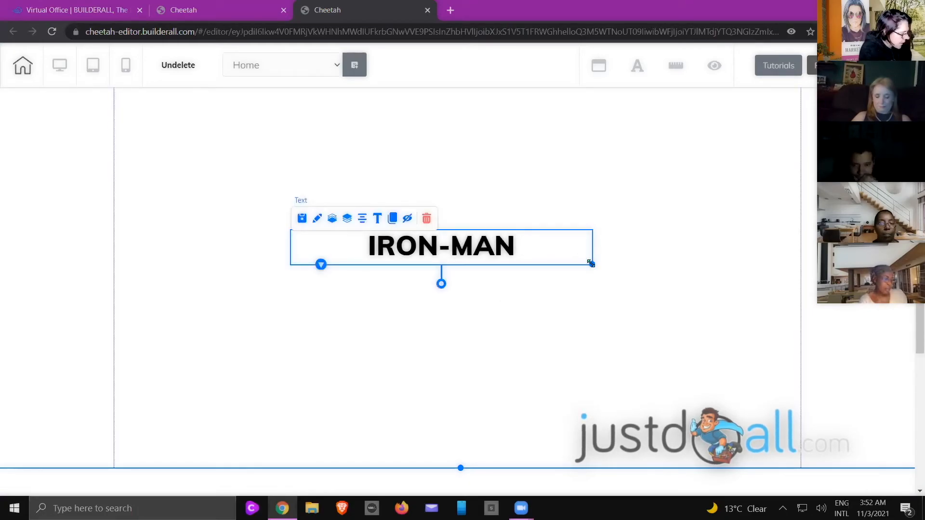
Narrow the IRON-MAN heading's text box and center it horizontally in the panel
drag(591, 264, 465, 268)
click(455, 276)
drag(408, 242, 484, 258)
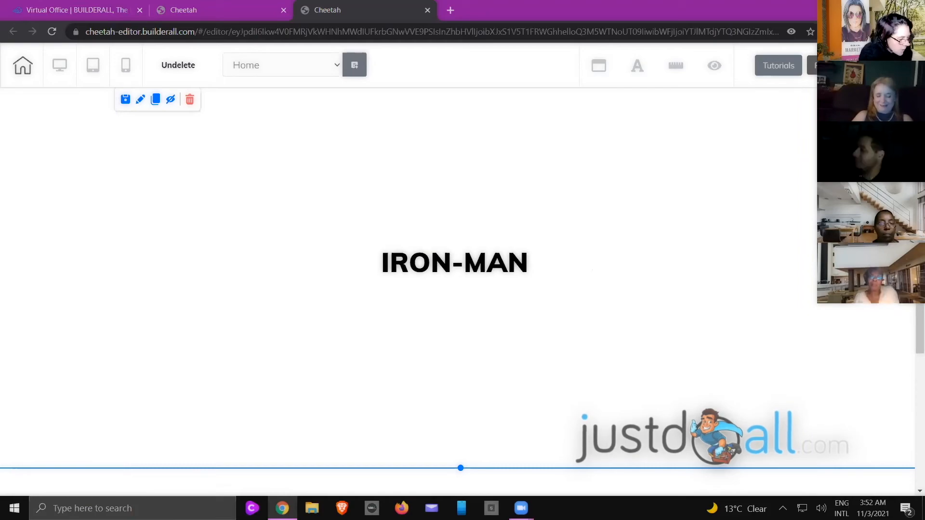
Add two horizontal placeholder images side by side below the IRON-MAN heading
click(770, 200)
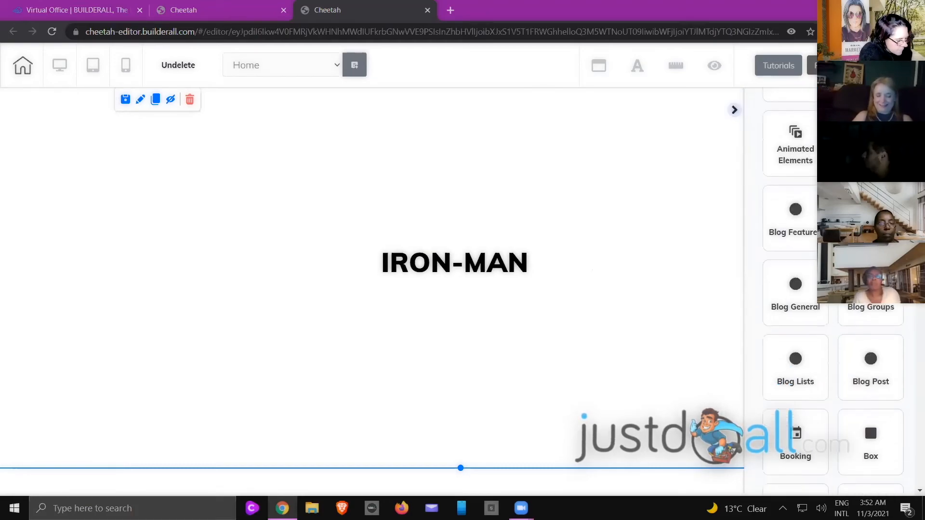
scroll(846, 333, down, 8)
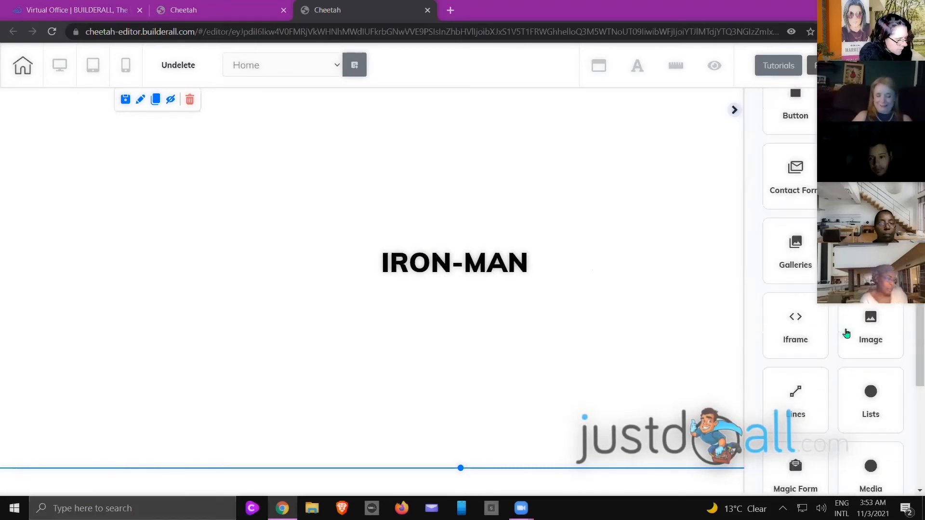
click(846, 332)
drag(834, 368, 358, 345)
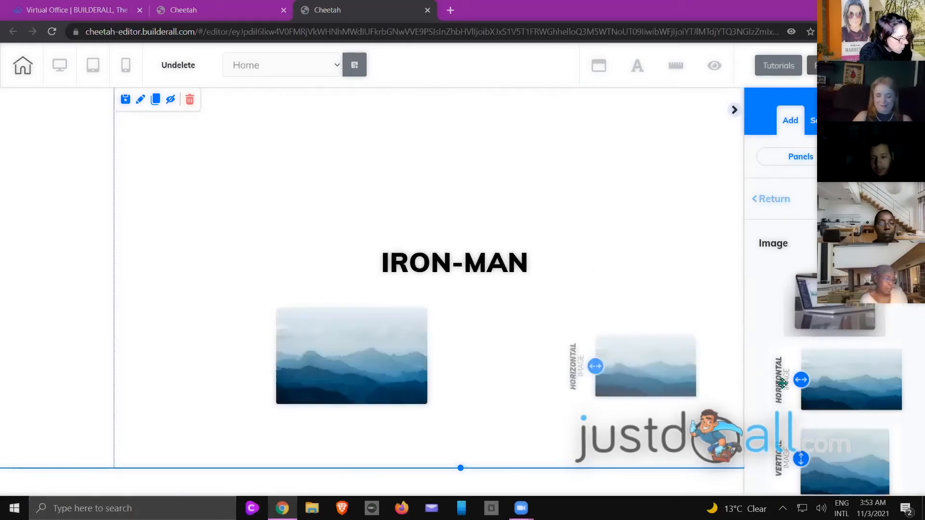
drag(844, 382, 551, 357)
Open the general settings of the left placeholder image and bring up the image library to change its picture
double_click(367, 351)
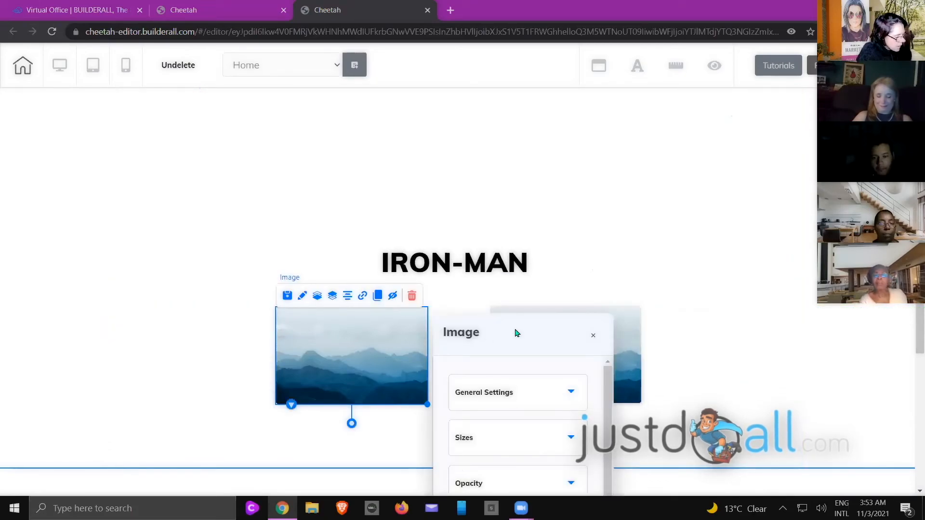
drag(514, 331, 692, 125)
click(686, 192)
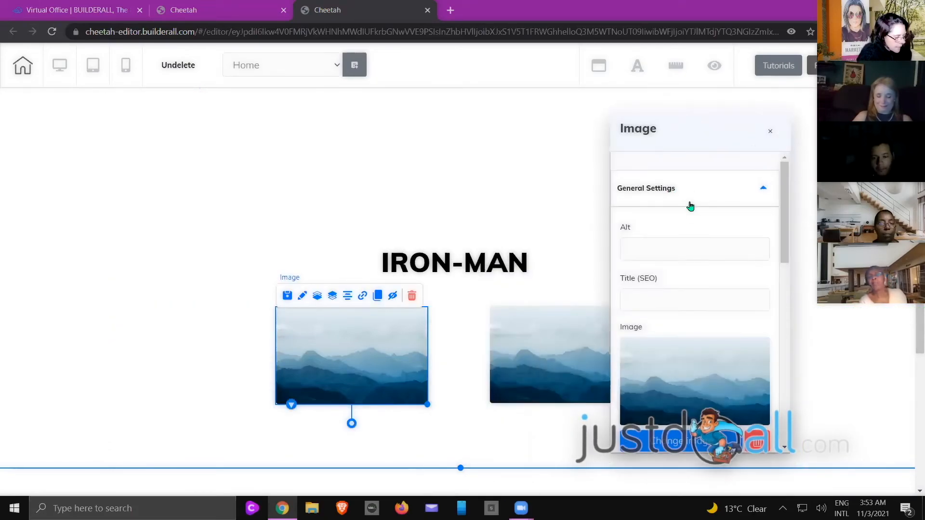
scroll(692, 218, down, 2)
scroll(691, 218, down, 1)
click(689, 277)
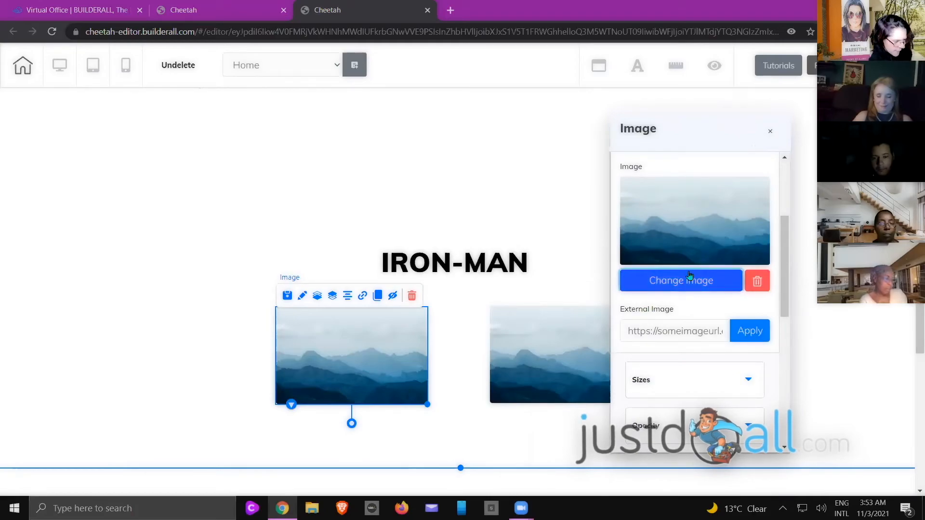
Replace the left placeholder with the portrait superhero image named 2 from the user files
scroll(698, 273, down, 6)
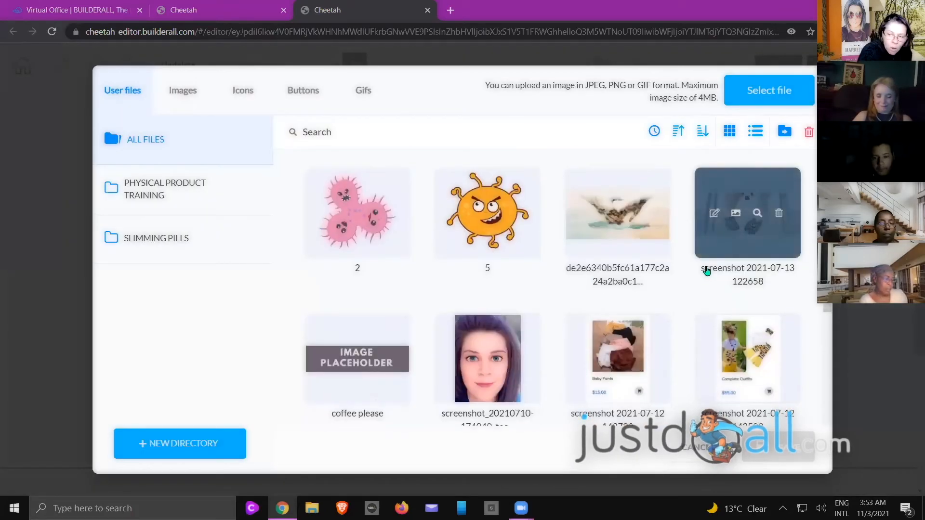
scroll(703, 277, down, 10)
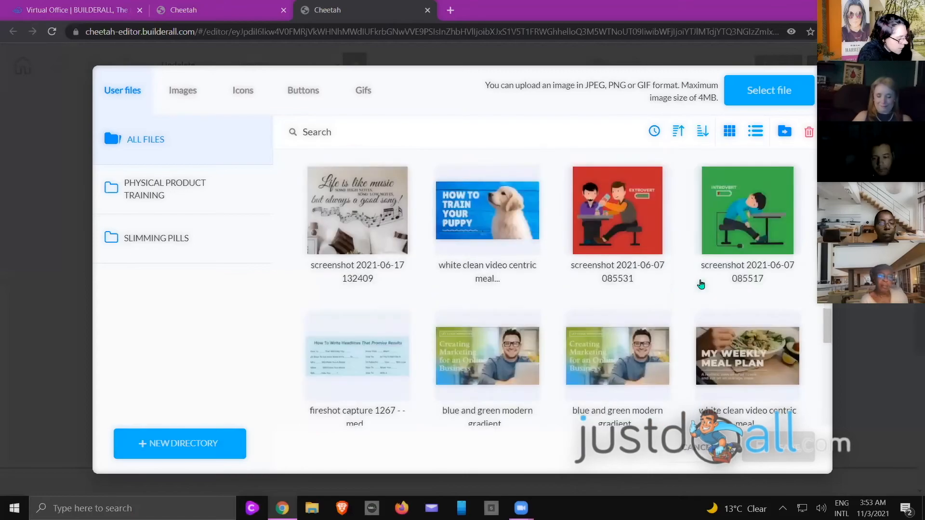
scroll(701, 284, down, 10)
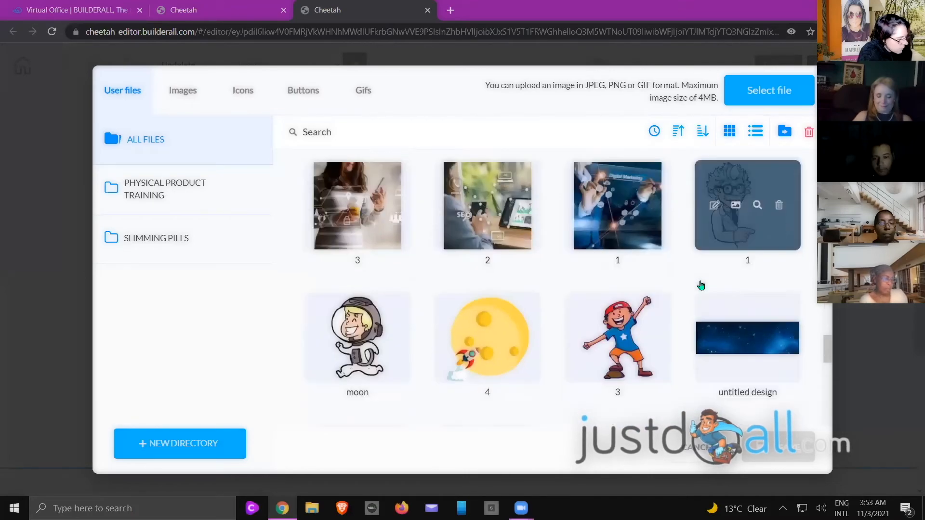
scroll(701, 285, down, 8)
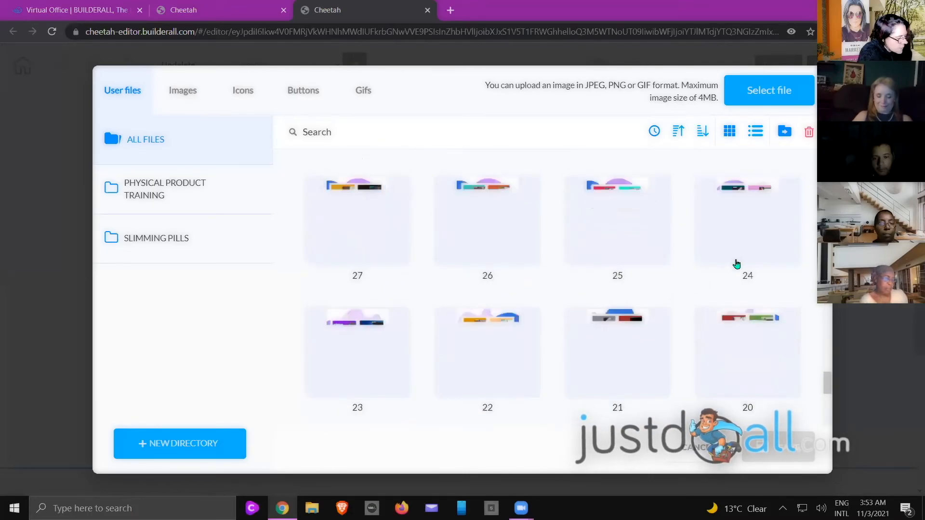
scroll(734, 266, down, 4)
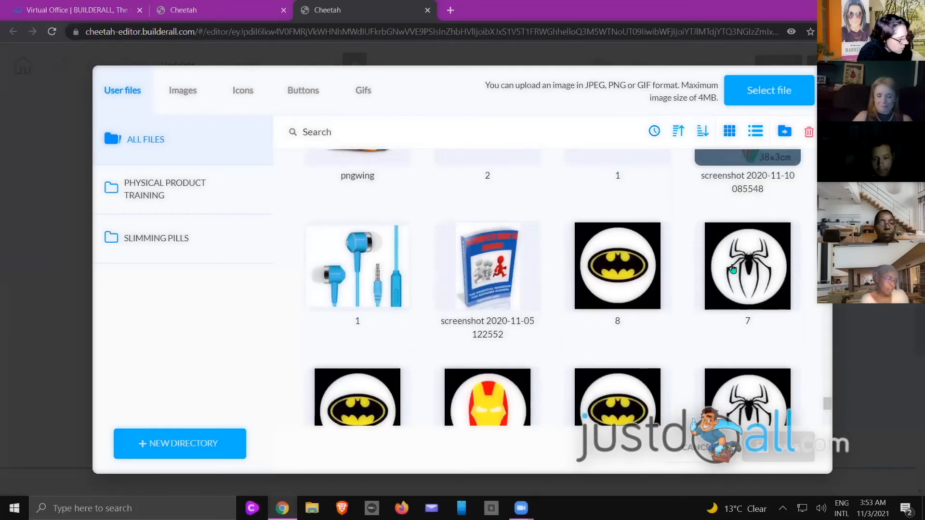
scroll(732, 269, down, 2)
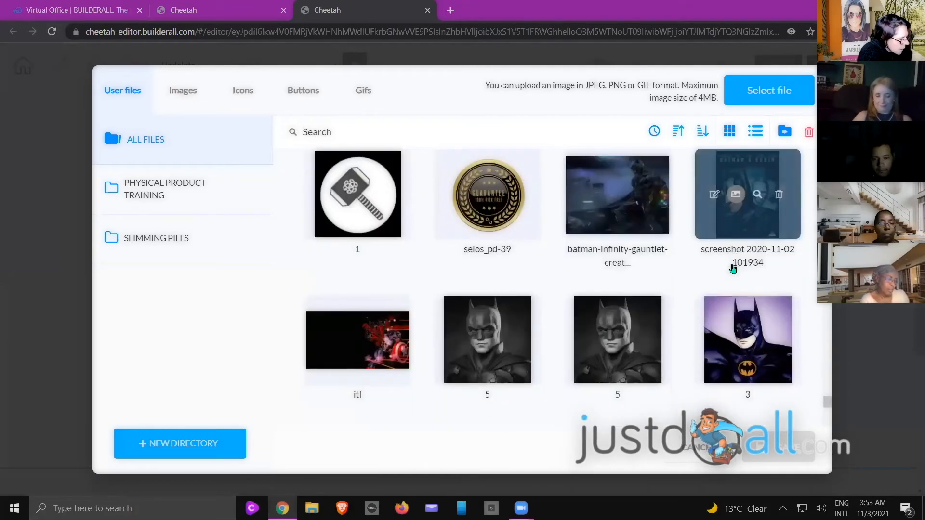
scroll(731, 268, down, 3)
scroll(732, 268, down, 5)
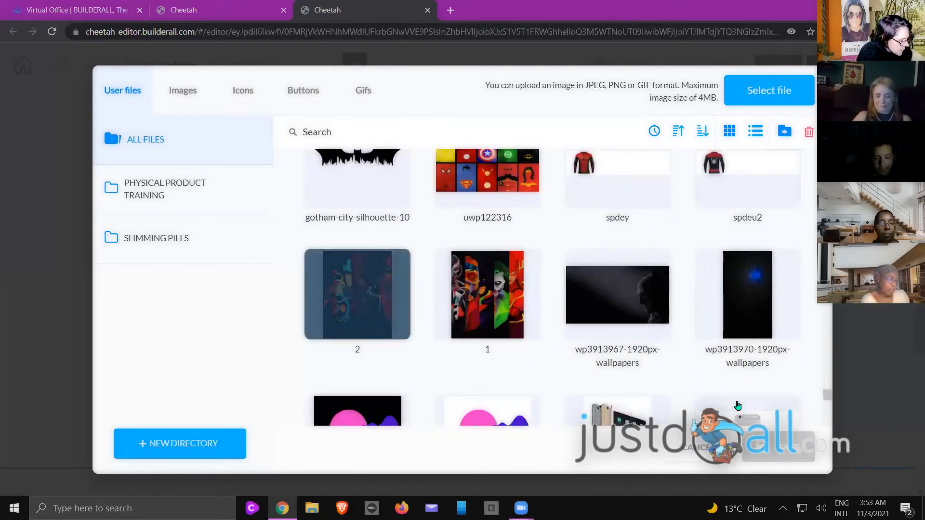
click(337, 313)
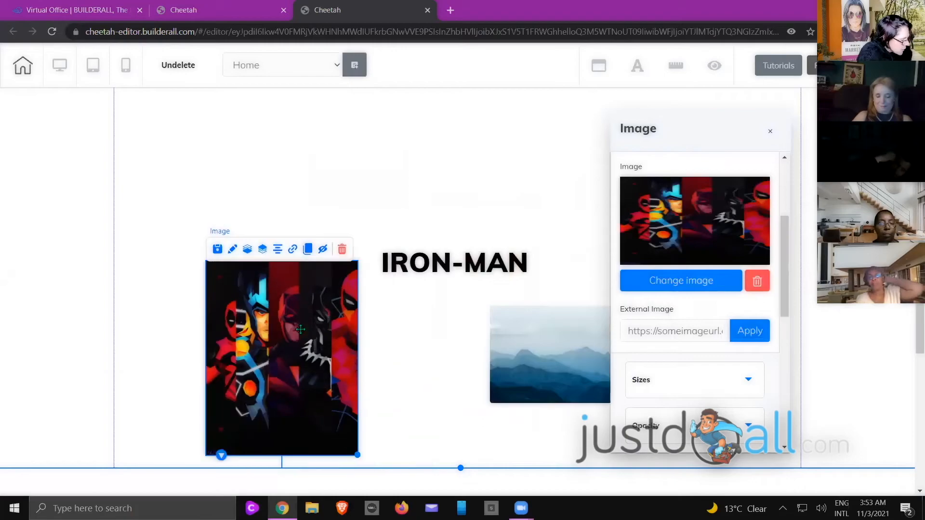
drag(301, 329, 298, 328)
Replace the right placeholder with the superhero image named 1 from the user files and close the image settings
double_click(551, 351)
drag(629, 333, 718, 119)
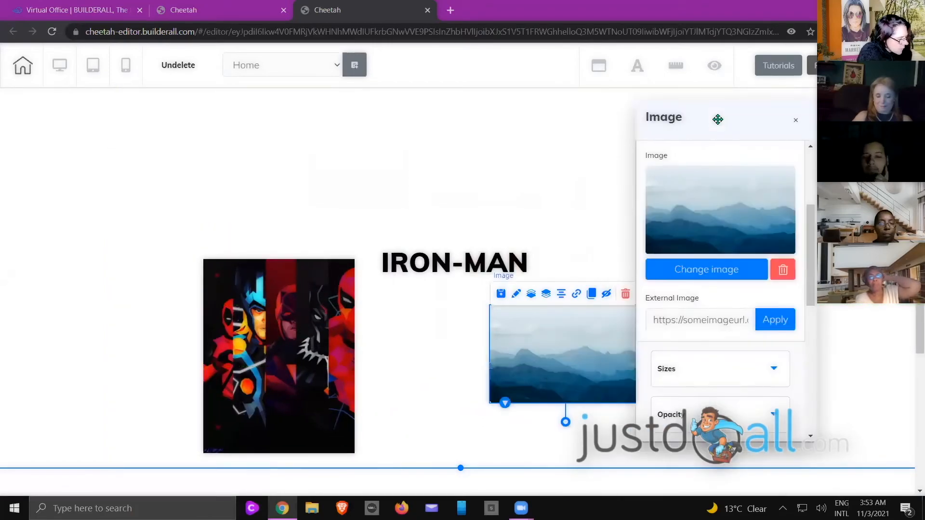
click(703, 270)
scroll(699, 276, down, 5)
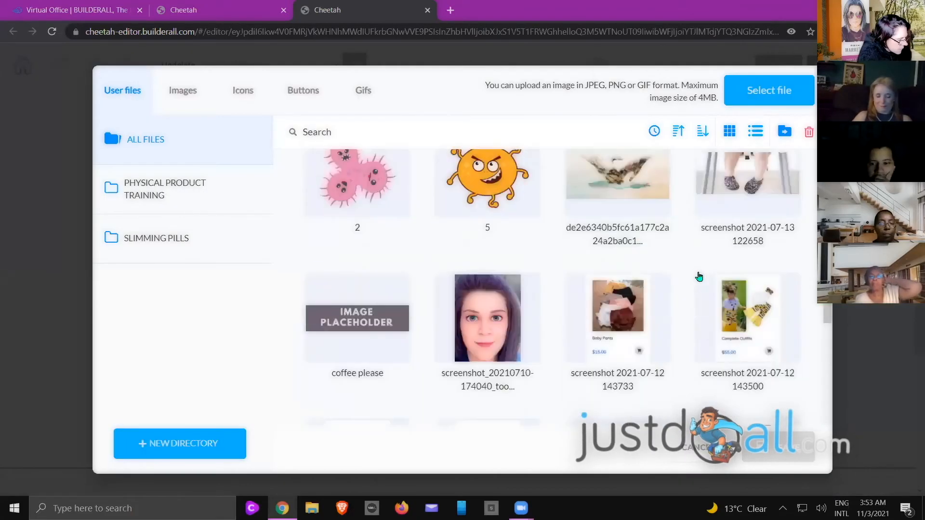
scroll(699, 276, down, 20)
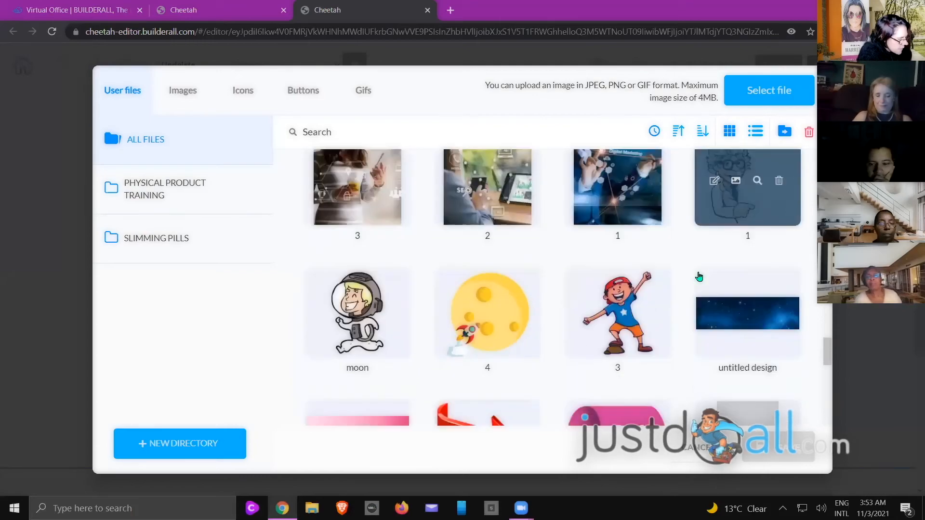
scroll(699, 276, down, 20)
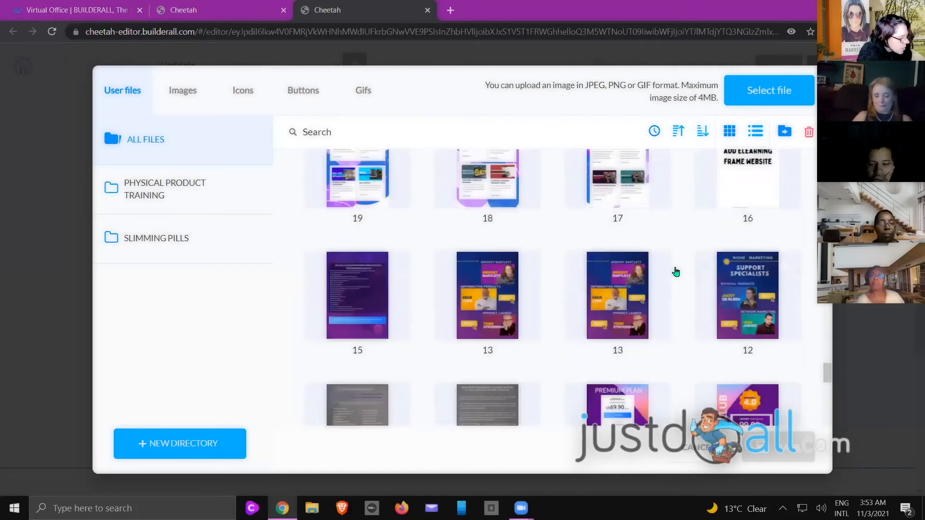
scroll(675, 272, down, 20)
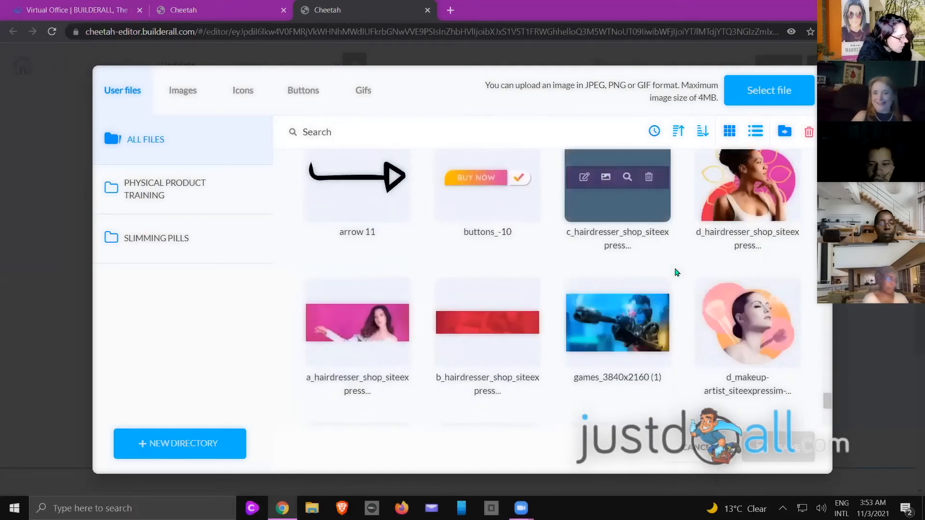
scroll(676, 272, down, 20)
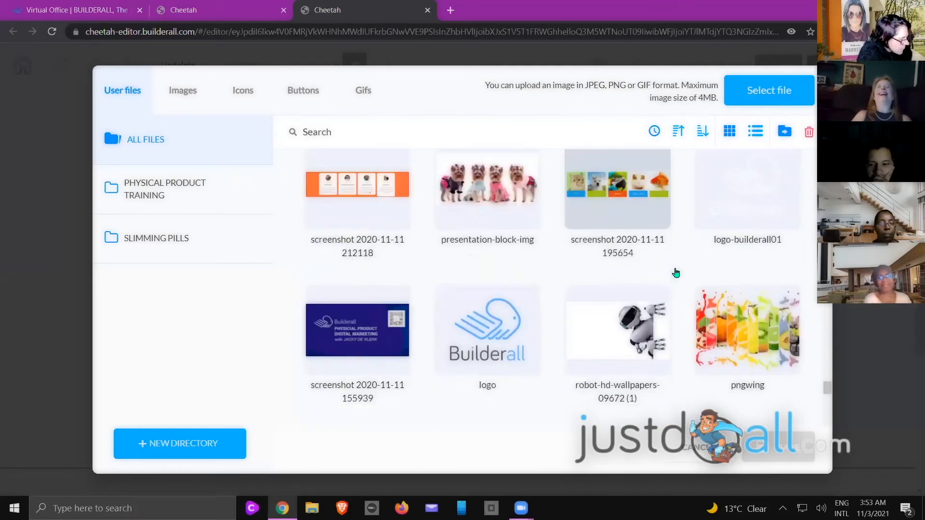
scroll(676, 272, down, 15)
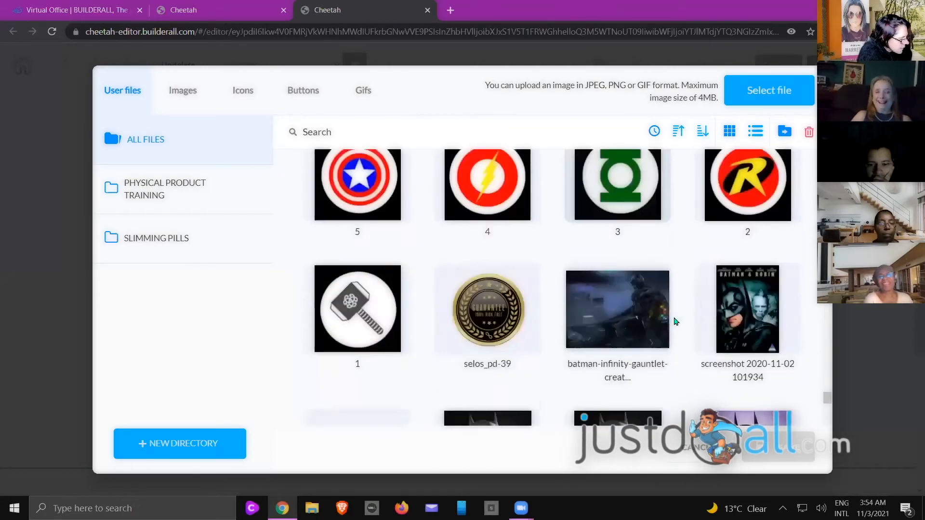
scroll(676, 321, down, 10)
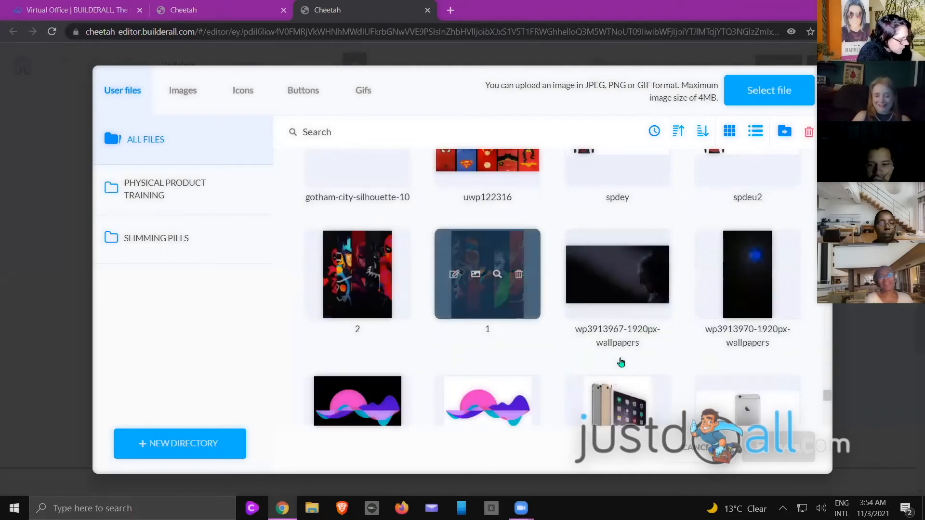
click(499, 296)
click(773, 447)
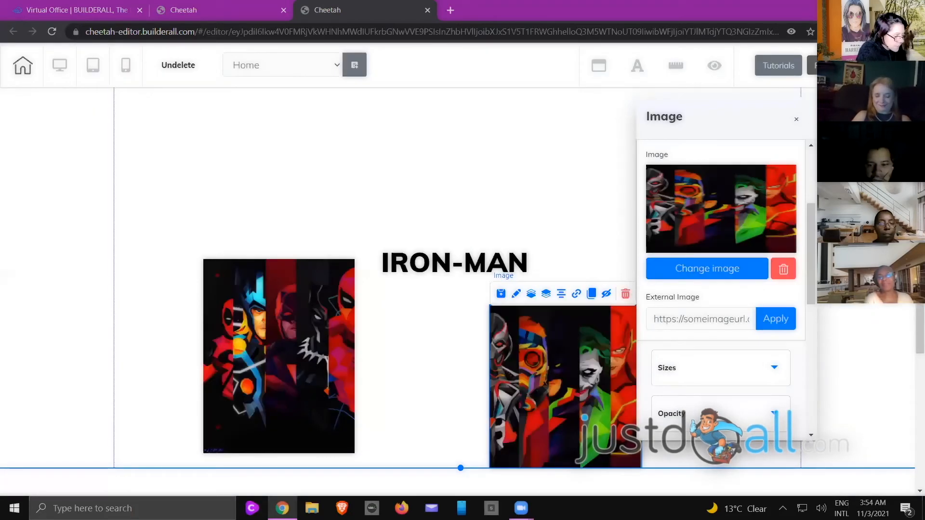
click(796, 119)
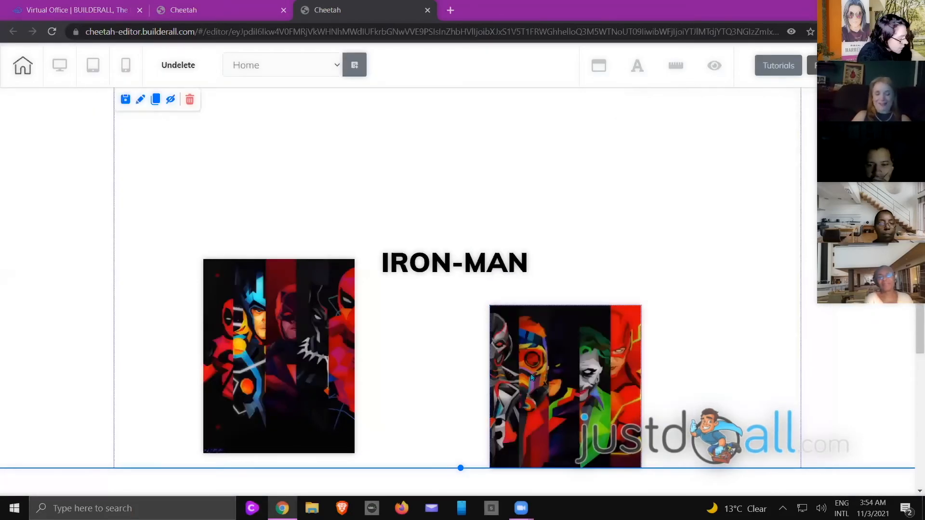
Move the IRON-MAN heading near the panel's upper edge and place the two superhero images edge to edge below it
drag(564, 386, 695, 281)
drag(354, 287, 592, 268)
drag(426, 246, 358, 126)
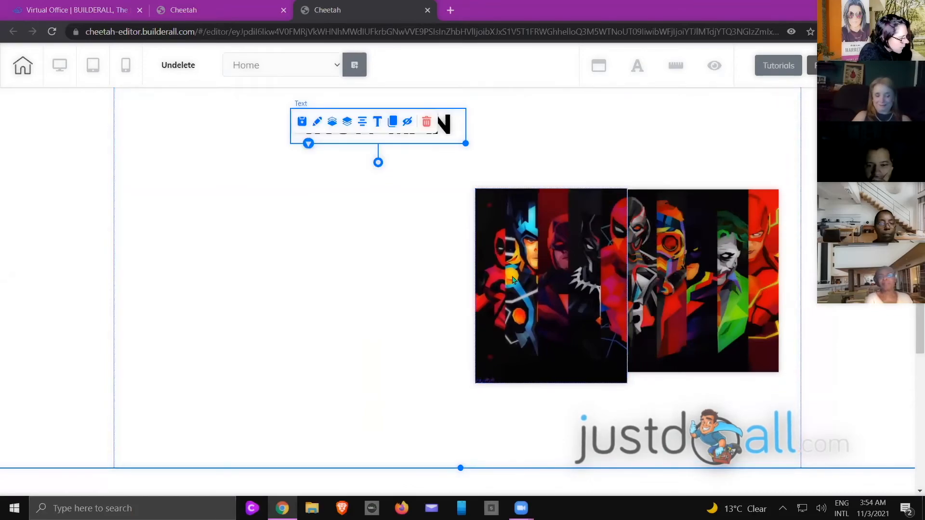
drag(514, 278, 329, 270)
drag(672, 280, 497, 264)
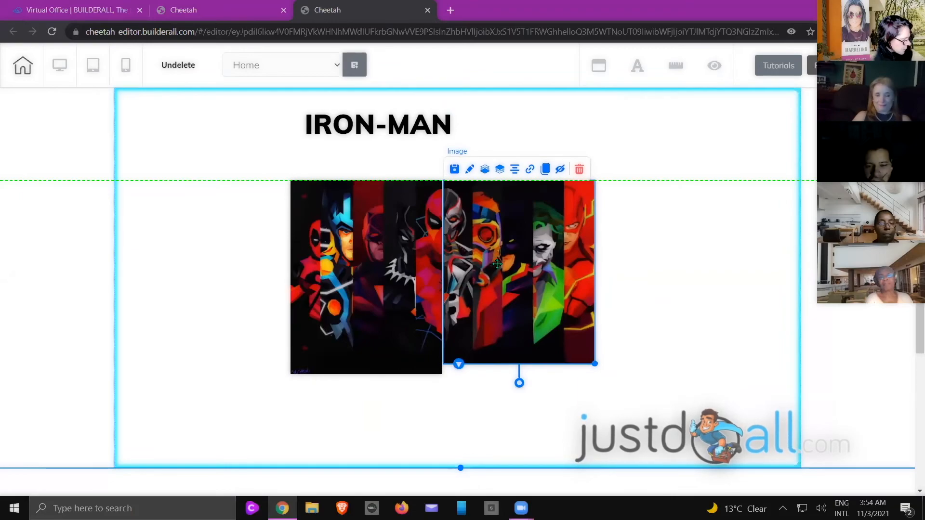
Separate the two images to opposite sides of the panel and place the IRON-MAN heading between them
drag(497, 263, 664, 274)
drag(370, 241, 230, 231)
drag(450, 126, 543, 243)
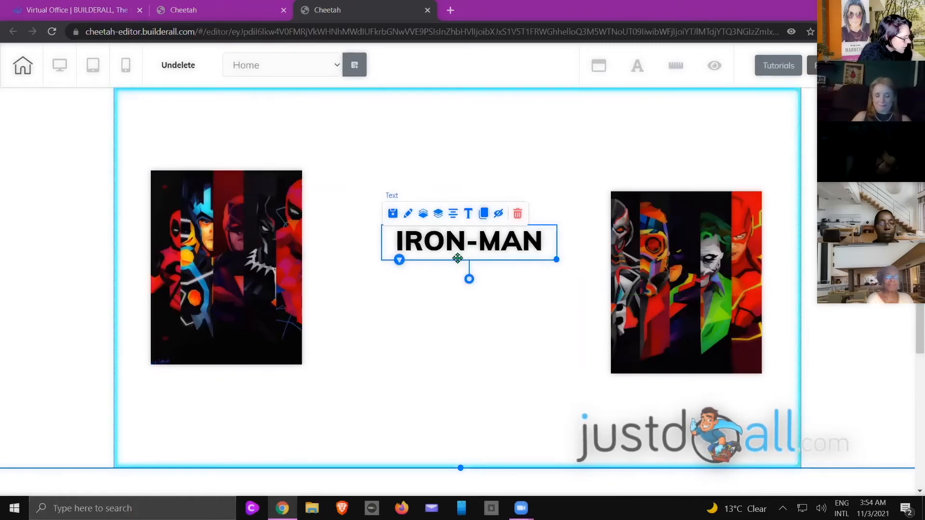
Move the left image partly over the heading and add ruler guides along its right edge at 581 px and its bottom edge
drag(281, 273, 440, 278)
click(675, 67)
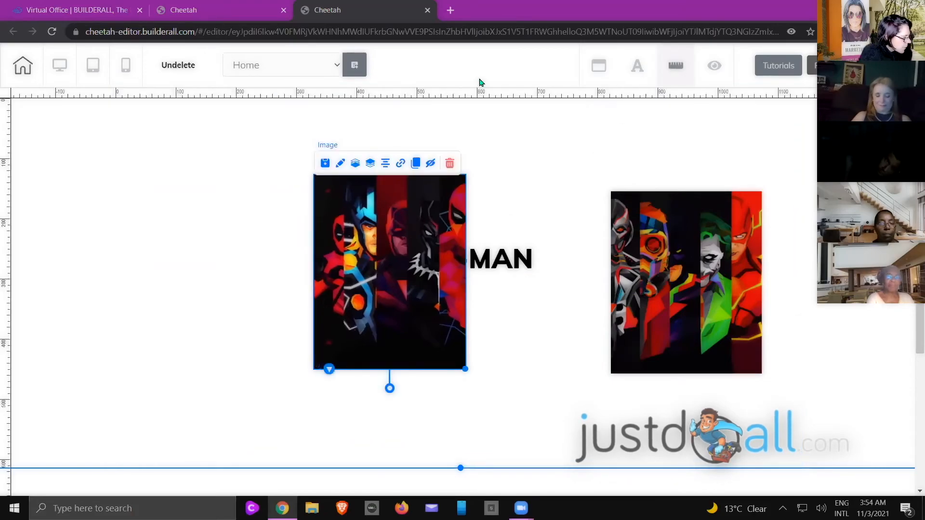
click(469, 95)
drag(470, 96, 465, 96)
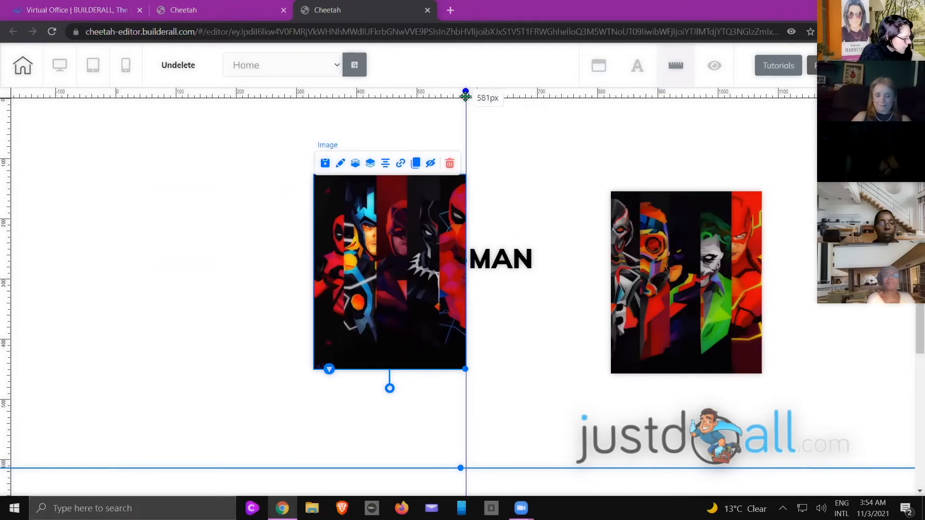
click(5, 386)
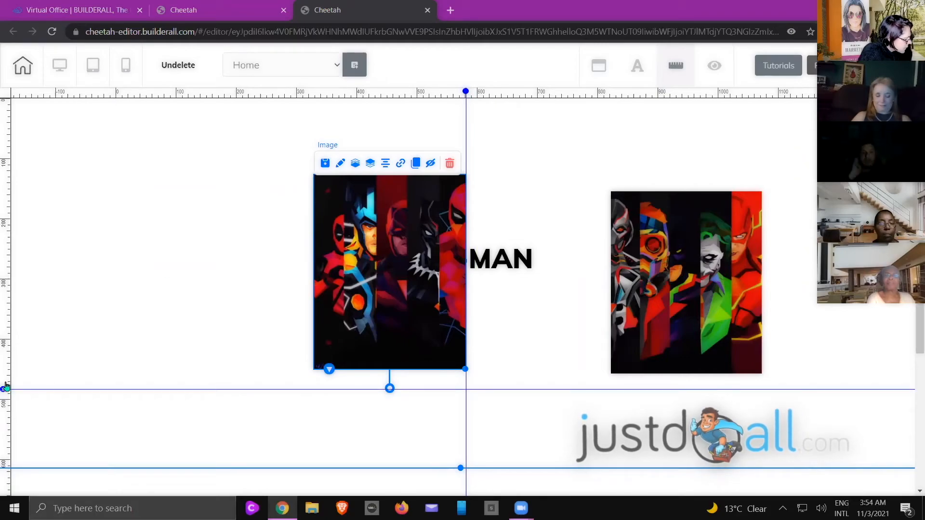
drag(6, 385, 13, 371)
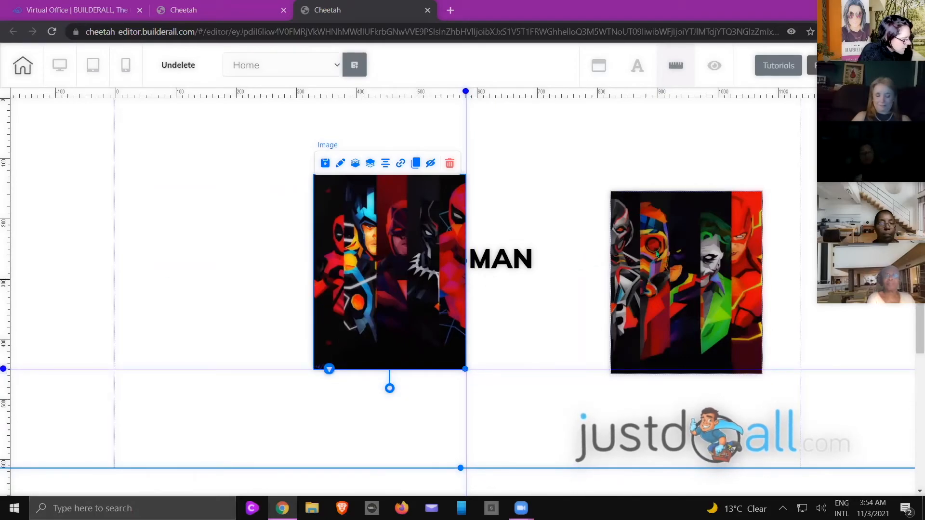
Place the right image flush against the vertical guide, enlarge it down to the horizontal guide, and hide the rulers
drag(654, 247, 511, 233)
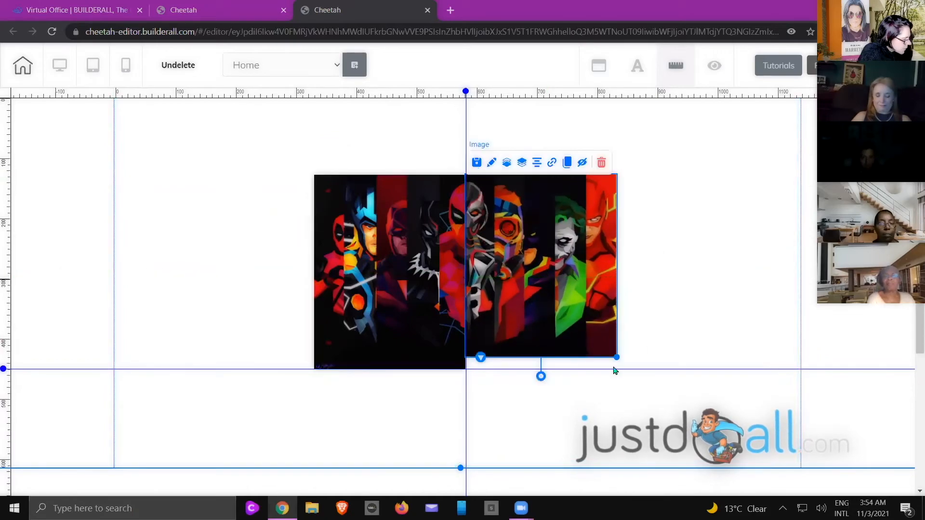
drag(621, 360, 626, 367)
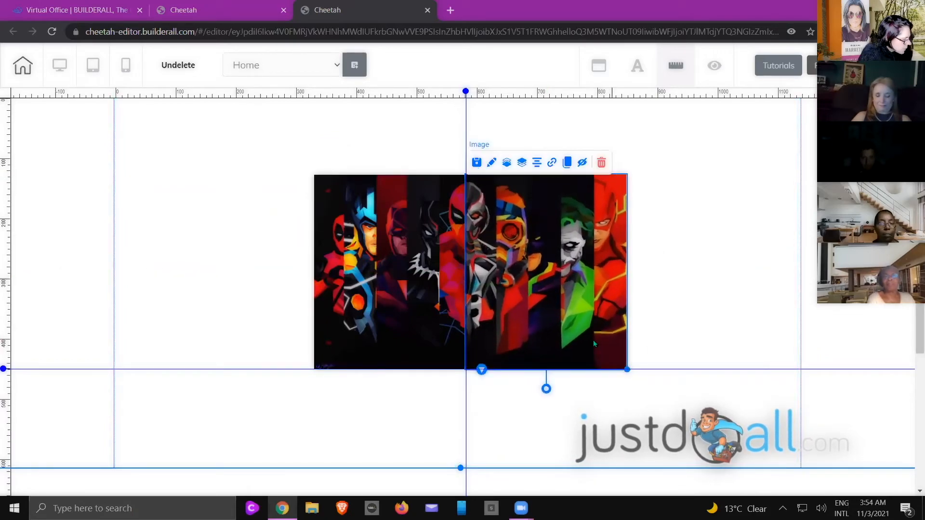
drag(594, 339, 596, 320)
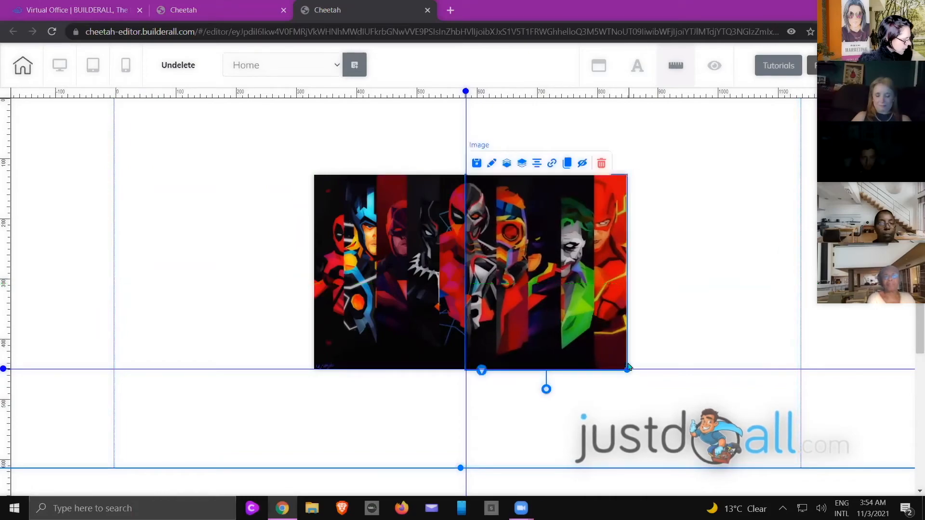
drag(628, 367, 627, 366)
click(626, 395)
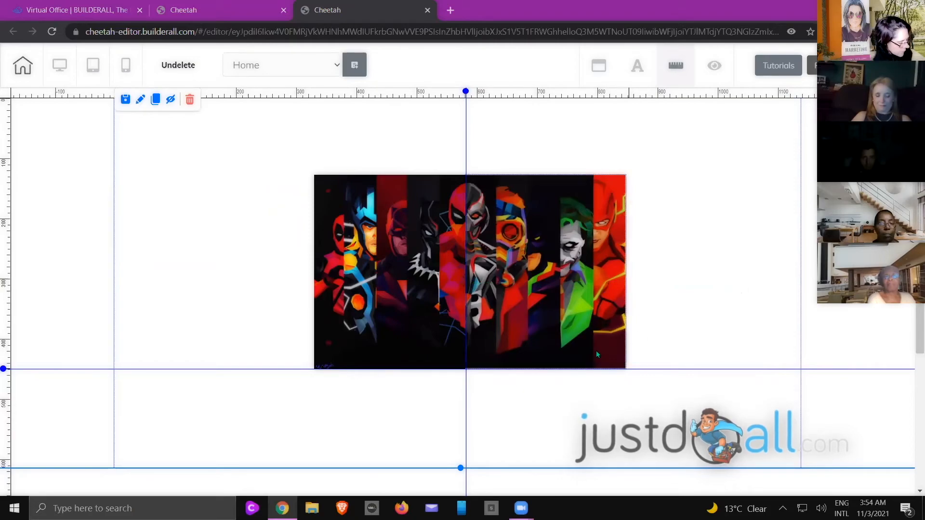
click(620, 367)
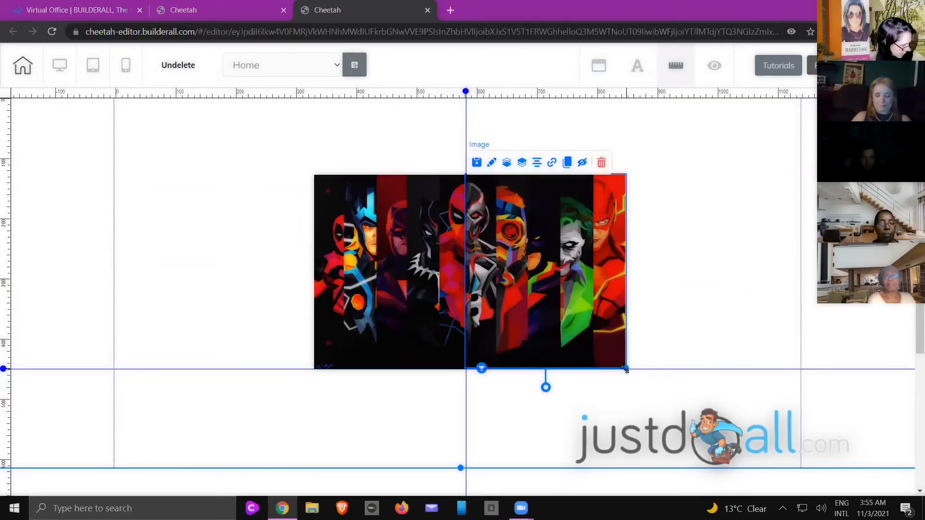
drag(624, 369, 626, 370)
click(629, 398)
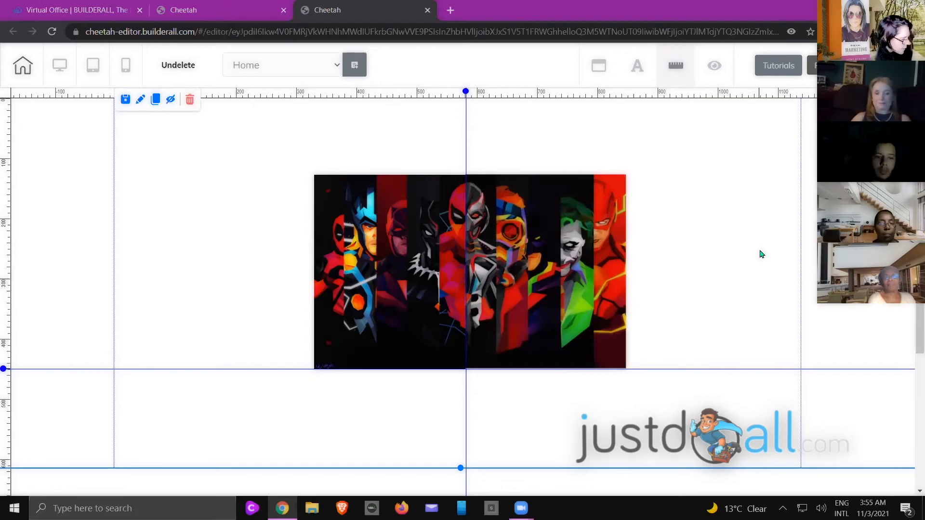
click(676, 65)
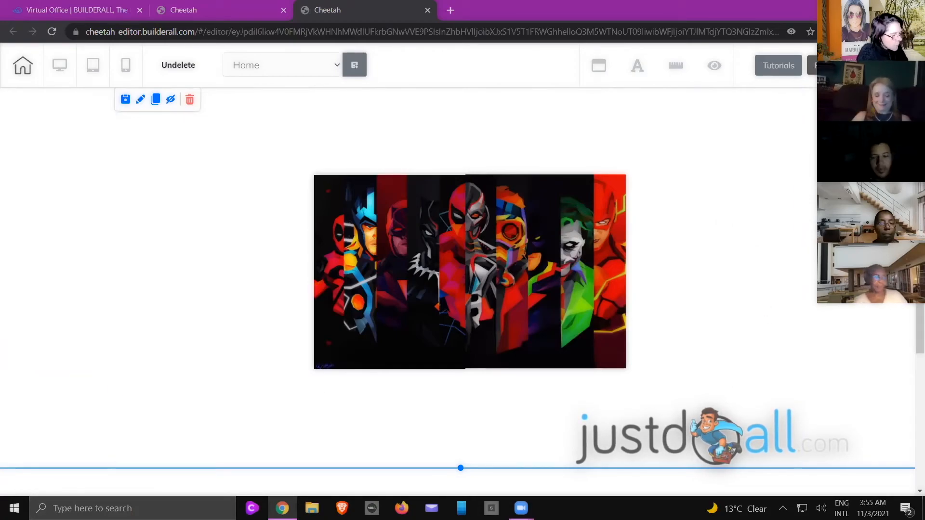
Add the yellow Buy Now button with an arrow from the button elements just below the superhero picture
click(774, 105)
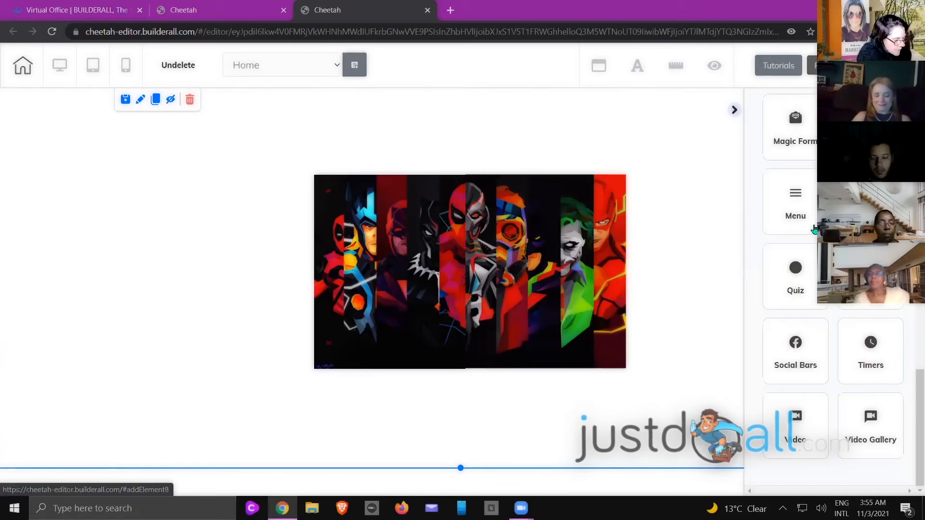
scroll(833, 289, up, 5)
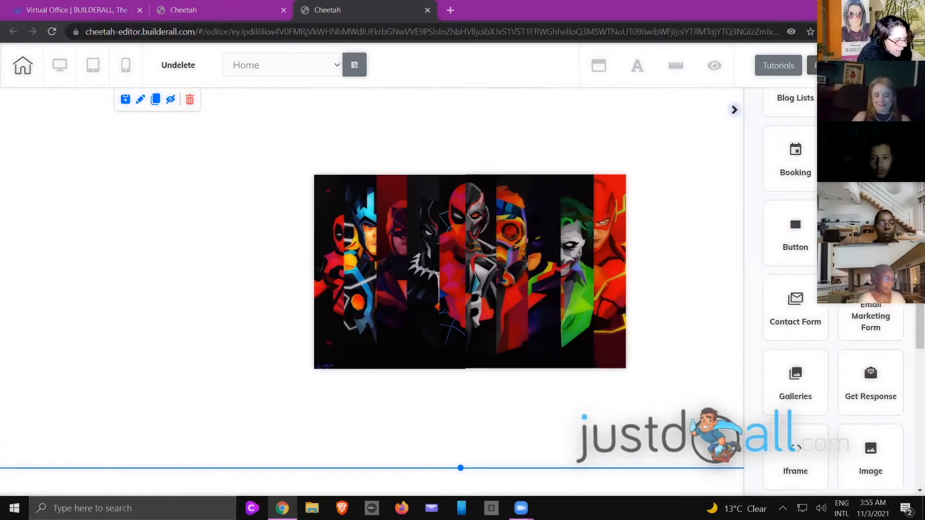
click(802, 237)
scroll(833, 289, down, 5)
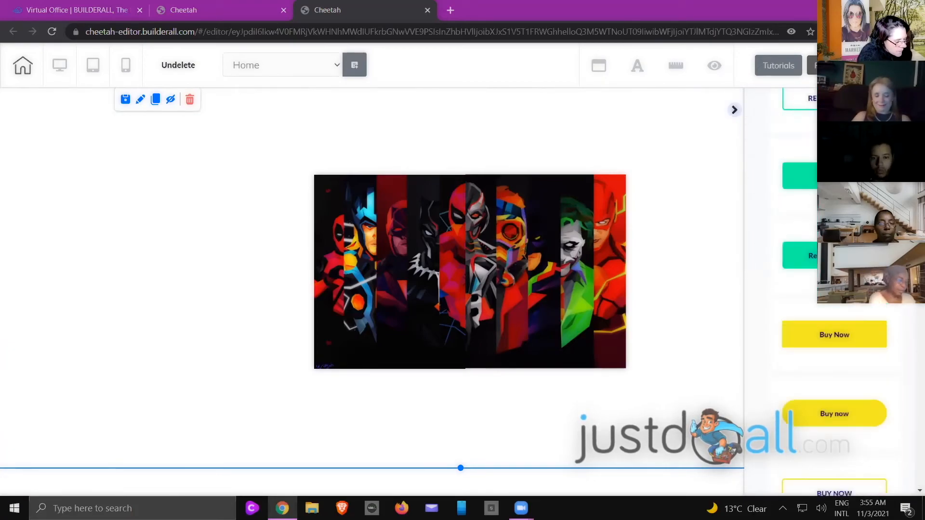
scroll(833, 289, down, 5)
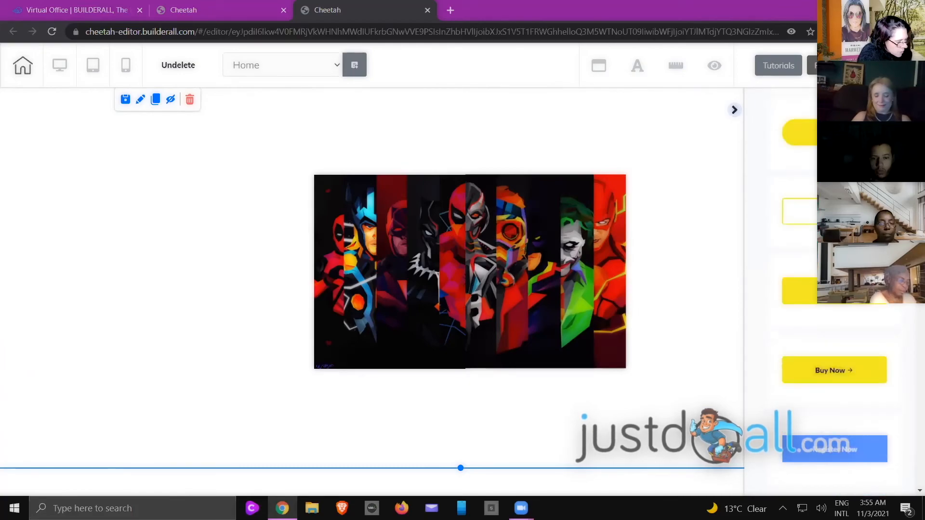
drag(517, 418, 516, 415)
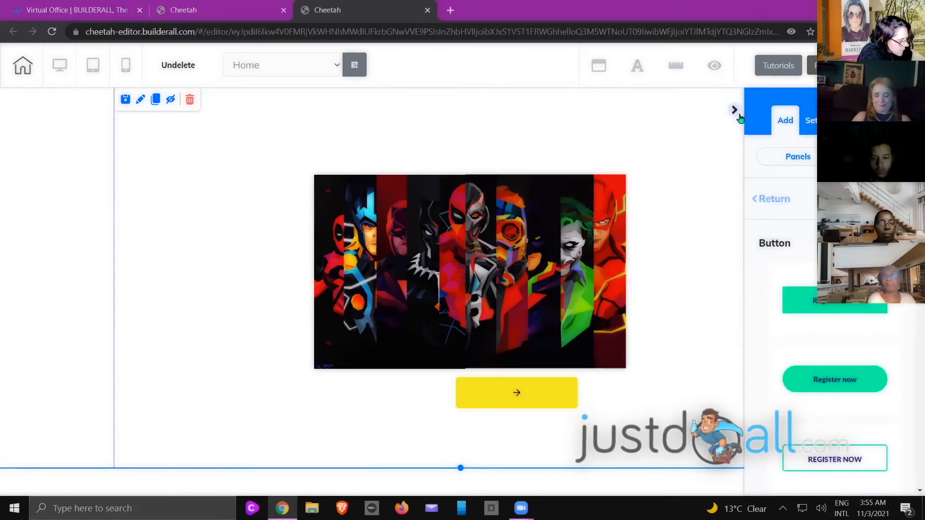
Set the new button's solid background color to FFF400 and turn off its hover effect
click(554, 404)
double_click(554, 405)
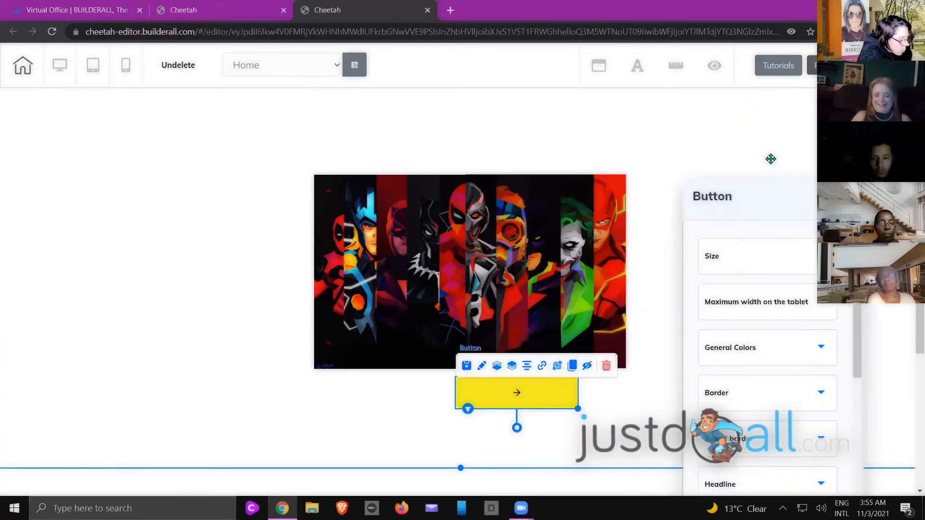
click(751, 291)
scroll(752, 292, down, 3)
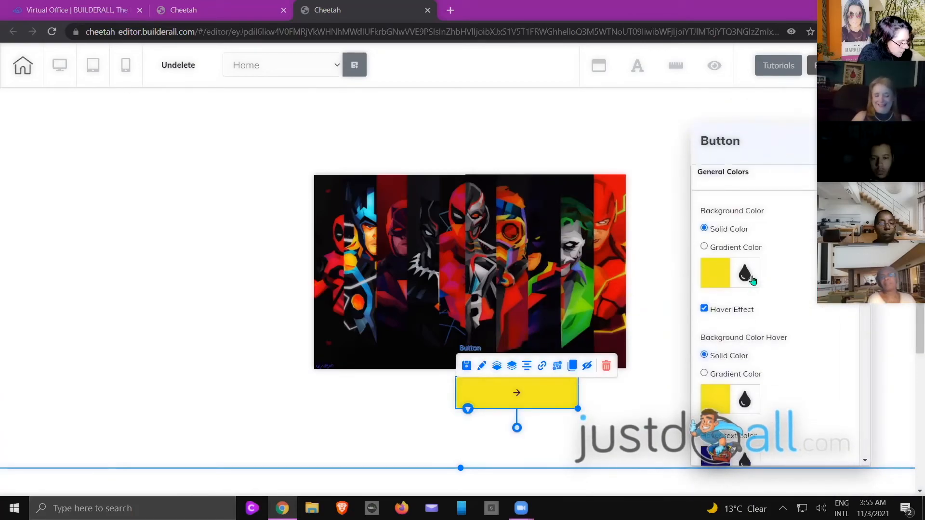
click(715, 279)
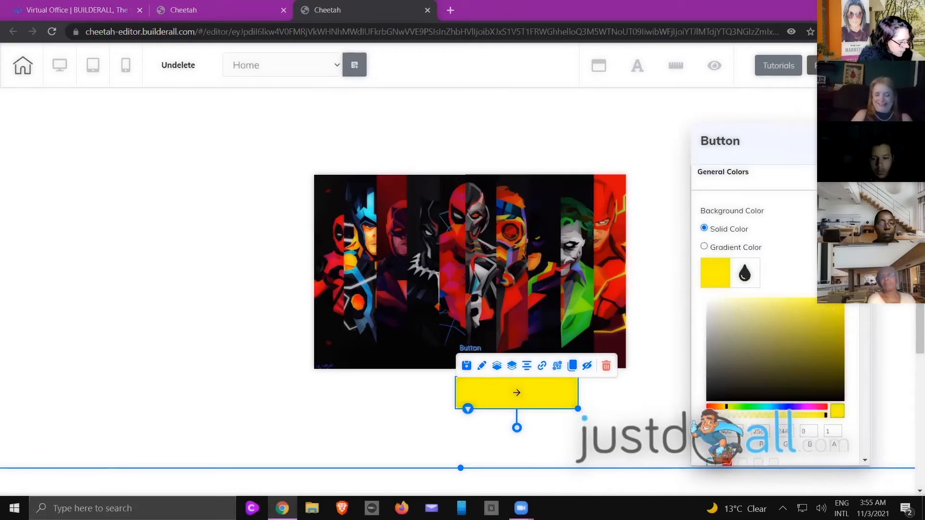
scroll(782, 284, down, 5)
scroll(732, 355, down, 1)
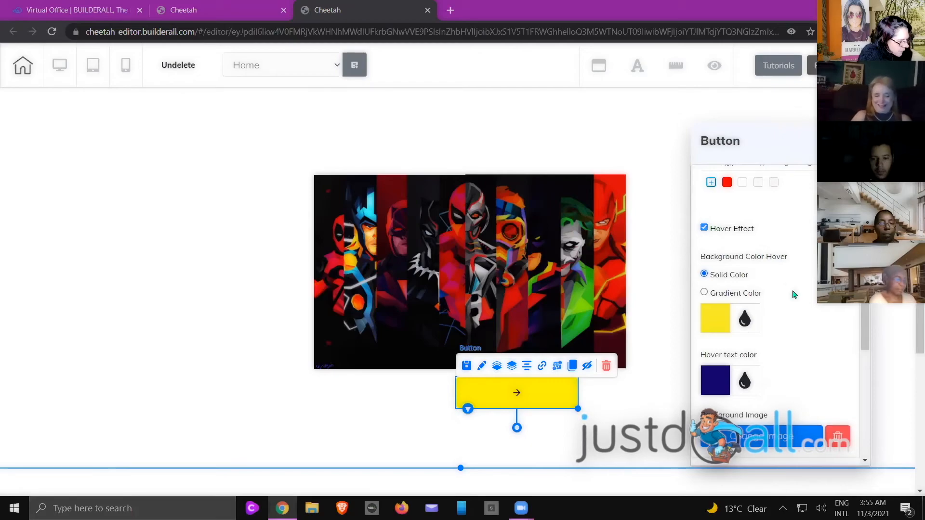
scroll(793, 270, up, 7)
scroll(804, 236, down, 15)
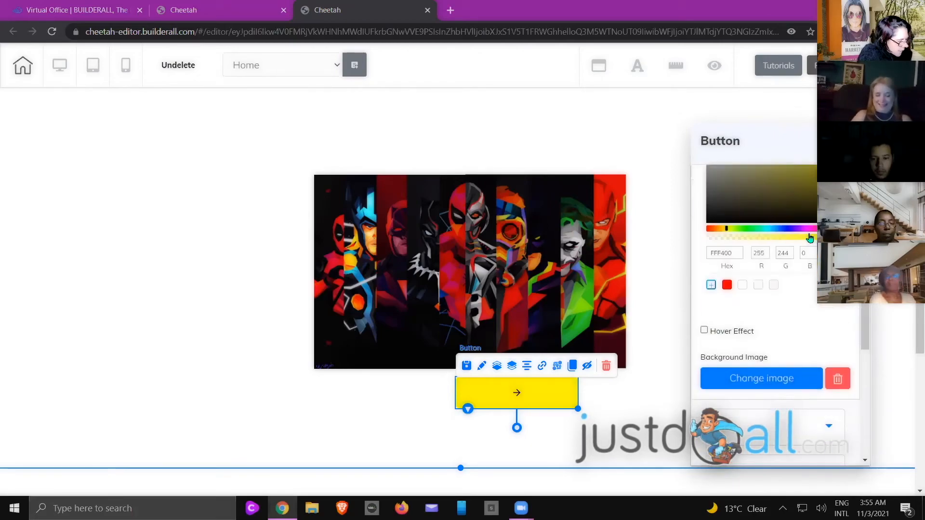
Enter "Reveal Please" as the button's headline
click(764, 183)
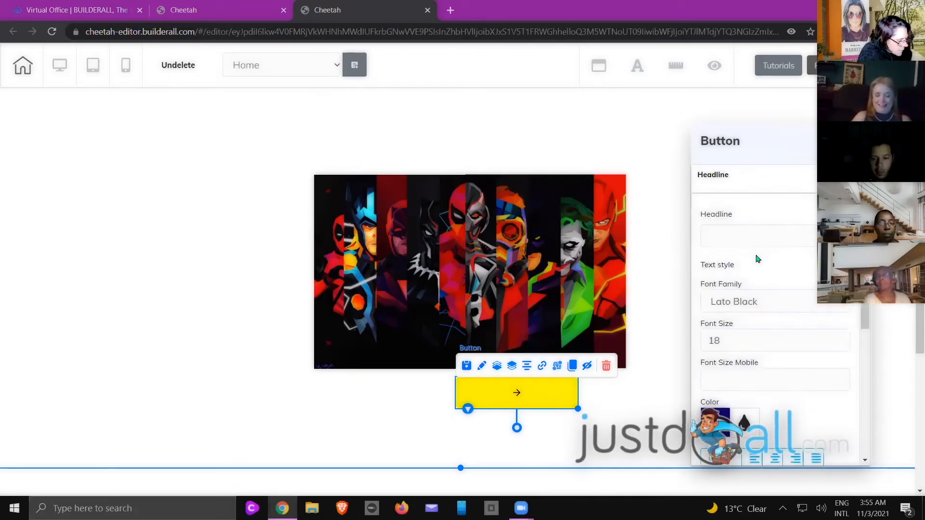
click(764, 226)
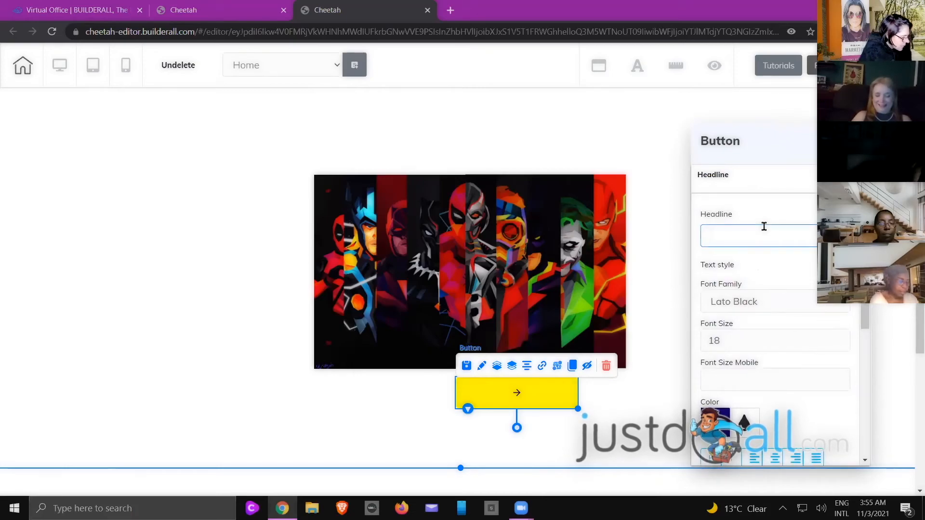
key(BackSpace)
key(BackSpace)
key(BackSpace)
text(Re)
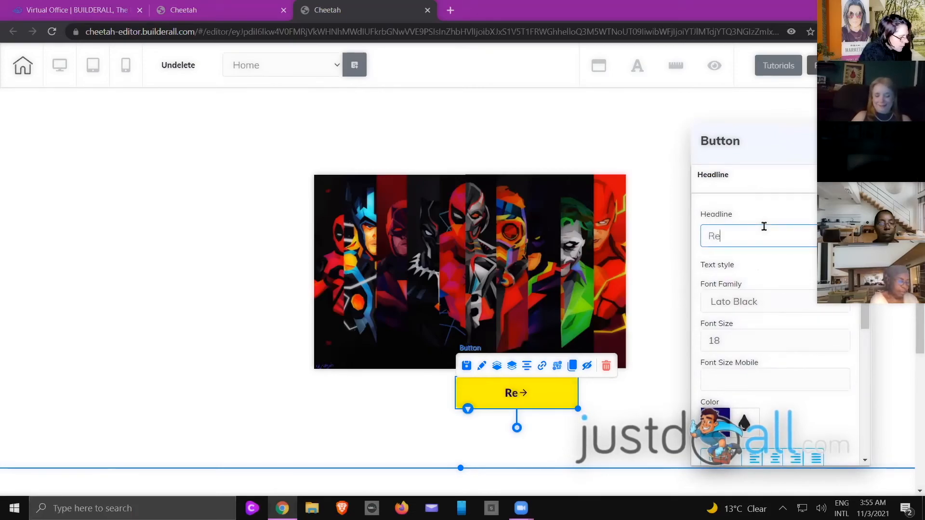
text(veal Please)
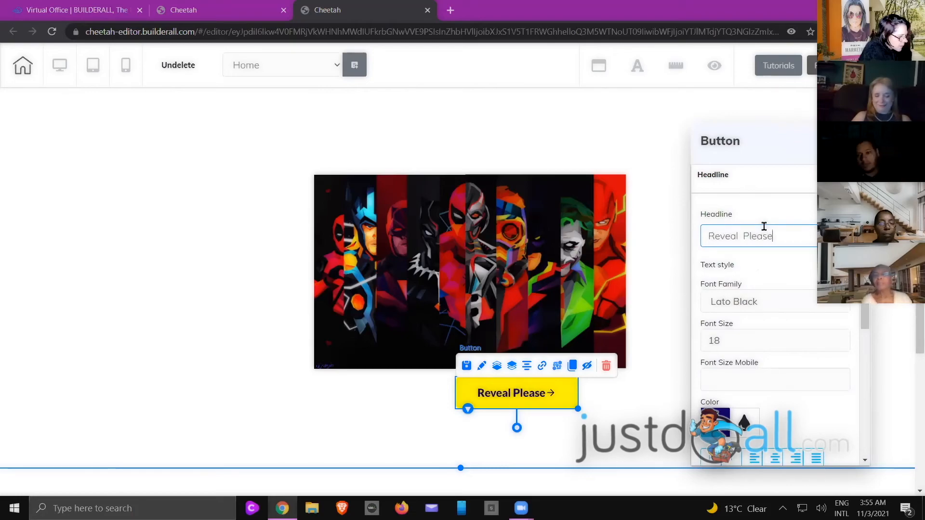
Set the button's headline color to black (000000) and remove its arrow icon
click(716, 422)
scroll(755, 318, down, 3)
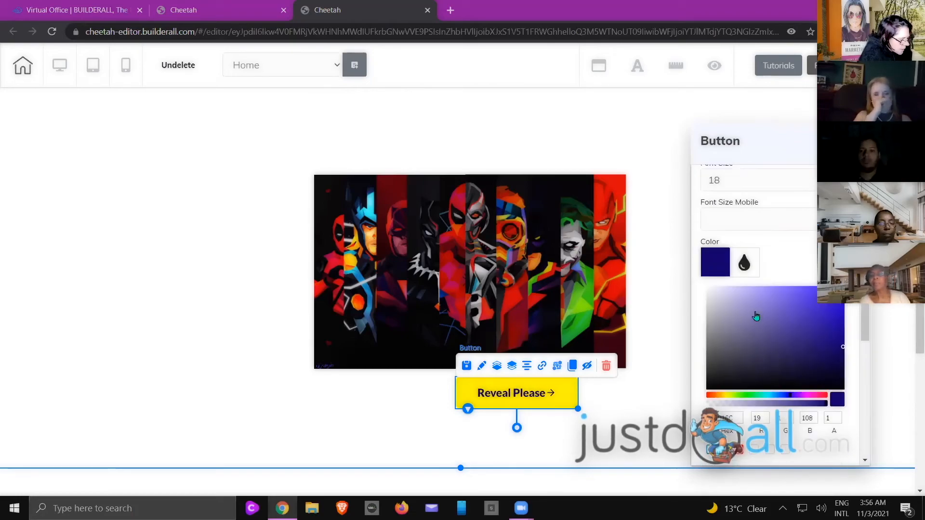
drag(728, 370, 702, 398)
scroll(795, 310, down, 4)
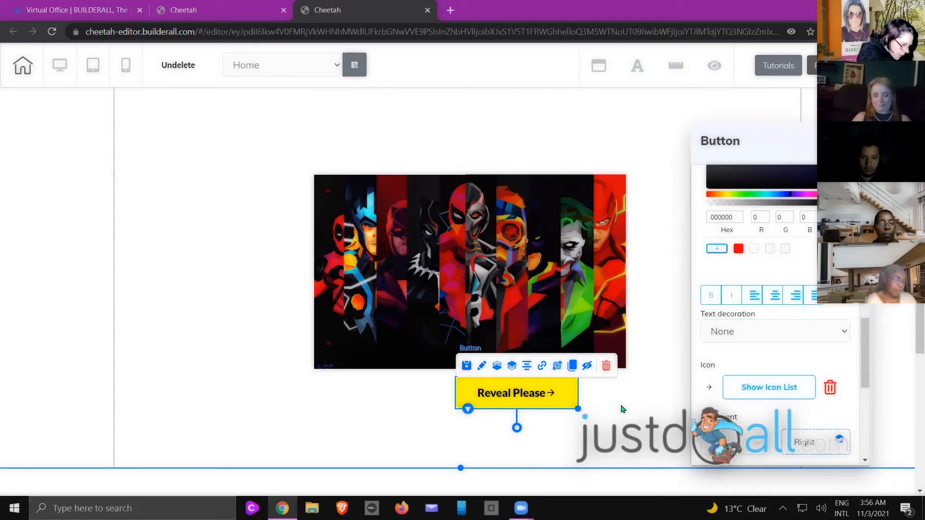
click(829, 387)
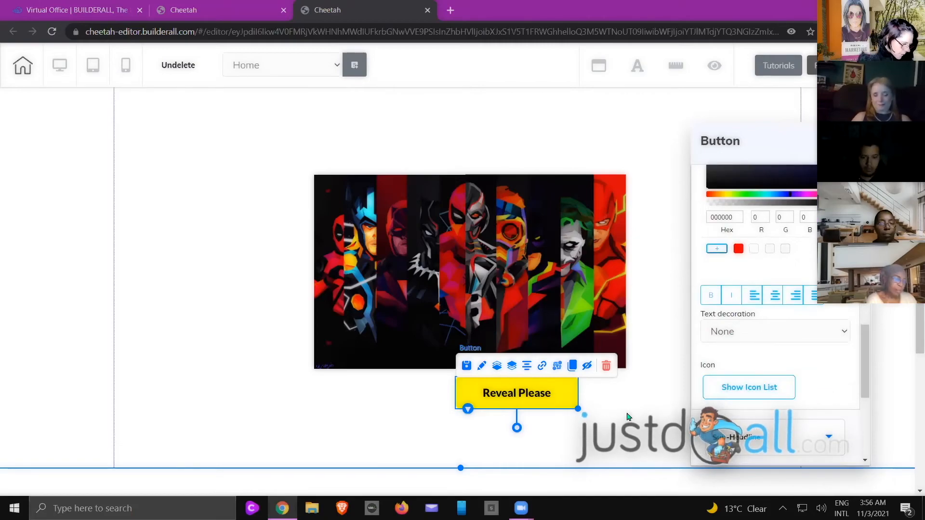
Move the Reveal Please button onto the center of the combined superhero picture and deselect it
click(573, 444)
drag(539, 396, 493, 277)
click(748, 313)
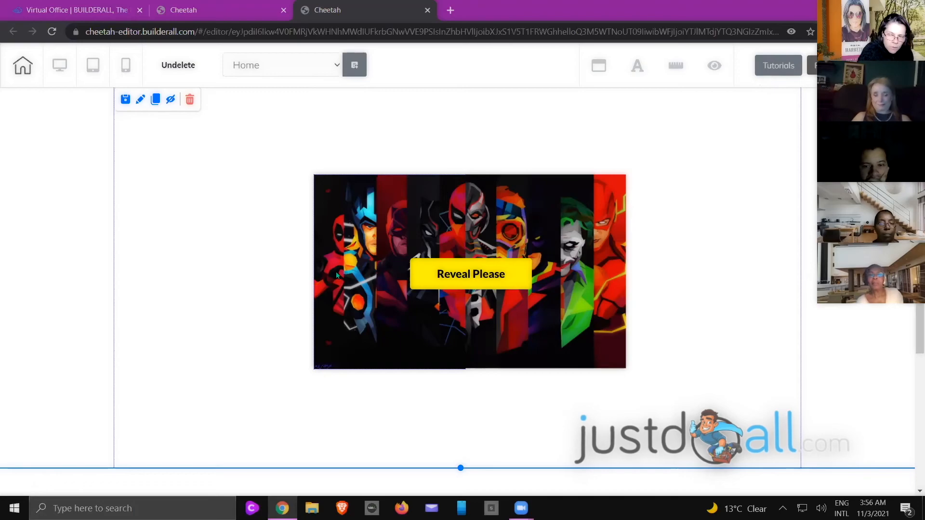
Give the right superhero image a Hover animation with the zoomOutRight effect
click(556, 201)
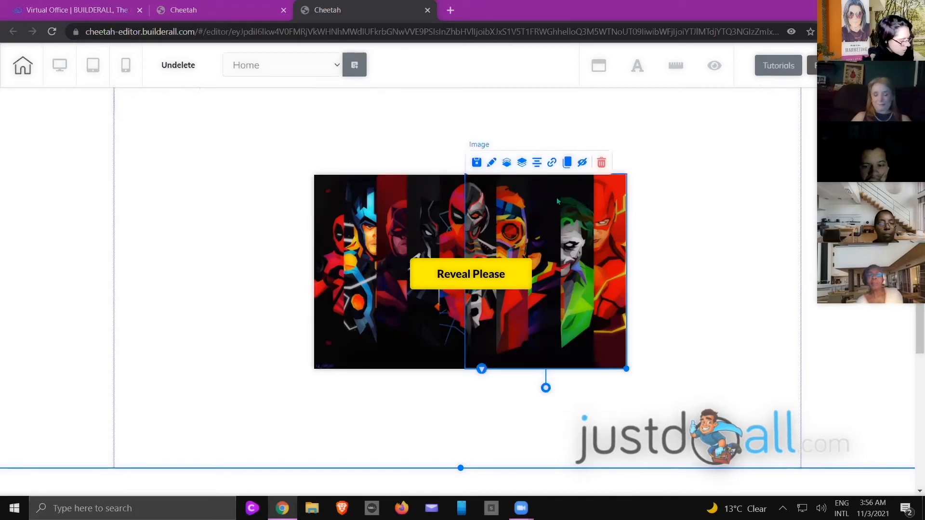
double_click(557, 201)
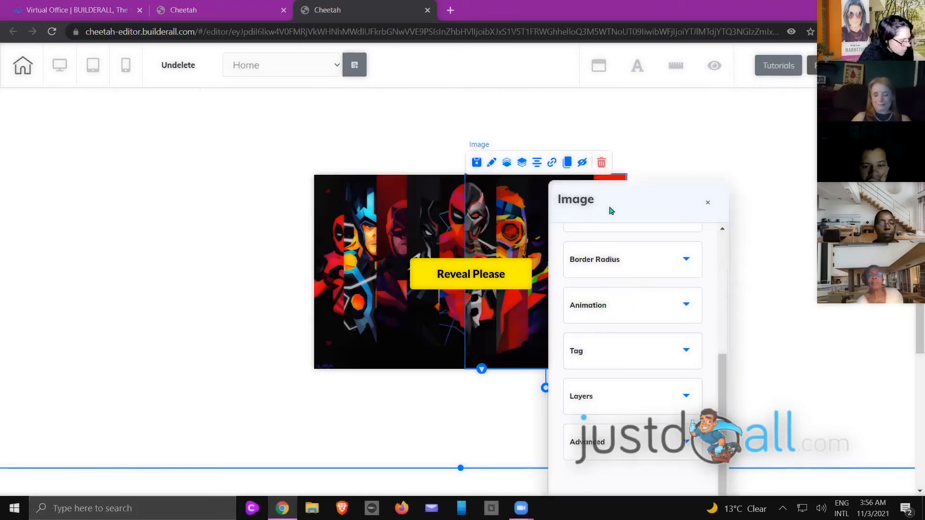
click(711, 248)
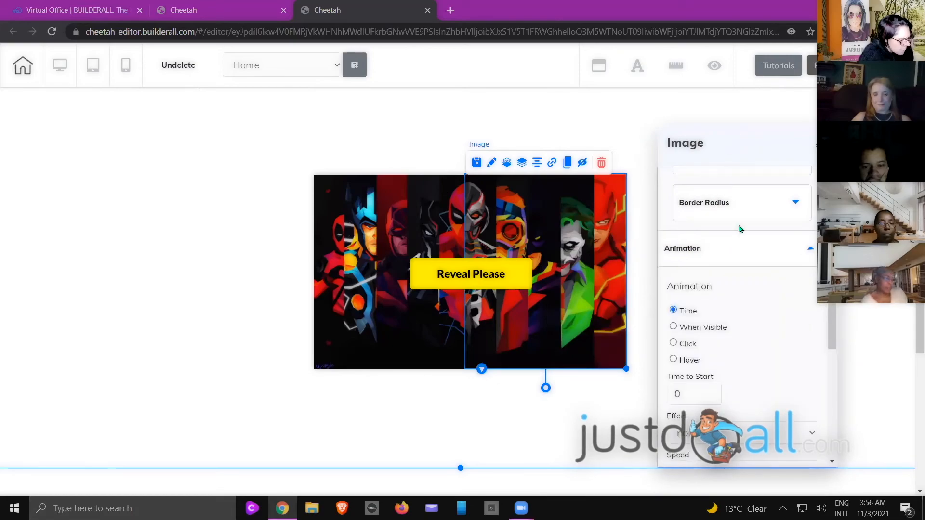
scroll(740, 228, down, 2)
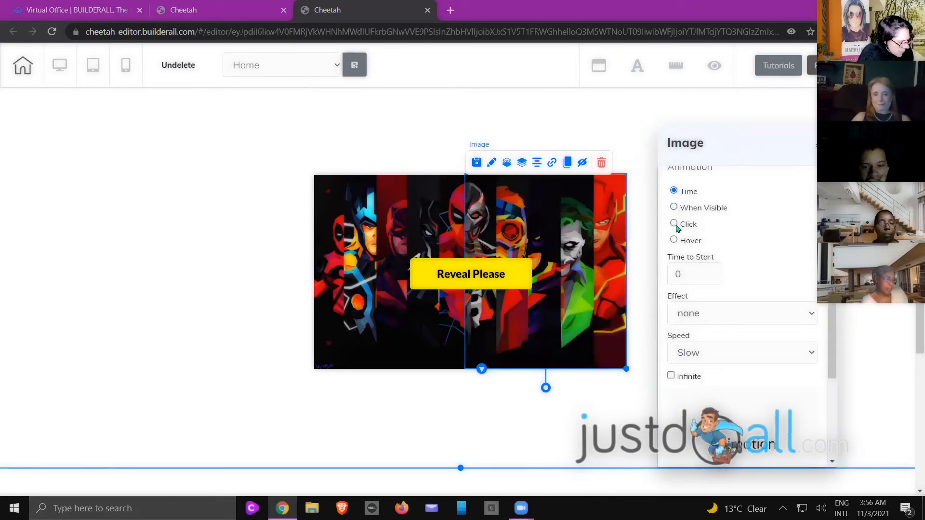
click(673, 241)
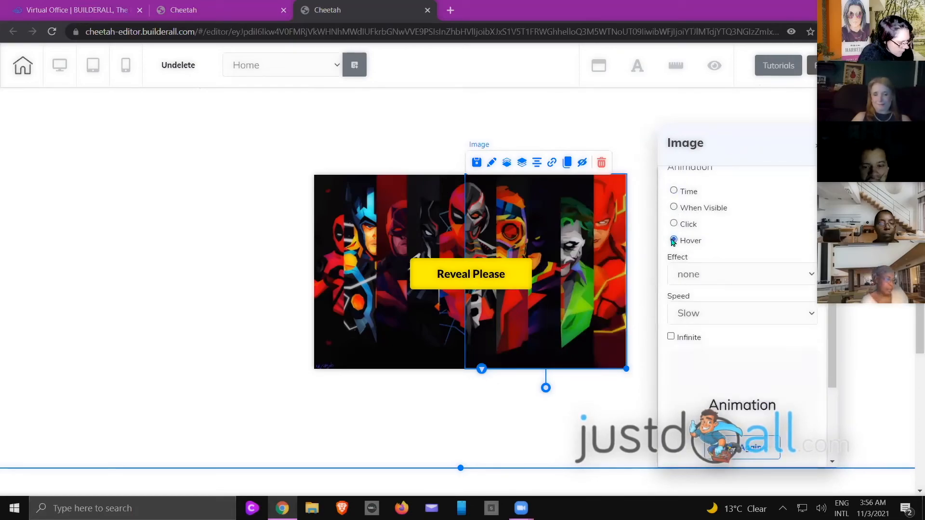
click(794, 271)
scroll(794, 174, down, 10)
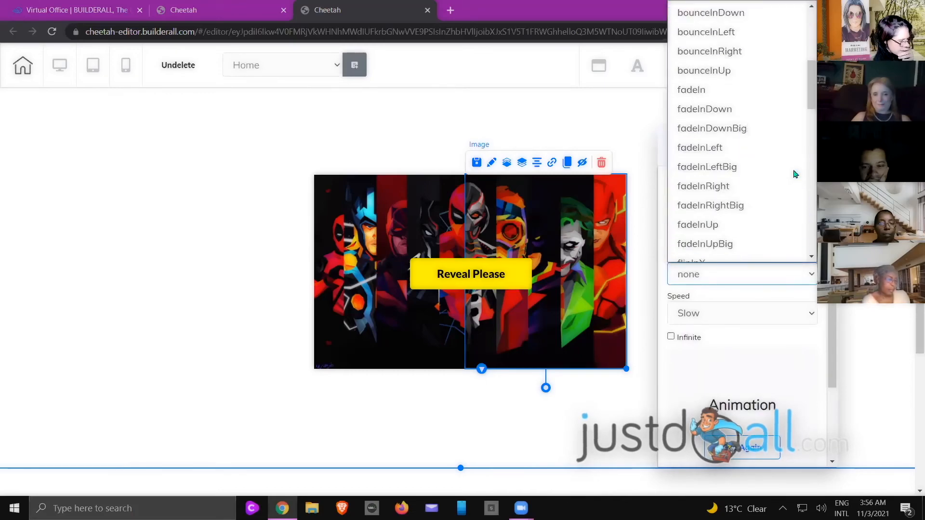
scroll(794, 174, down, 7)
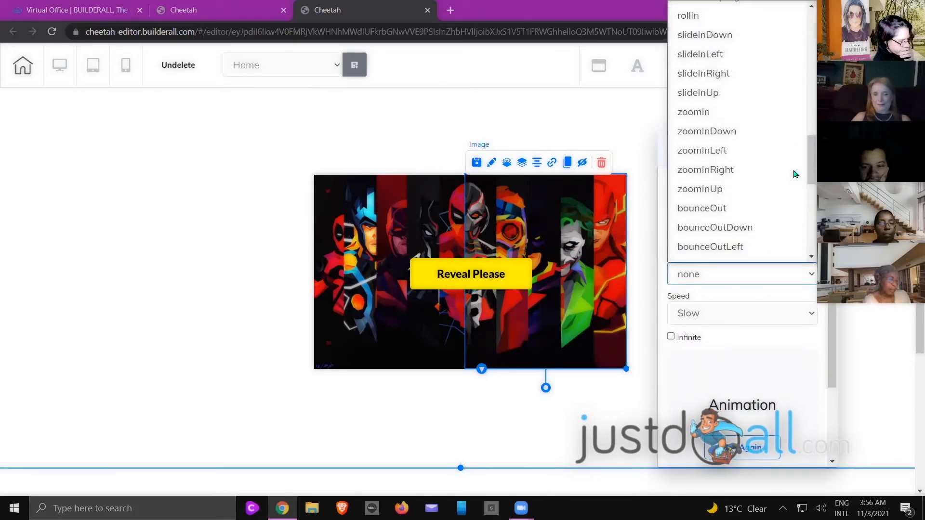
scroll(794, 174, down, 3)
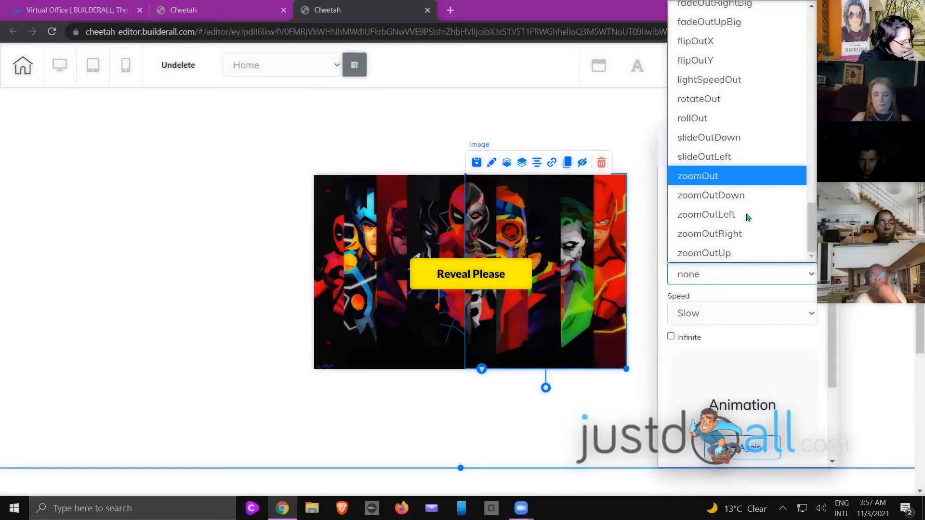
click(750, 233)
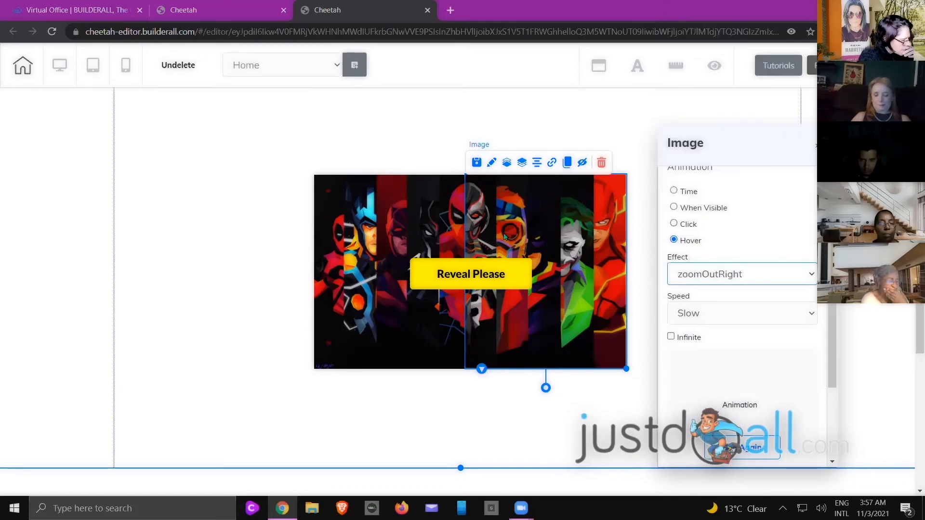
Give the left superhero image a Hover animation with the zoomOutLeft effect and close its settings
double_click(373, 189)
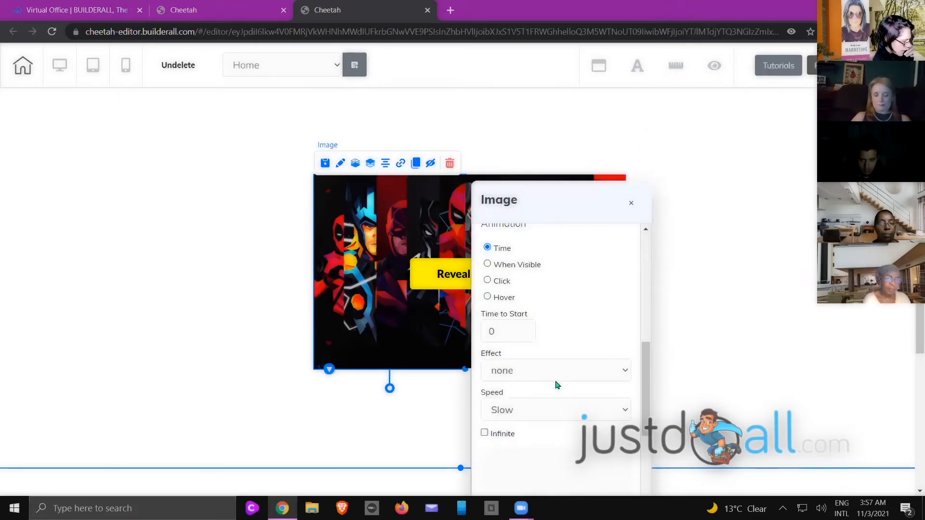
scroll(554, 295, up, 1)
click(513, 308)
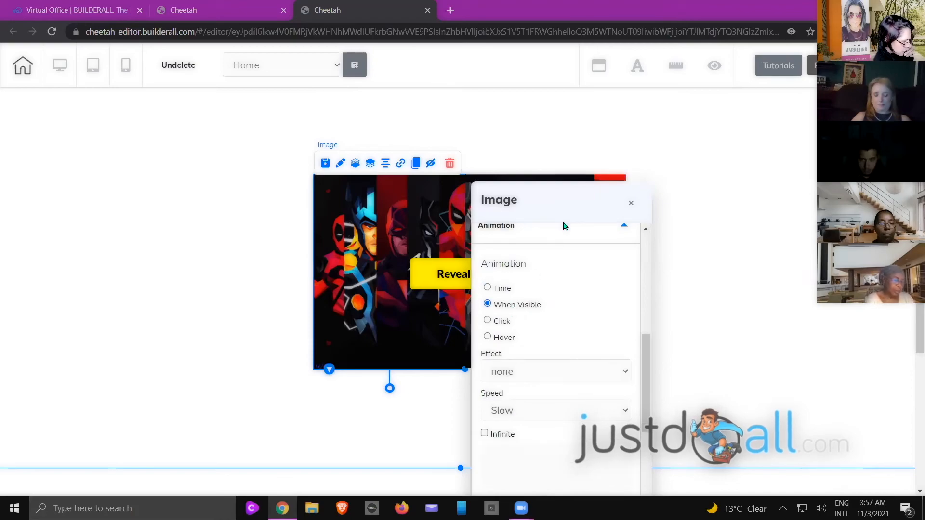
drag(572, 204, 724, 118)
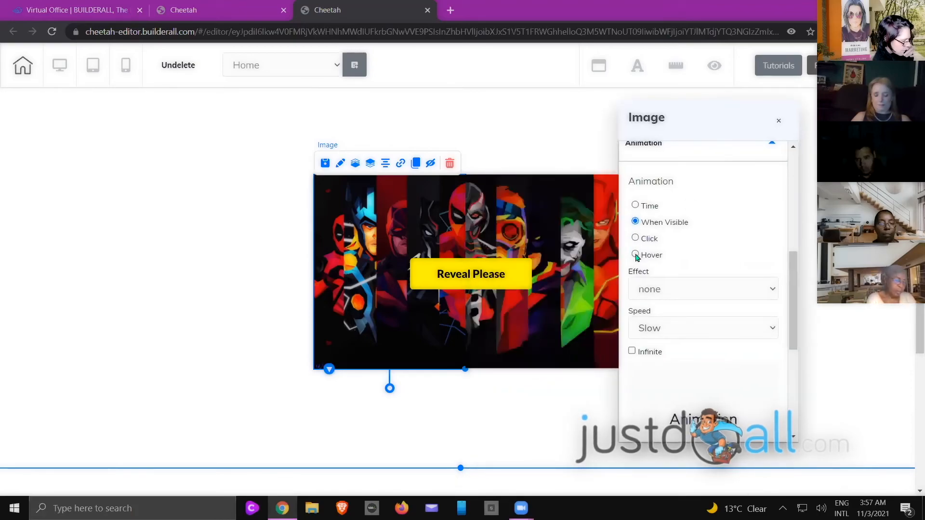
click(741, 291)
scroll(753, 158, down, 10)
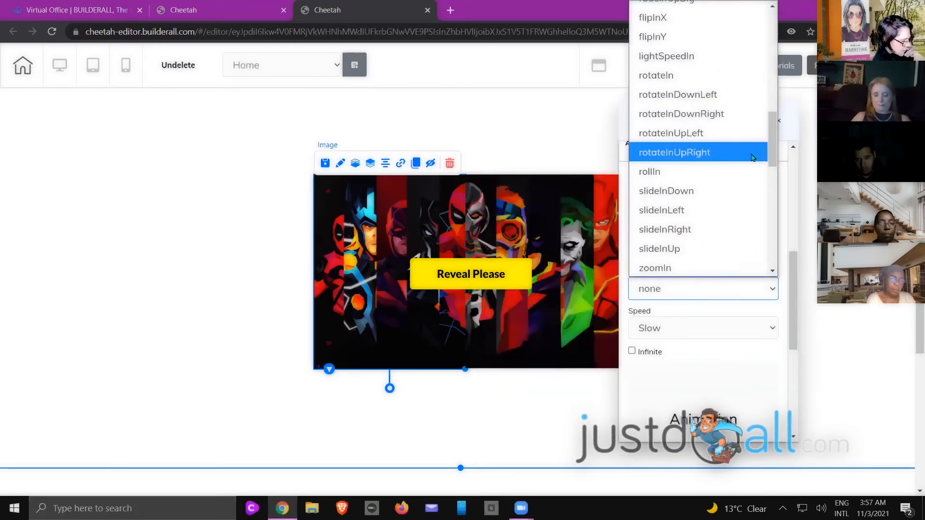
scroll(751, 158, down, 4)
scroll(749, 155, up, 4)
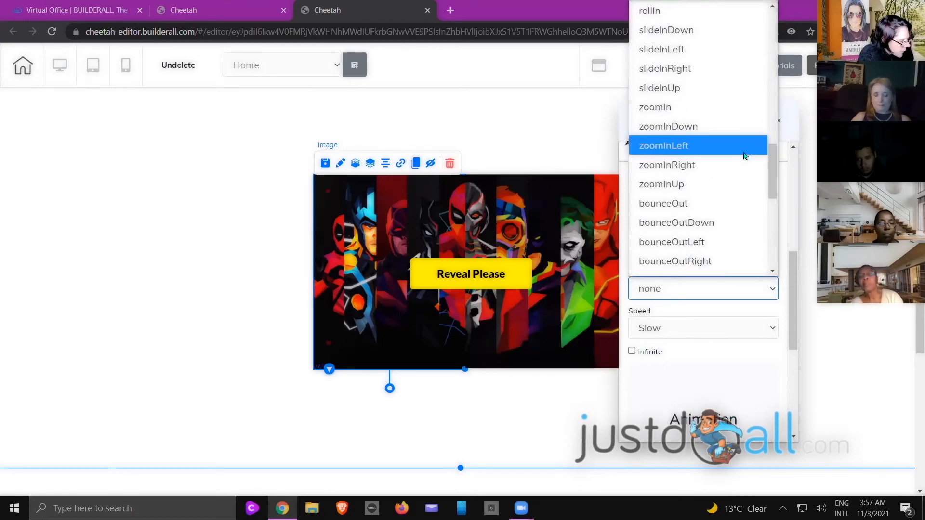
scroll(745, 156, down, 3)
scroll(745, 155, down, 3)
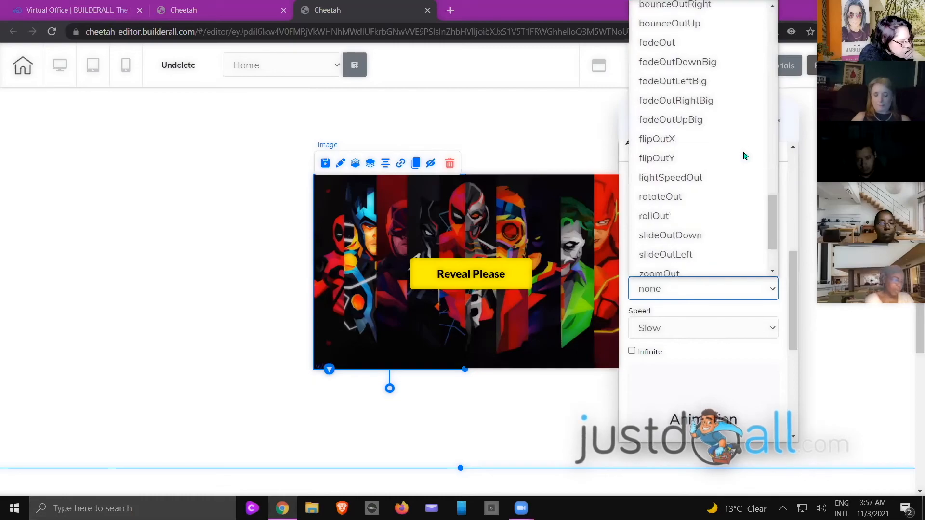
click(692, 251)
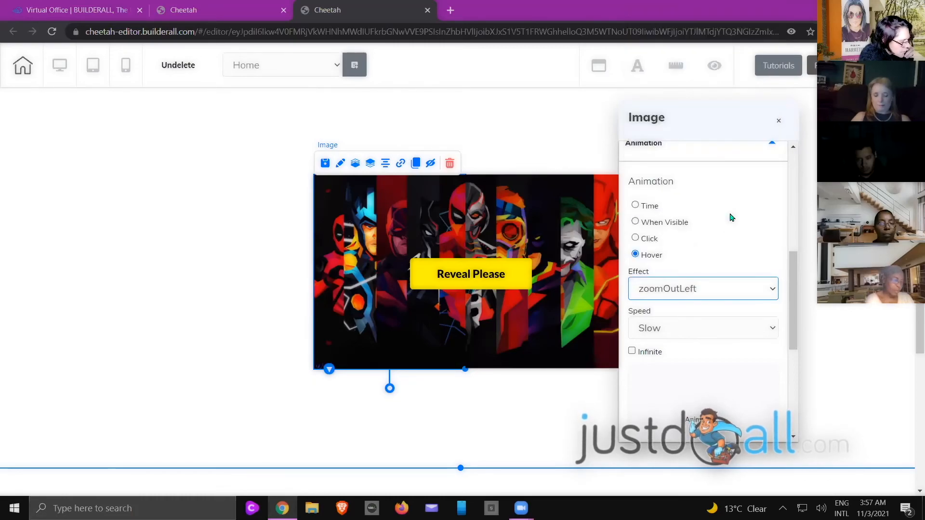
click(779, 121)
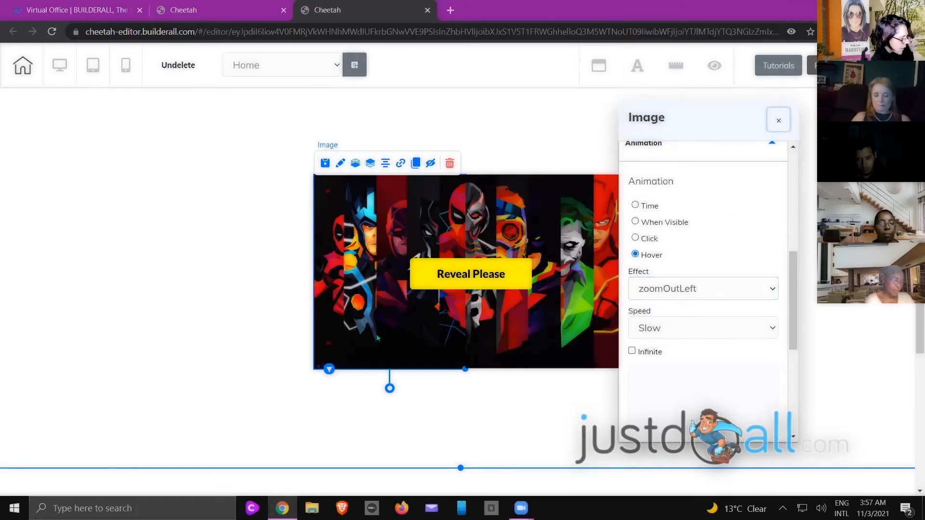
Open the Reveal Please button's animation settings and set its animation trigger to Hover
click(467, 276)
double_click(468, 277)
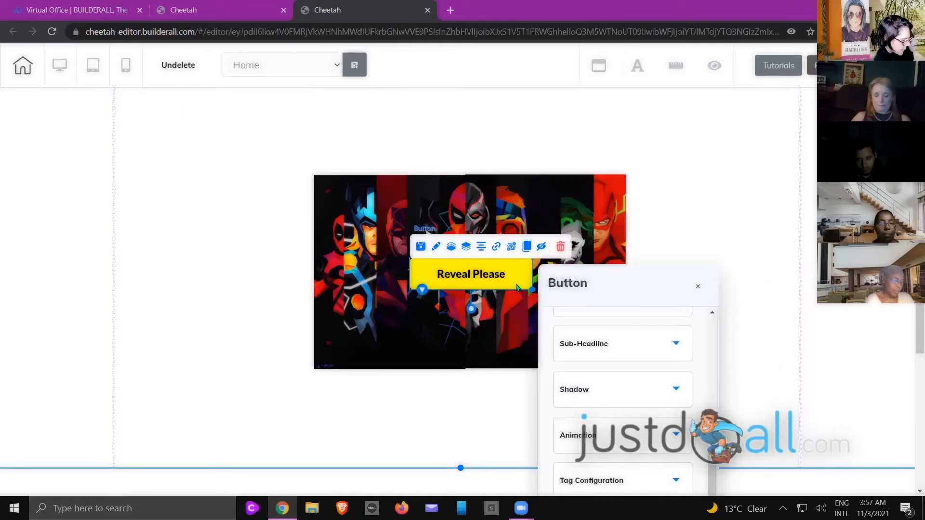
drag(590, 283, 673, 128)
click(667, 280)
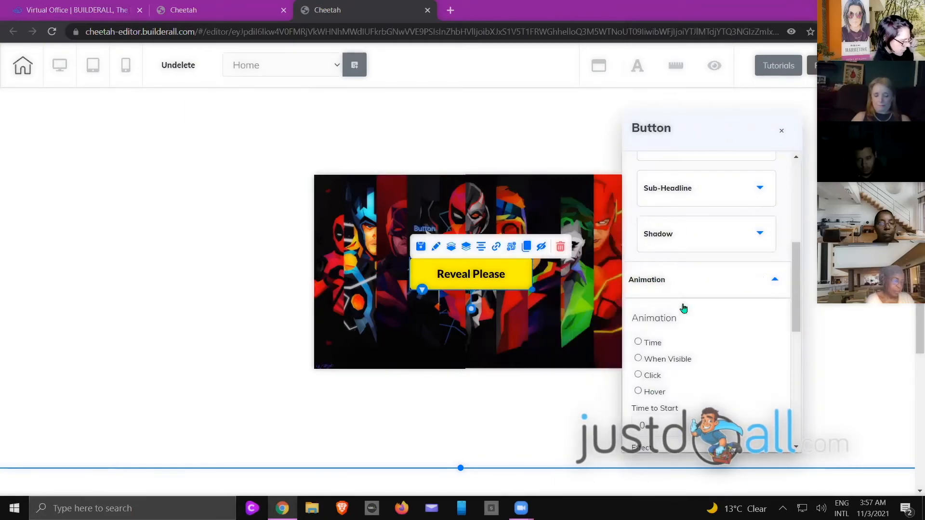
scroll(700, 315, down, 3)
click(637, 271)
scroll(709, 282, down, 2)
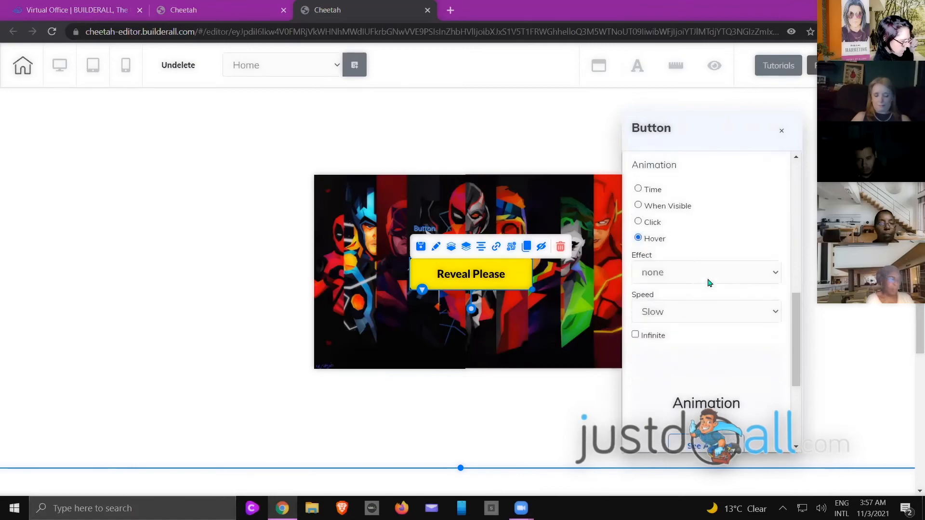
Set the Reveal Please button's hover animation effect to fadeInUp
click(737, 228)
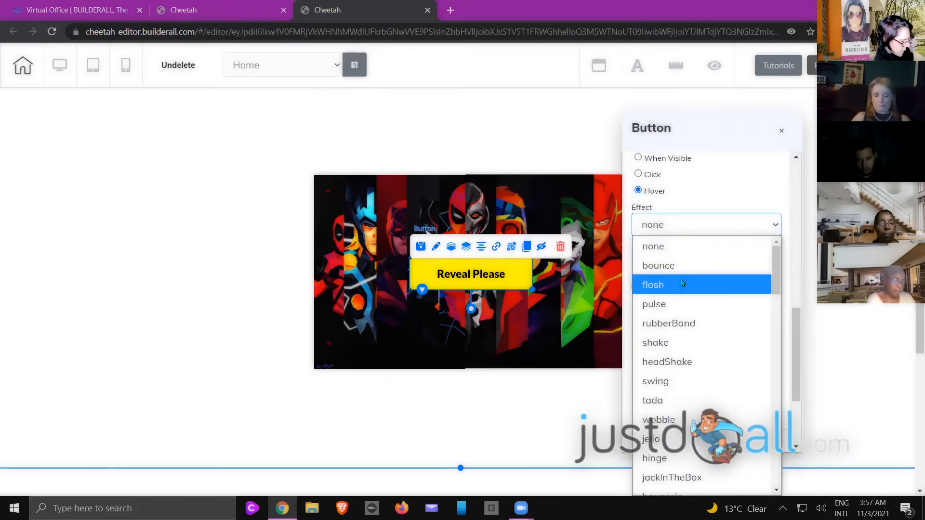
scroll(700, 303, down, 5)
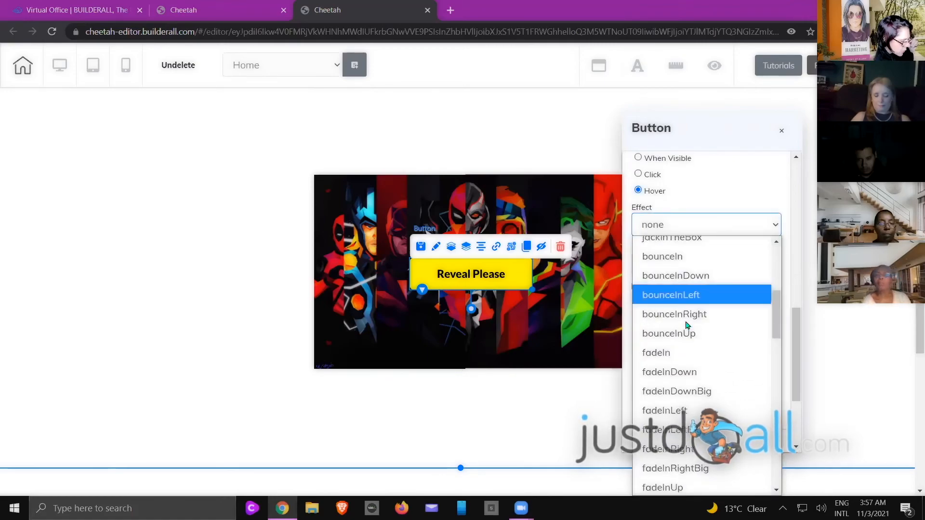
scroll(706, 314, down, 2)
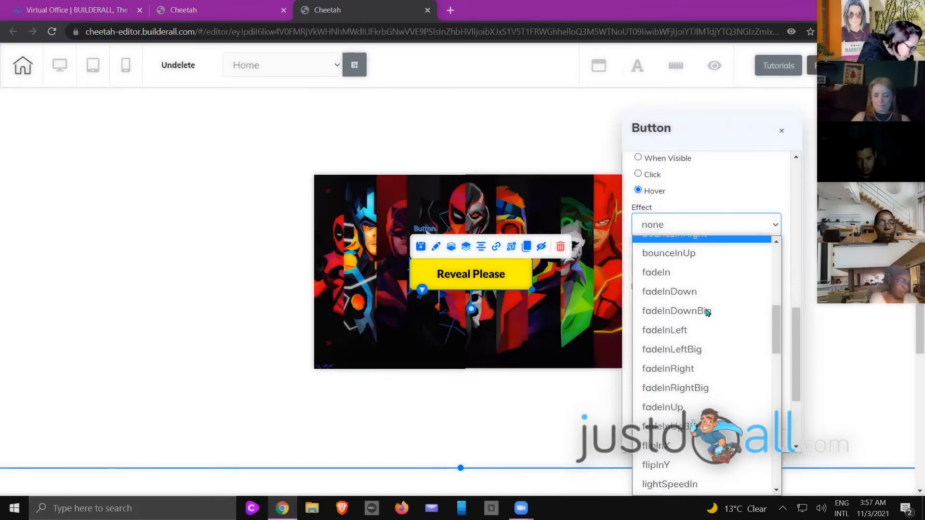
scroll(707, 312, down, 4)
scroll(711, 310, up, 12)
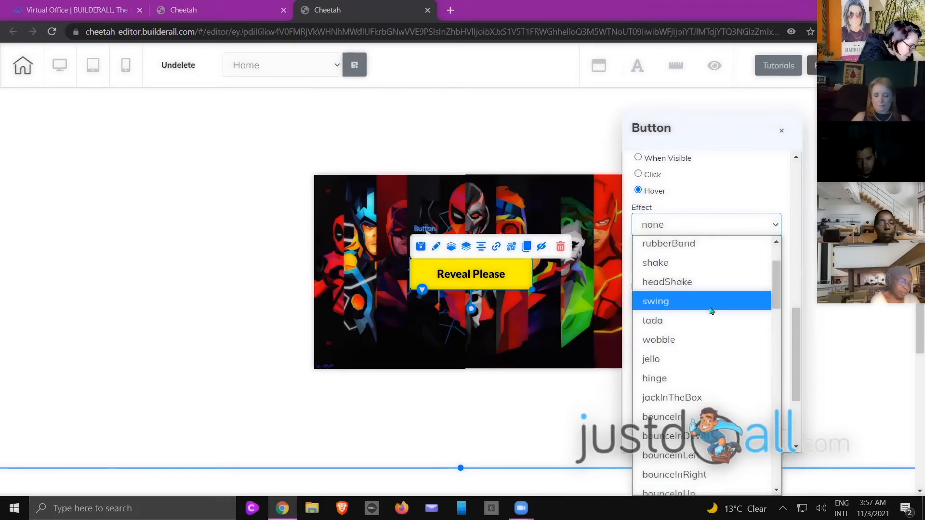
scroll(695, 328, down, 2)
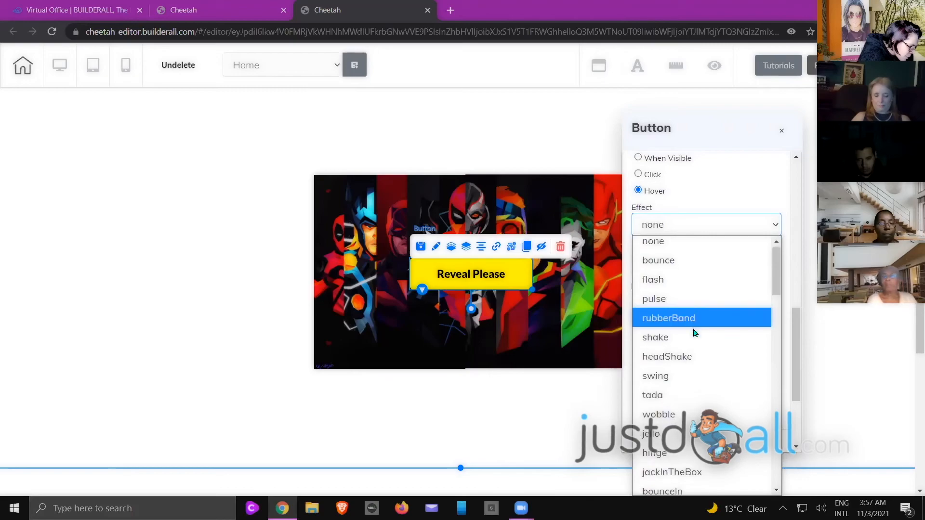
scroll(695, 332, down, 4)
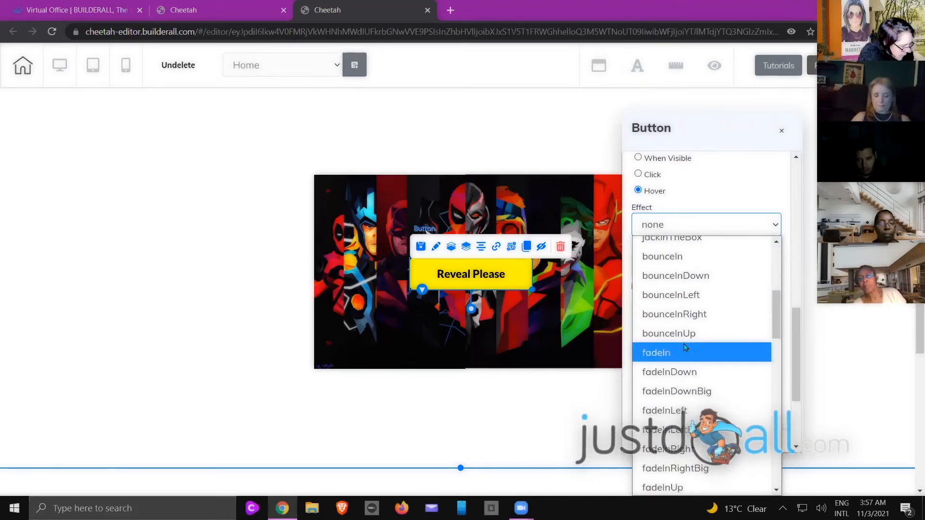
scroll(686, 349, down, 6)
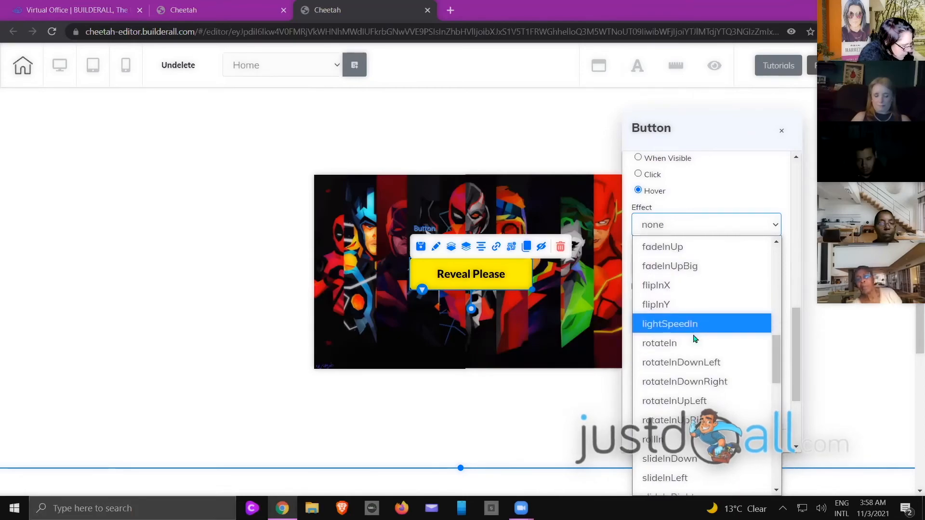
scroll(695, 338, up, 2)
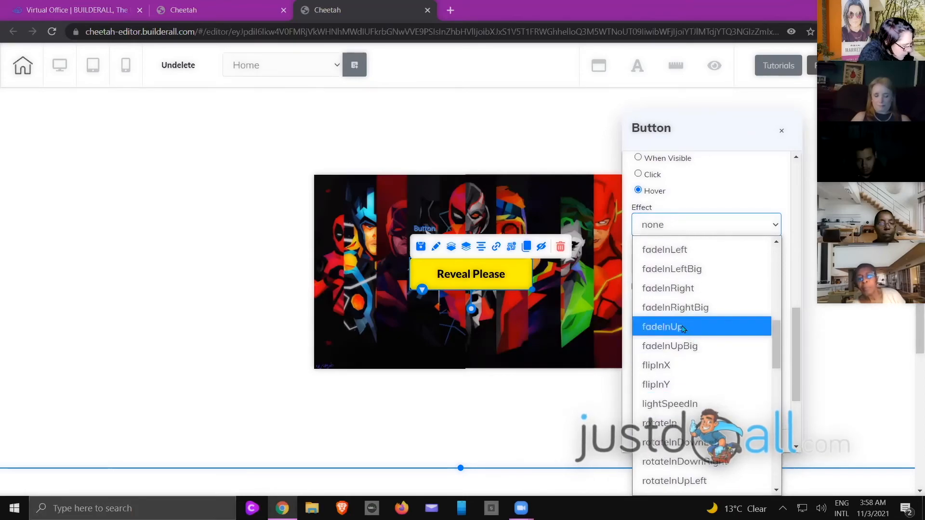
click(683, 328)
Change the Reveal Please button's hover animation effect to fadeOut and close its settings
click(719, 229)
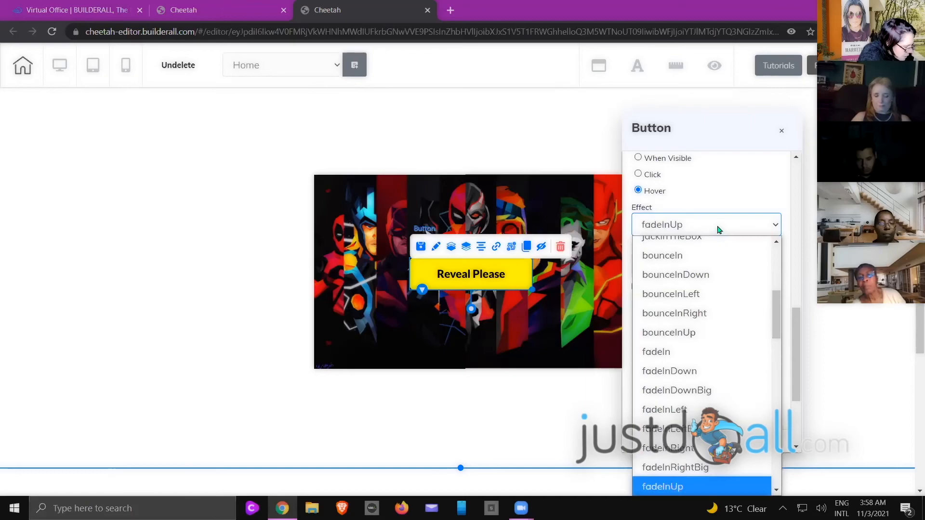
scroll(731, 268, up, 1)
scroll(731, 268, down, 3)
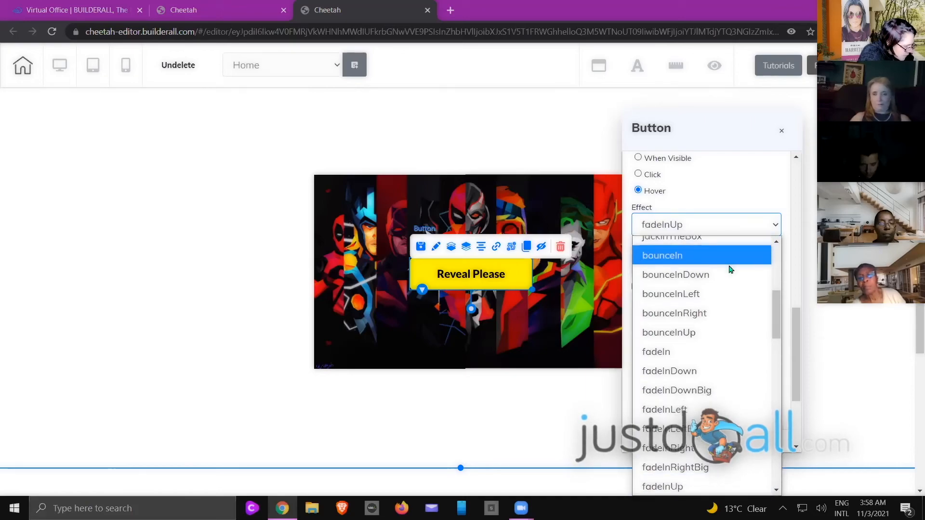
scroll(730, 269, down, 6)
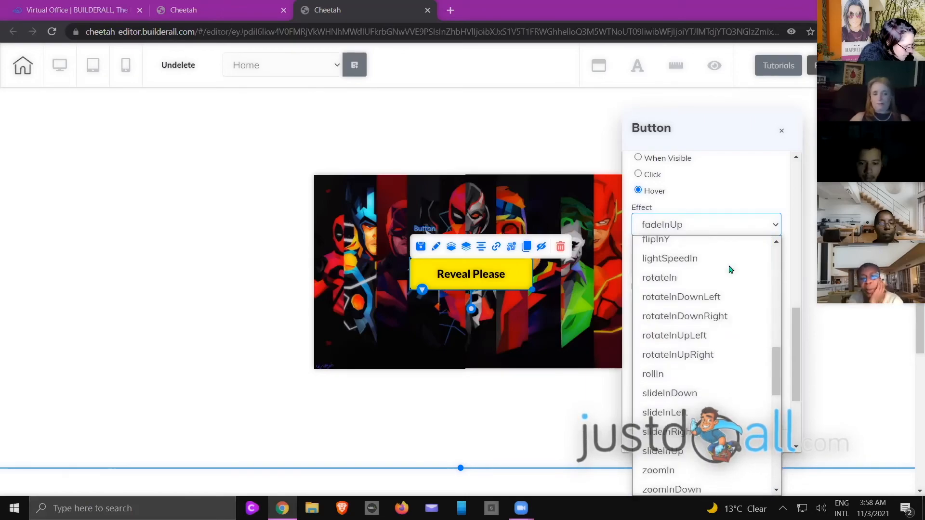
scroll(731, 269, down, 2)
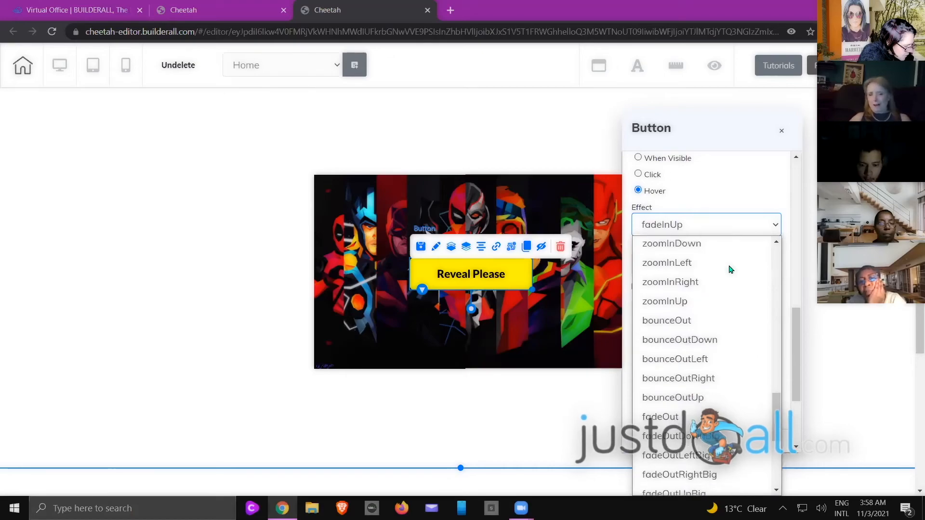
scroll(730, 269, down, 2)
click(684, 338)
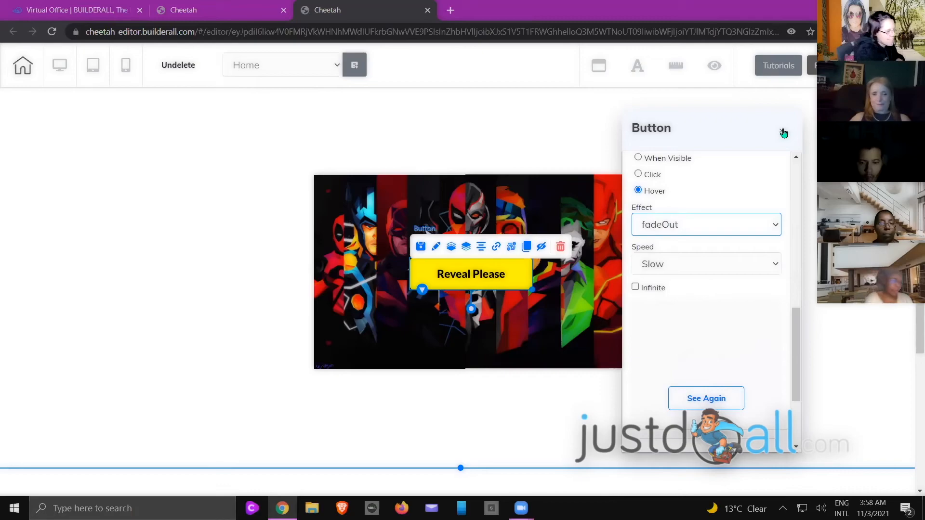
click(807, 158)
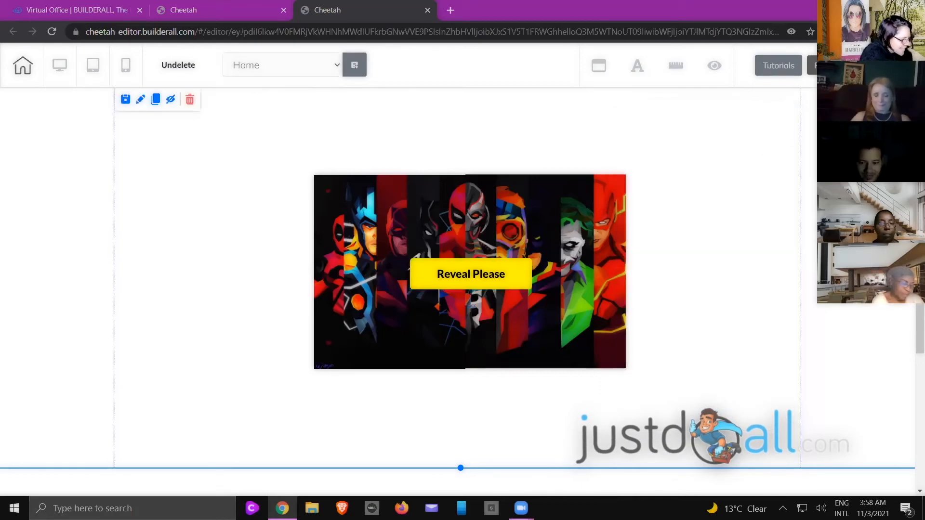
Save the page and publish the site
click(831, 65)
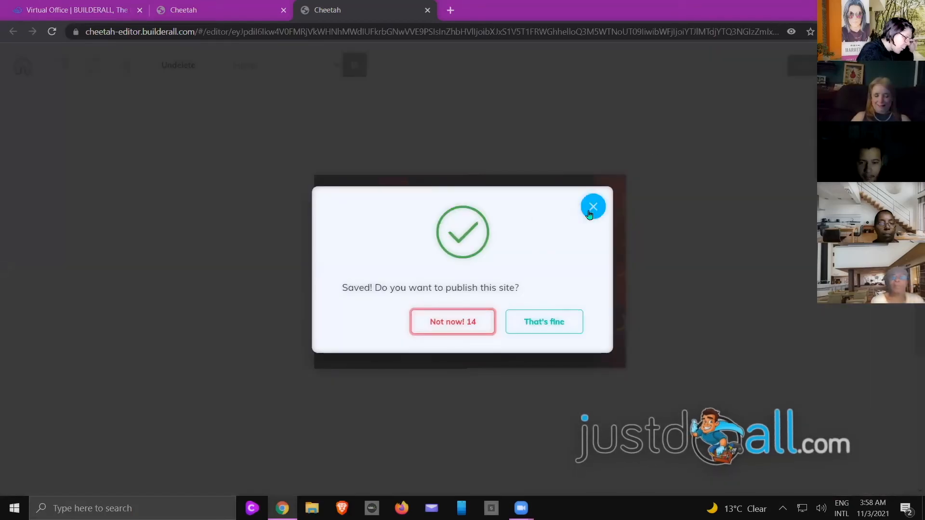
click(544, 322)
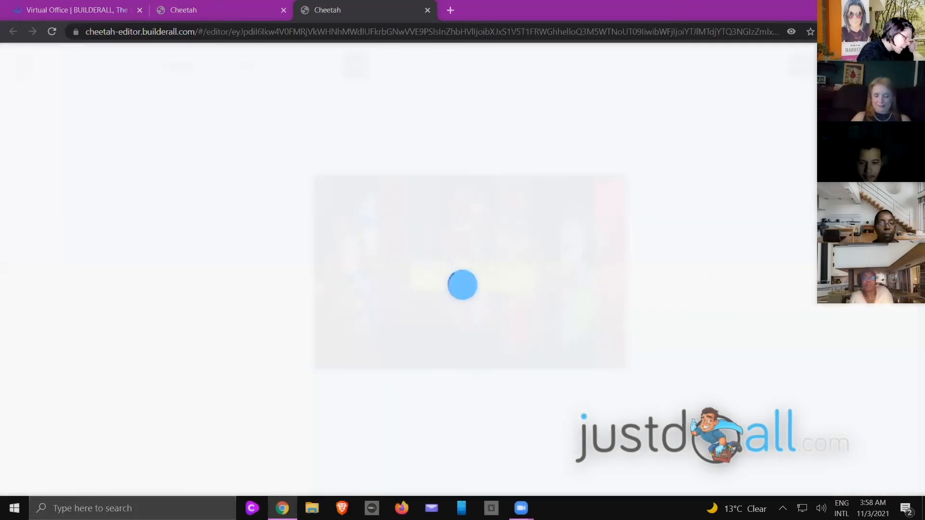
Raise the left and right superhero images a layer so they cover the IRON-MAN heading and the Reveal Please button
click(466, 255)
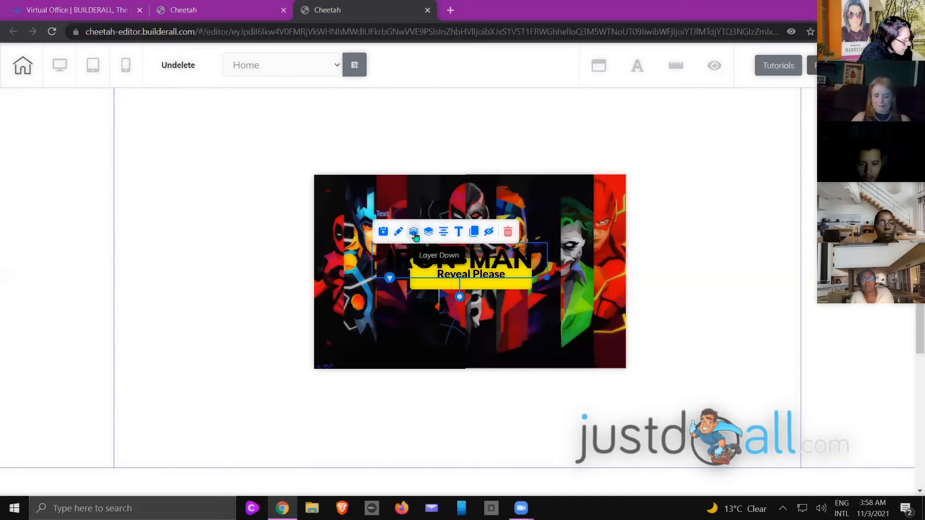
click(412, 191)
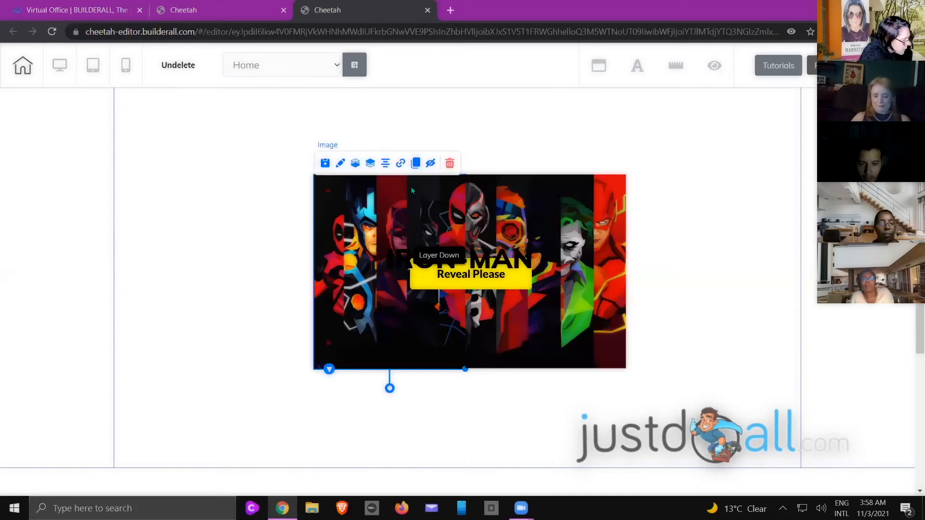
click(369, 165)
click(529, 200)
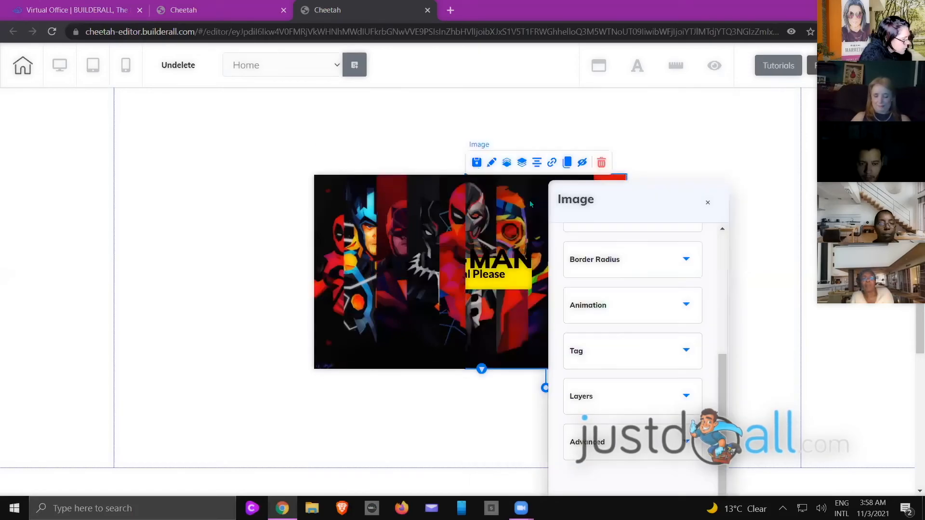
click(520, 164)
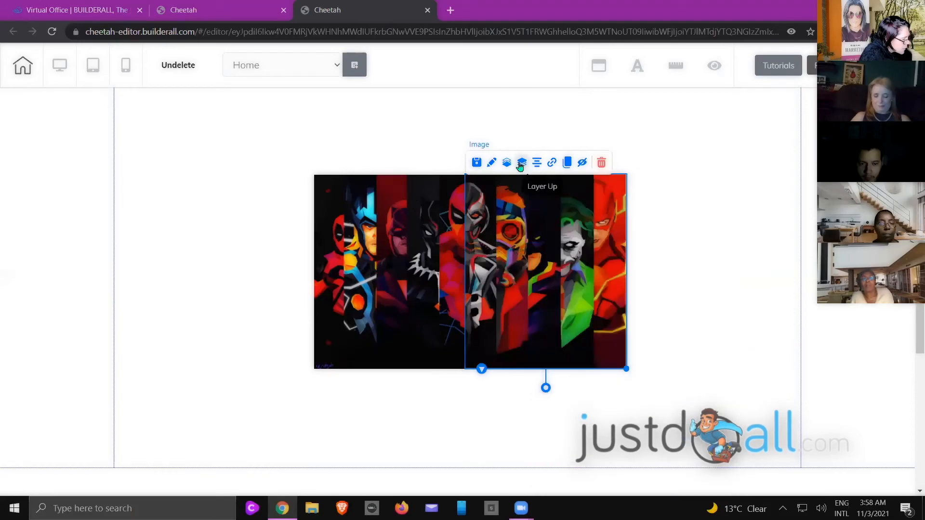
click(741, 235)
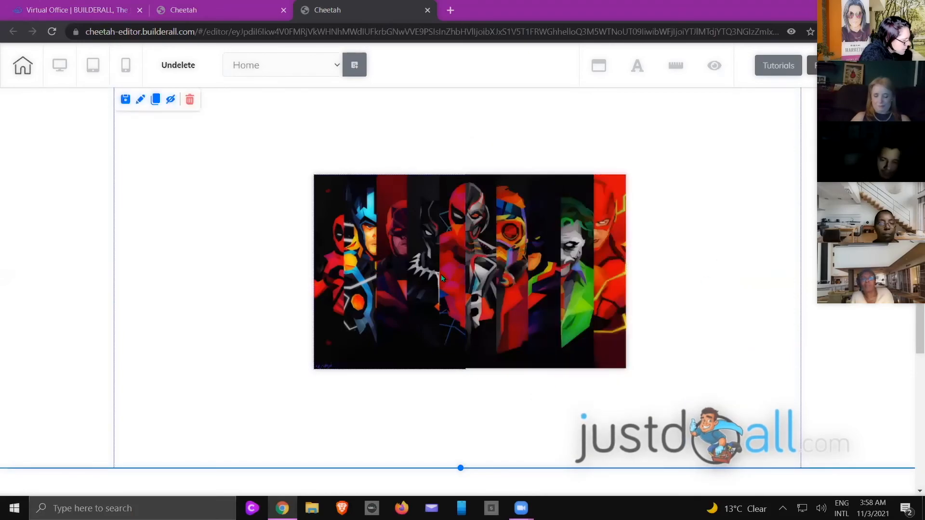
Shift the left image slightly aside and pull the IRON-MAN heading and Reveal Please button out beyond the picture's right edge
drag(441, 274, 434, 274)
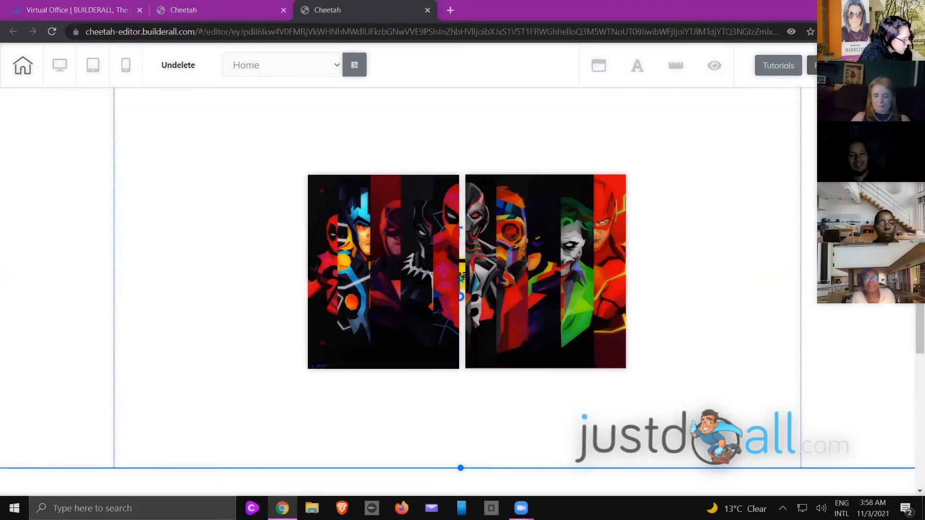
click(658, 281)
drag(658, 282, 658, 188)
drag(656, 286, 717, 280)
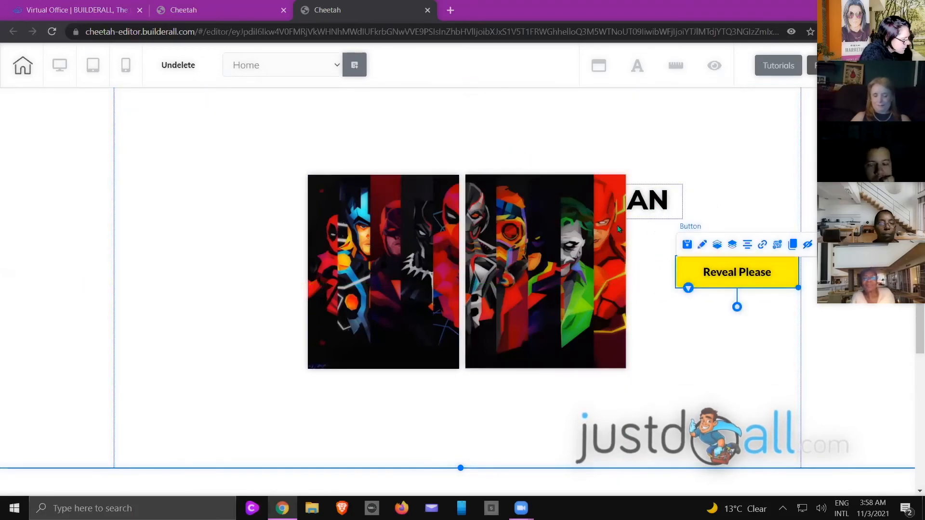
Move the IRON-MAN heading back behind the center of the picture and rejoin the left image with the right one
drag(651, 202, 461, 267)
drag(407, 279, 415, 279)
Bring the Reveal Please button in front of the images, place it on the center of the picture and deselect it
drag(688, 280, 676, 319)
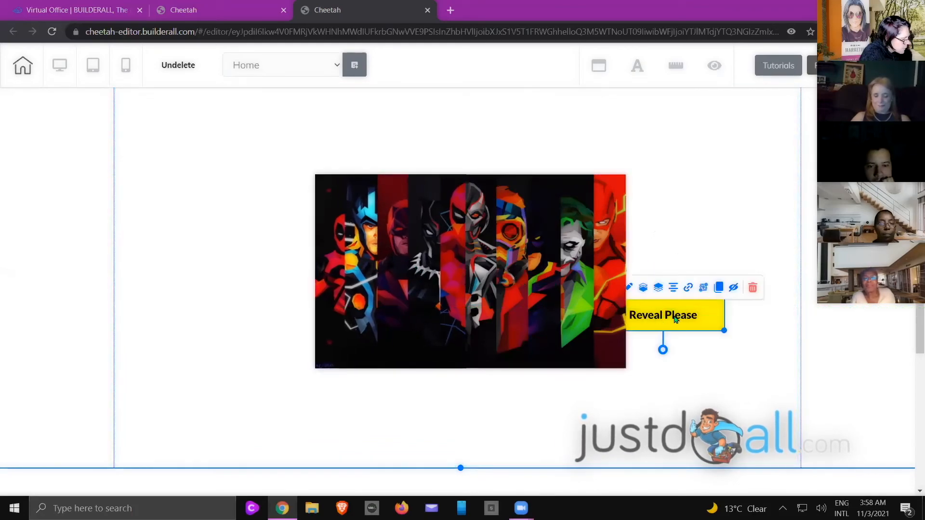
click(658, 289)
drag(674, 318, 475, 276)
click(693, 289)
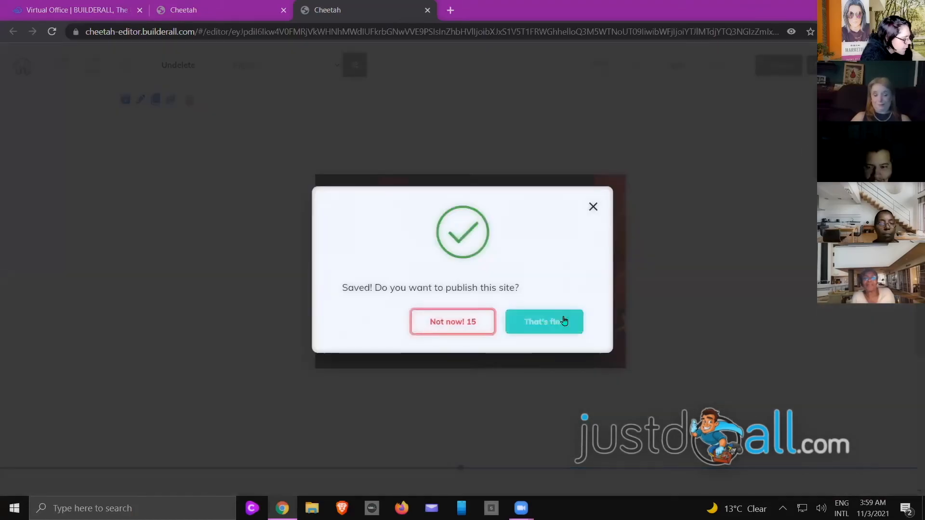
Save and publish the rearranged page and close the publishing confirmation
click(756, 191)
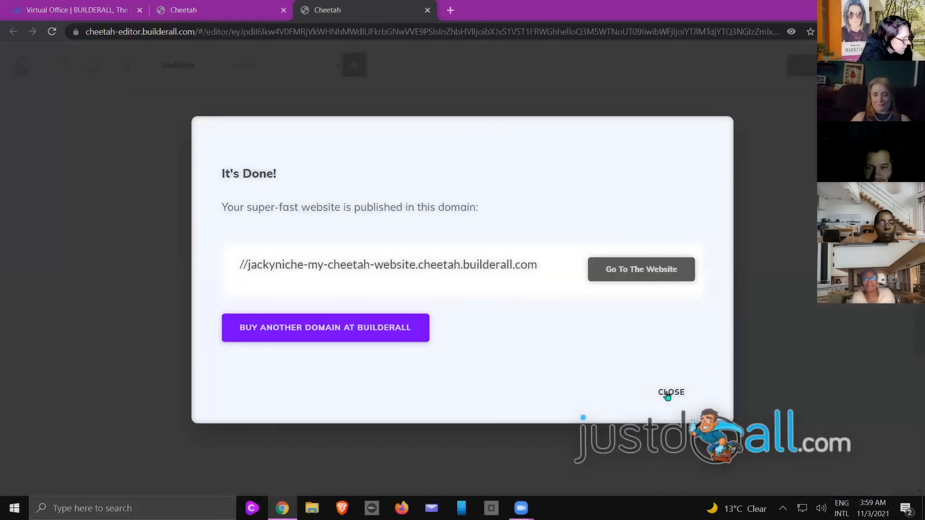
click(667, 394)
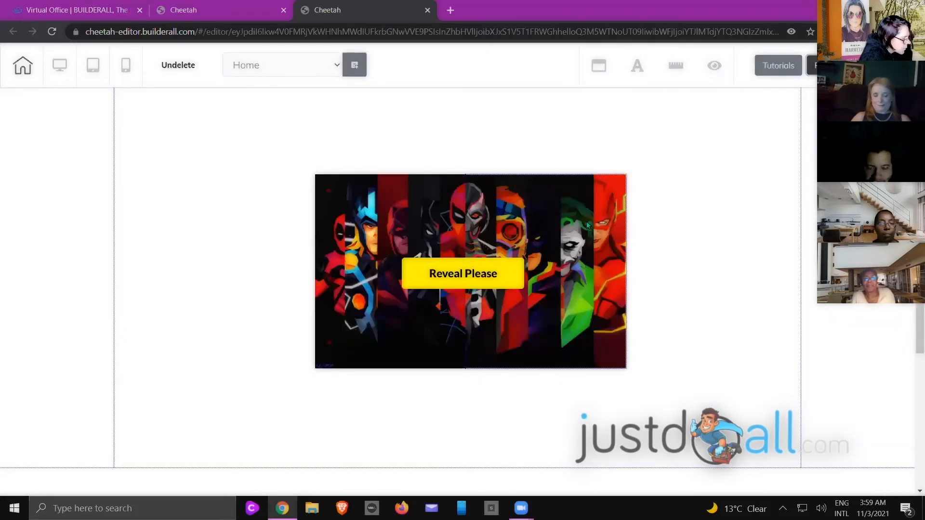
Review the hover animation settings of the right and left superhero images and close them
click(587, 224)
double_click(586, 221)
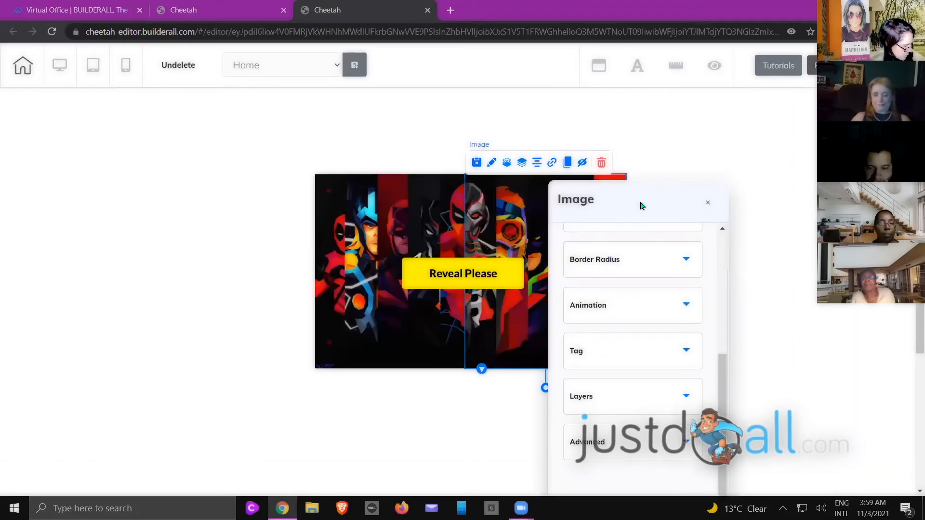
drag(640, 204, 727, 147)
click(681, 251)
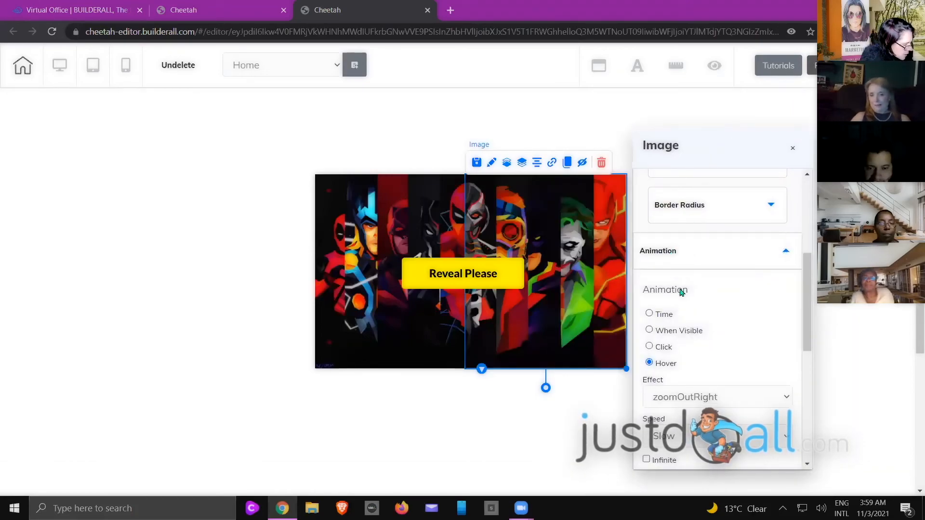
scroll(733, 343, down, 1)
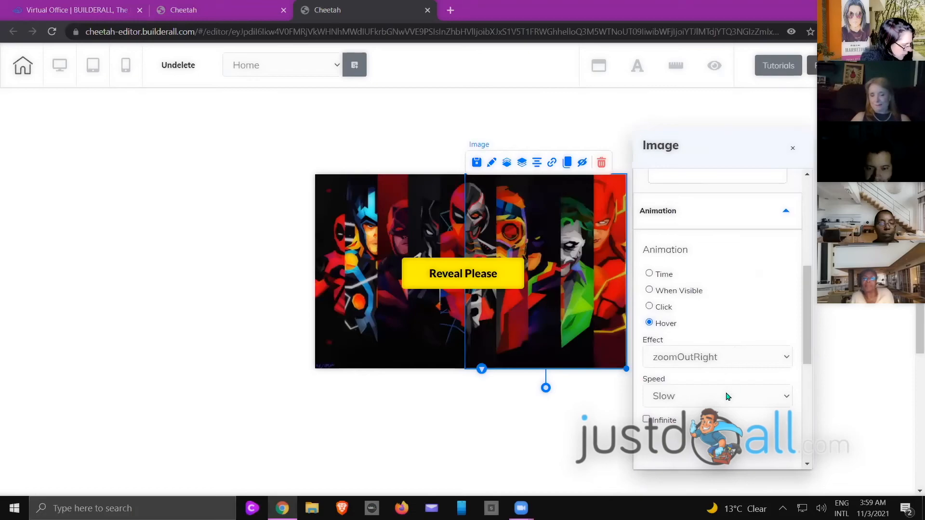
click(406, 204)
double_click(406, 203)
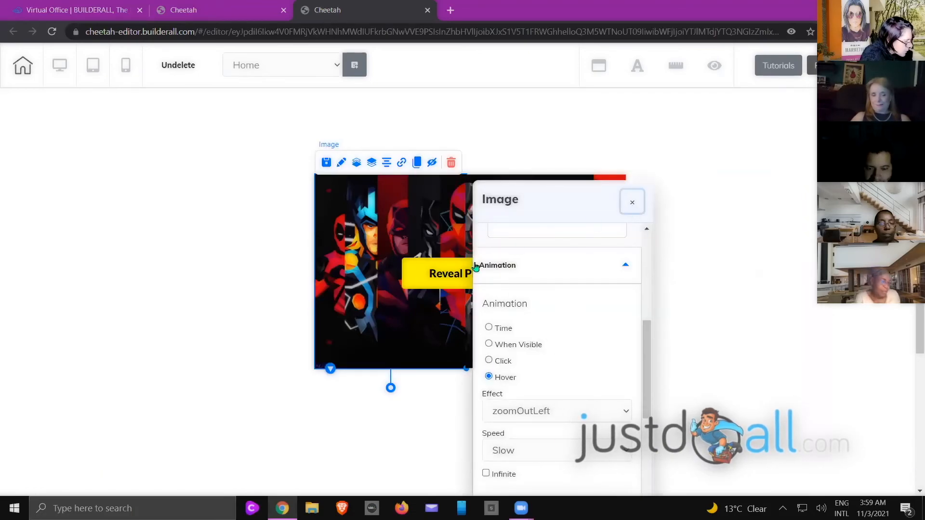
click(632, 203)
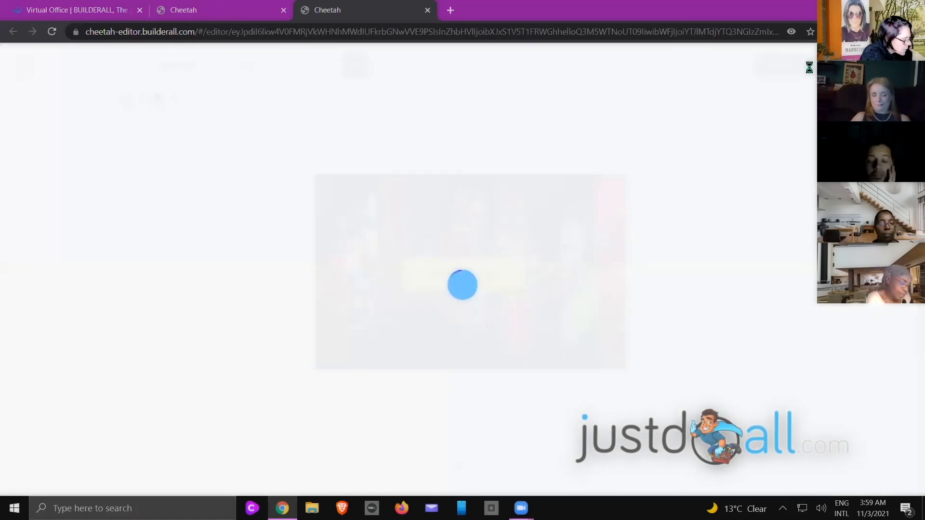
click(467, 283)
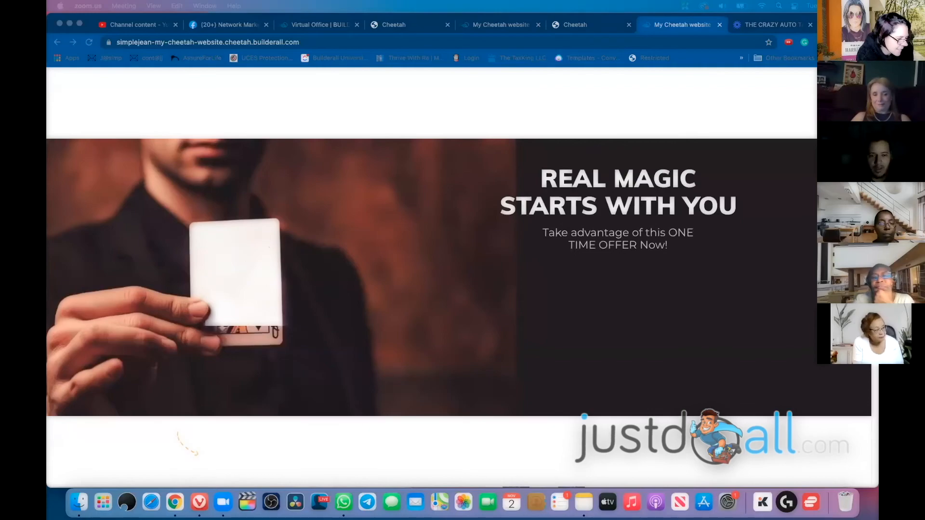
drag(848, 23, 848, 41)
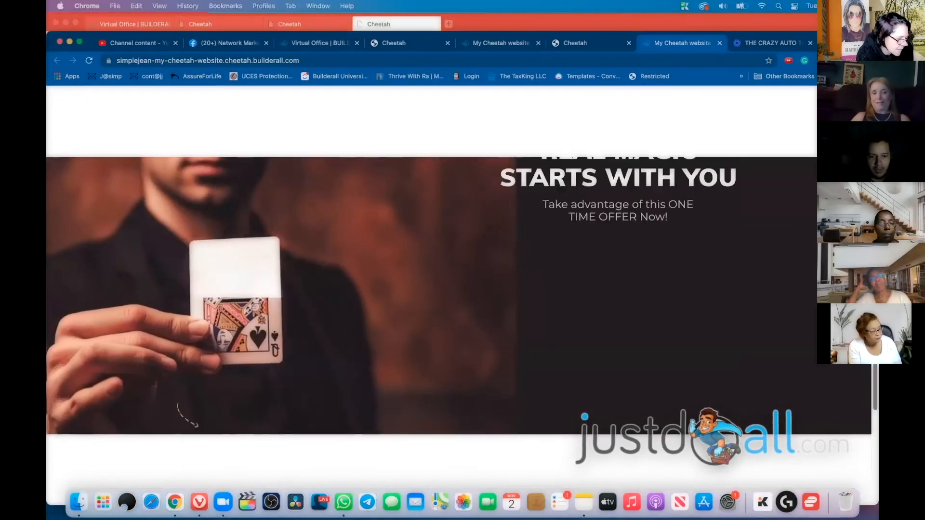
drag(848, 41, 848, 23)
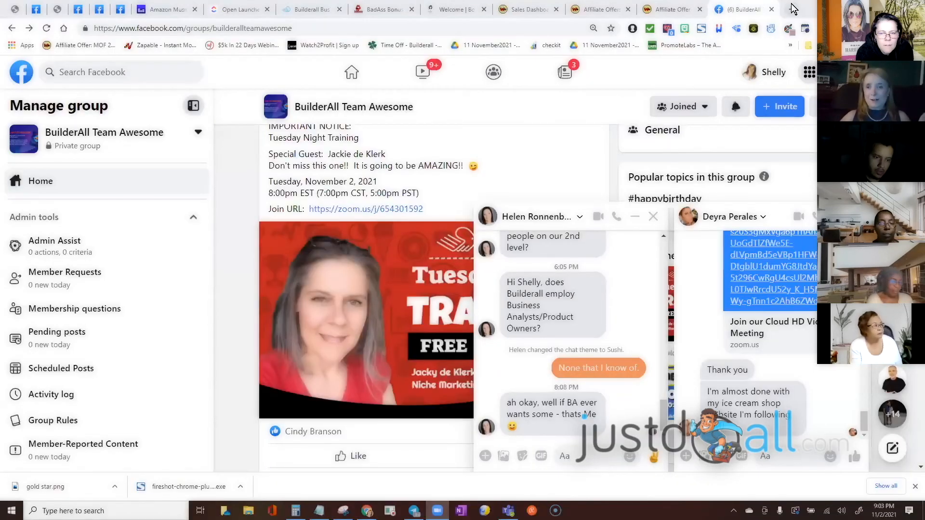
Open the Birthday Wisher sales page at birthdaywisher.memberbytes.com in a new browser tab
click(792, 9)
click(295, 29)
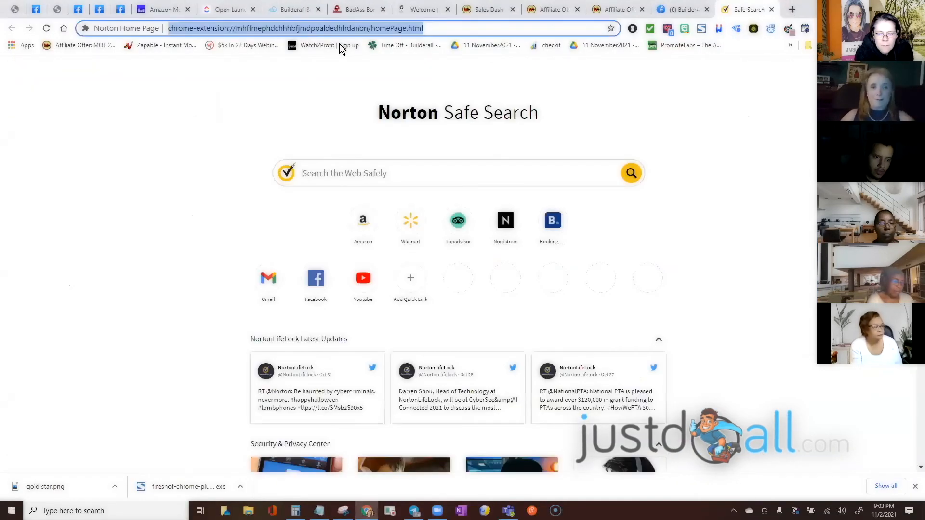
text(birthday)
key(Return)
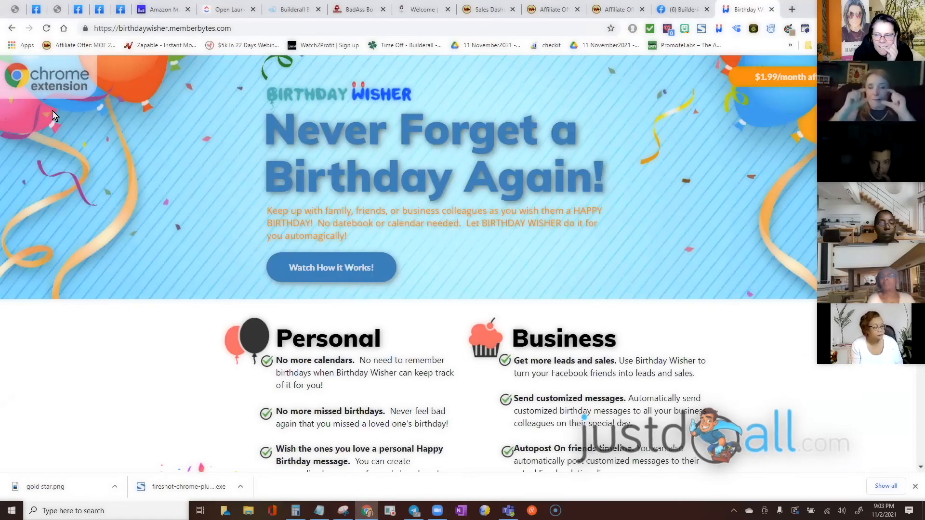
Examine the Birthday Wisher sales page from its headline through the posts, messages and schedule sections to the purchase offer
scroll(142, 169, down, 1)
scroll(141, 169, down, 15)
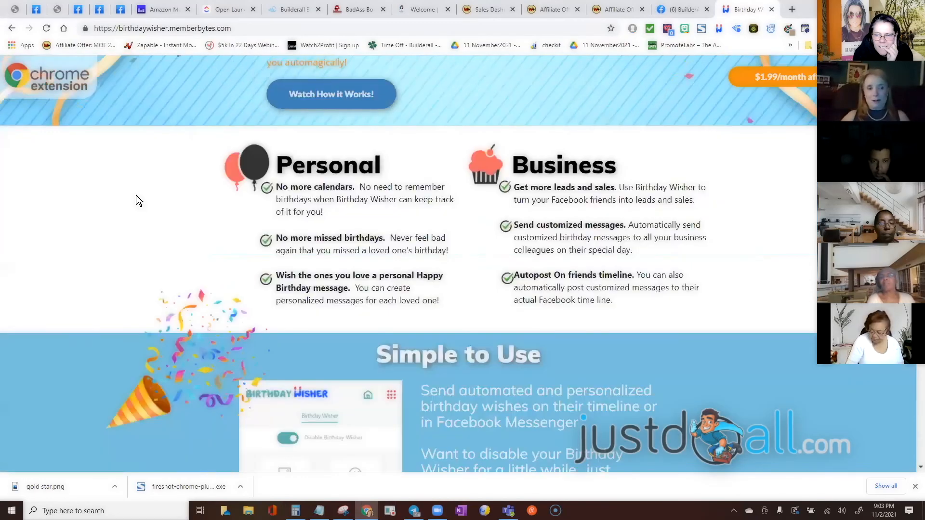
scroll(86, 63, down, 10)
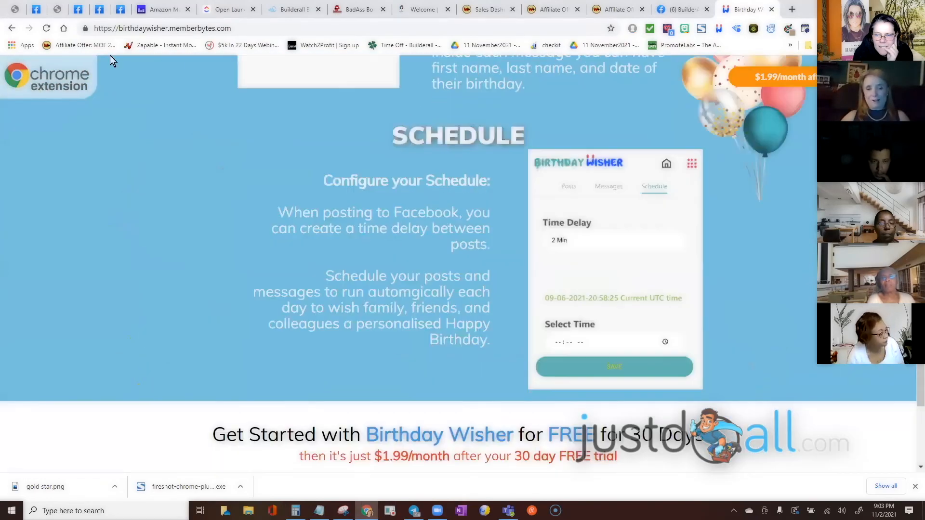
scroll(161, 201, down, 5)
scroll(159, 212, down, 1)
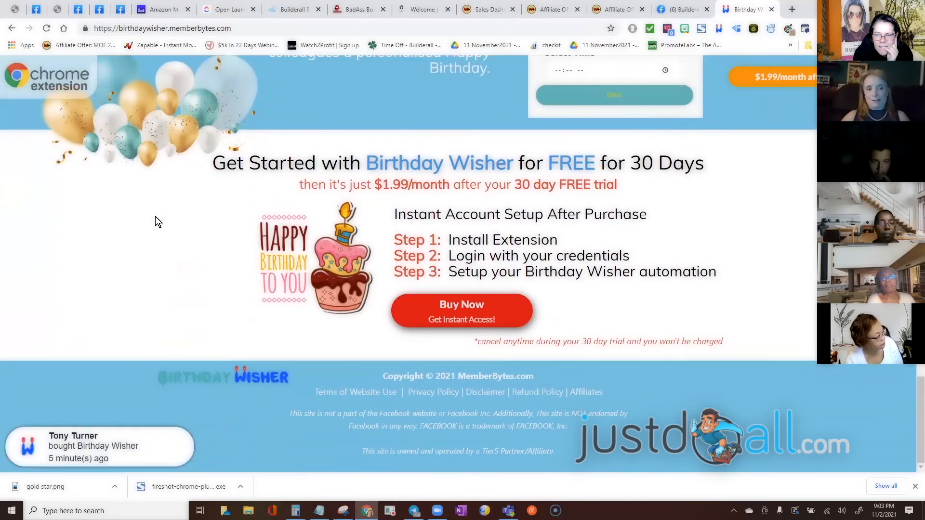
scroll(156, 219, up, 15)
scroll(156, 220, up, 8)
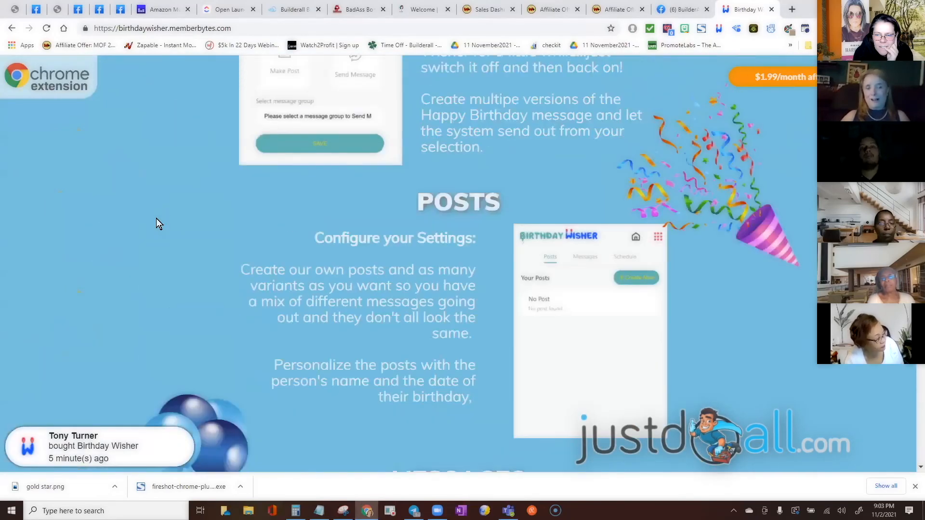
scroll(691, 108, up, 6)
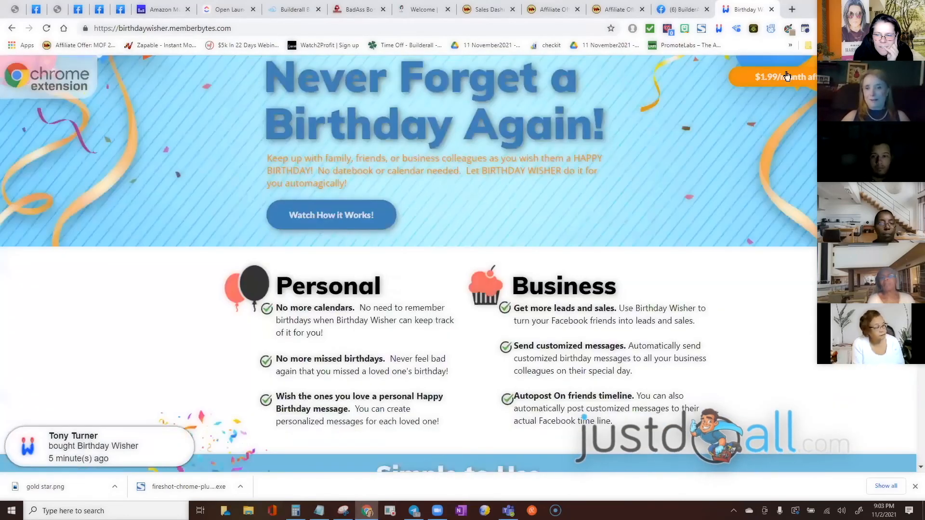
scroll(786, 76, up, 1)
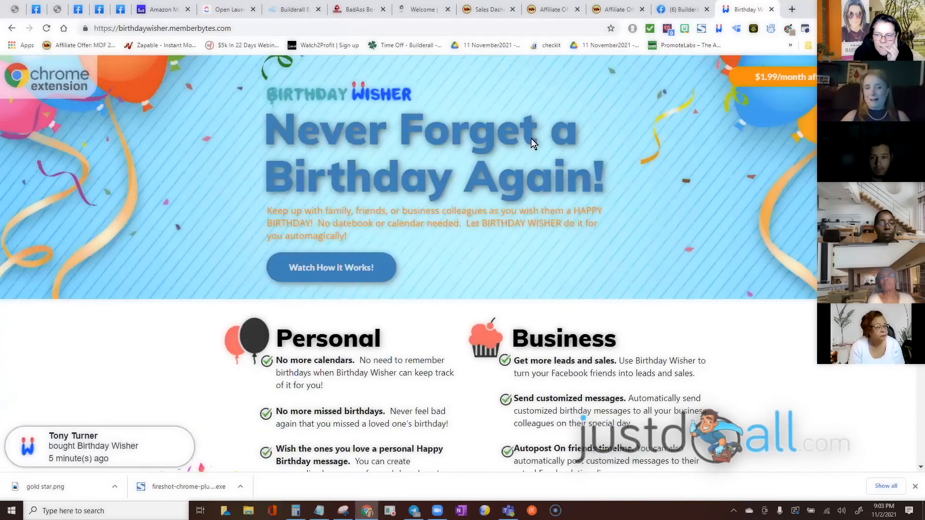
scroll(530, 139, down, 12)
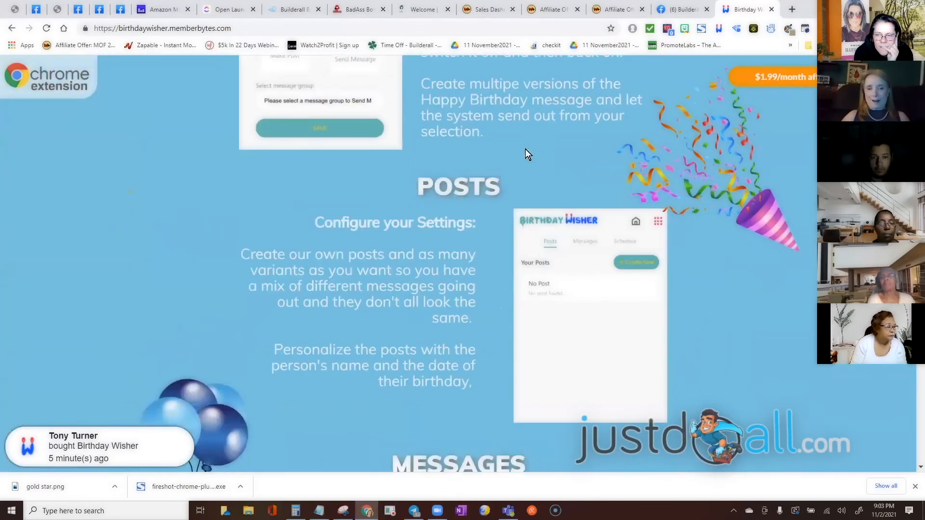
scroll(525, 152, down, 15)
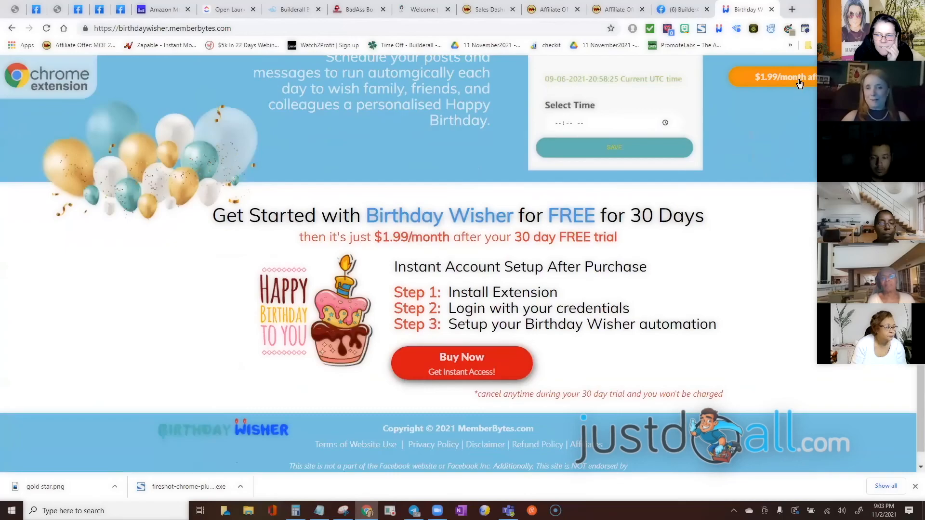
scroll(799, 83, up, 10)
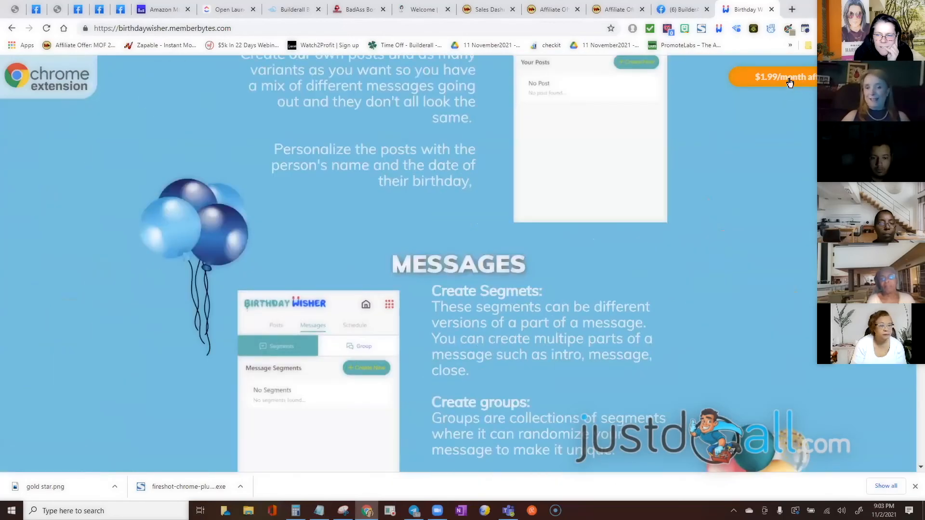
scroll(419, 192, down, 12)
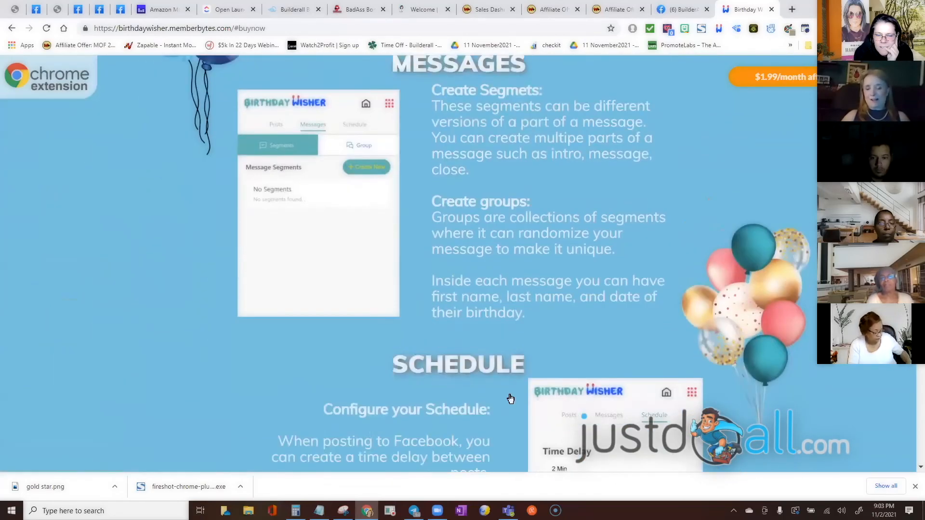